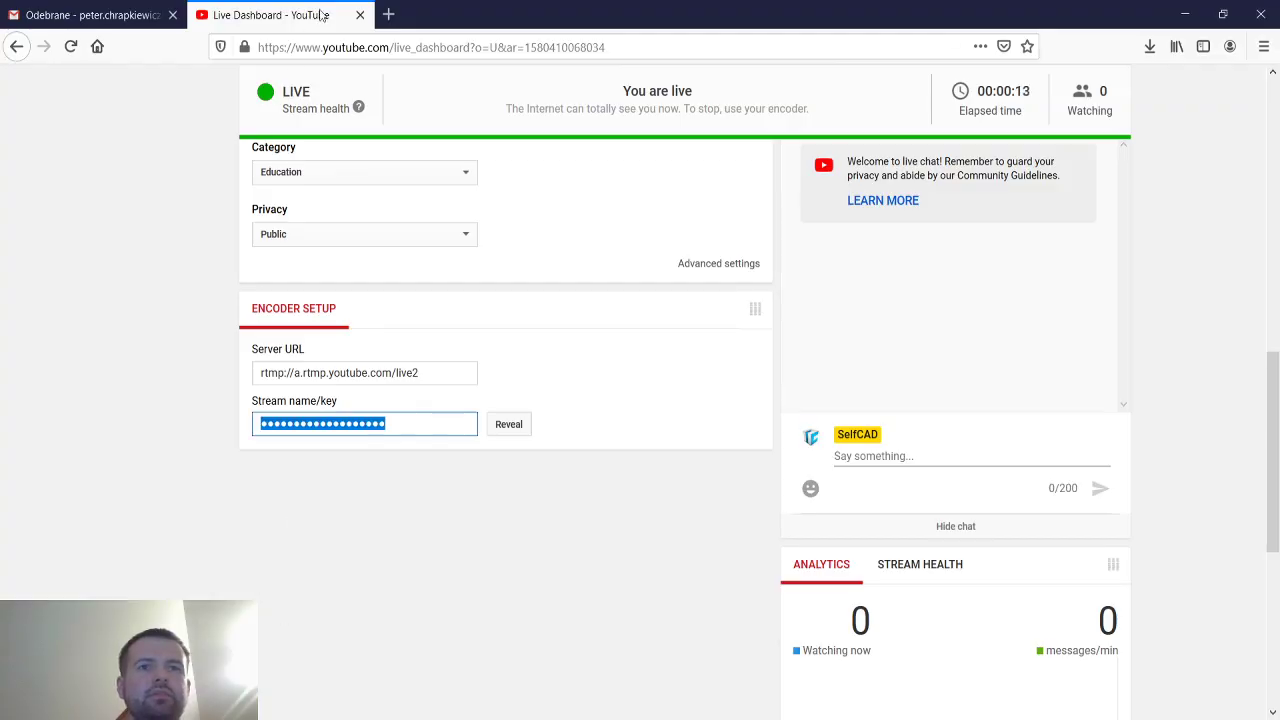
# Replace the editor address with selfcad.com to load the SelfCAD projects page.
pyautogui.middleClick(322, 14)
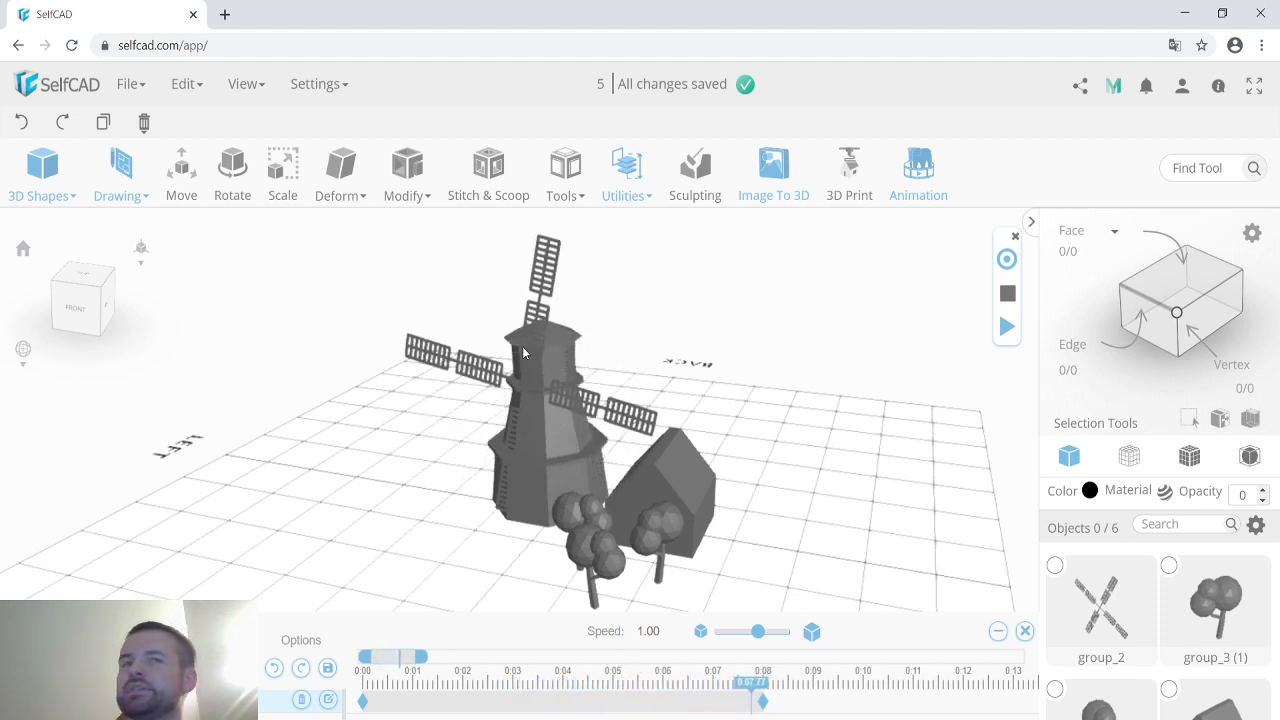
pyautogui.click(262, 45)
pyautogui.write('se')
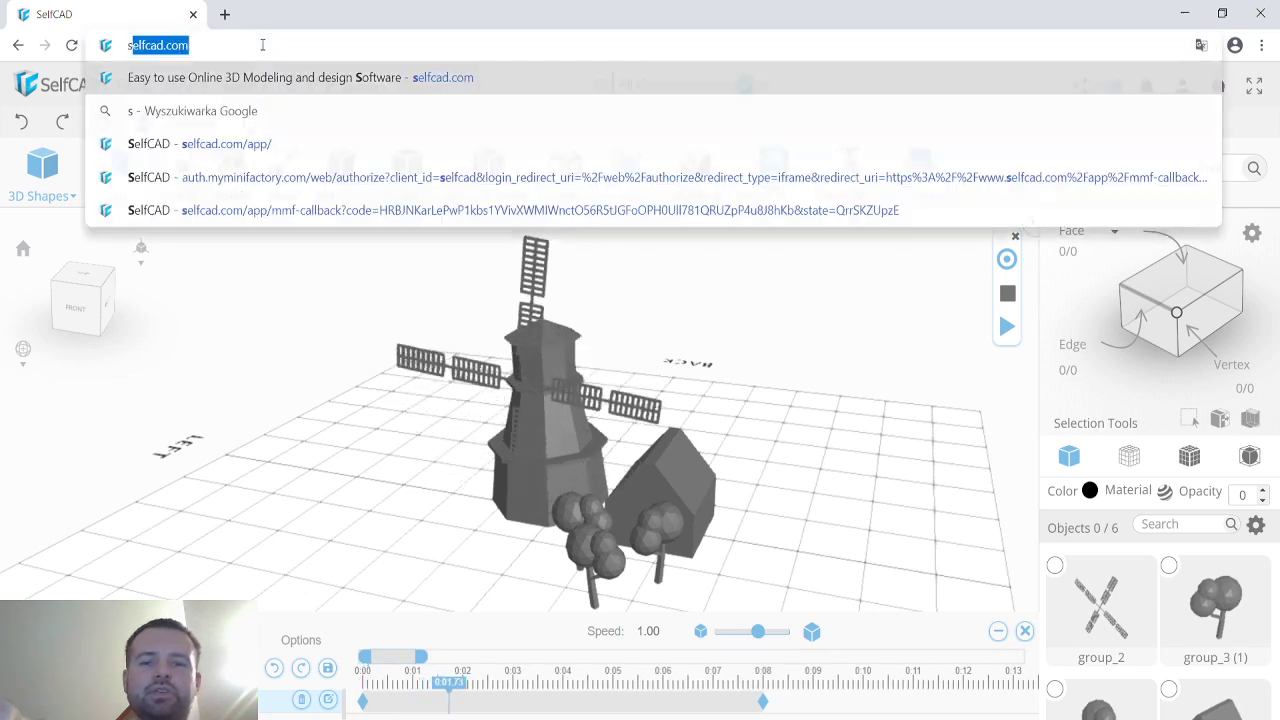
pyautogui.write('l')
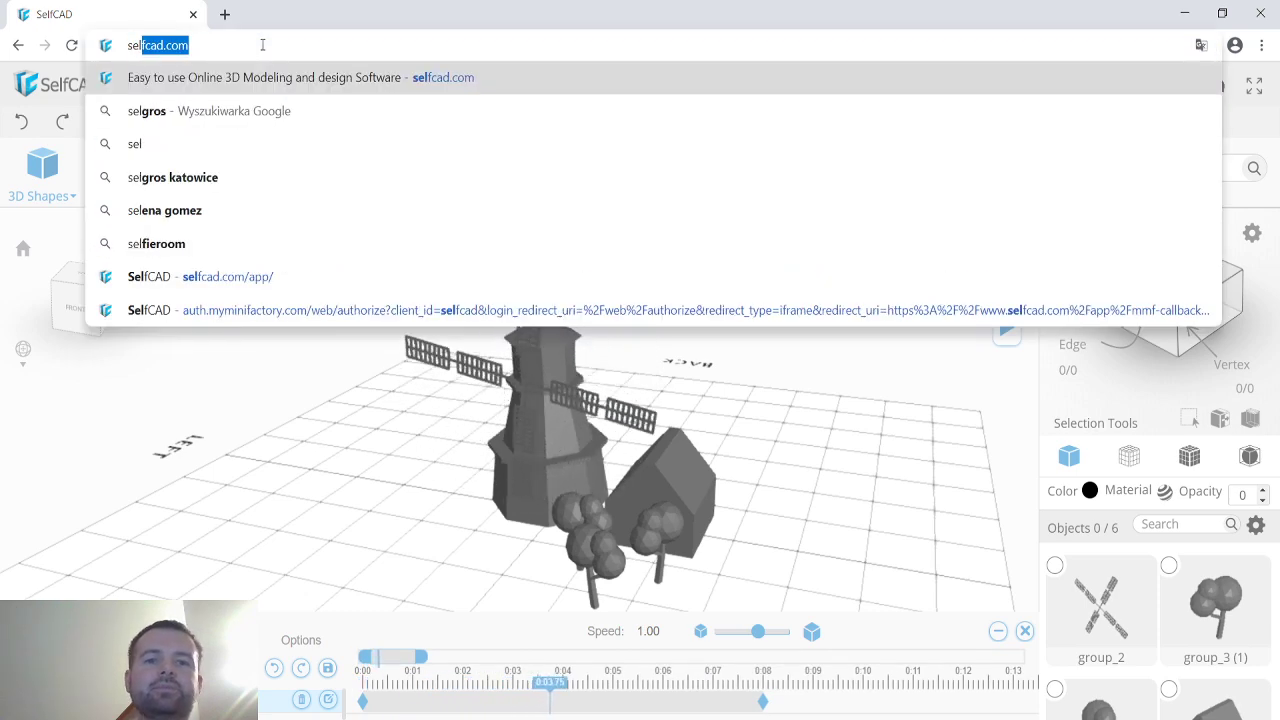
pyautogui.press('Return')
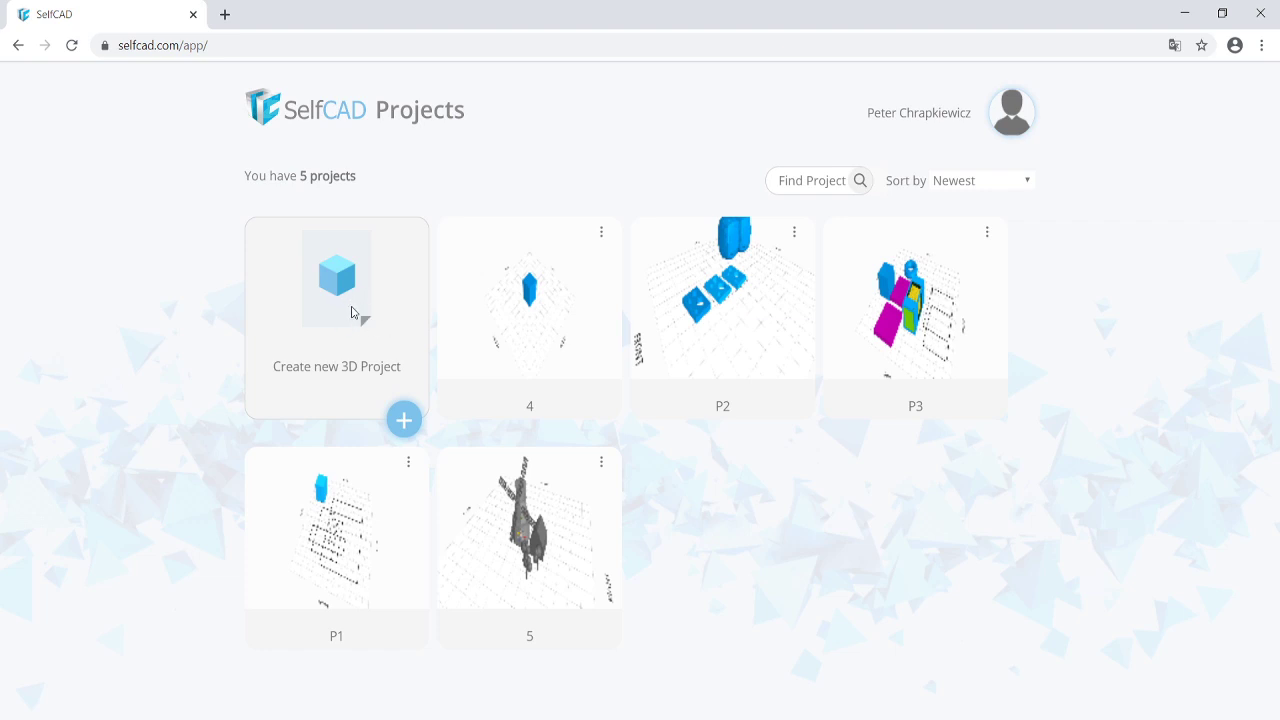
# Create a new 3D project named P4 with workspace 700 and segment 50.
pyautogui.click(351, 313)
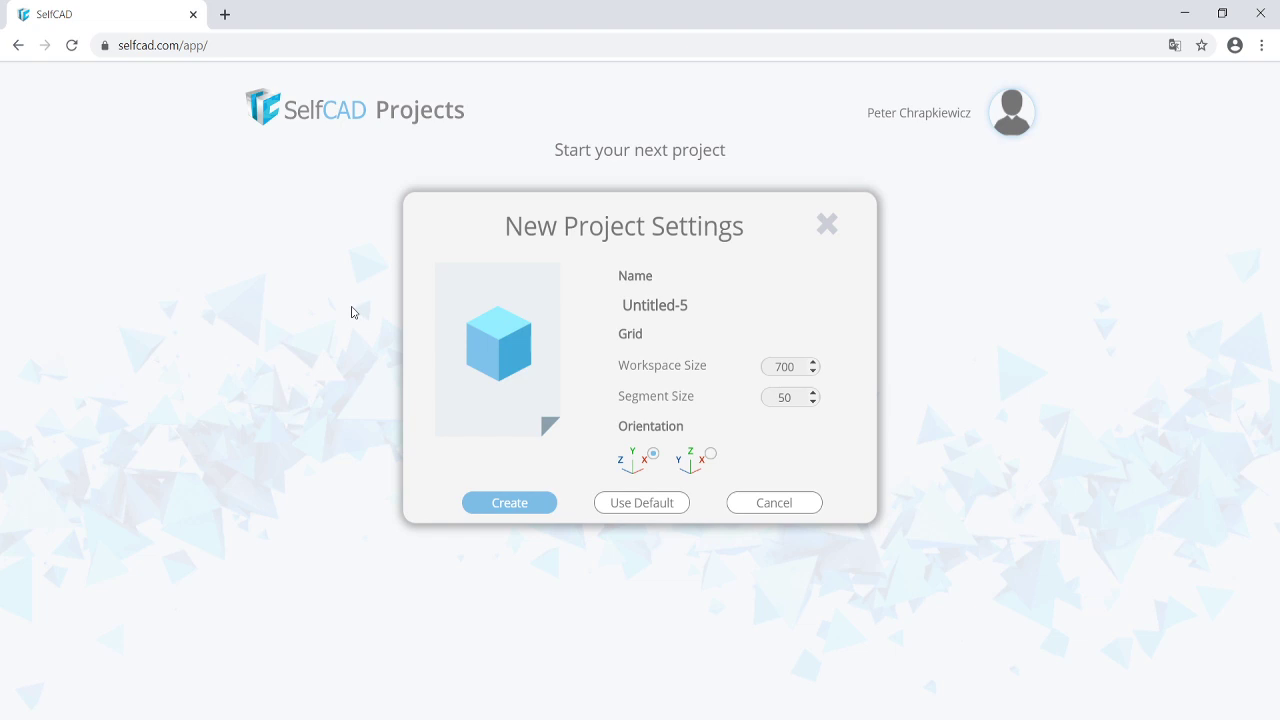
pyautogui.tripleClick(696, 305)
pyautogui.write('P')
pyautogui.write('555')
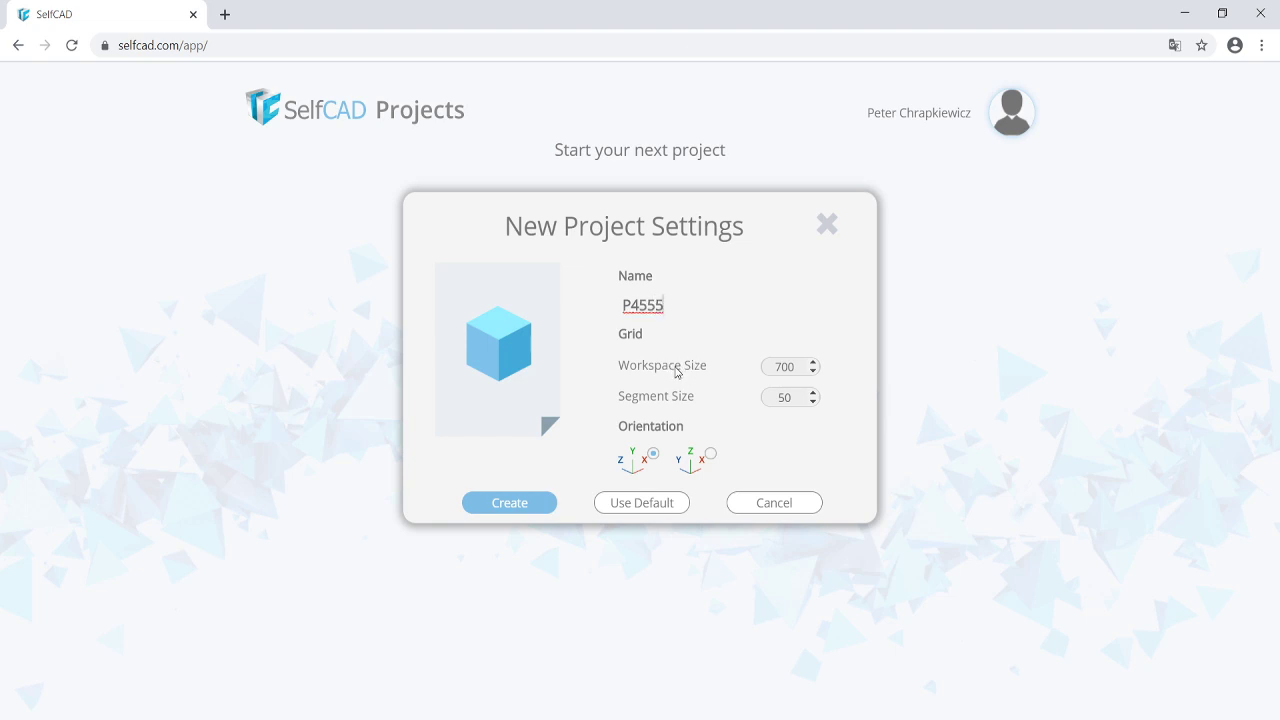
pyautogui.press('BackSpace')
pyautogui.press('BackSpace')
pyautogui.press('BackSpace')
pyautogui.click(528, 505)
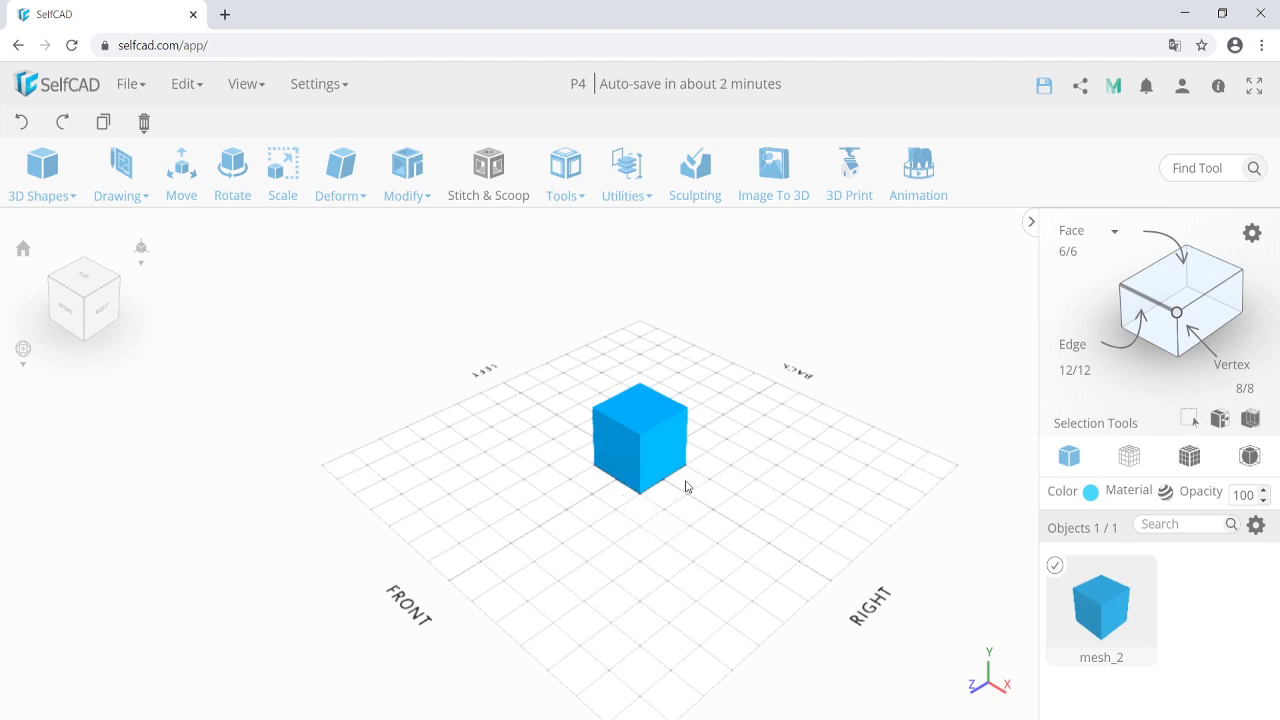
pyautogui.click(130, 84)
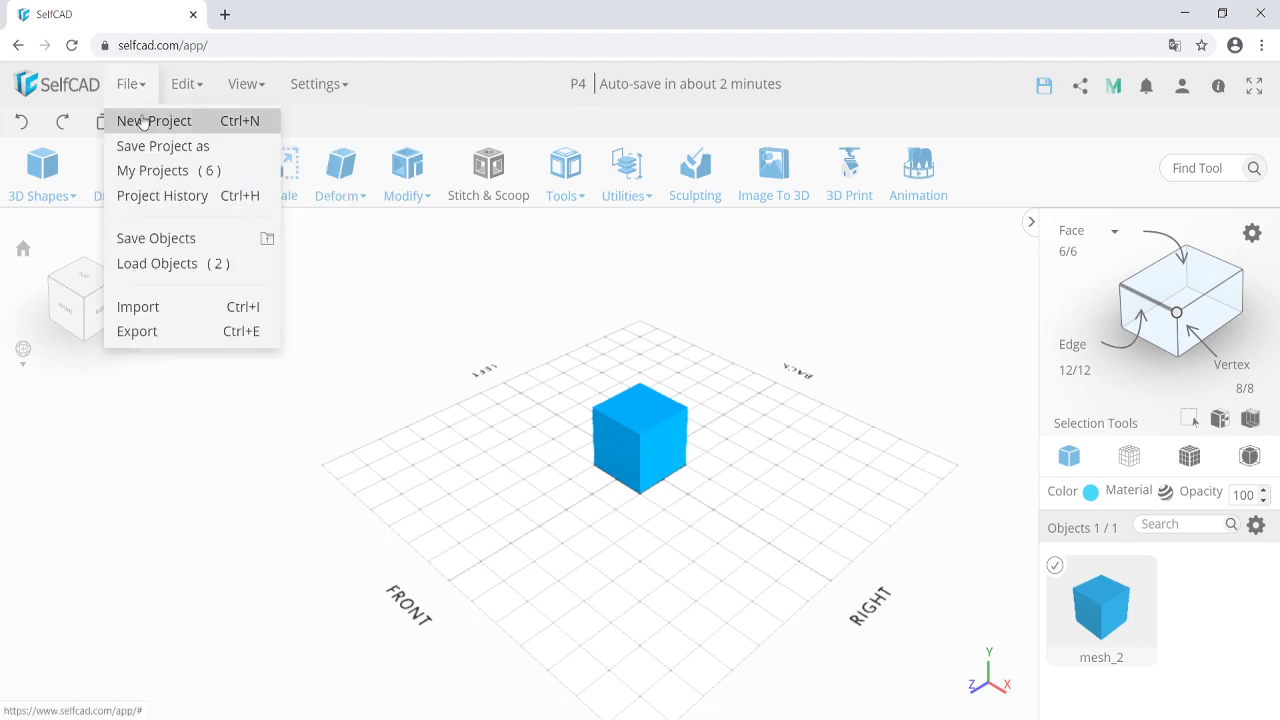
pyautogui.click(143, 121)
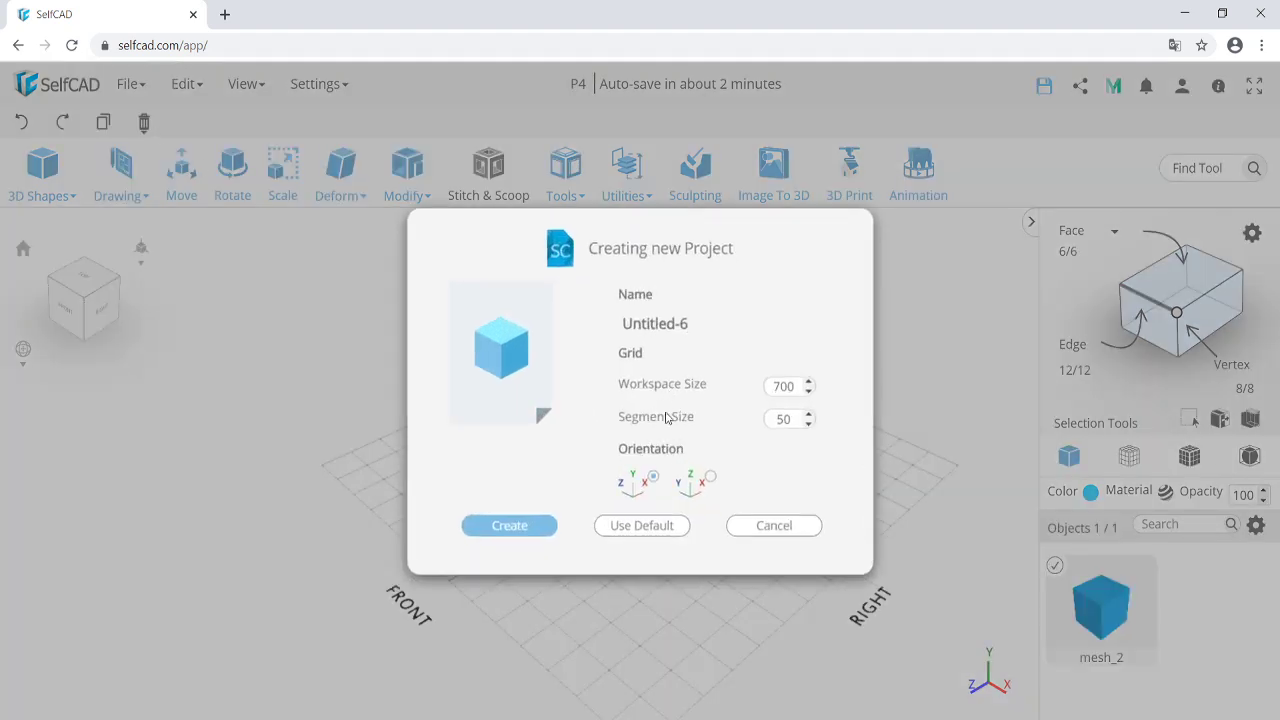
pyautogui.click(818, 527)
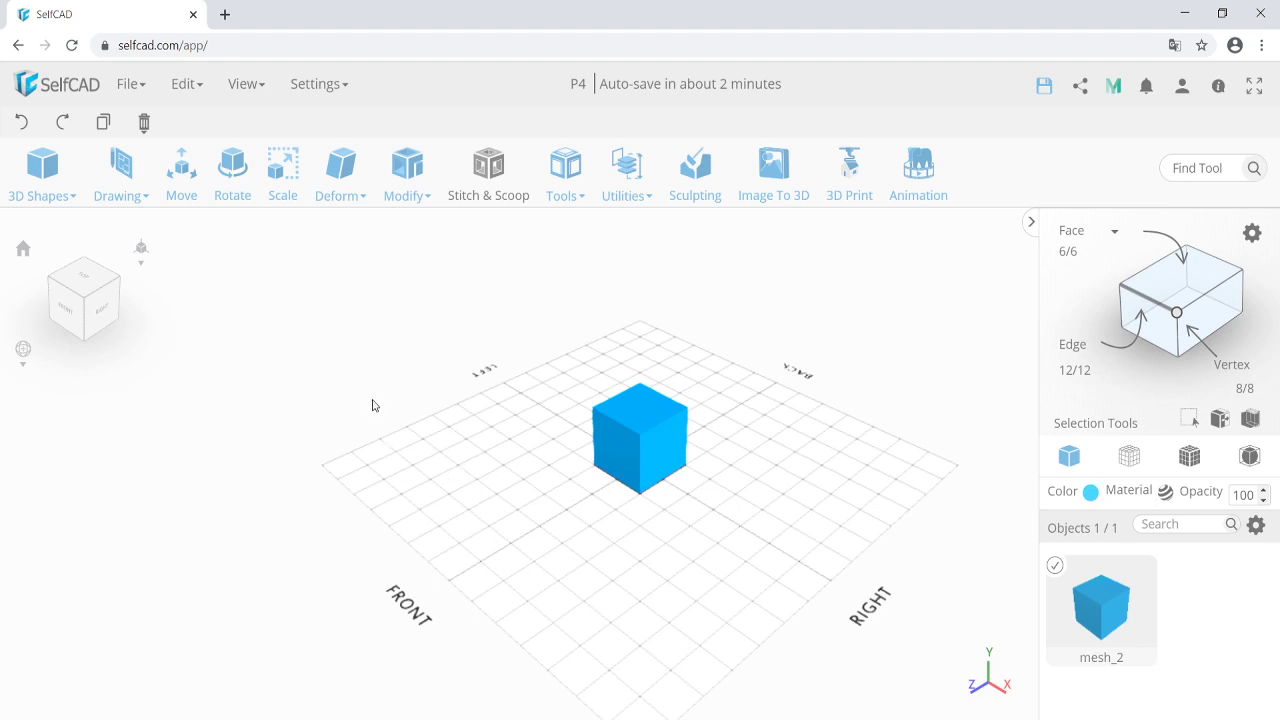
pyautogui.click(133, 85)
pyautogui.click(150, 122)
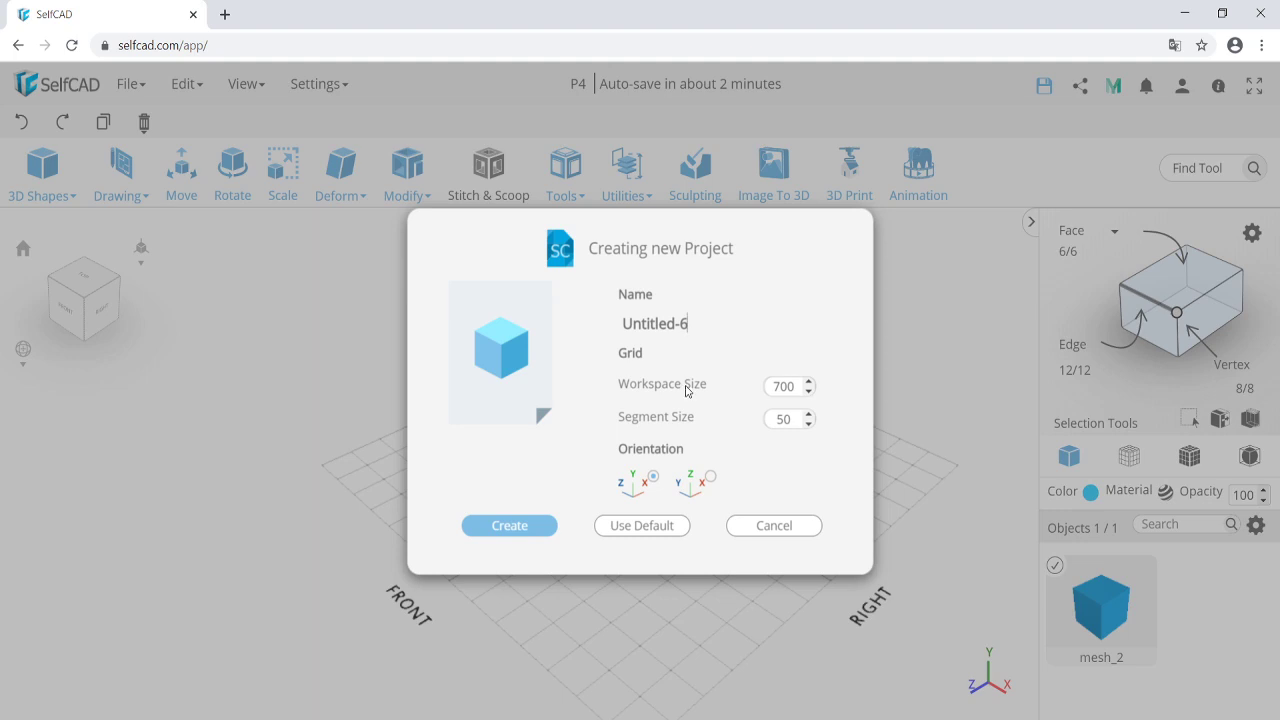
pyautogui.click(773, 527)
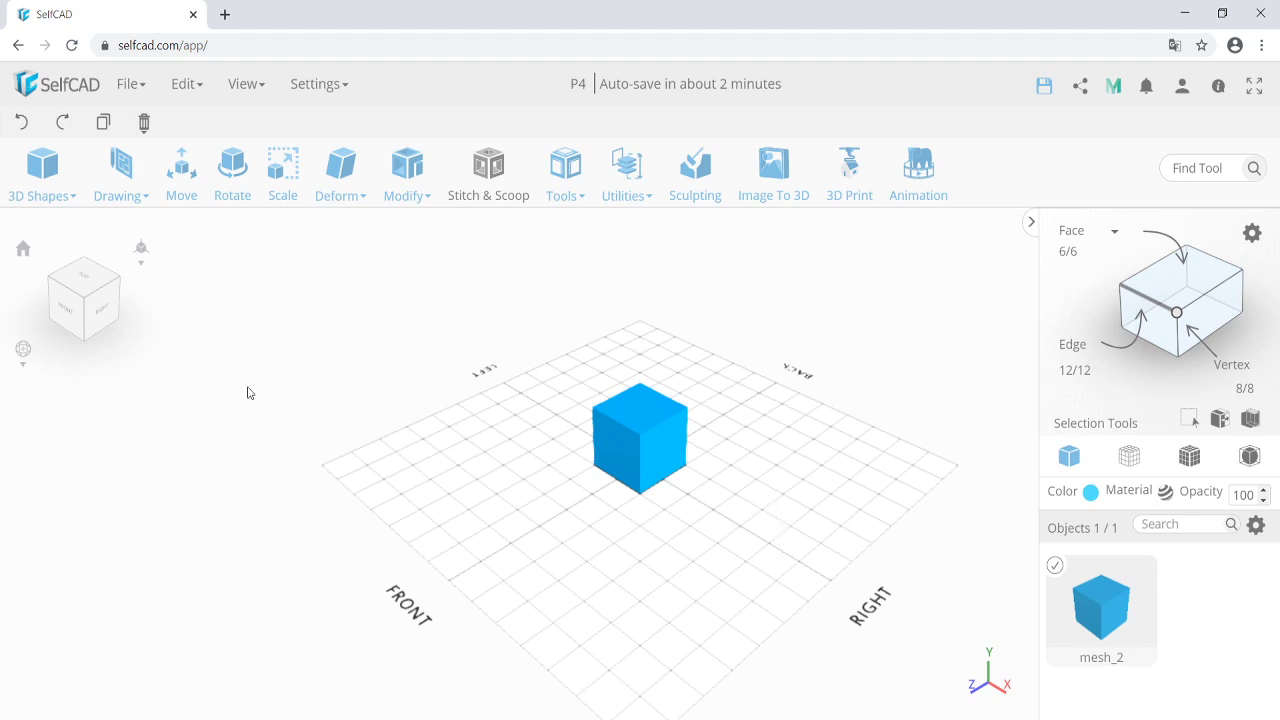
pyautogui.click(103, 314)
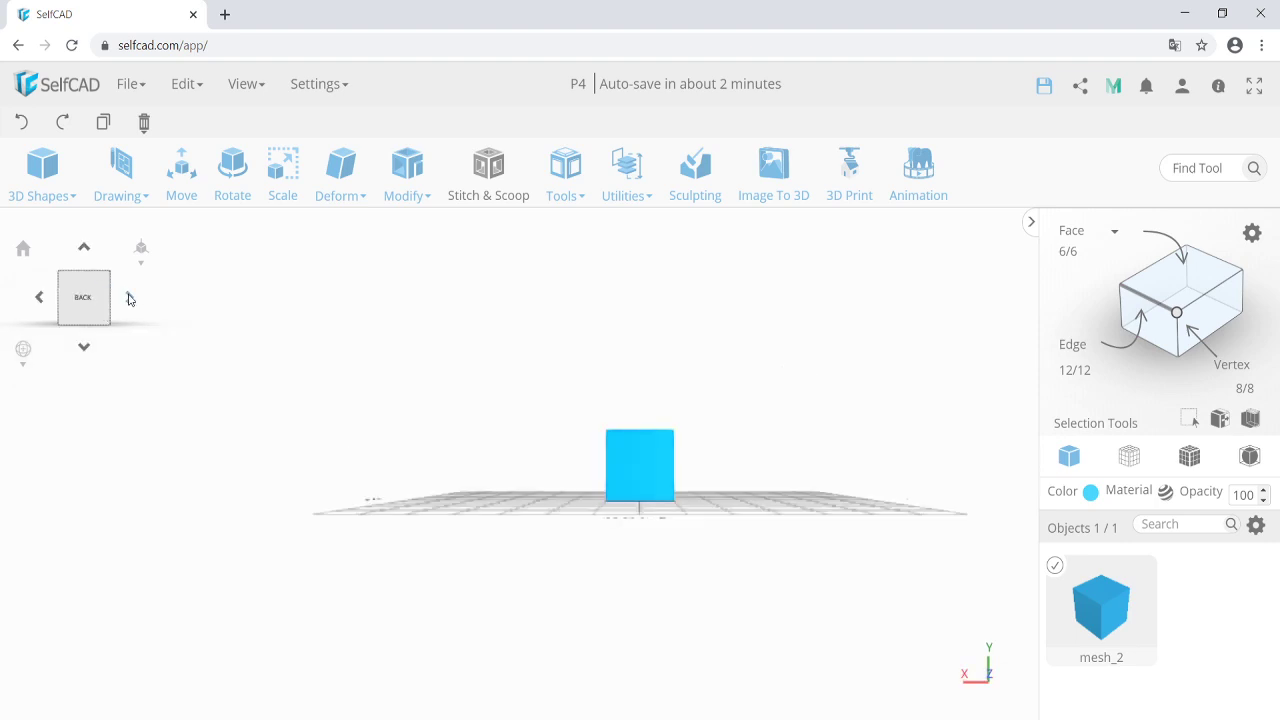
pyautogui.click(128, 297)
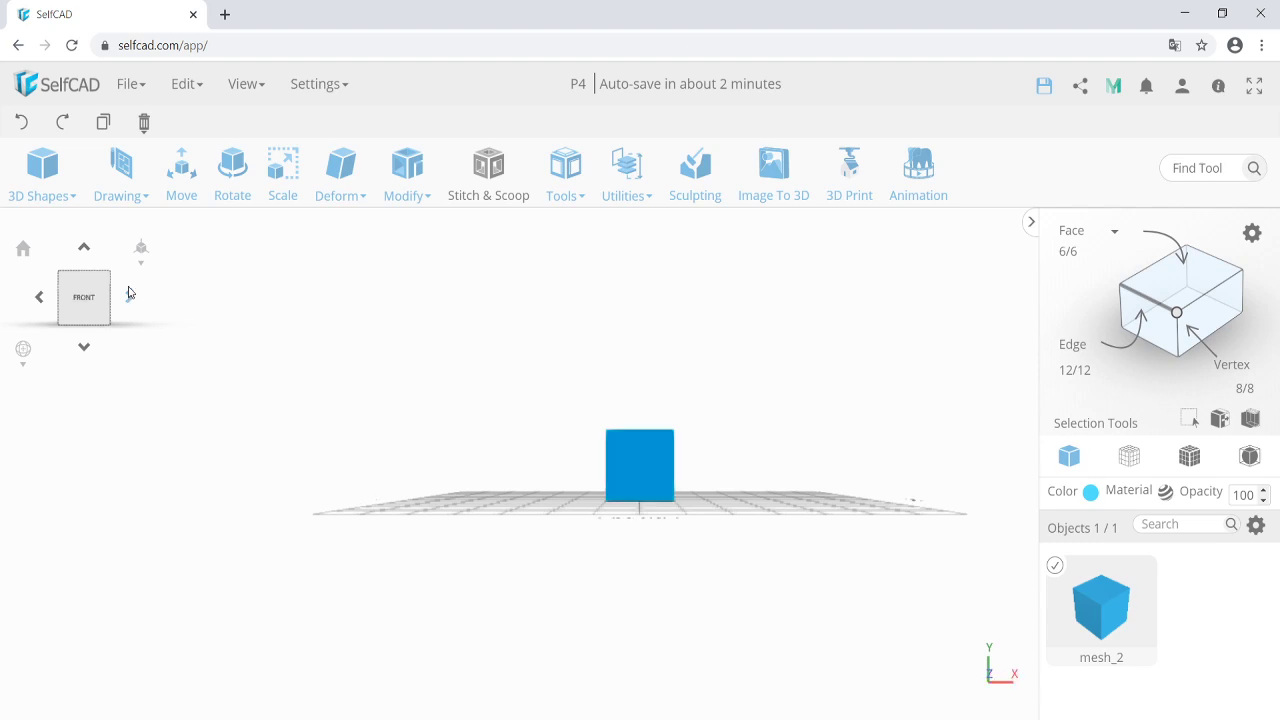
pyautogui.click(128, 297)
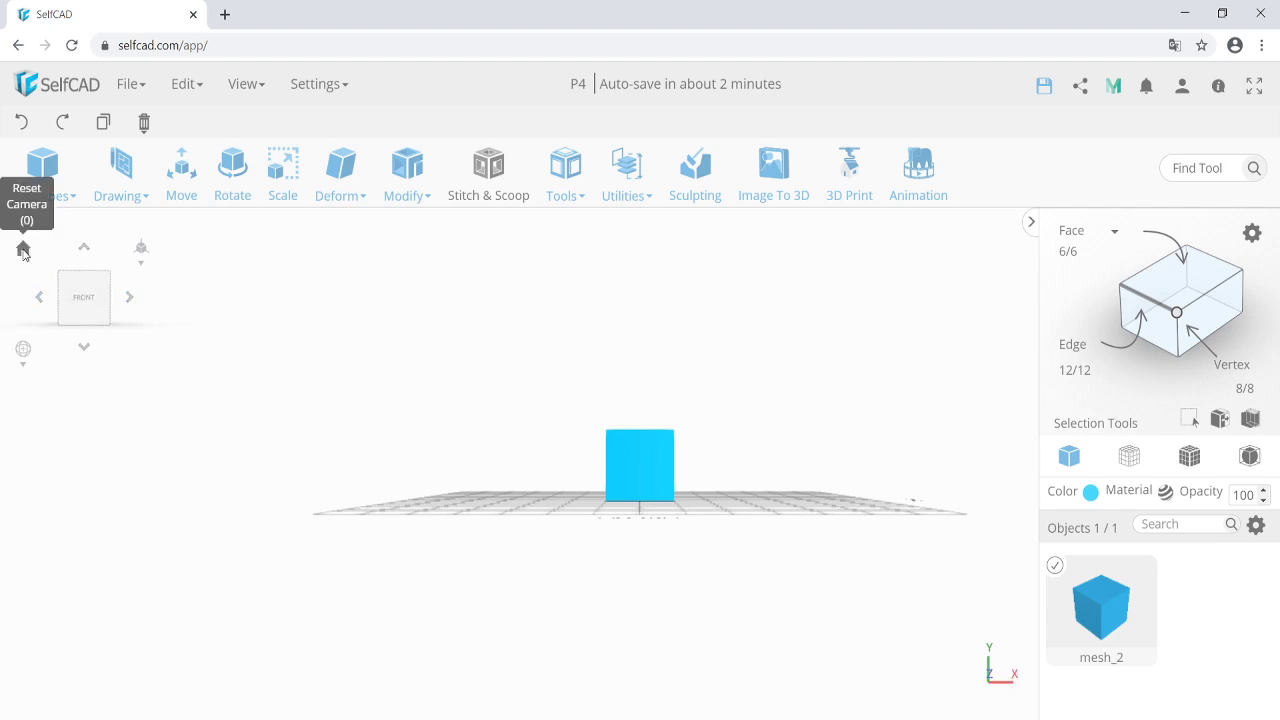
pyautogui.click(23, 250)
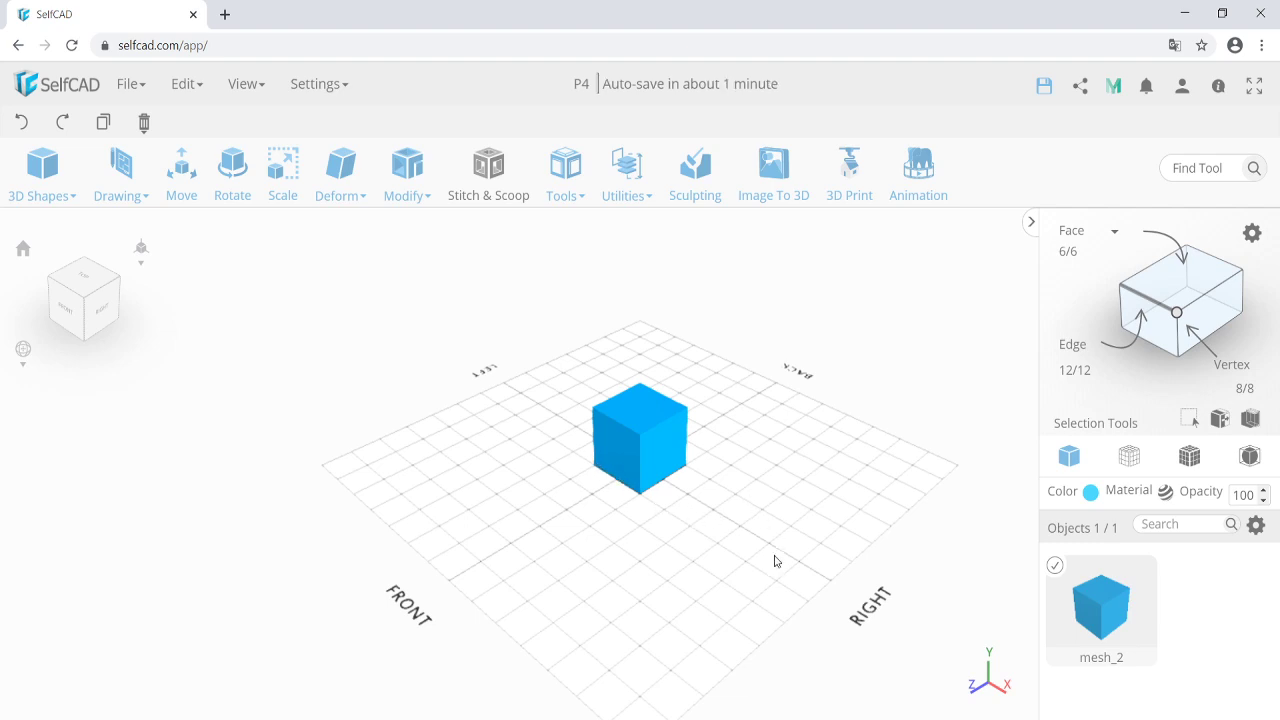
pyautogui.moveTo(569, 546)
pyautogui.mouseDown()
pyautogui.moveTo(591, 543)
pyautogui.moveTo(478, 542)
pyautogui.moveTo(600, 551)
pyautogui.moveTo(566, 551)
pyautogui.mouseUp()
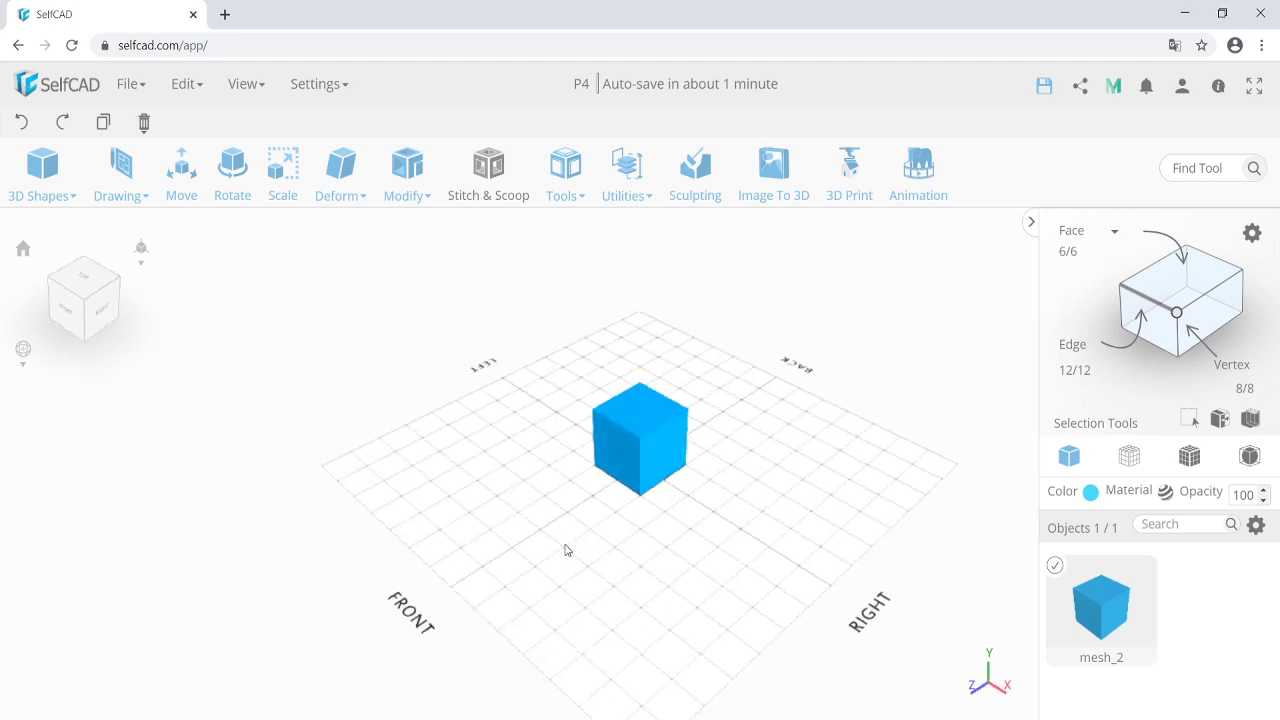
pyautogui.moveTo(23, 352)
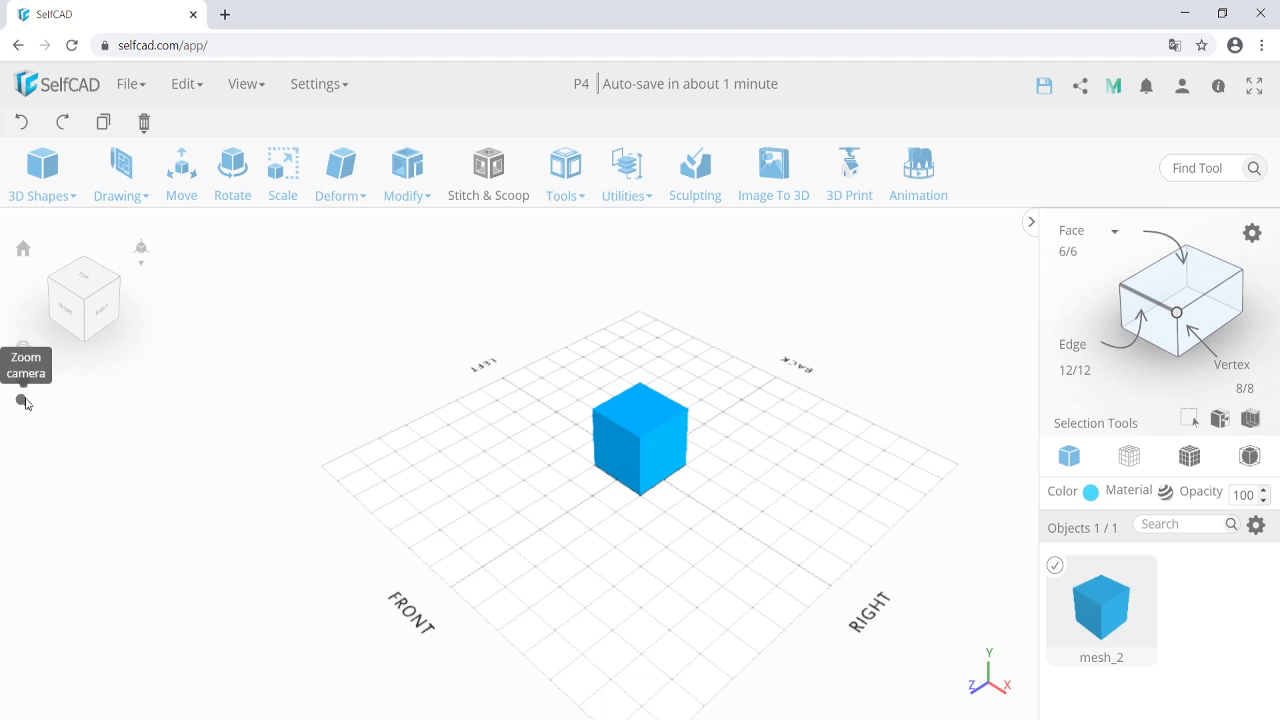
pyautogui.moveTo(549, 531); pyautogui.dragTo(542, 536)
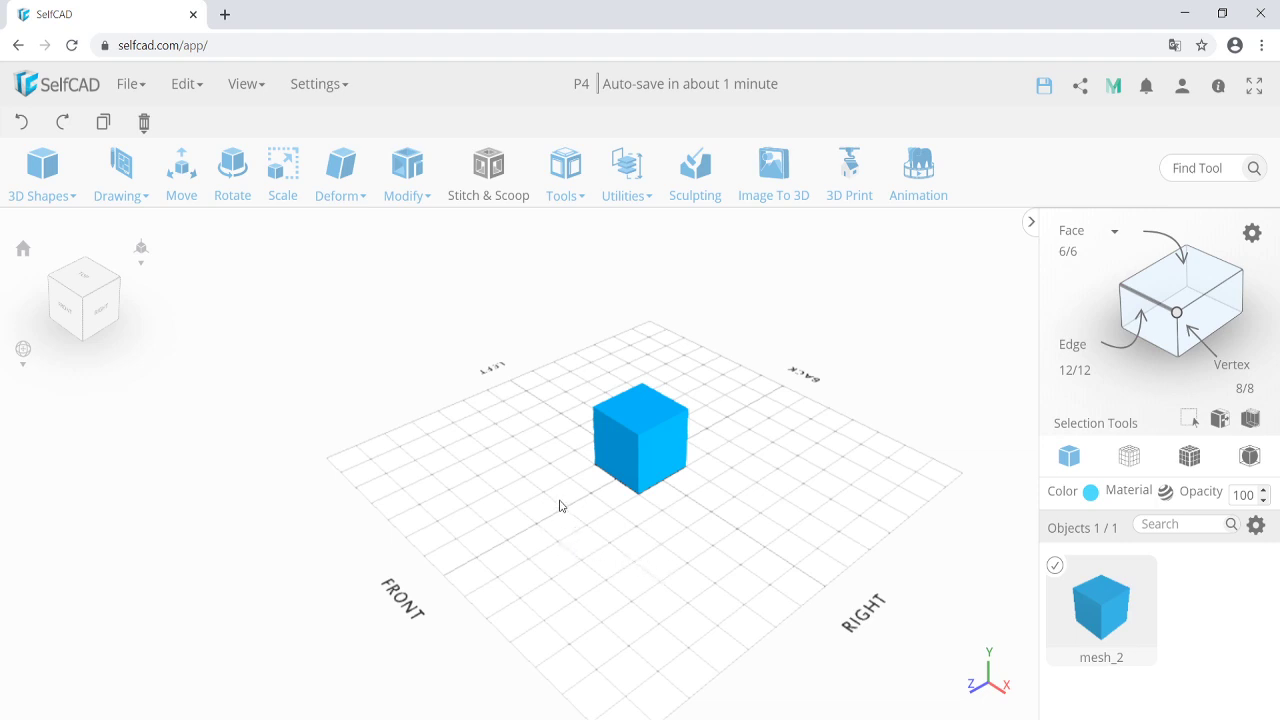
pyautogui.moveTo(24, 350)
pyautogui.moveTo(583, 566); pyautogui.dragTo(548, 557)
pyautogui.moveTo(548, 557); pyautogui.dragTo(581, 545, button='middle')
pyautogui.press('Left')
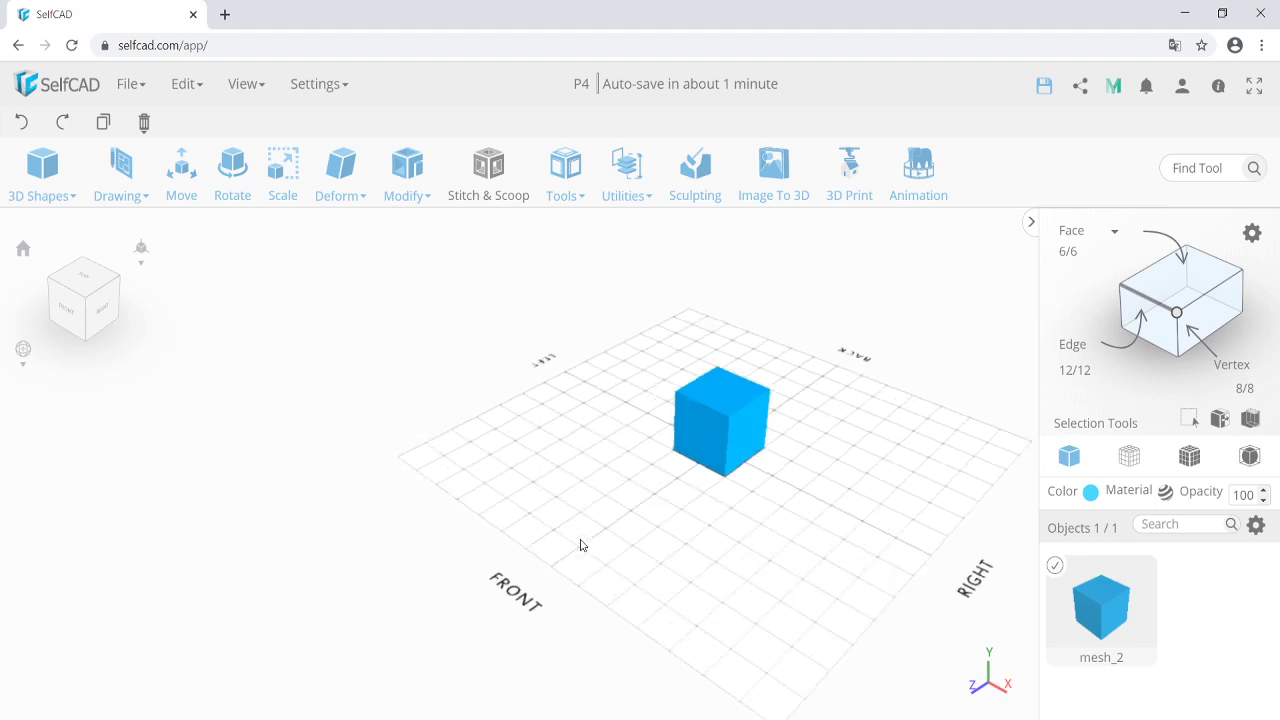
pyautogui.press('Right')
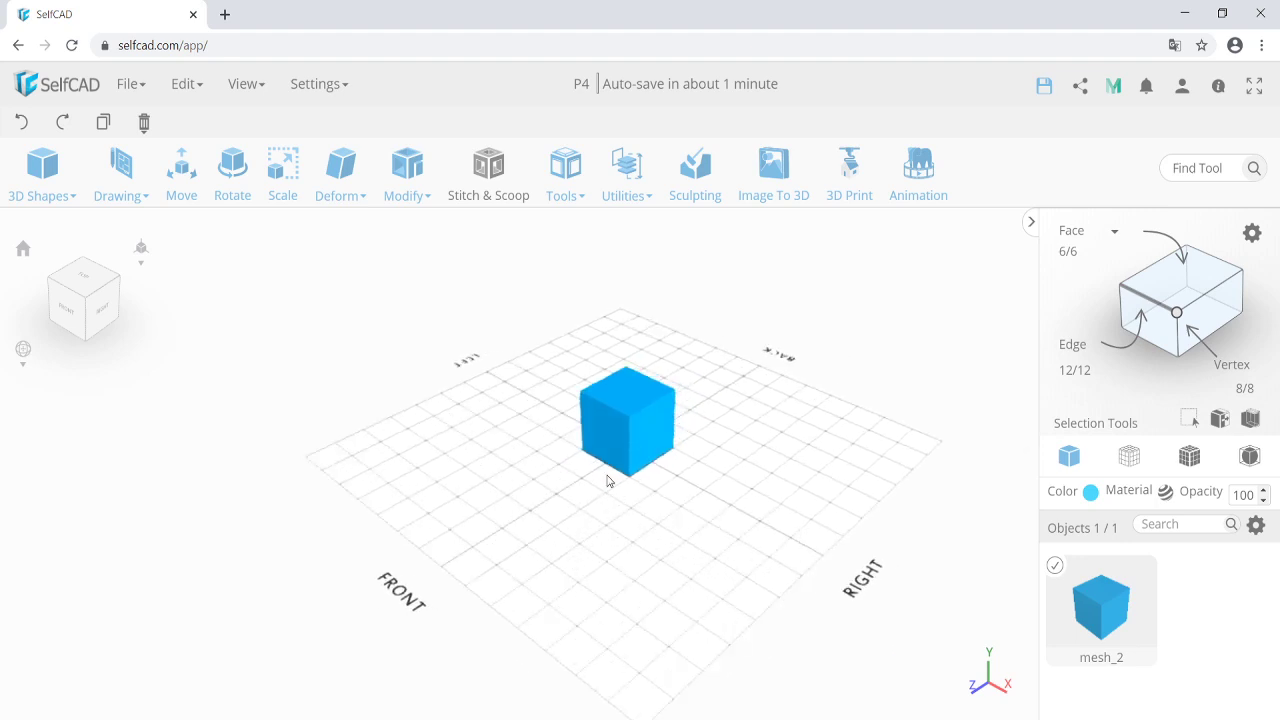
pyautogui.scroll(3, 612, 480)
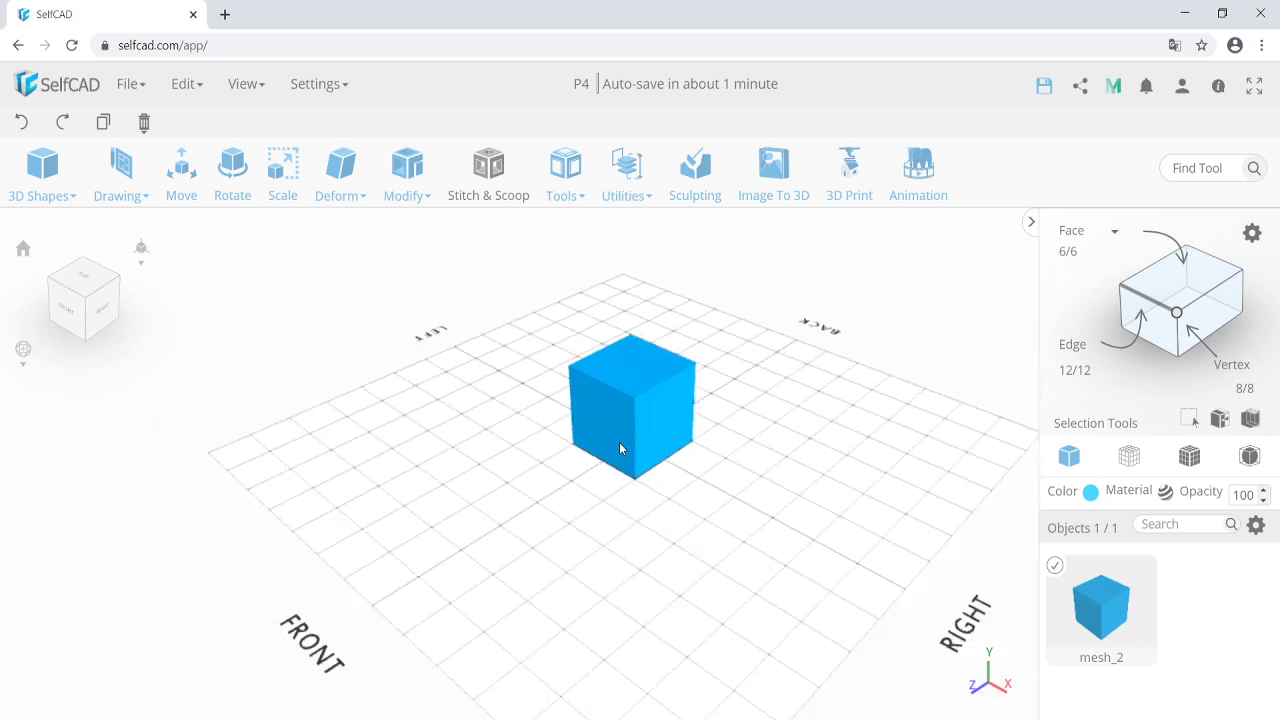
pyautogui.scroll(-2, 619, 442)
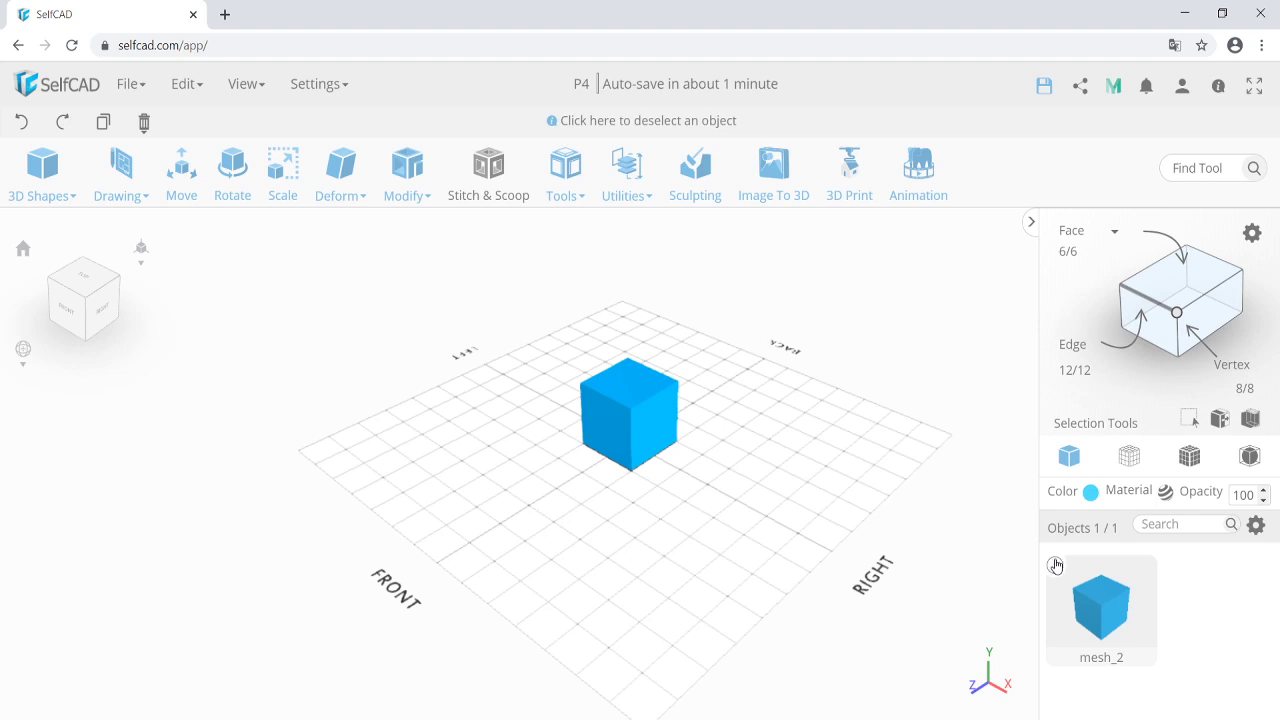
pyautogui.click(1056, 567)
pyautogui.click(1056, 567)
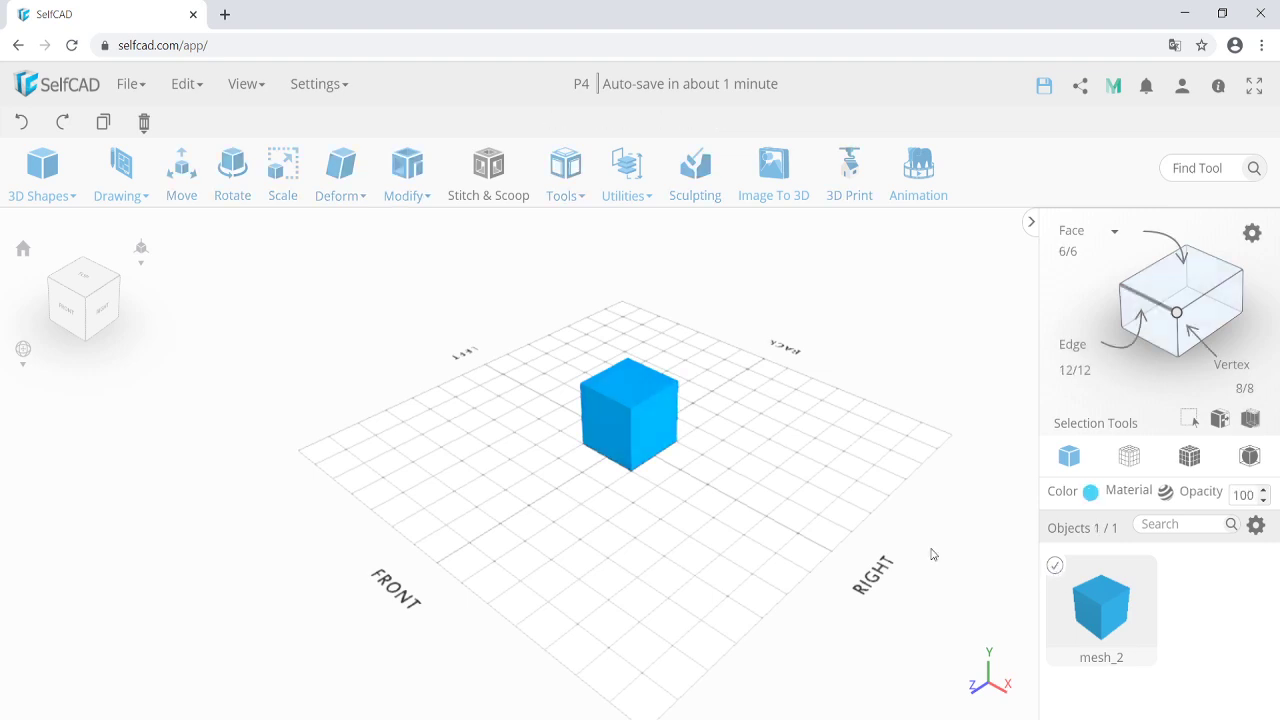
pyautogui.click(623, 431)
pyautogui.click(627, 430)
pyautogui.click(728, 498)
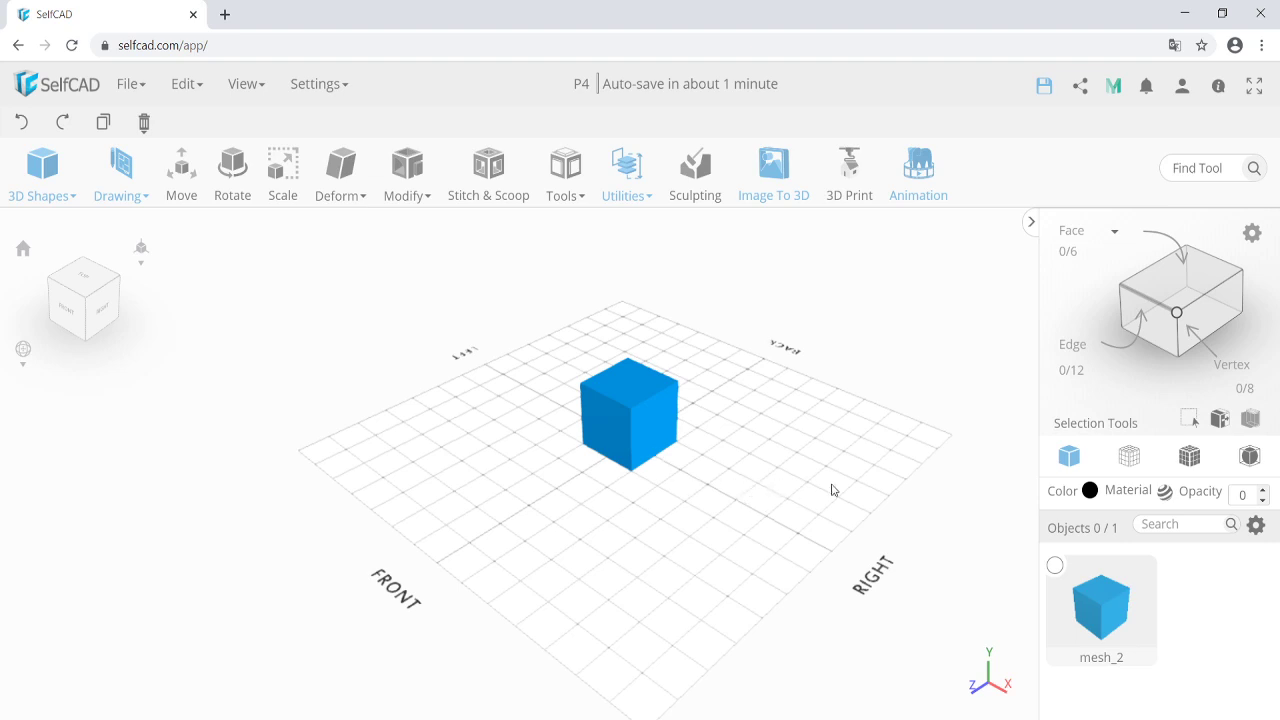
pyautogui.click(1055, 567)
pyautogui.click(991, 545)
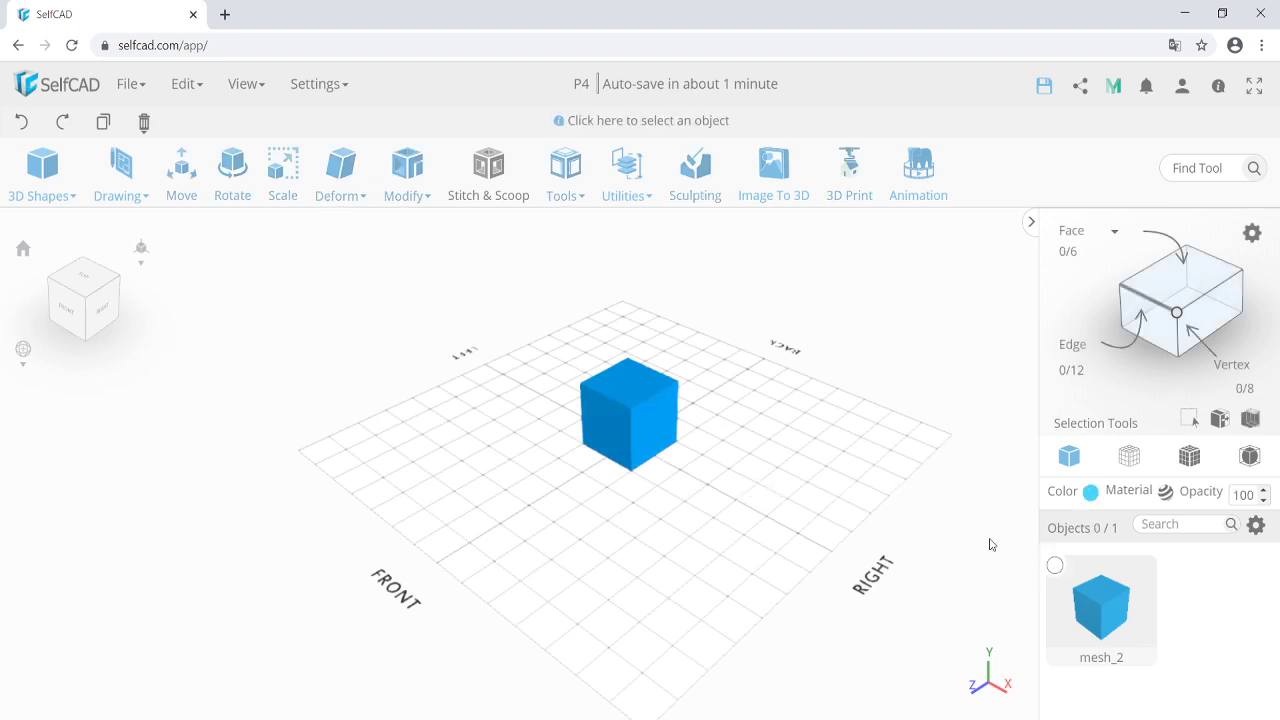
pyautogui.click(642, 425)
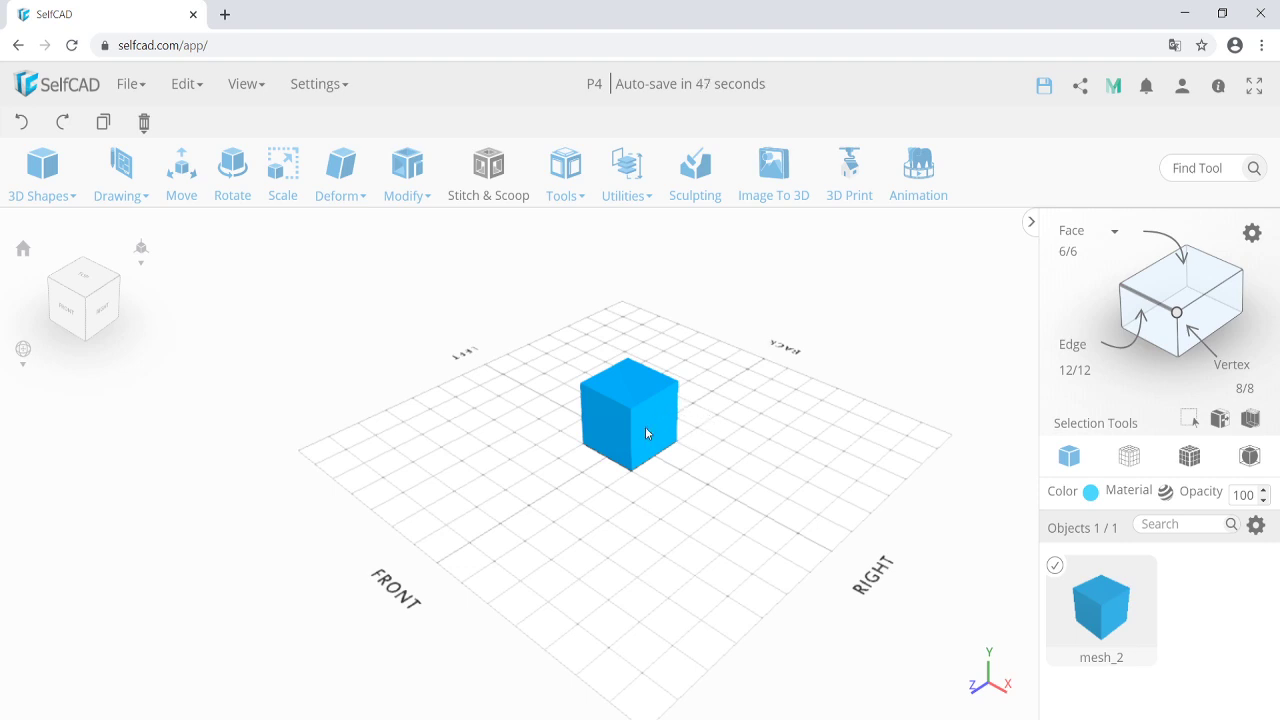
# Delete the cube mesh_2 through the Edit menu and confirm, leaving an empty grid.
pyautogui.press('Delete')
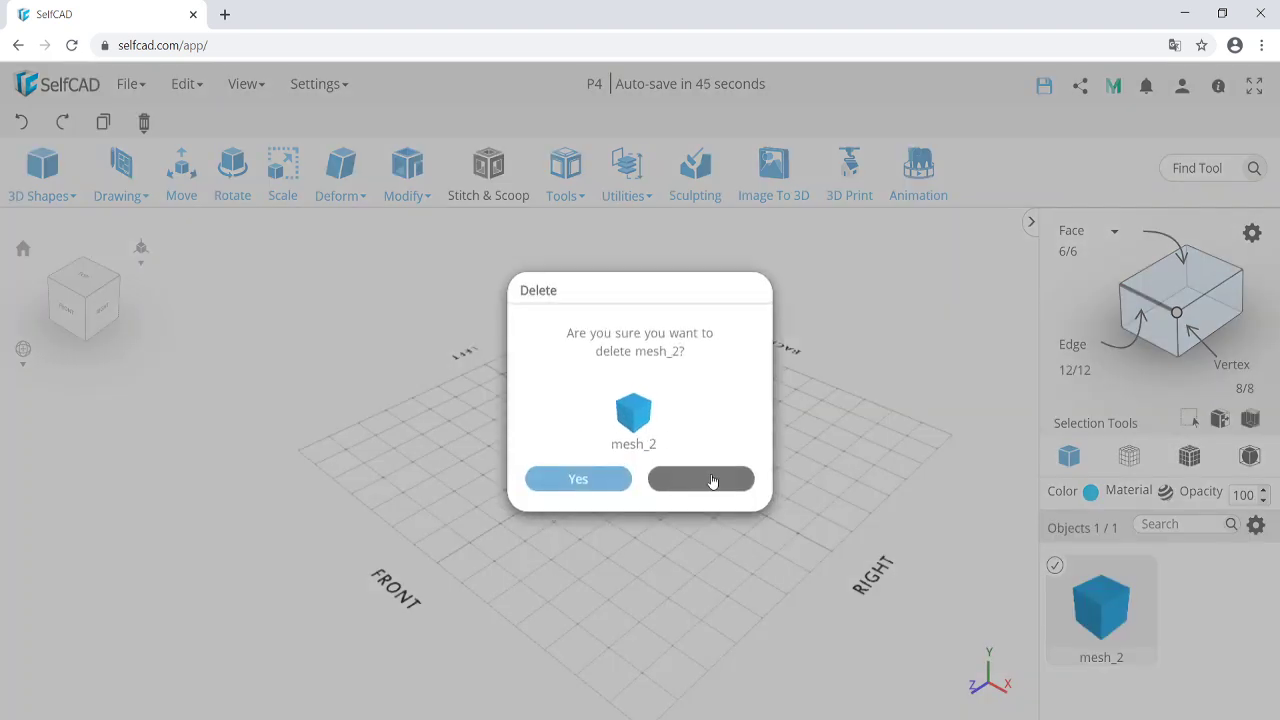
pyautogui.click(702, 480)
pyautogui.moveTo(144, 124)
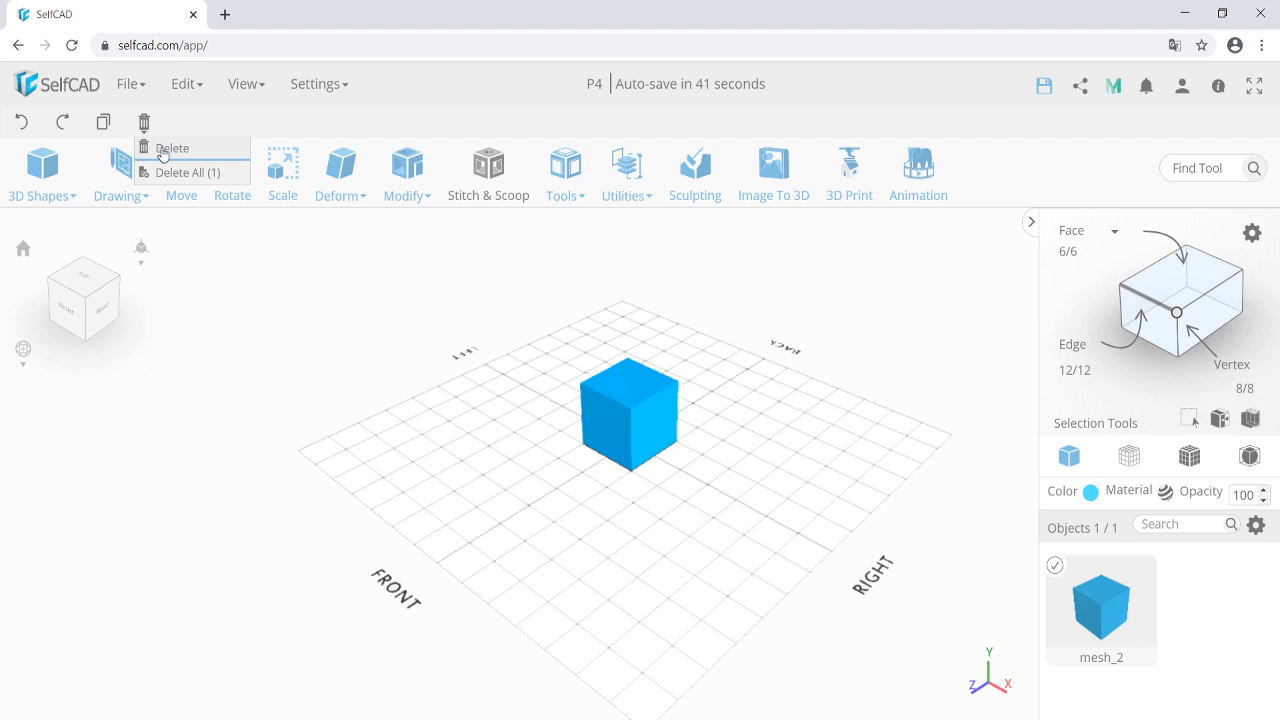
pyautogui.moveTo(193, 88)
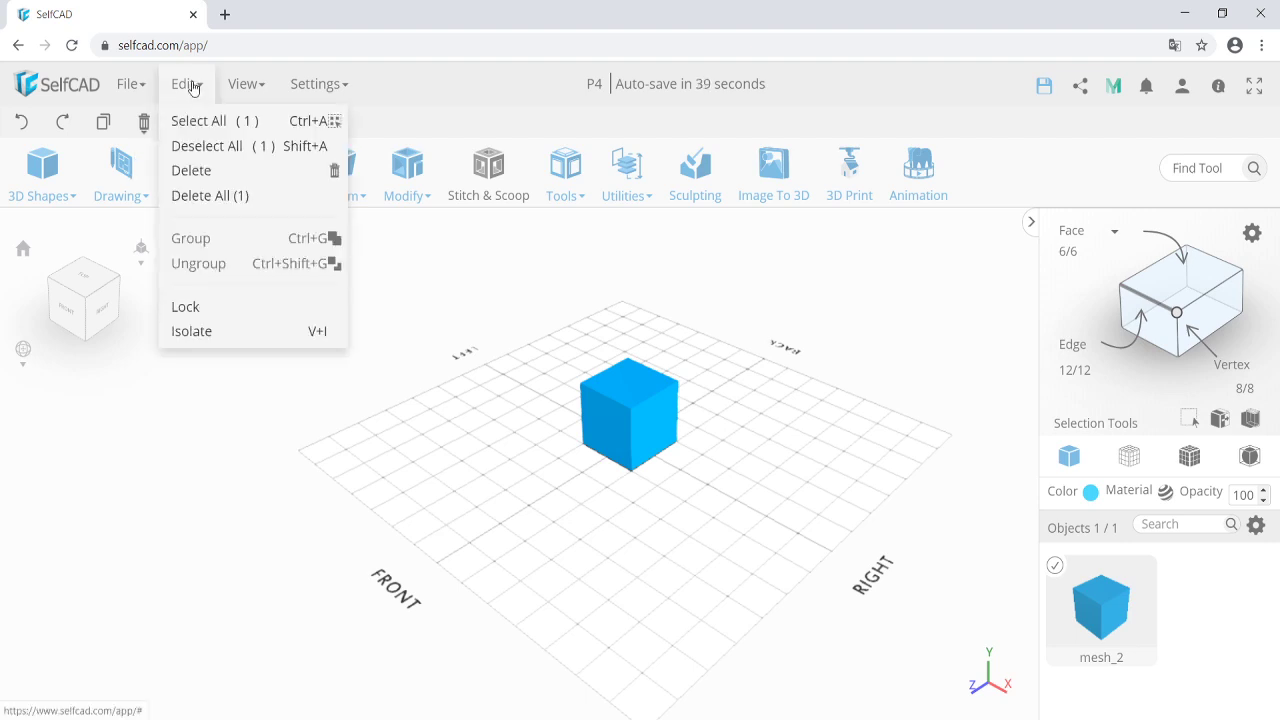
pyautogui.click(229, 171)
pyautogui.click(608, 480)
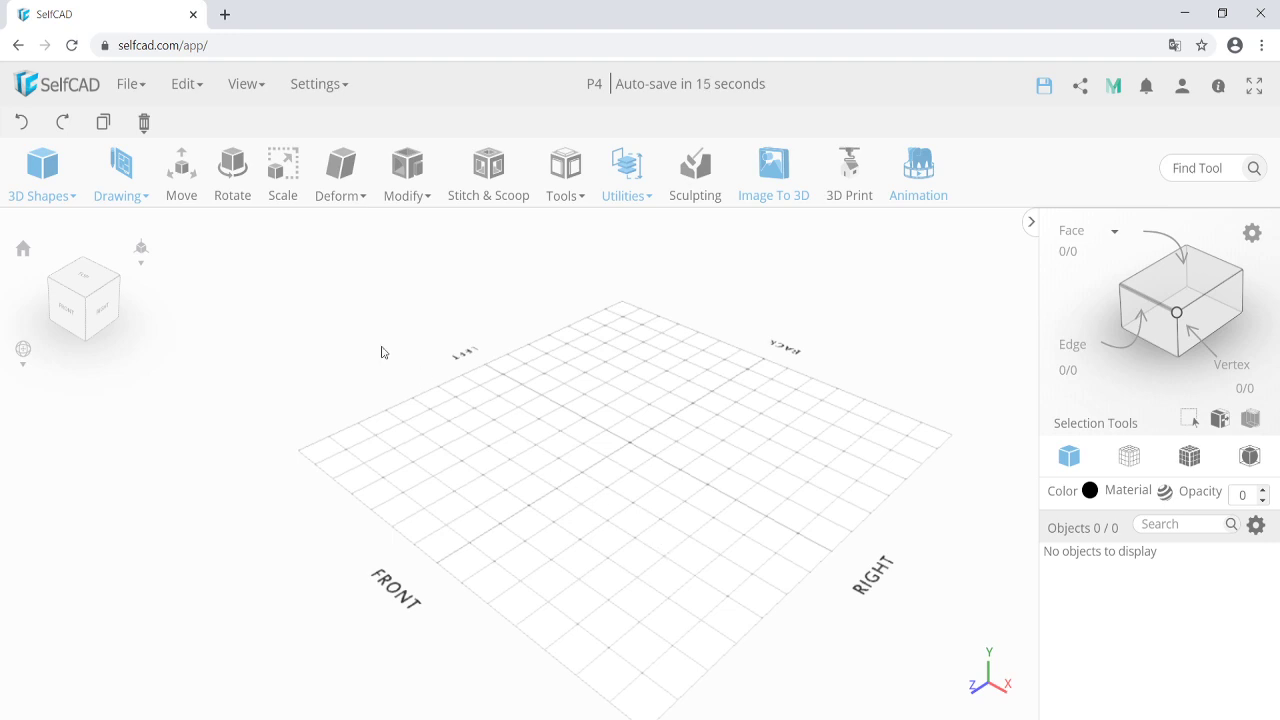
# Add a 100×100×100 cube, mesh_5, as the scene's only object.
pyautogui.click(42, 185)
pyautogui.click(51, 232)
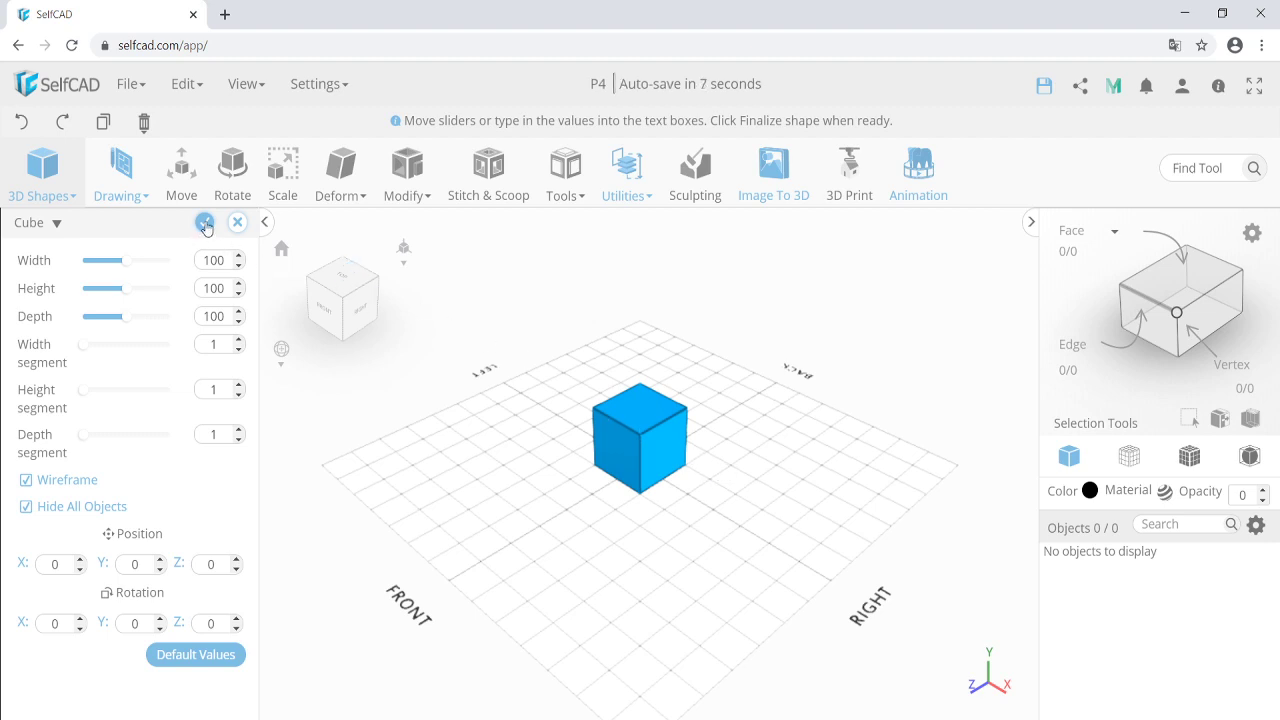
pyautogui.click(204, 222)
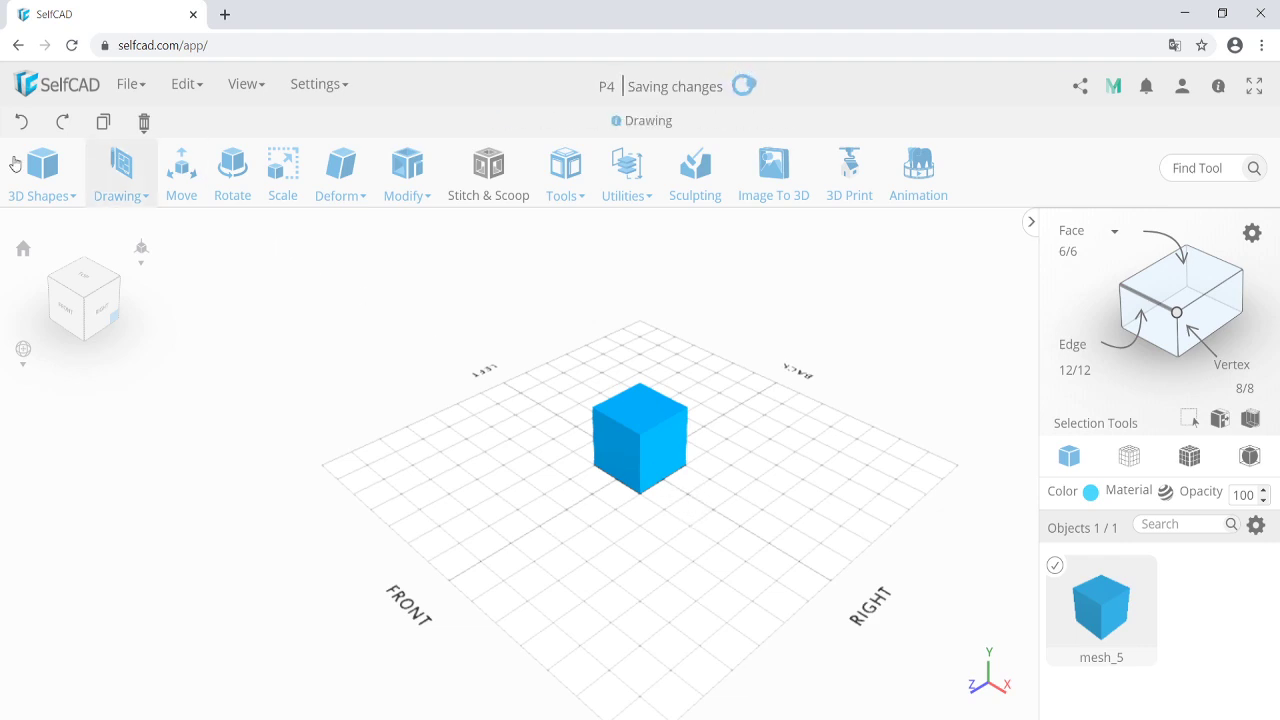
pyautogui.click(28, 185)
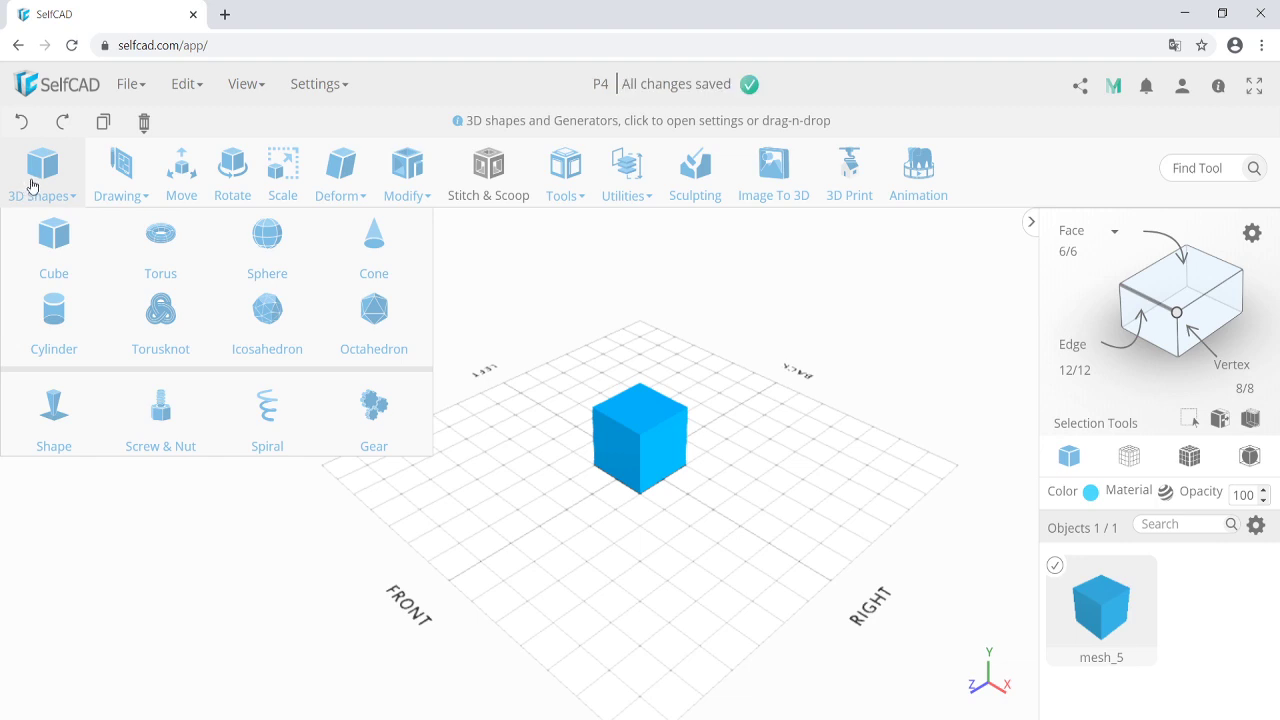
# Drag a second cube, mesh_6, onto the grid in front of mesh_5.
pyautogui.moveTo(45, 238); pyautogui.dragTo(573, 507)
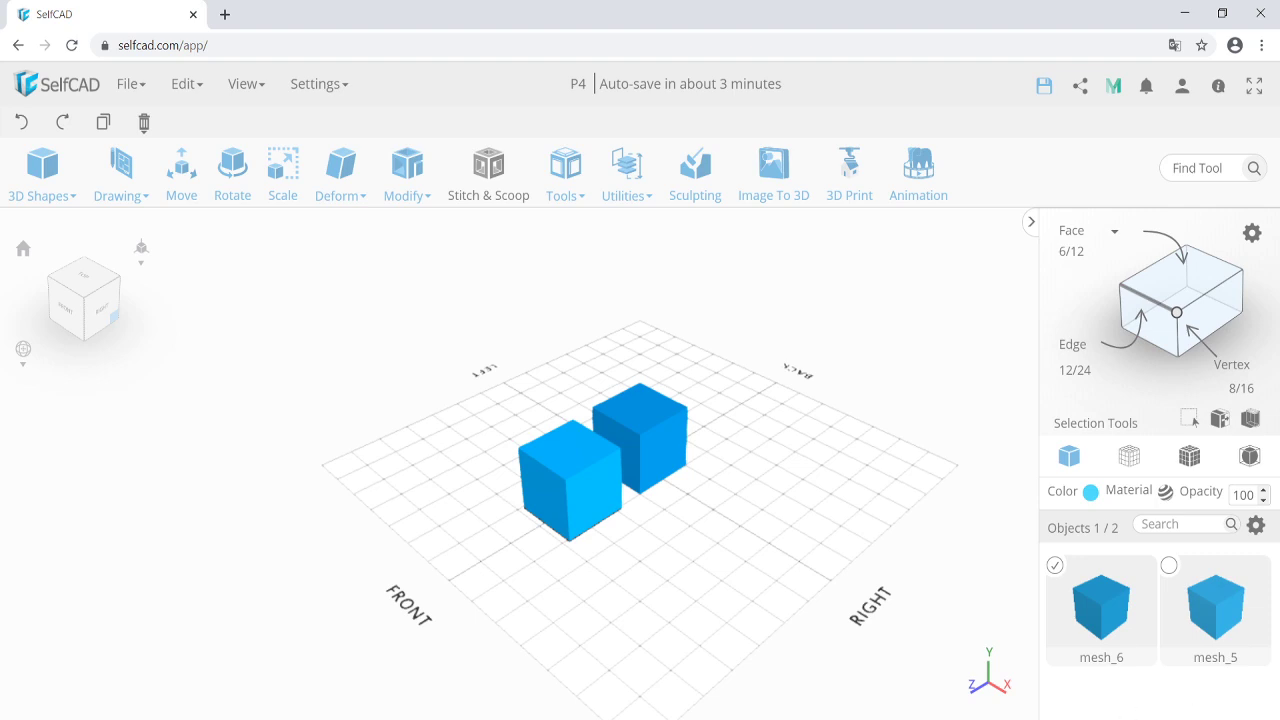
# Rename mesh_5 to Cube1 and mesh_6 to Wedge1 in the Objects list.
pyautogui.doubleClick(1214, 658)
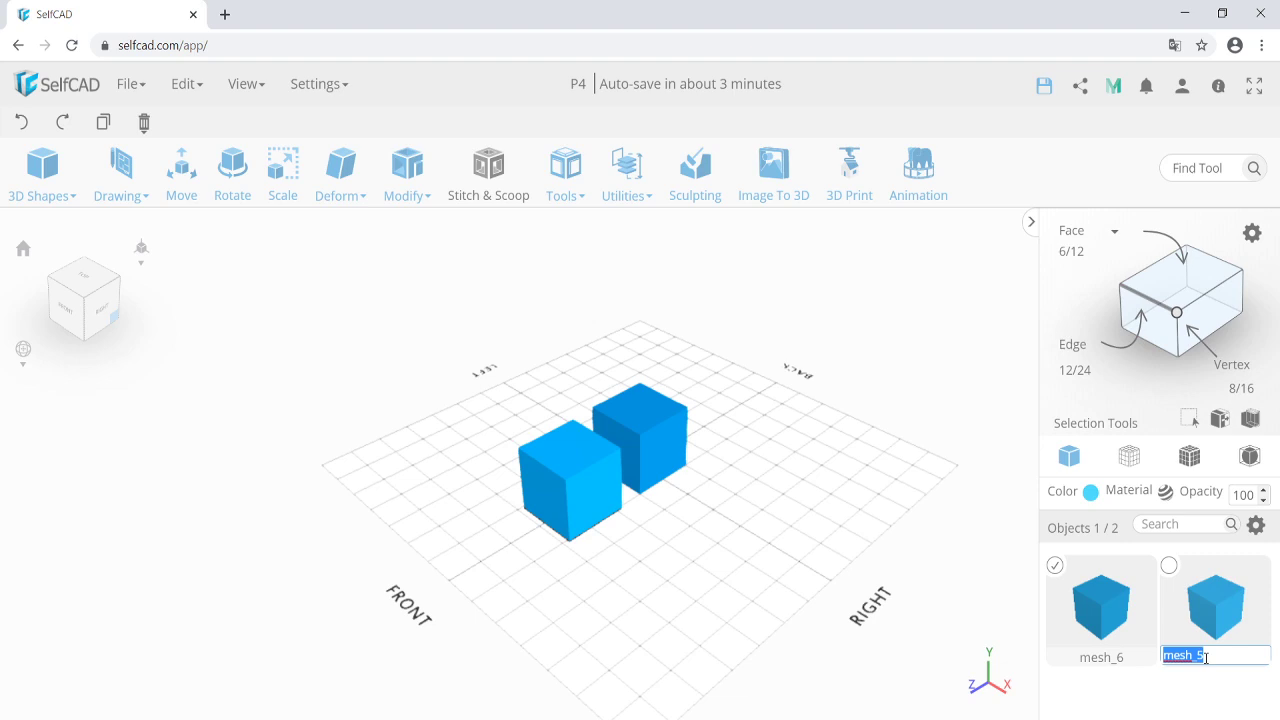
pyautogui.write('Cube1')
pyautogui.press('Return')
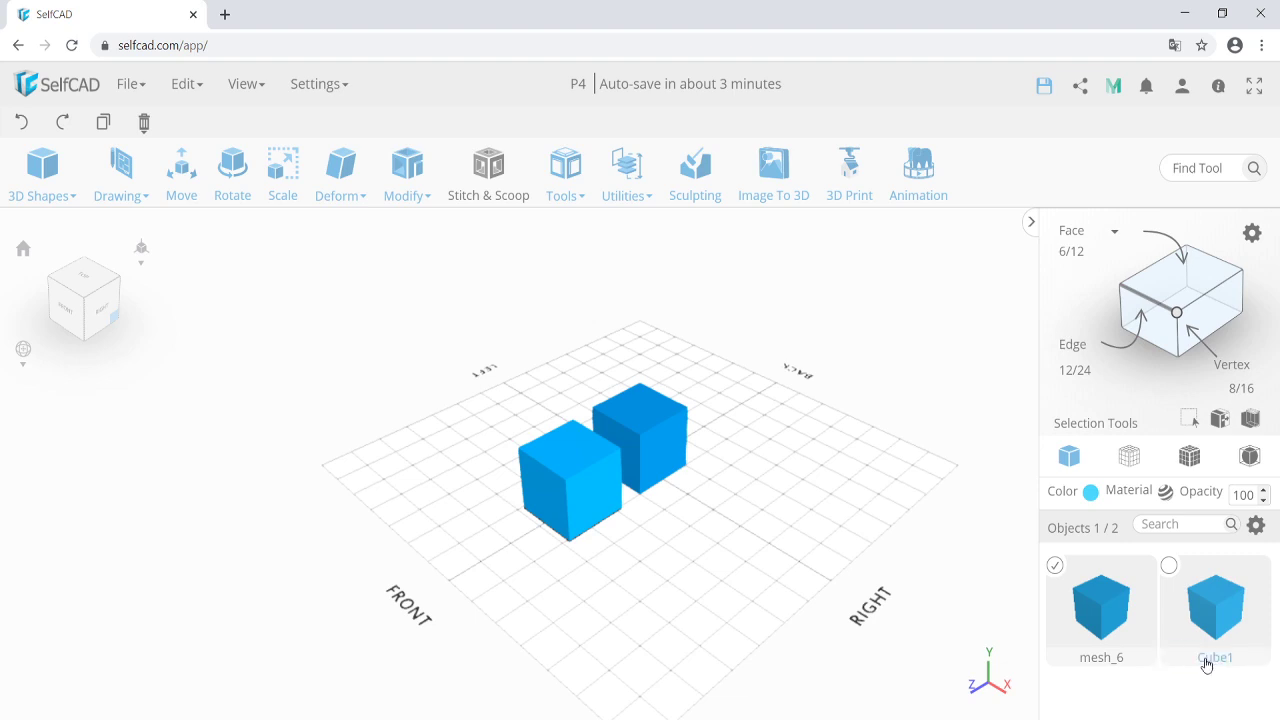
pyautogui.doubleClick(1102, 658)
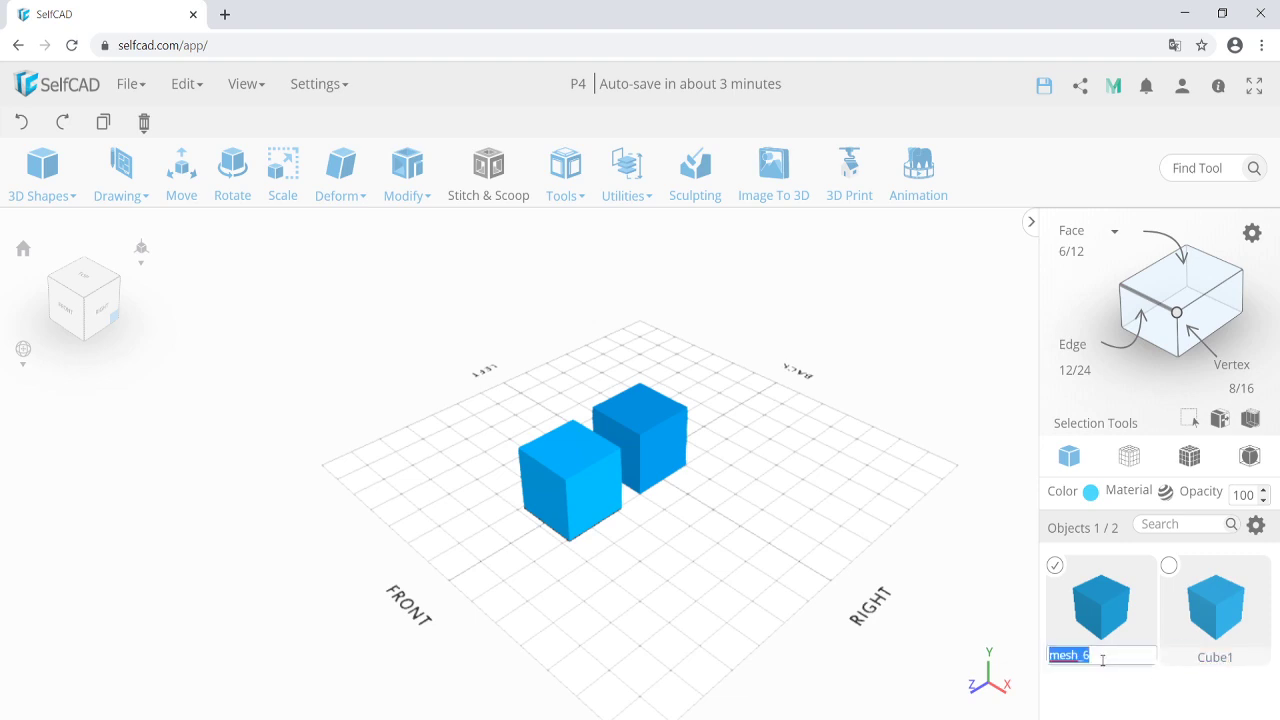
pyautogui.write('Wedge1')
pyautogui.press('Return')
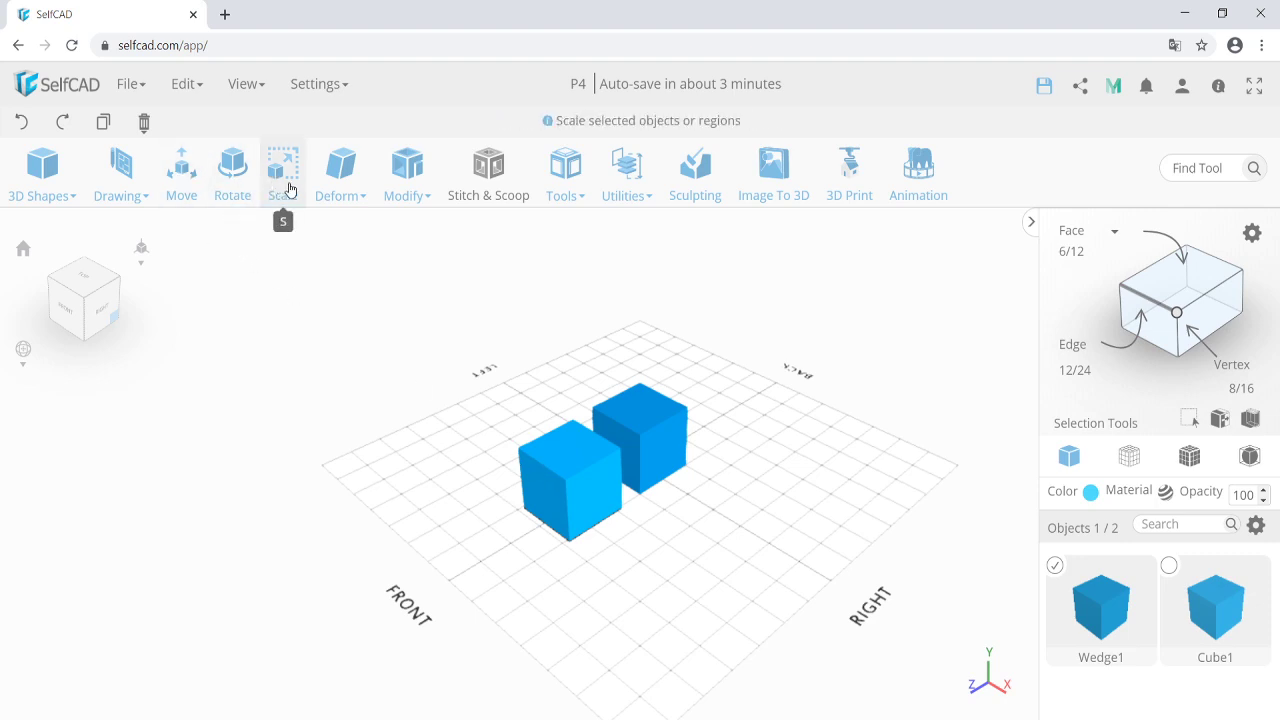
pyautogui.moveTo(348, 188)
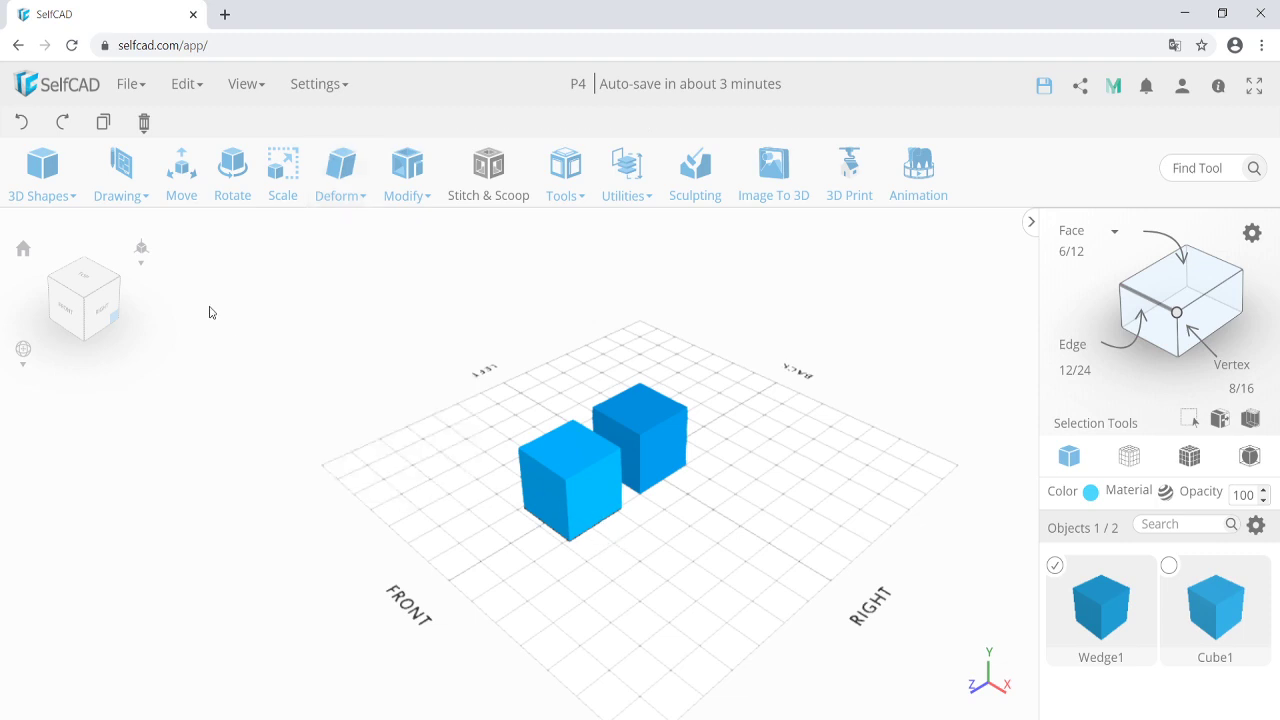
pyautogui.click(181, 178)
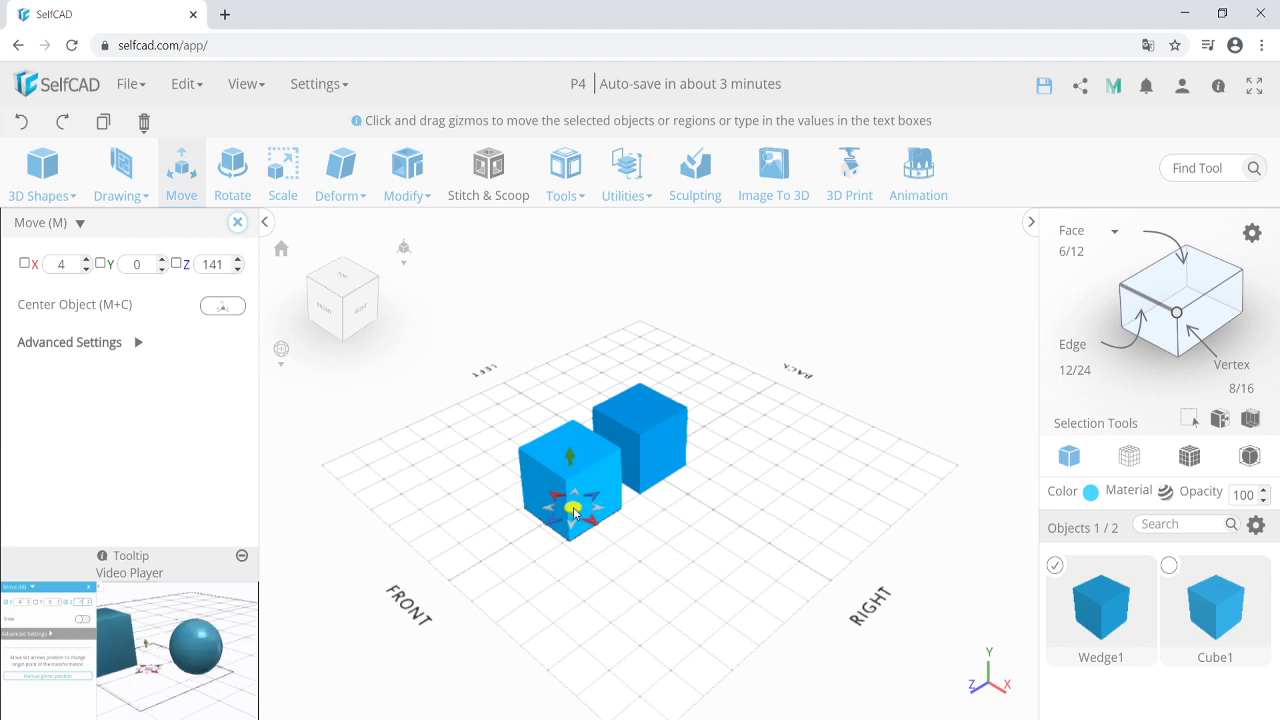
# Move Wedge1 forward to X 0, Z 199, just in front of Cube1.
pyautogui.moveTo(574, 513); pyautogui.dragTo(525, 518)
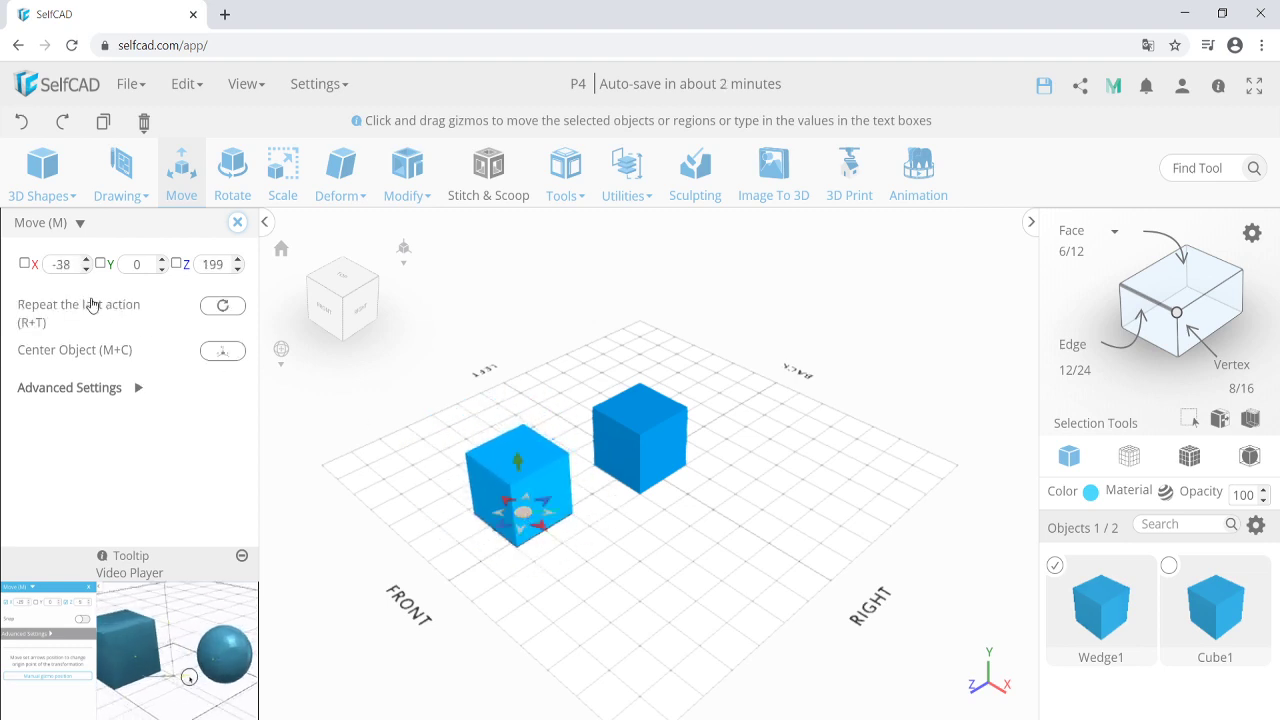
pyautogui.click(63, 264)
pyautogui.write('0')
pyautogui.press('Return')
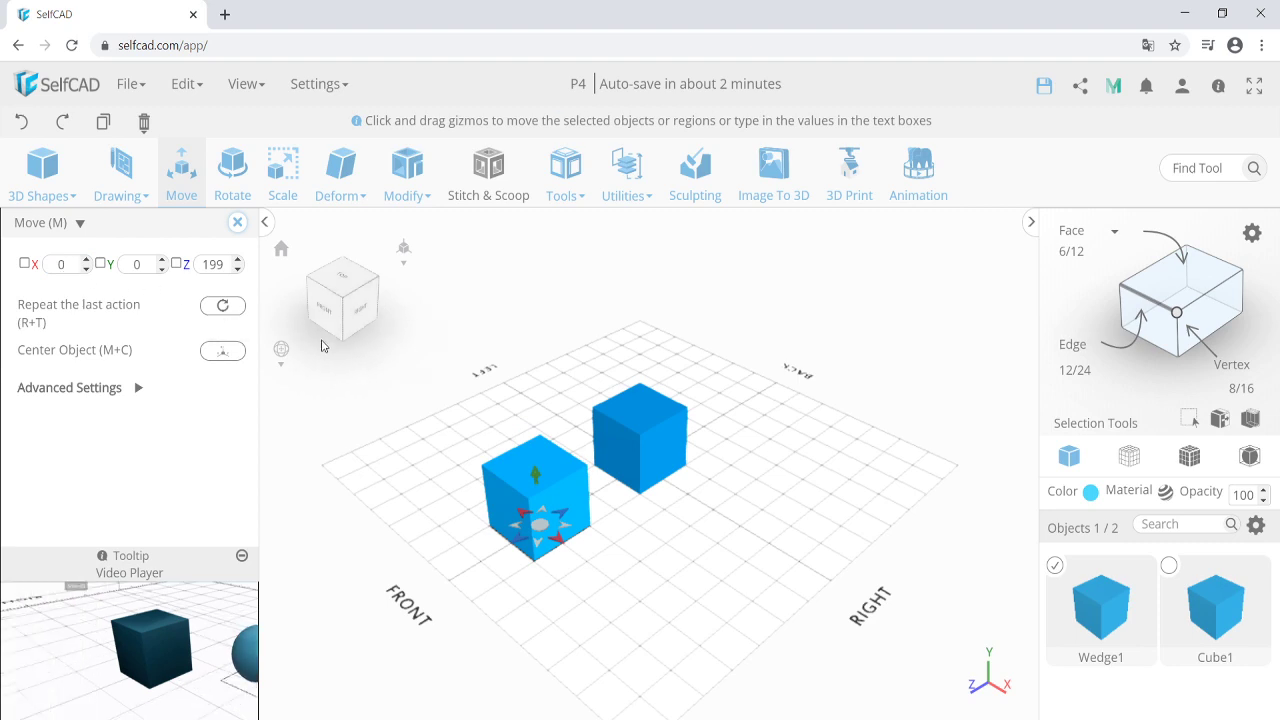
pyautogui.moveTo(186, 84)
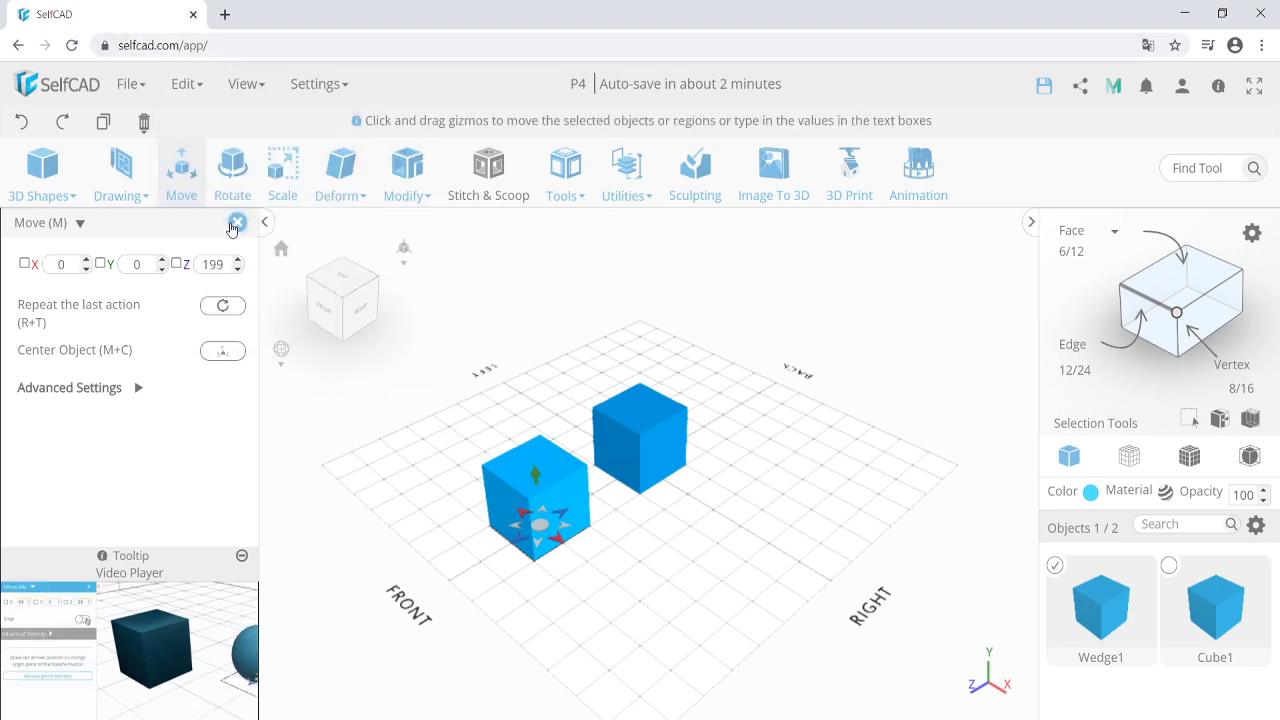
pyautogui.click(234, 223)
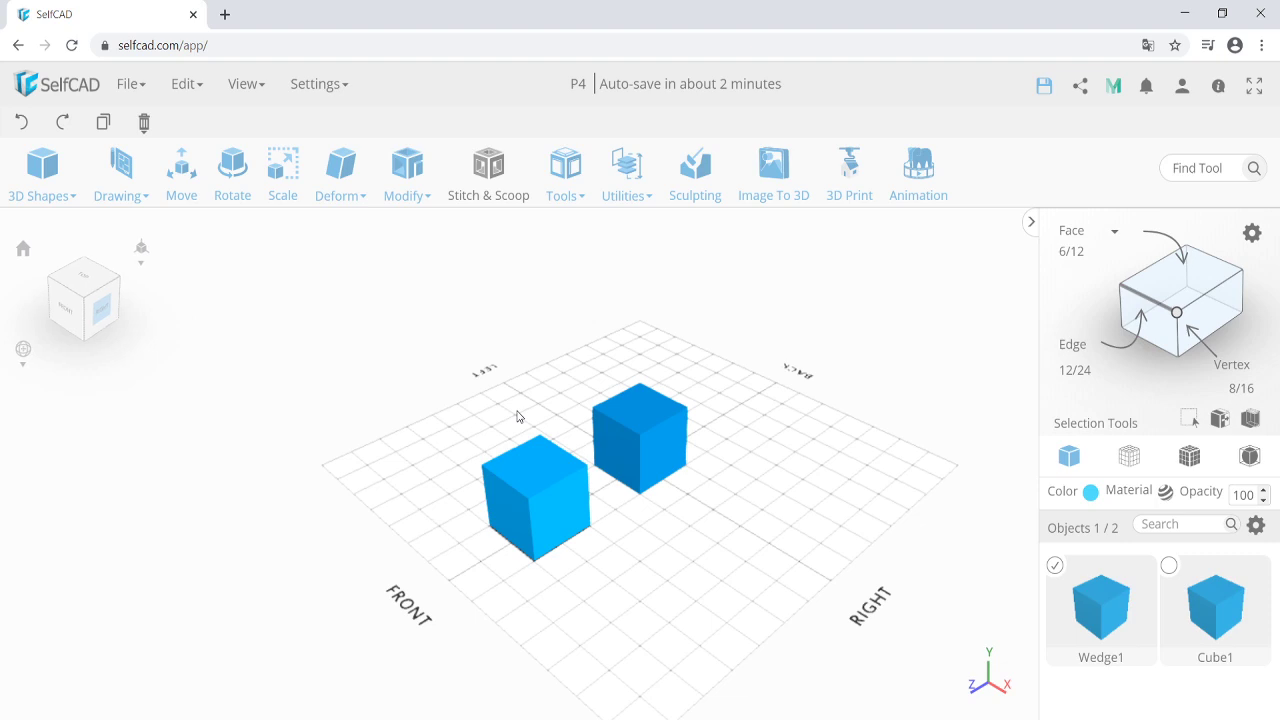
pyautogui.keyDown('shift'); pyautogui.click(650, 444); pyautogui.keyUp('shift')
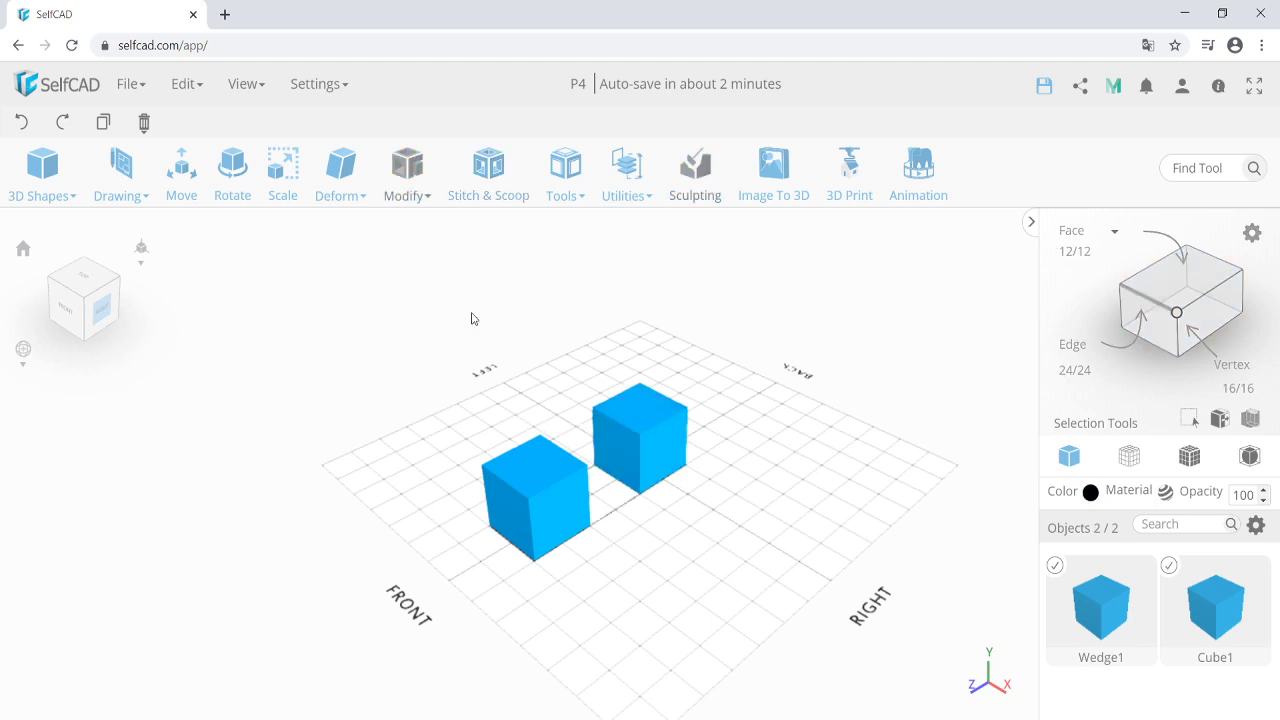
# Scale Cube1 and Wedge1 to Y 50% so both are half height.
pyautogui.click(285, 186)
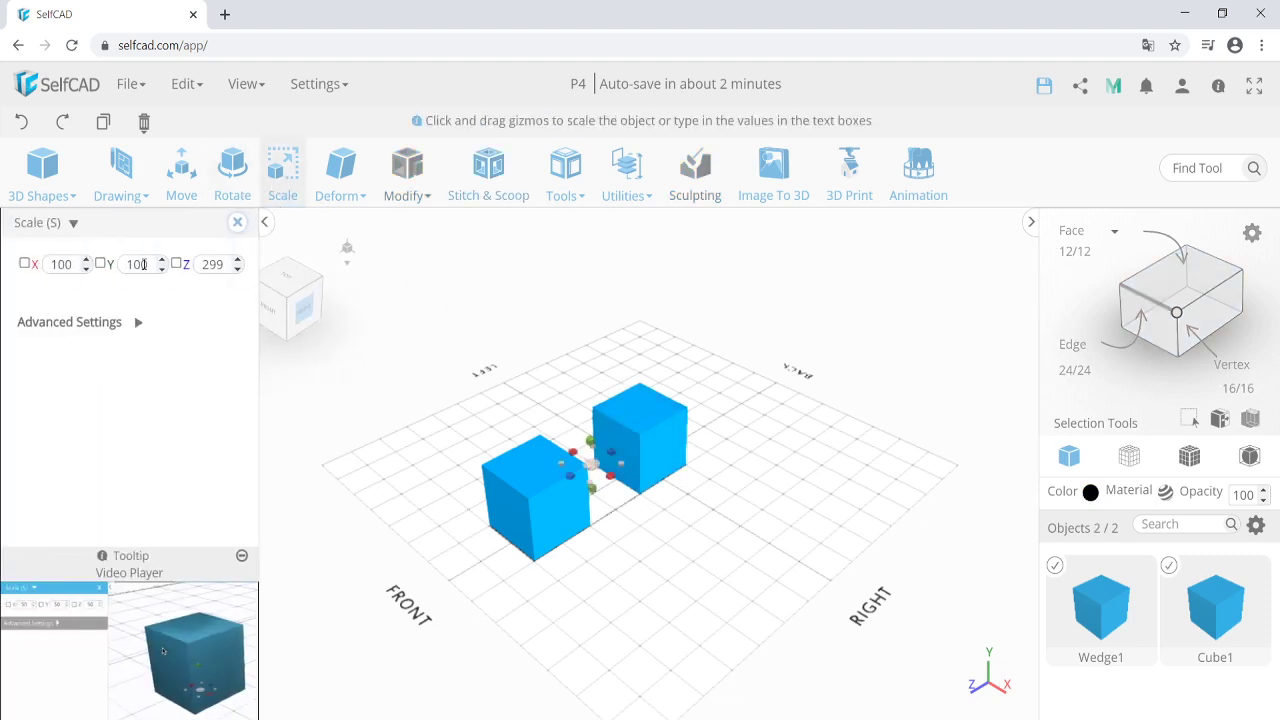
pyautogui.doubleClick(137, 264)
pyautogui.write('50')
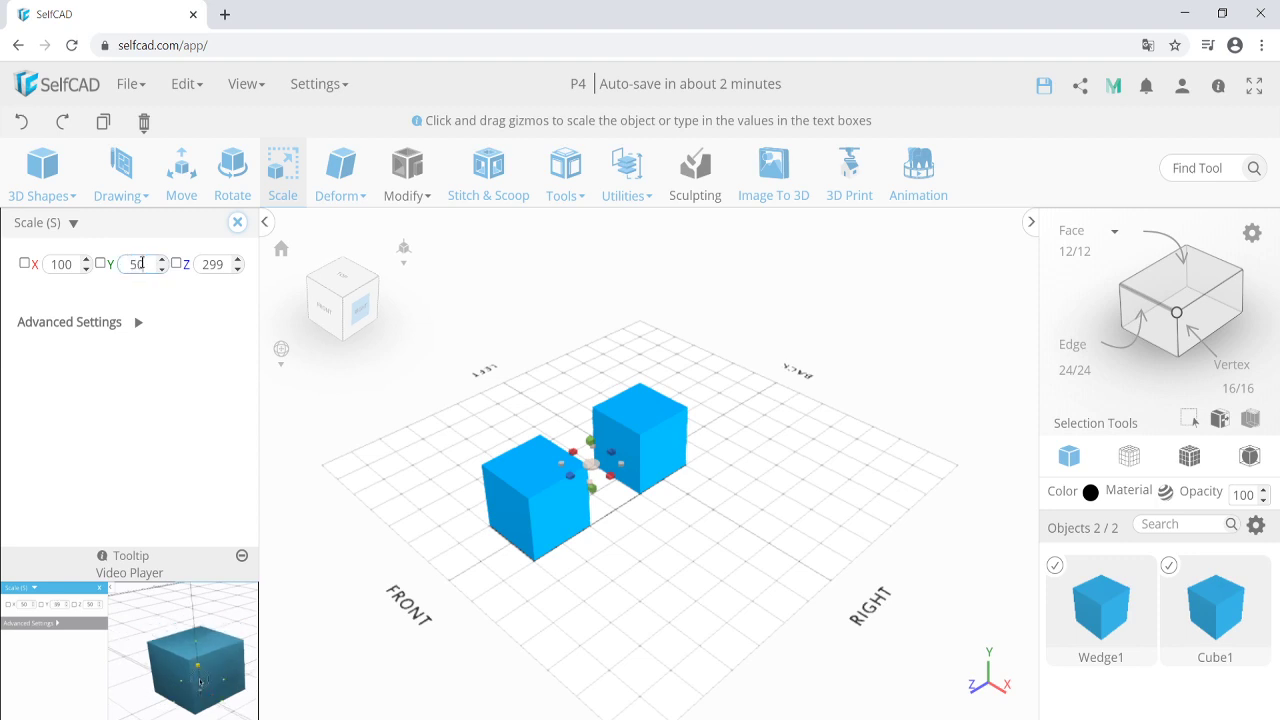
pyautogui.press('Return')
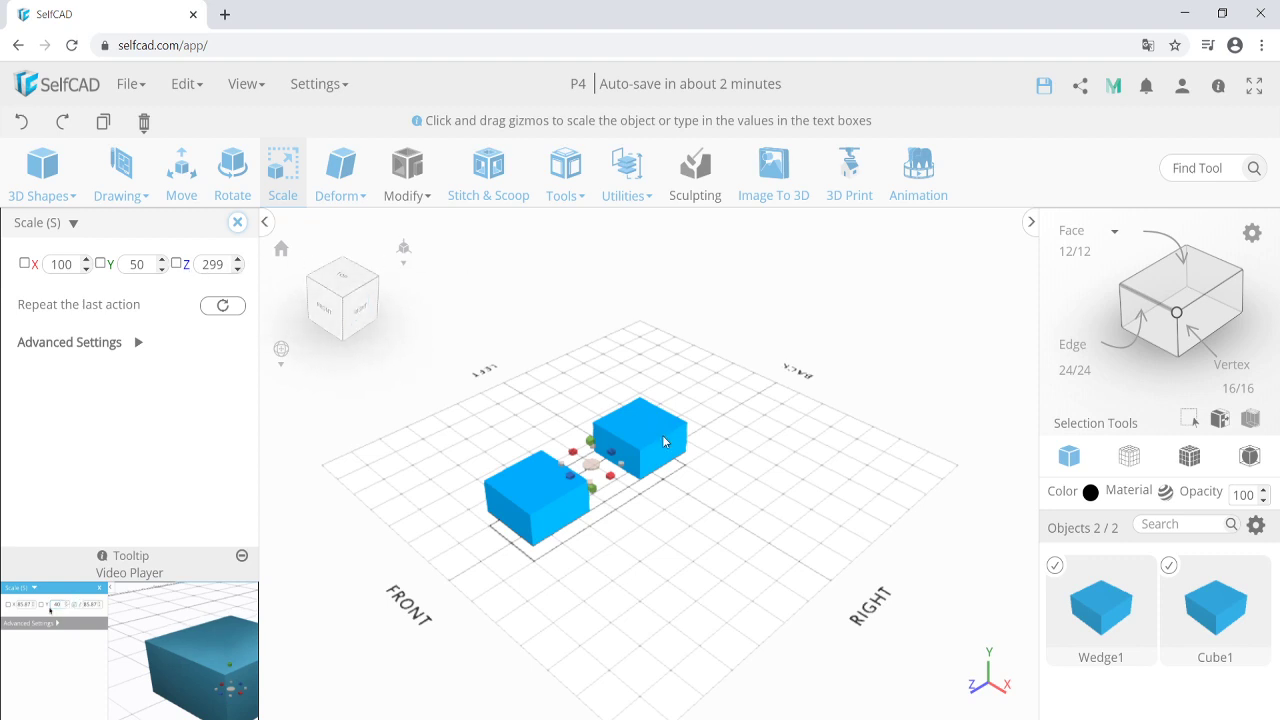
pyautogui.click(1169, 566)
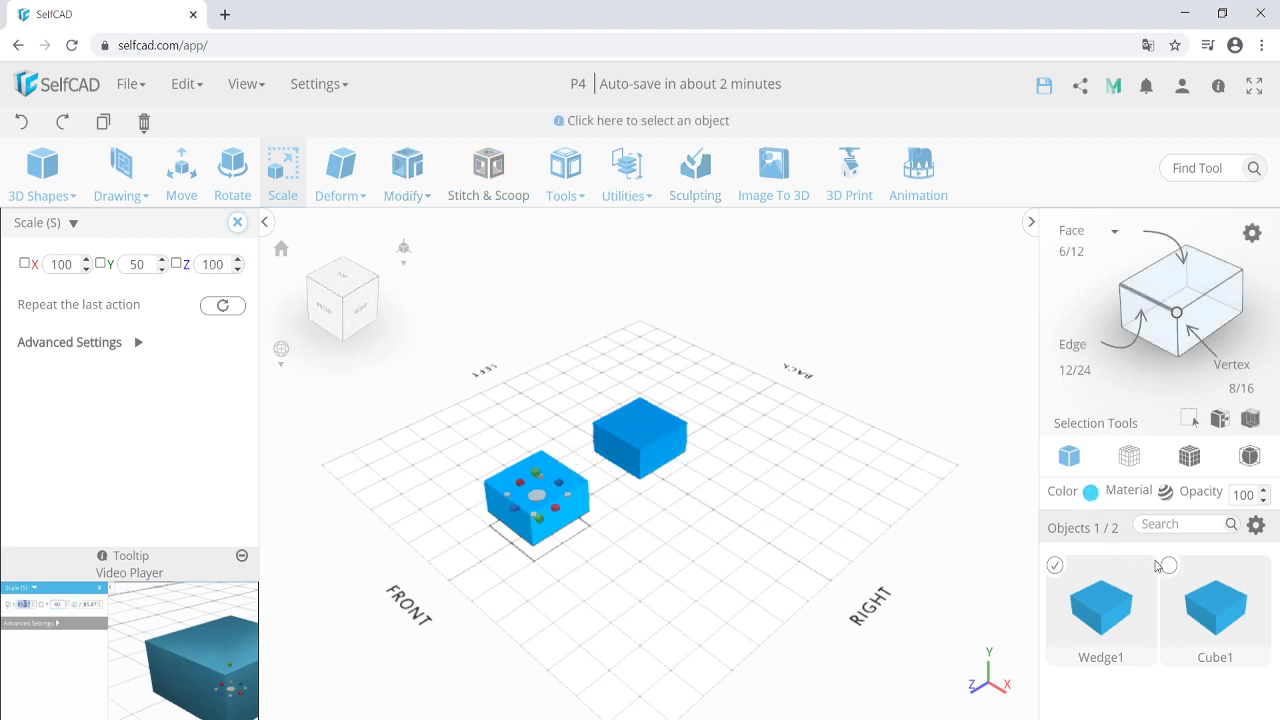
pyautogui.click(238, 223)
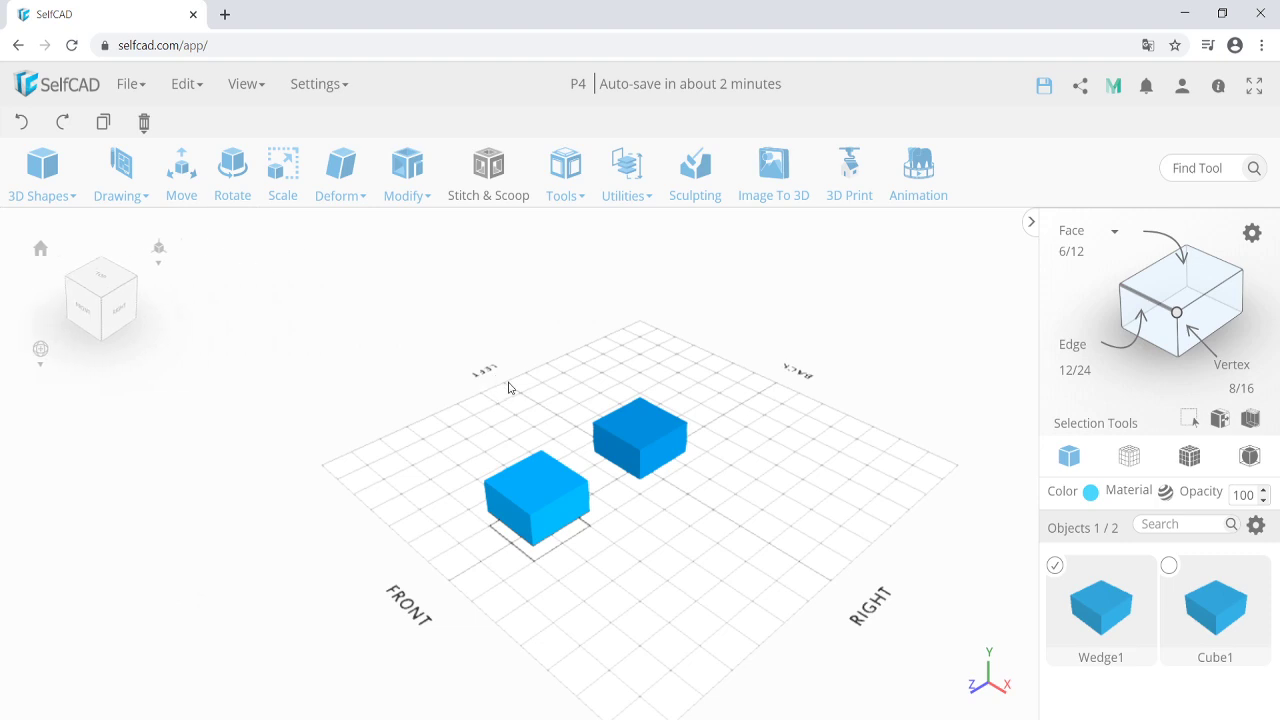
# Taper Wedge1 along X to -82 so its top narrows into a ridge.
pyautogui.click(417, 168)
pyautogui.click(340, 172)
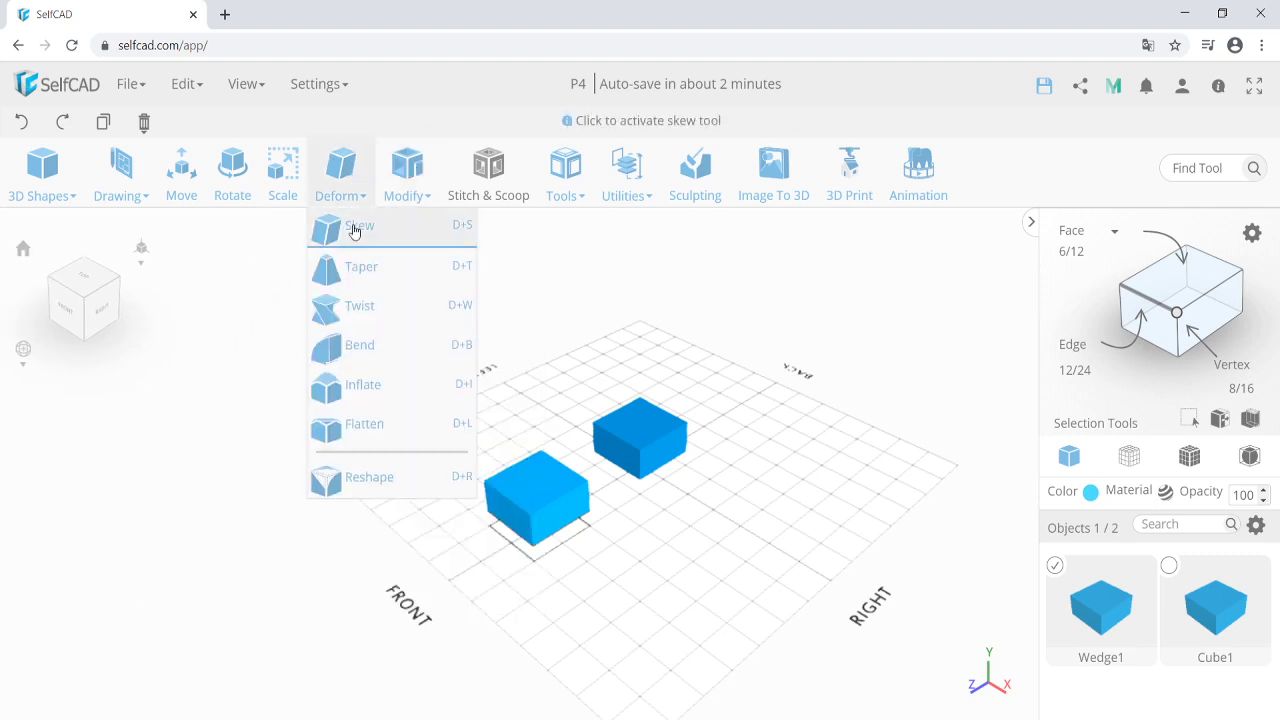
pyautogui.click(360, 232)
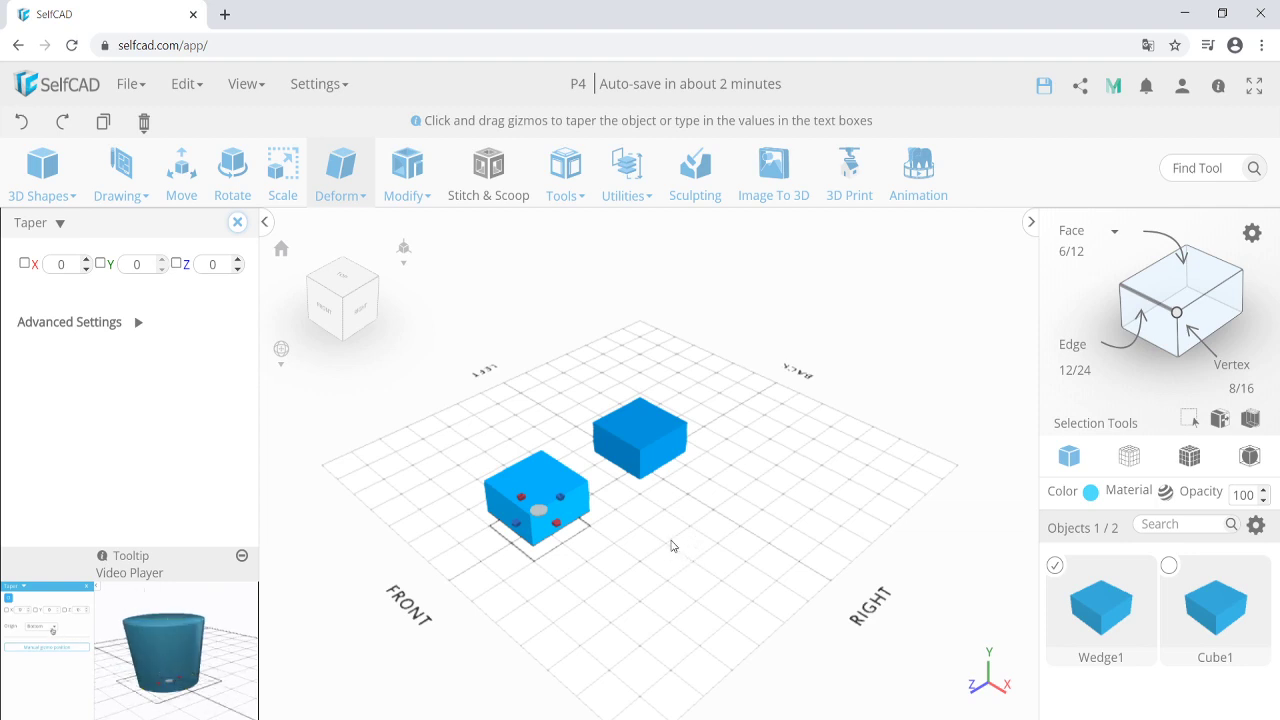
pyautogui.moveTo(558, 526); pyautogui.dragTo(501, 501)
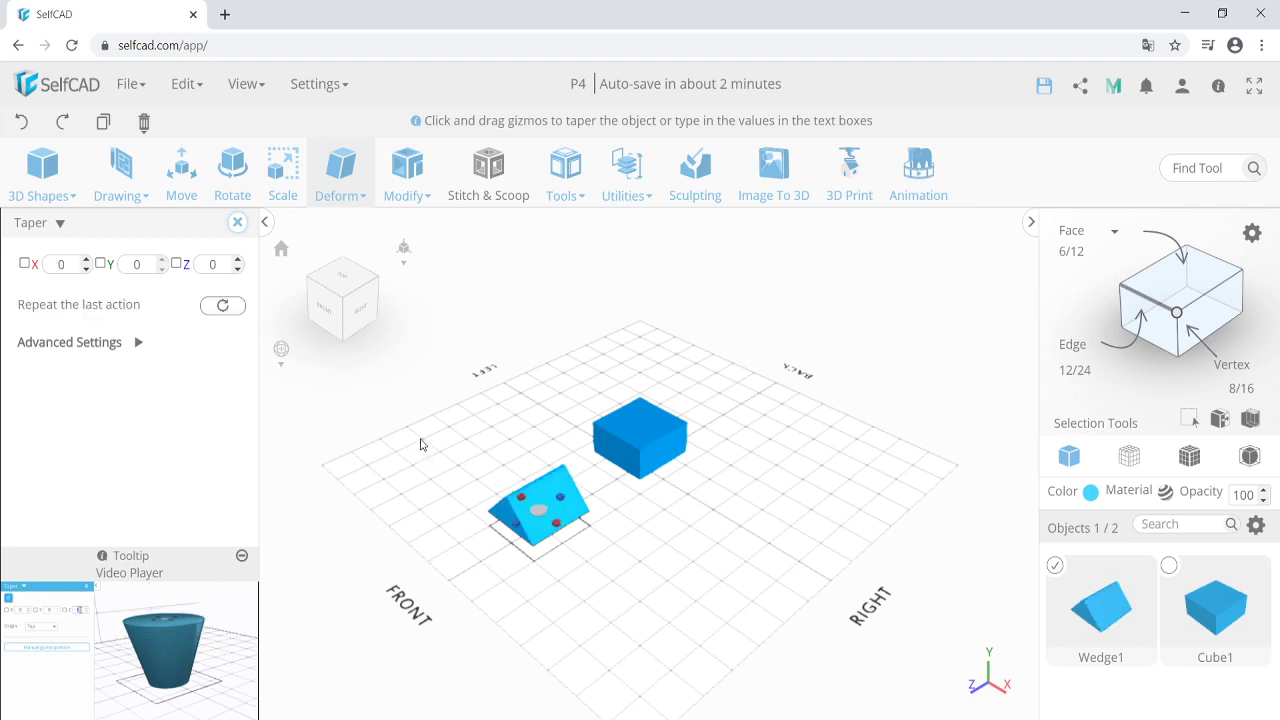
pyautogui.click(238, 223)
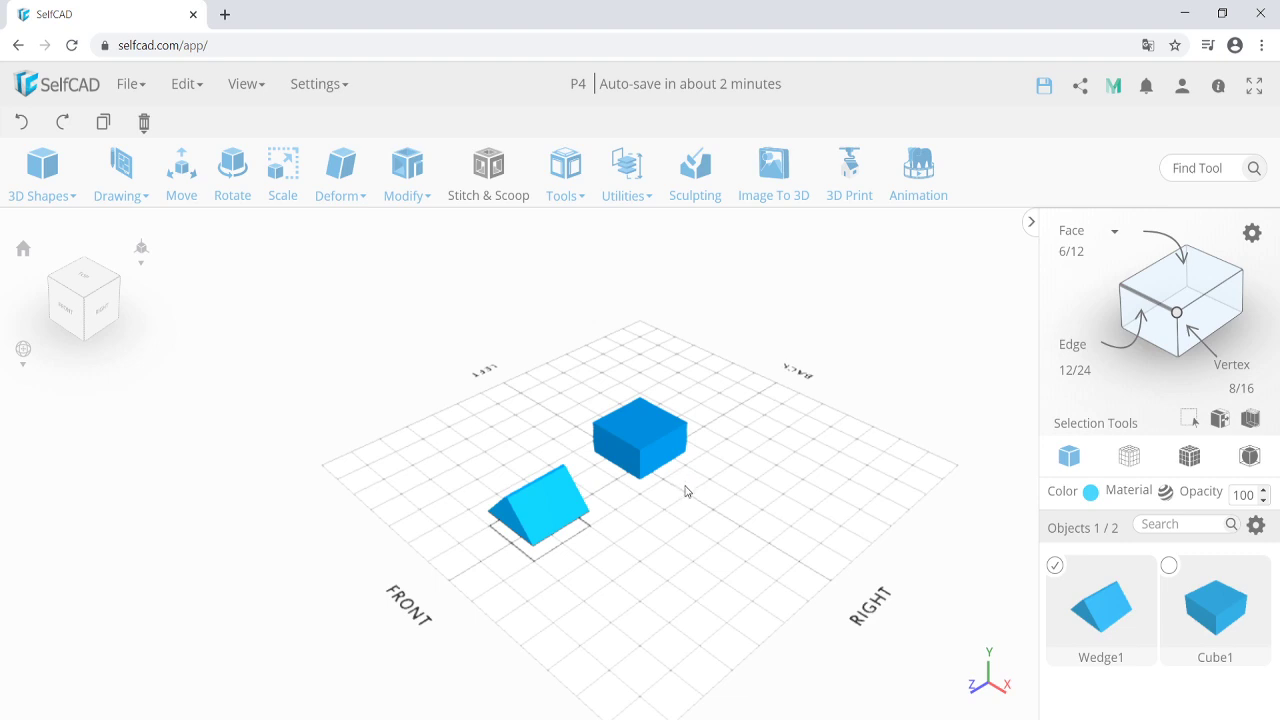
# Align Wedge1 to Top and Center with Cube1 as reference, forming the roof.
pyautogui.click(627, 180)
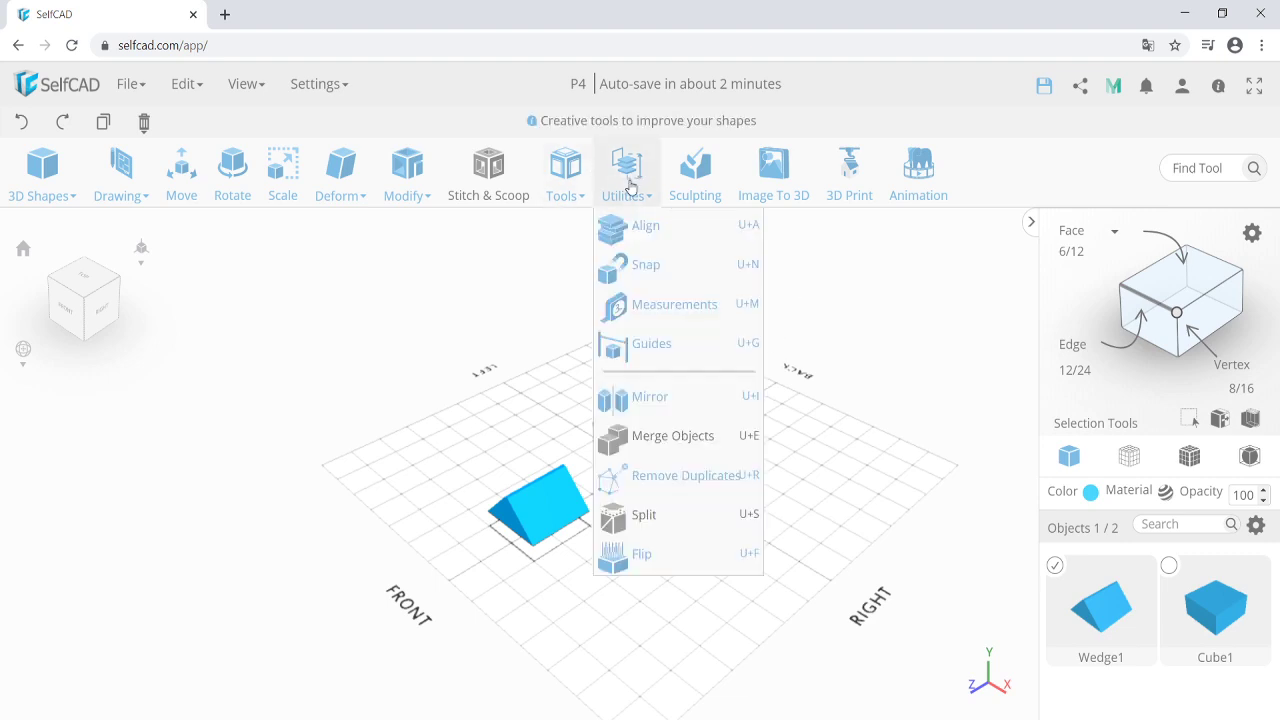
pyautogui.click(645, 227)
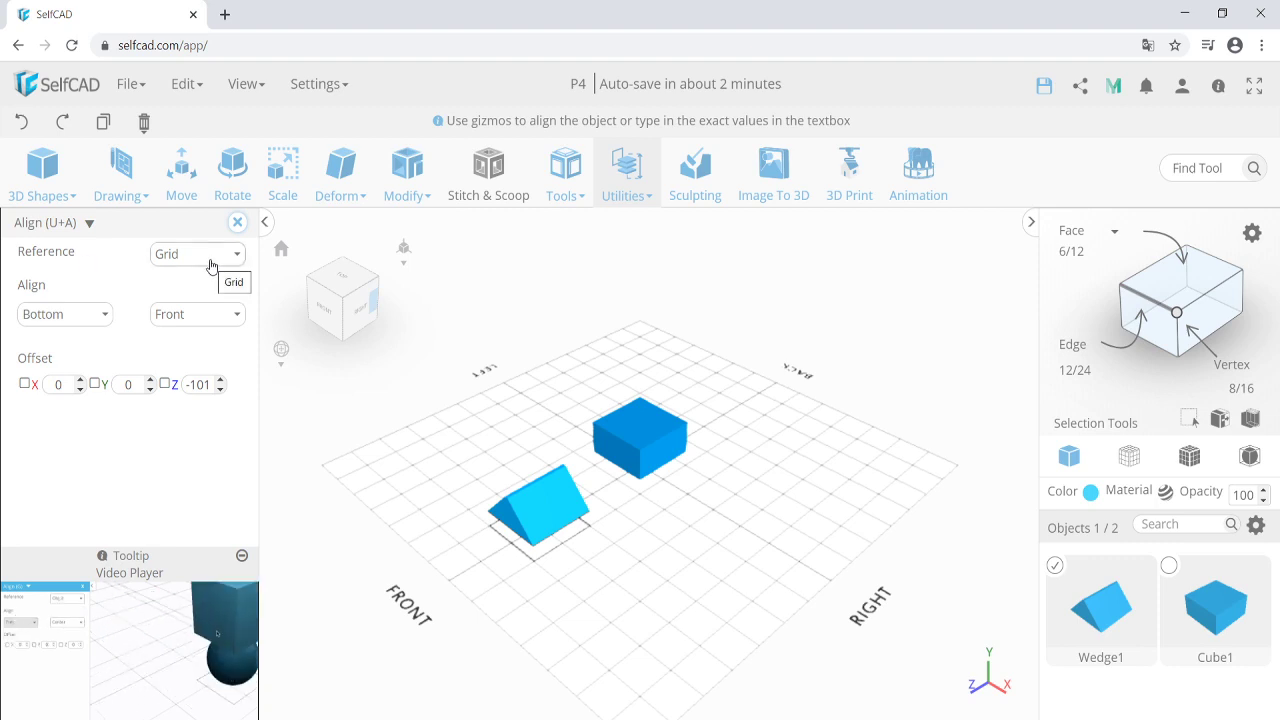
pyautogui.click(211, 258)
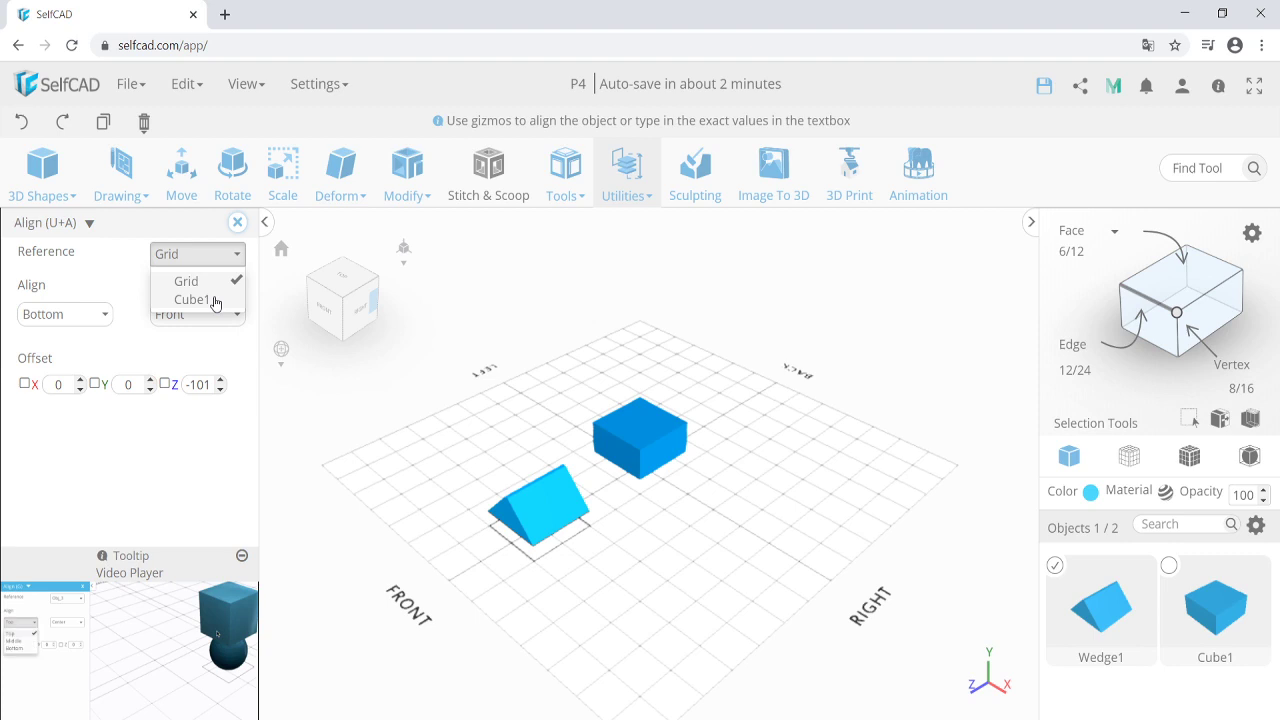
pyautogui.click(213, 300)
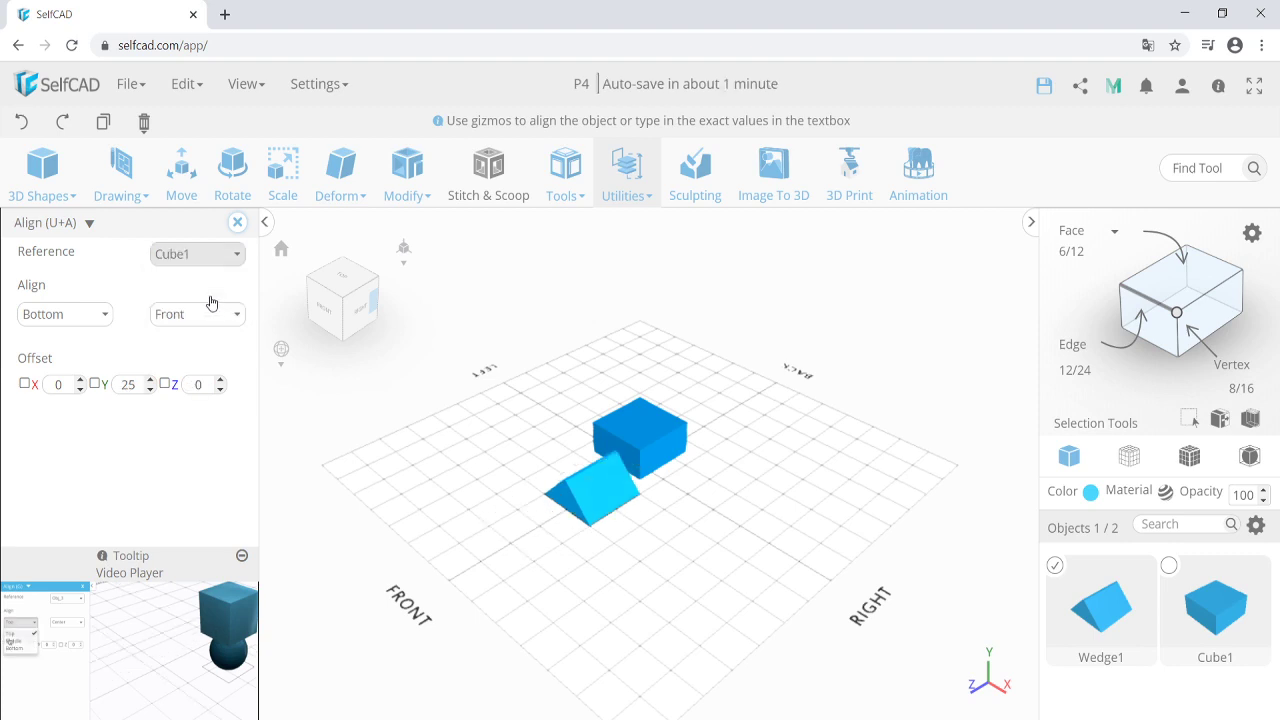
pyautogui.click(91, 318)
pyautogui.click(38, 341)
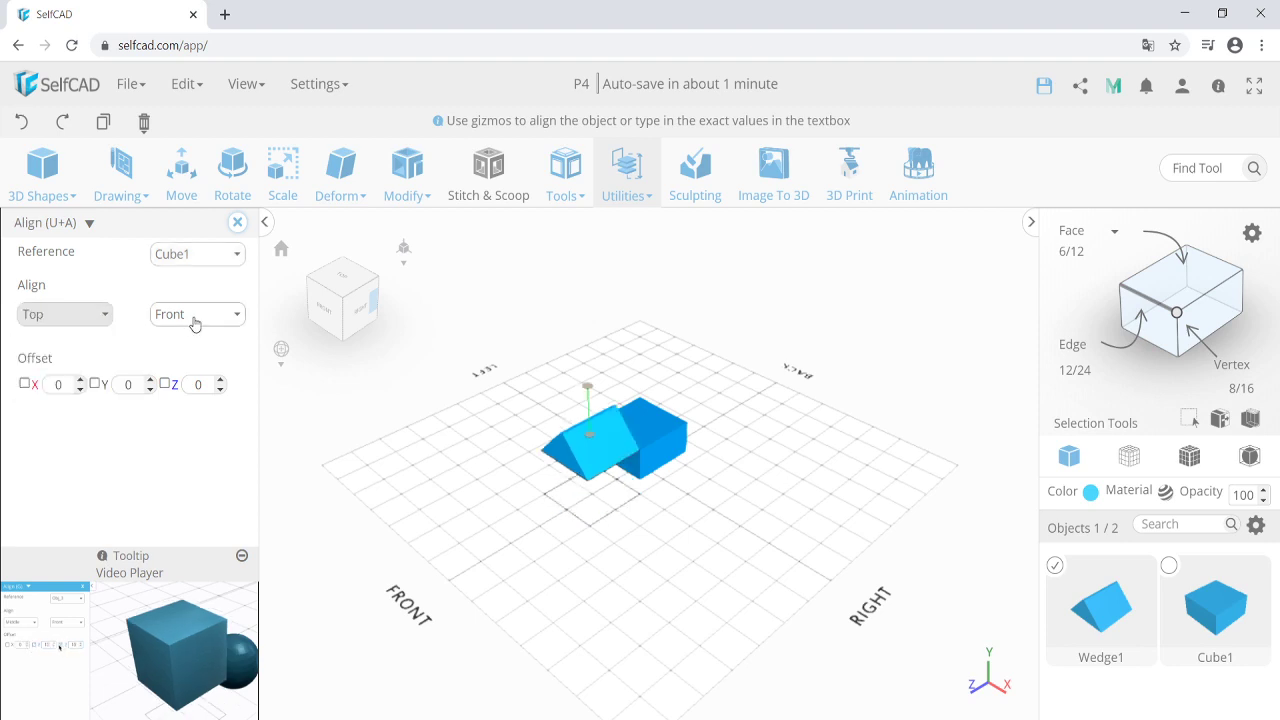
pyautogui.click(195, 316)
pyautogui.click(194, 414)
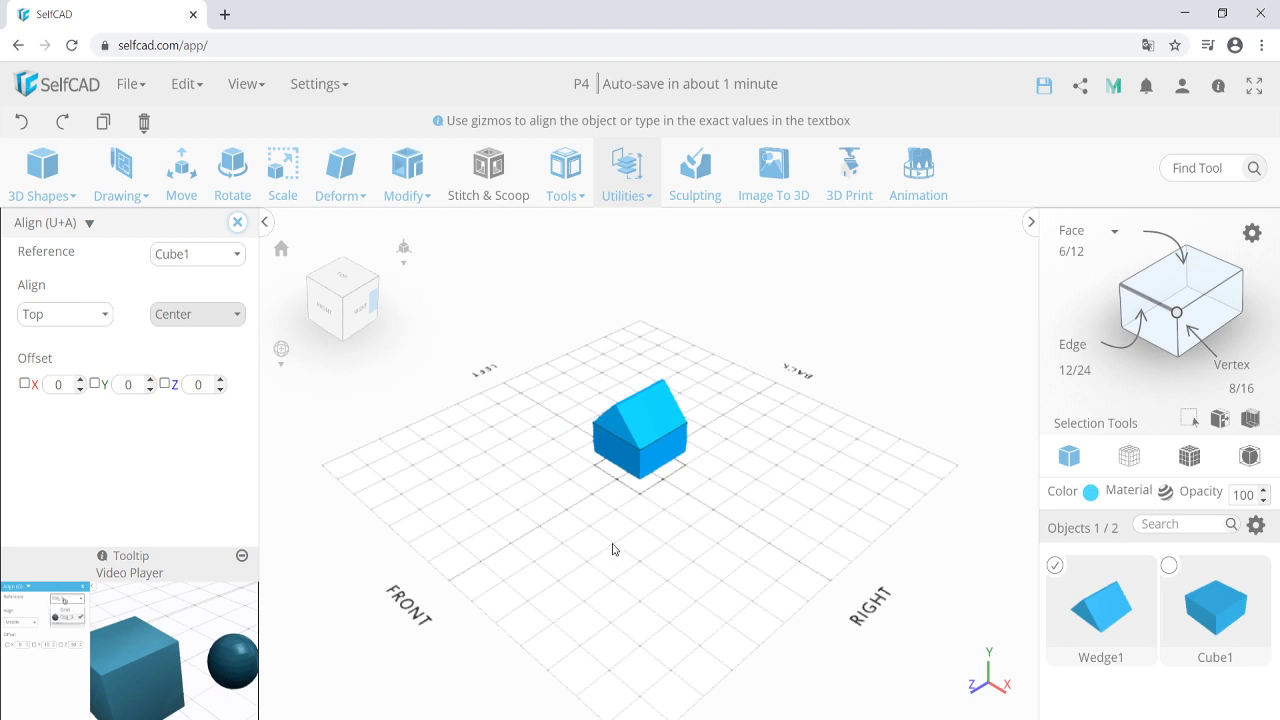
pyautogui.click(238, 223)
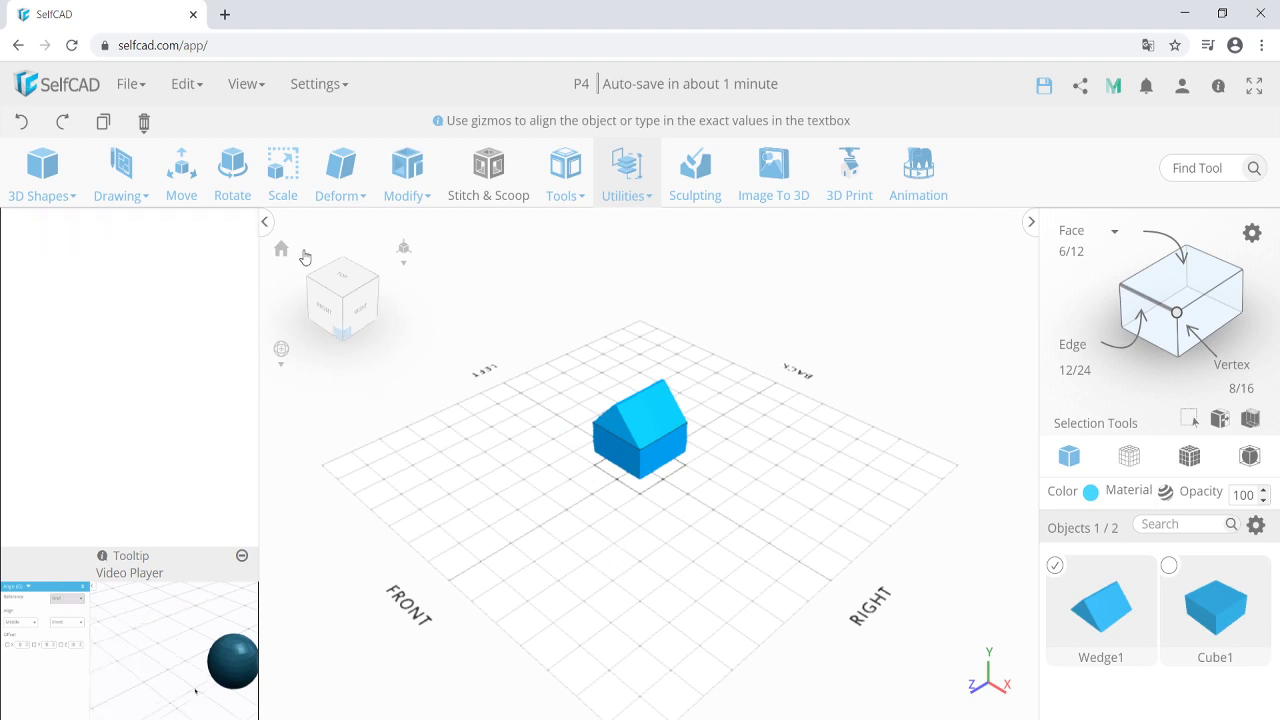
# Add Cube1 to the Wedge1 selection and orbit around the house to inspect it.
pyautogui.click(643, 470)
pyautogui.moveTo(632, 492); pyautogui.dragTo(676, 496, button='right')
pyautogui.scroll(5, 628, 404)
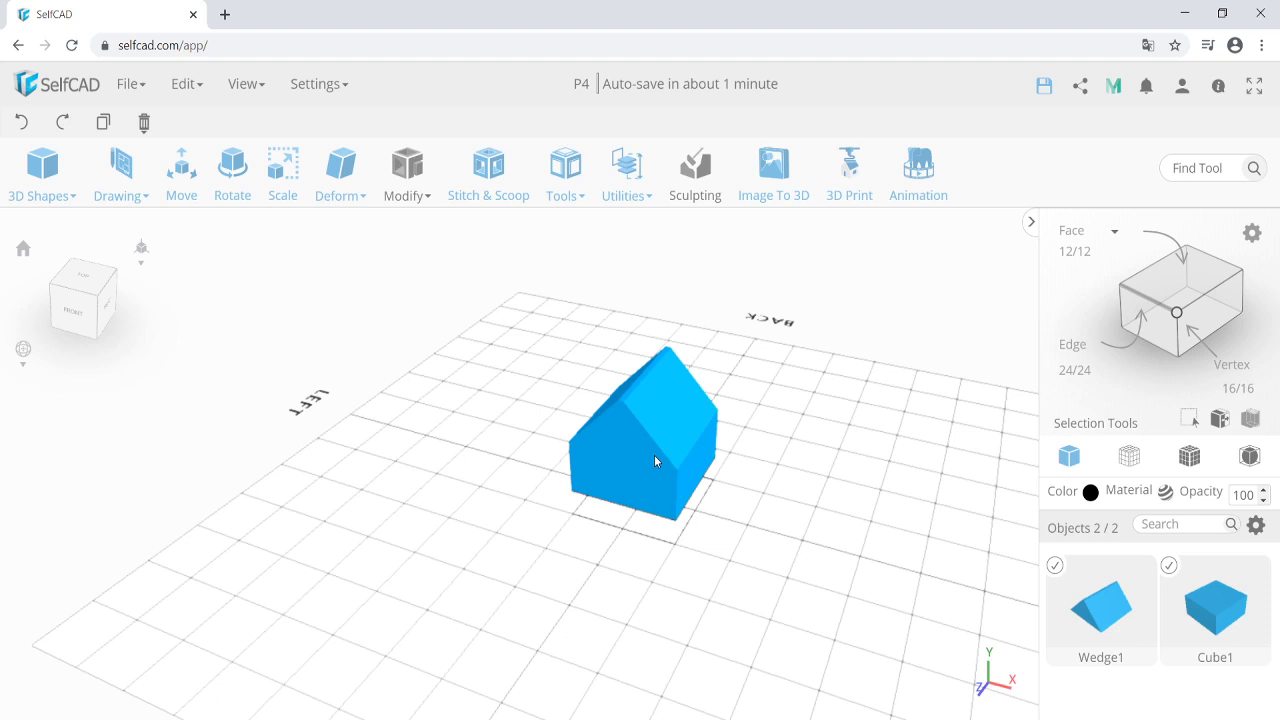
pyautogui.scroll(-2, 655, 461)
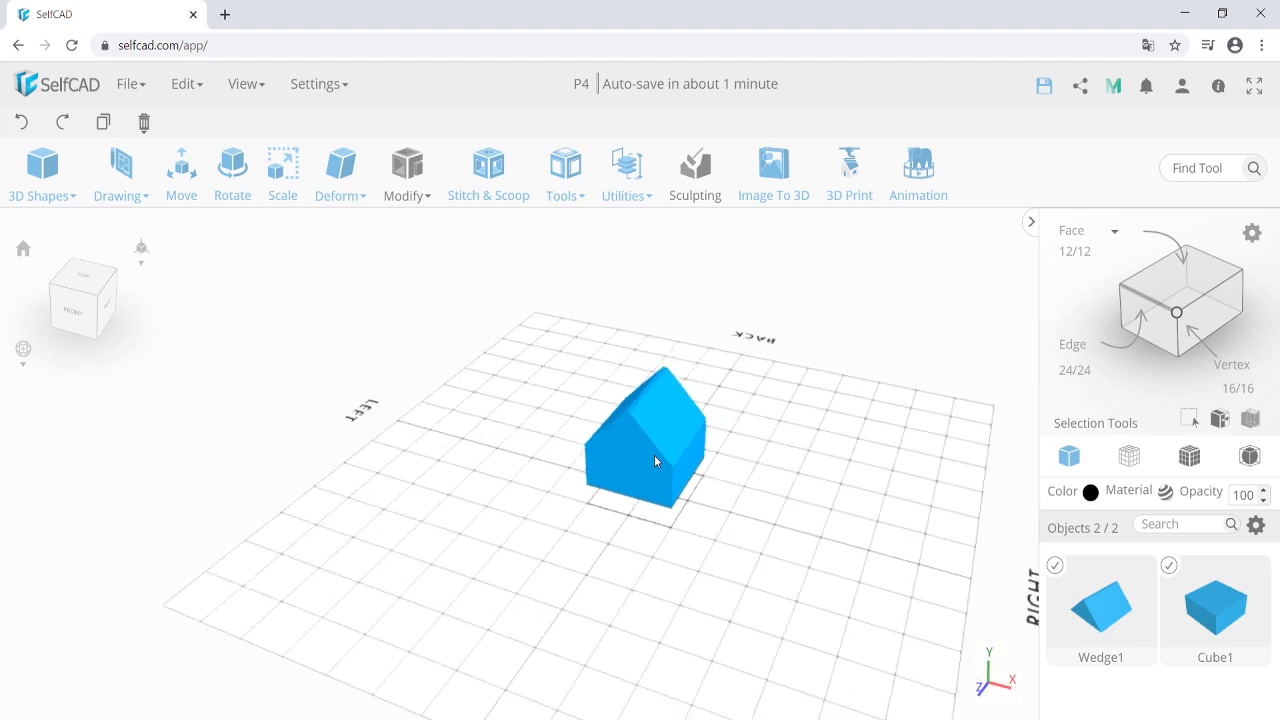
pyautogui.moveTo(654, 458); pyautogui.dragTo(622, 458, button='right')
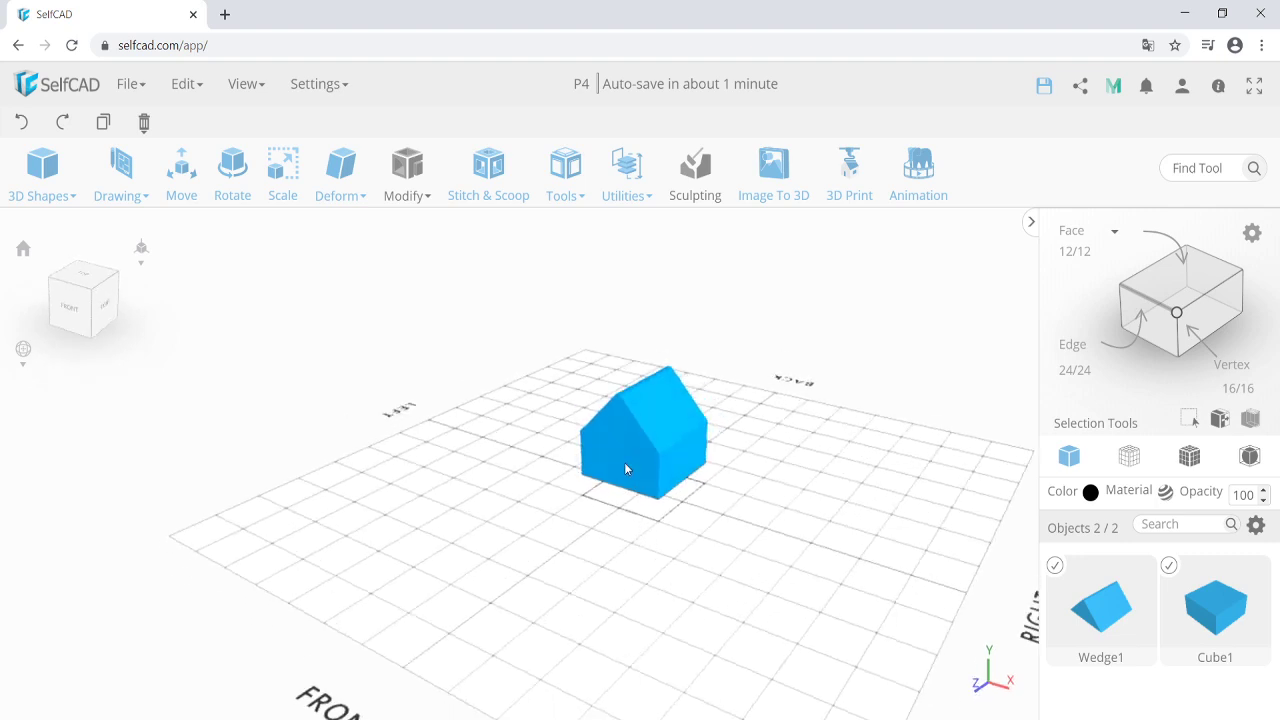
pyautogui.moveTo(625, 481)
pyautogui.mouseDown(button='right')
pyautogui.moveTo(617, 506)
pyautogui.moveTo(643, 484)
pyautogui.mouseUp(button='right')
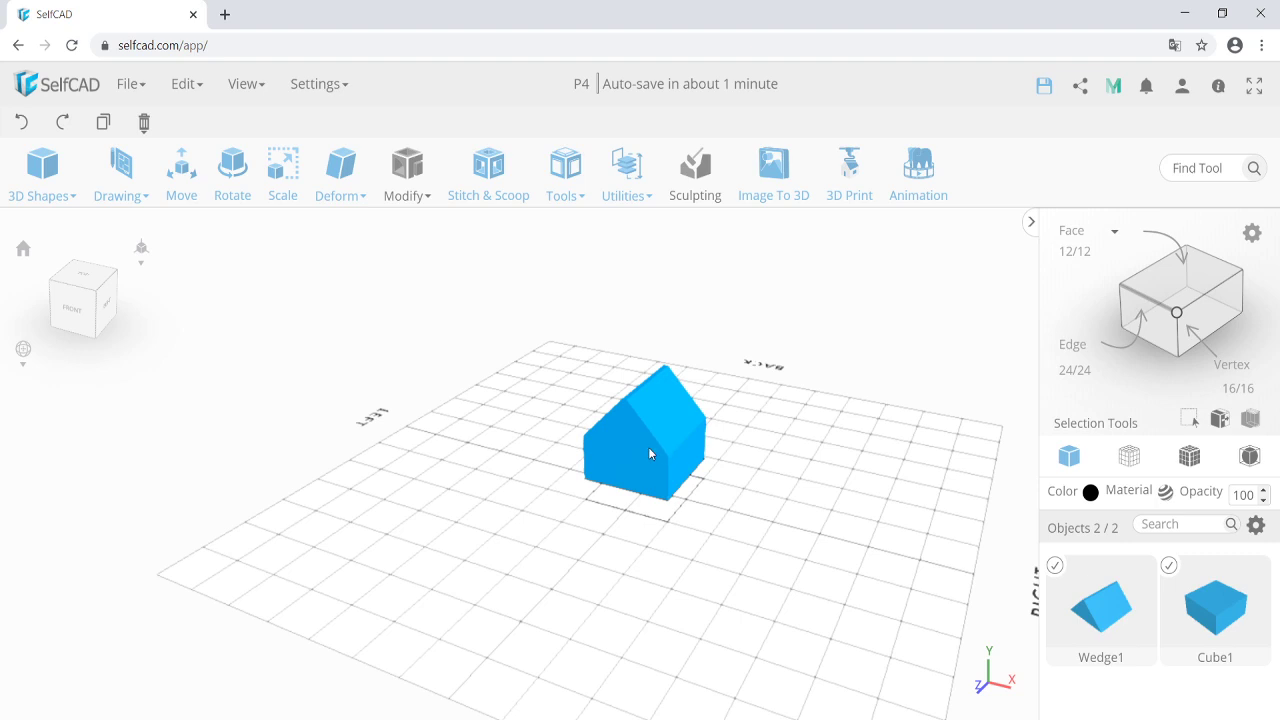
# Group the wedge and cube into group_1, then delete all objects and confirm.
pyautogui.click(183, 86)
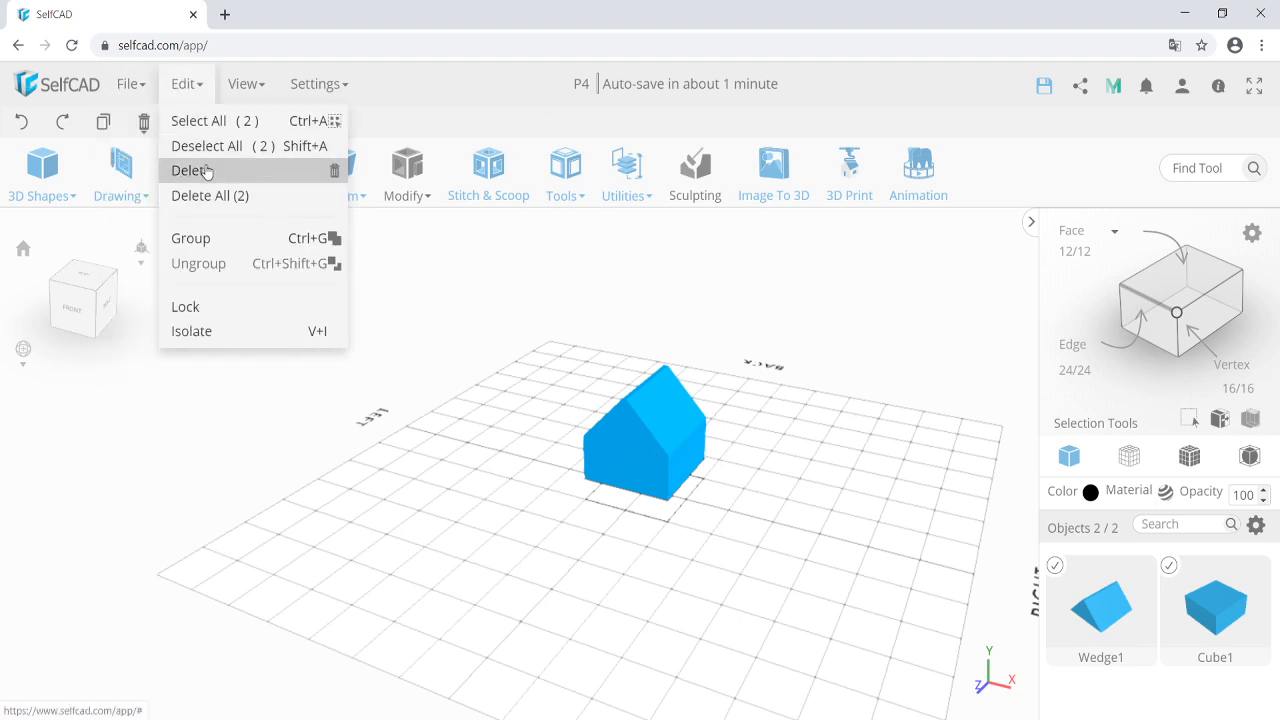
pyautogui.click(219, 241)
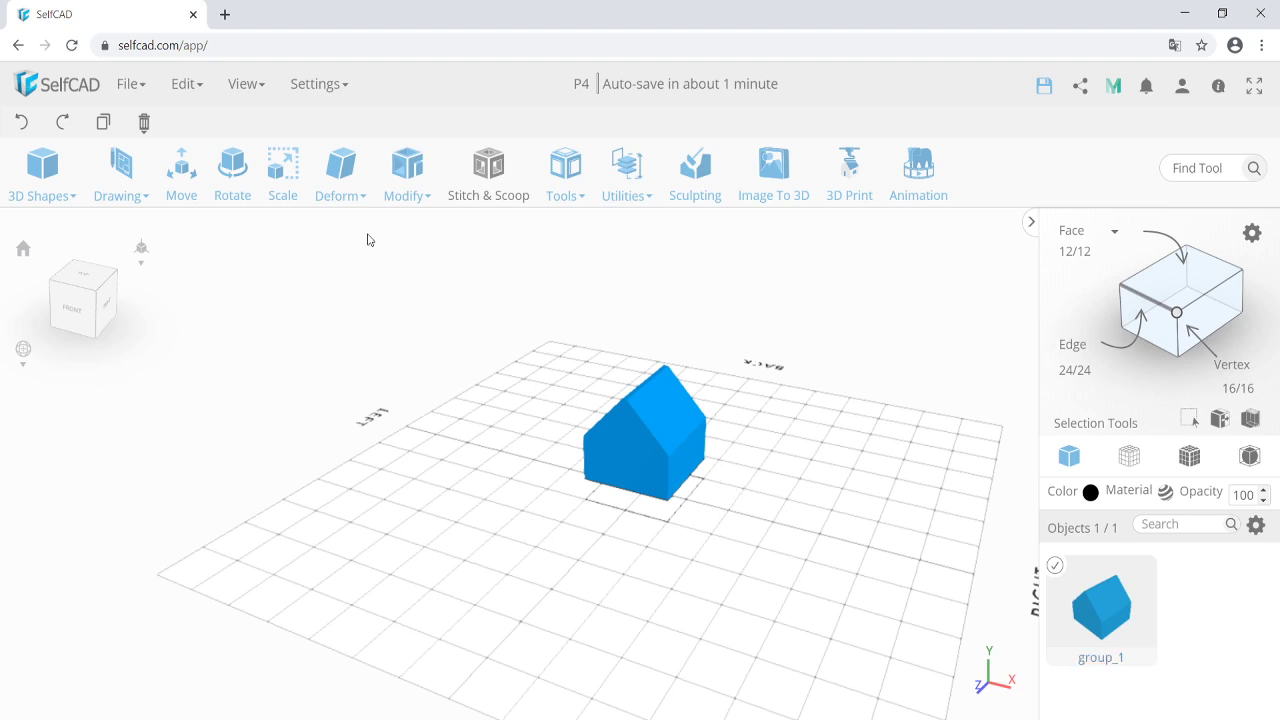
pyautogui.click(186, 84)
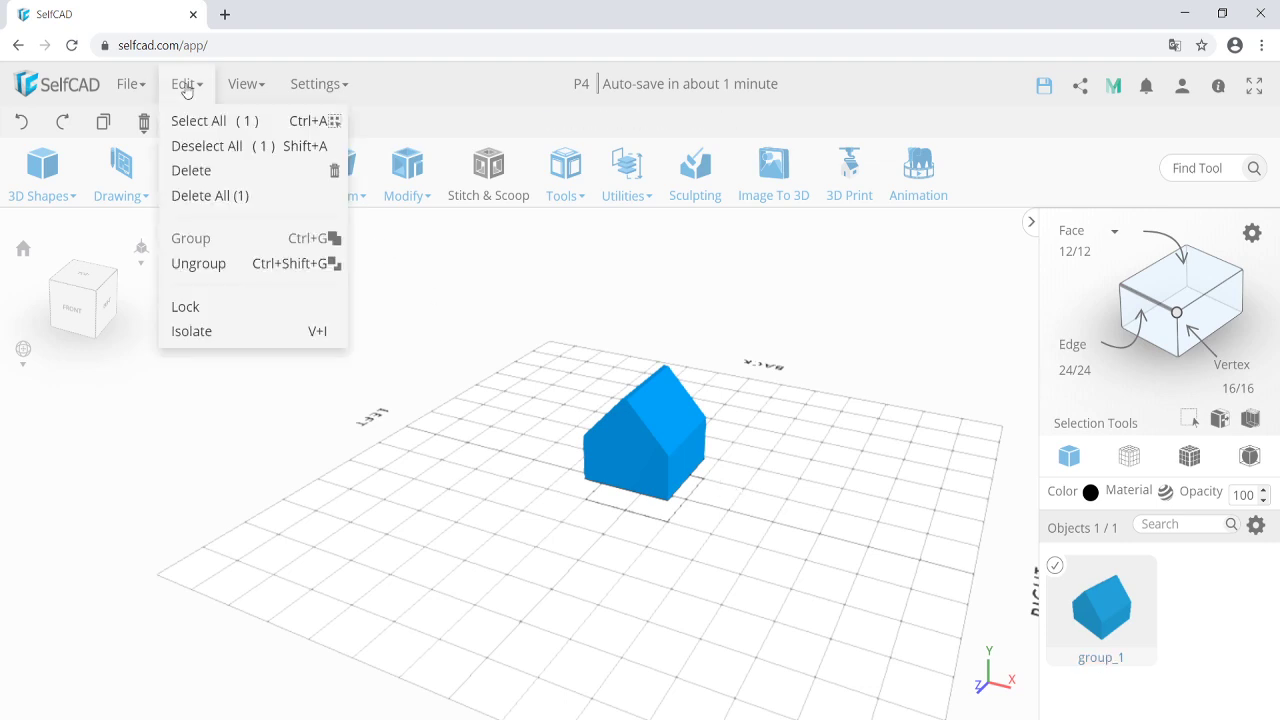
pyautogui.click(250, 197)
pyautogui.click(598, 478)
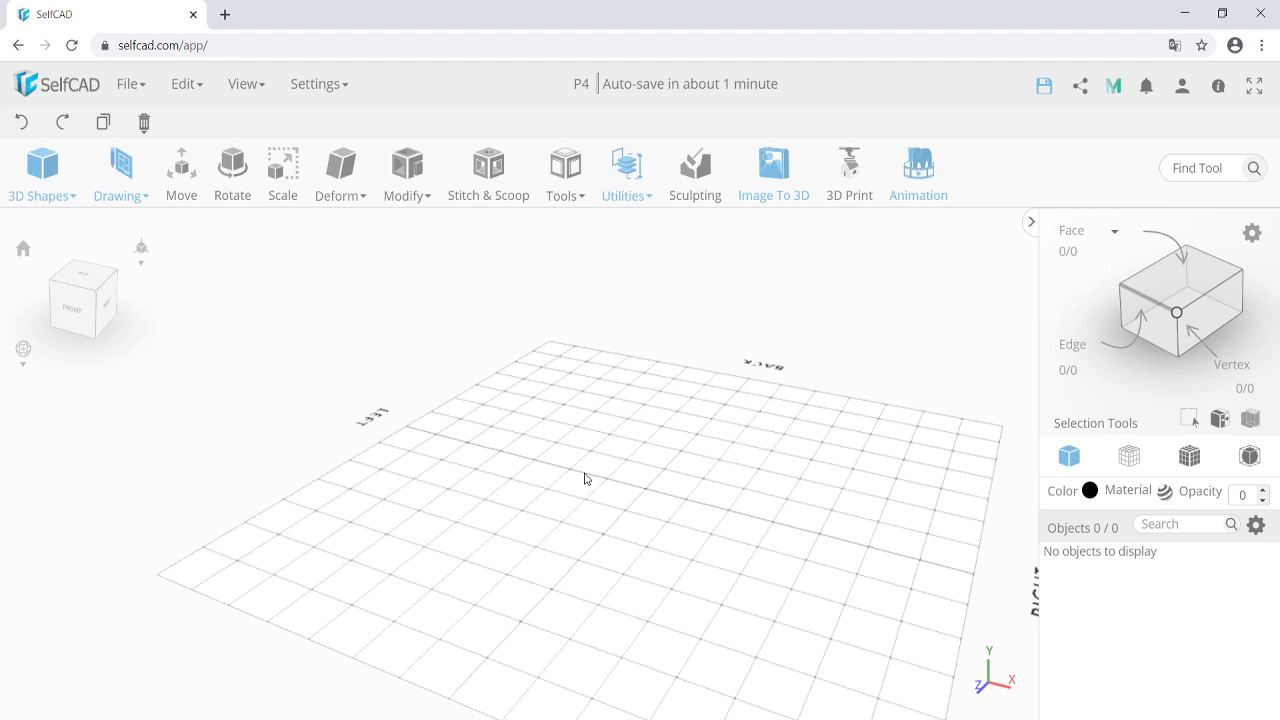
# Add a new cube and try out its width, height and depth sliders.
pyautogui.click(46, 180)
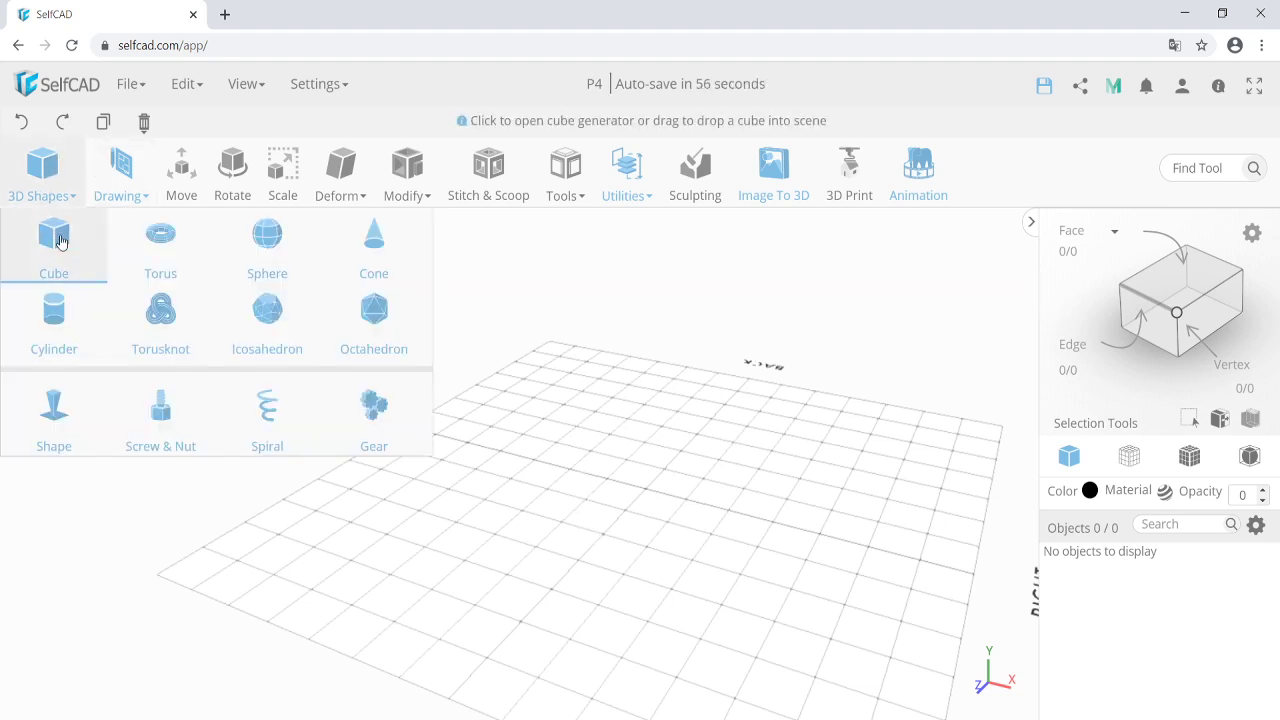
pyautogui.click(61, 242)
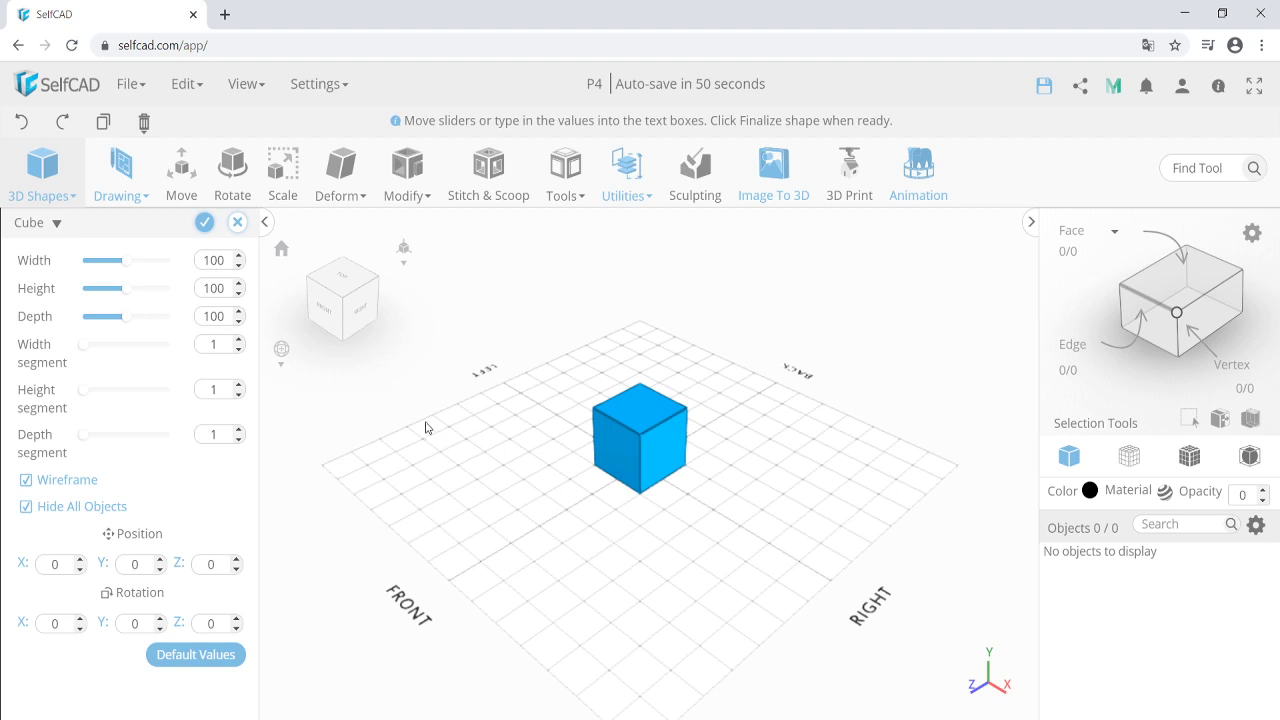
pyautogui.moveTo(125, 261); pyautogui.dragTo(134, 295)
pyautogui.moveTo(126, 319); pyautogui.dragTo(127, 321)
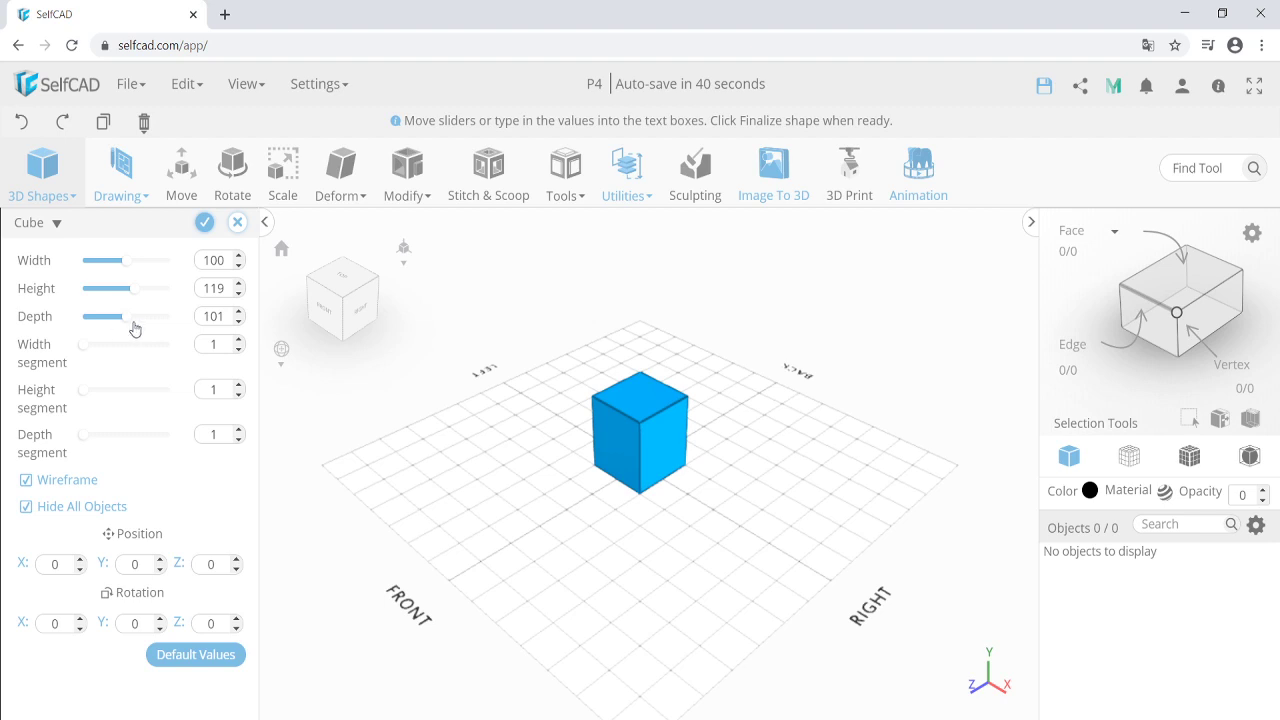
# Type 50 into the cube's height field and edit the depth value.
pyautogui.doubleClick(217, 288)
pyautogui.write('50')
pyautogui.doubleClick(217, 316)
pyautogui.press('F1')
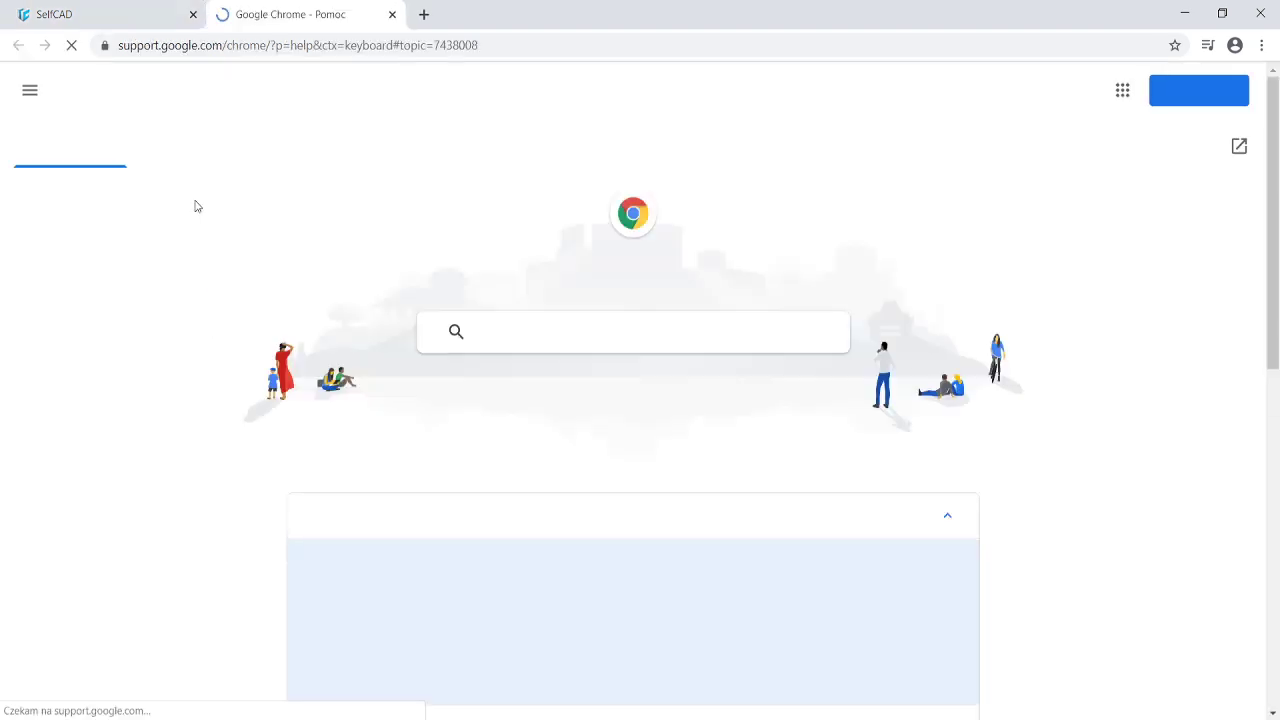
pyautogui.click(392, 14)
pyautogui.click(221, 317)
pyautogui.write('101')
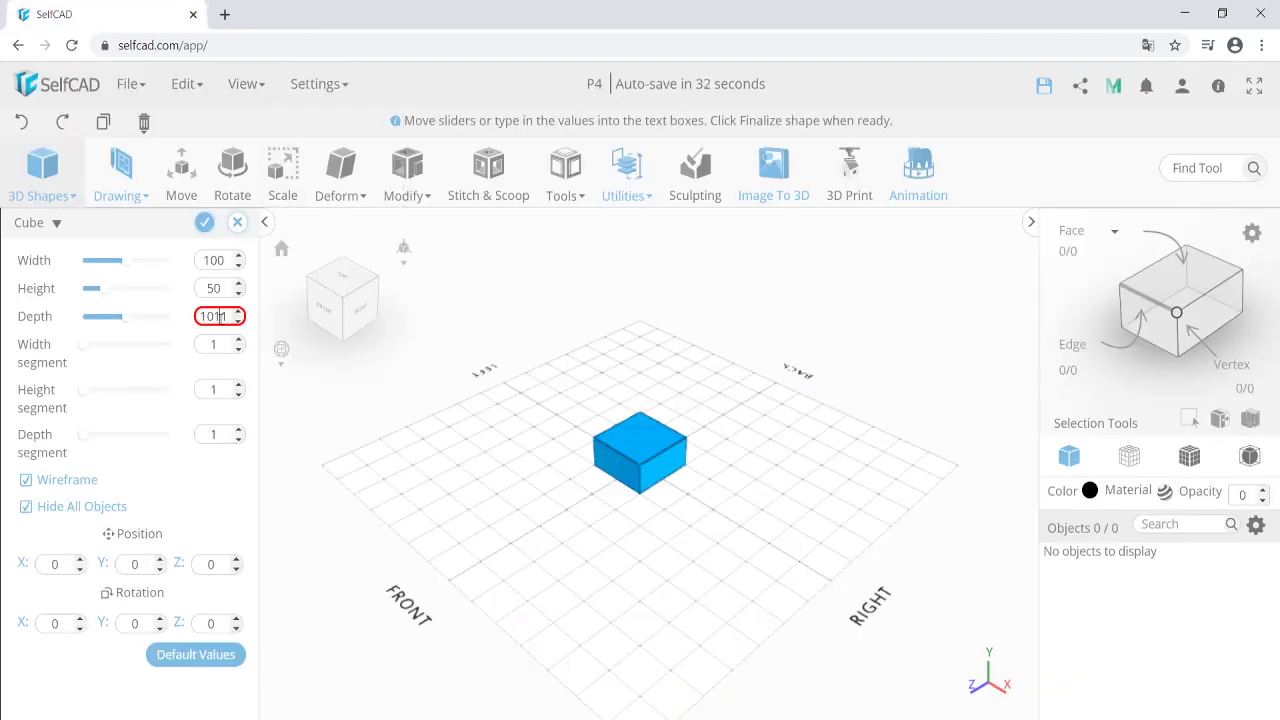
pyautogui.press('BackSpace')
pyautogui.press('BackSpace')
pyautogui.press('BackSpace')
pyautogui.write('0')
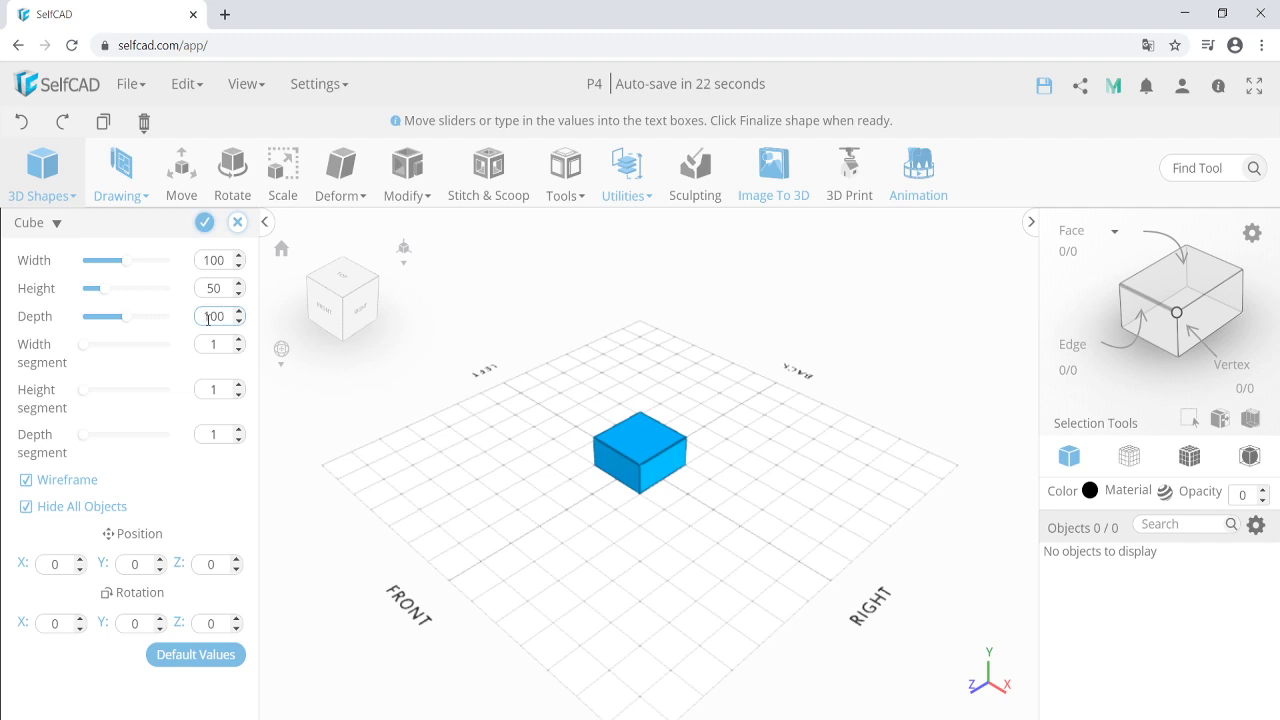
# Undo the size changes so width, height and depth all read 100.
pyautogui.click(23, 124)
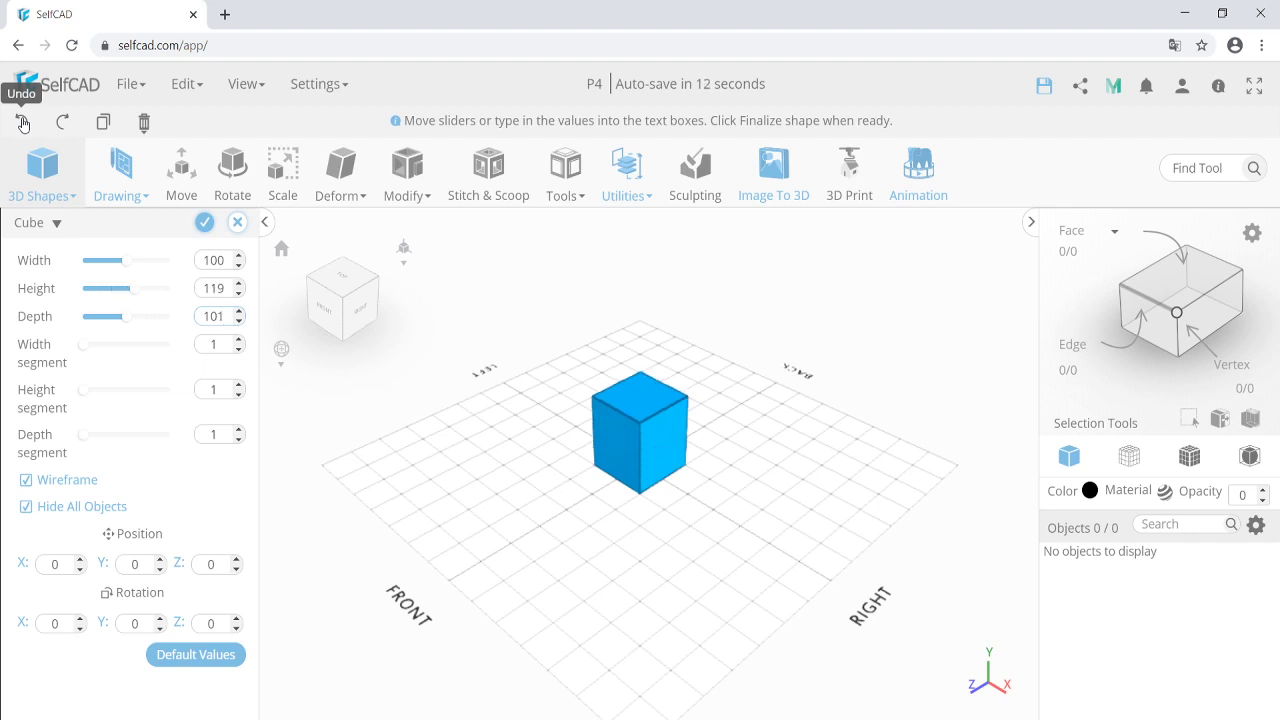
pyautogui.click(23, 124)
pyautogui.click(23, 124)
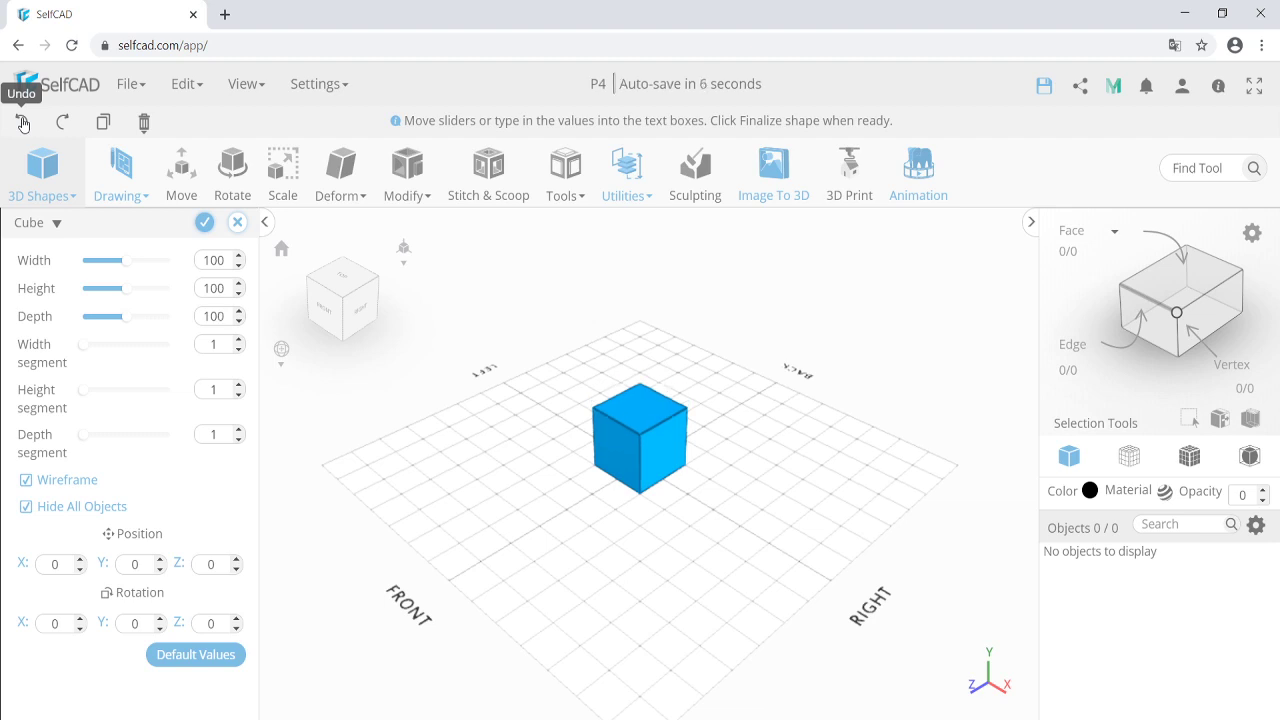
# Cancel the new cube preview, confirming with Yes, and undo to restore group_1.
pyautogui.click(23, 122)
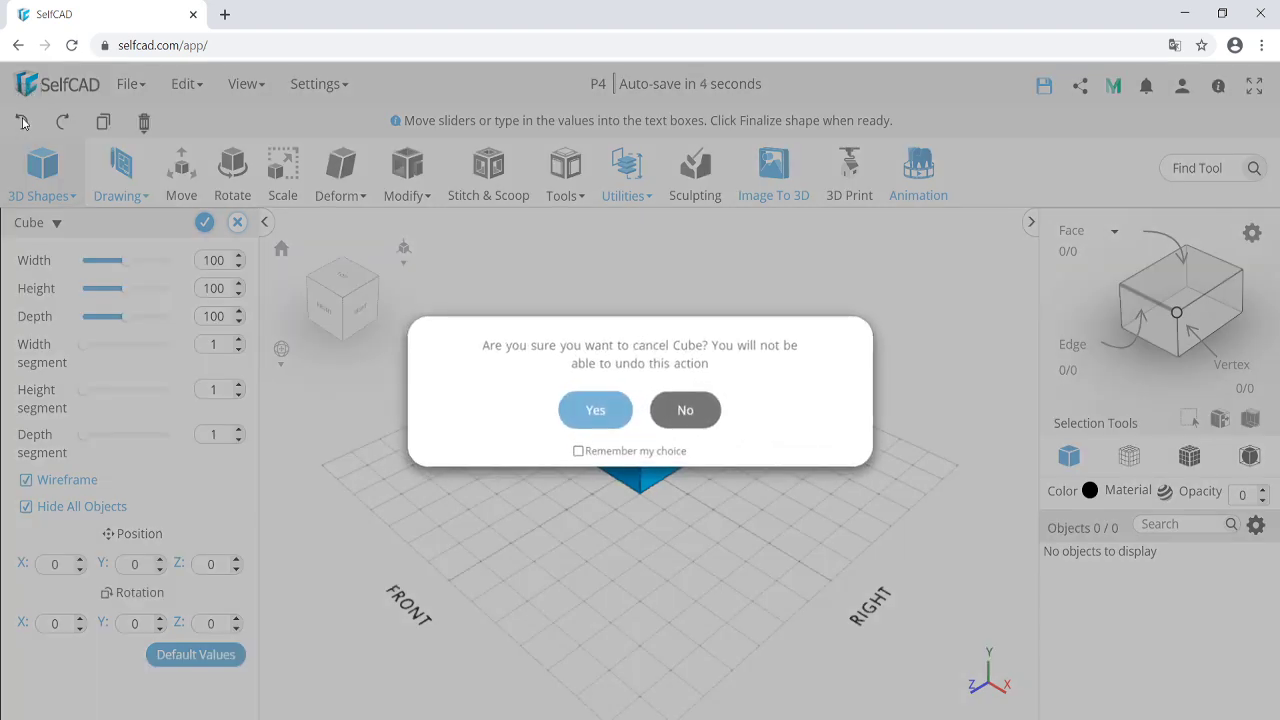
pyautogui.click(600, 418)
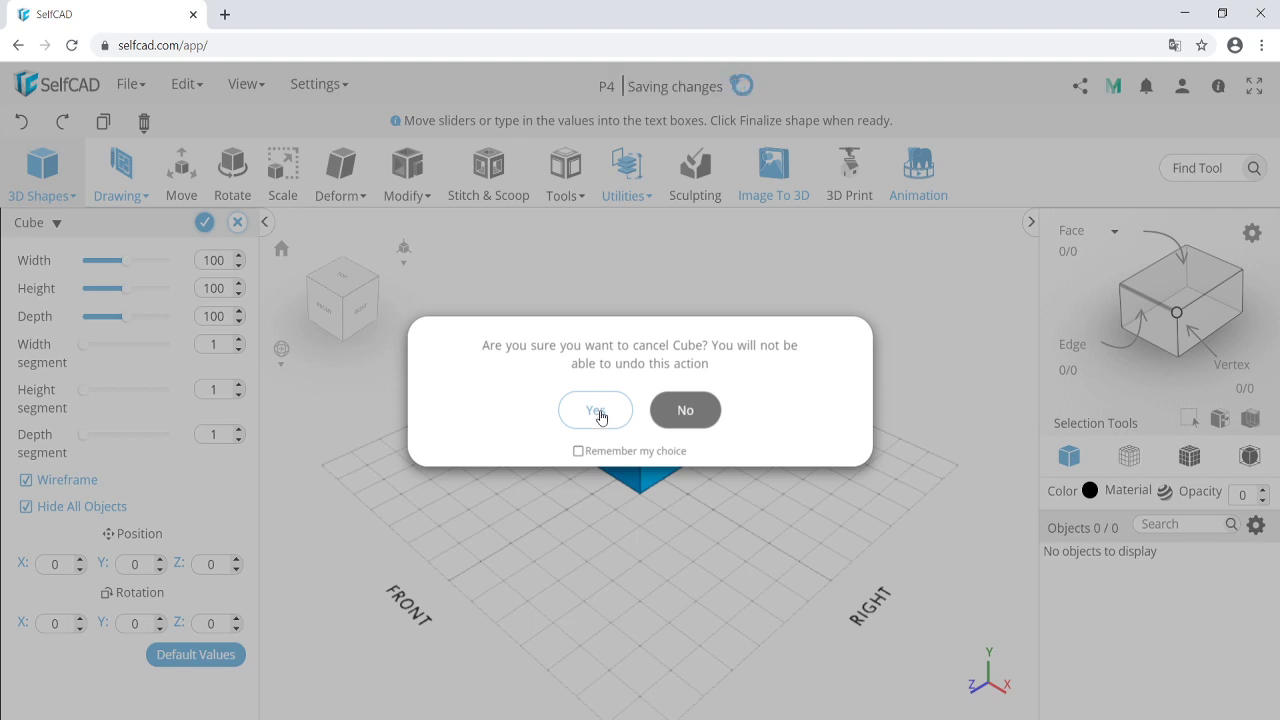
pyautogui.click(600, 418)
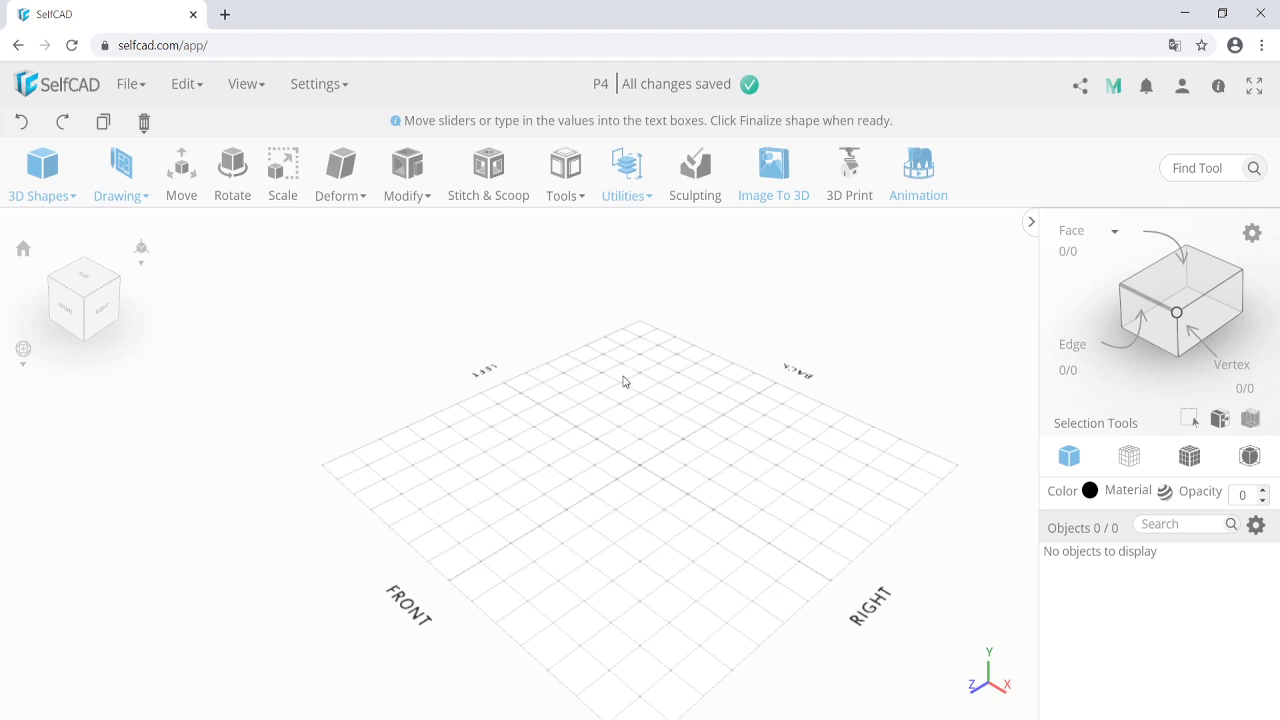
pyautogui.click(24, 124)
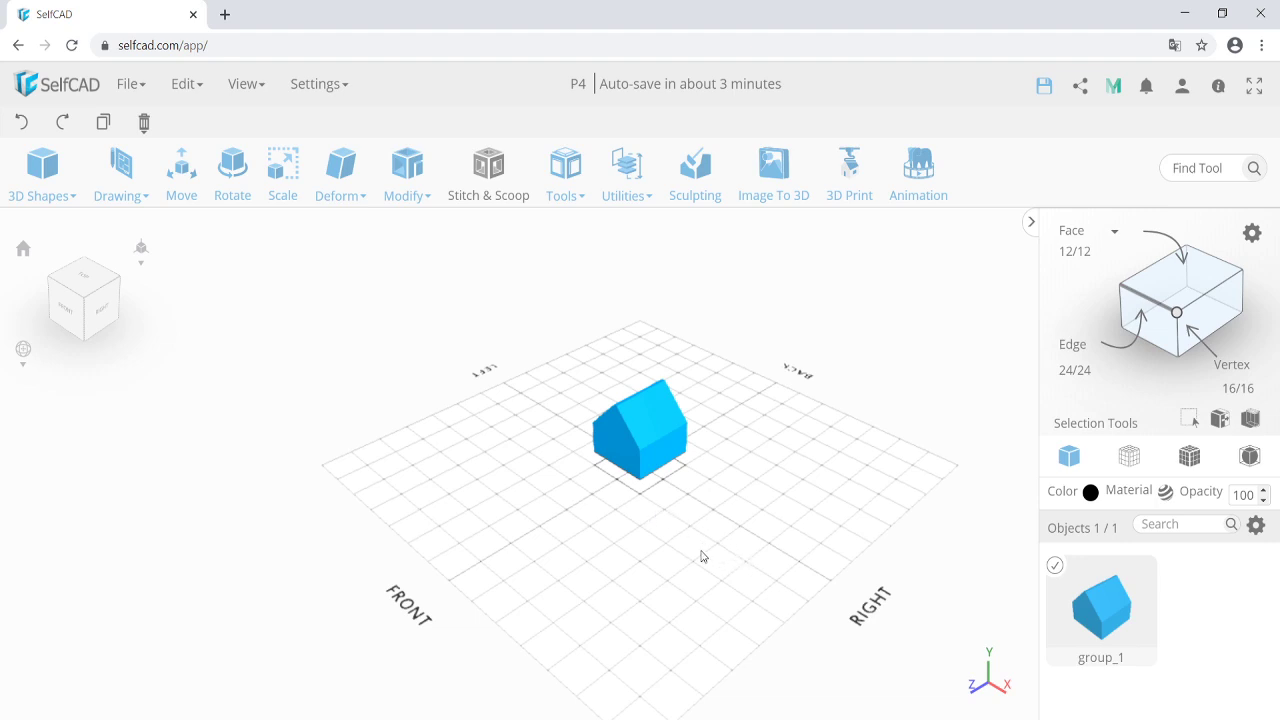
# Zoom in on the house, switch to Edge selection, and dismiss the render-mode notice.
pyautogui.moveTo(660, 586); pyautogui.dragTo(663, 543)
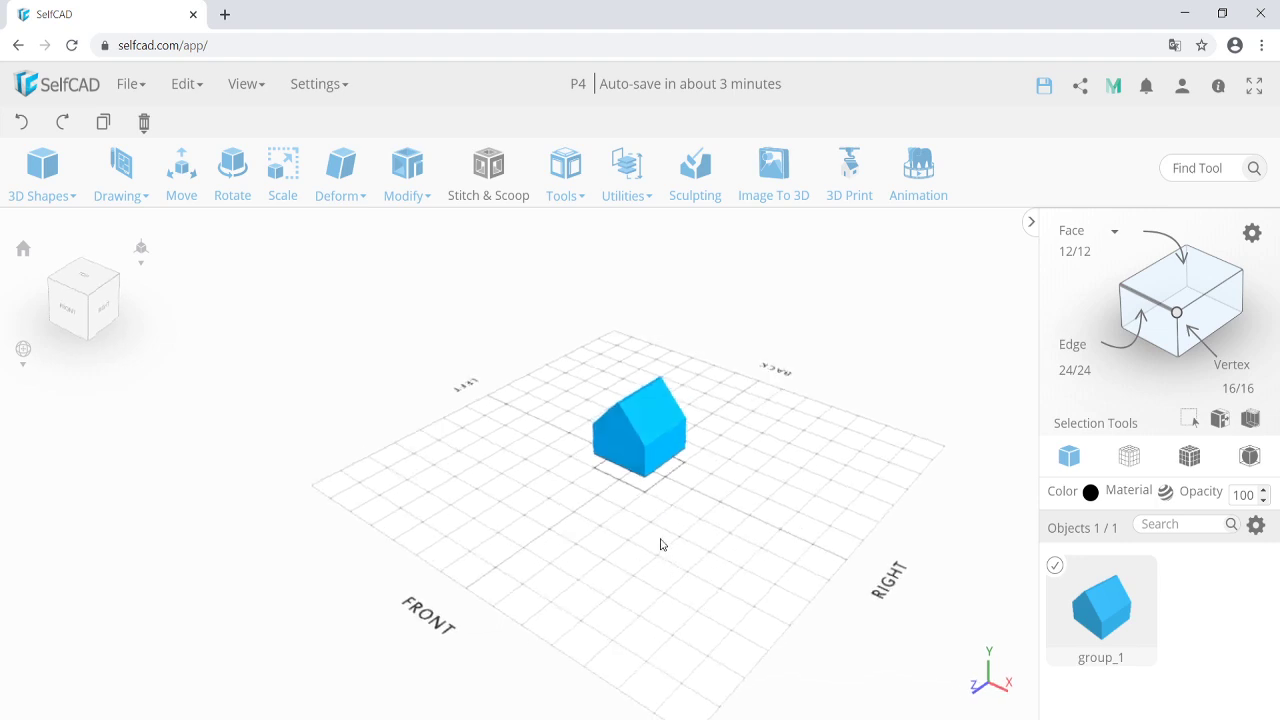
pyautogui.scroll(2, 617, 448)
pyautogui.scroll(1, 620, 448)
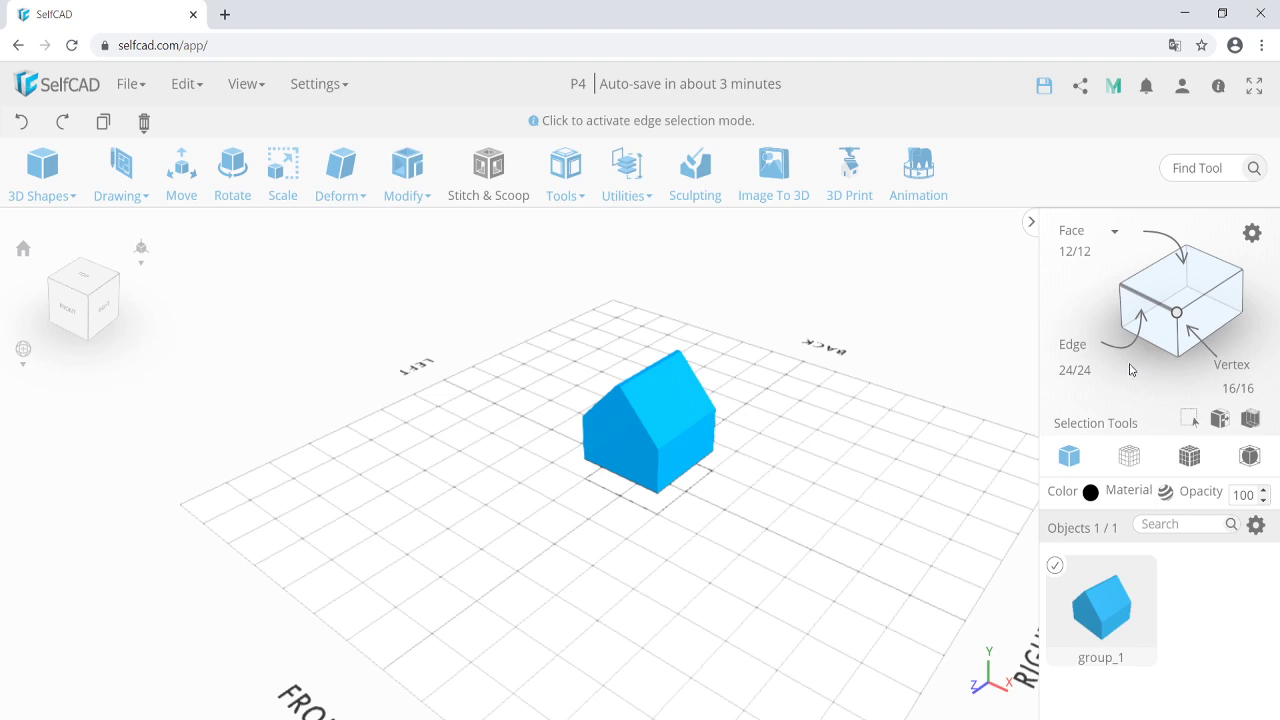
pyautogui.click(1145, 312)
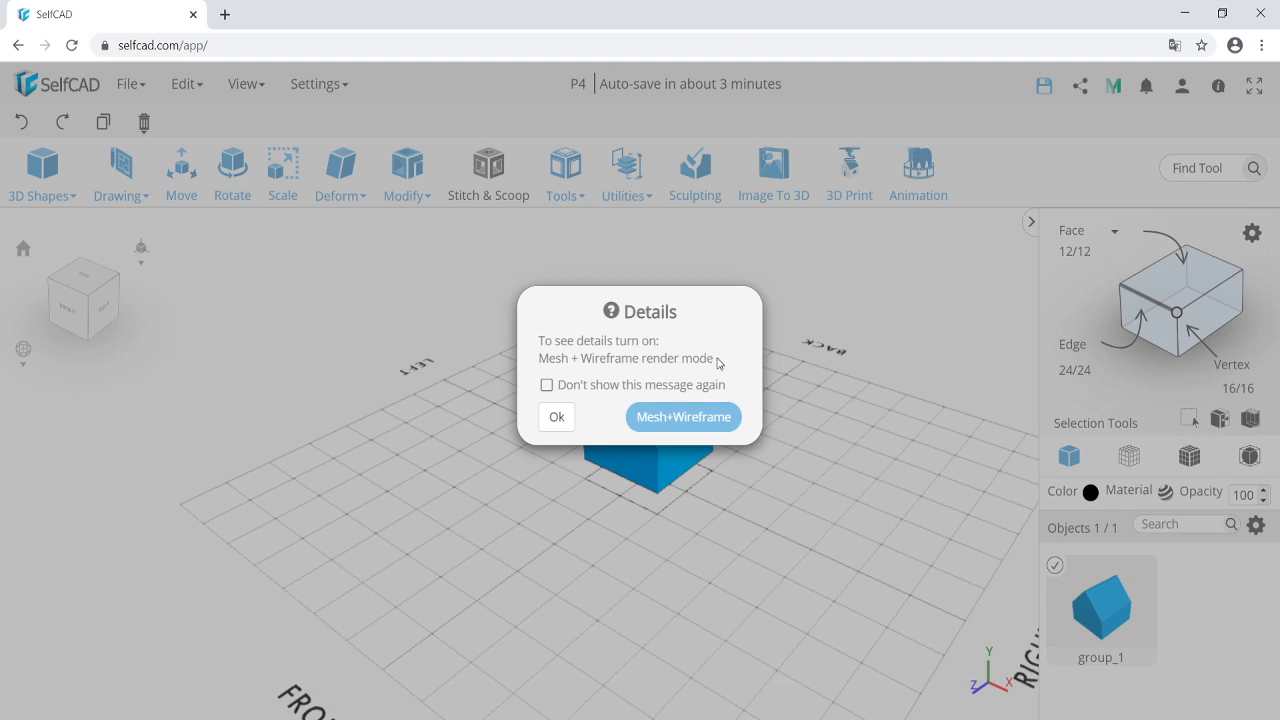
pyautogui.click(568, 418)
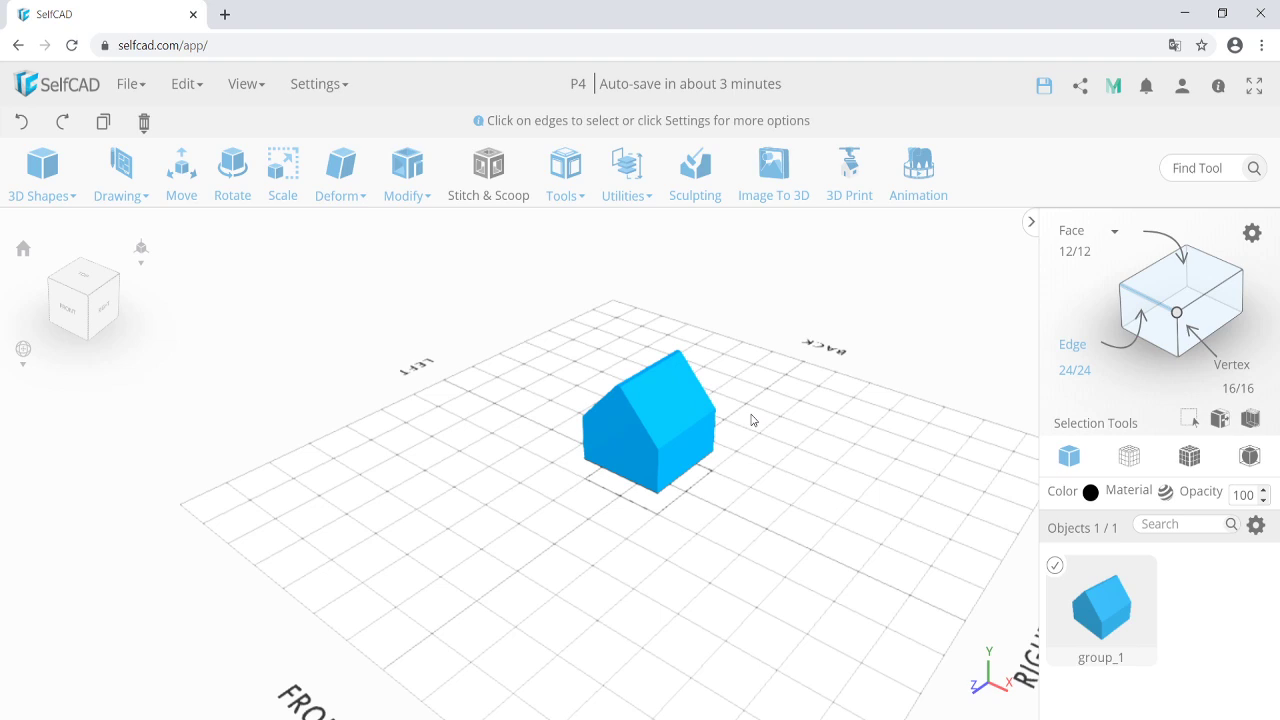
# Show the house edges as wireframe and try selecting the front edge.
pyautogui.click(1188, 459)
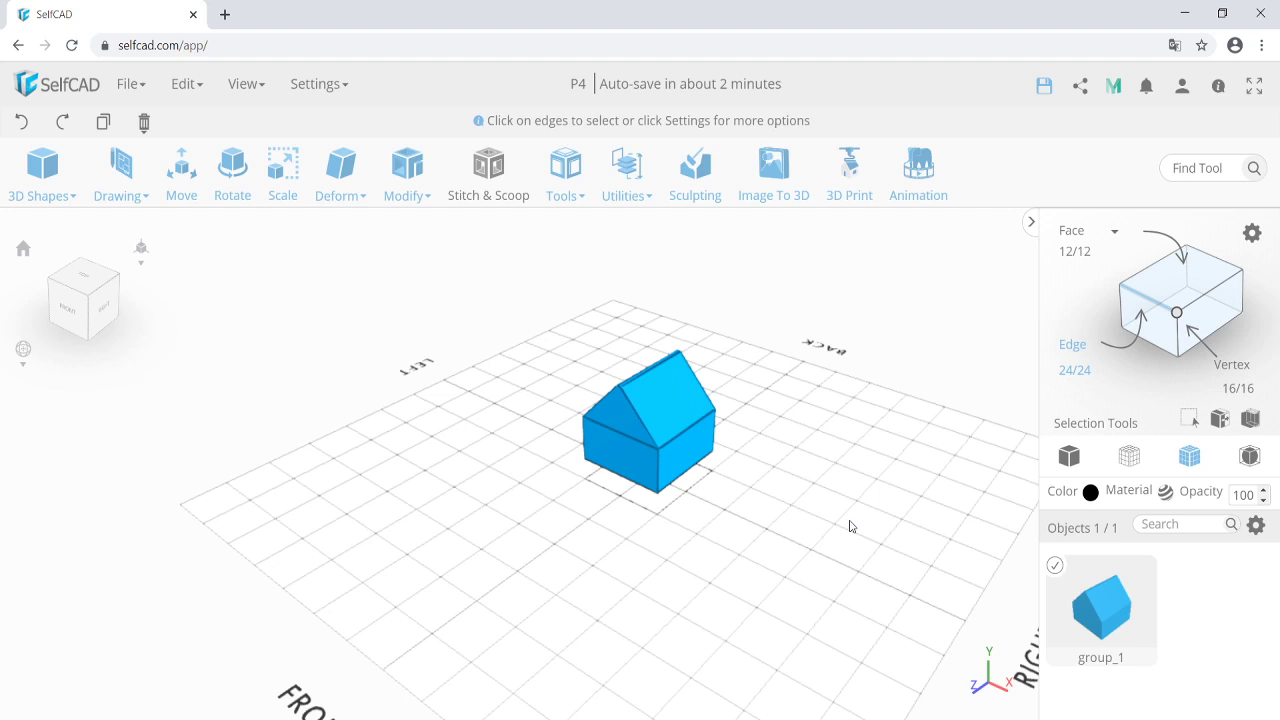
pyautogui.click(624, 446)
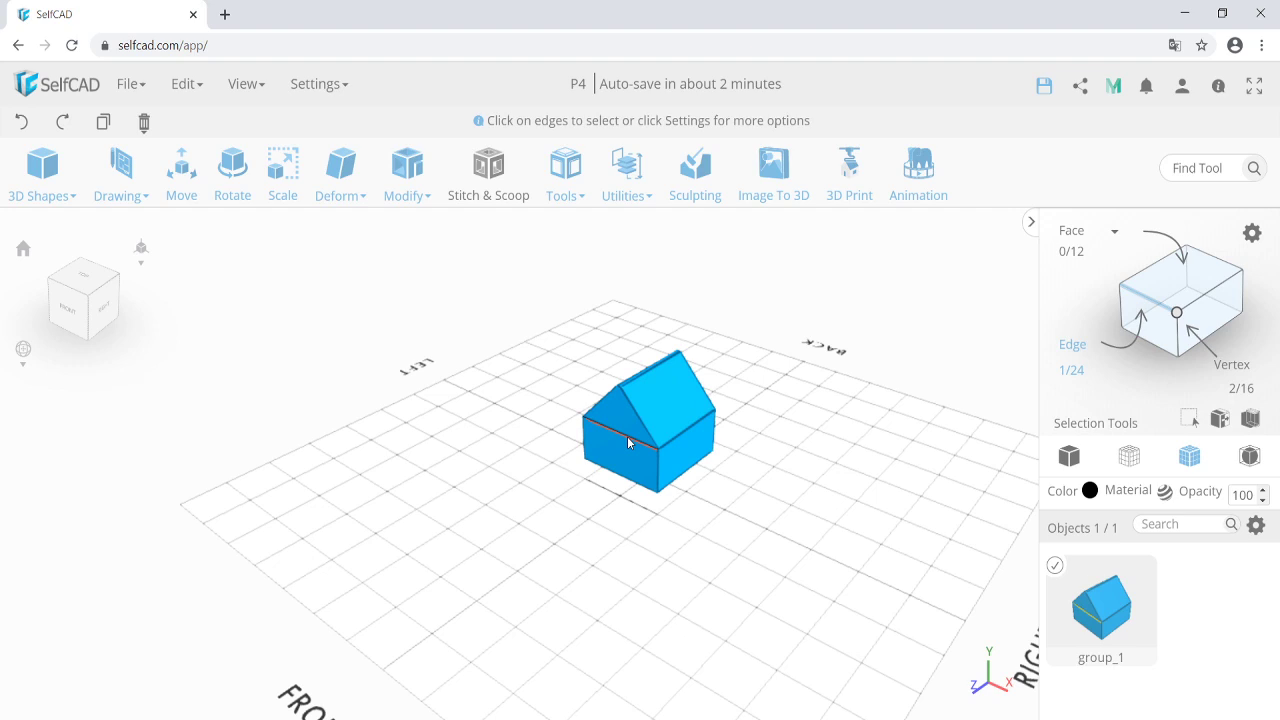
pyautogui.click(563, 551)
pyautogui.click(624, 437)
pyautogui.click(627, 438)
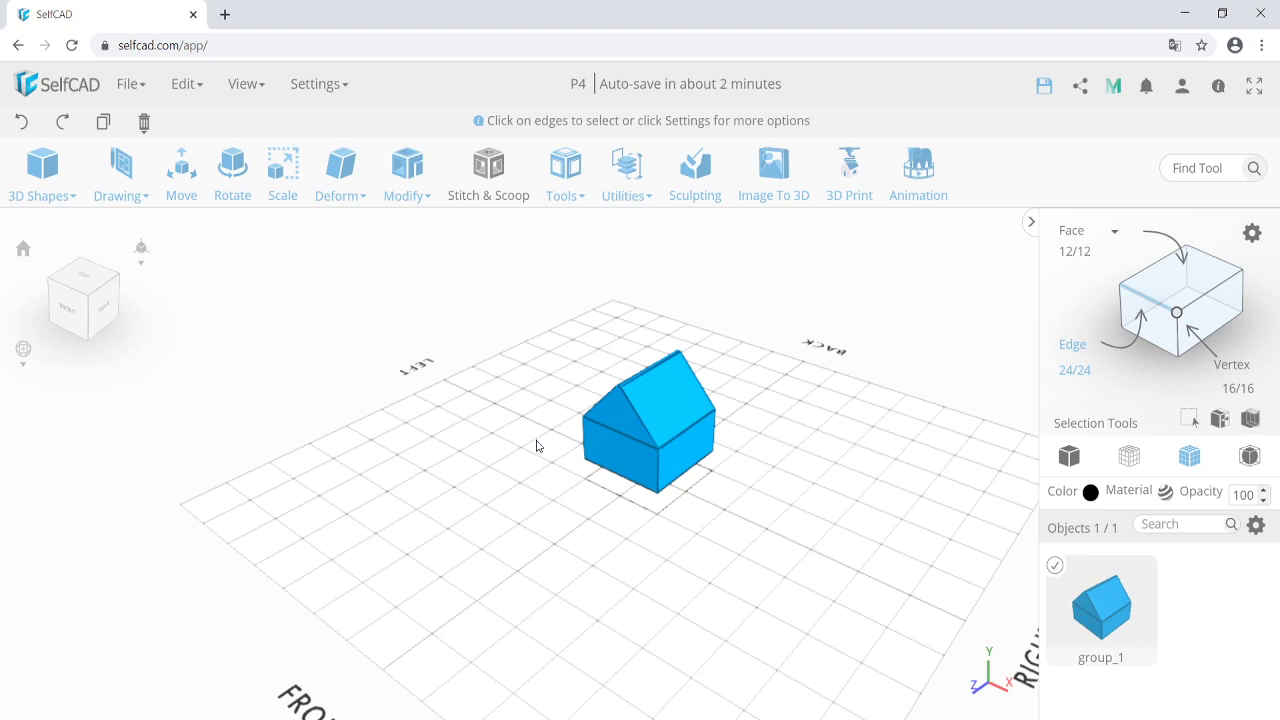
# Switch to face selection and pick the gable and front faces.
pyautogui.click(1178, 315)
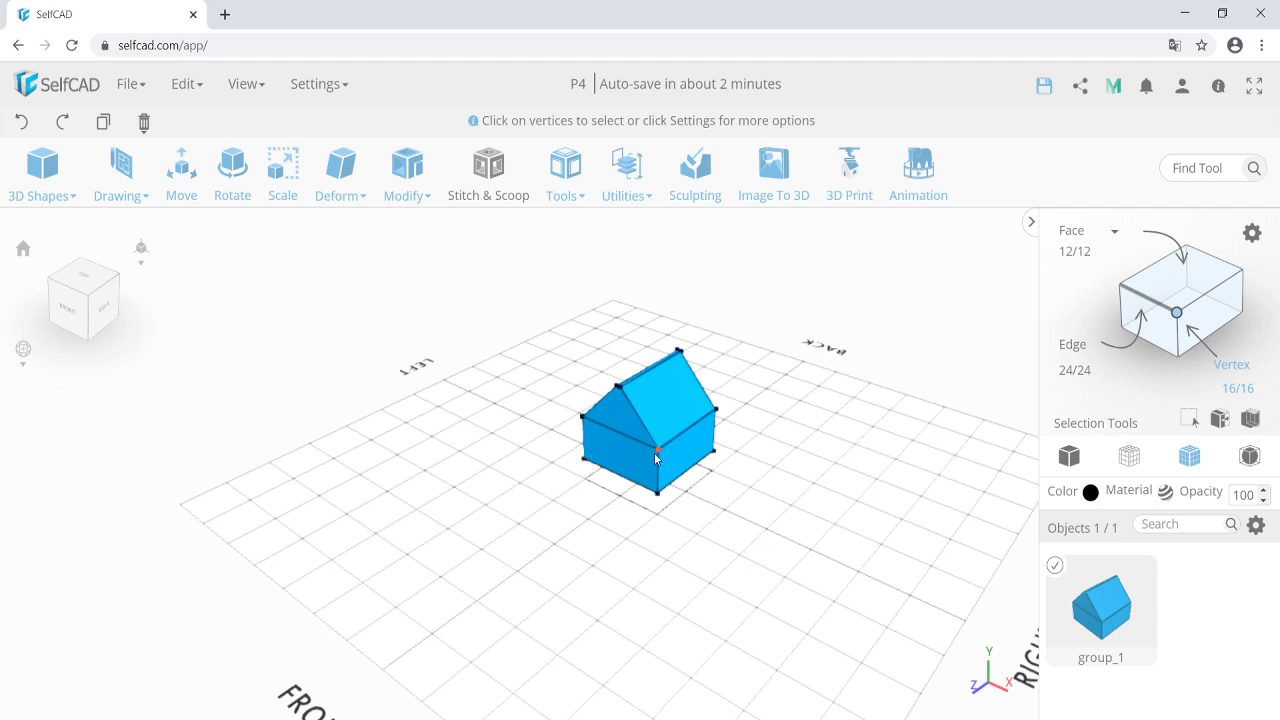
pyautogui.click(1180, 280)
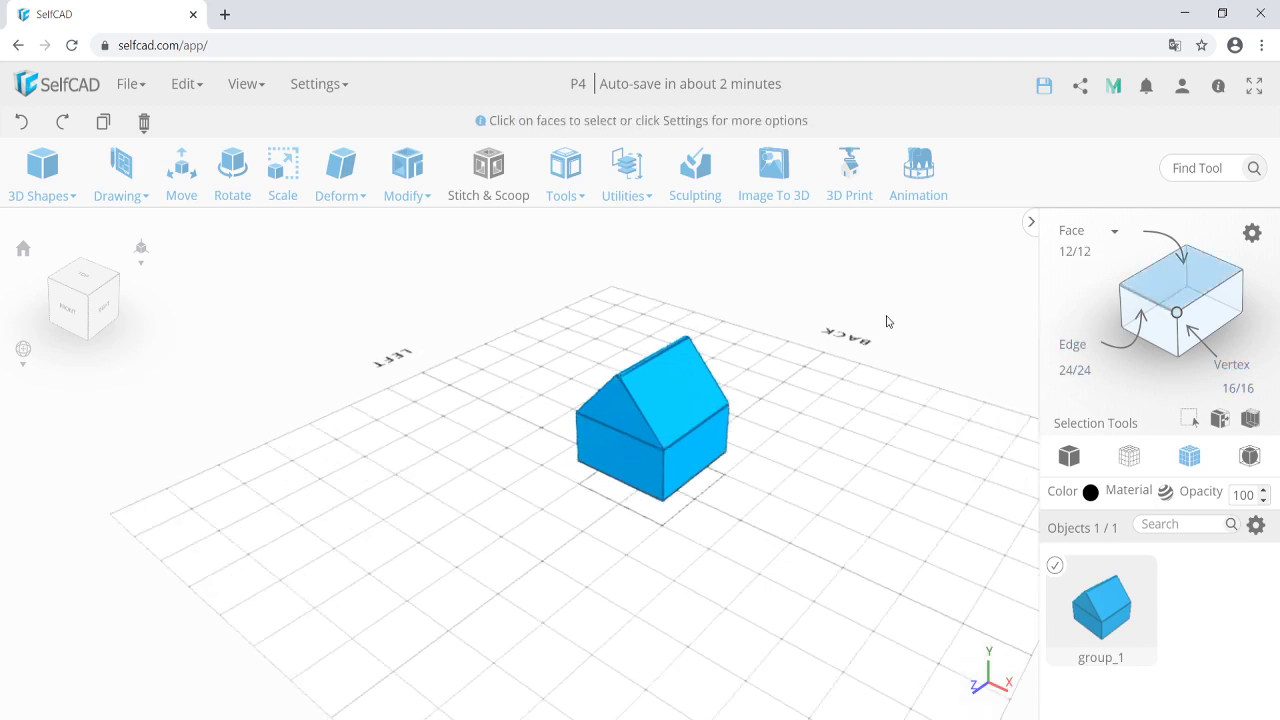
pyautogui.click(629, 413)
pyautogui.click(621, 459)
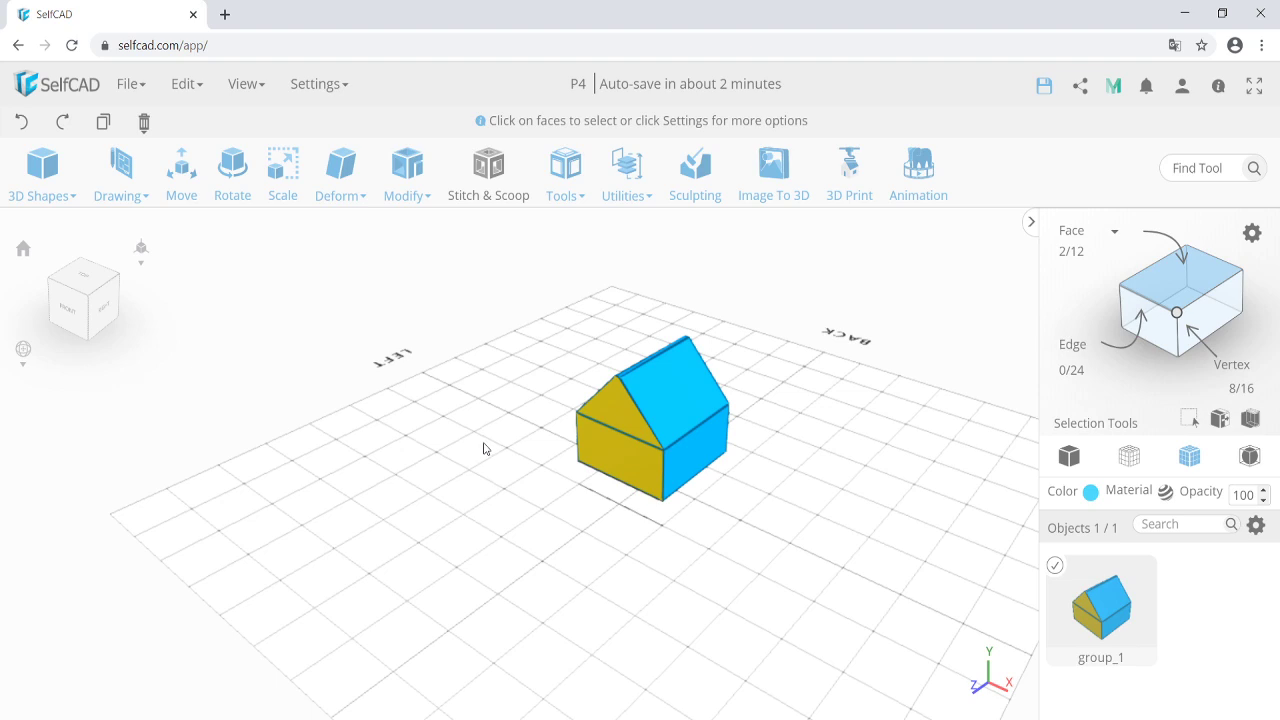
# Select the whole group_1 object and hide it from the options menu.
pyautogui.click(1178, 272)
pyautogui.click(580, 420)
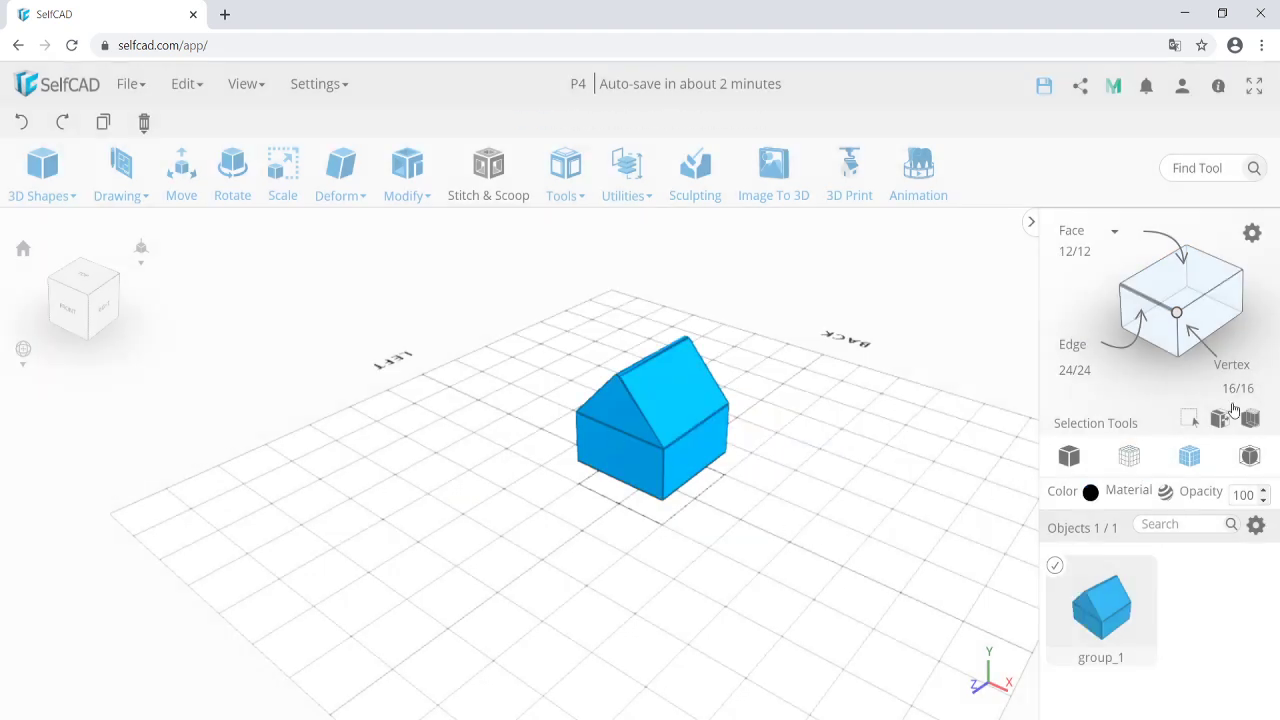
pyautogui.click(1256, 524)
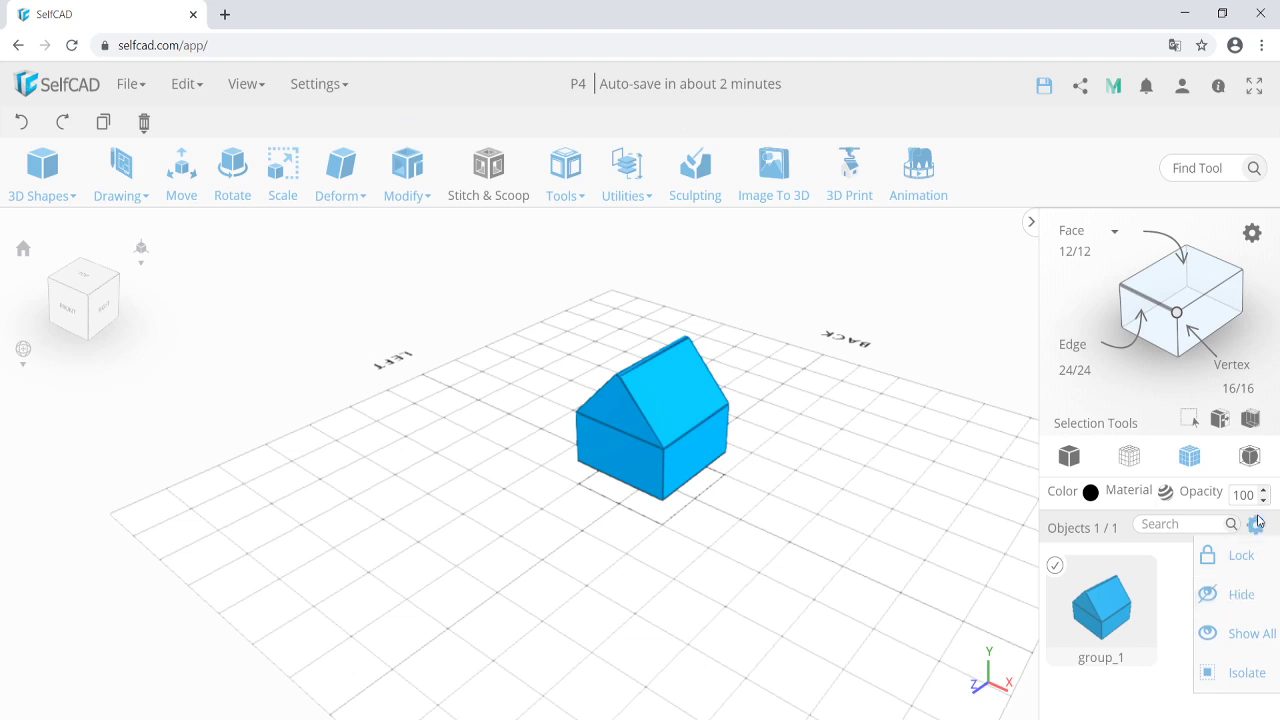
pyautogui.click(1238, 598)
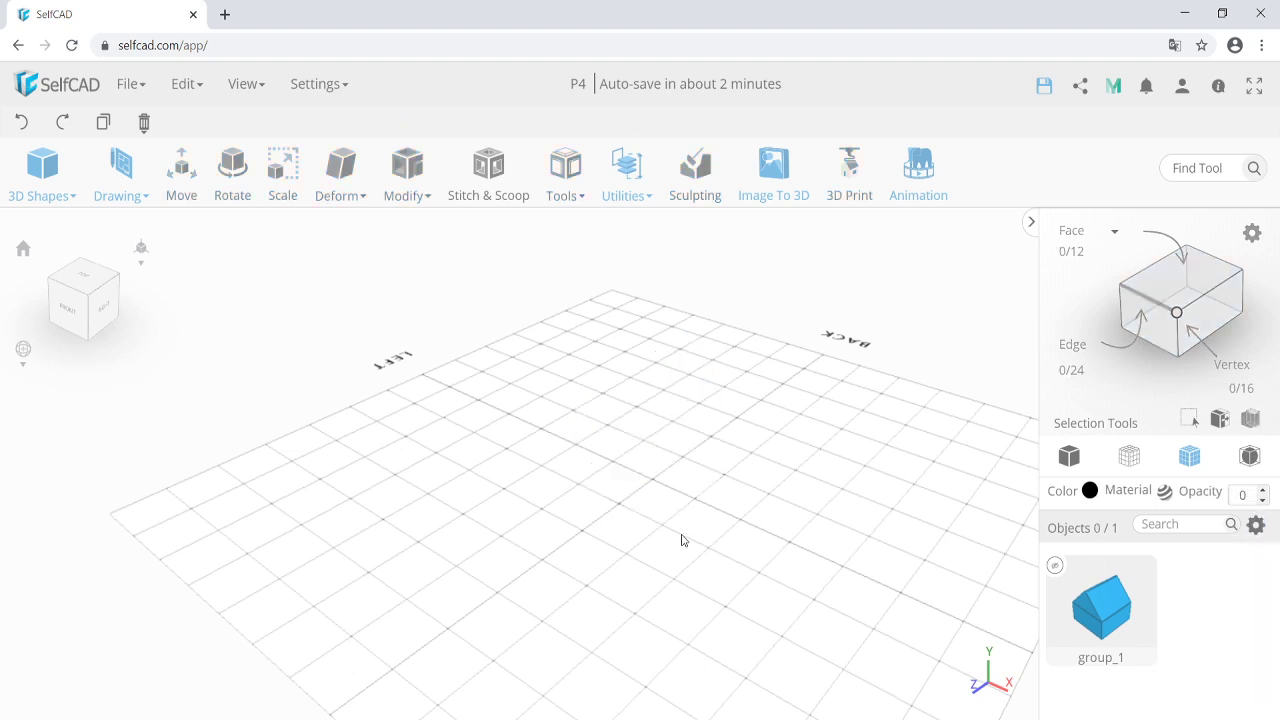
# Add a new cube with its height set to 50.
pyautogui.click(245, 88)
pyautogui.click(44, 190)
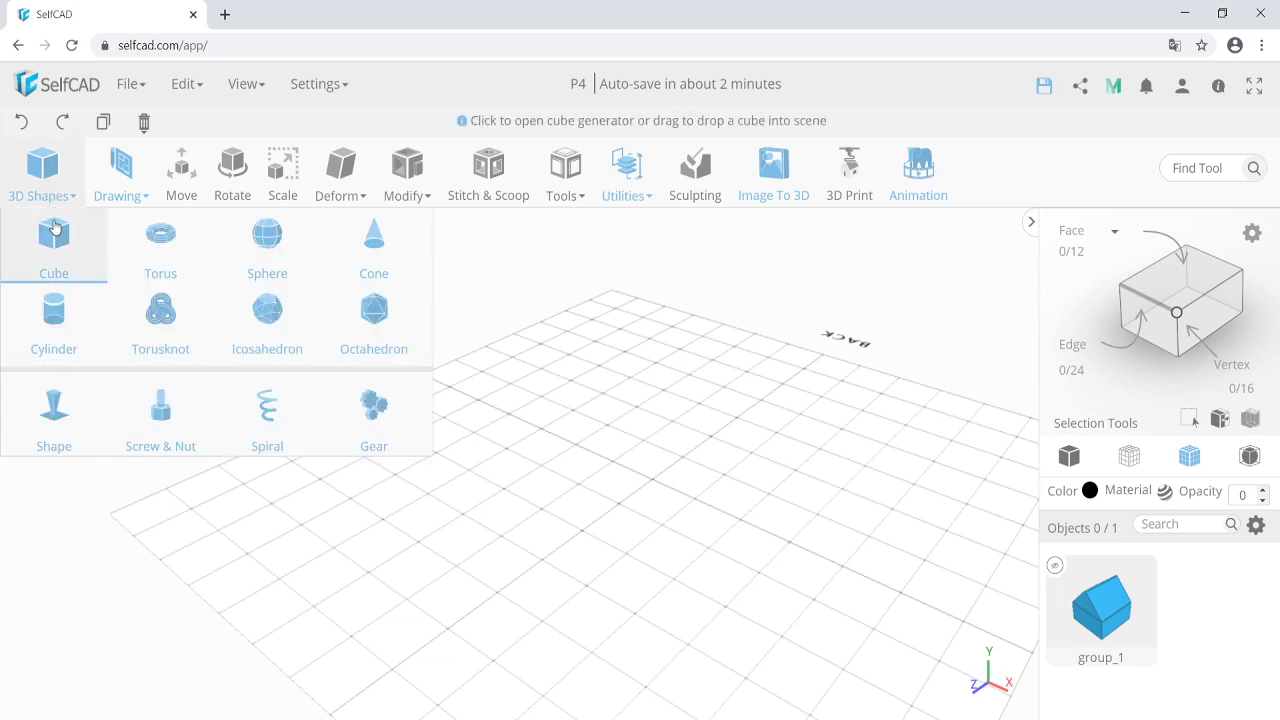
pyautogui.click(55, 240)
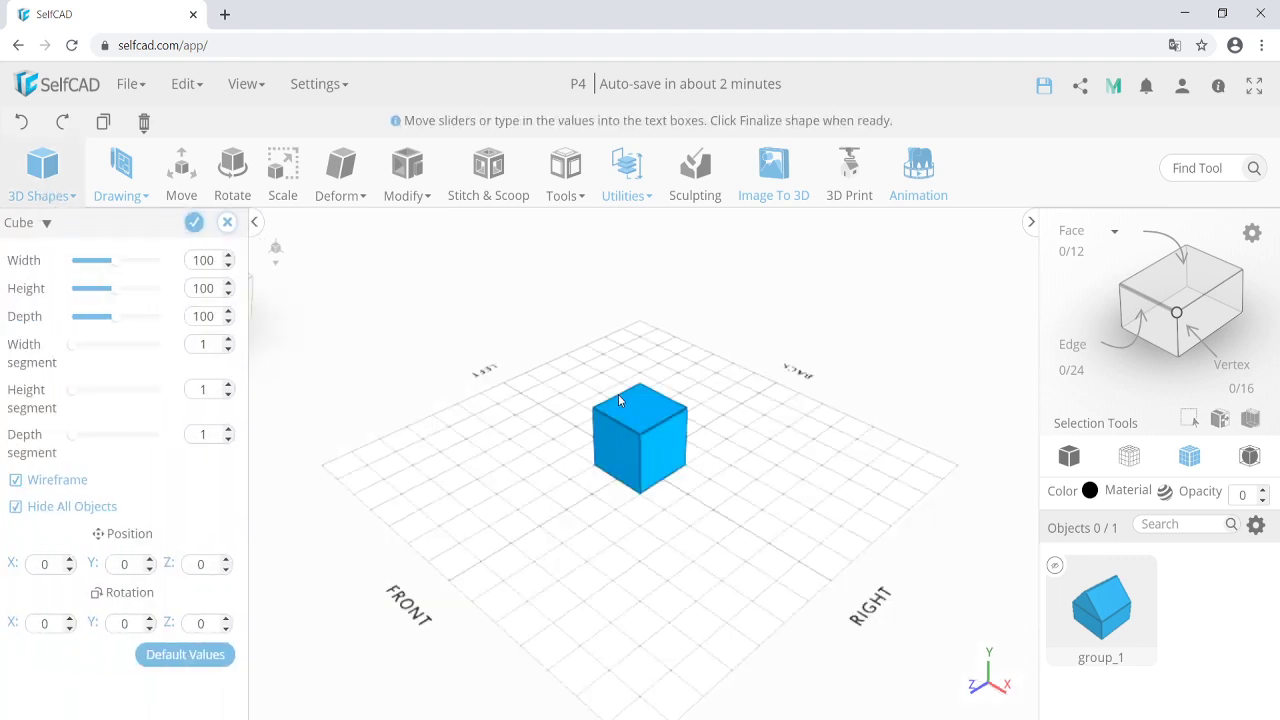
pyautogui.doubleClick(220, 288)
pyautogui.write('50')
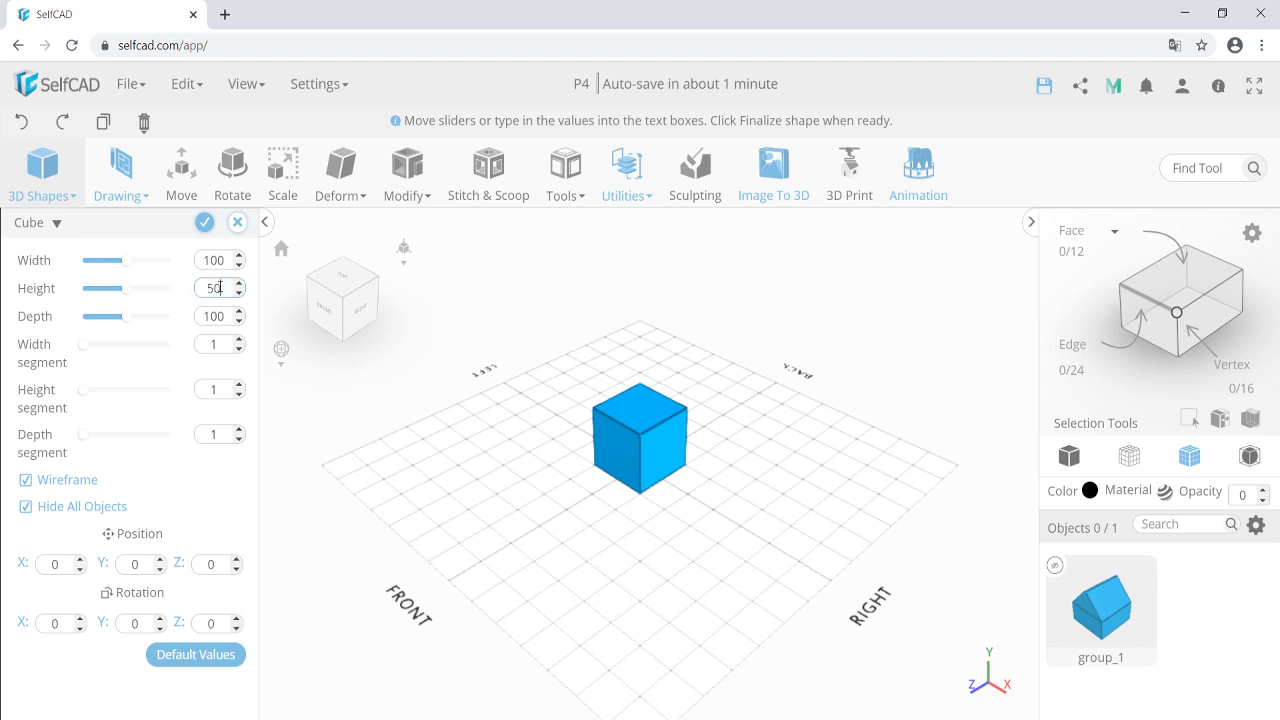
pyautogui.press('Return')
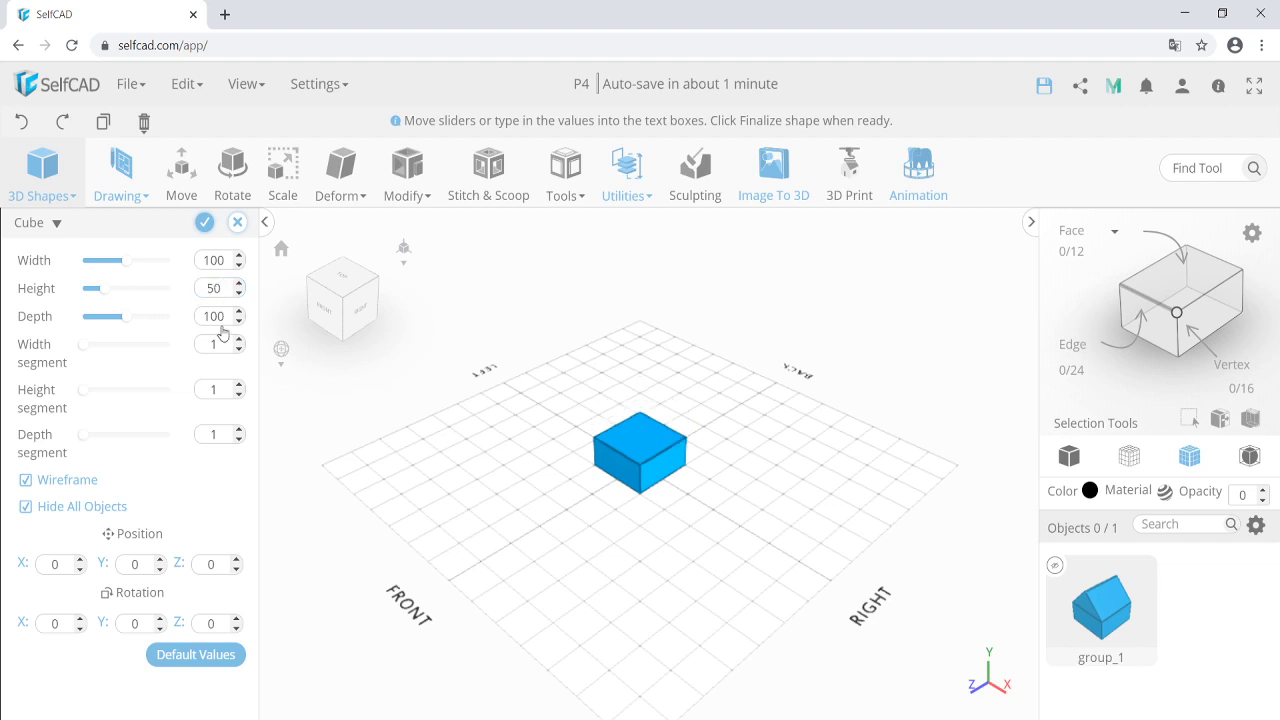
# Position the cube at X 150 with 2 width segments and finalize it.
pyautogui.doubleClick(55, 564)
pyautogui.write('150')
pyautogui.click(238, 339)
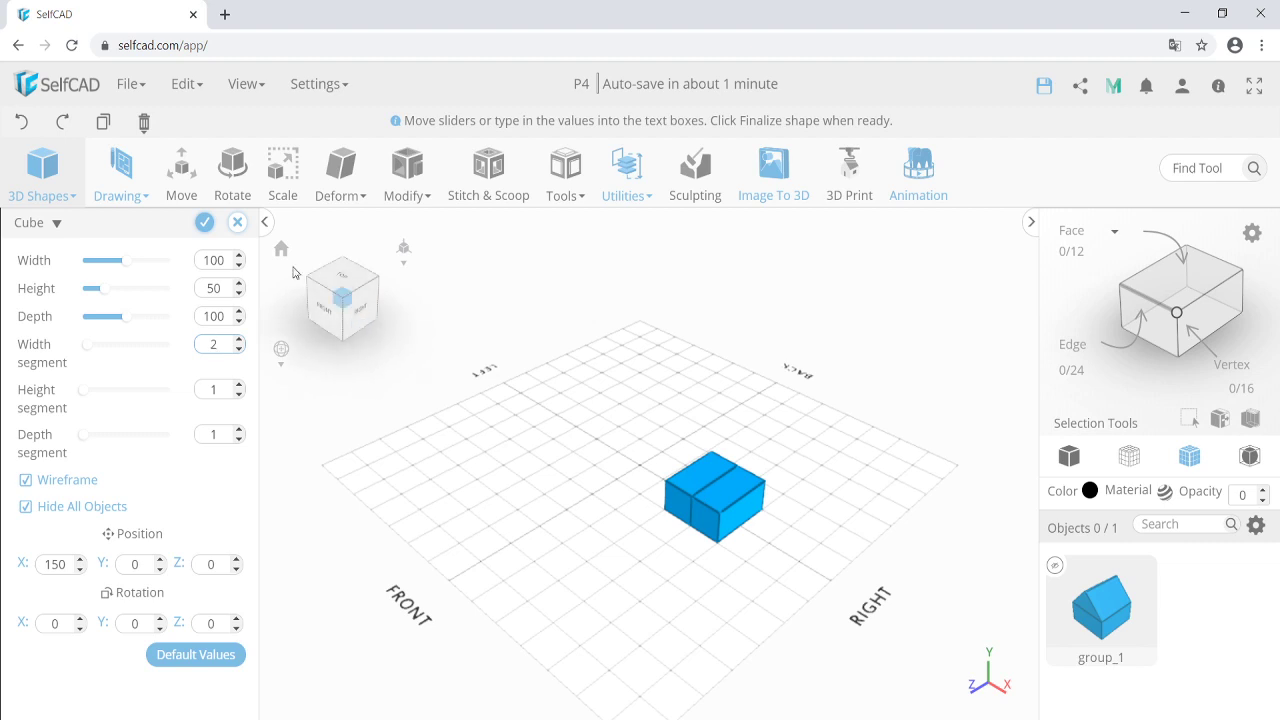
pyautogui.click(204, 222)
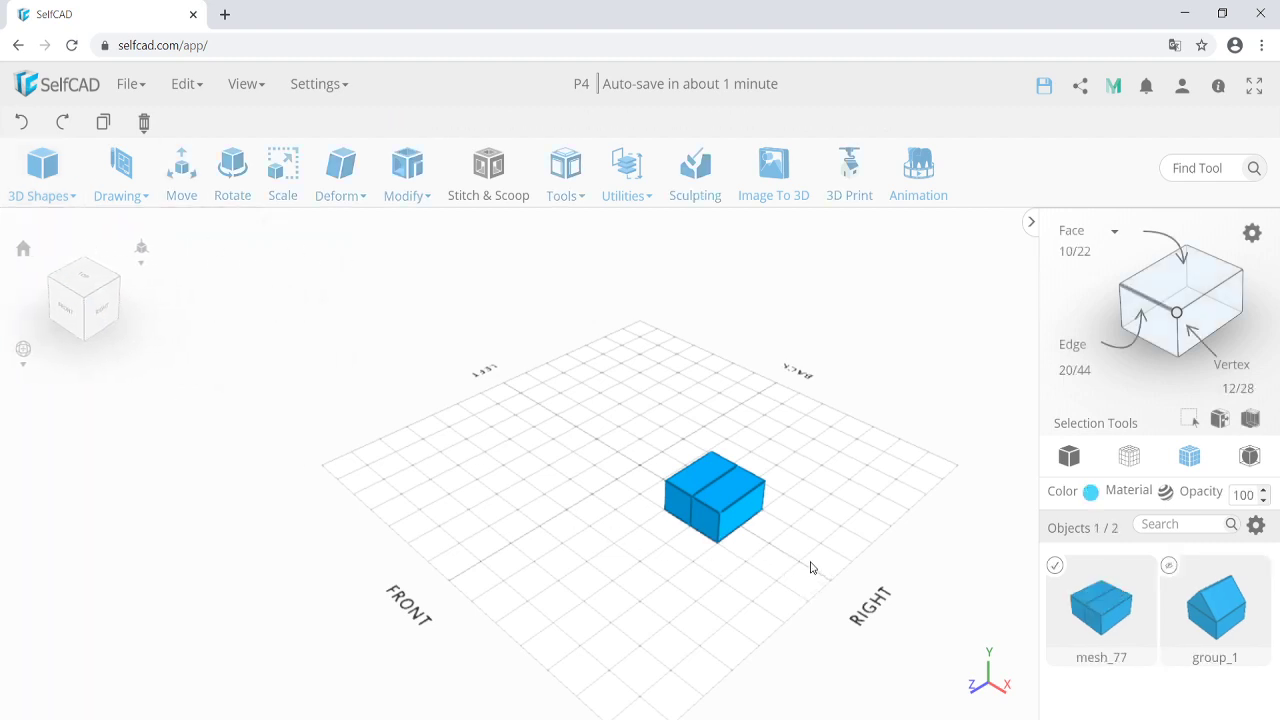
# Move the box's middle top edge up Y 100 to form a roof peak.
pyautogui.click(1150, 303)
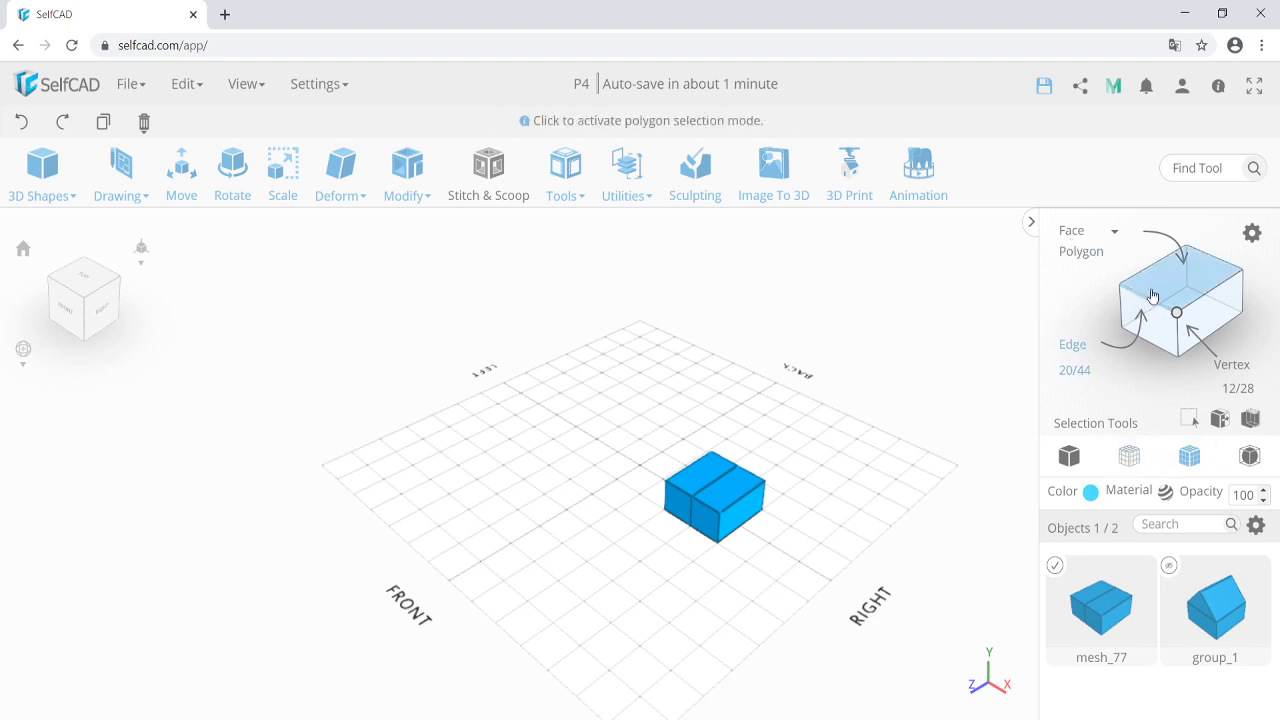
pyautogui.click(726, 483)
pyautogui.click(181, 172)
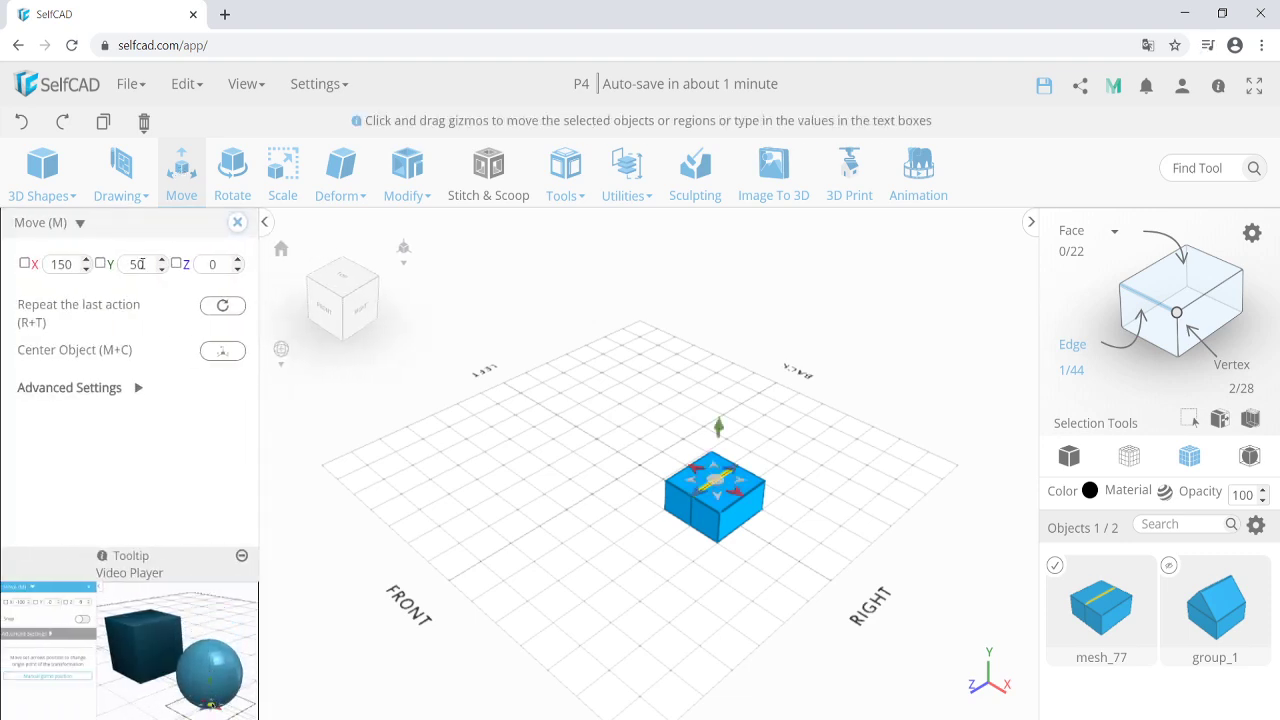
pyautogui.doubleClick(141, 264)
pyautogui.write('100')
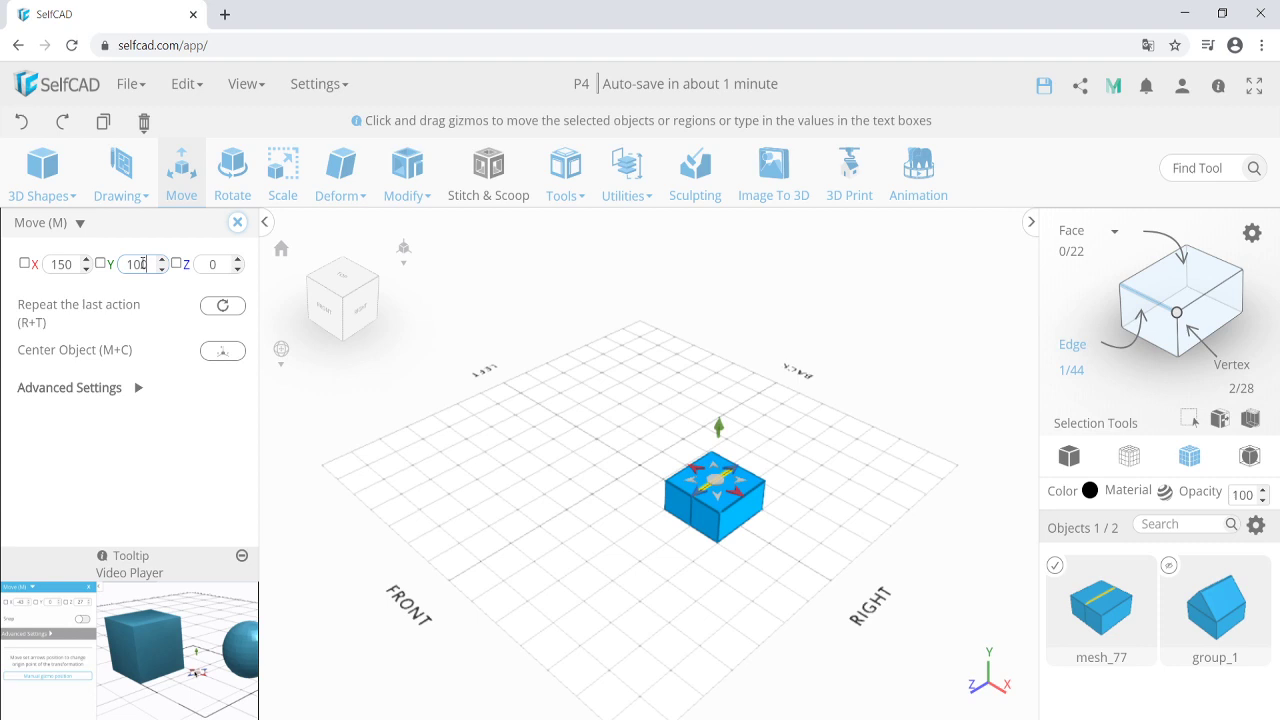
pyautogui.press('Return')
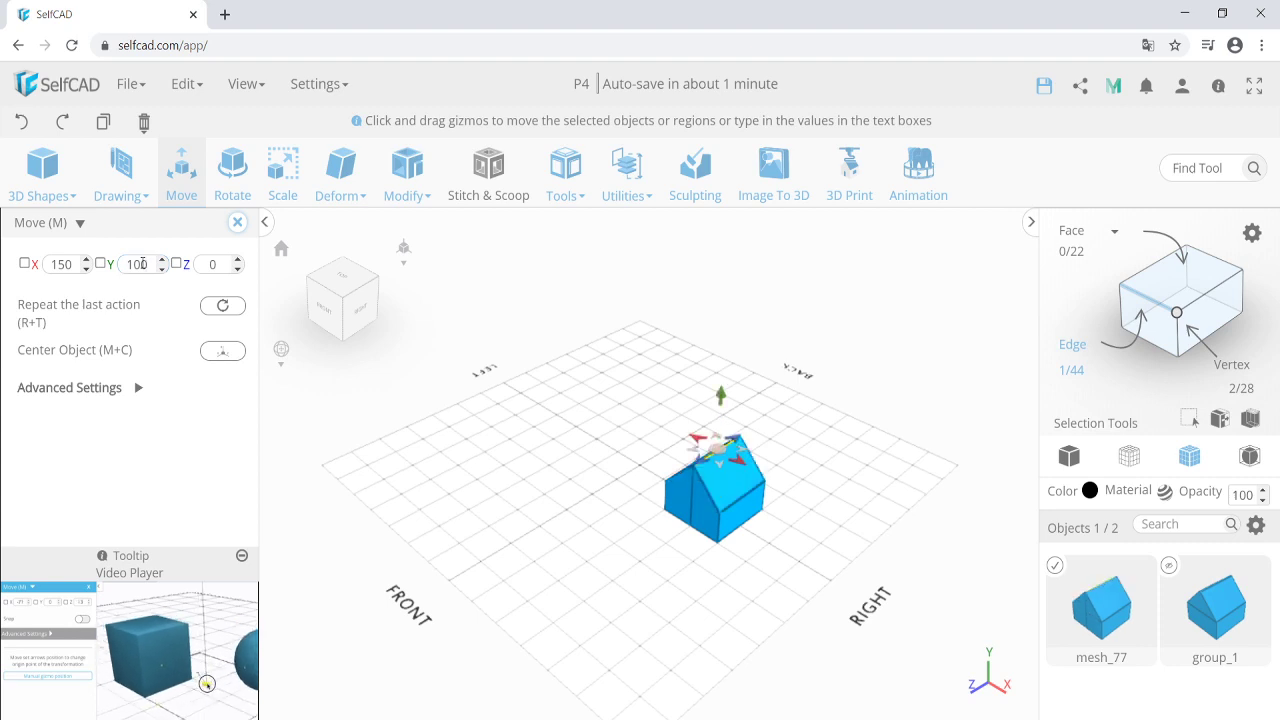
pyautogui.moveTo(622, 492); pyautogui.dragTo(700, 482)
pyautogui.scroll(5, 728, 480)
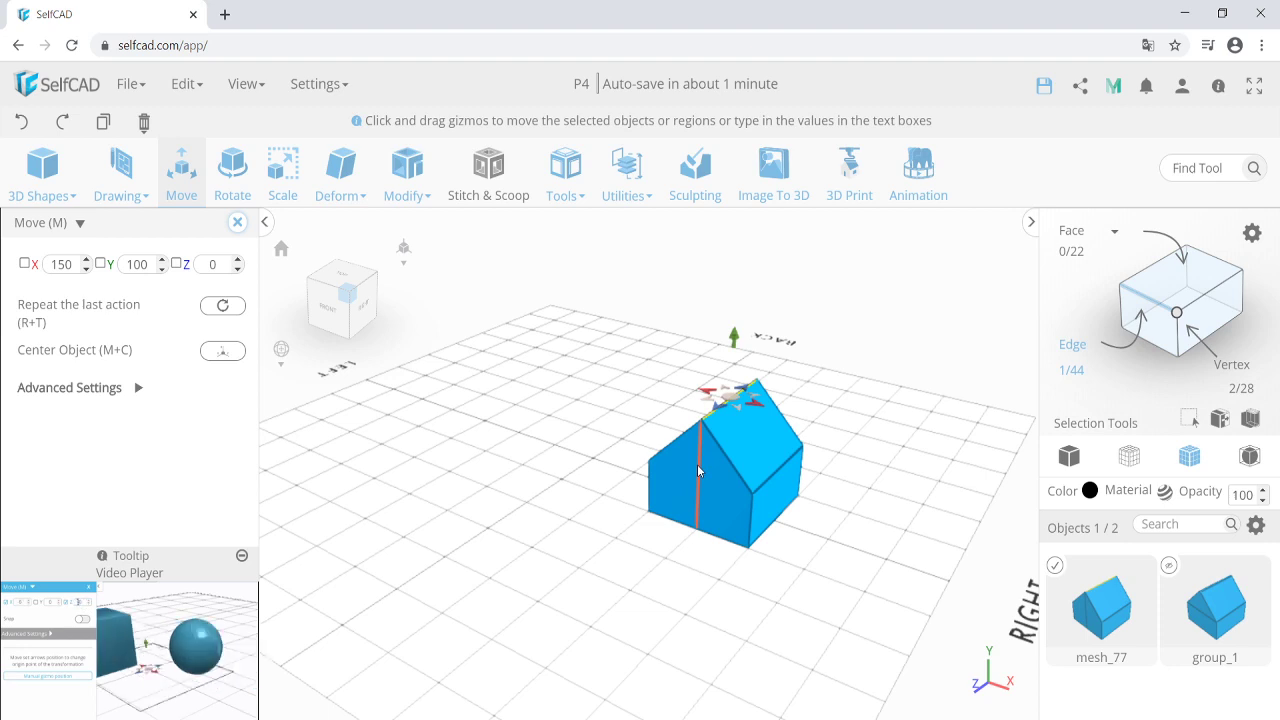
pyautogui.click(237, 222)
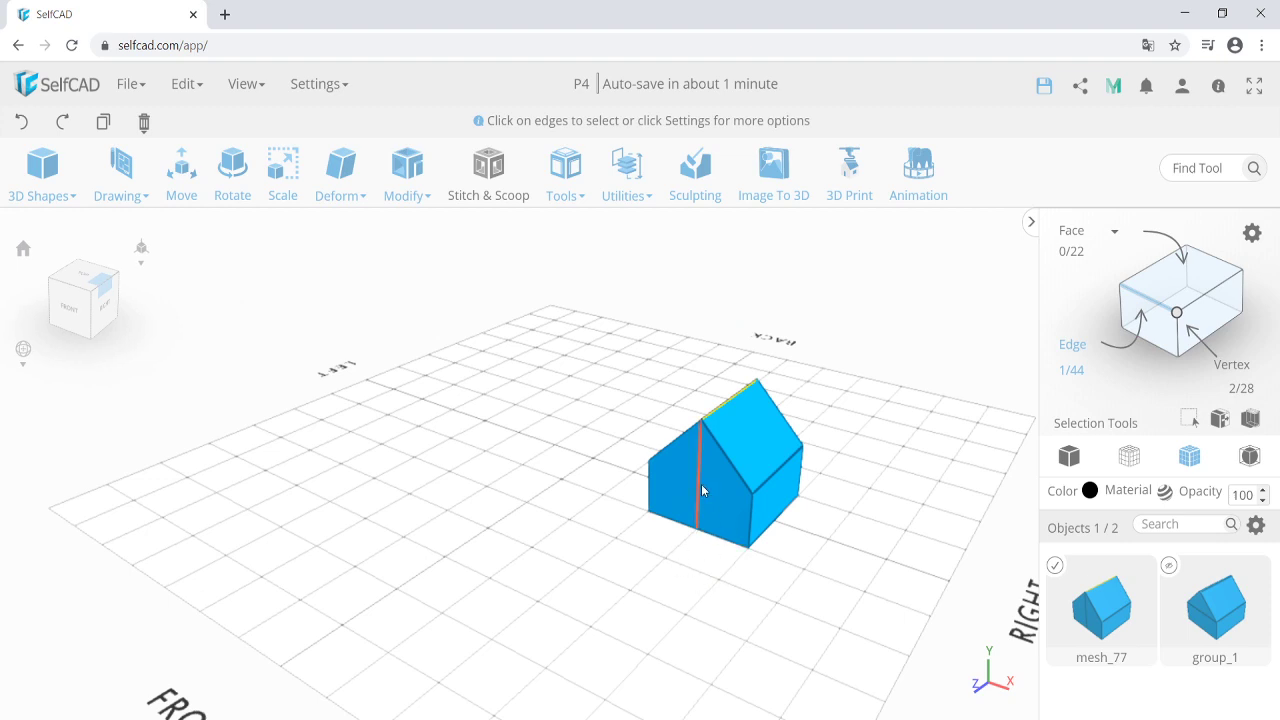
# Unhide group_1 and orbit around both houses, selecting the new one.
pyautogui.moveTo(657, 554)
pyautogui.mouseDown(button='right')
pyautogui.moveTo(635, 560)
pyautogui.moveTo(655, 547)
pyautogui.mouseUp(button='right')
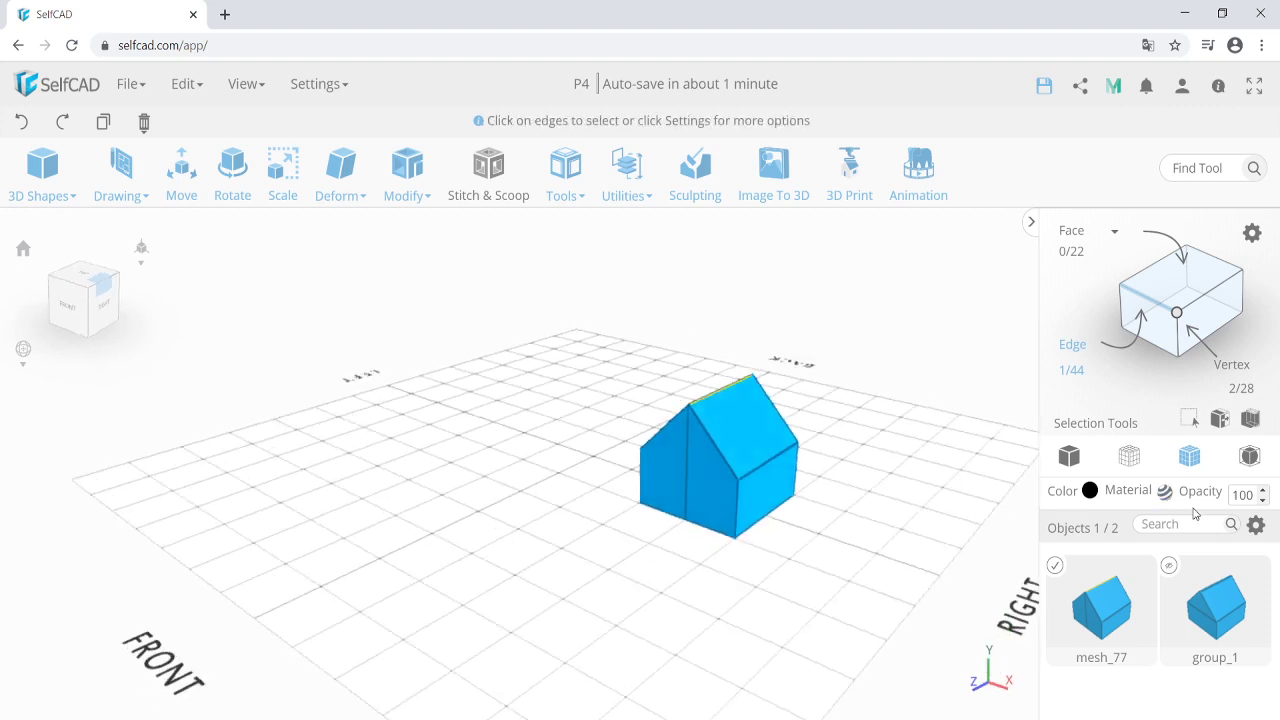
pyautogui.click(1169, 567)
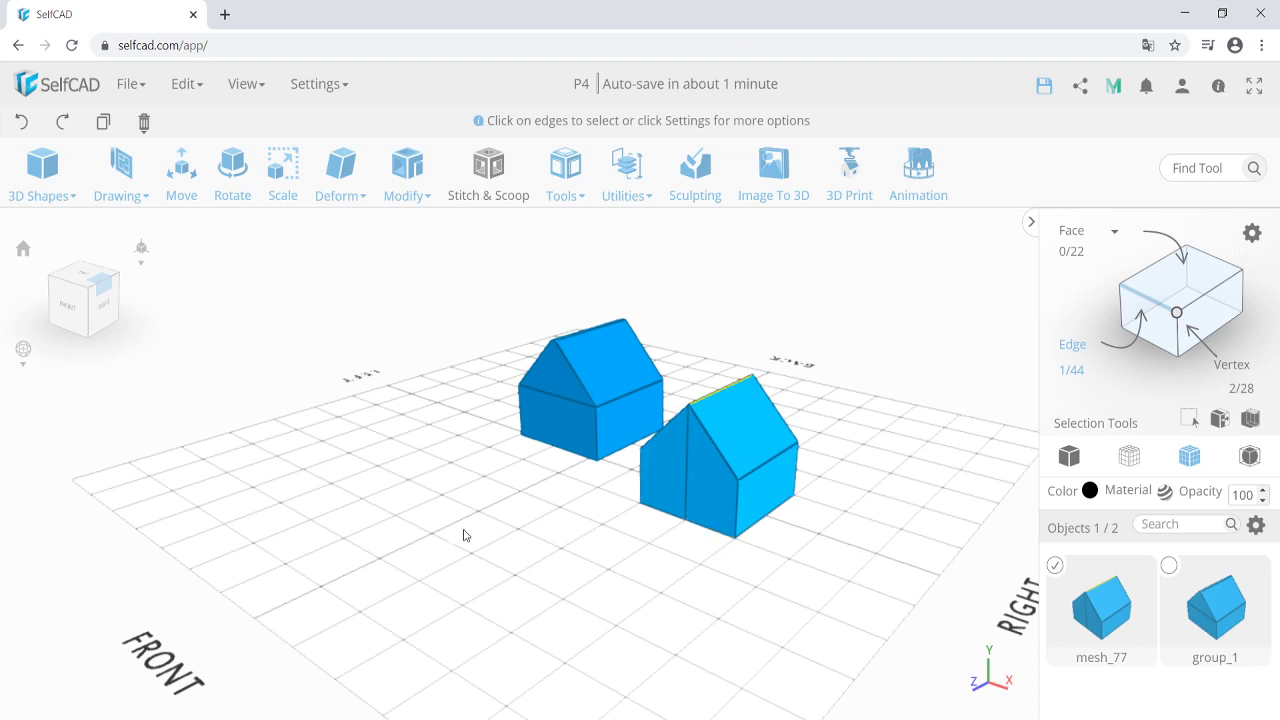
pyautogui.moveTo(463, 535); pyautogui.dragTo(591, 541, button='right')
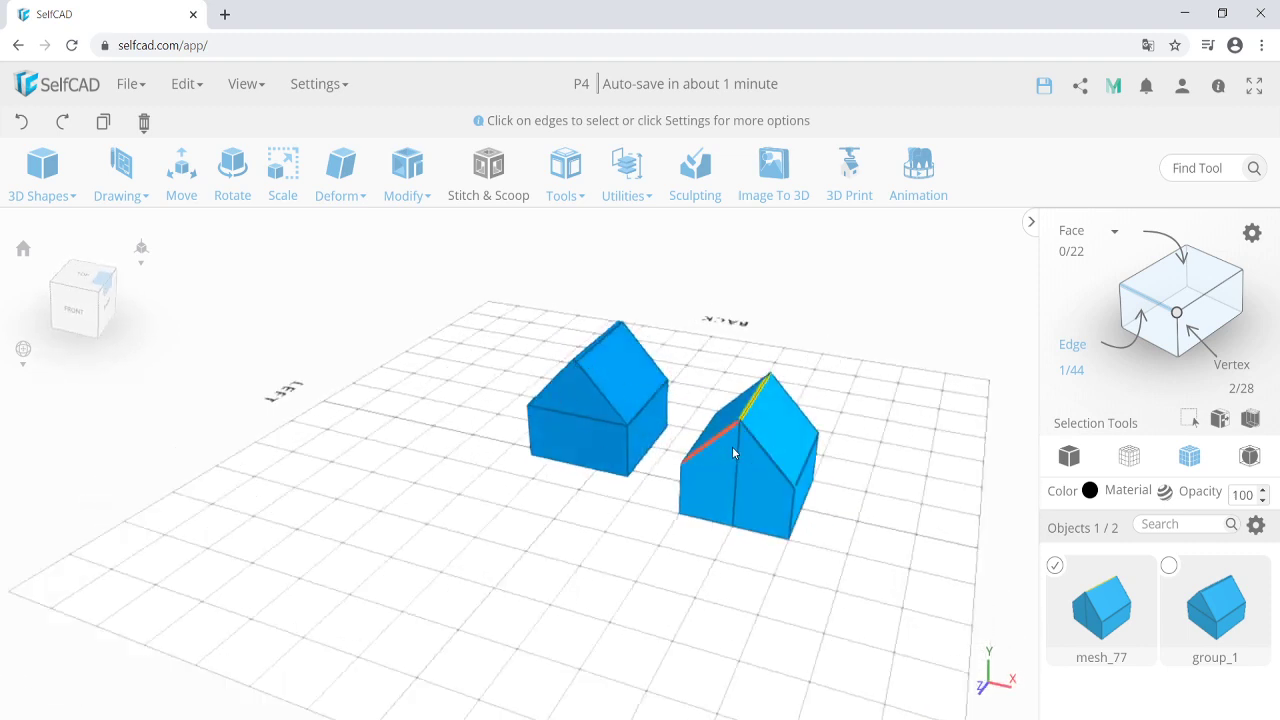
pyautogui.click(643, 586)
pyautogui.moveTo(635, 586); pyautogui.dragTo(614, 587, button='right')
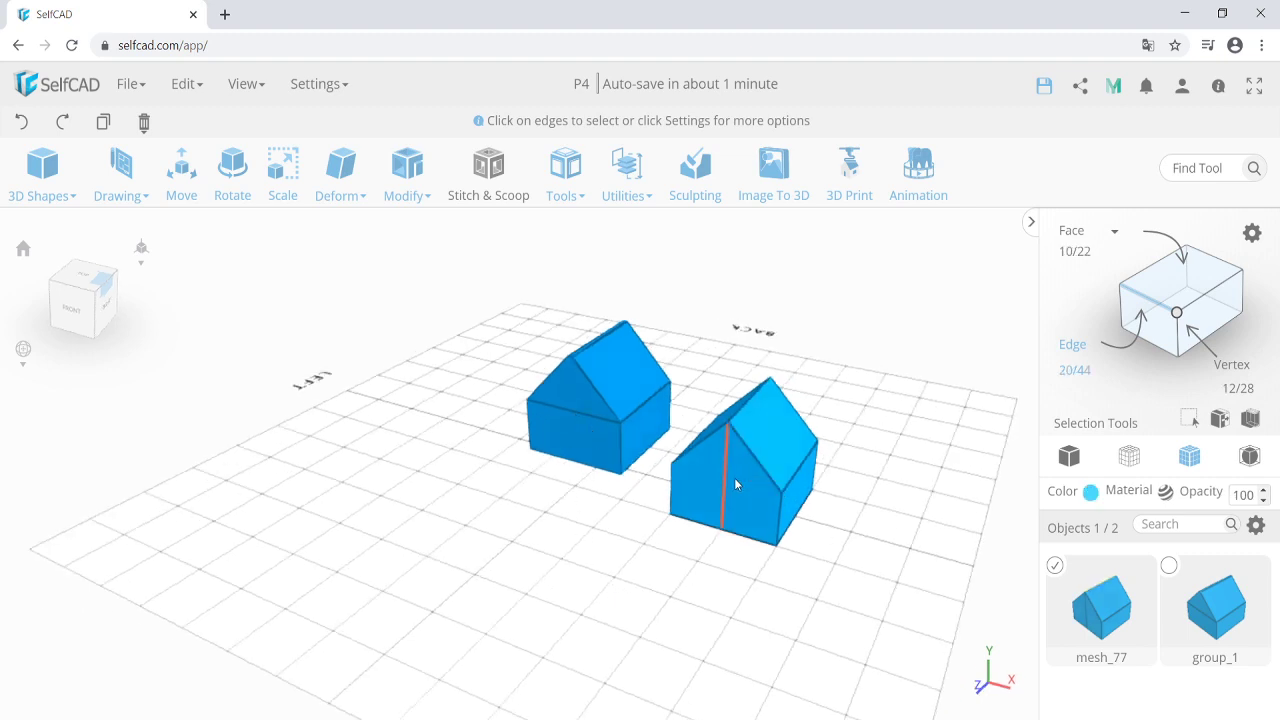
pyautogui.moveTo(543, 506); pyautogui.dragTo(608, 519, button='right')
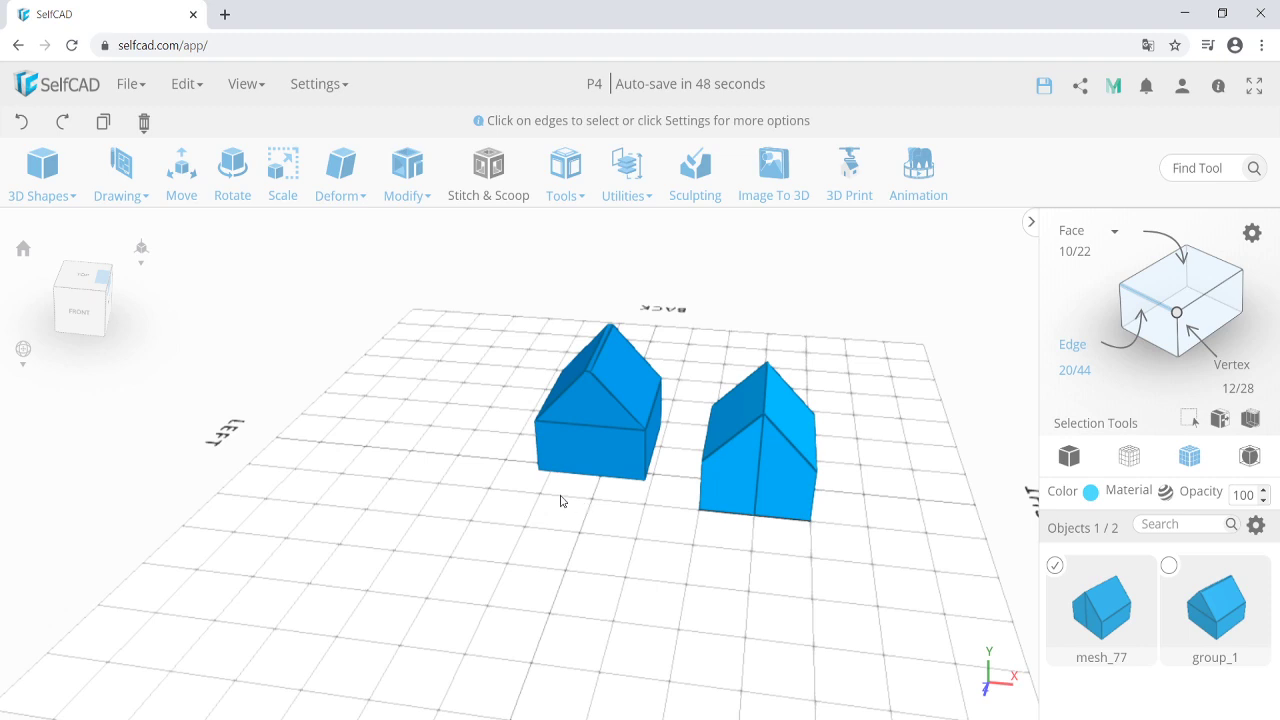
# Start a straight-line 2D drawing with minimum step and angle snapping enabled.
pyautogui.click(132, 184)
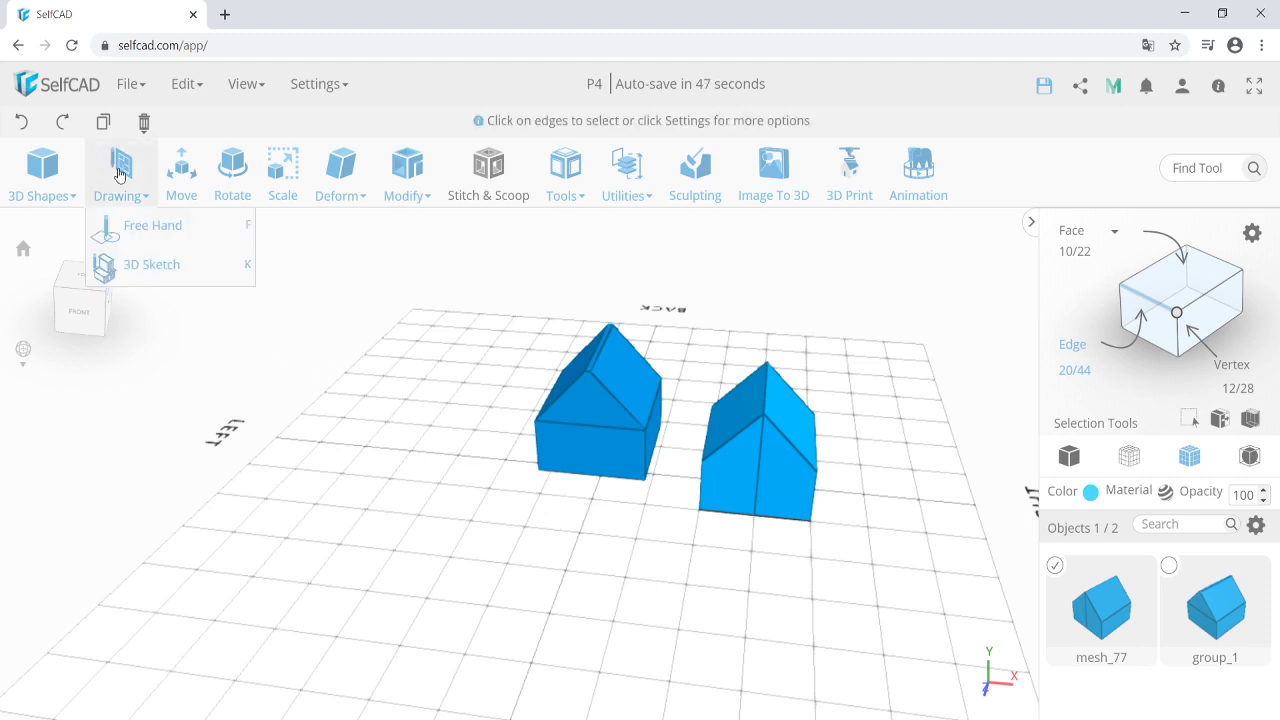
pyautogui.click(140, 226)
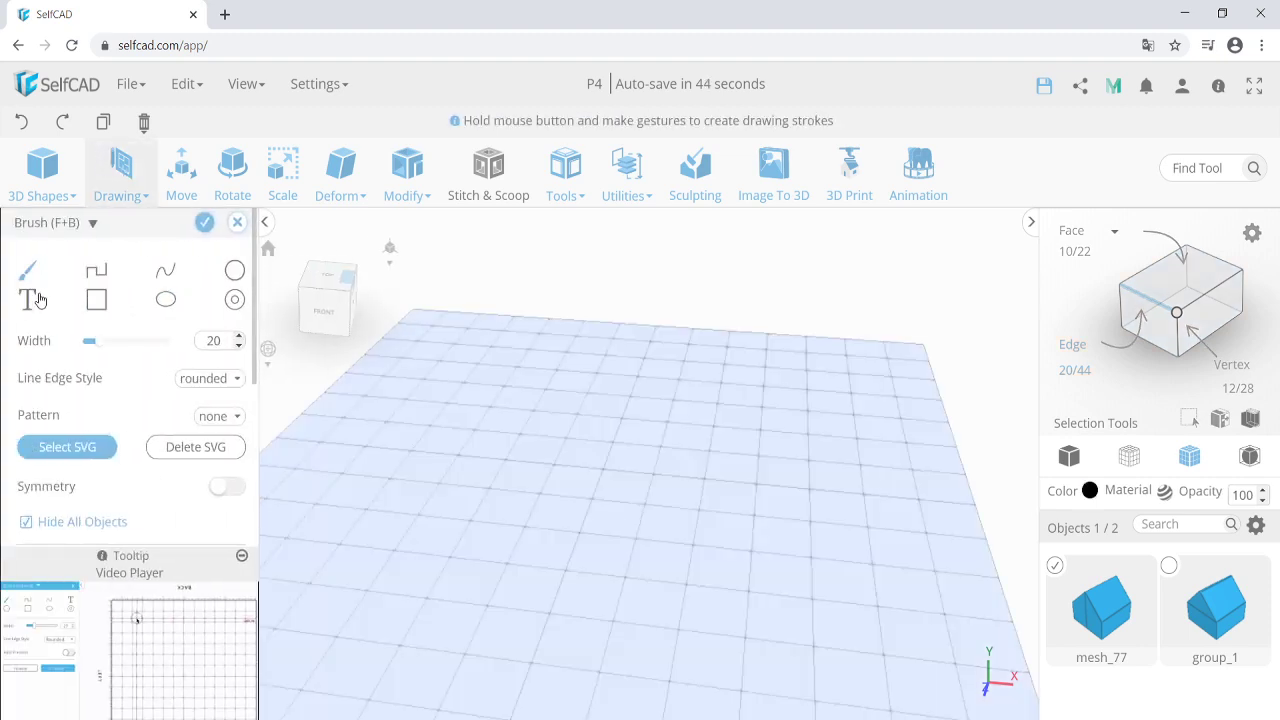
pyautogui.click(100, 272)
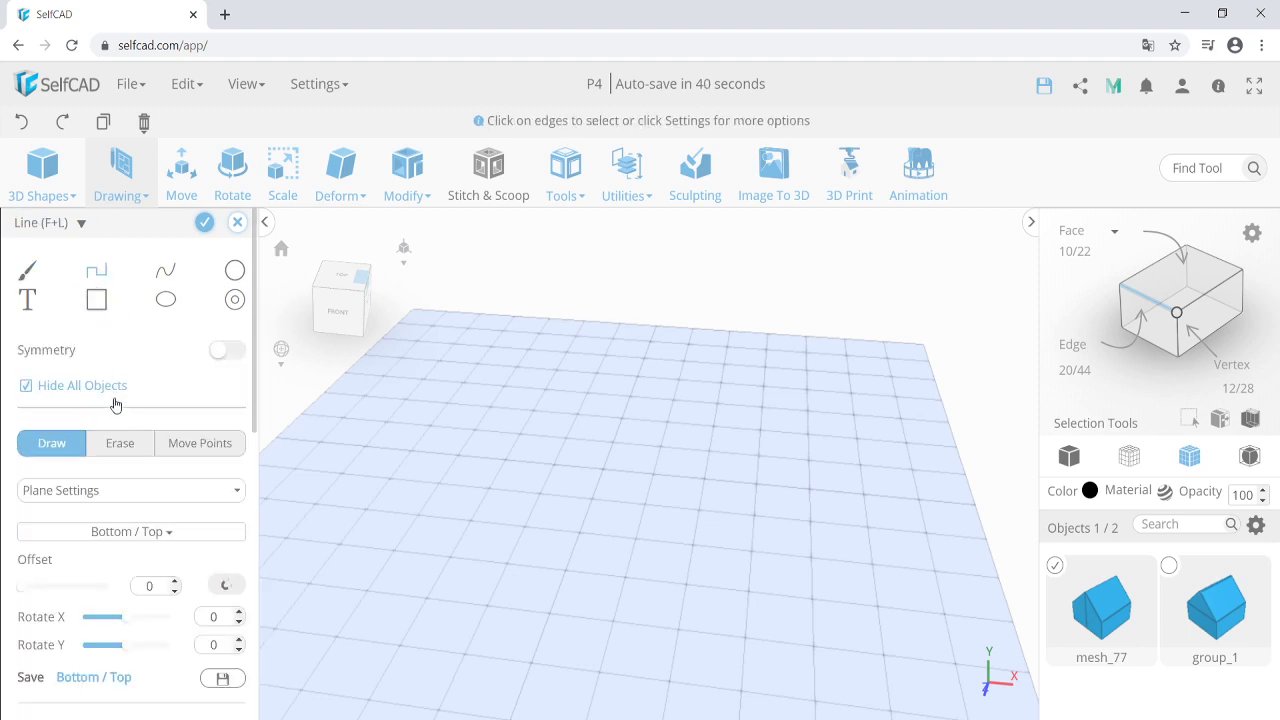
pyautogui.click(137, 492)
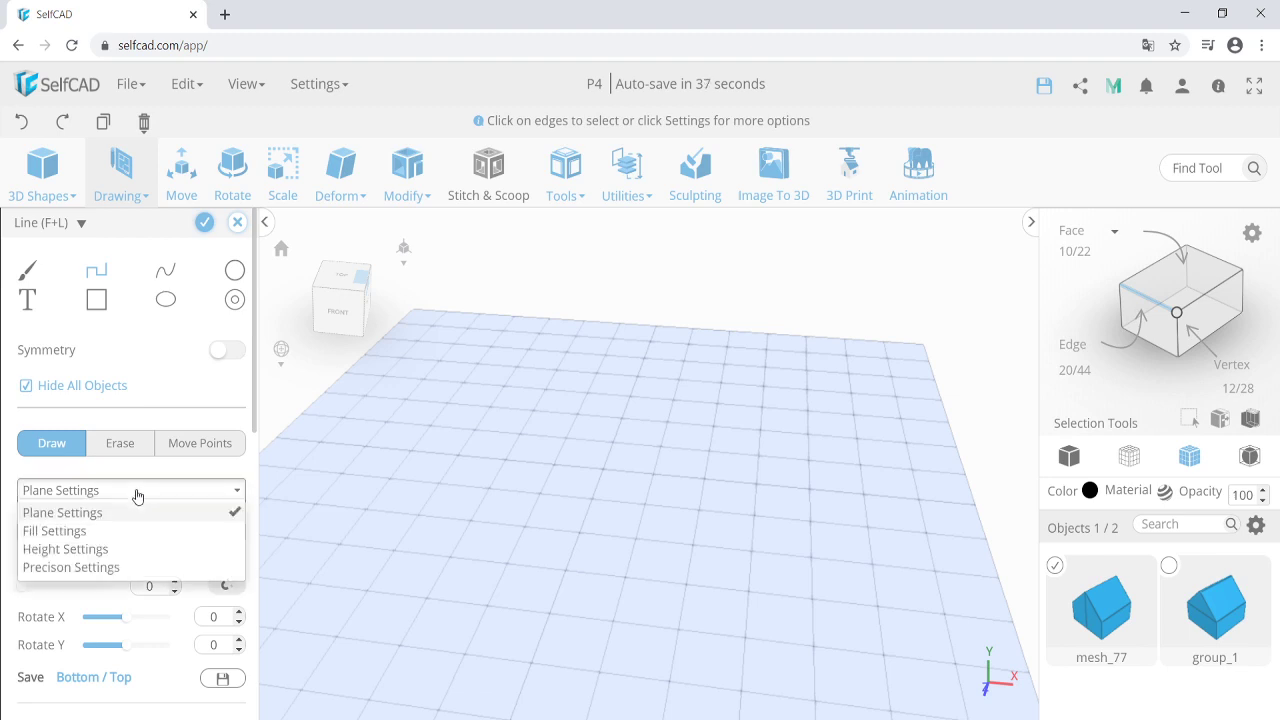
pyautogui.click(148, 569)
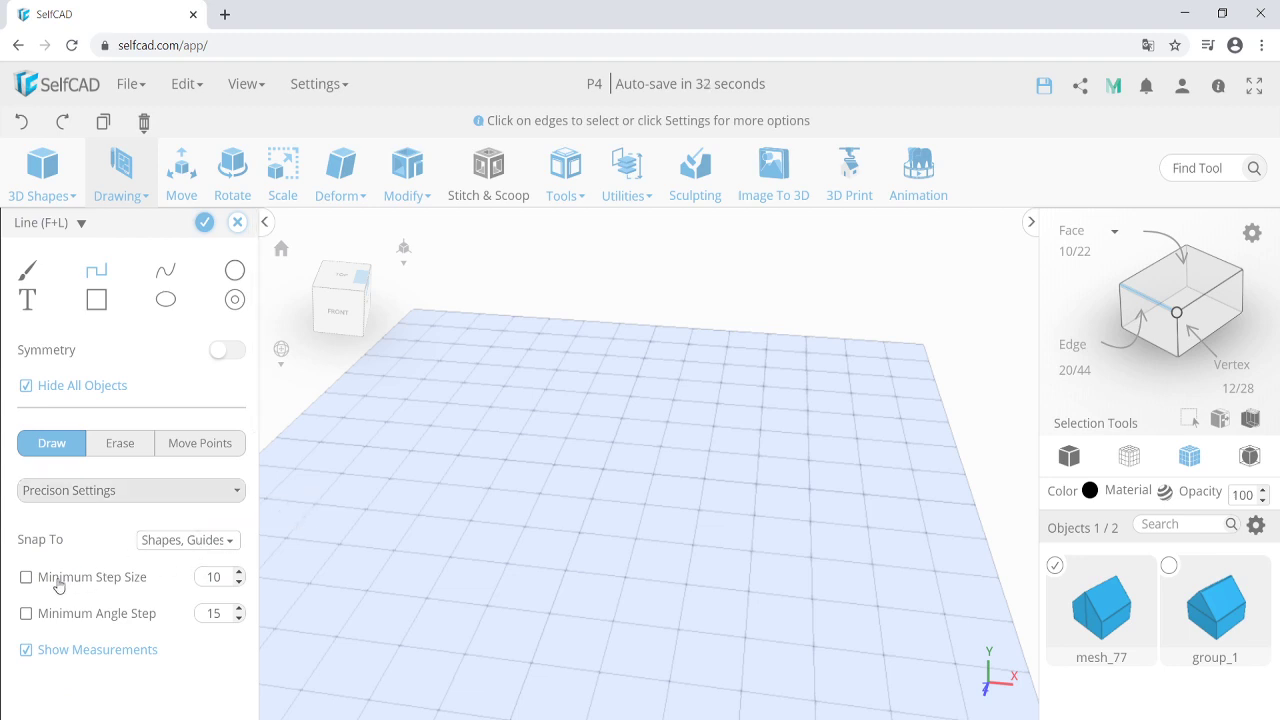
pyautogui.click(27, 578)
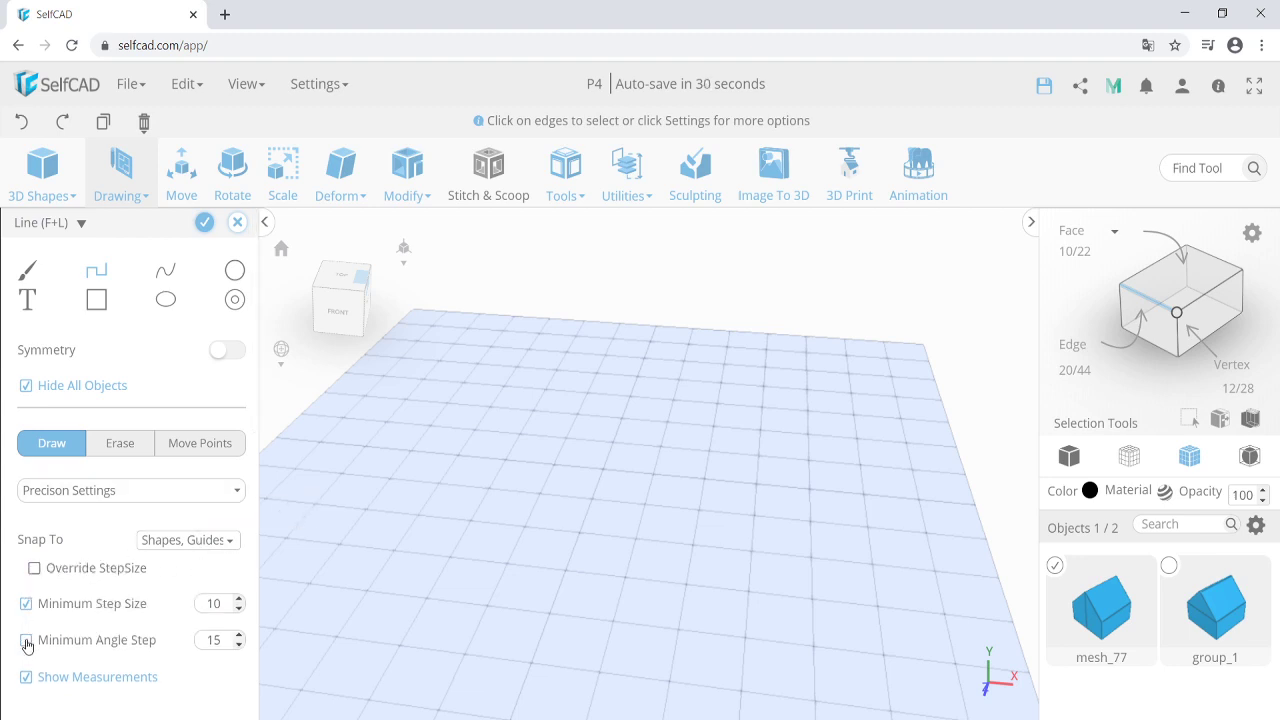
pyautogui.click(26, 641)
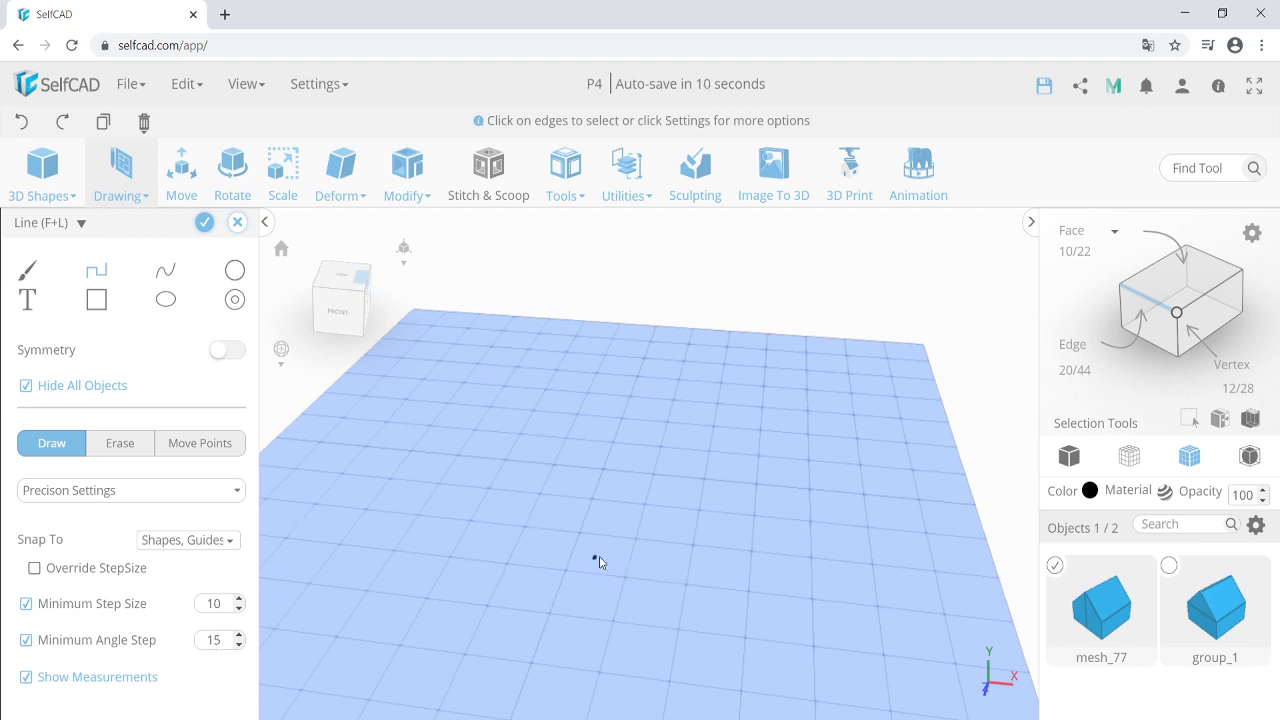
# Draw a closed five-corner outline with an angled top.
pyautogui.click(340, 546)
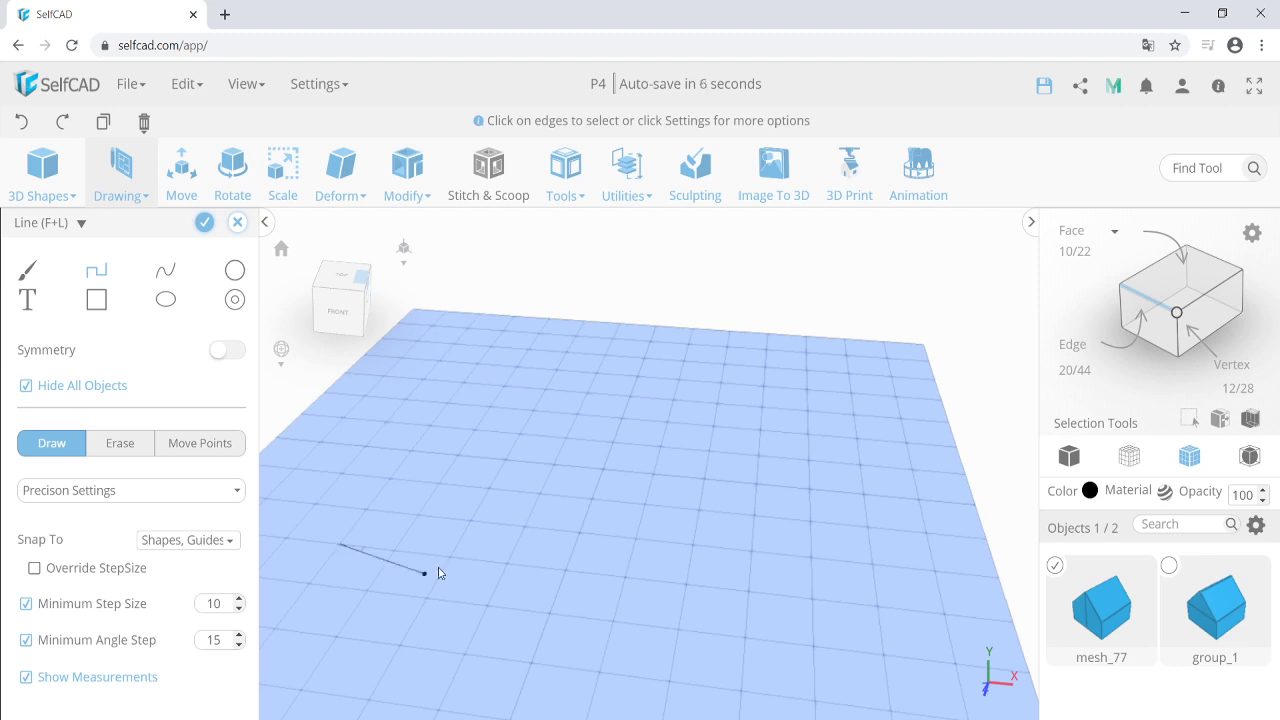
pyautogui.click(450, 556)
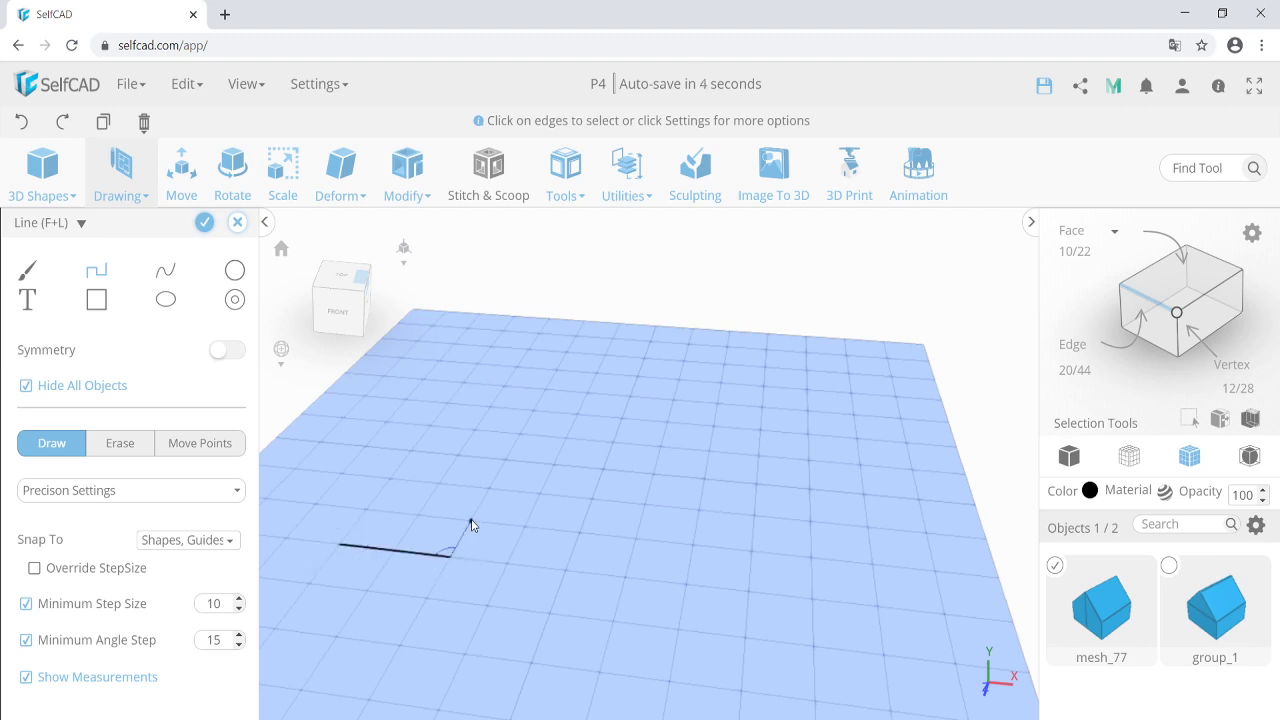
pyautogui.click(470, 521)
pyautogui.click(440, 484)
pyautogui.click(368, 512)
pyautogui.click(340, 546)
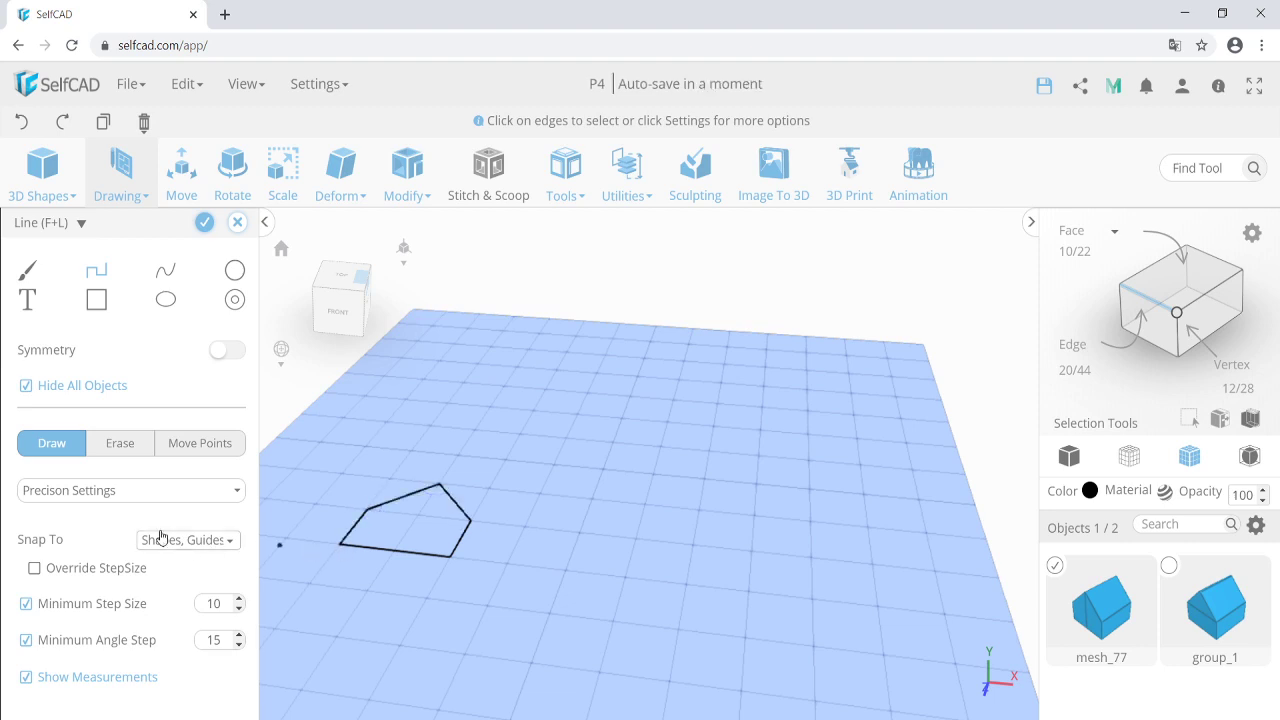
# Extrude the outline to height 100, creating drawing_1.
pyautogui.click(200, 490)
pyautogui.click(122, 550)
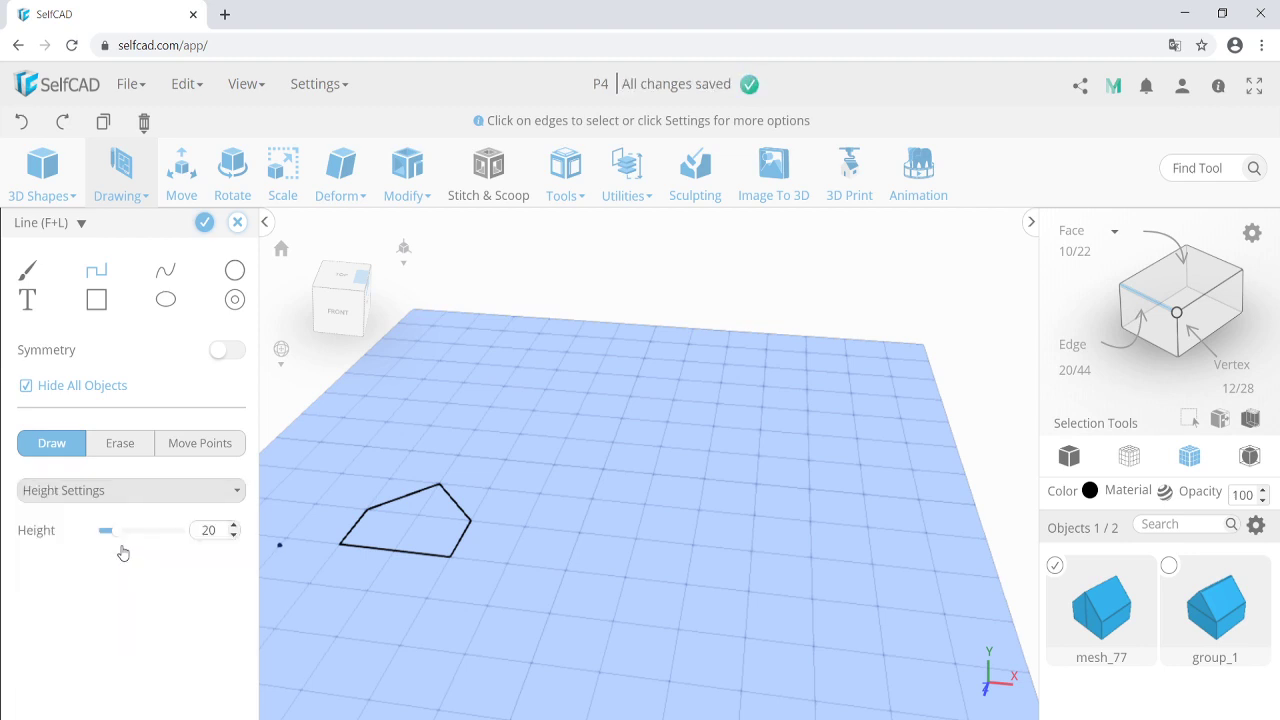
pyautogui.doubleClick(207, 530)
pyautogui.write('100')
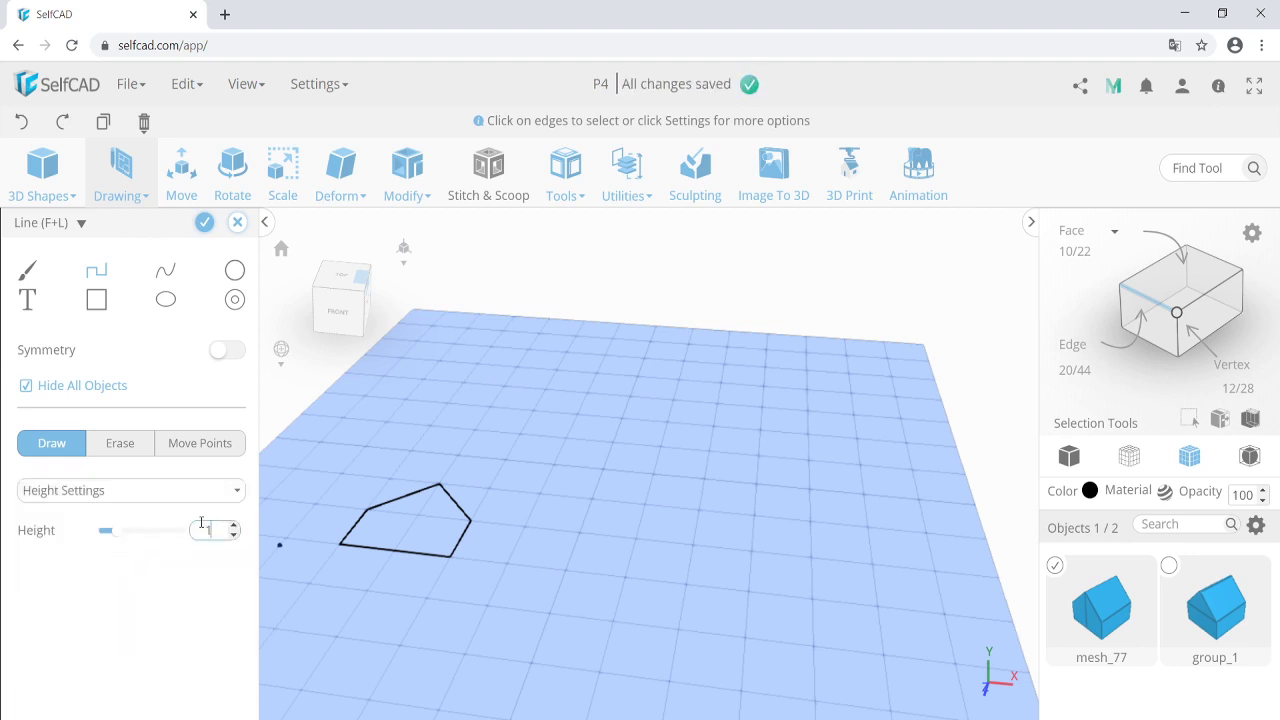
pyautogui.click(204, 222)
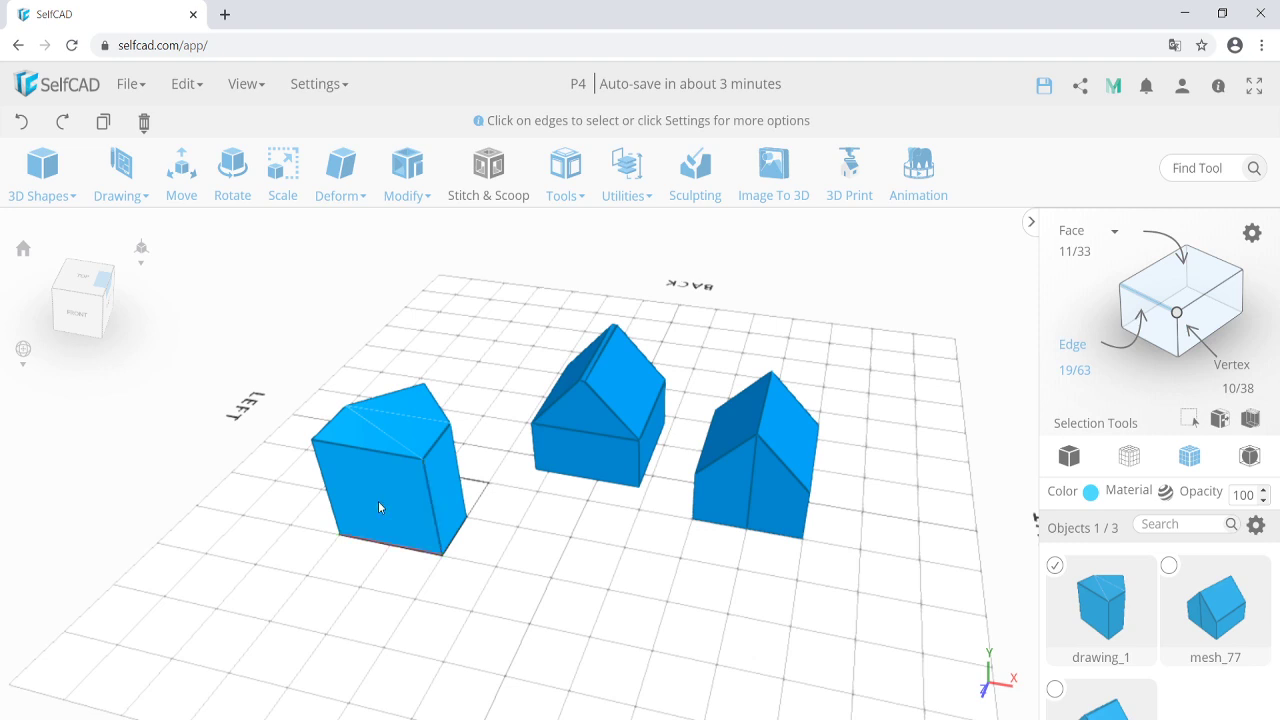
# Orbit around the three shapes and choose Deform > Rotate on drawing_1.
pyautogui.moveTo(368, 497); pyautogui.dragTo(385, 615, button='right')
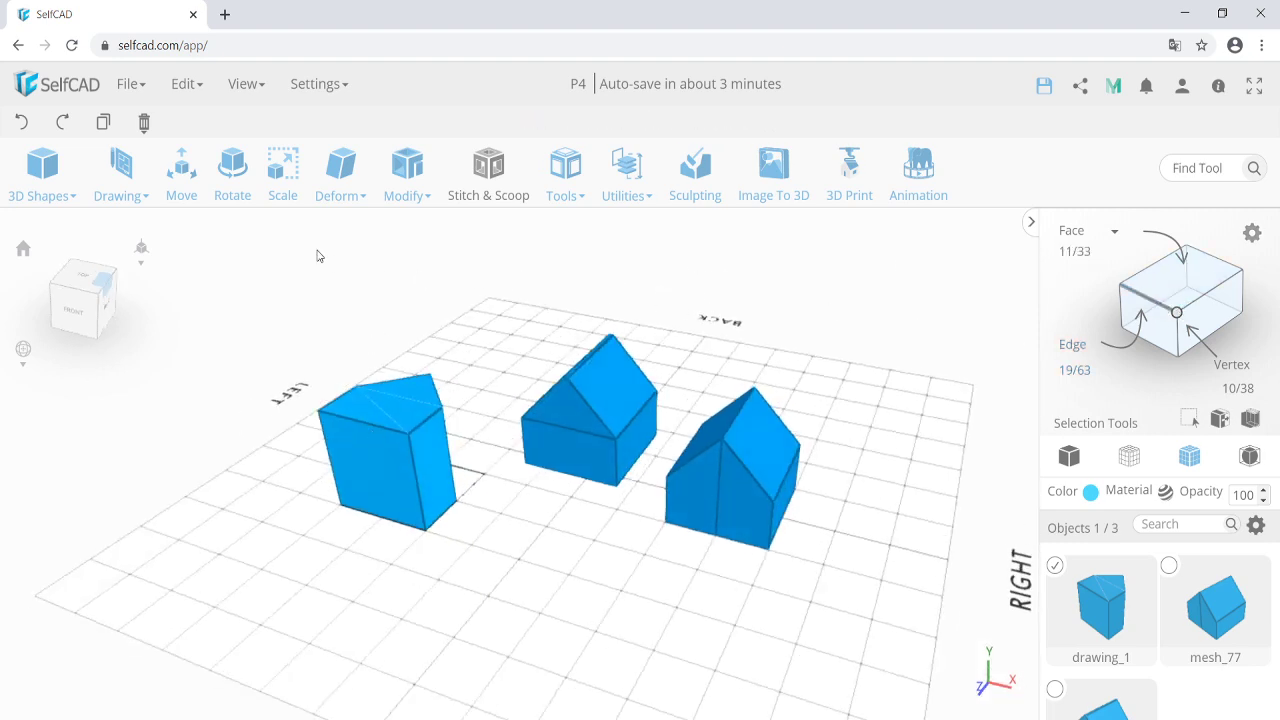
pyautogui.click(348, 178)
pyautogui.click(240, 185)
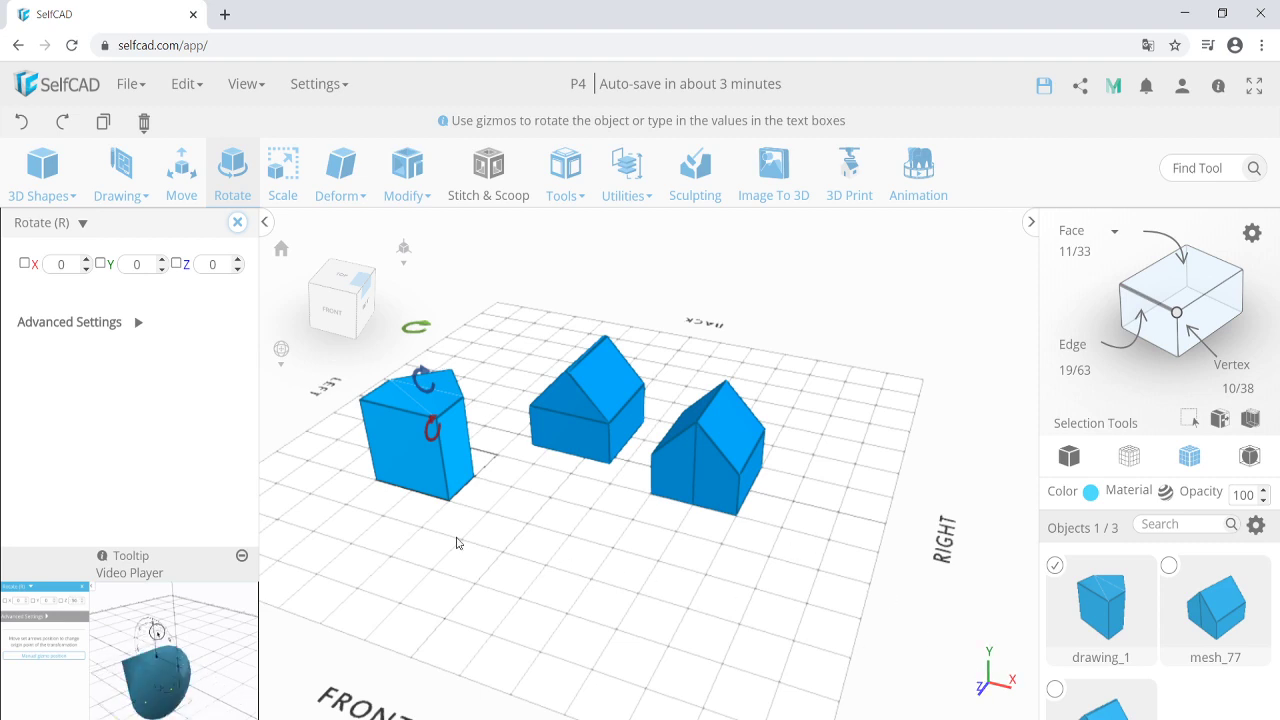
# Rotate drawing_1 to 270° about X, then add the right house to the selection.
pyautogui.moveTo(483, 577); pyautogui.dragTo(425, 583, button='right')
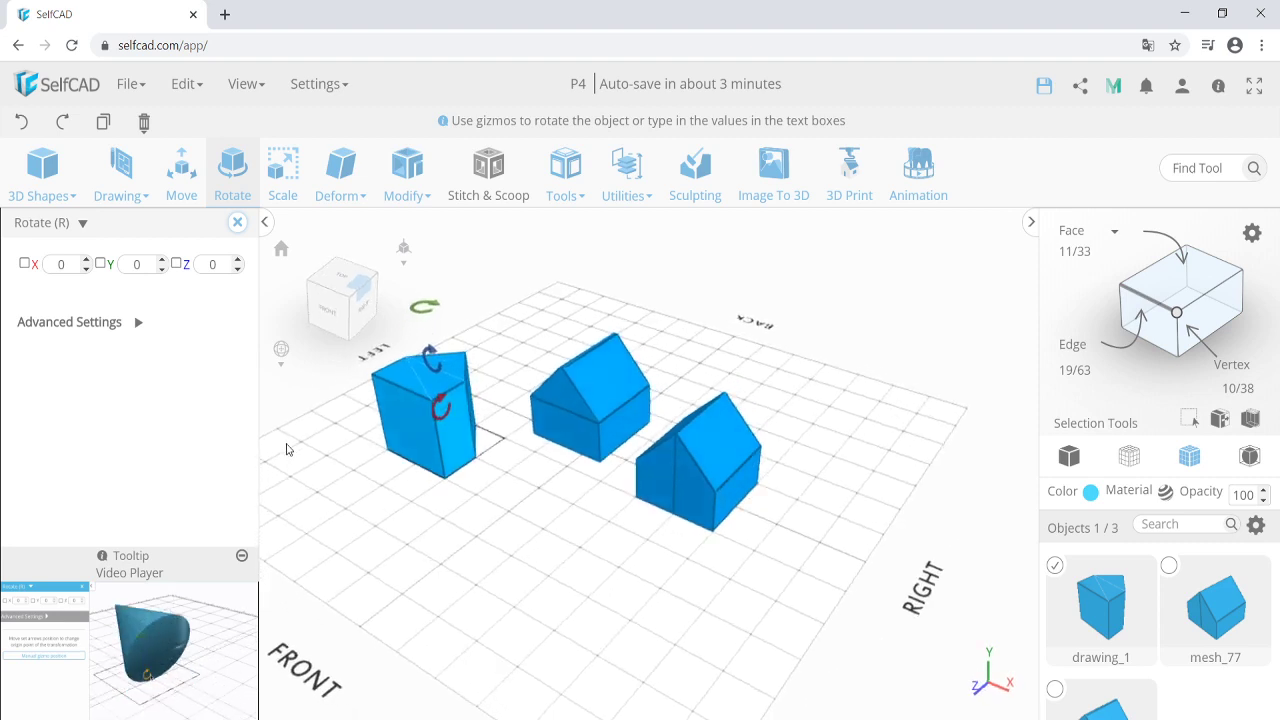
pyautogui.scroll(3, 288, 449)
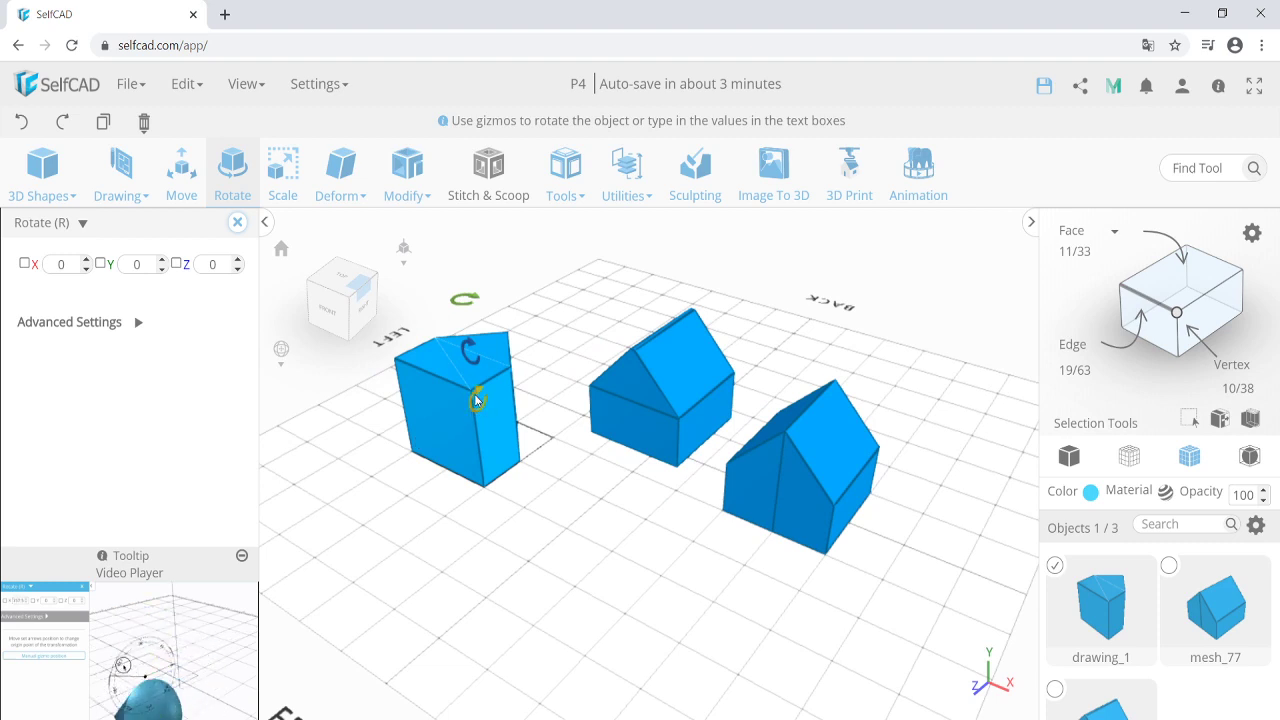
pyautogui.moveTo(476, 400); pyautogui.dragTo(498, 518)
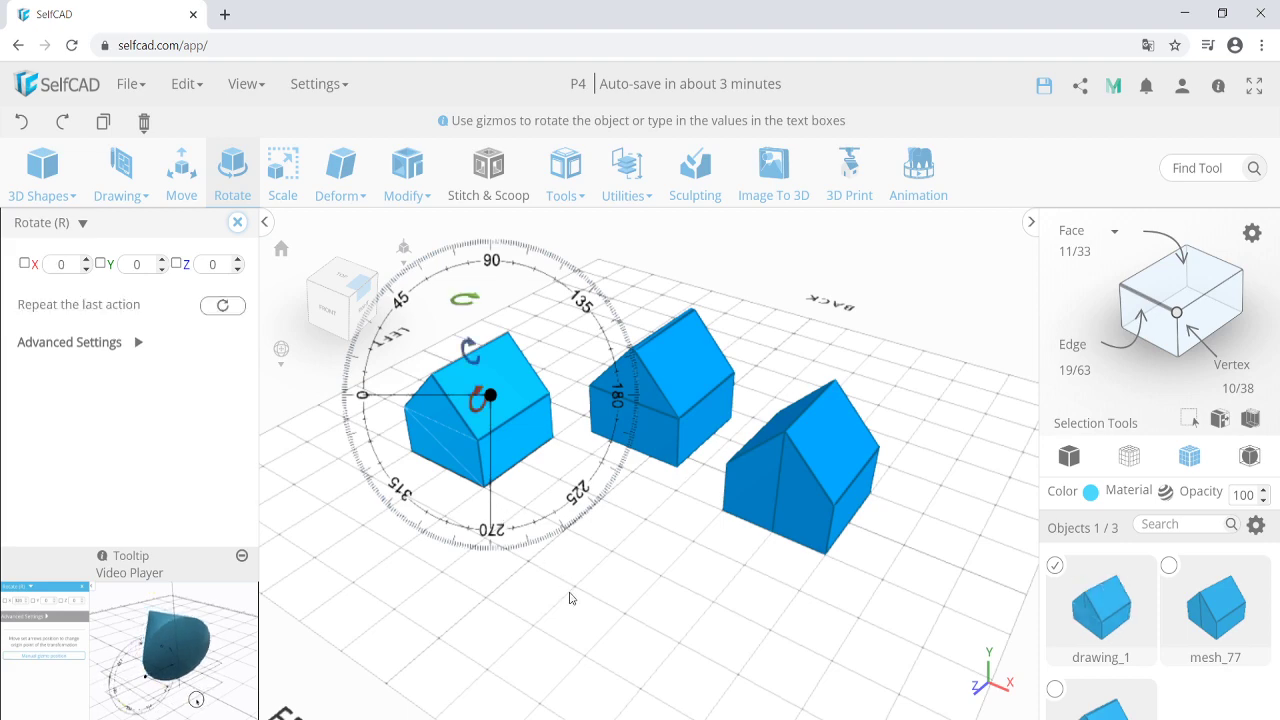
pyautogui.moveTo(571, 600); pyautogui.dragTo(660, 566, button='right')
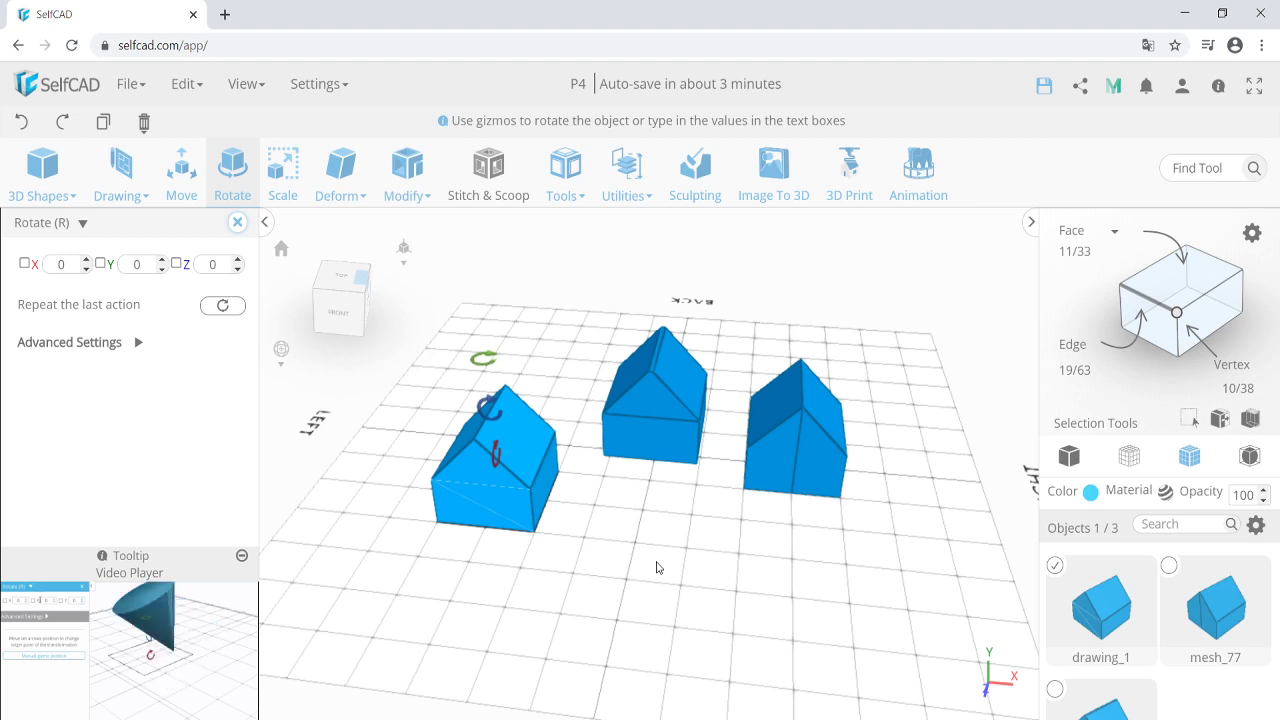
pyautogui.keyDown('shift'); pyautogui.click(775, 473); pyautogui.keyUp('shift')
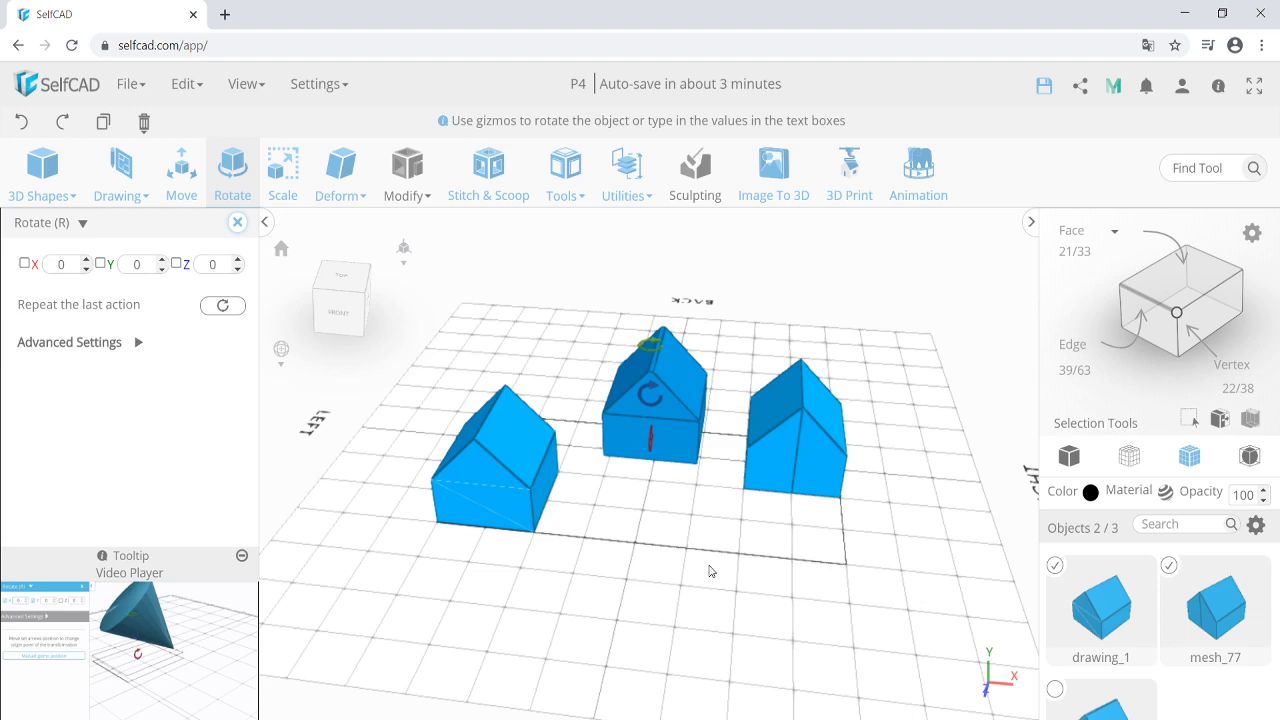
# Group the selected houses into group_1 with Ctrl+G and hide the group, leaving the grid empty.
pyautogui.hotkey('ctrl', 'g')
pyautogui.press('Return')
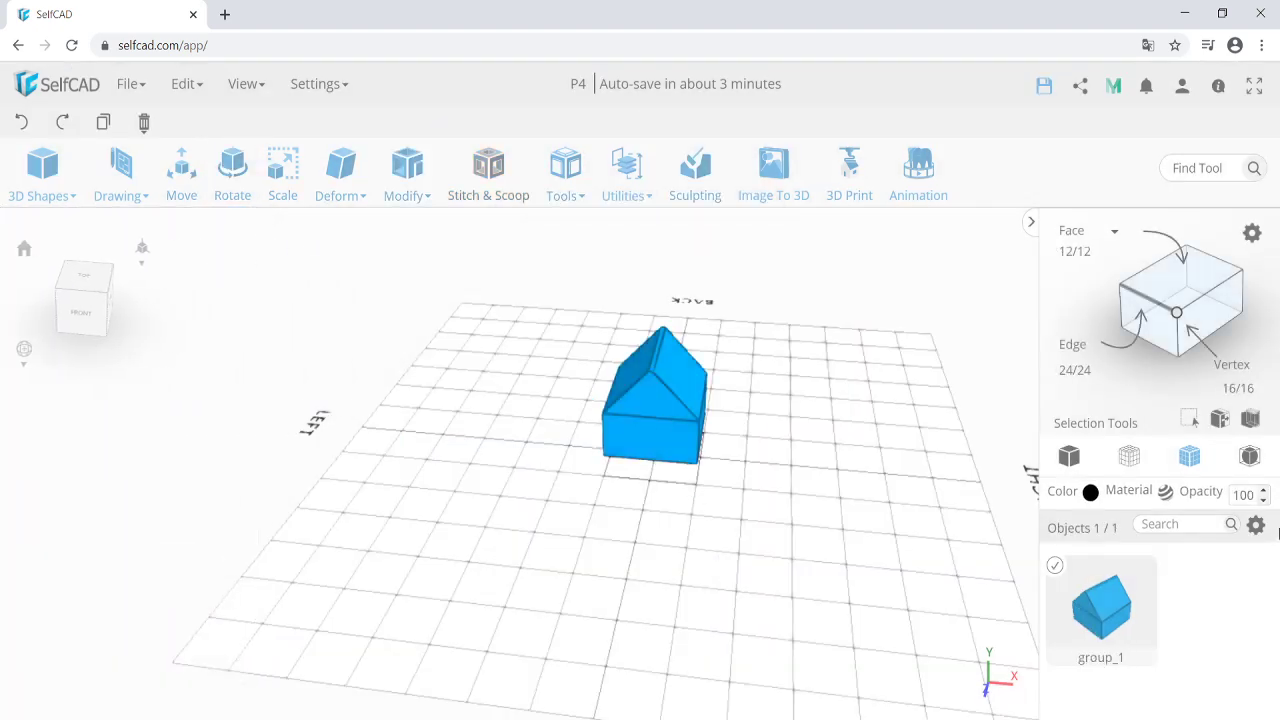
pyautogui.click(1256, 525)
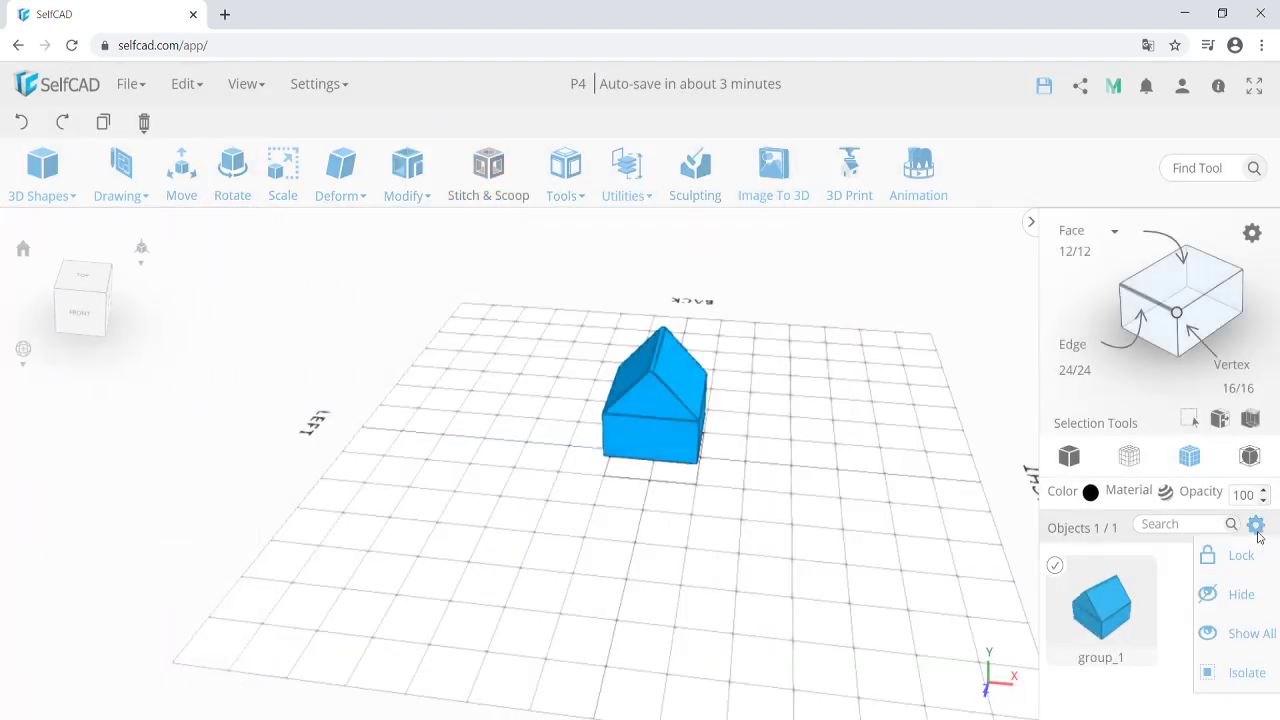
pyautogui.click(1238, 598)
pyautogui.moveTo(800, 643); pyautogui.dragTo(672, 594, button='right')
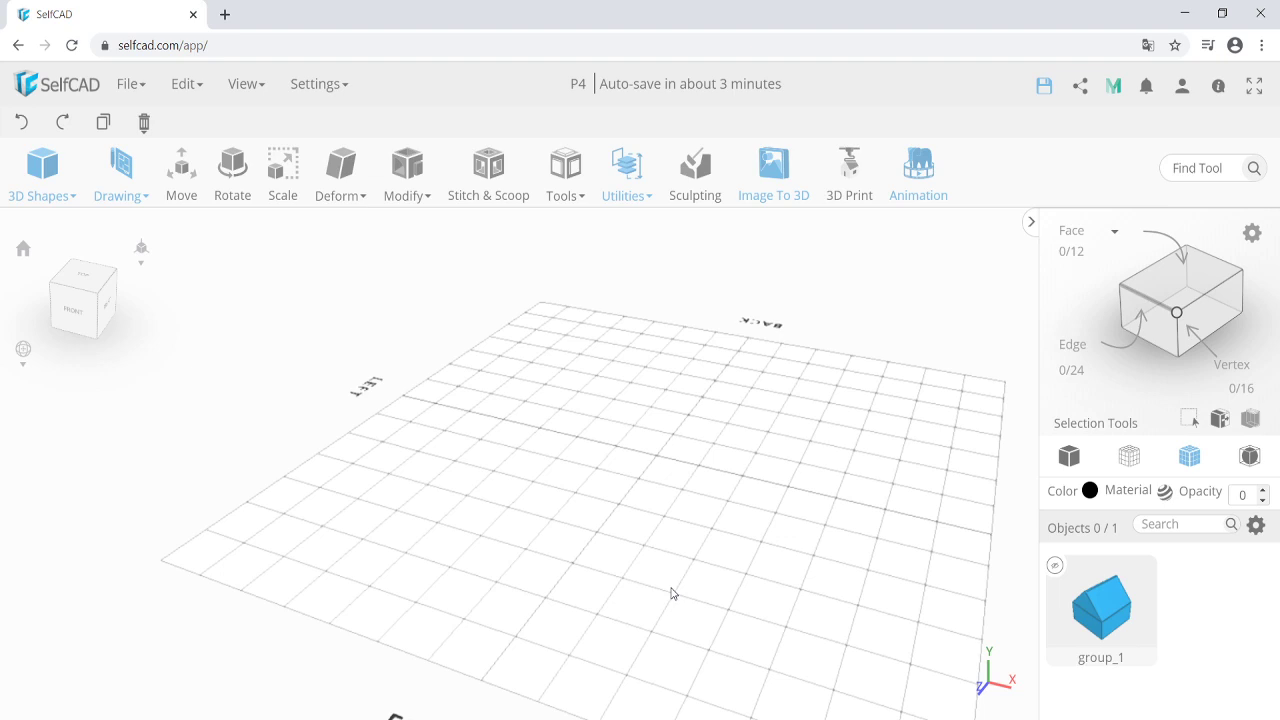
pyautogui.moveTo(680, 520); pyautogui.dragTo(697, 514, button='right')
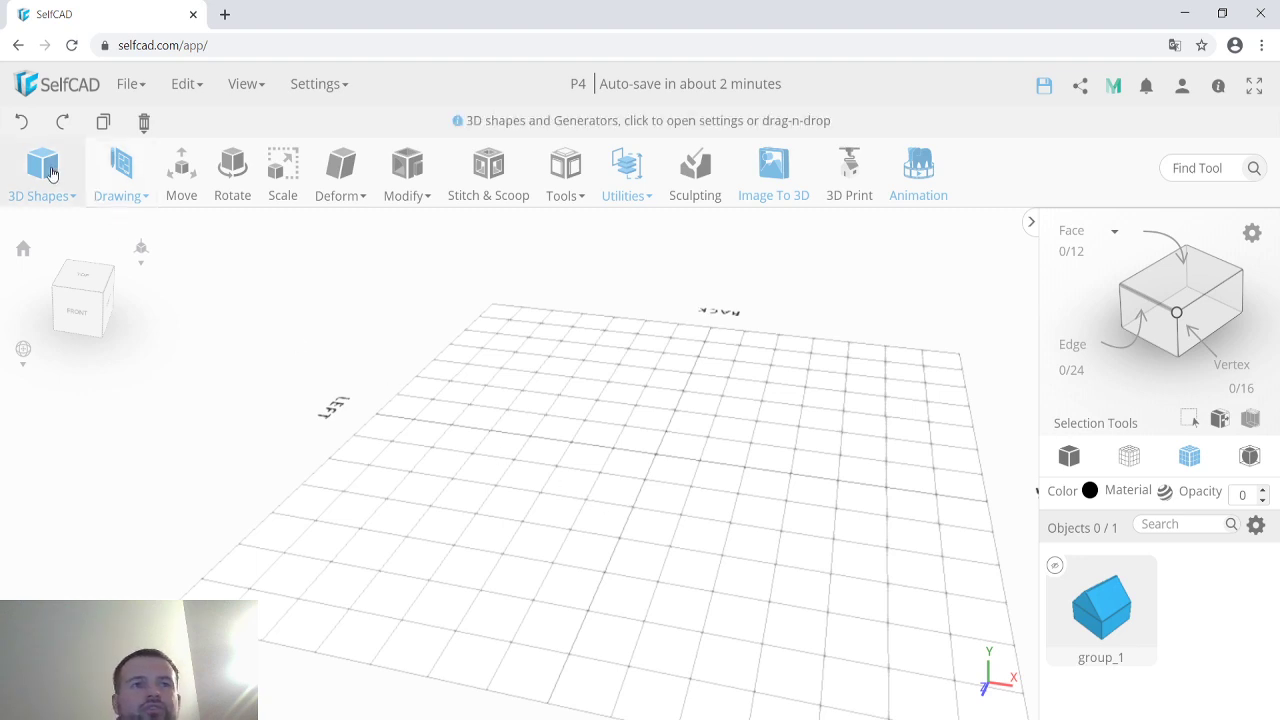
pyautogui.moveTo(42, 170)
pyautogui.moveTo(51, 232); pyautogui.dragTo(529, 533)
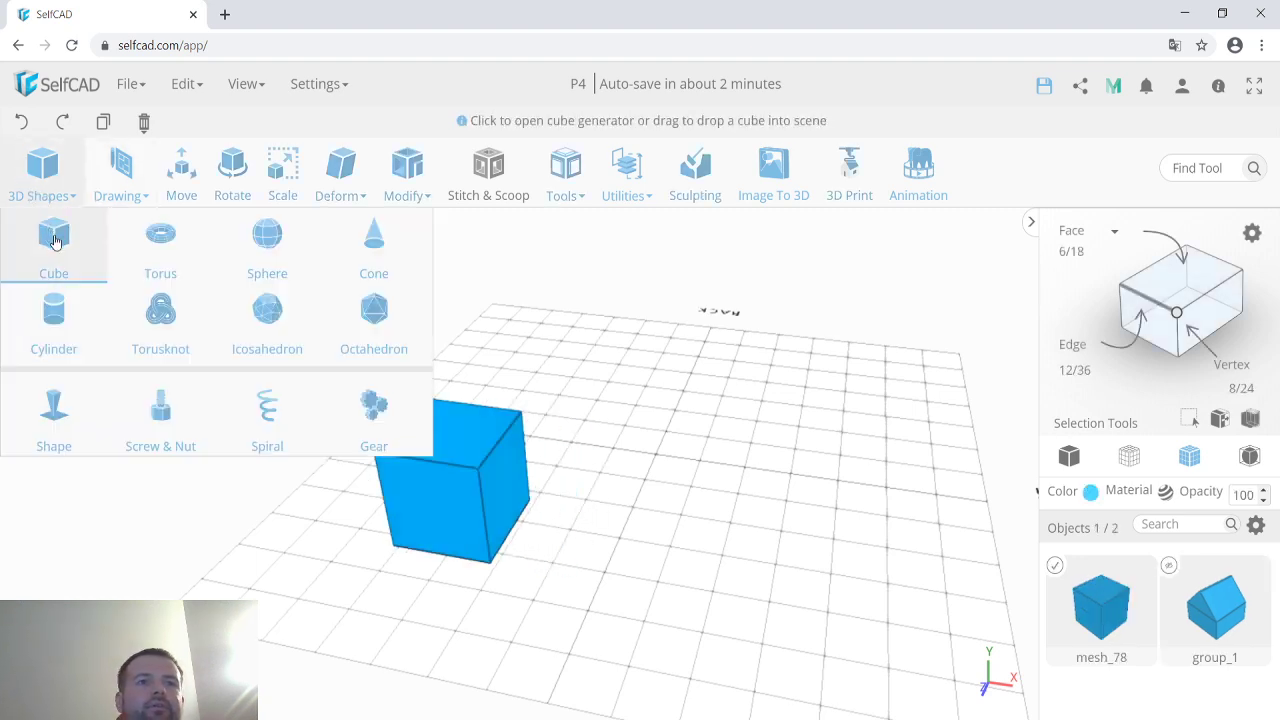
pyautogui.moveTo(51, 232); pyautogui.dragTo(500, 572)
pyautogui.keyDown('shift'); pyautogui.click(404, 452); pyautogui.keyUp('shift')
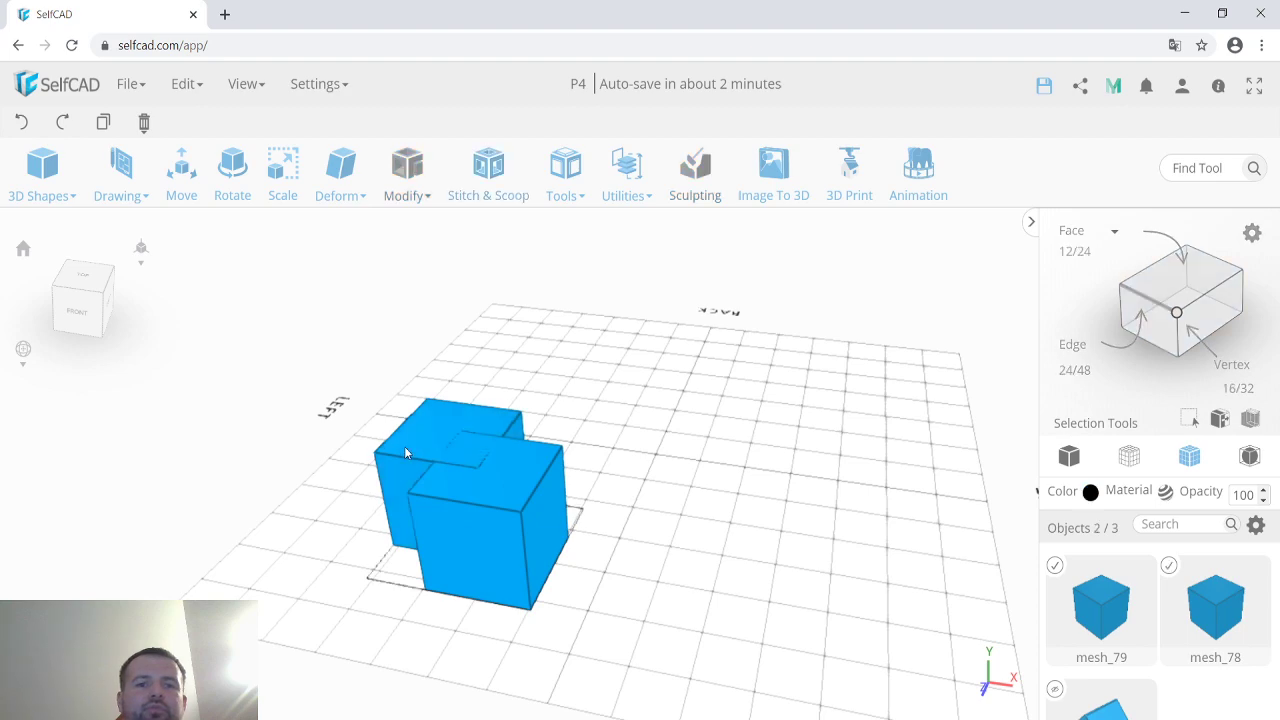
pyautogui.hotkey('ctrl', 'g')
pyautogui.moveTo(186, 84)
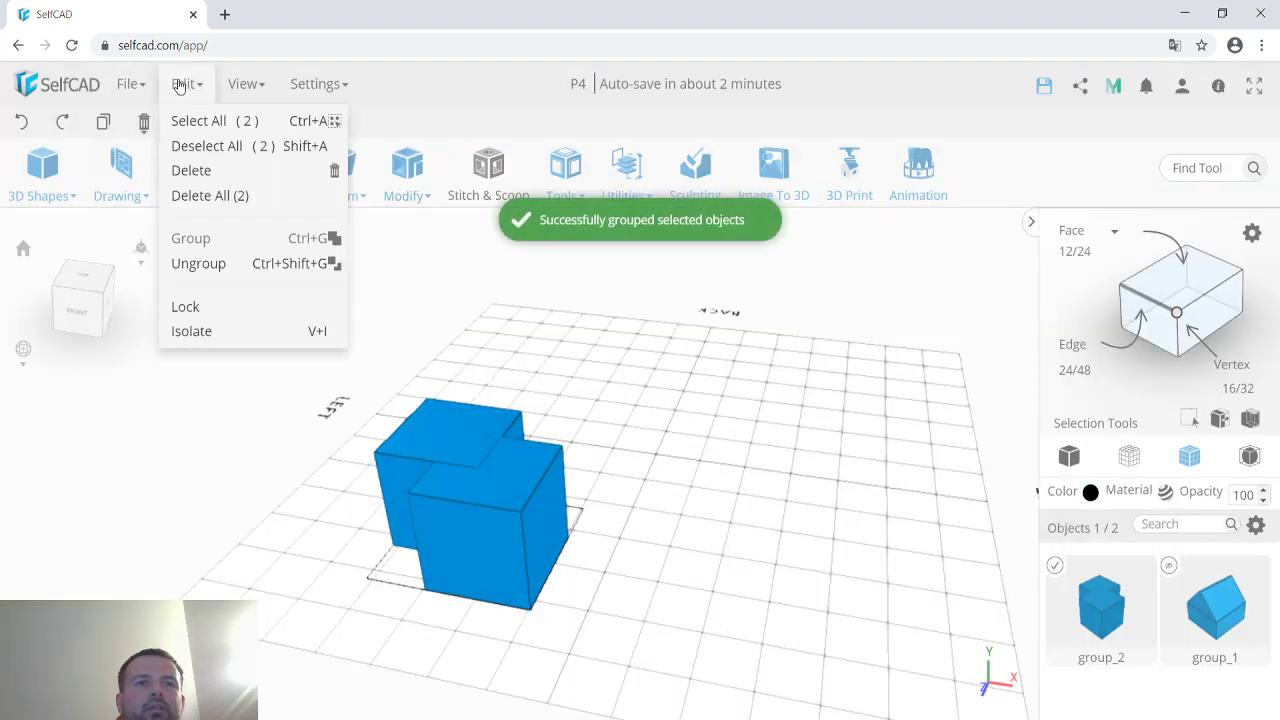
pyautogui.click(250, 263)
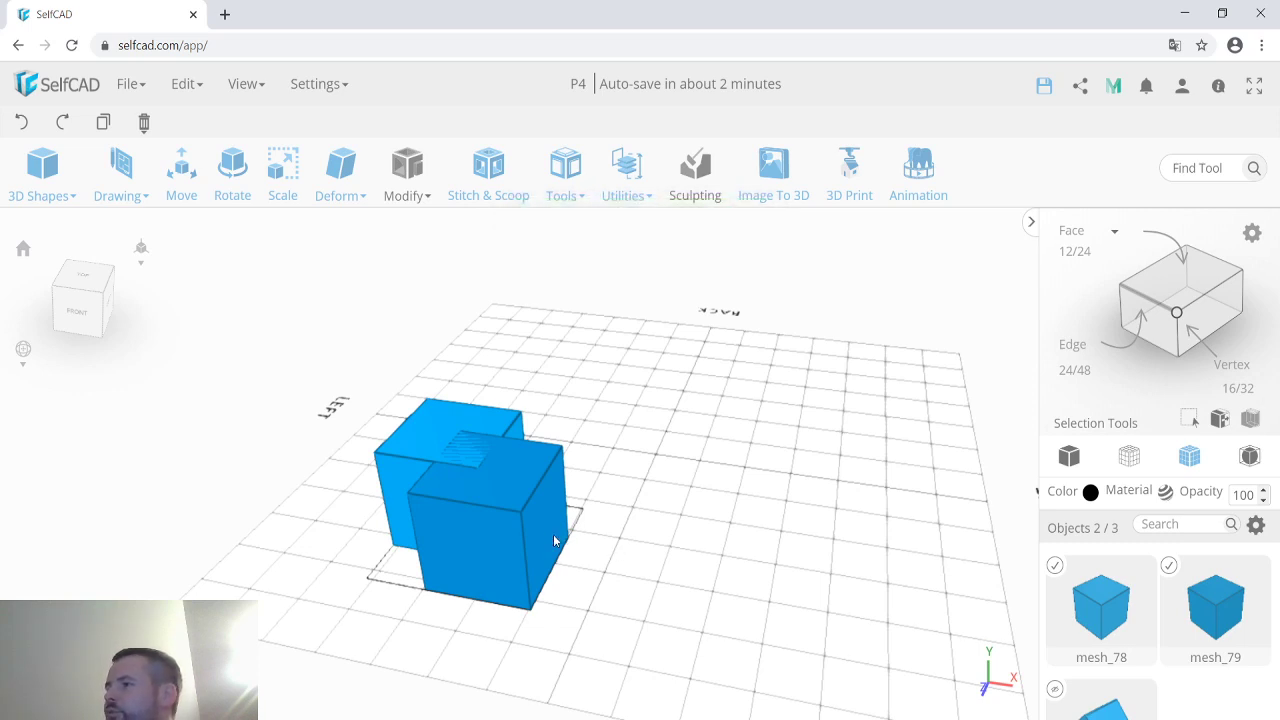
pyautogui.click(498, 516)
pyautogui.click(501, 518)
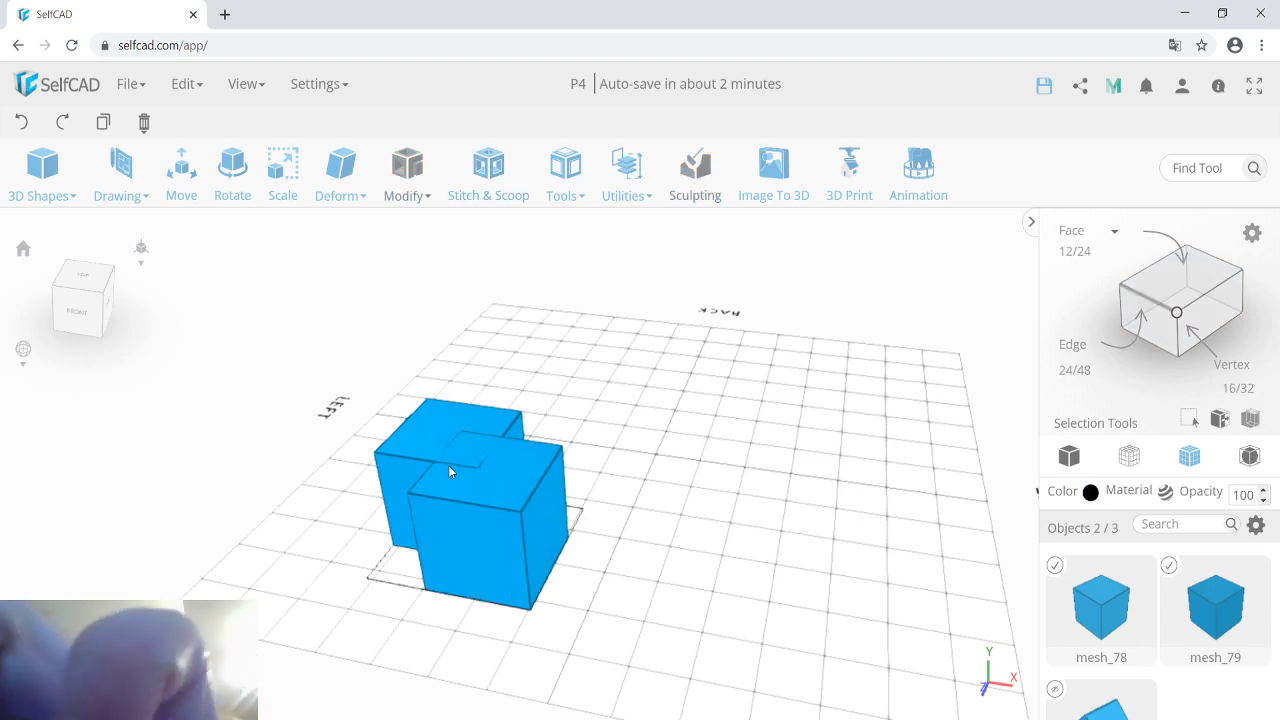
pyautogui.press('Delete')
pyautogui.press('Return')
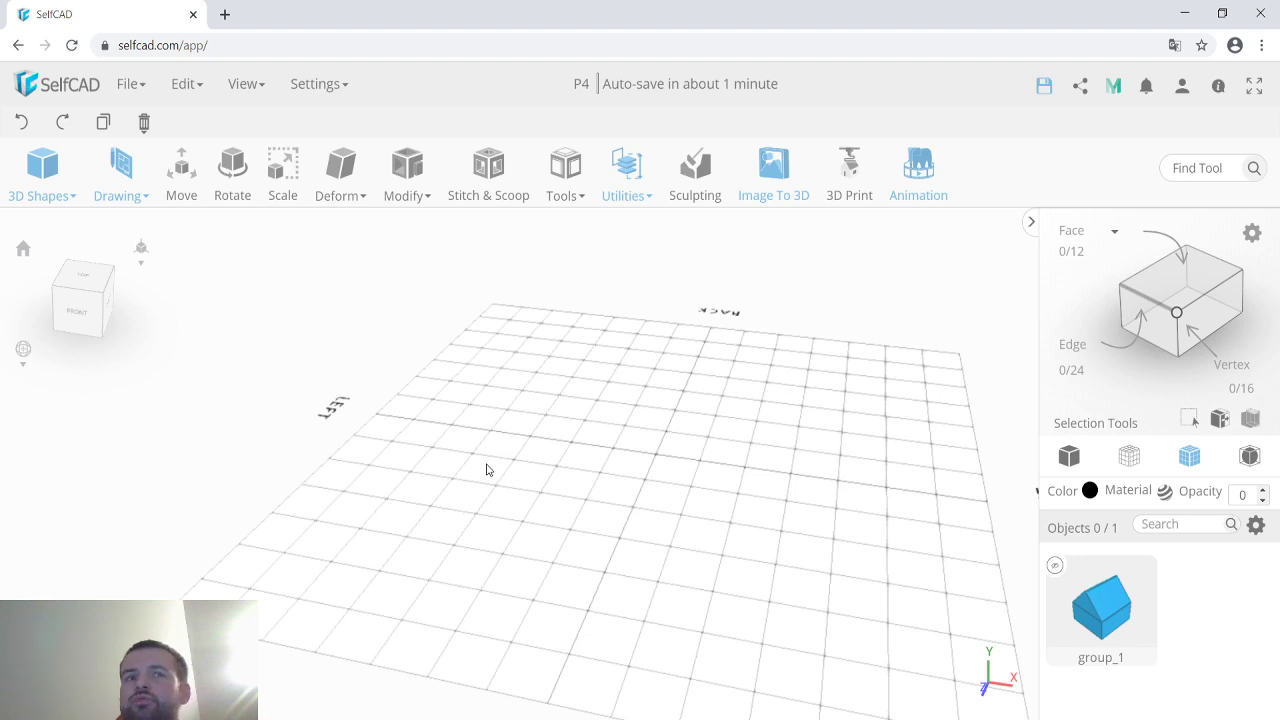
pyautogui.moveTo(43, 190)
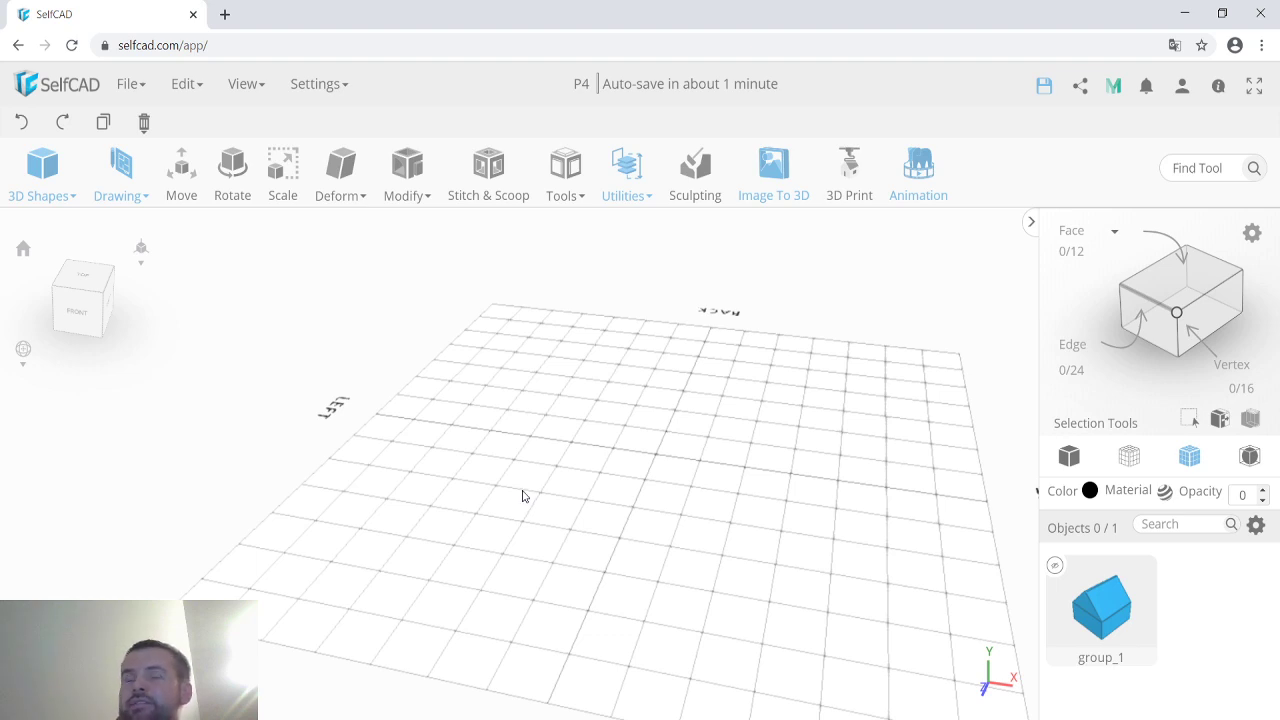
pyautogui.moveTo(51, 229); pyautogui.dragTo(494, 600)
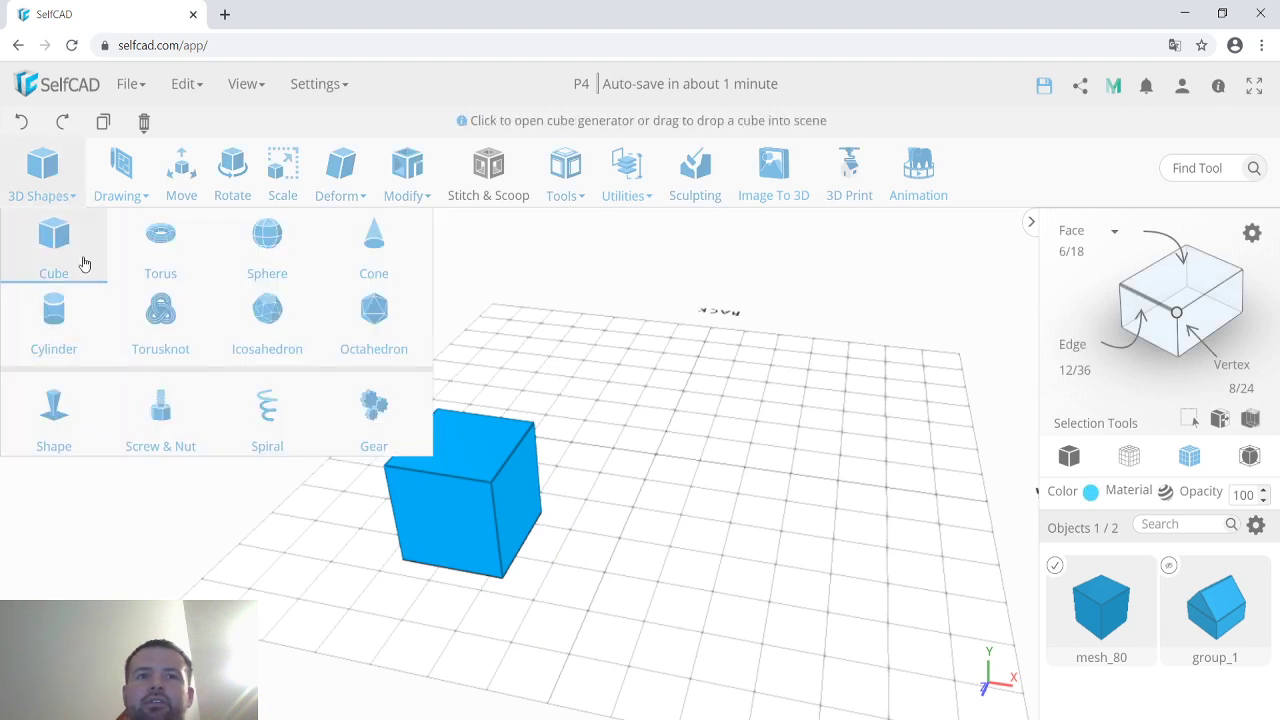
pyautogui.moveTo(86, 263); pyautogui.dragTo(532, 523)
pyautogui.click(489, 489)
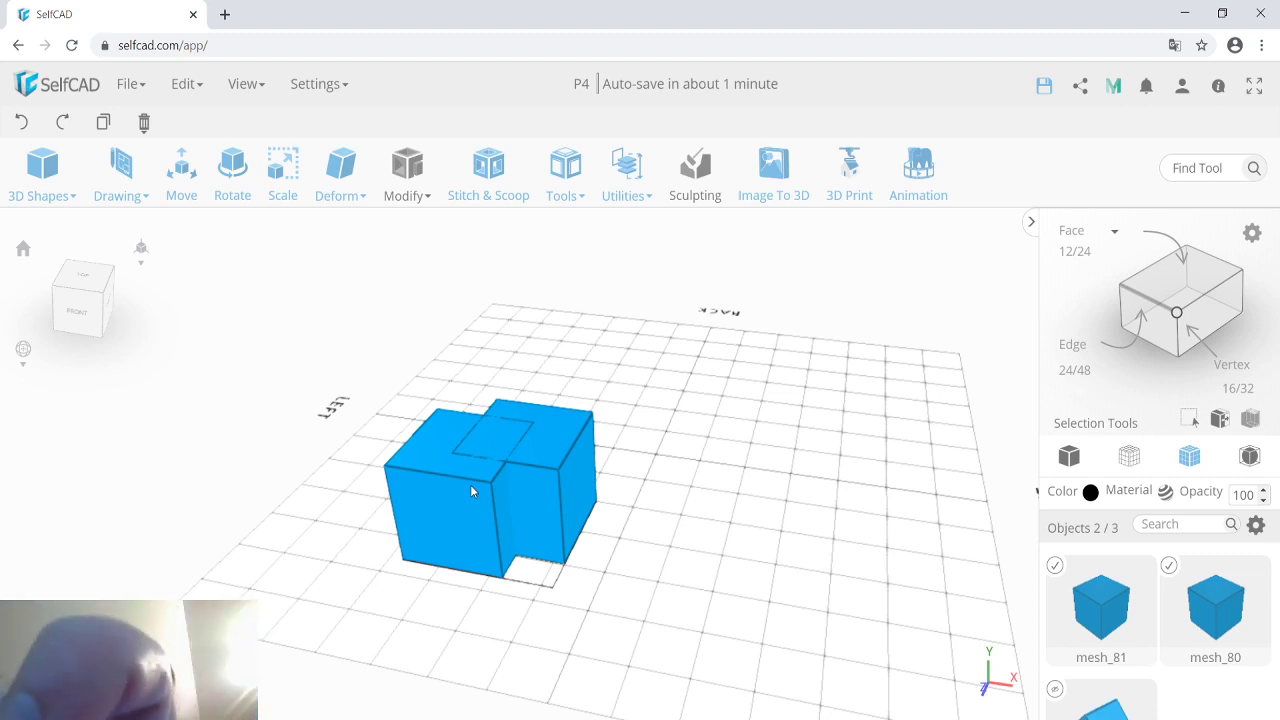
pyautogui.press('Delete')
pyautogui.press('Return')
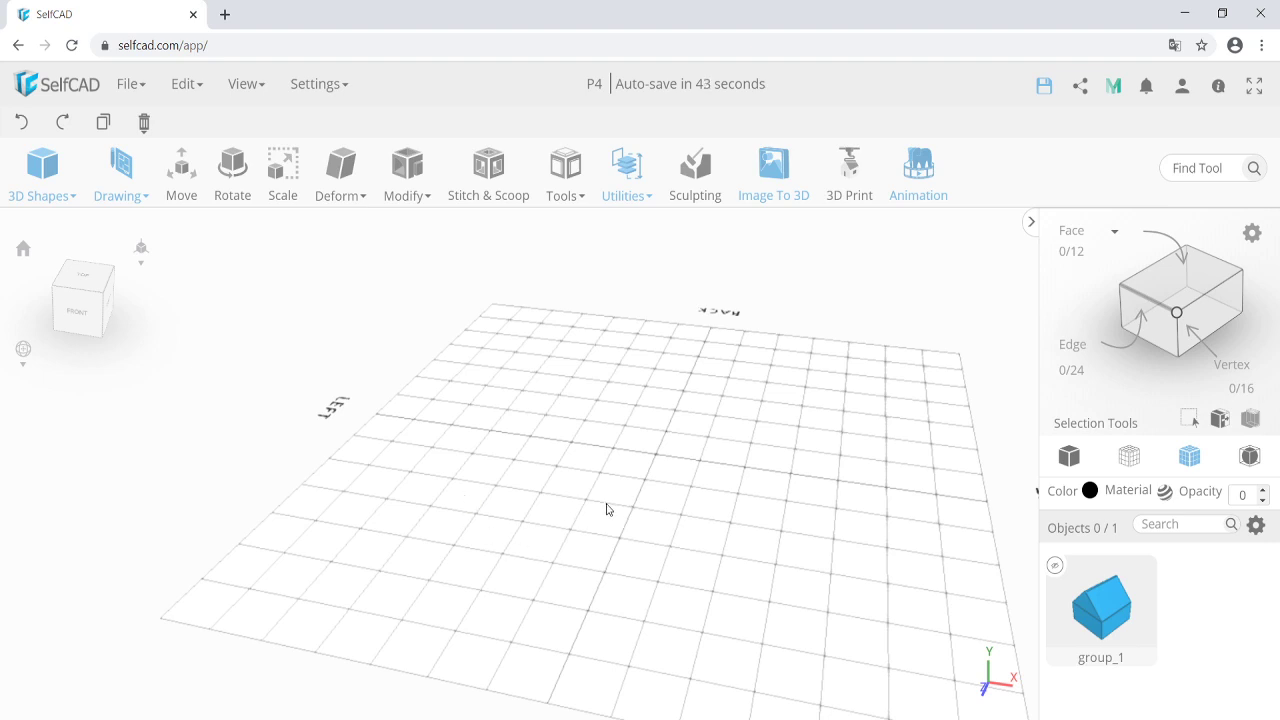
# Orbit the empty grid slightly and open the Drawing dropdown in the toolbar.
pyautogui.moveTo(662, 524); pyautogui.dragTo(634, 531)
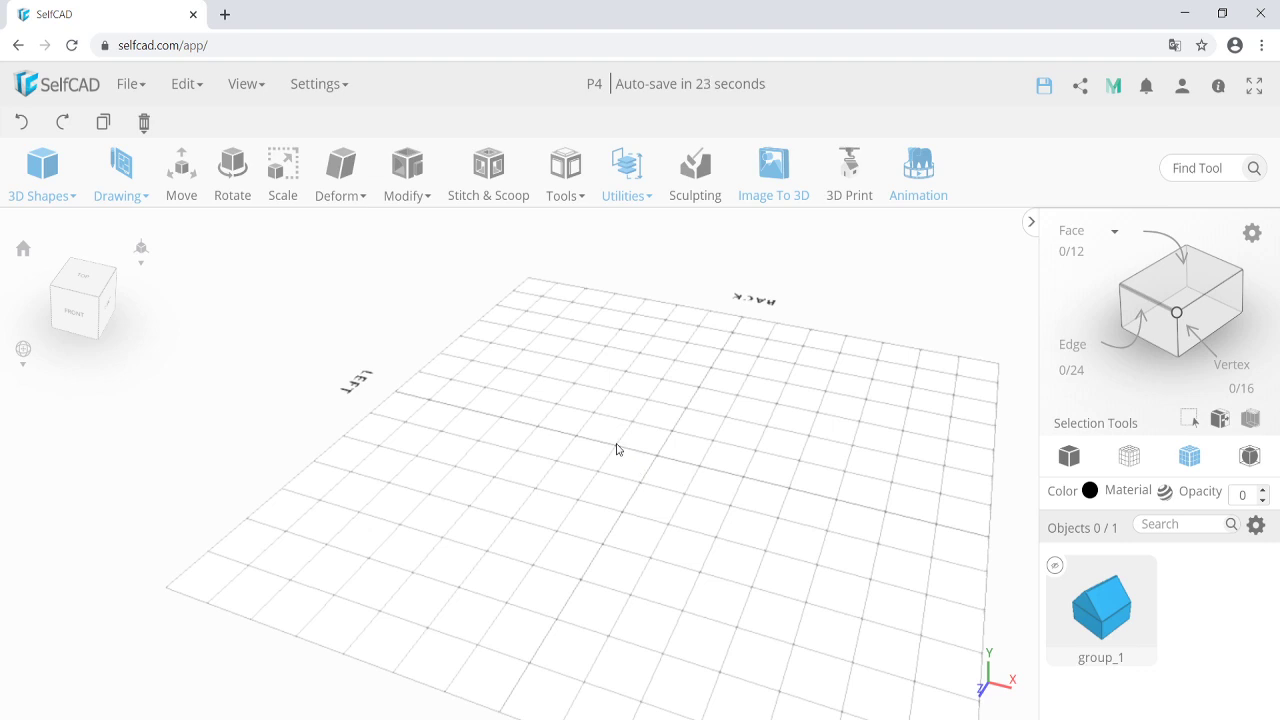
pyautogui.click(121, 190)
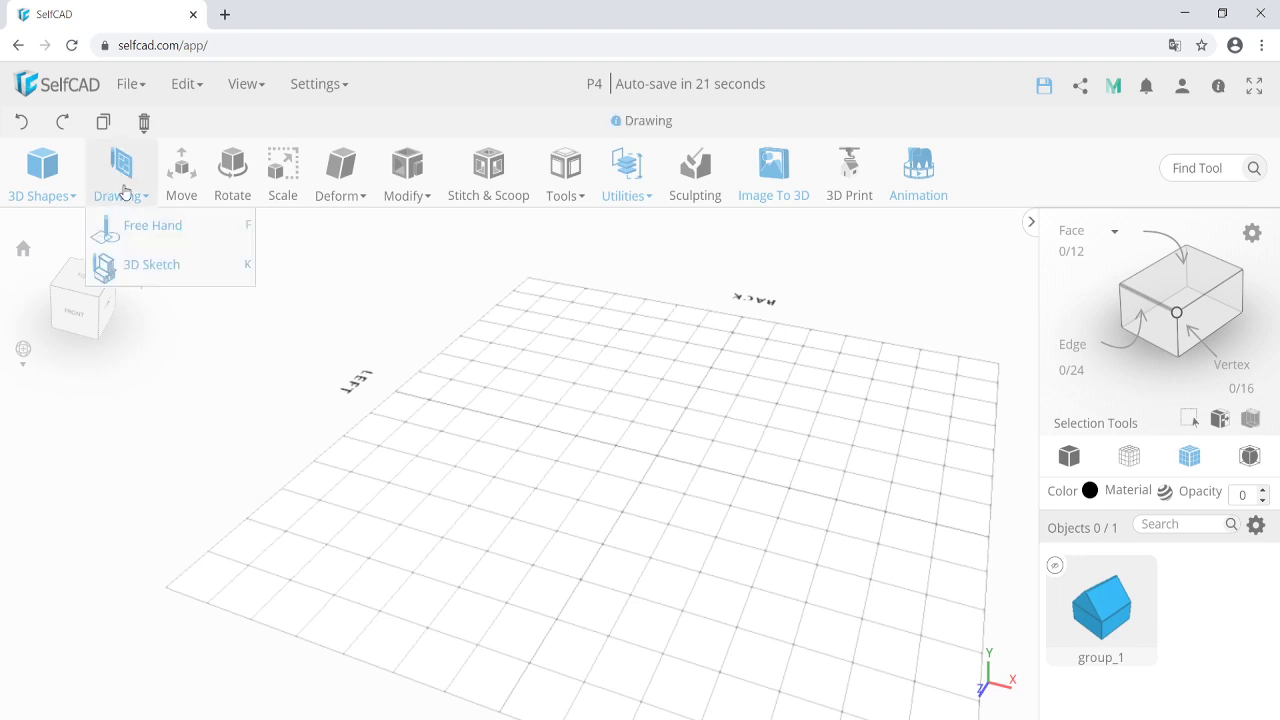
# Draw an 8-edged Free Hand circle at grid centre and finish it as a solid octagon, drawing_2.
pyautogui.click(163, 244)
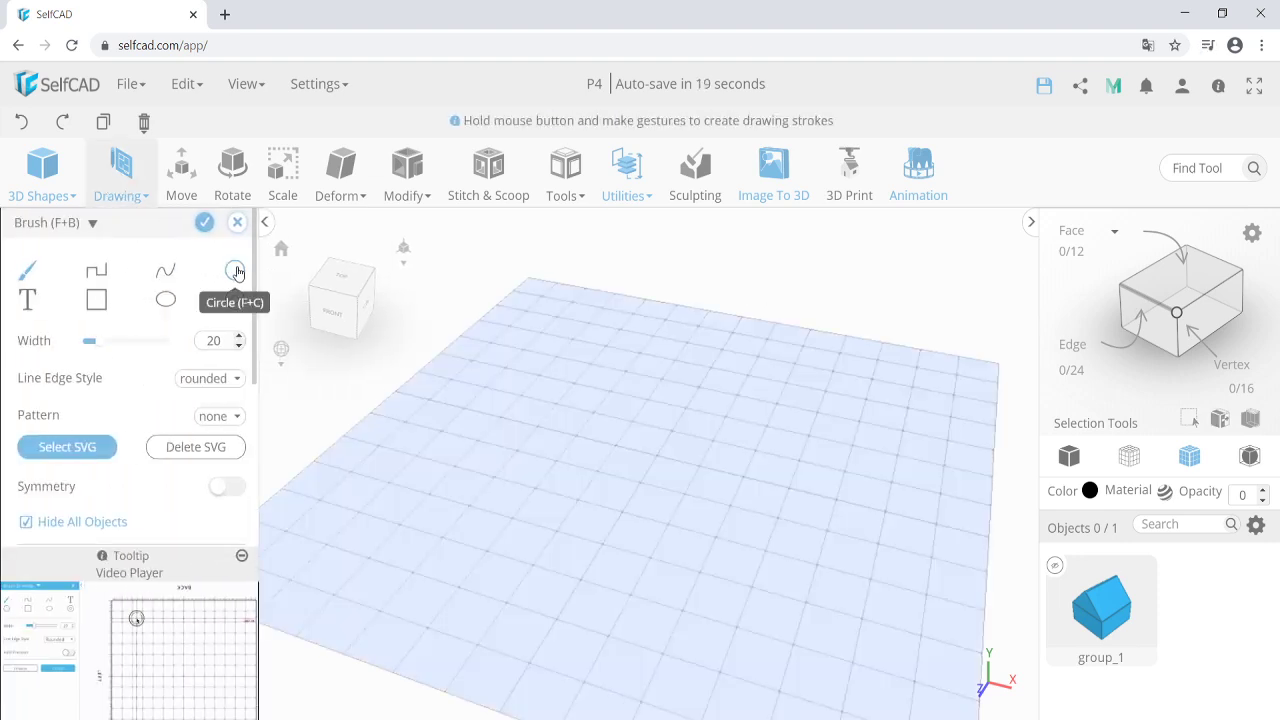
pyautogui.click(235, 271)
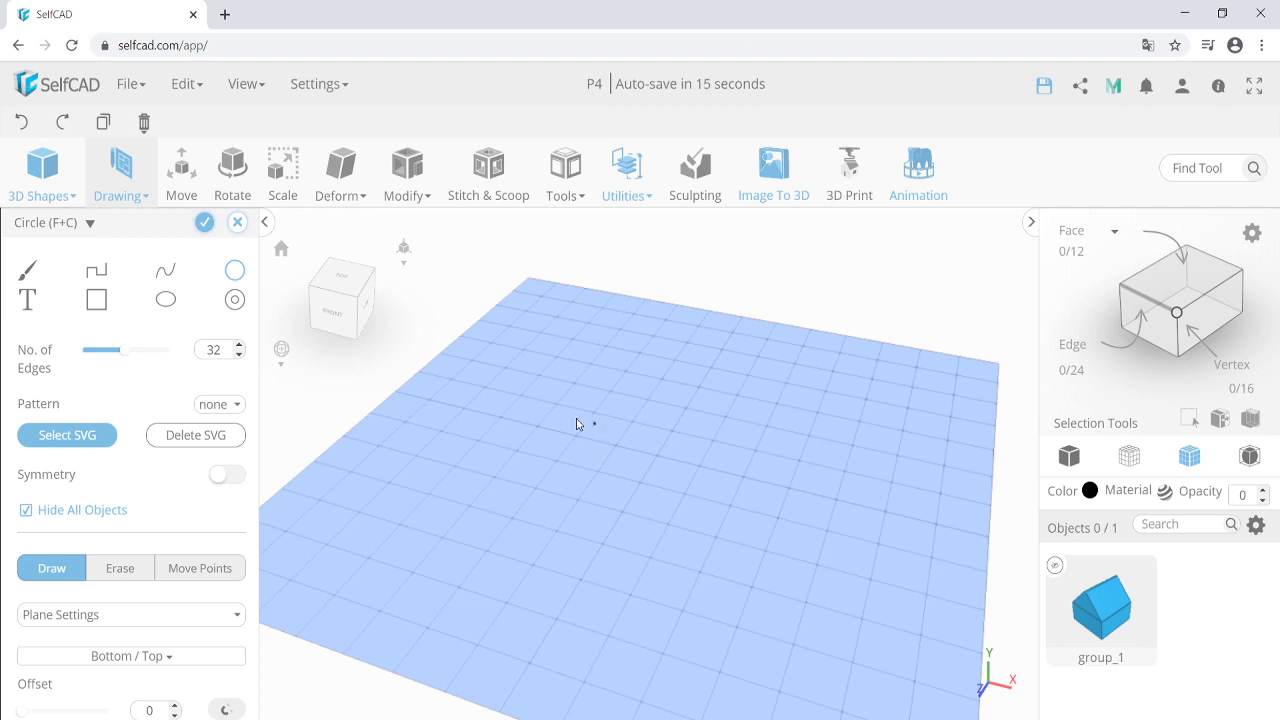
pyautogui.doubleClick(211, 353)
pyautogui.write('8')
pyautogui.moveTo(656, 460); pyautogui.dragTo(697, 474)
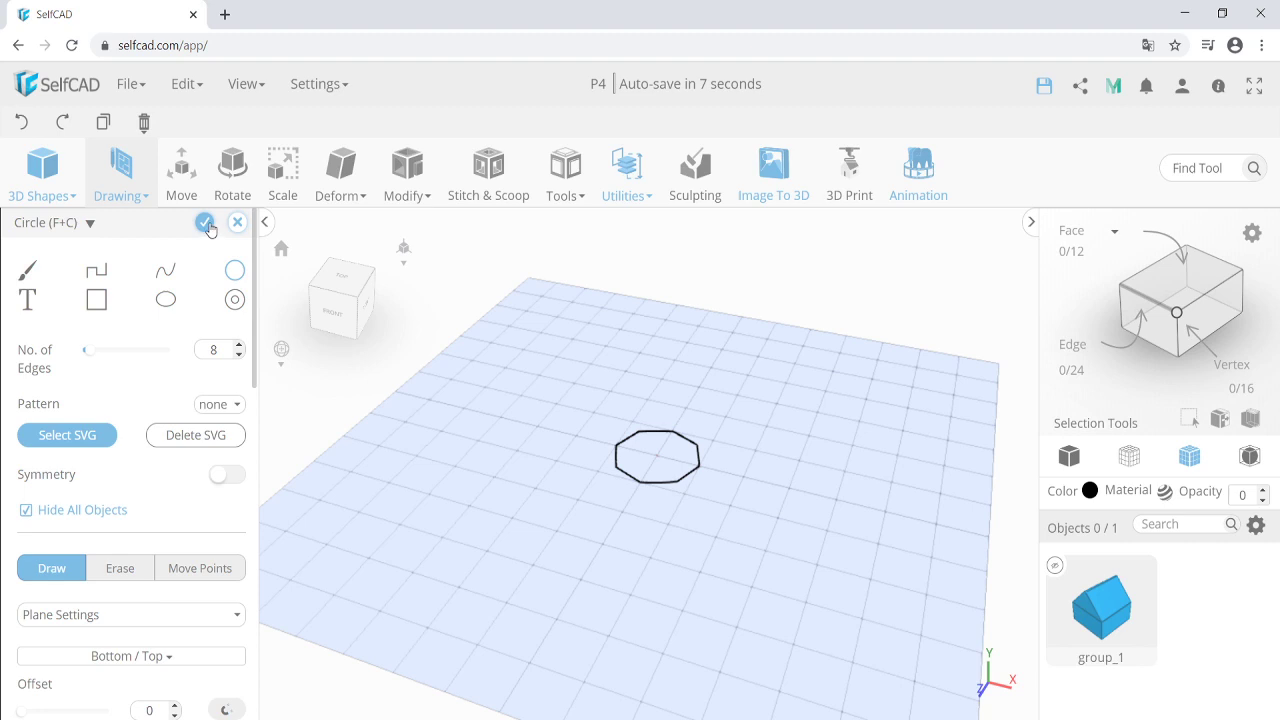
pyautogui.click(205, 223)
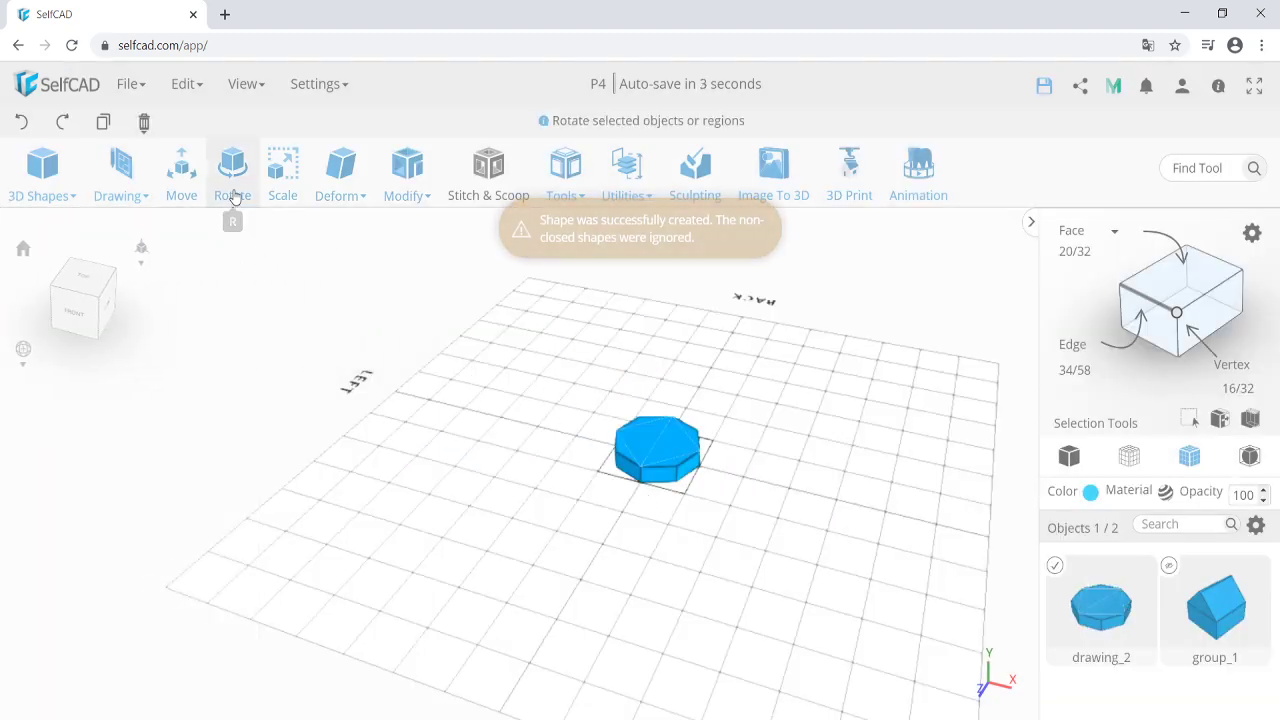
# Scale the octagon to Y 10 and set its Y position to 0.
pyautogui.click(284, 188)
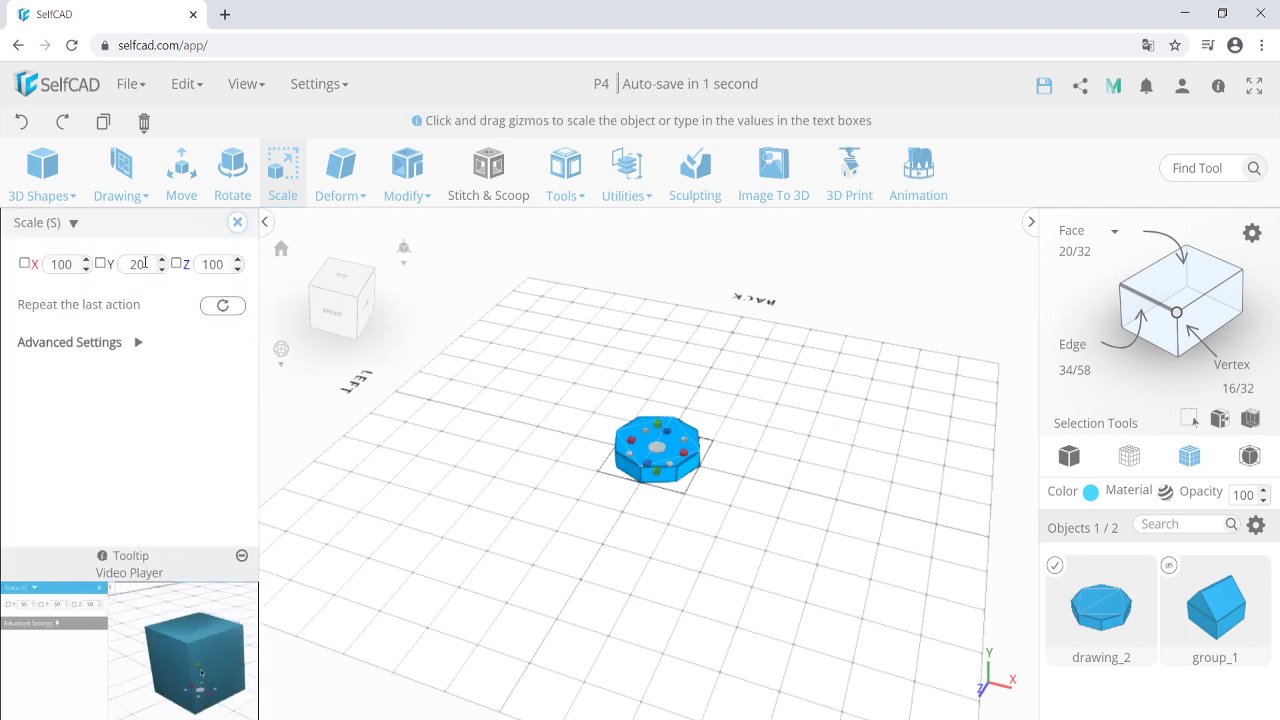
pyautogui.doubleClick(144, 263)
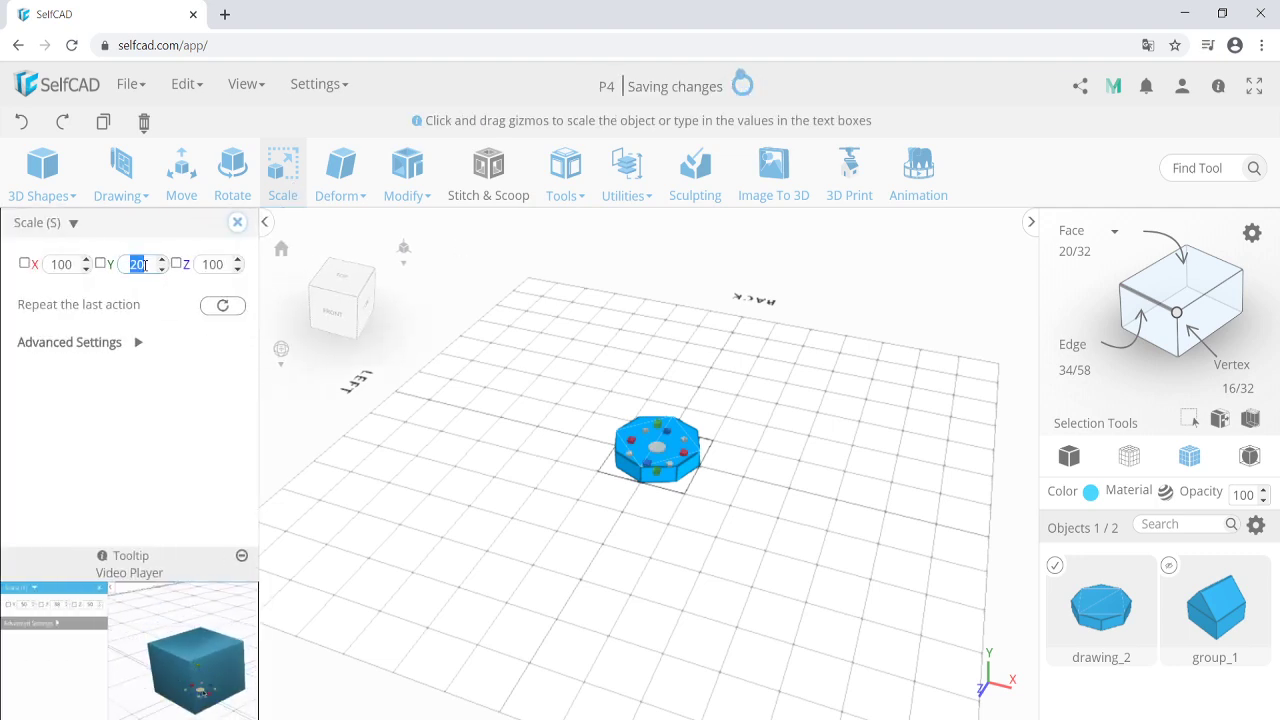
pyautogui.write('10')
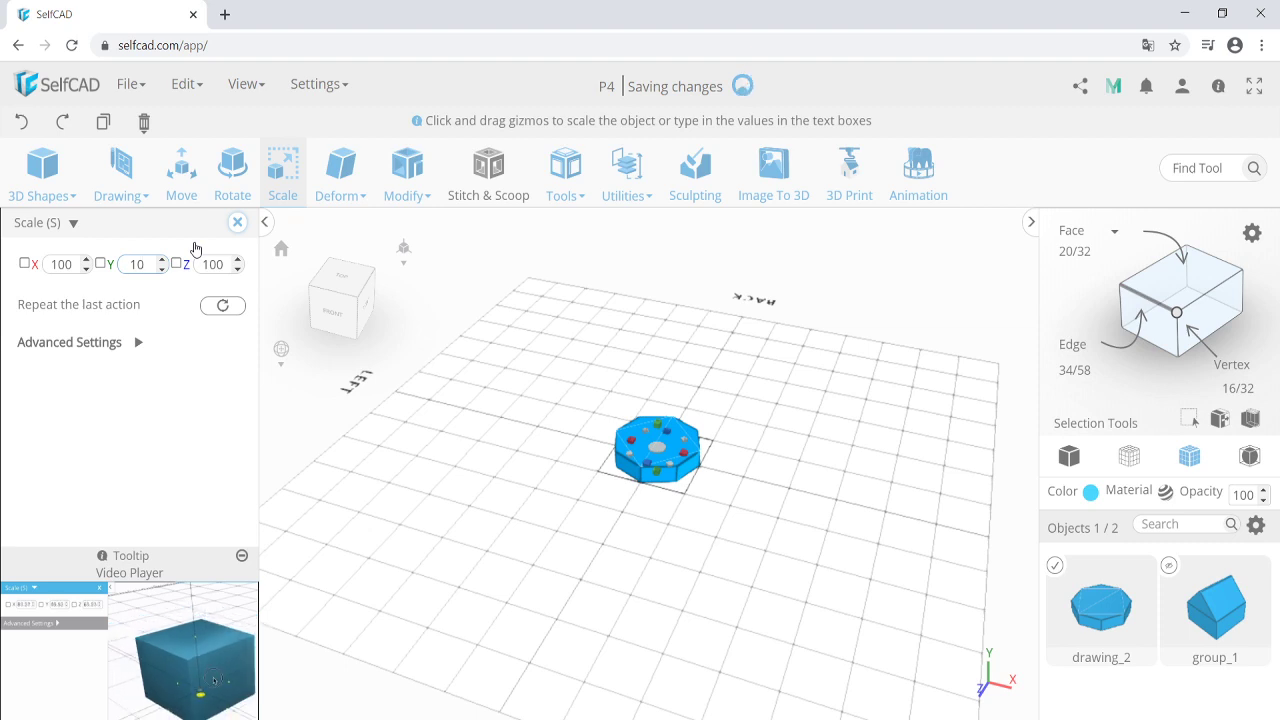
pyautogui.click(237, 222)
pyautogui.click(181, 182)
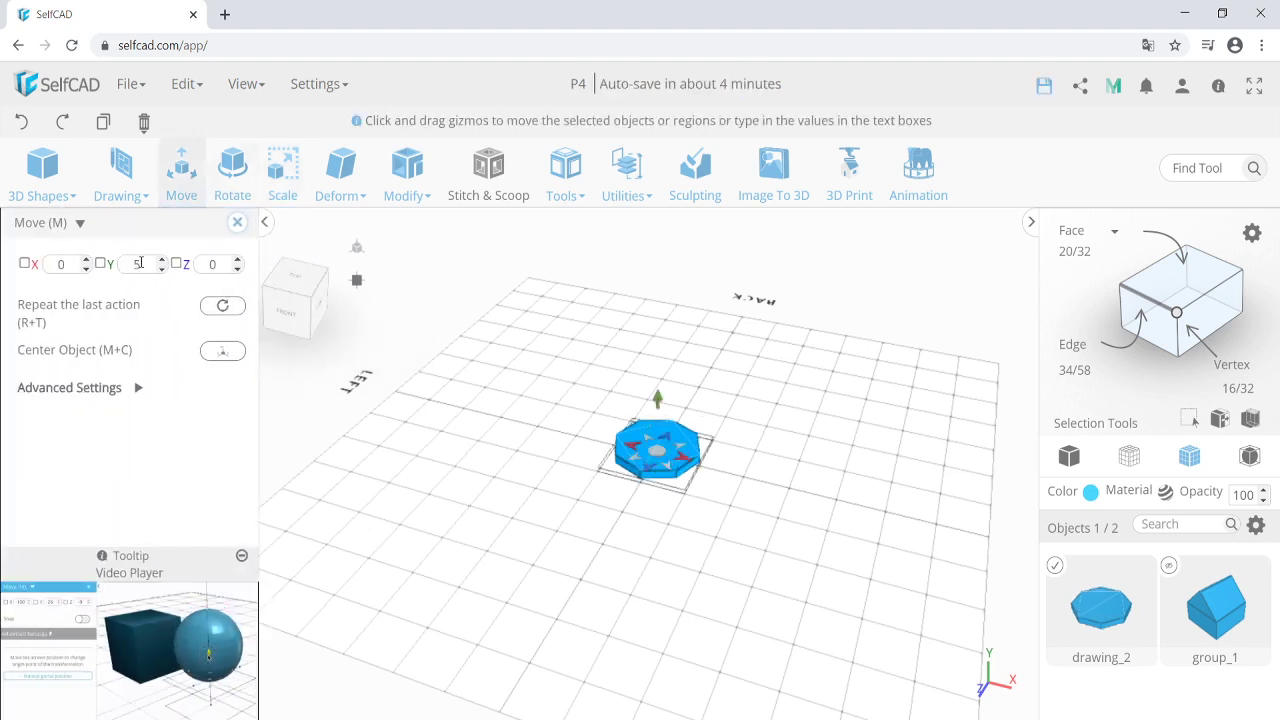
pyautogui.doubleClick(141, 263)
pyautogui.write('0')
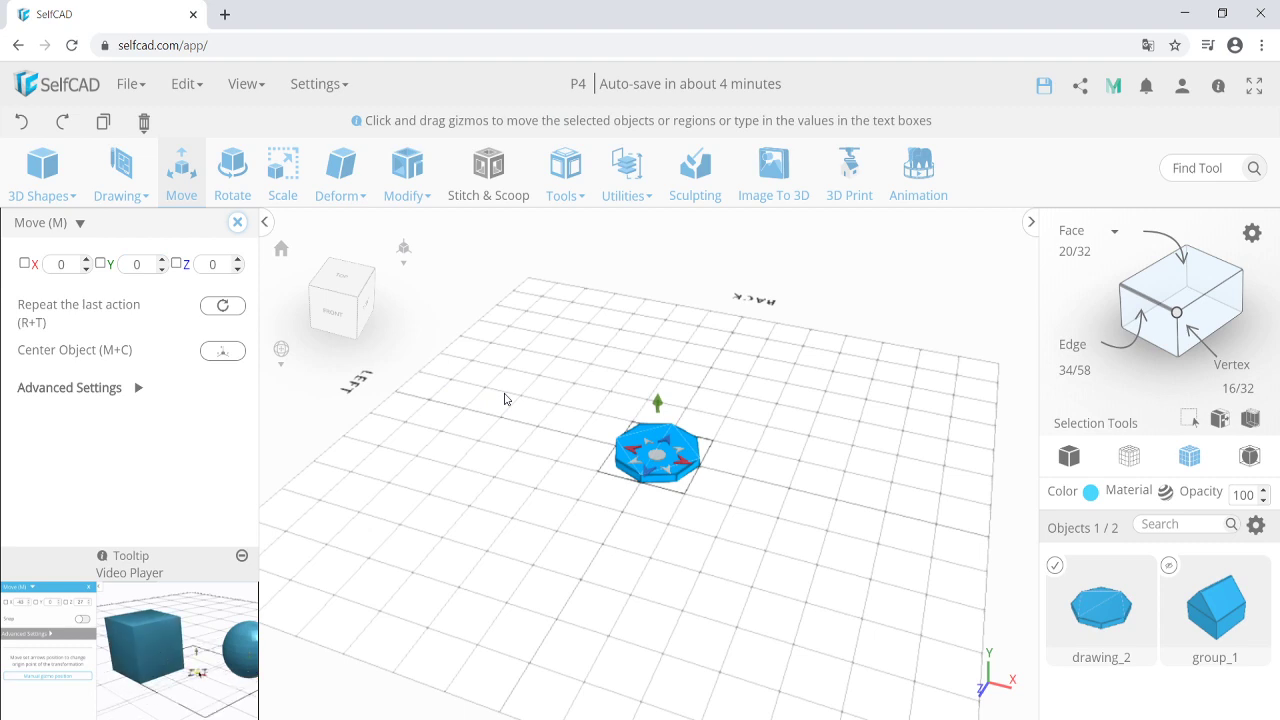
# Rename drawing_2 to 'Base'.
pyautogui.doubleClick(1113, 657)
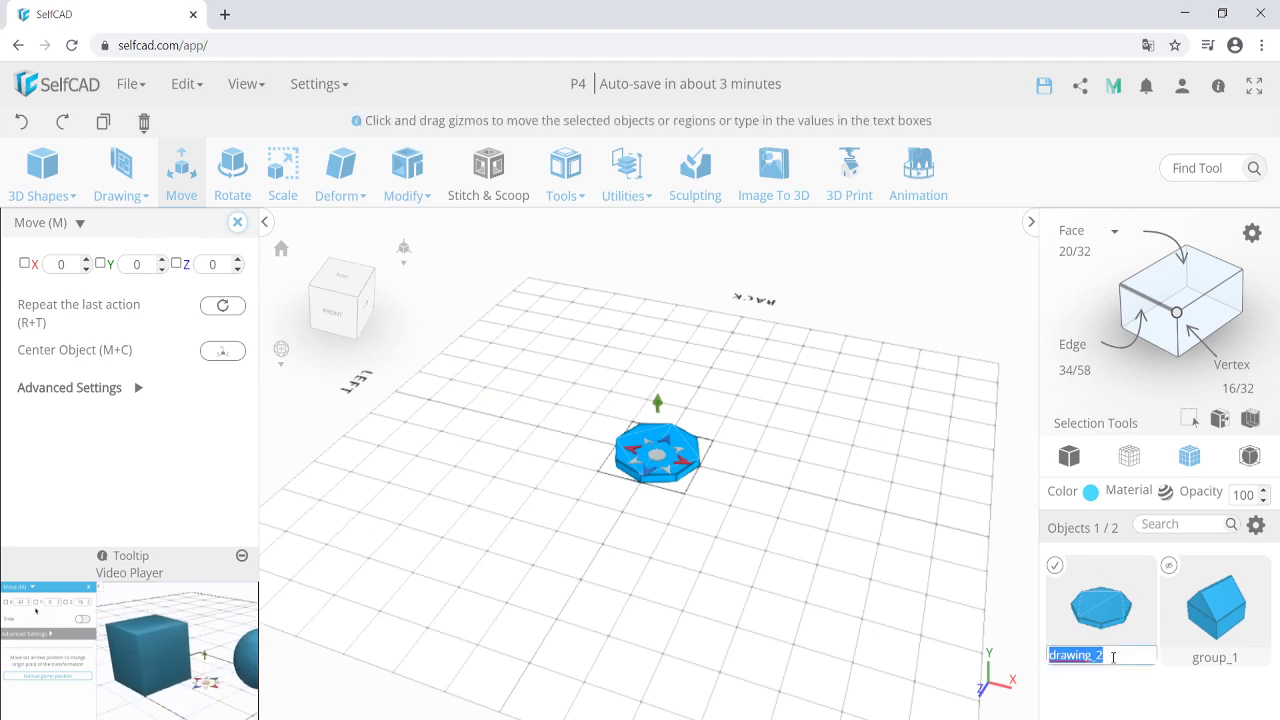
pyautogui.write('Base')
pyautogui.press('Return')
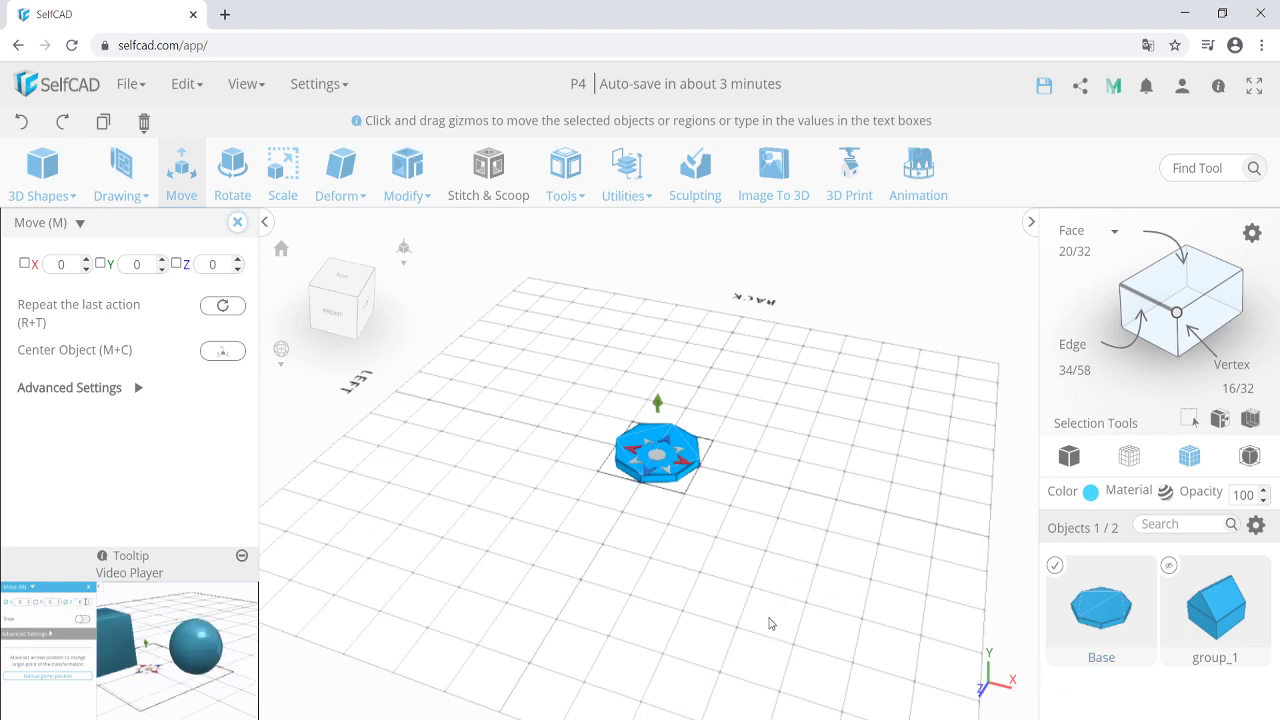
pyautogui.click(237, 222)
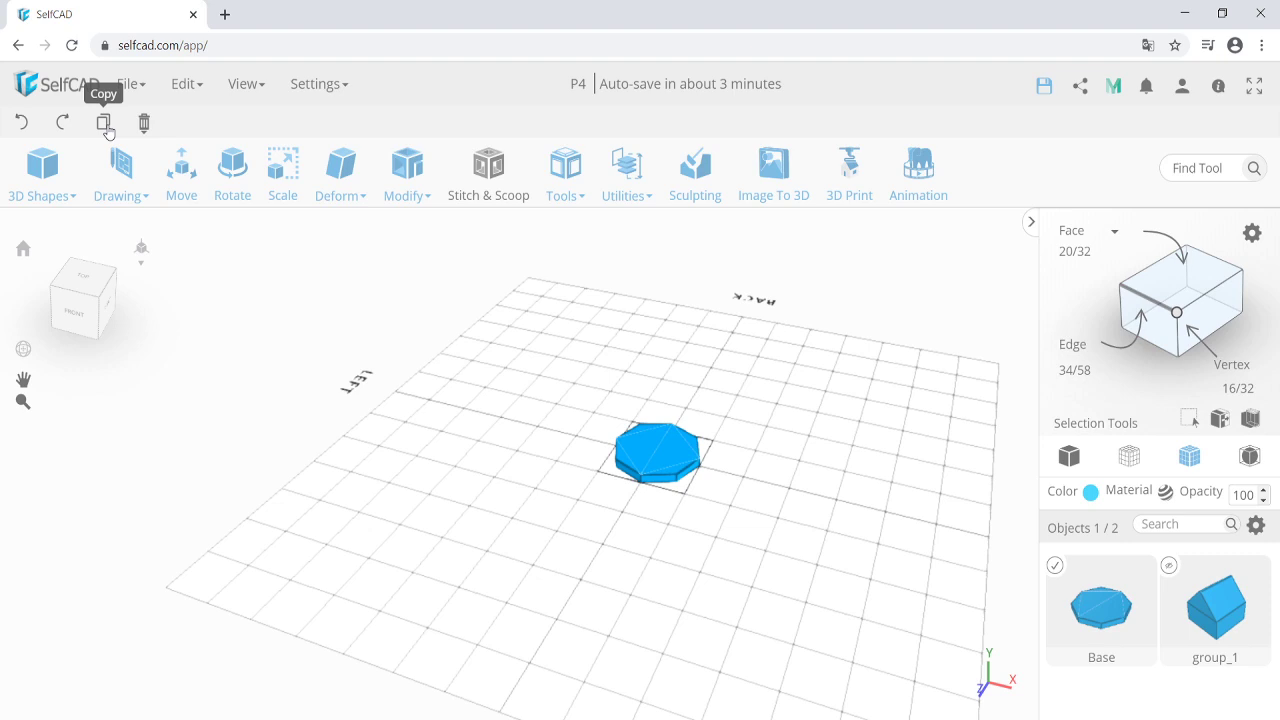
# Duplicate Base twice, placing the copies in a row beside it, and select them.
pyautogui.click(105, 124)
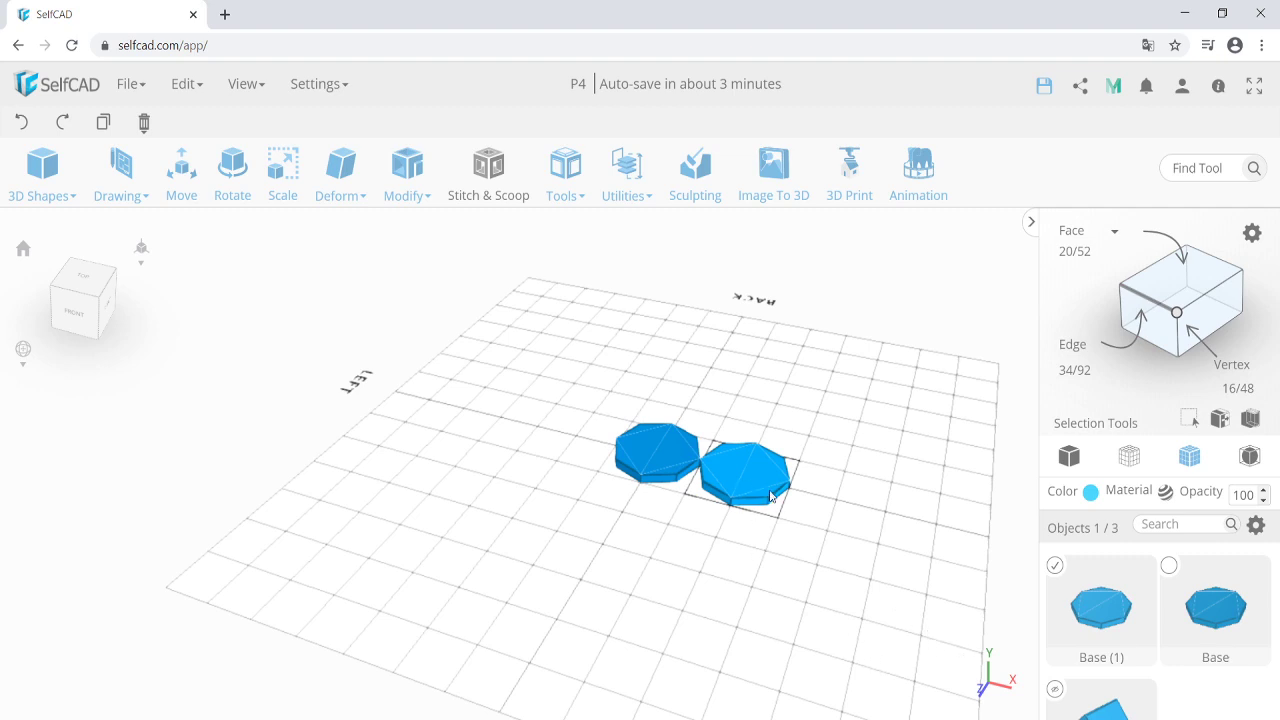
pyautogui.moveTo(770, 492); pyautogui.dragTo(834, 502)
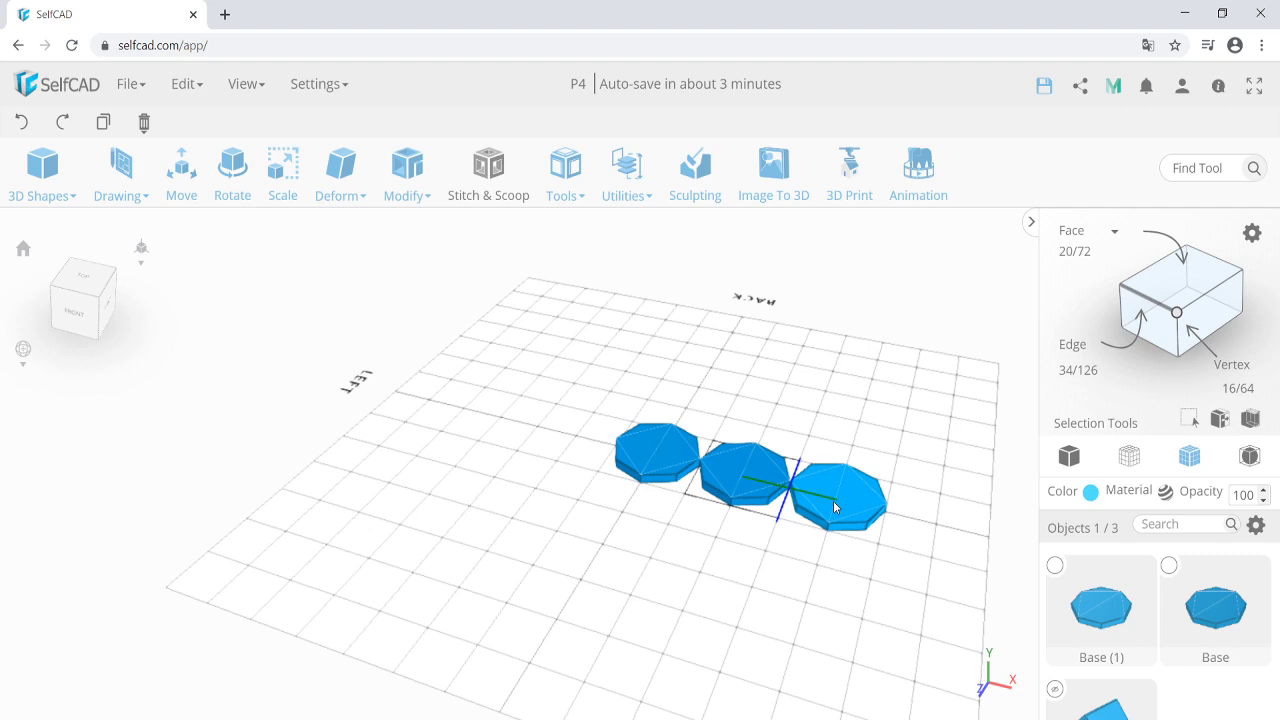
pyautogui.keyDown('ctrl'); pyautogui.moveTo(833, 501); pyautogui.dragTo(833, 501); pyautogui.keyUp('ctrl')
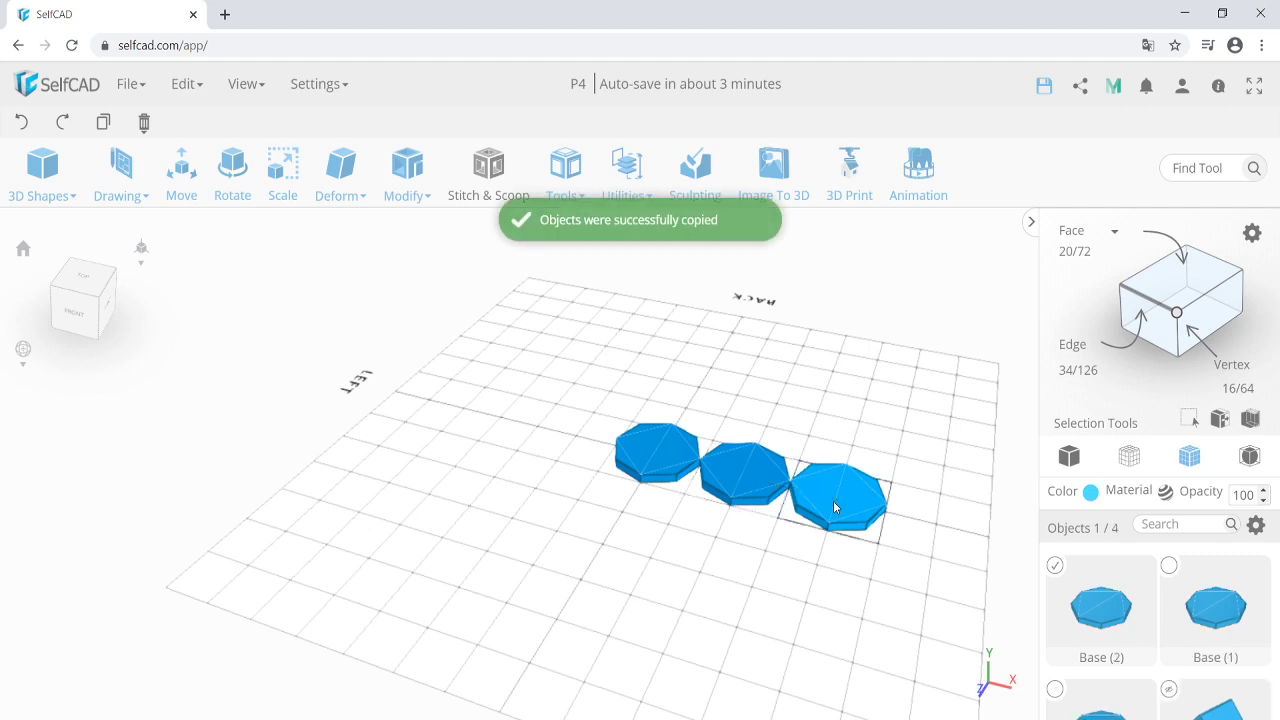
pyautogui.click(768, 482)
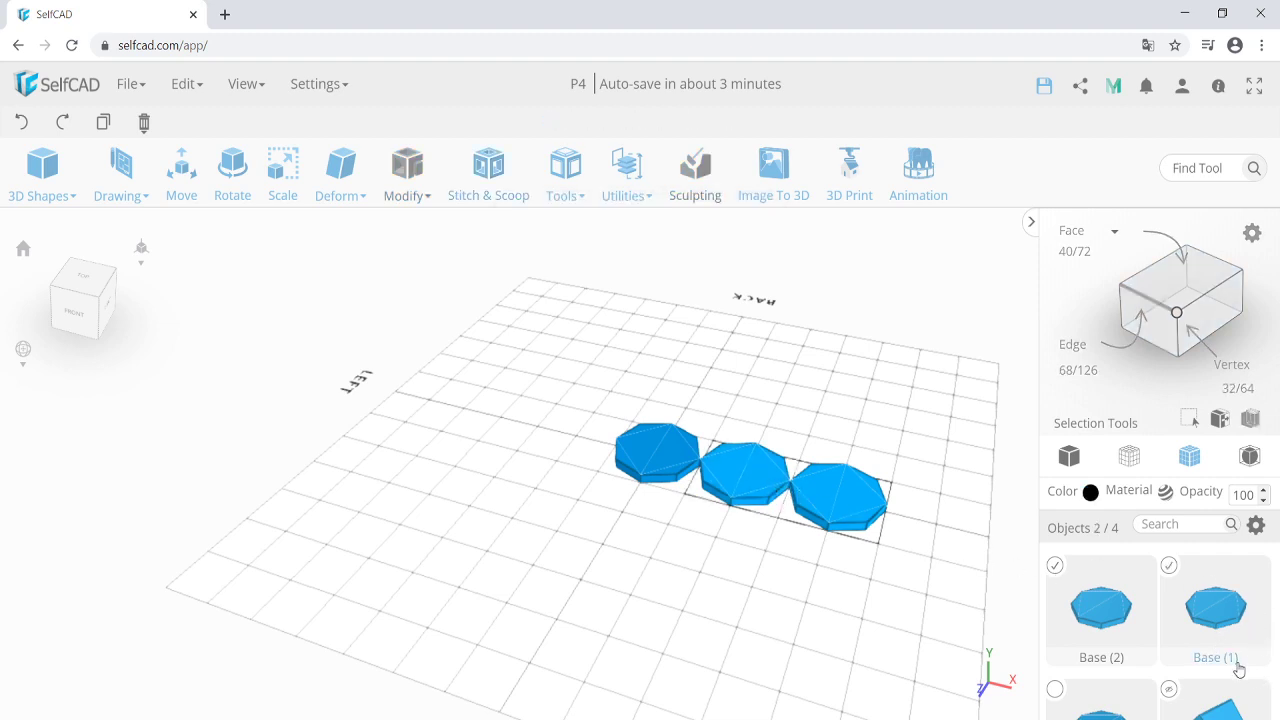
pyautogui.click(1255, 529)
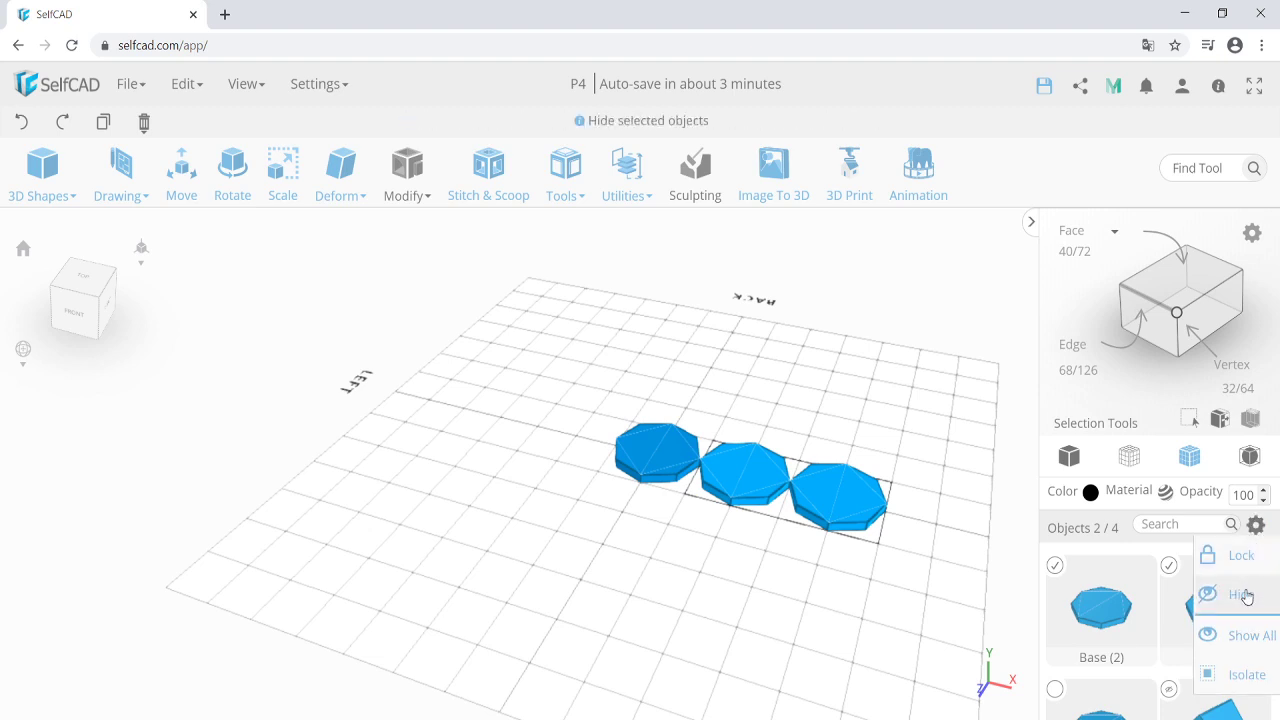
# Hide Base (1) and Base (2), then select the original Base octagon.
pyautogui.click(1248, 596)
pyautogui.click(662, 467)
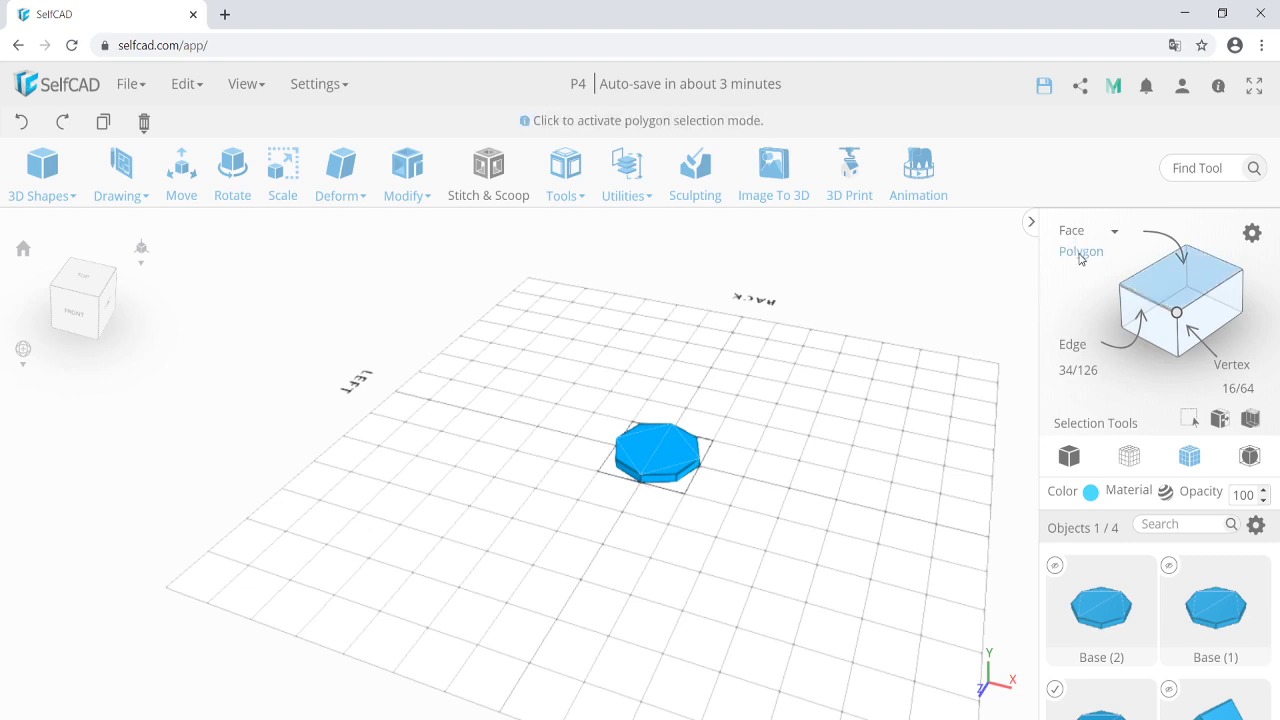
# Switch to Polygon selection mode and select Base's top face.
pyautogui.click(1080, 253)
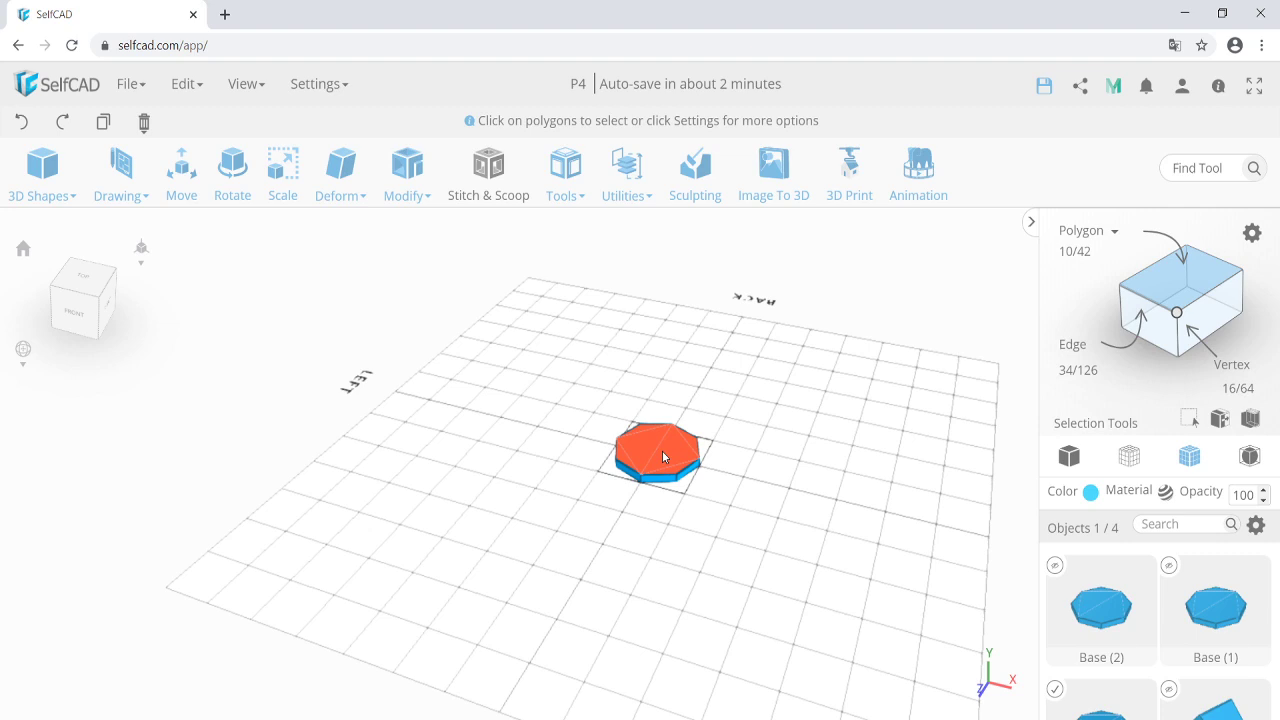
pyautogui.click(656, 449)
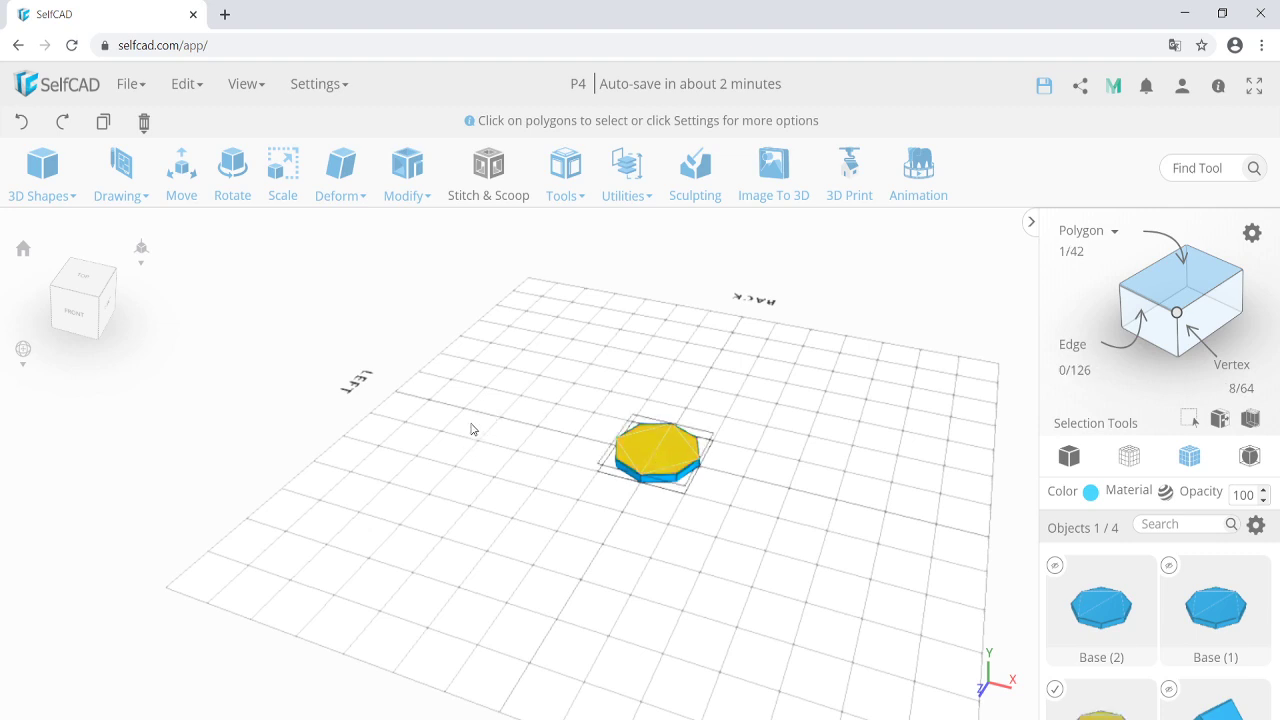
# Extrude the selected top face with an Extrusion Amount of 60.
pyautogui.click(407, 172)
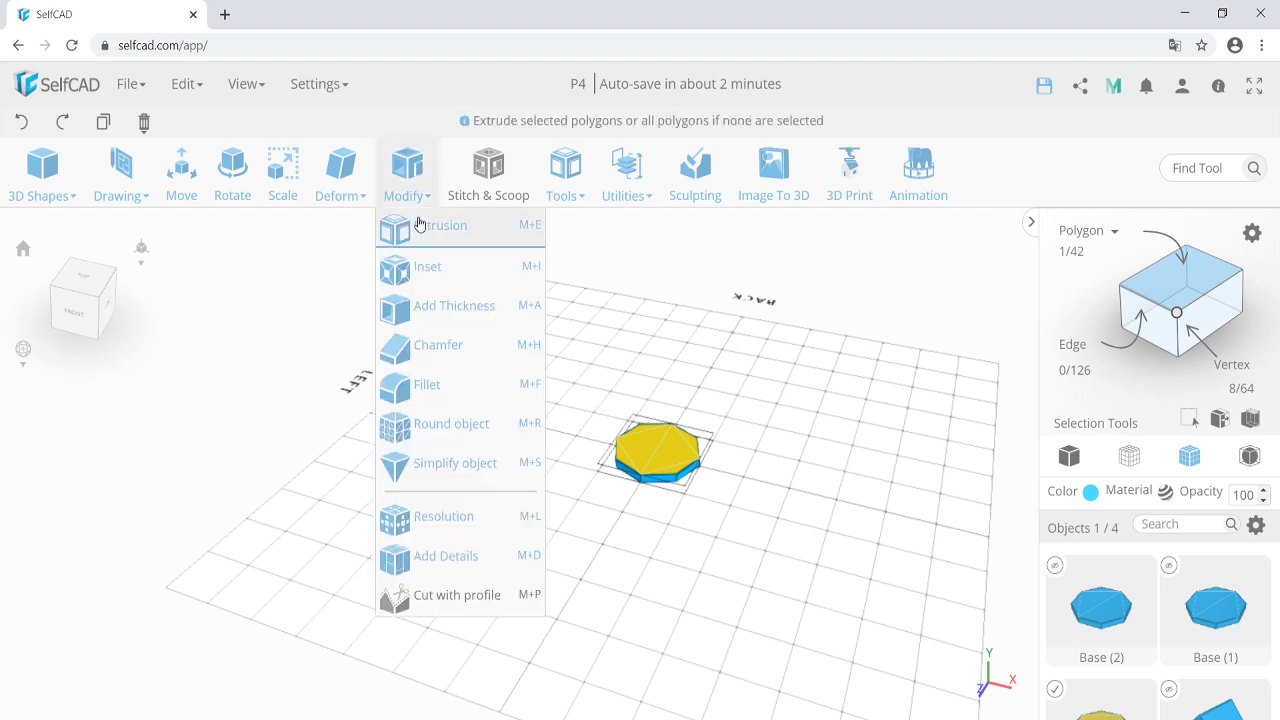
pyautogui.click(428, 228)
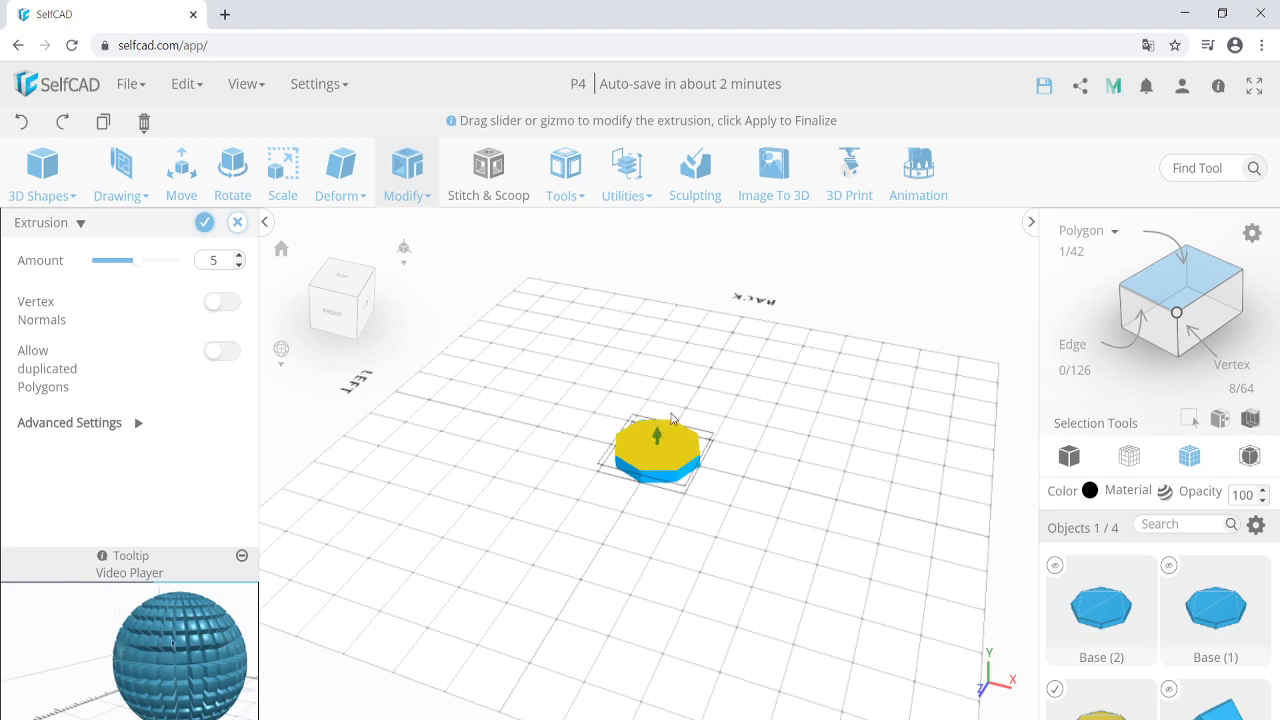
pyautogui.doubleClick(214, 261)
pyautogui.write('60')
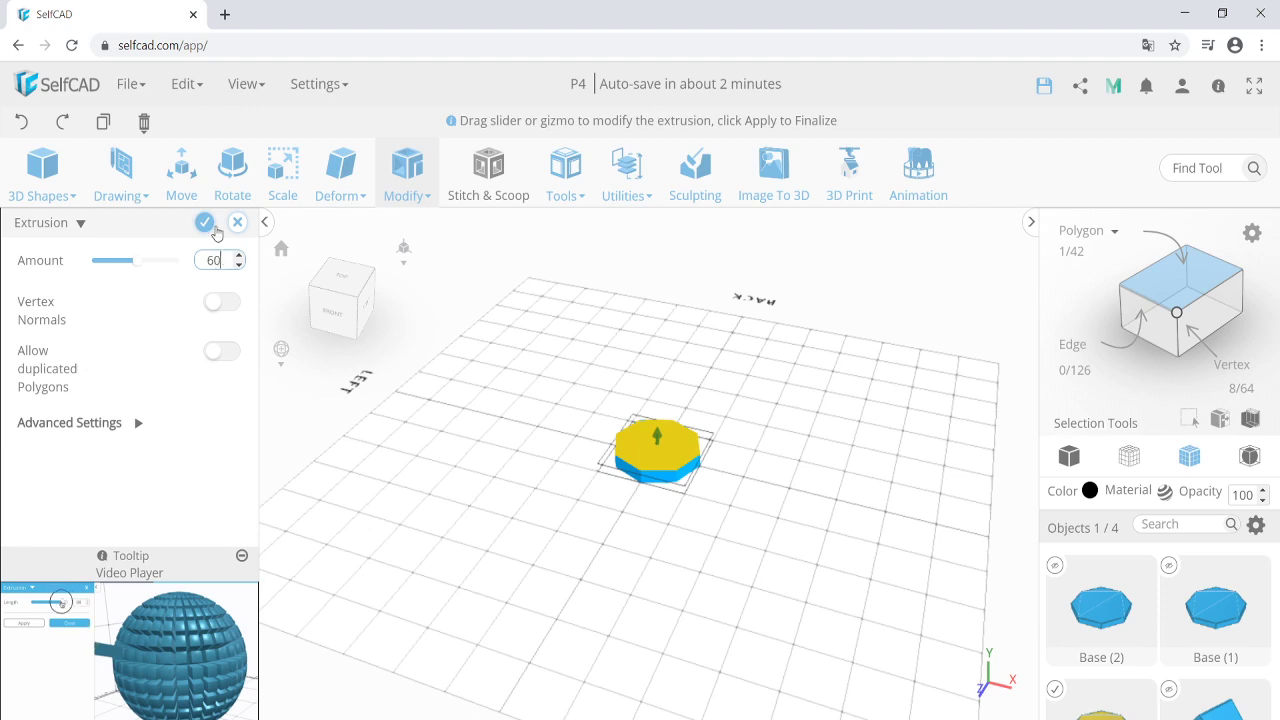
pyautogui.click(204, 223)
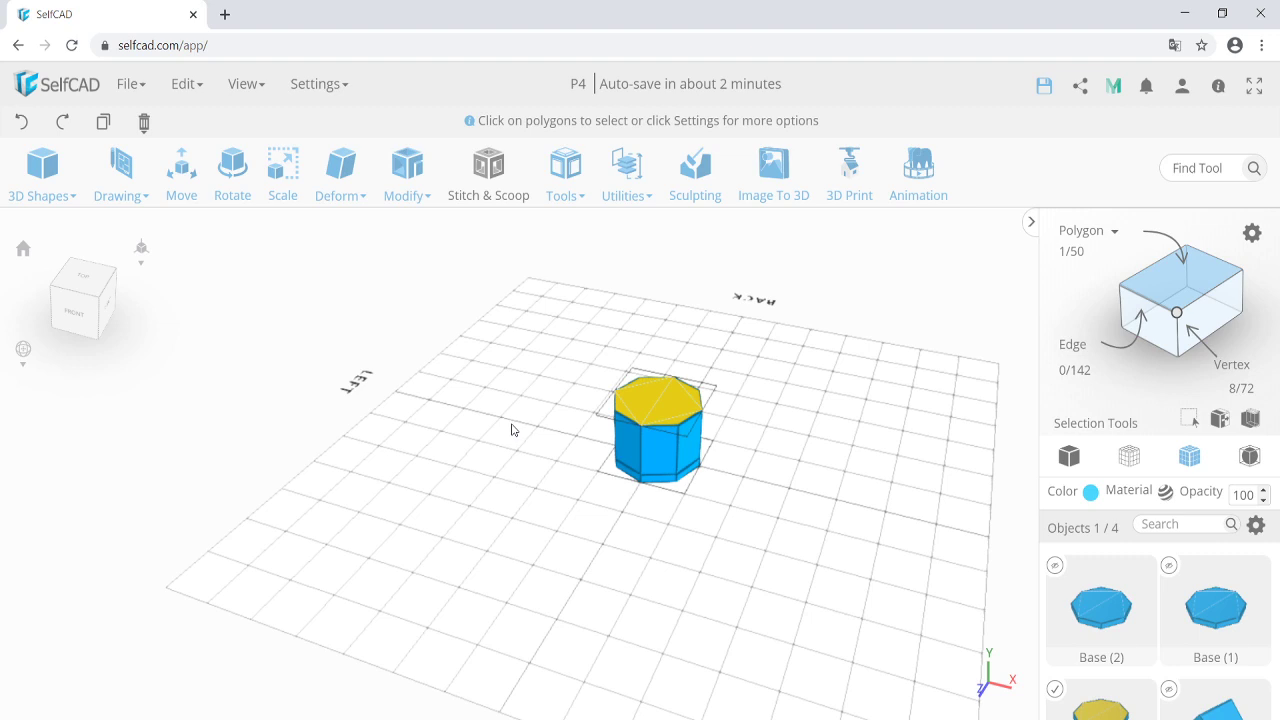
# Scale the top face to 80 on X with Keep Proportion enabled.
pyautogui.click(283, 185)
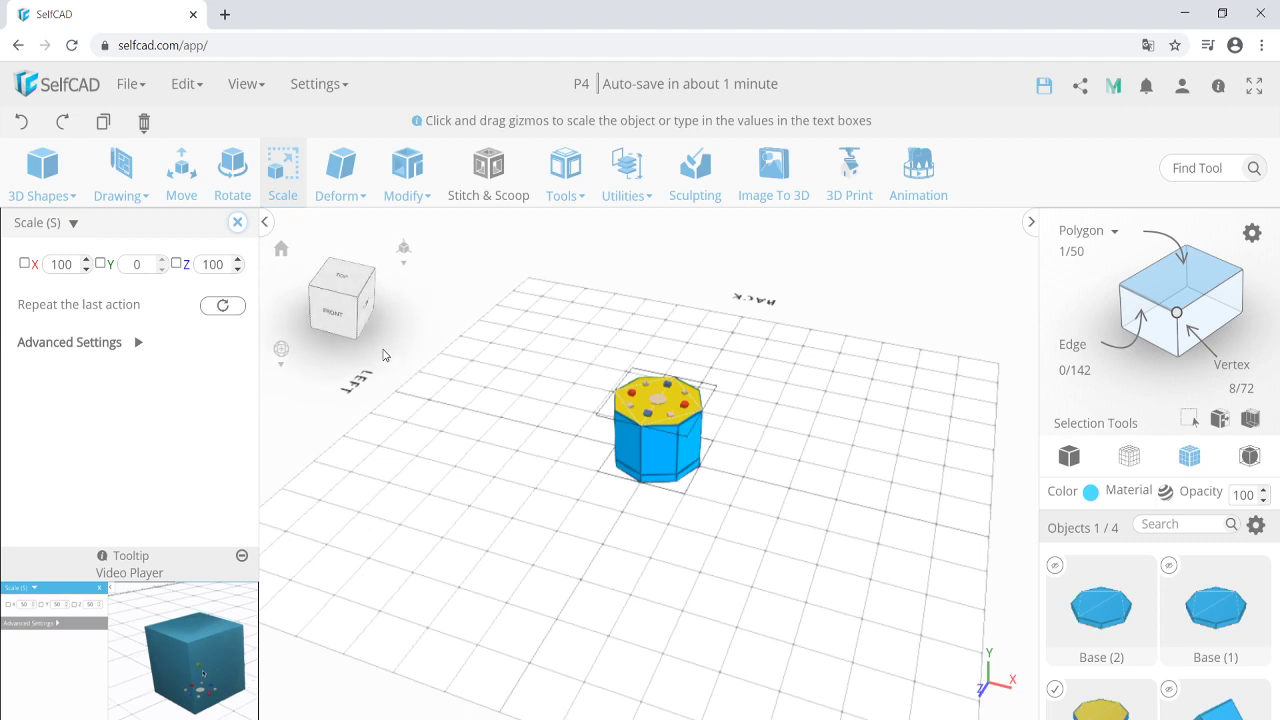
pyautogui.click(104, 342)
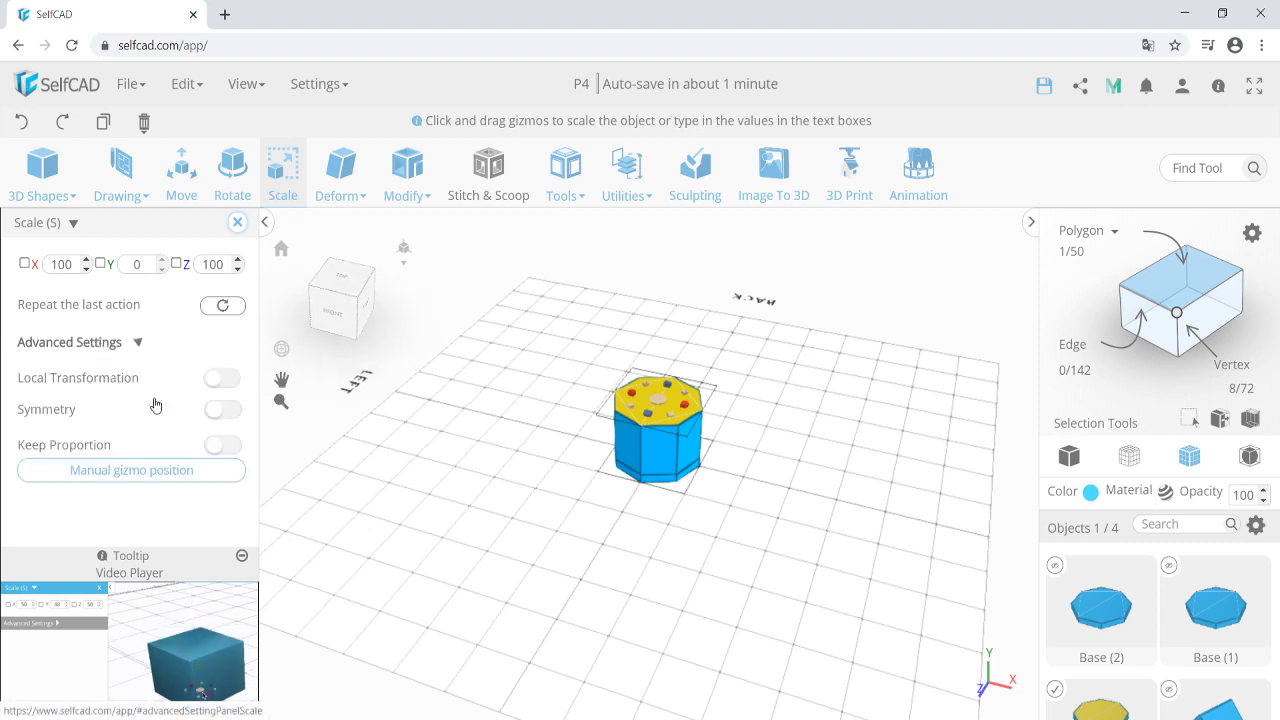
pyautogui.click(222, 445)
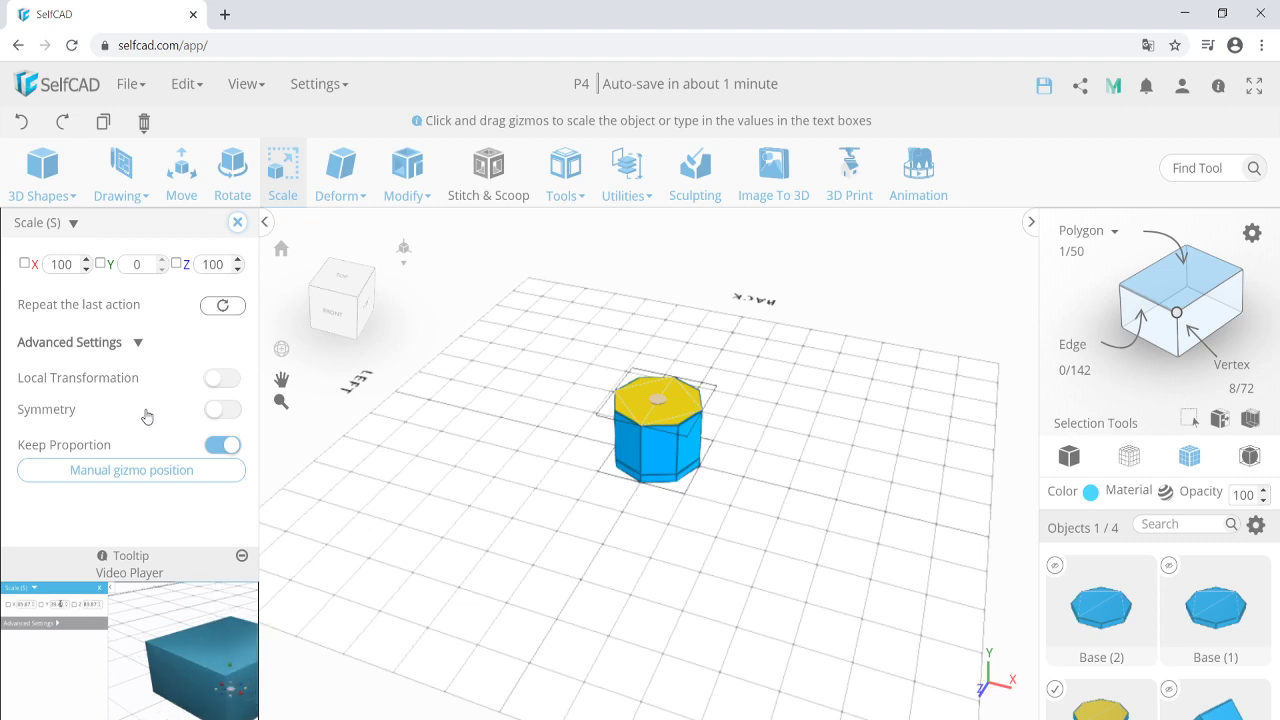
pyautogui.doubleClick(60, 264)
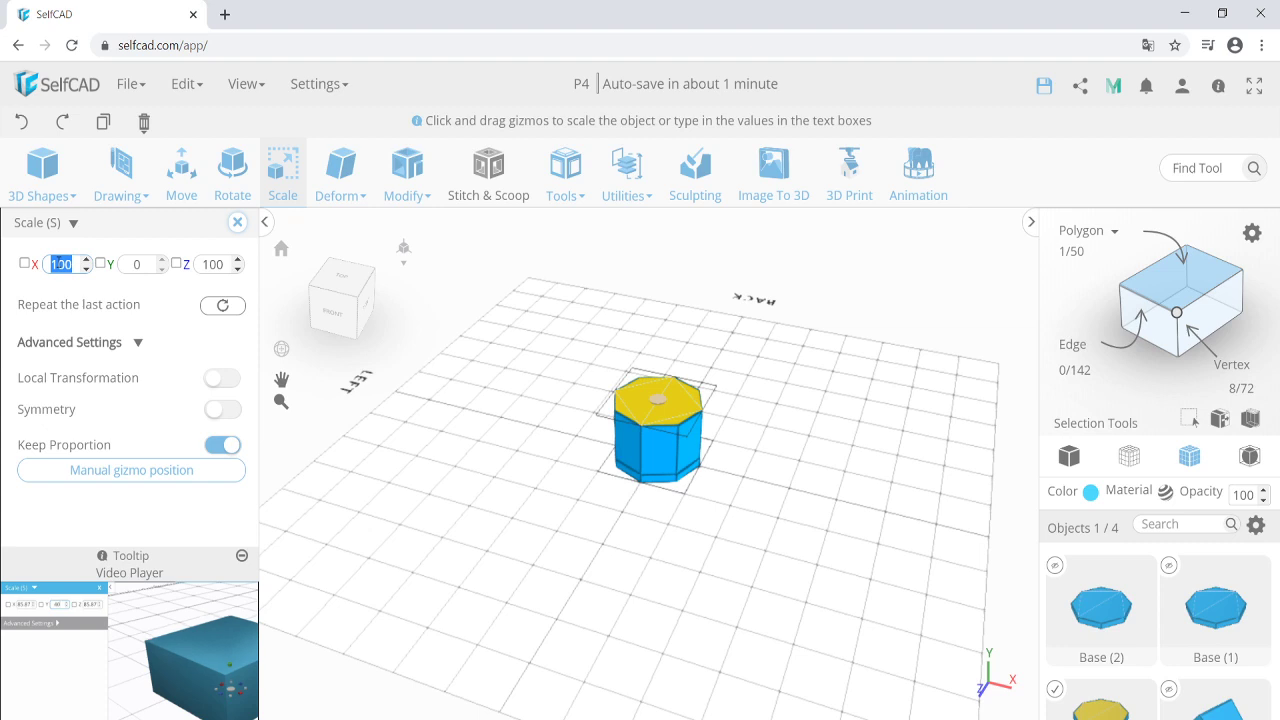
pyautogui.write('80')
pyautogui.press('Return')
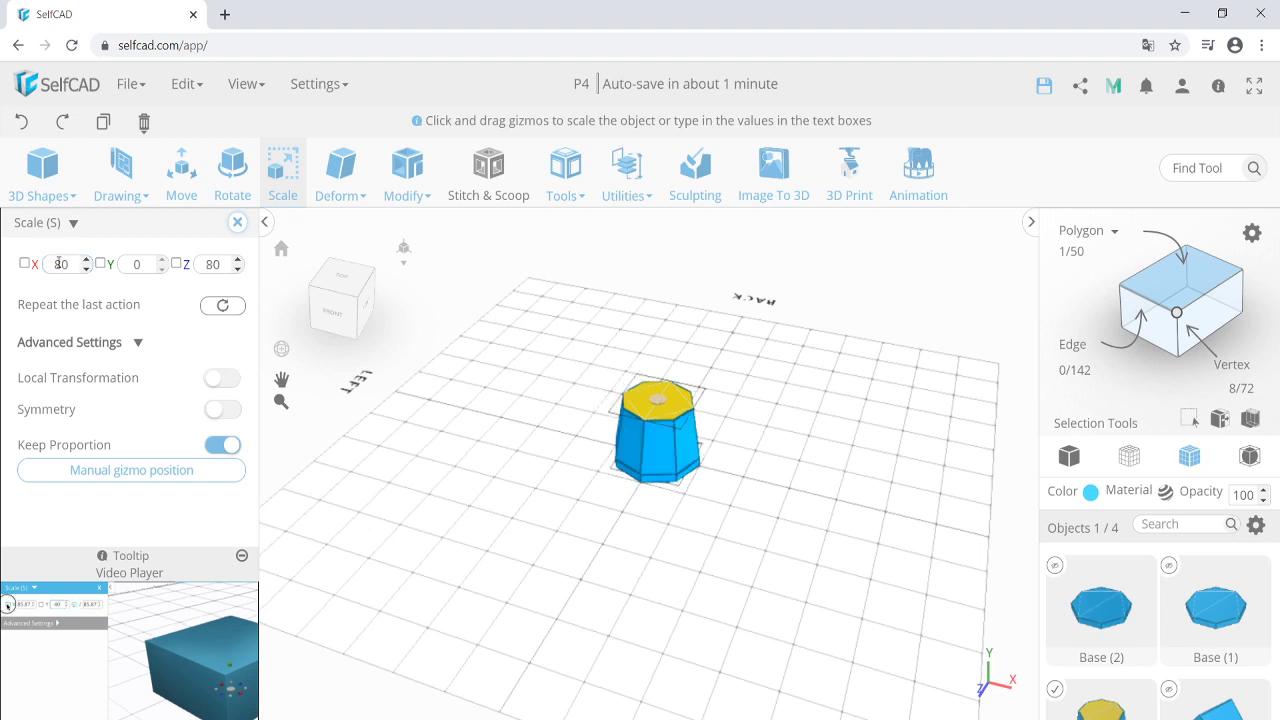
pyautogui.click(237, 222)
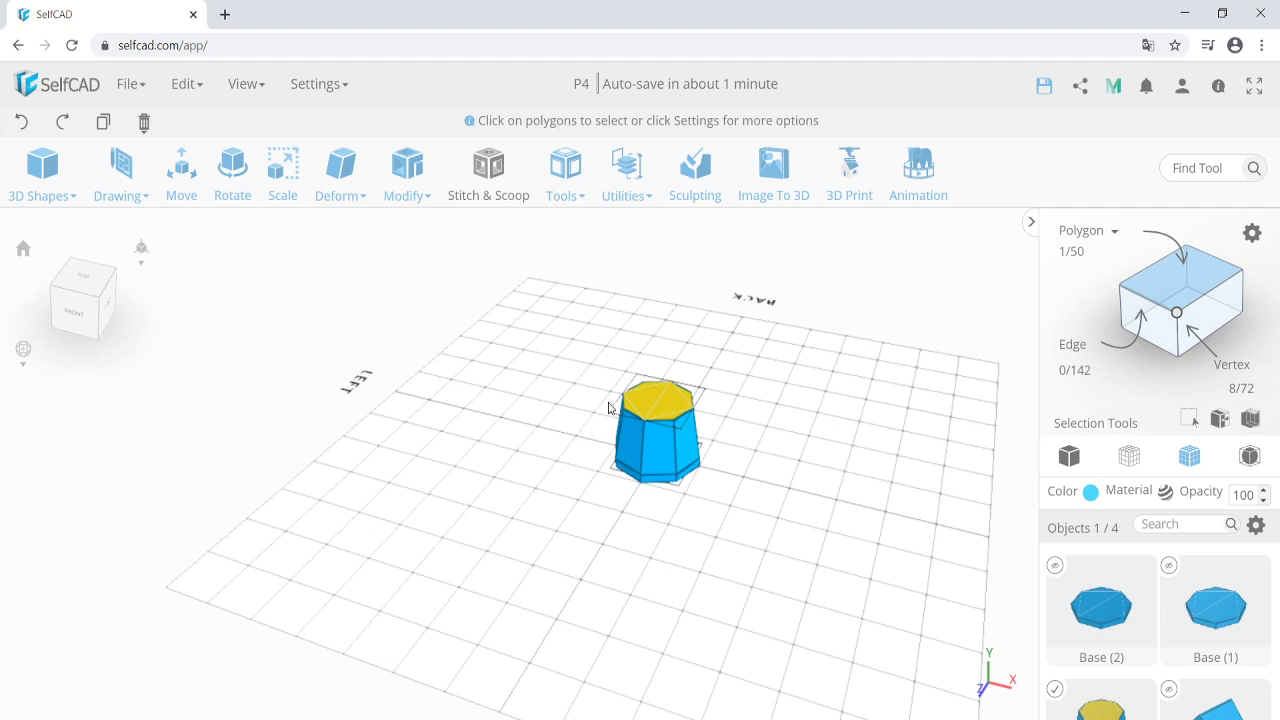
# Extrude the top face by 1 and scale the new face to 90 on X.
pyautogui.click(407, 165)
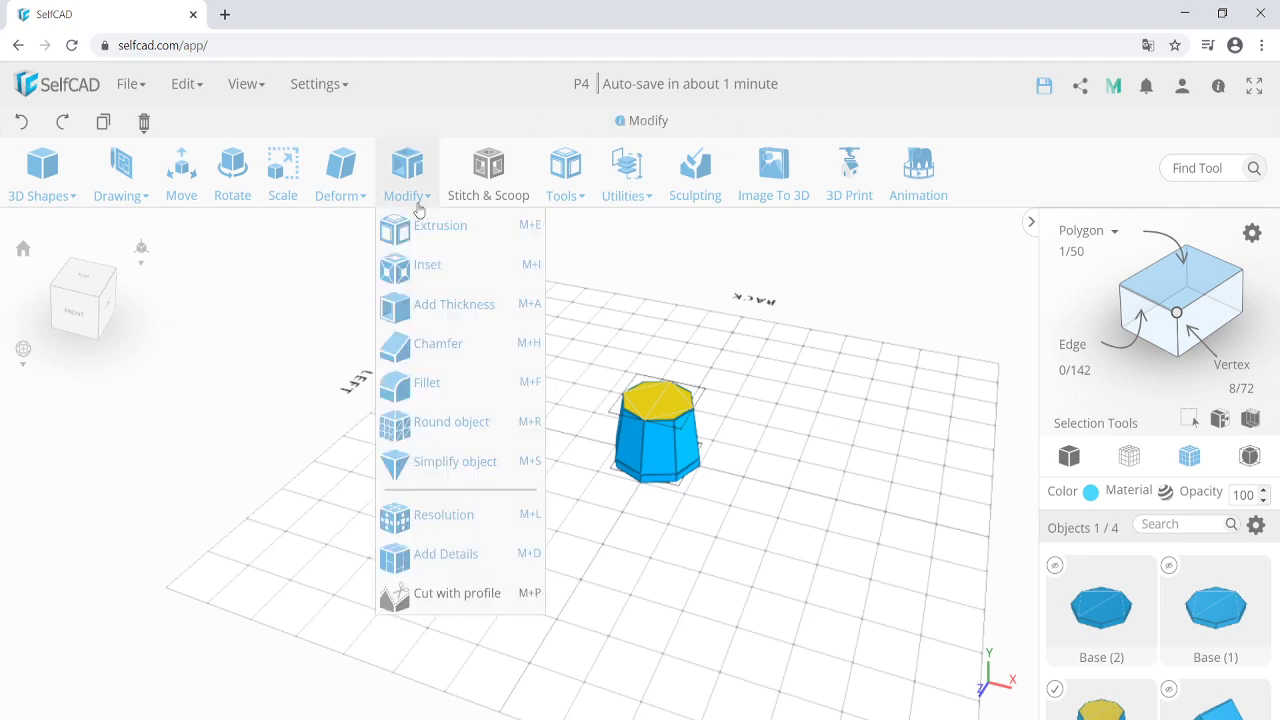
pyautogui.click(431, 227)
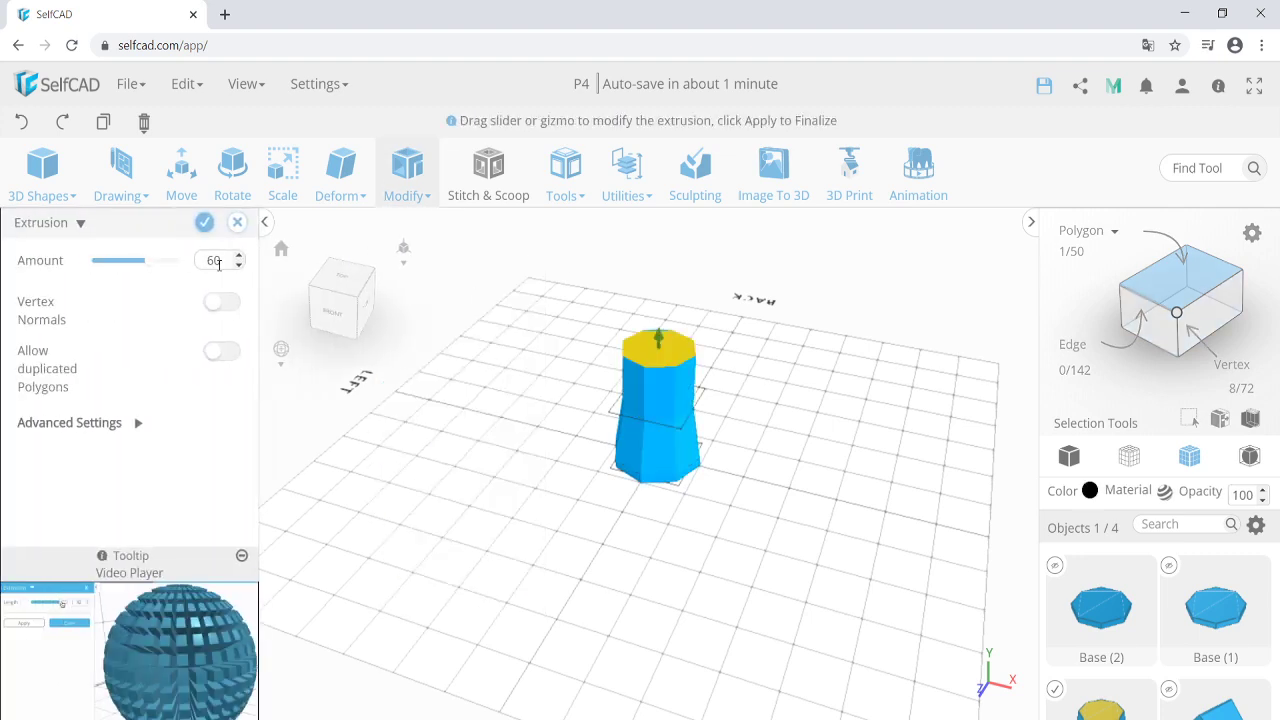
pyautogui.doubleClick(214, 261)
pyautogui.write('1')
pyautogui.click(204, 222)
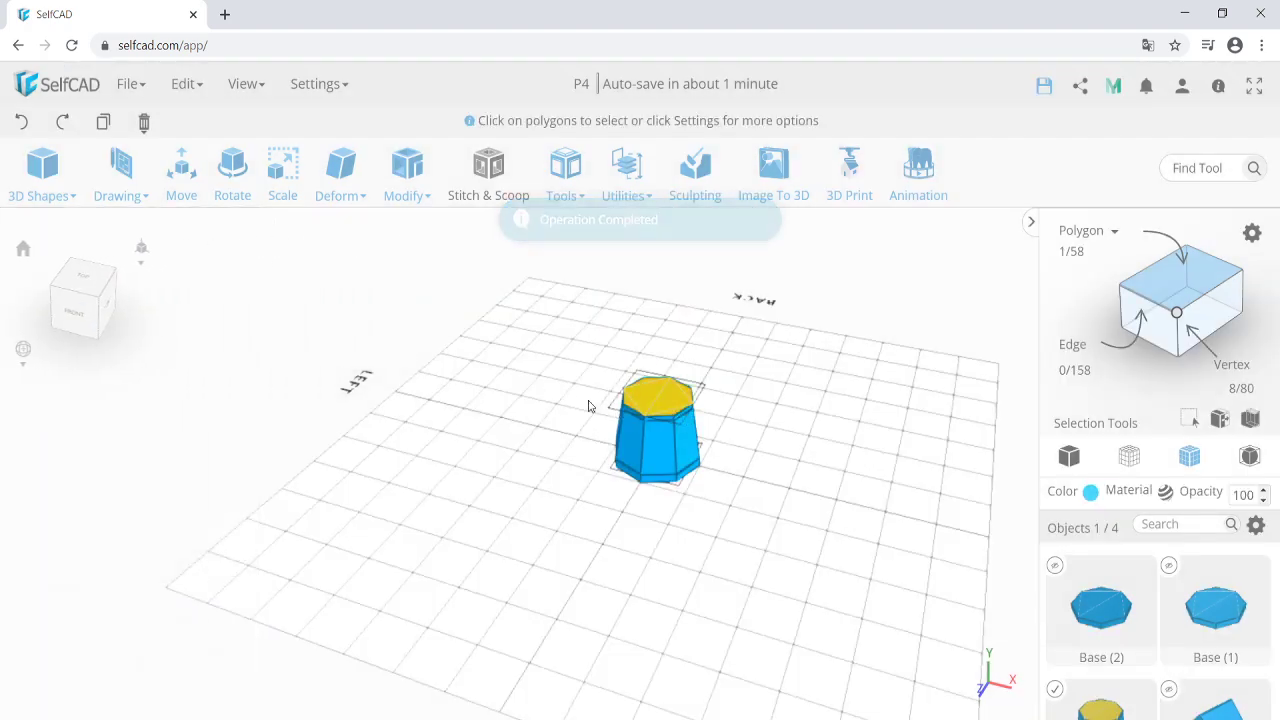
pyautogui.click(284, 178)
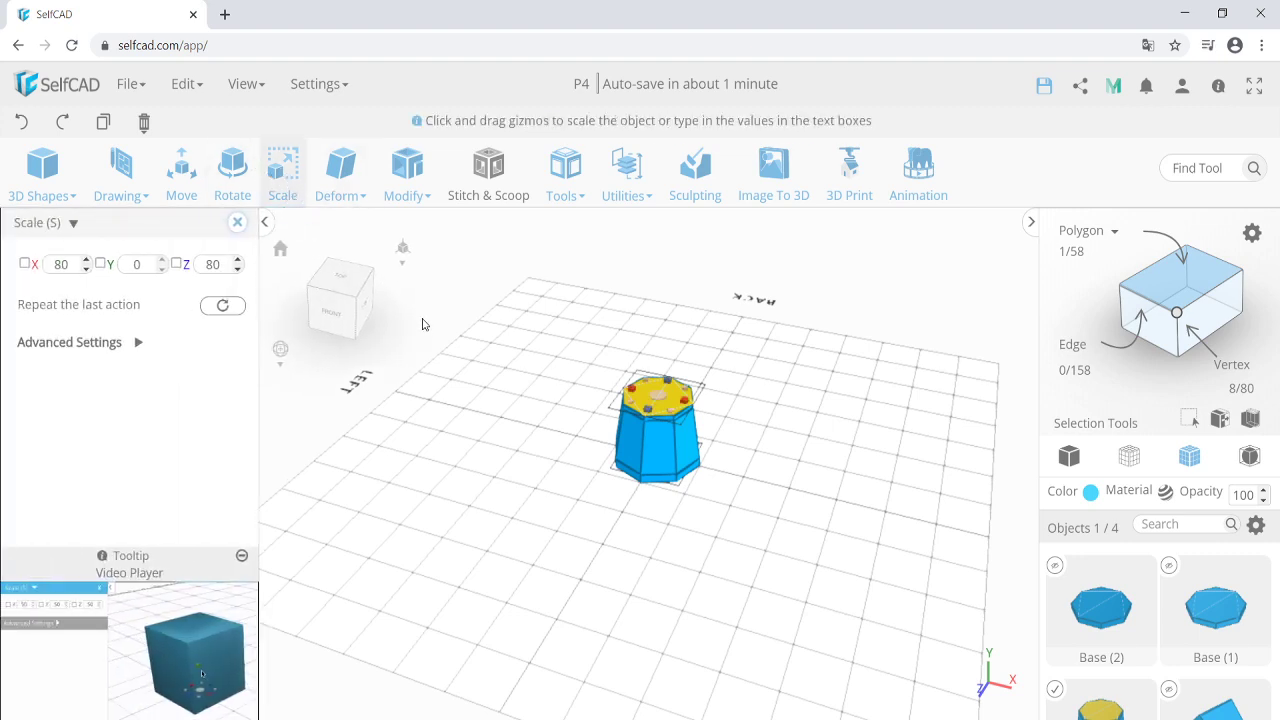
pyautogui.doubleClick(70, 264)
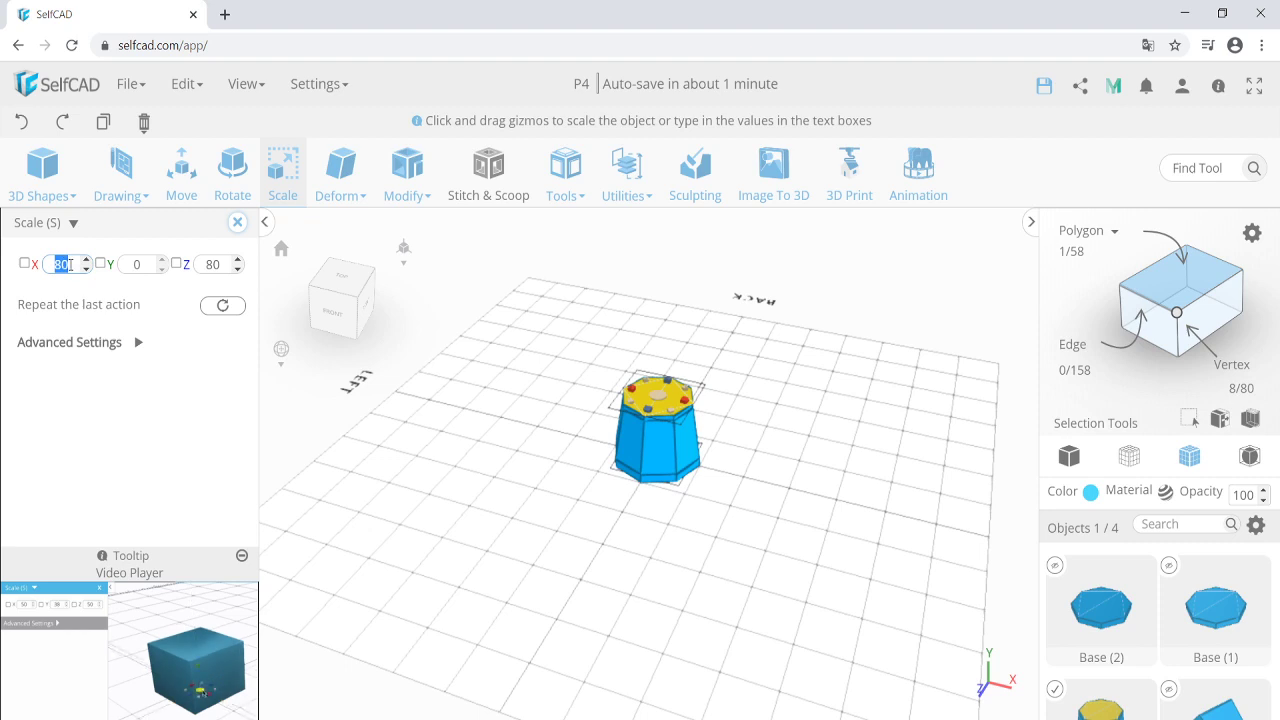
pyautogui.write('90')
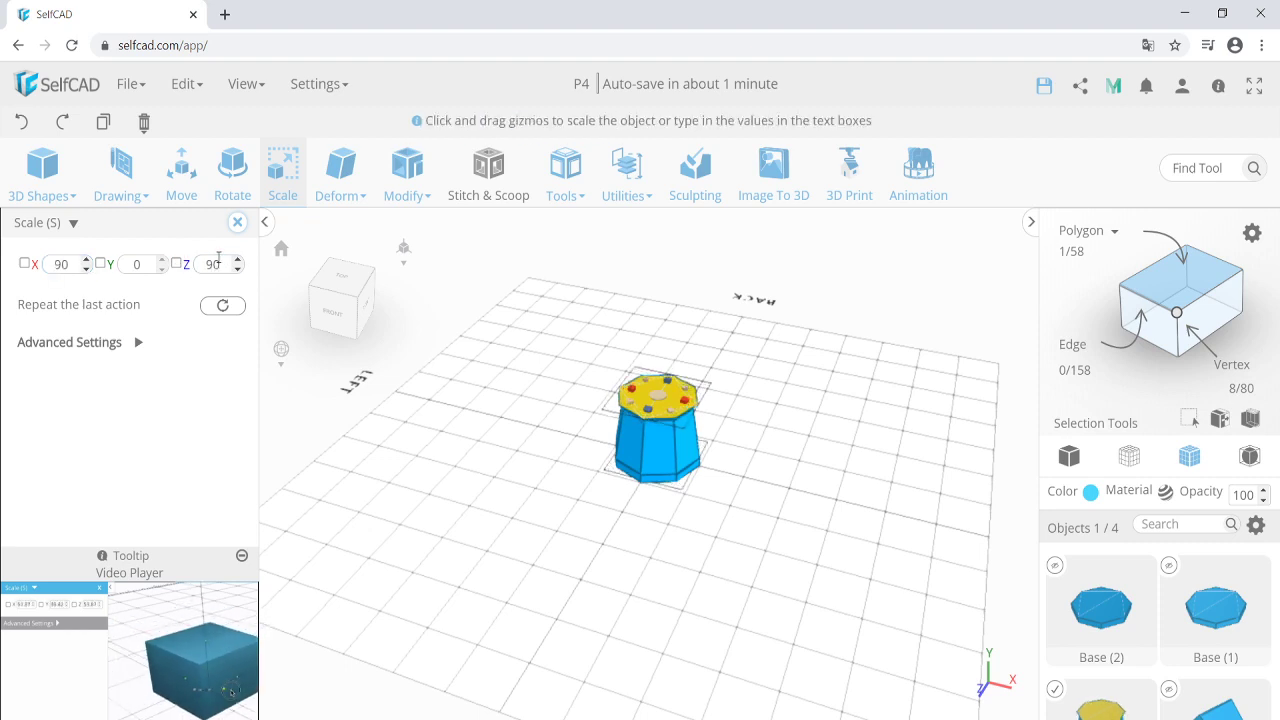
# Set the top face's Y position to 70.
pyautogui.click(183, 184)
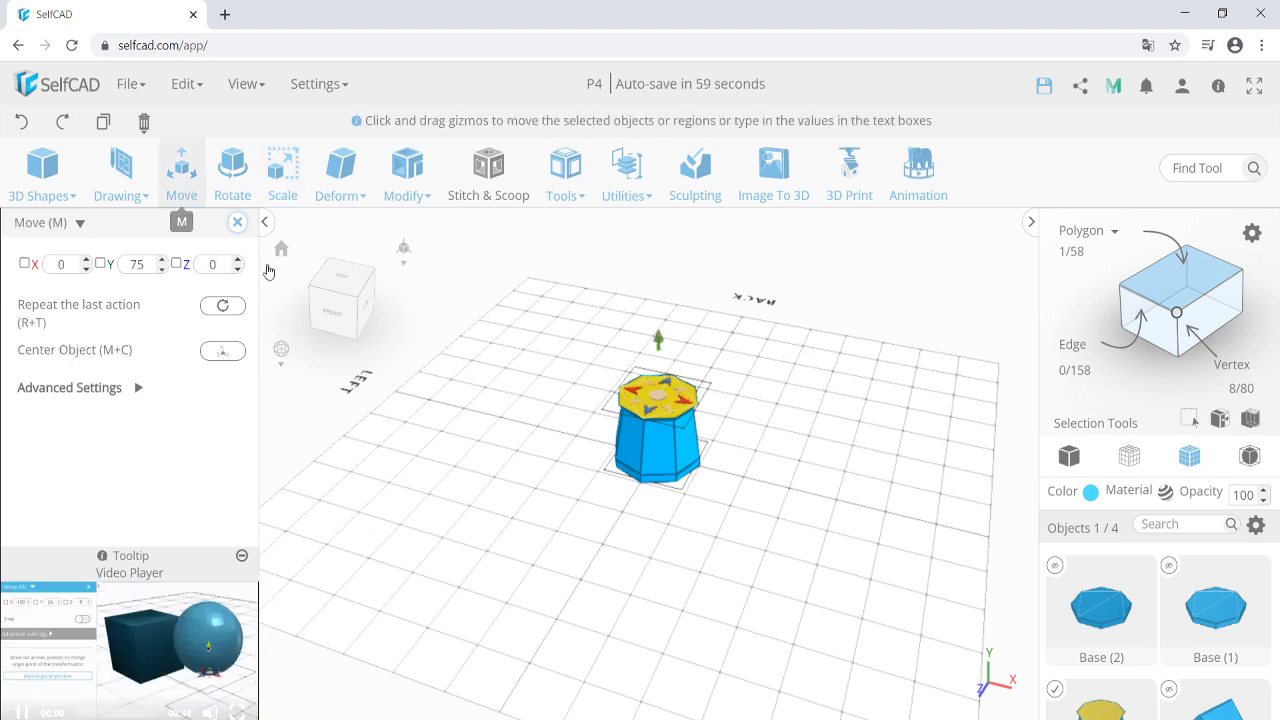
pyautogui.doubleClick(138, 265)
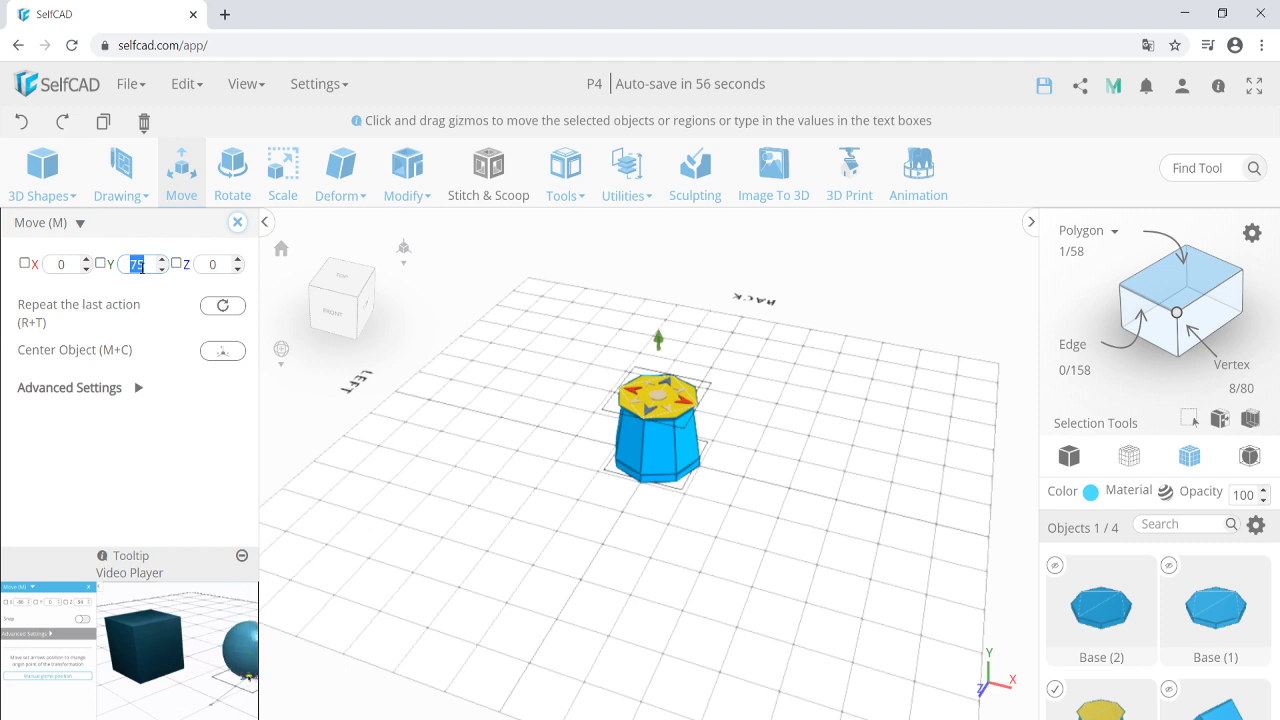
pyautogui.write('80')
pyautogui.press('BackSpace')
pyautogui.press('BackSpace')
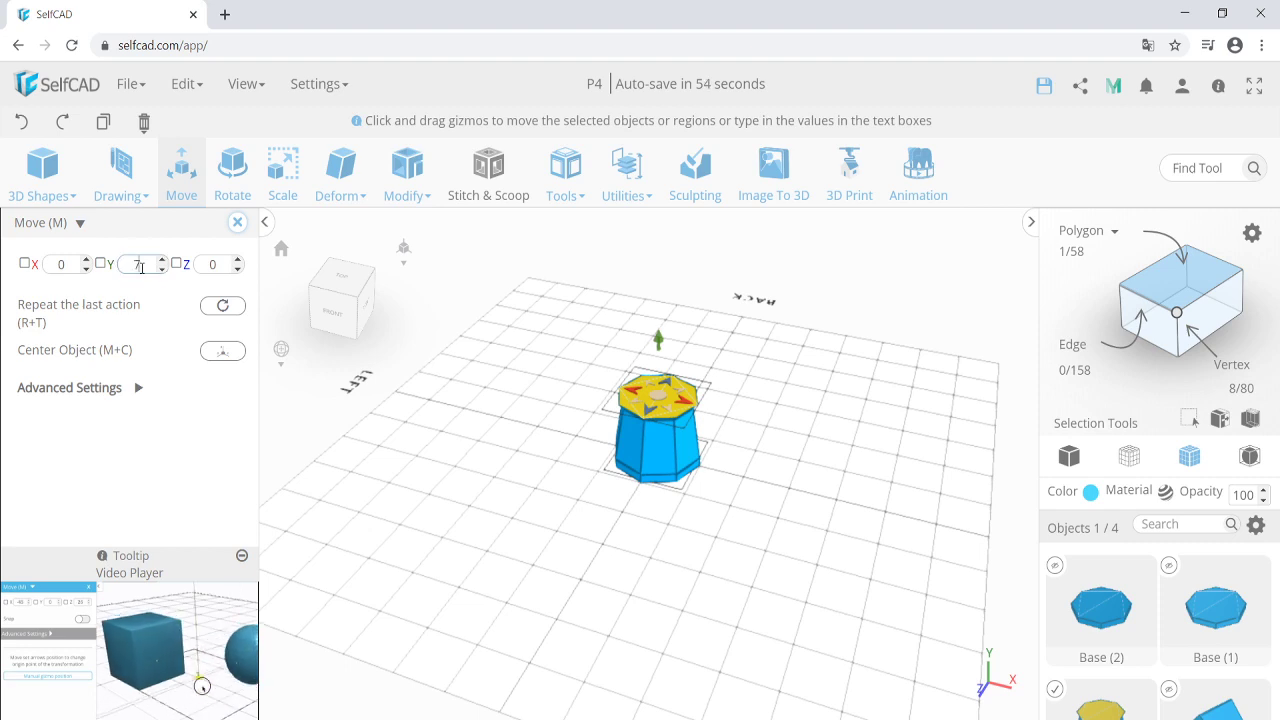
pyautogui.write('70')
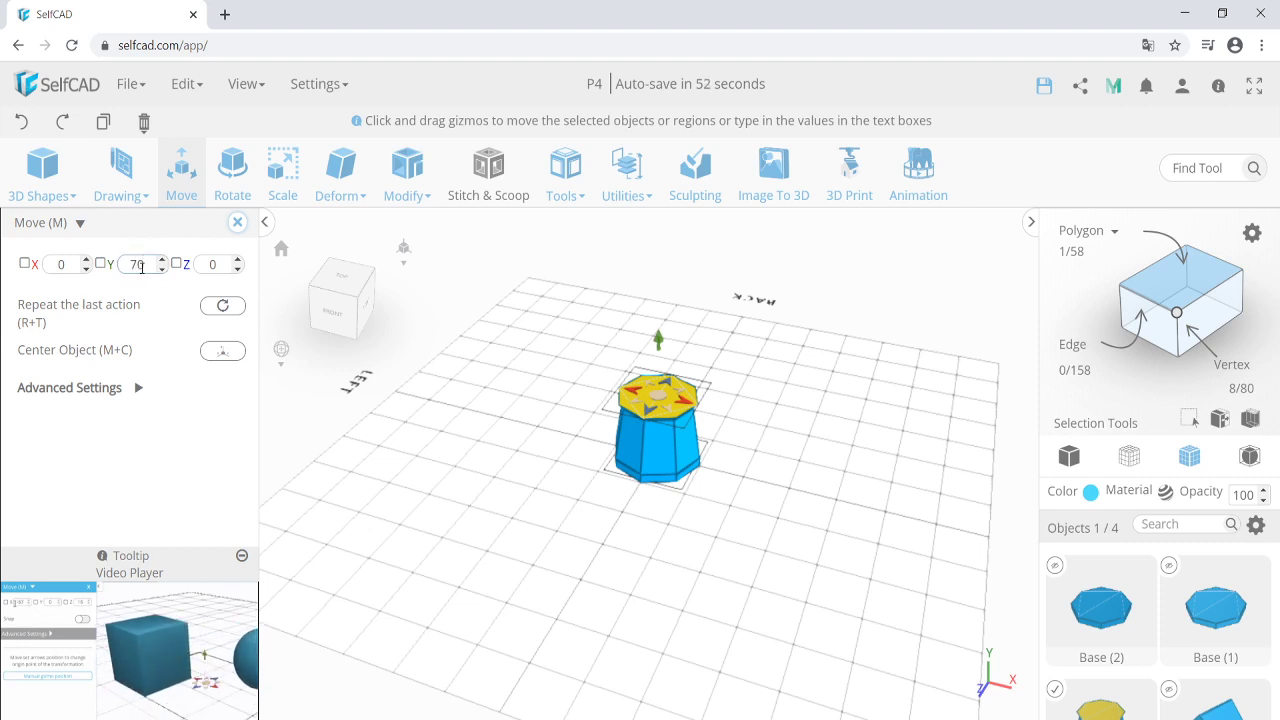
pyautogui.press('Return')
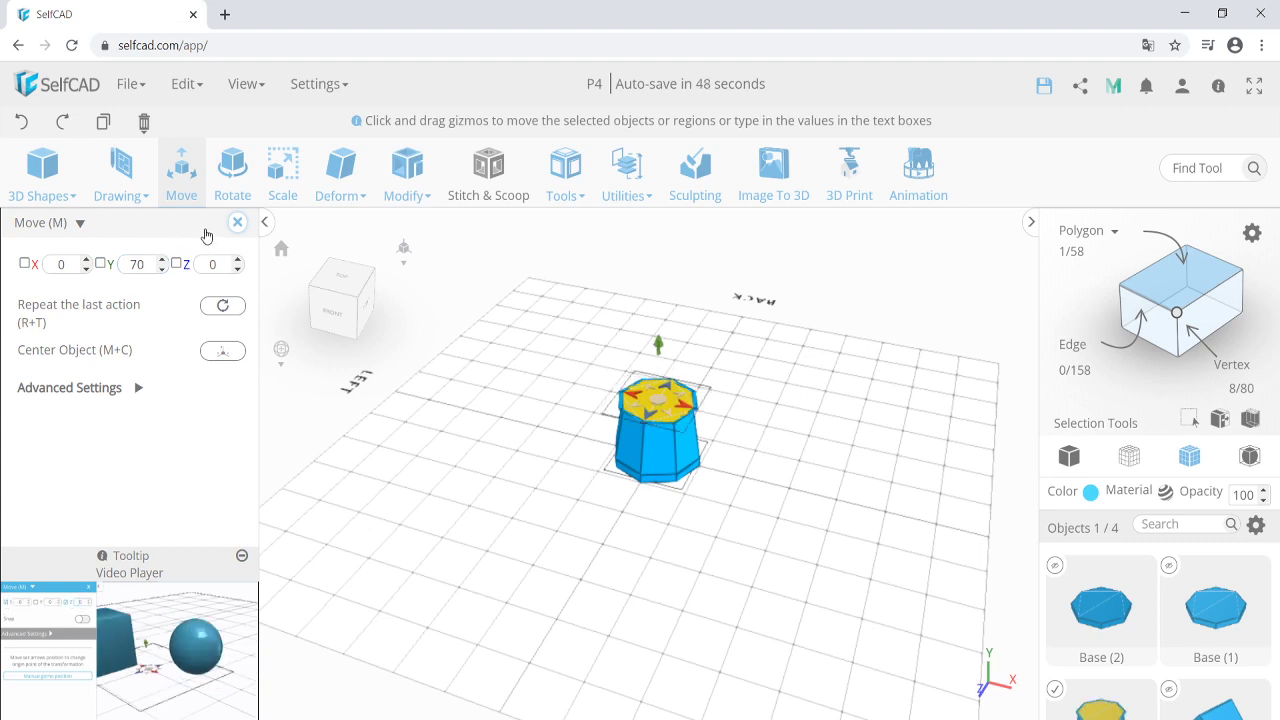
pyautogui.click(237, 222)
# Extrude the top face by 5, then undo four times back to the tapered octagonal top.
pyautogui.click(410, 192)
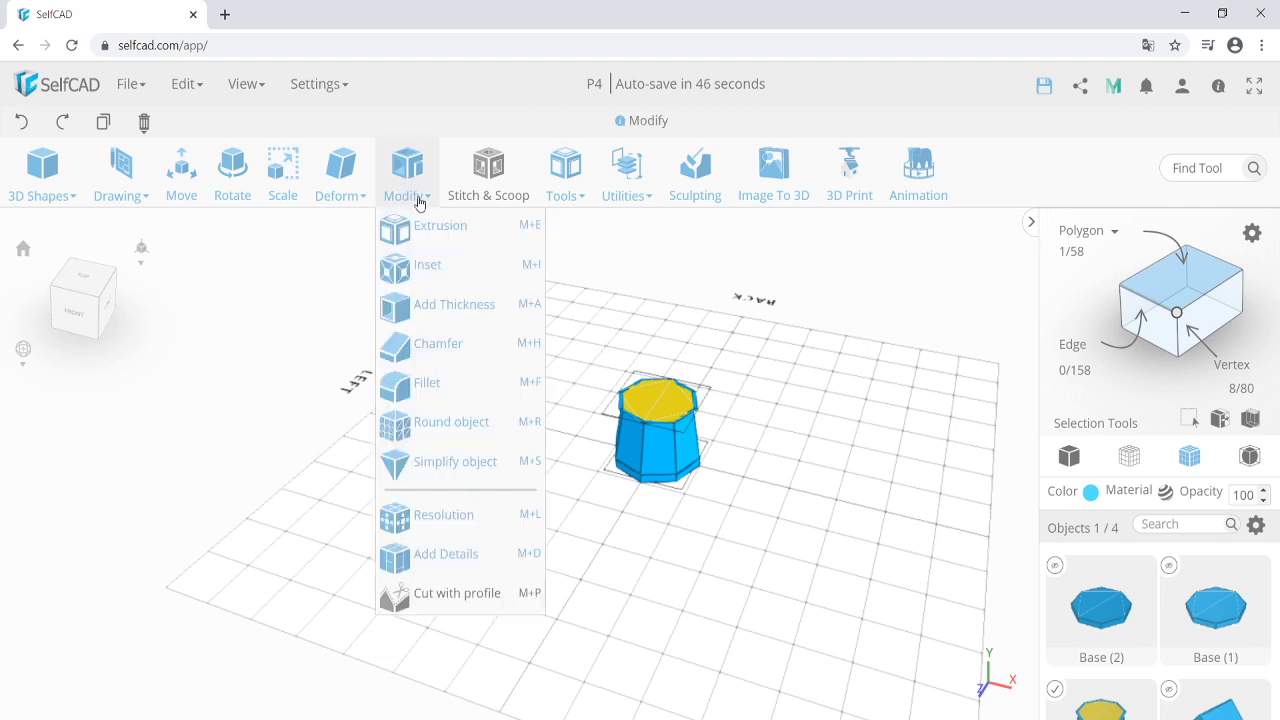
pyautogui.click(425, 222)
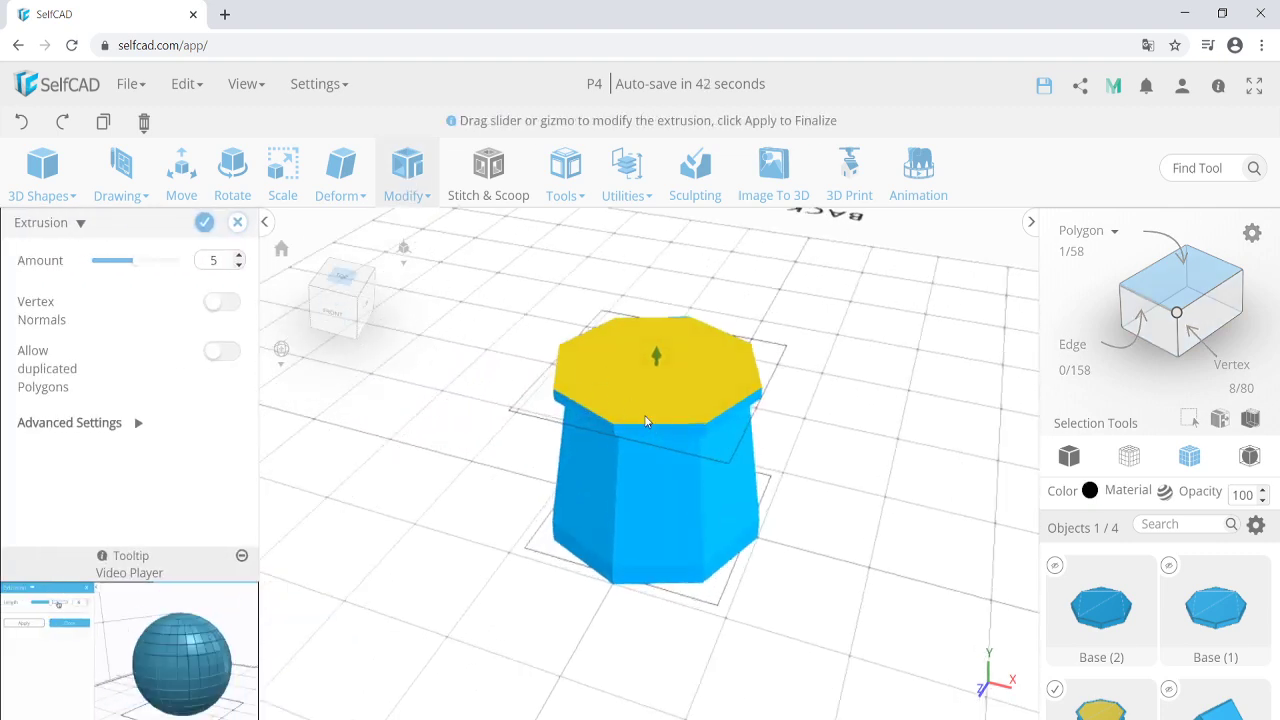
pyautogui.click(205, 223)
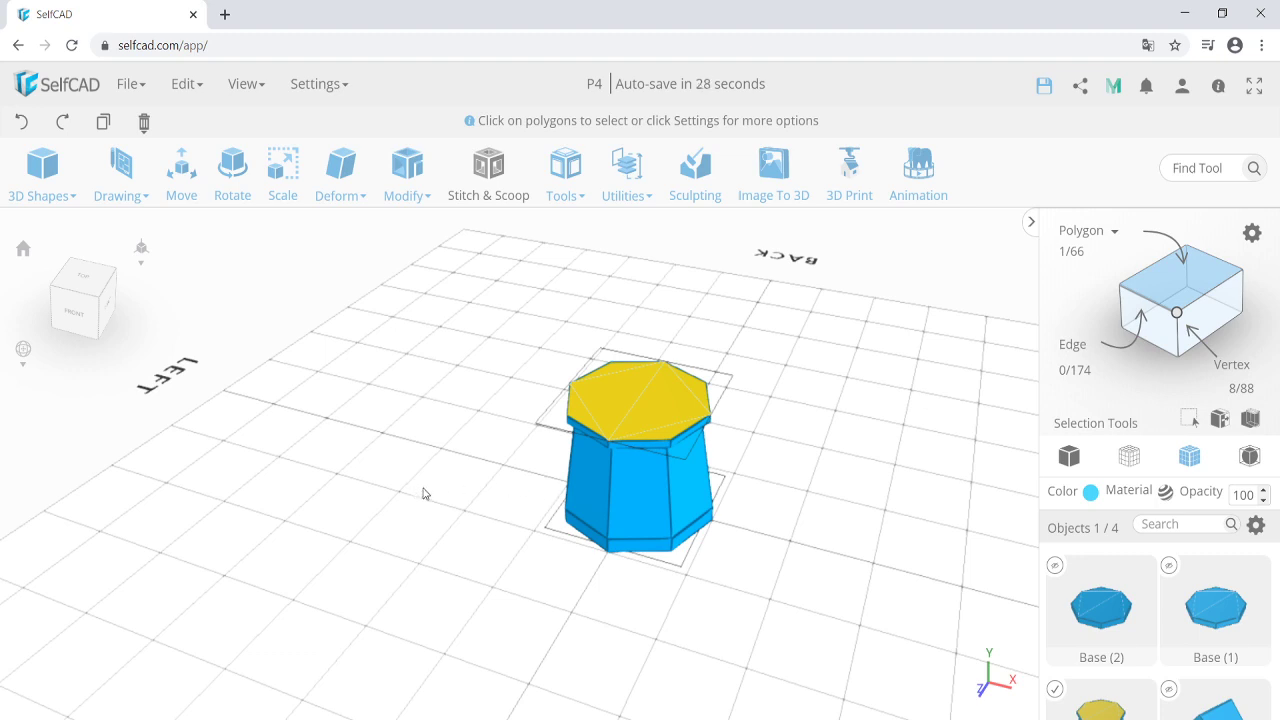
pyautogui.hotkey('ctrl', 'z')
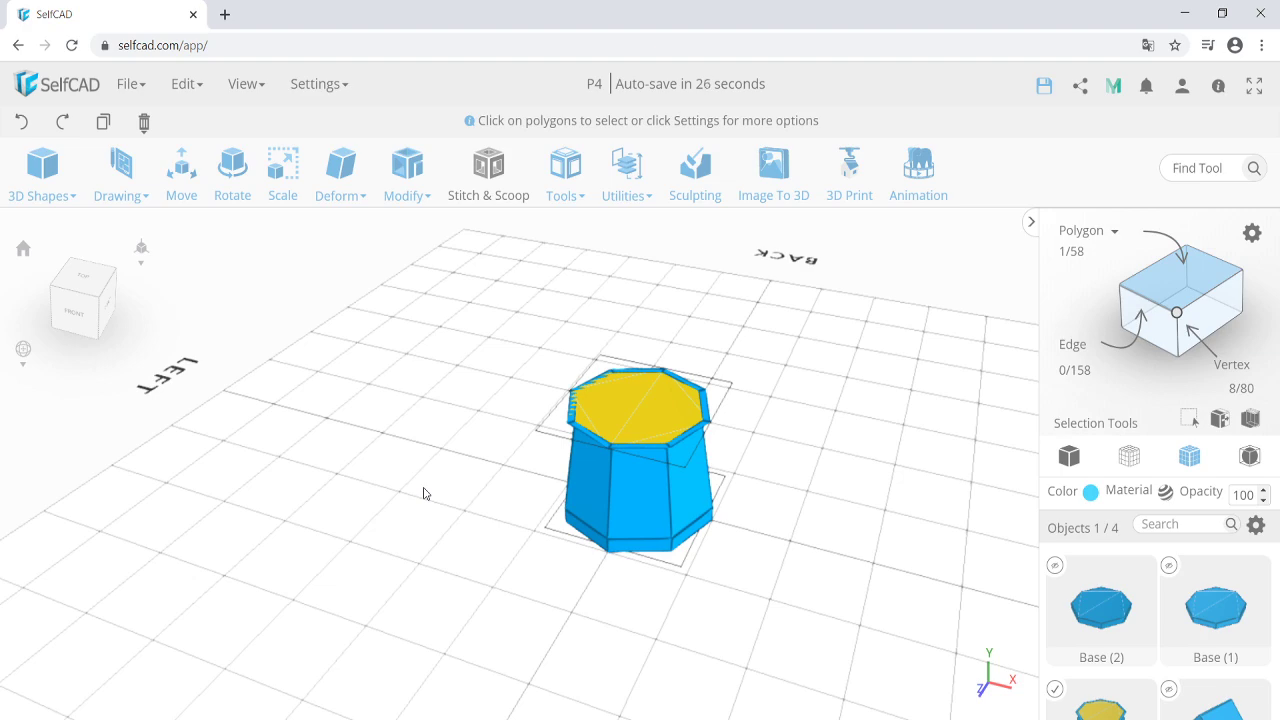
pyautogui.hotkey('ctrl', 'z')
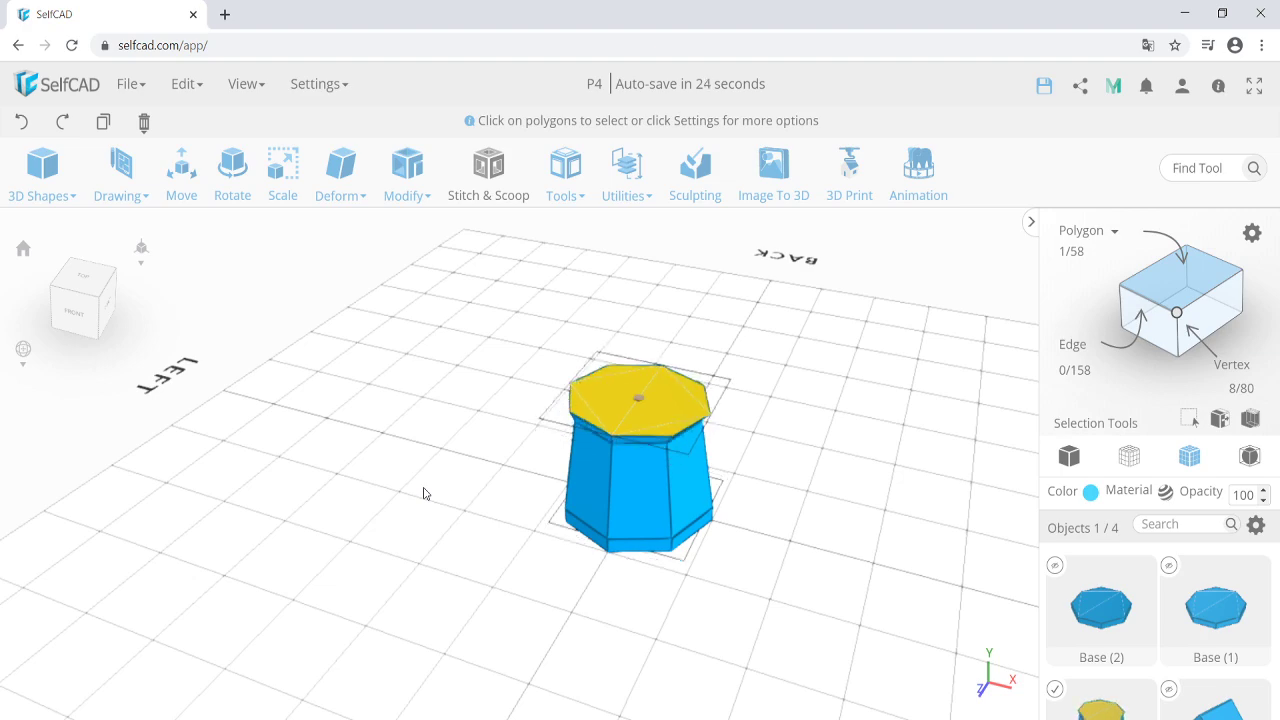
pyautogui.hotkey('ctrl', 'z')
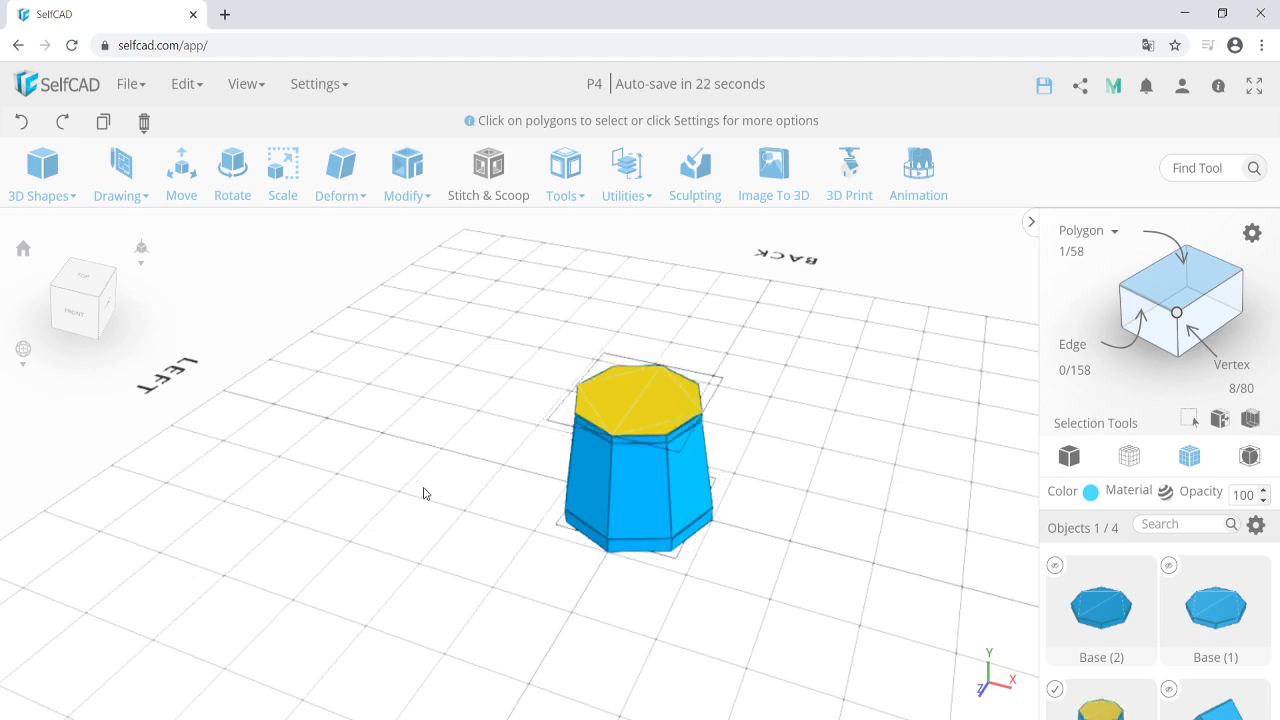
pyautogui.hotkey('ctrl', 'z')
pyautogui.hotkey('ctrl', 'z')
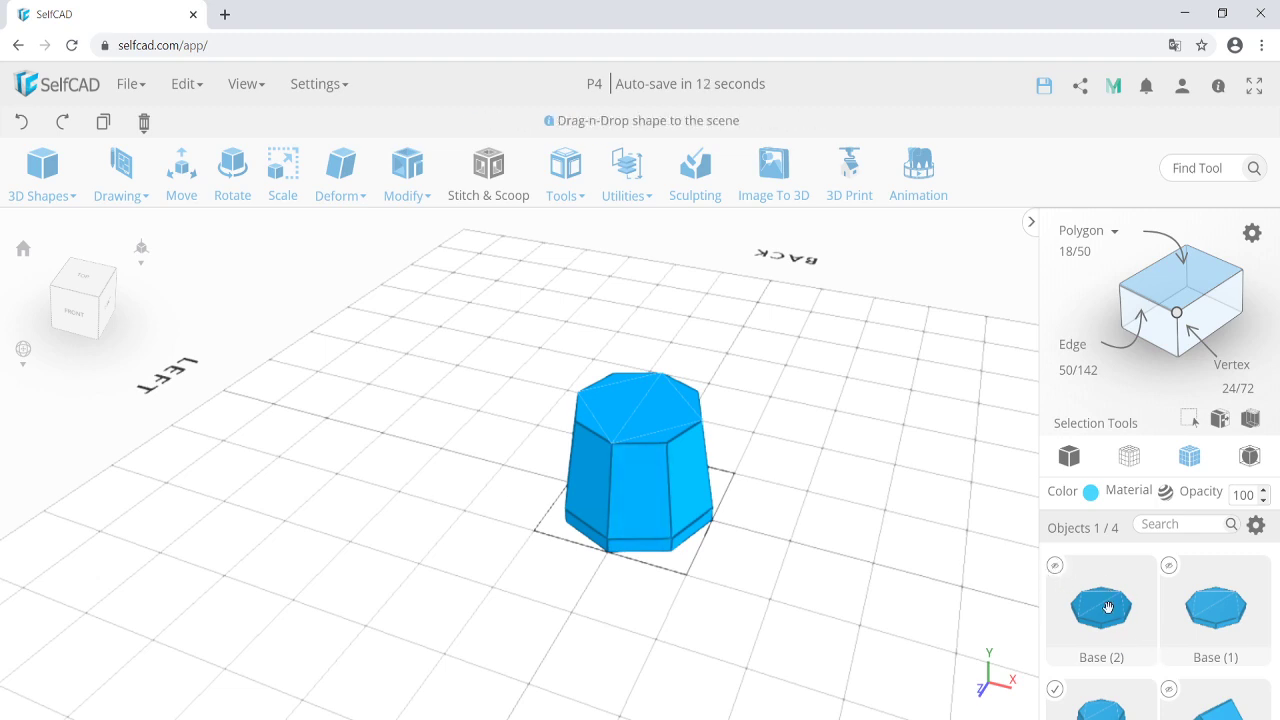
# Unhide the octagonal slab Base (2) and select it.
pyautogui.click(1055, 565)
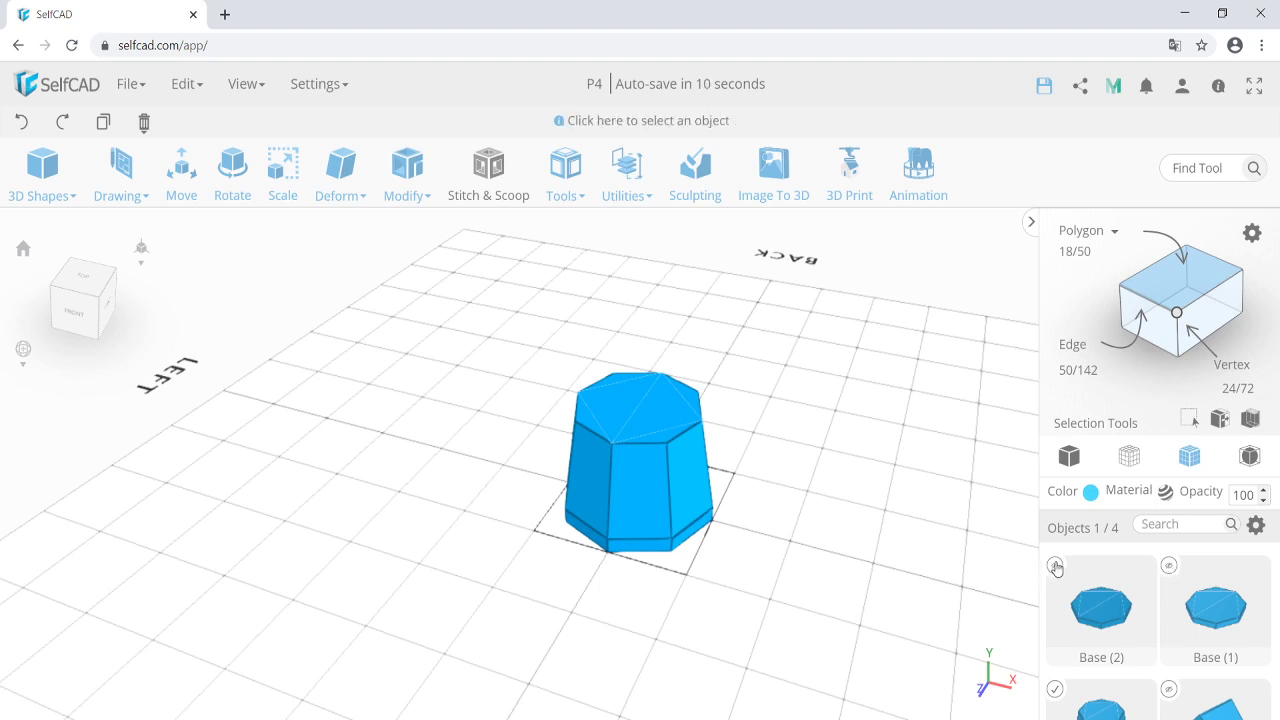
pyautogui.click(730, 583)
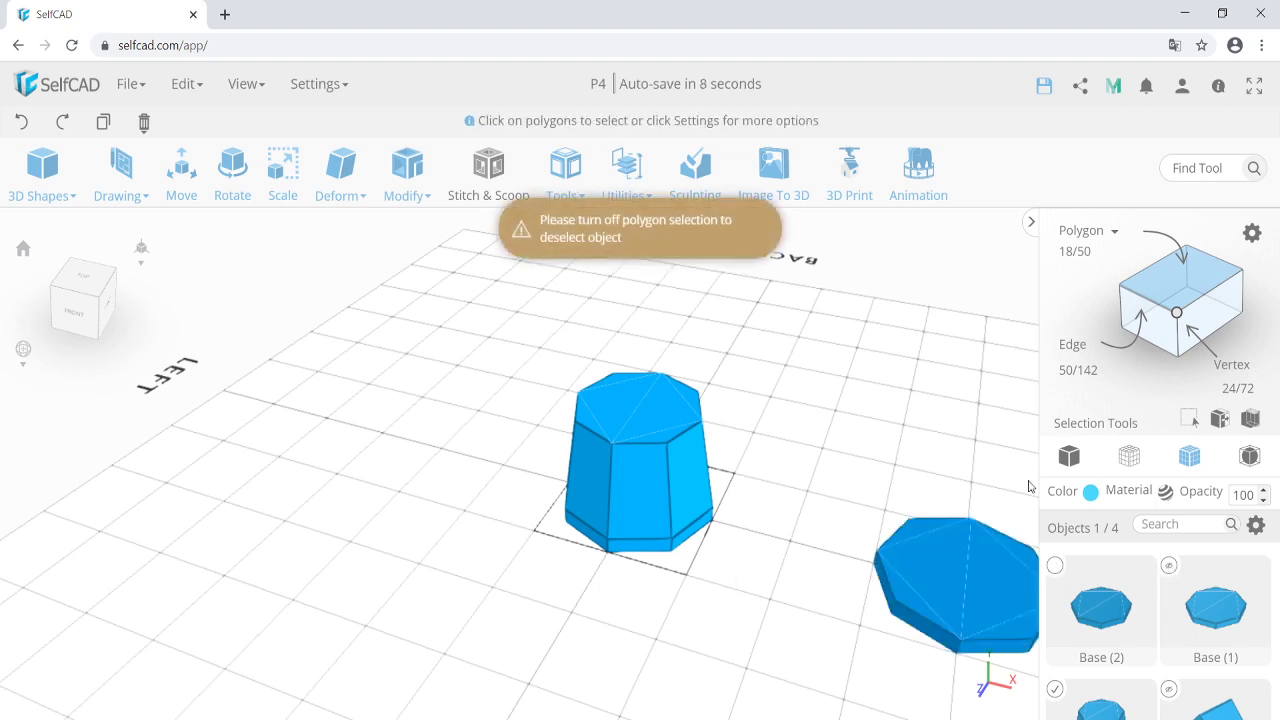
pyautogui.click(907, 580)
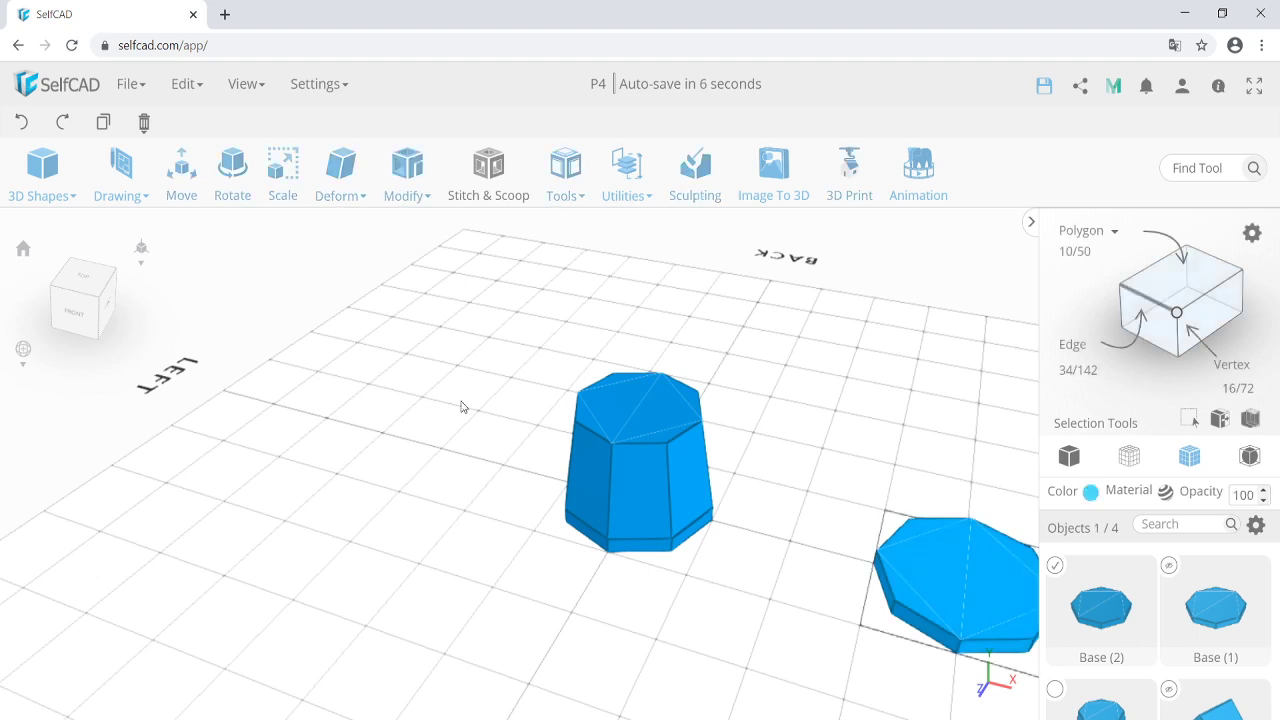
pyautogui.click(628, 195)
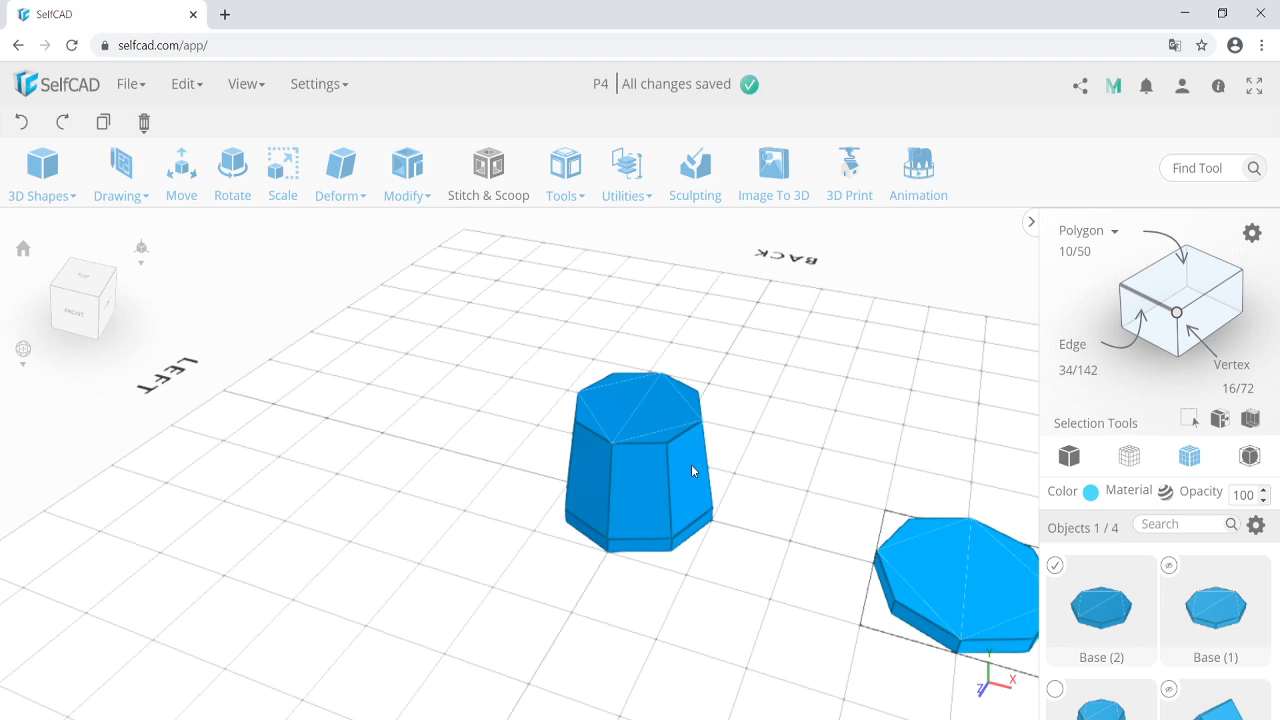
# Rename Base (2) to Floor.
pyautogui.doubleClick(1106, 657)
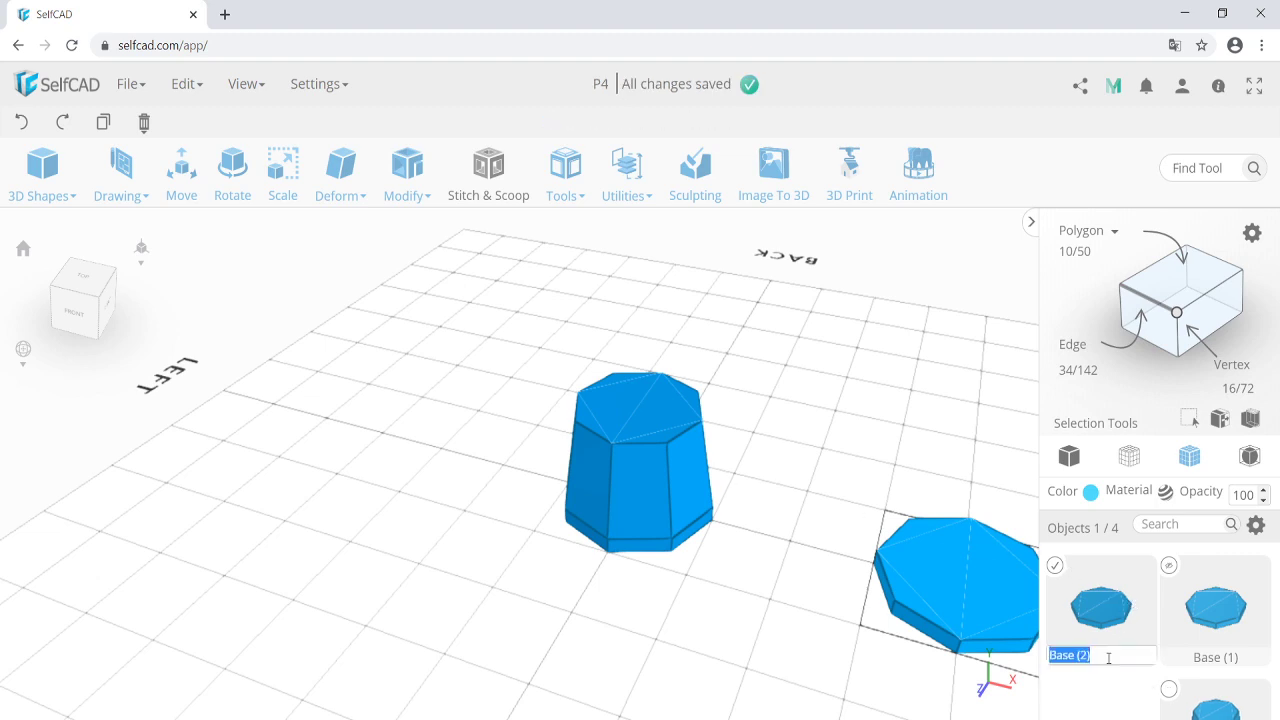
pyautogui.write('Floor')
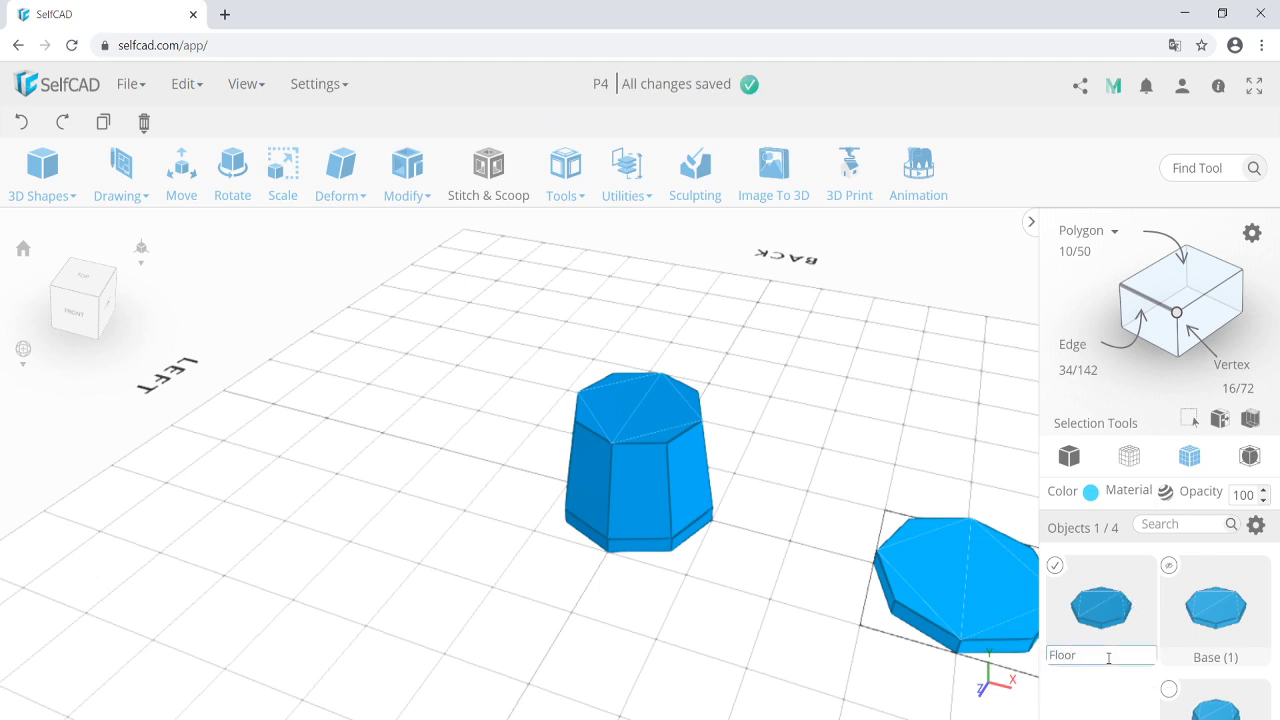
pyautogui.press('Return')
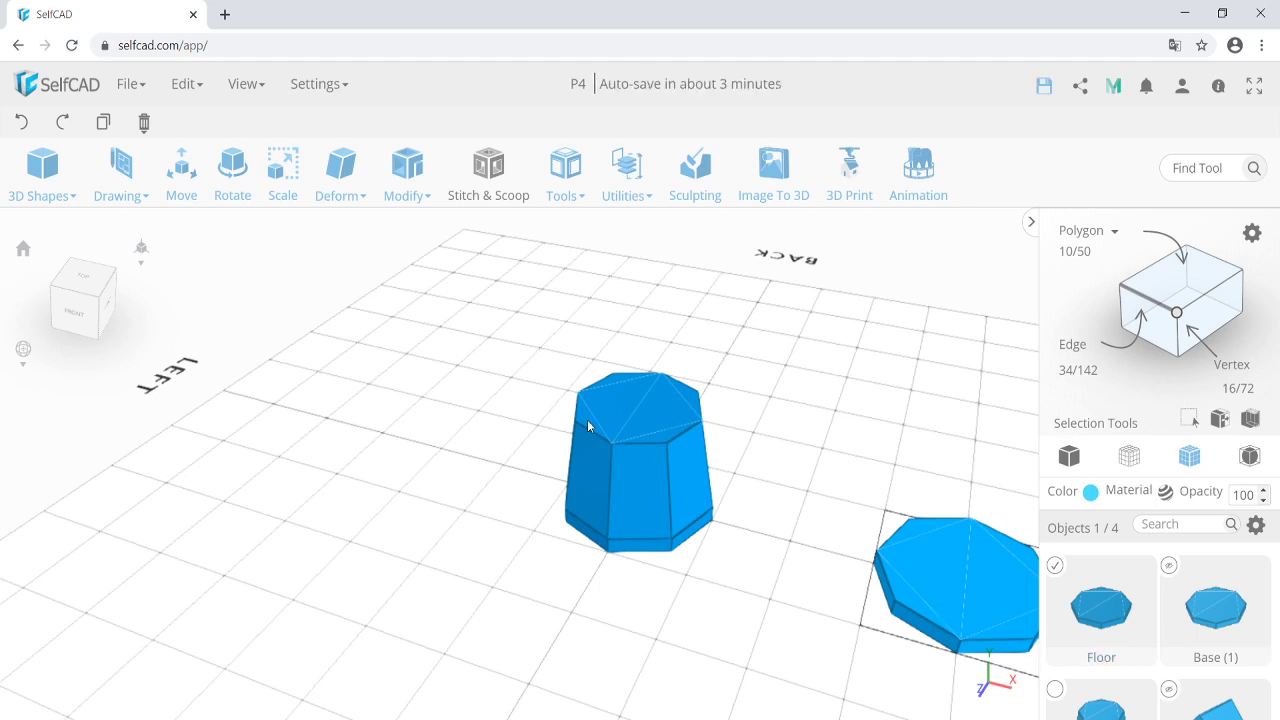
pyautogui.click(627, 168)
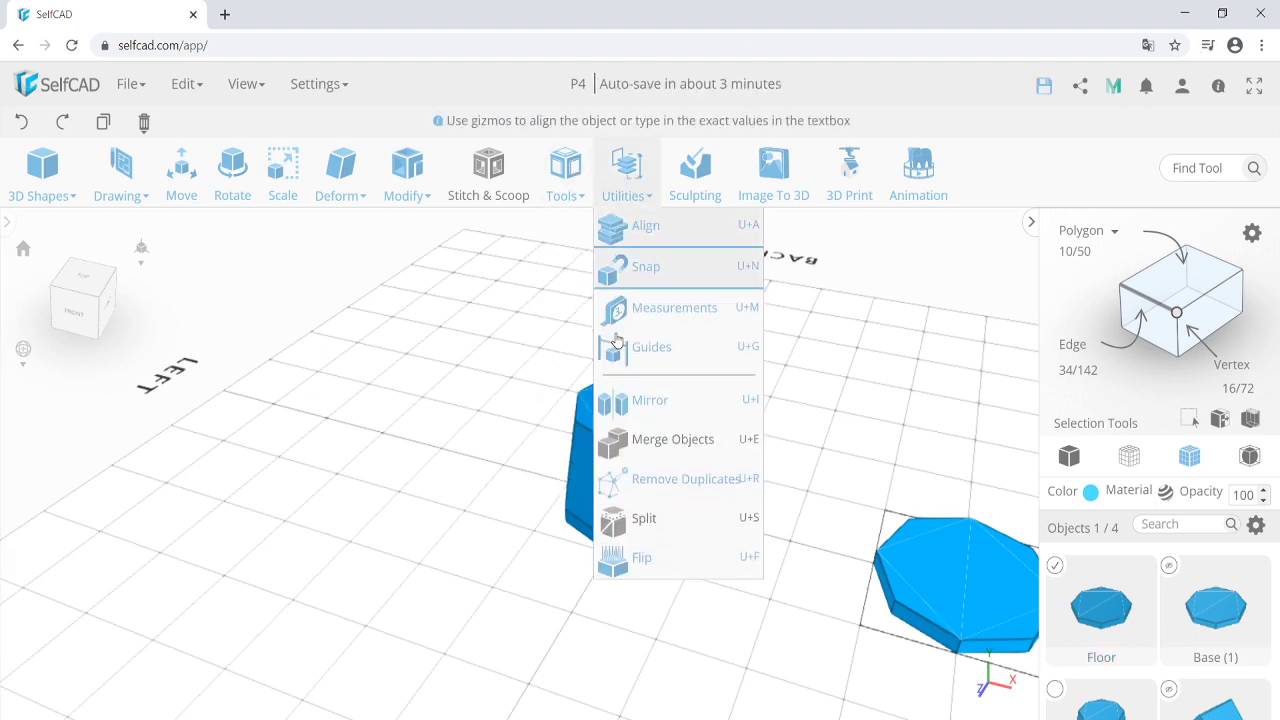
# Align Floor to Top and Center relative to the Base object.
pyautogui.click(202, 261)
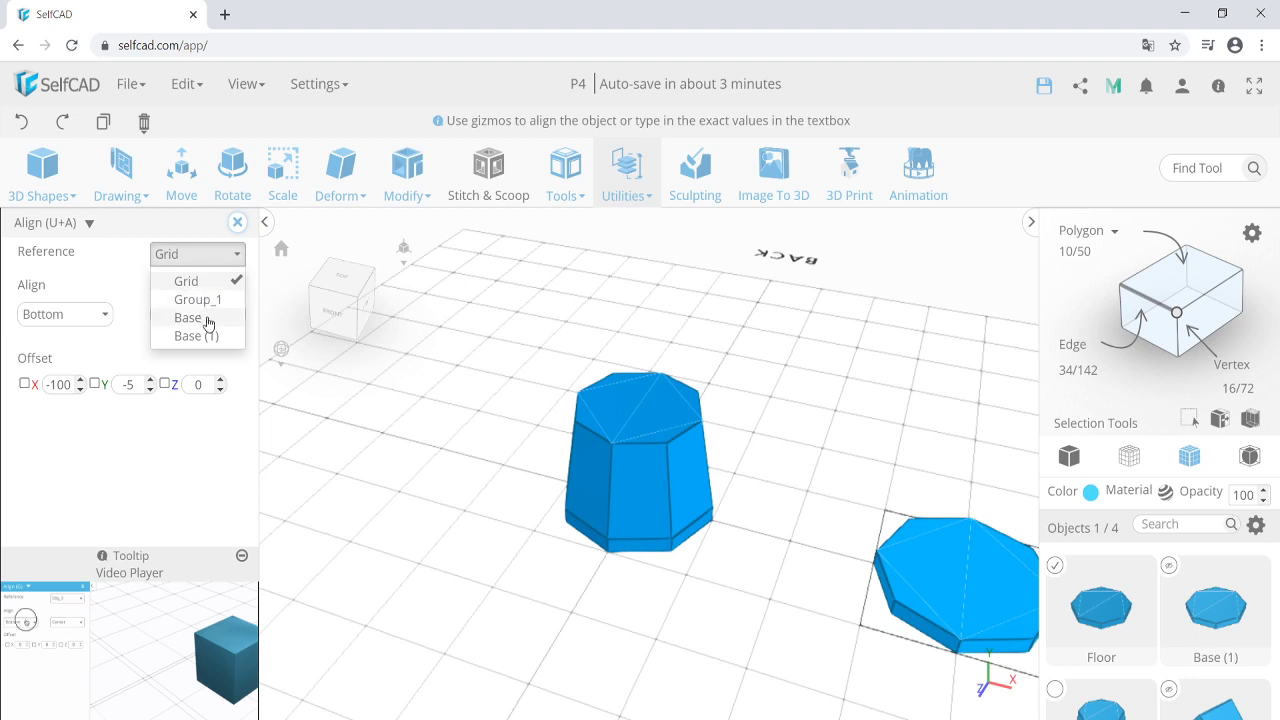
pyautogui.click(203, 319)
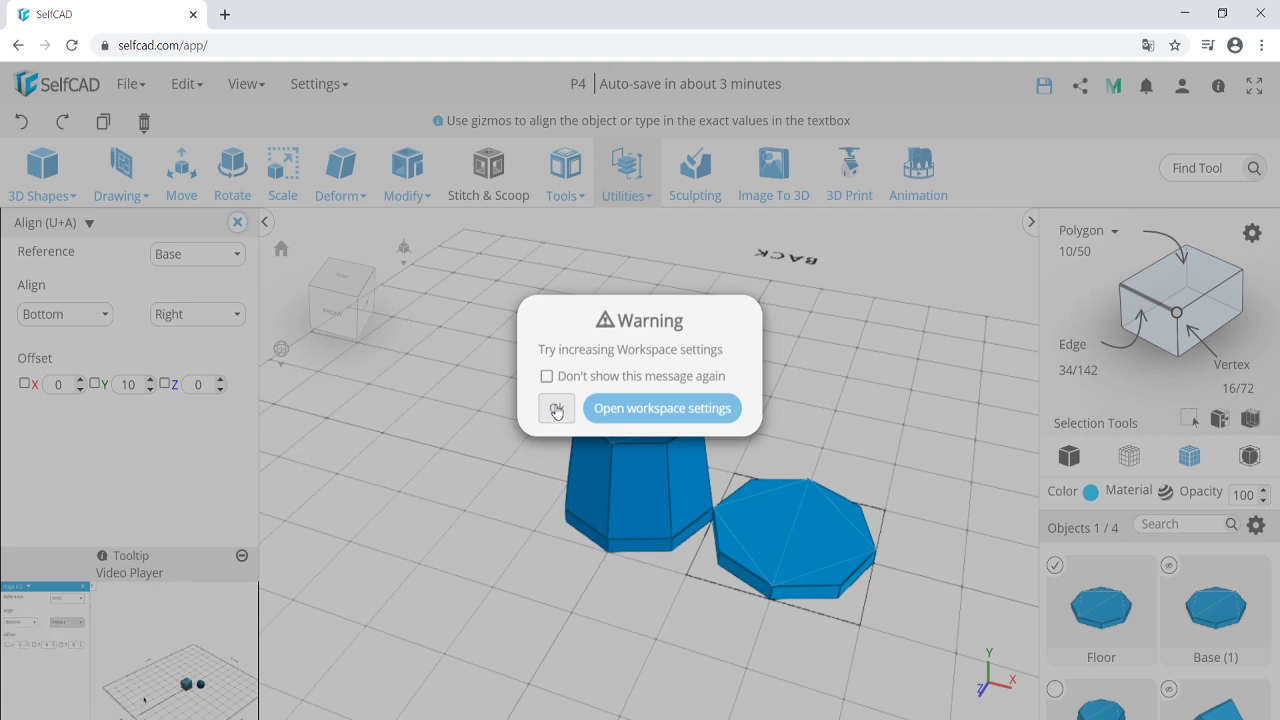
pyautogui.click(558, 412)
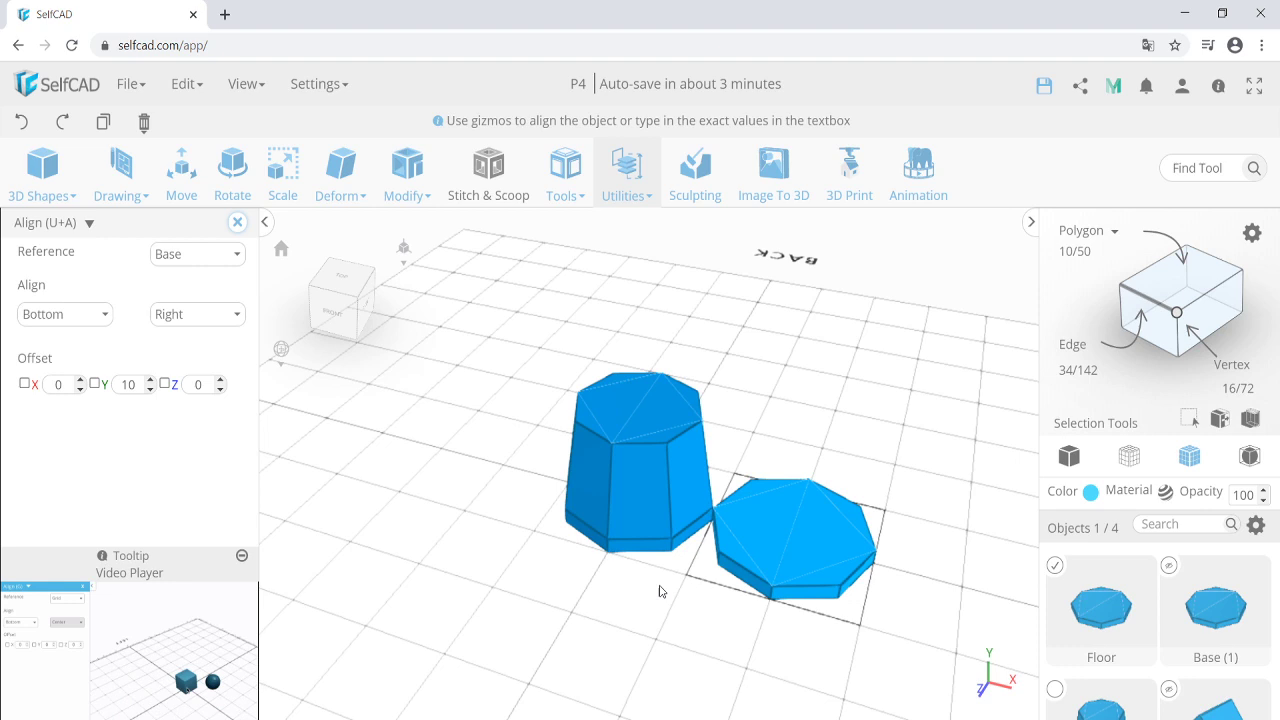
pyautogui.click(78, 318)
pyautogui.click(79, 344)
pyautogui.click(194, 318)
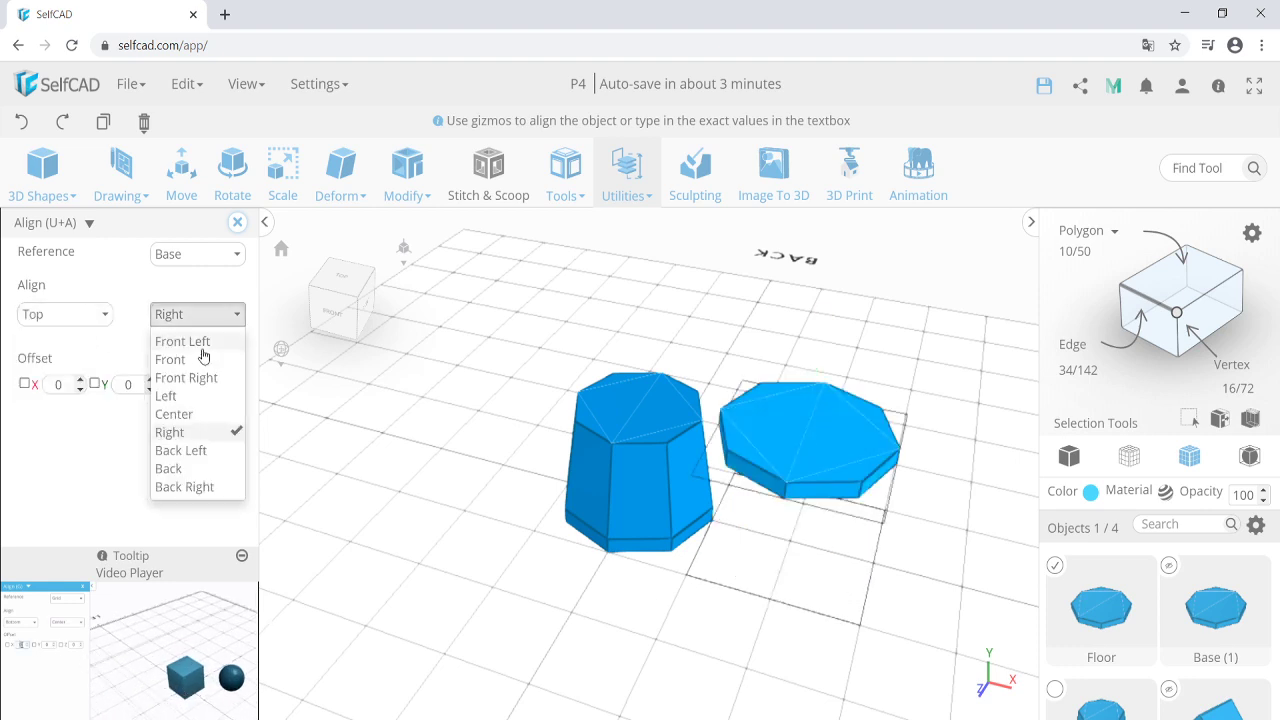
pyautogui.click(200, 414)
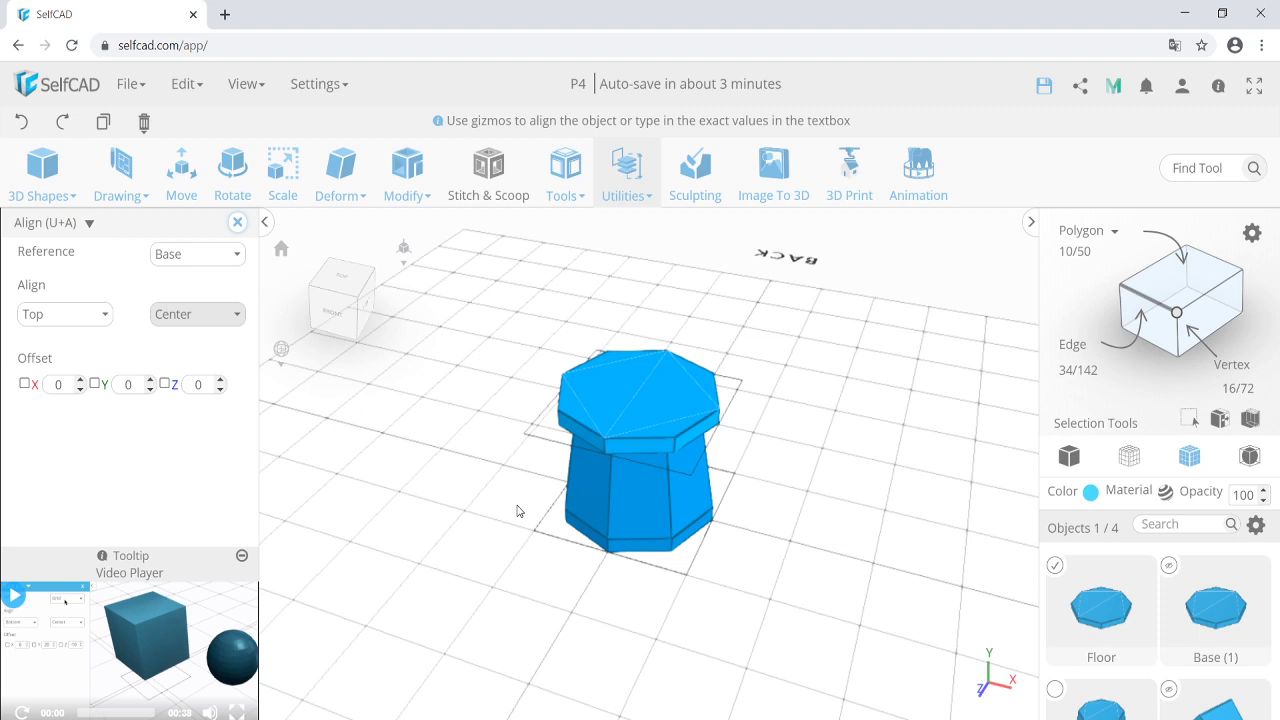
# Scale the Floor slab to Y 5, with X and Z set to 90.
pyautogui.click(281, 170)
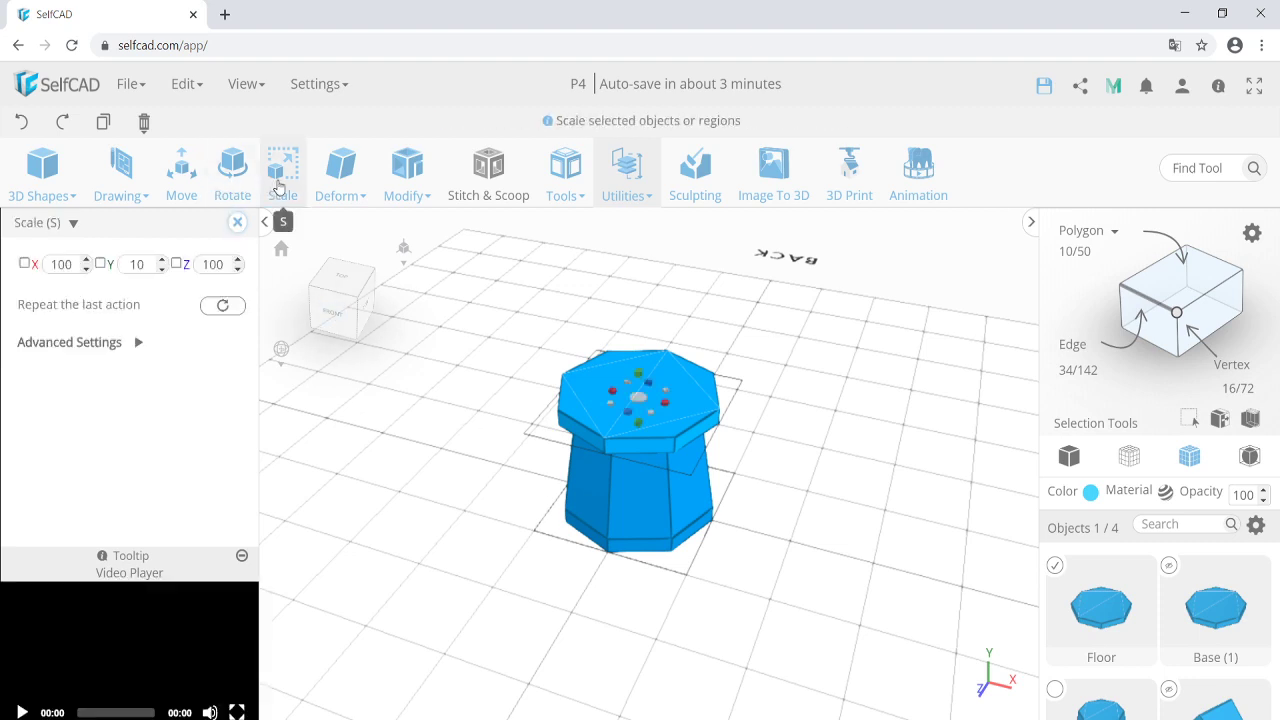
pyautogui.moveTo(639, 374); pyautogui.dragTo(639, 383)
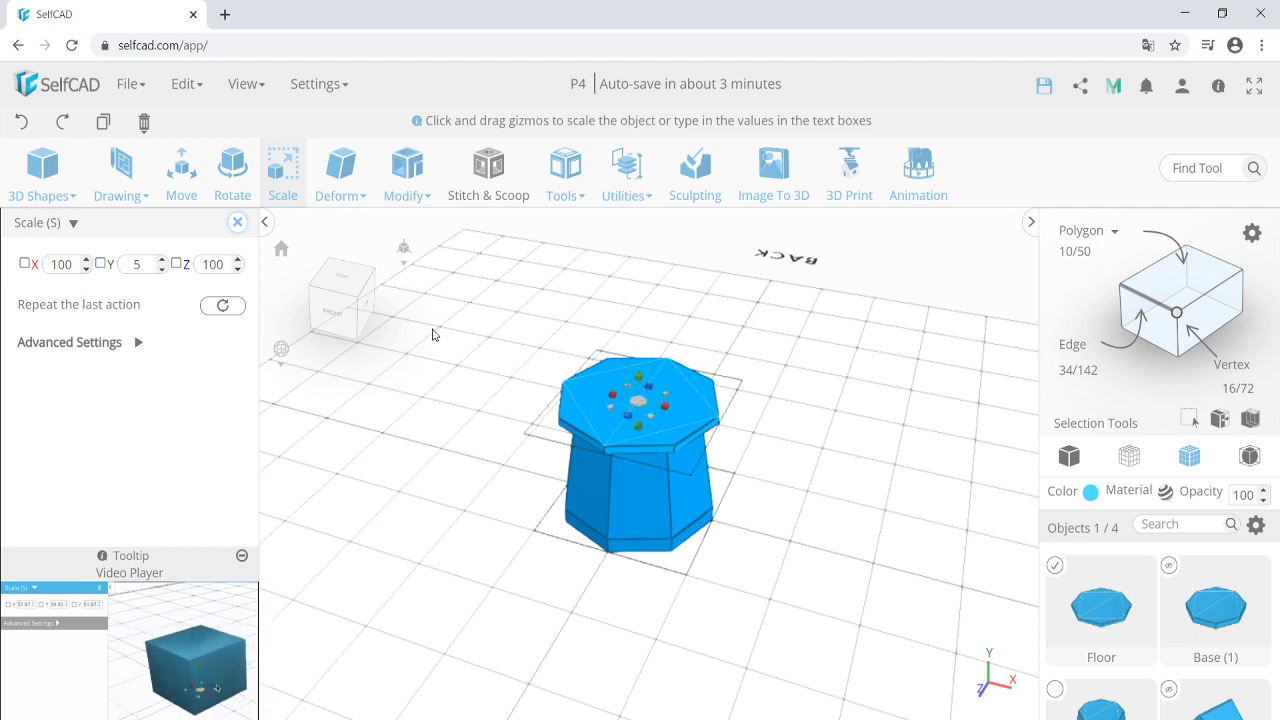
pyautogui.doubleClick(61, 264)
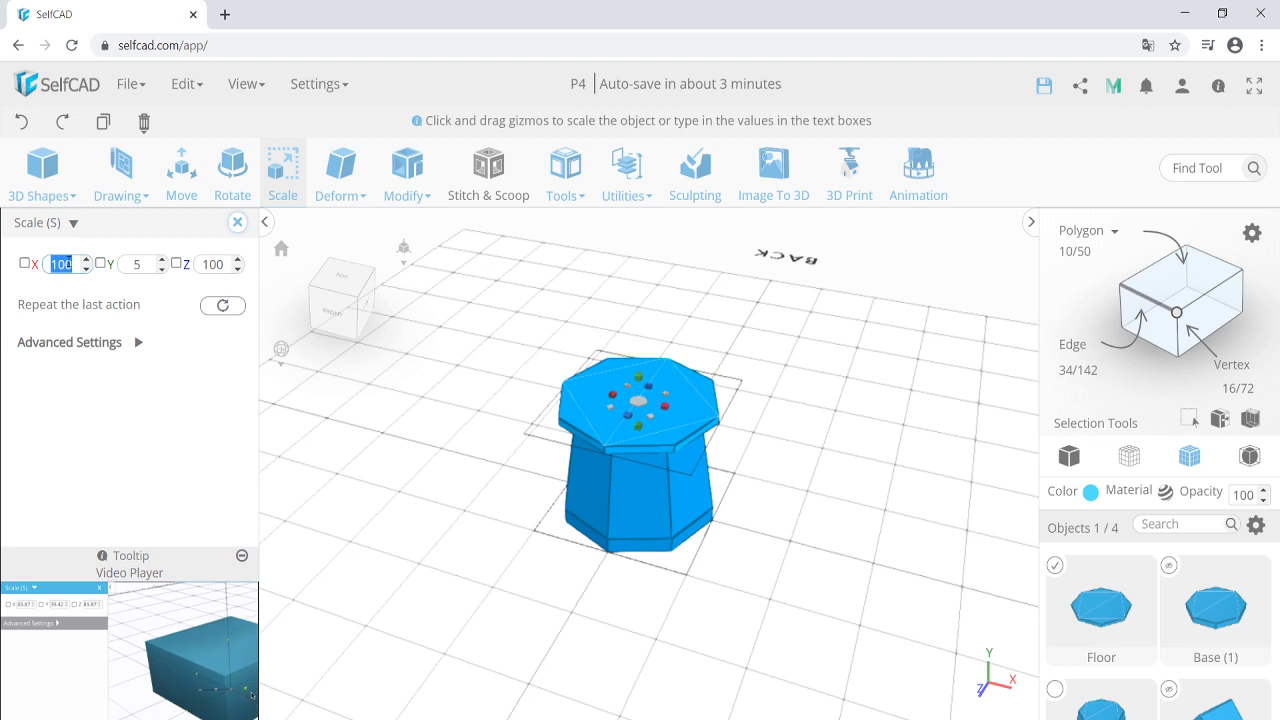
pyautogui.write('90')
pyautogui.doubleClick(213, 264)
pyautogui.write('90')
pyautogui.press('Return')
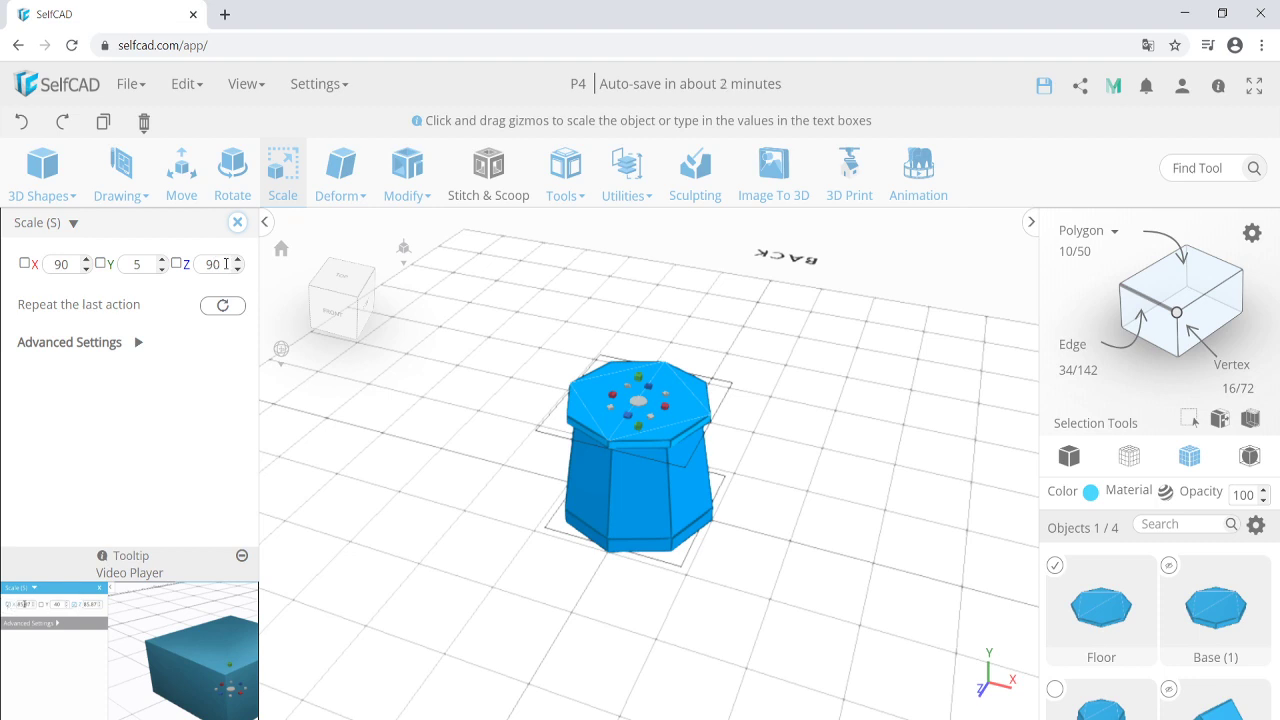
# Switch to polygon selection and pick the Floor slab's top face.
pyautogui.click(1182, 286)
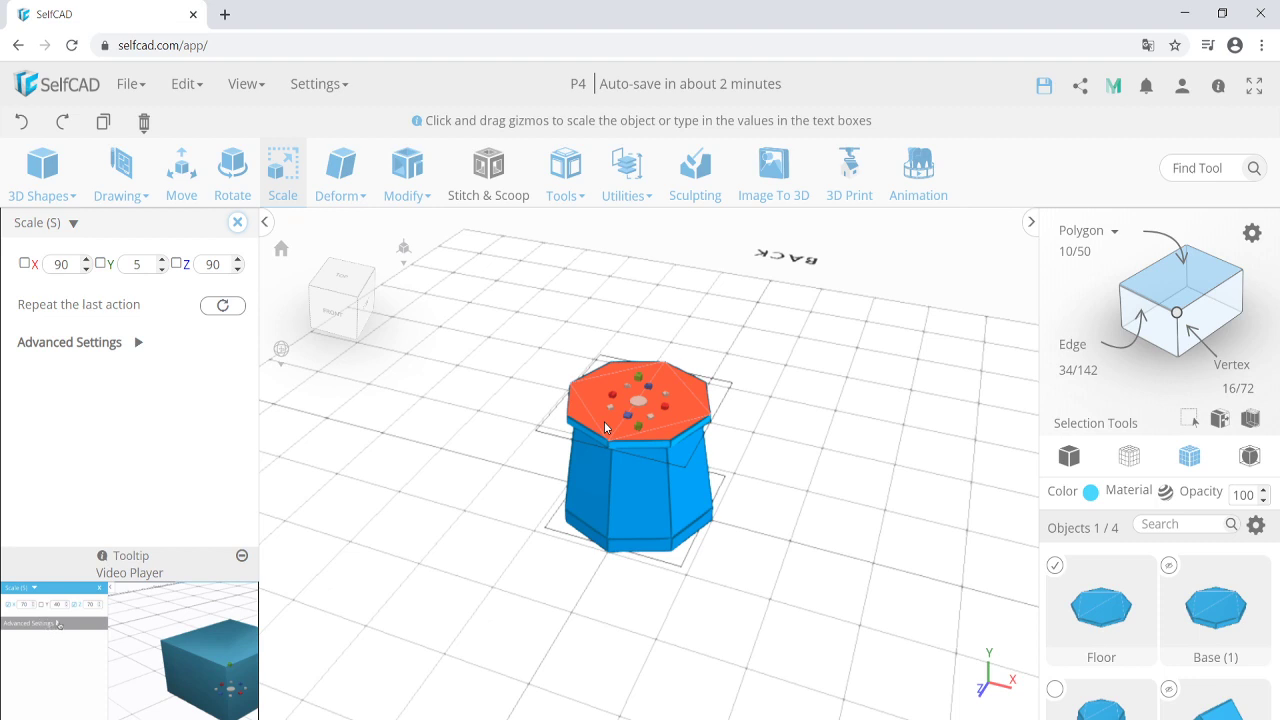
pyautogui.click(604, 427)
pyautogui.click(237, 222)
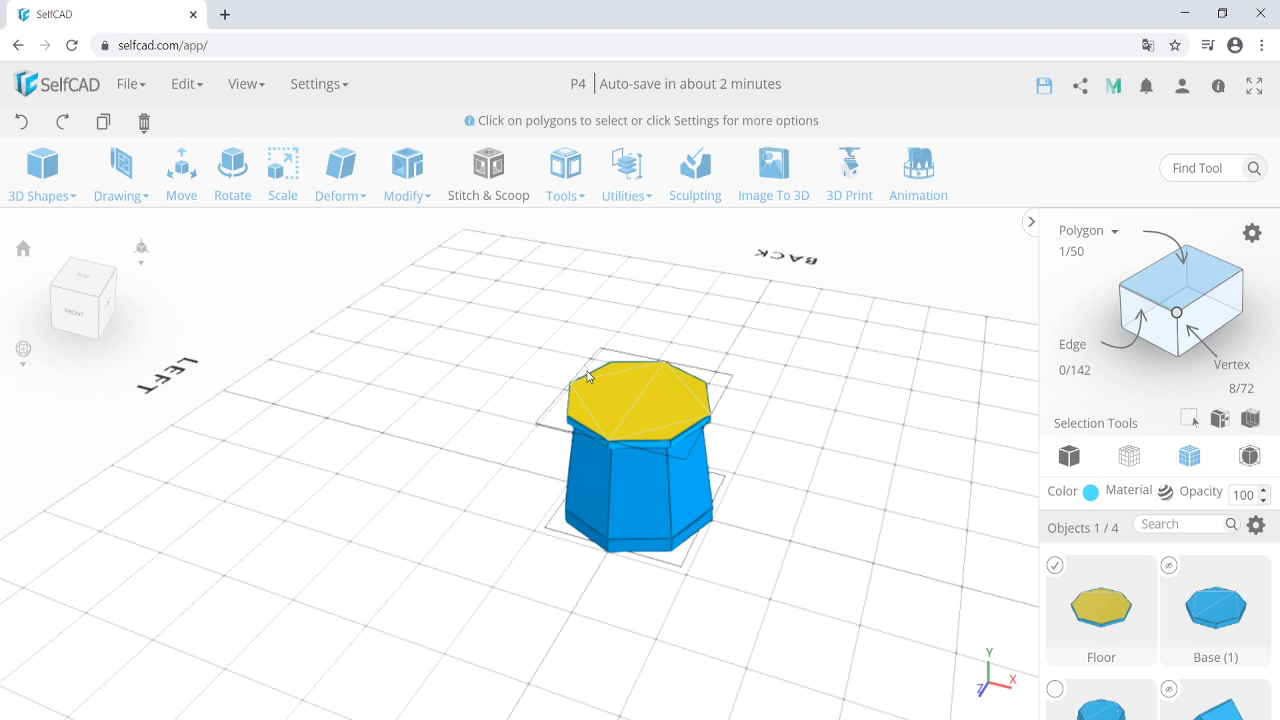
# Inset the Floor's top face to form a ledge.
pyautogui.click(407, 168)
pyautogui.click(491, 345)
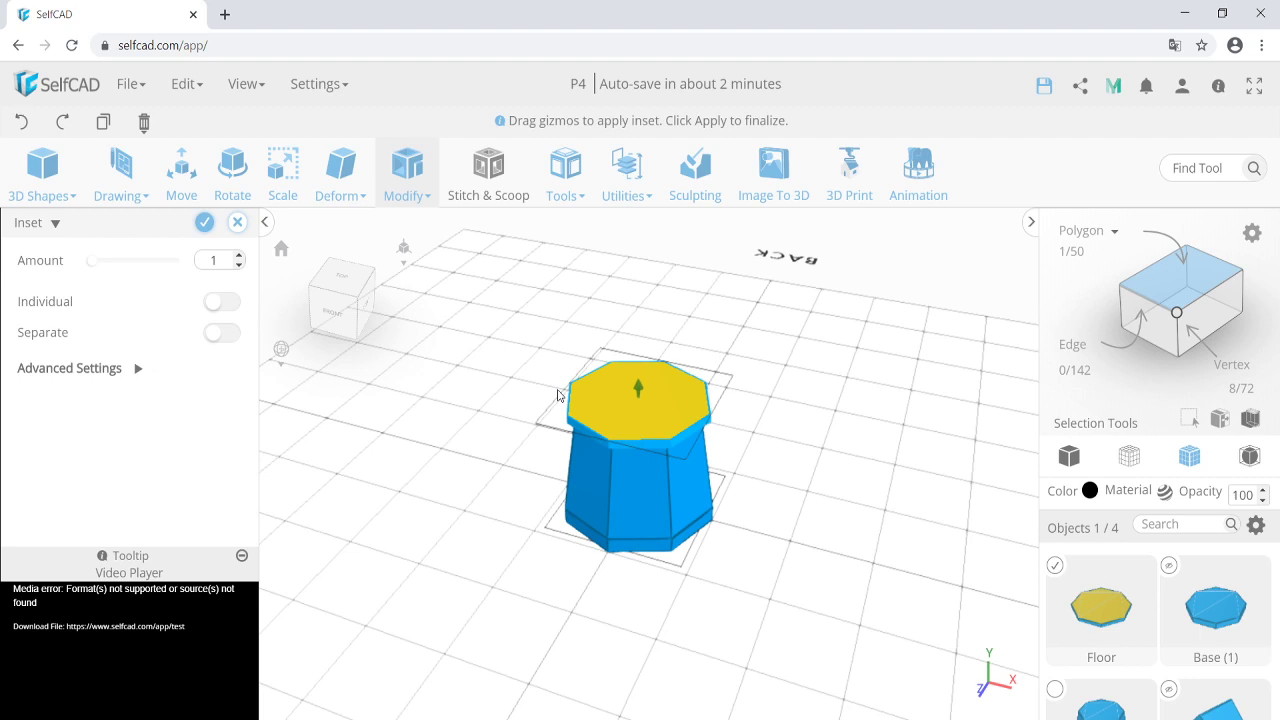
pyautogui.doubleClick(214, 260)
pyautogui.click(205, 225)
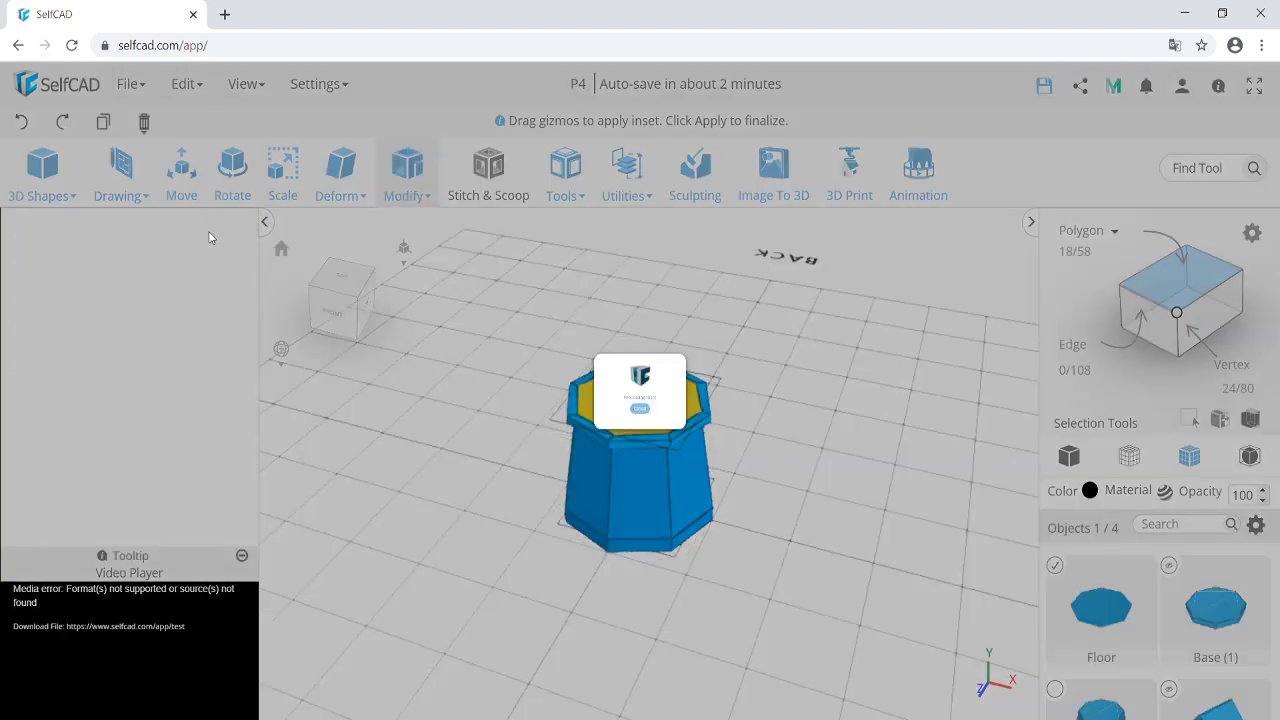
# Extrude the inset top face 40 units upward and unhide Base (1).
pyautogui.click(408, 196)
pyautogui.click(418, 226)
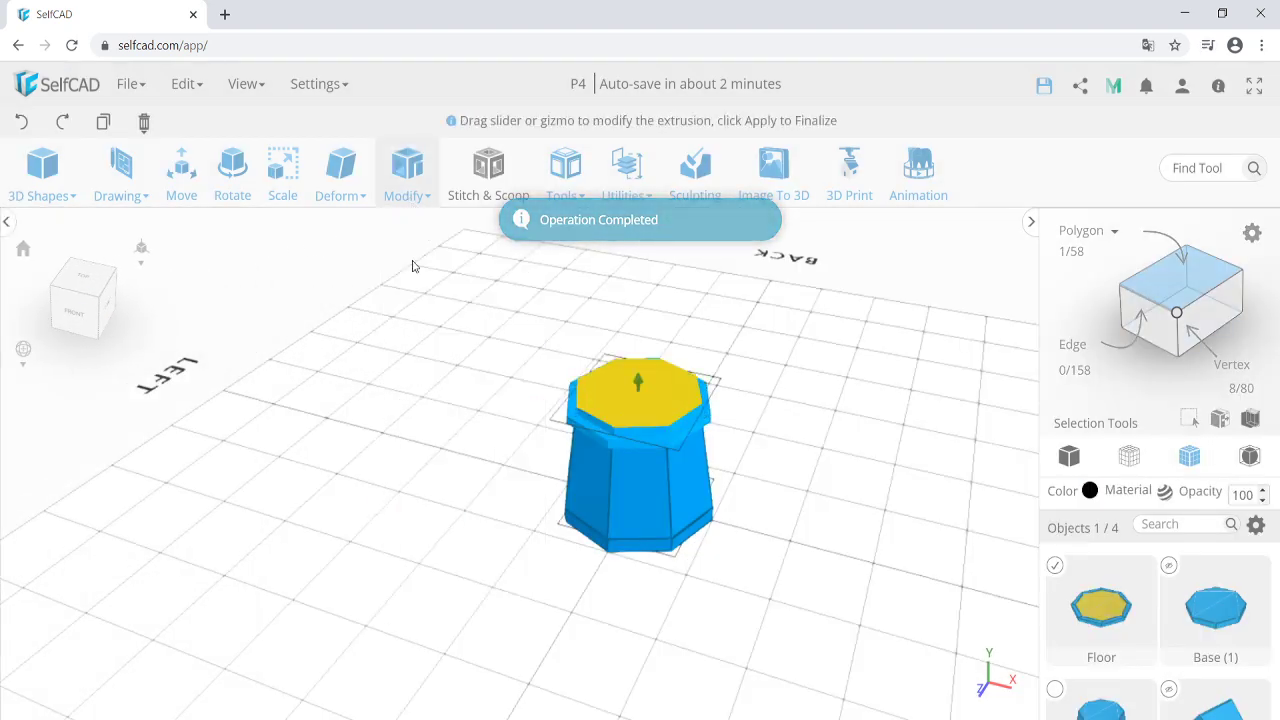
pyautogui.doubleClick(216, 260)
pyautogui.write('40')
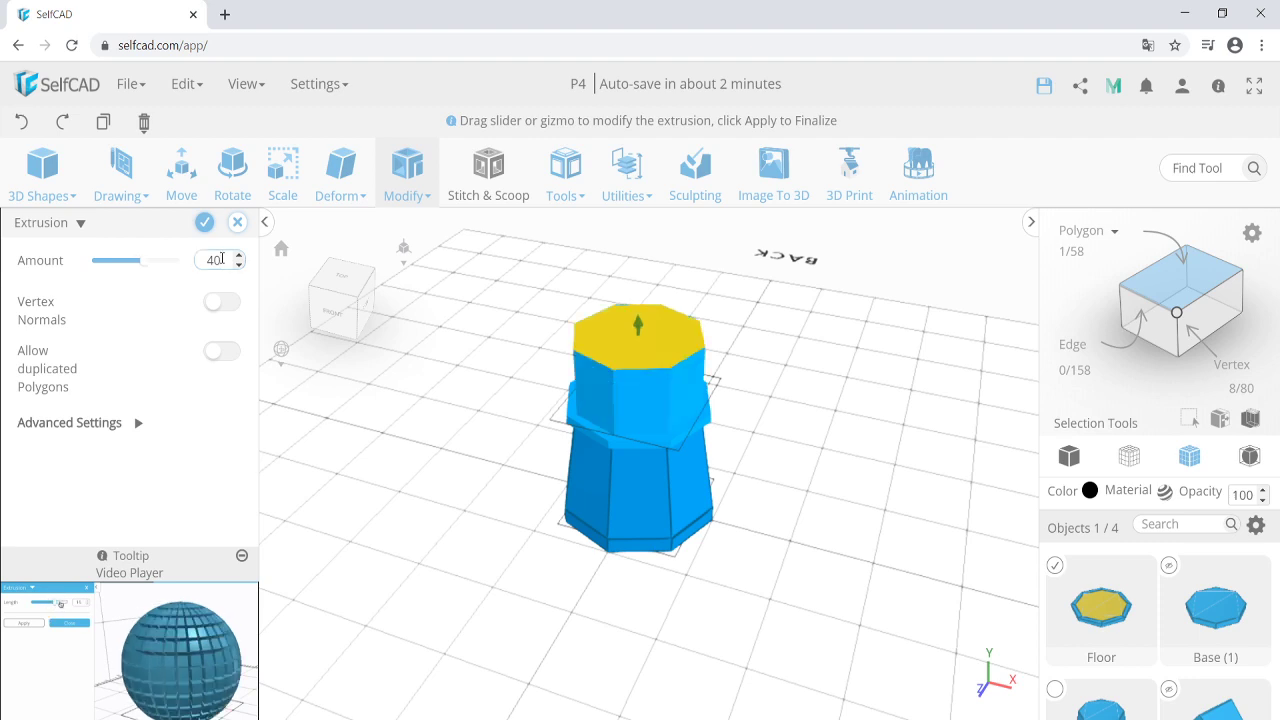
pyautogui.click(204, 222)
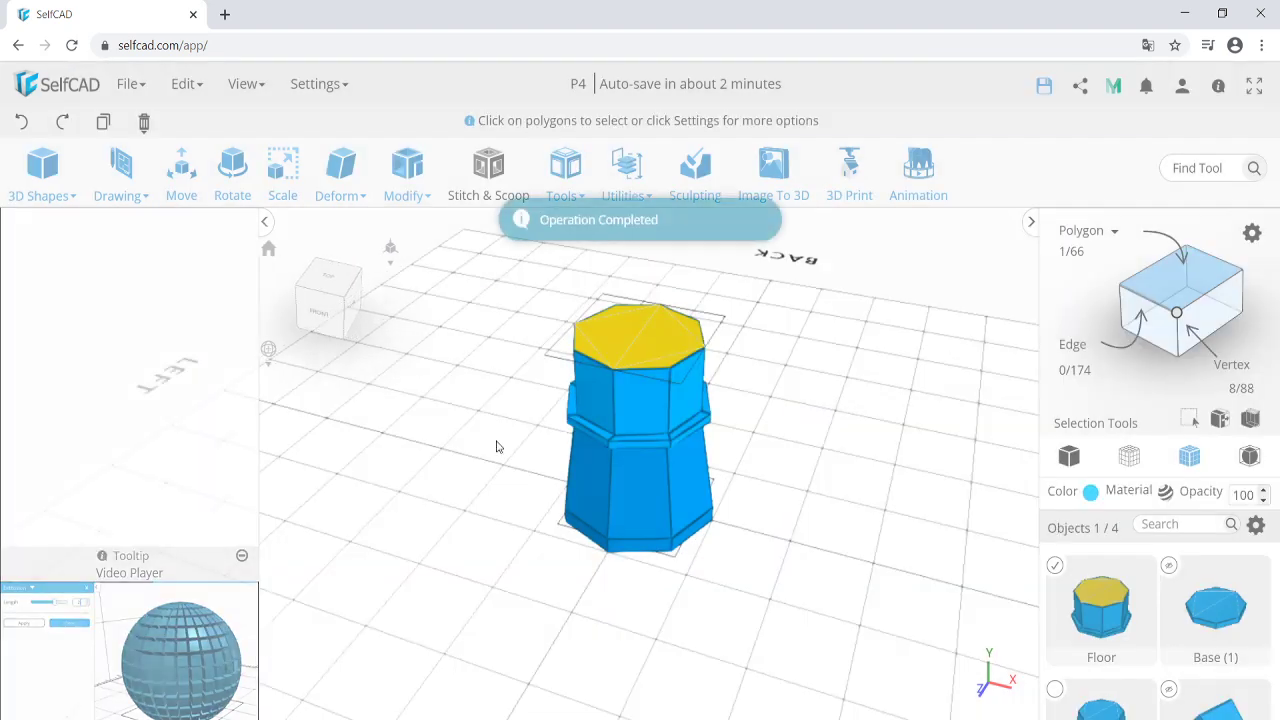
pyautogui.click(1168, 566)
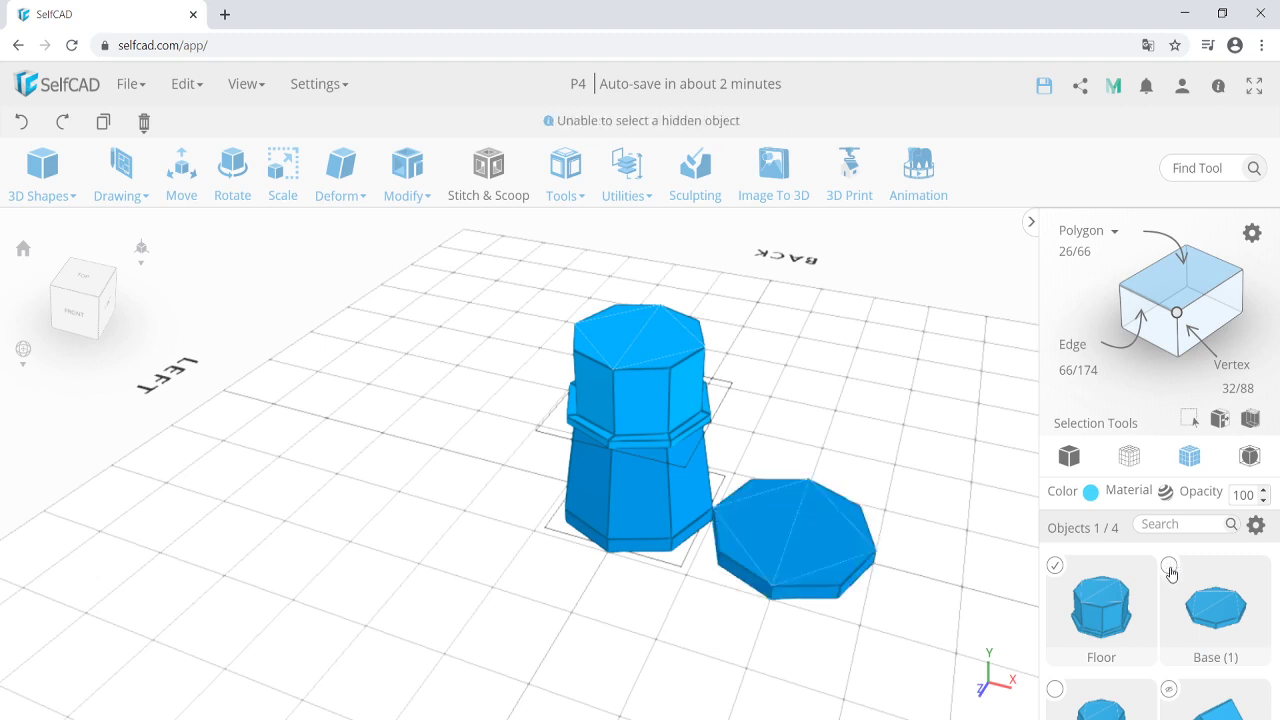
# Rename Base (1) to Roof and select it.
pyautogui.doubleClick(1209, 657)
pyautogui.write('Roof')
pyautogui.press('Return')
pyautogui.click(1145, 572)
pyautogui.click(1169, 566)
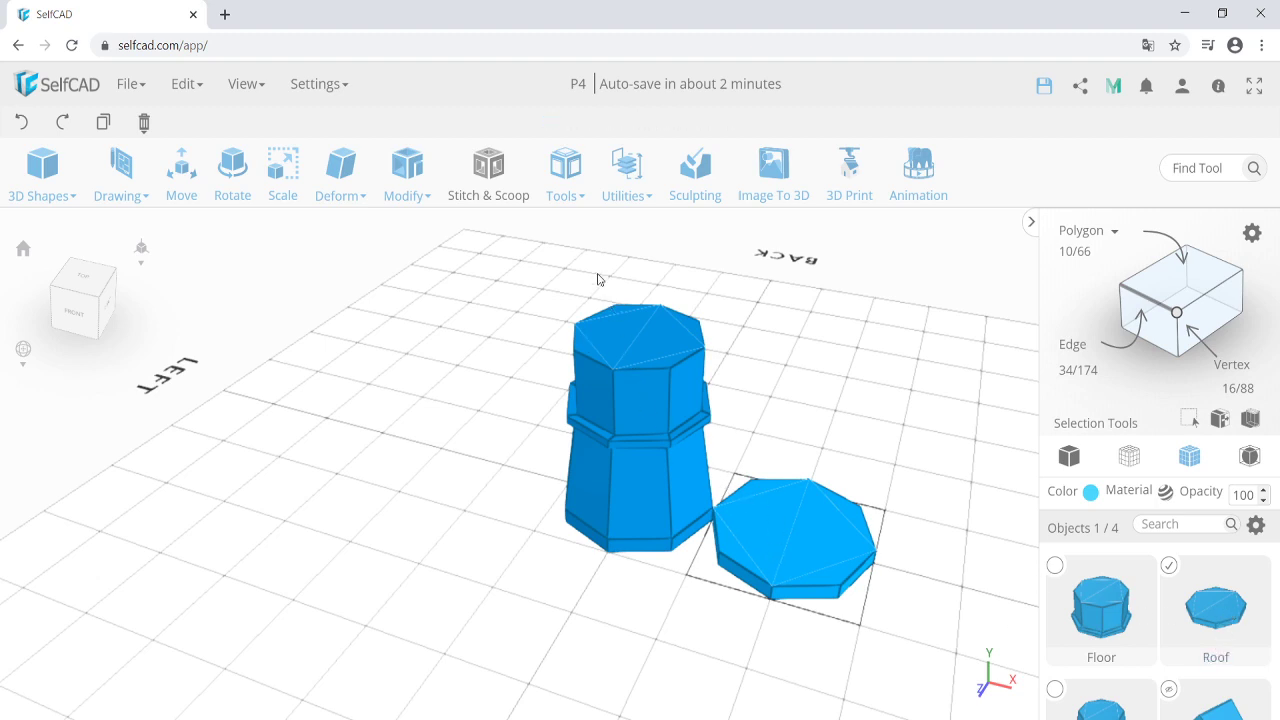
# Align the Roof on top of the Floor, using Floor as reference.
pyautogui.moveTo(621, 197)
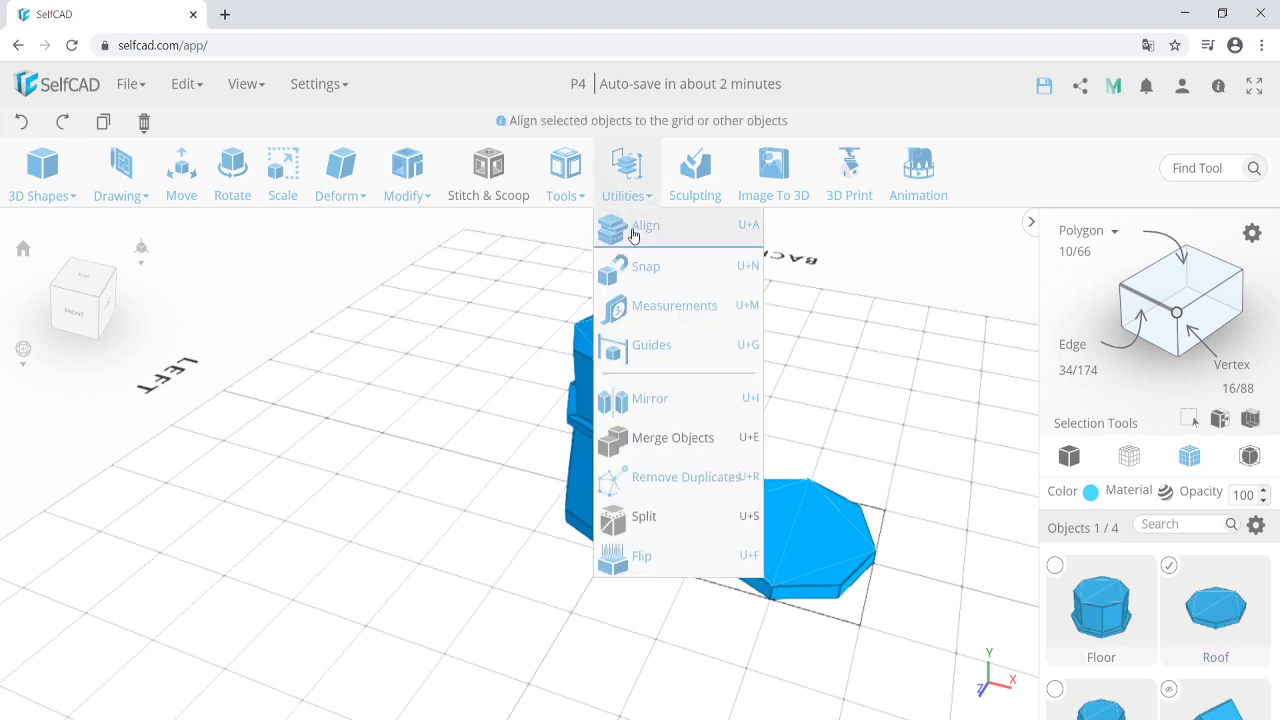
pyautogui.click(642, 226)
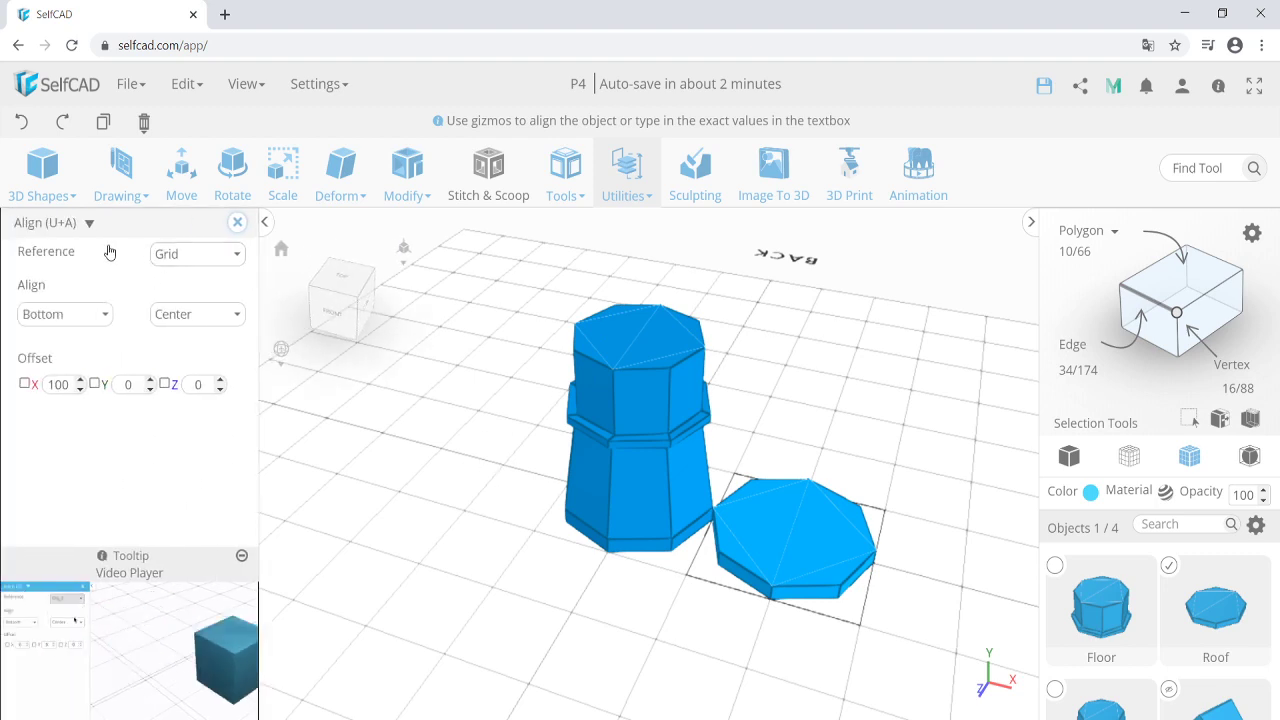
pyautogui.click(190, 260)
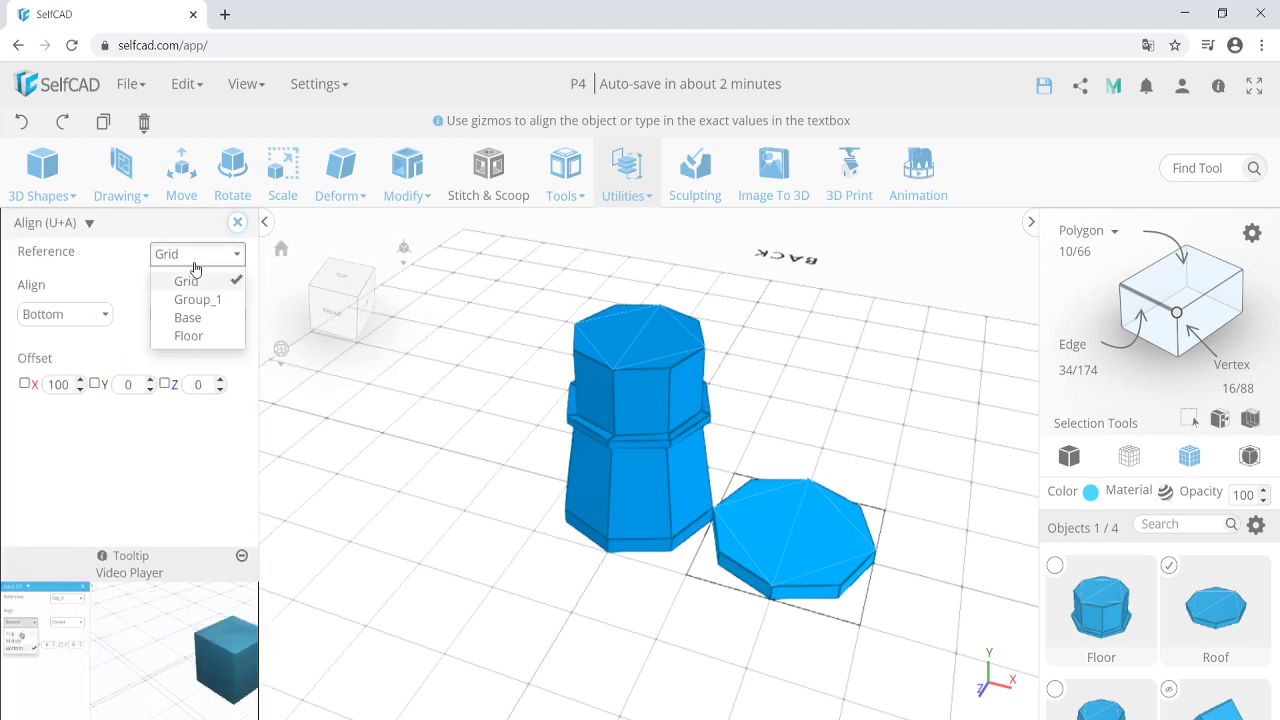
pyautogui.click(203, 340)
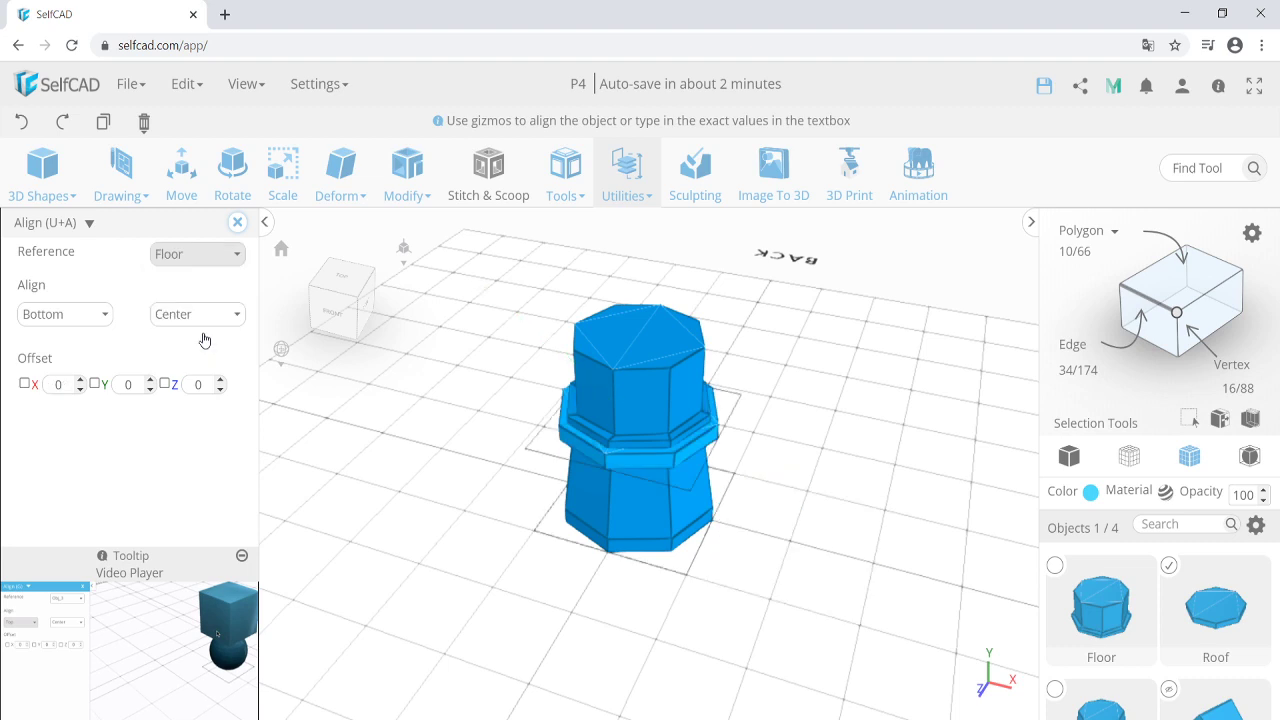
pyautogui.click(82, 316)
pyautogui.click(38, 341)
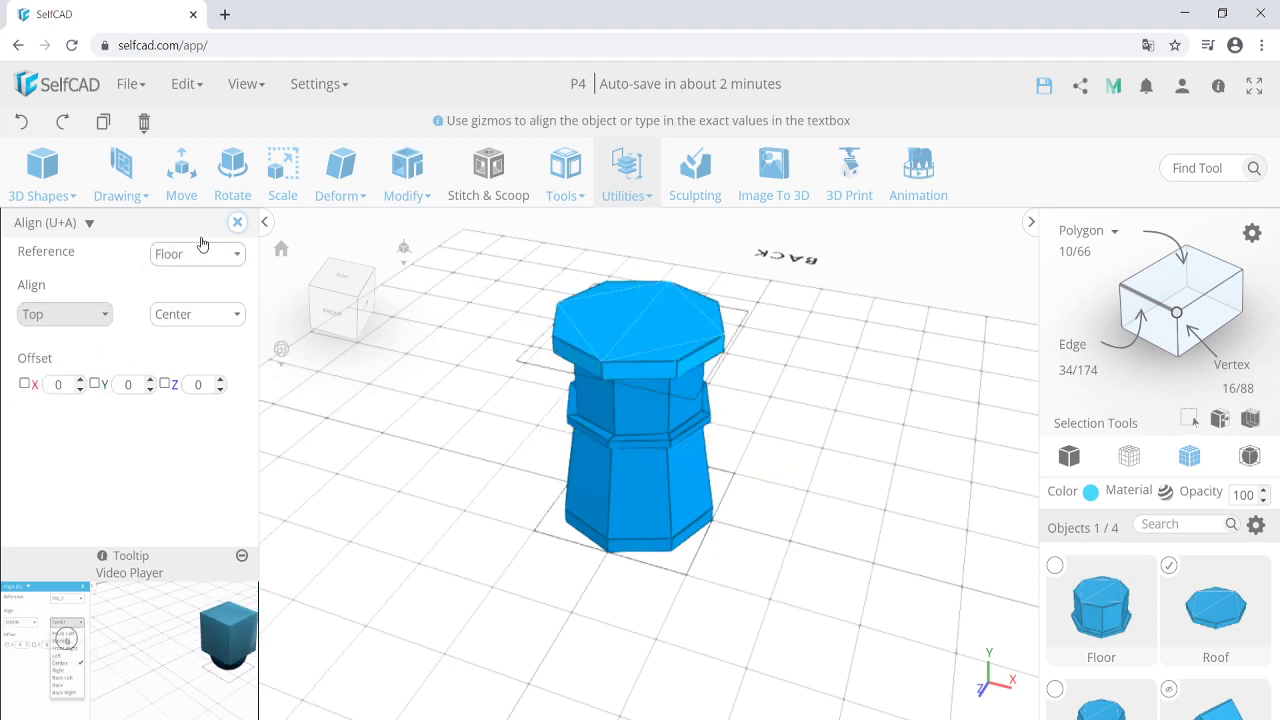
pyautogui.click(237, 222)
pyautogui.click(285, 195)
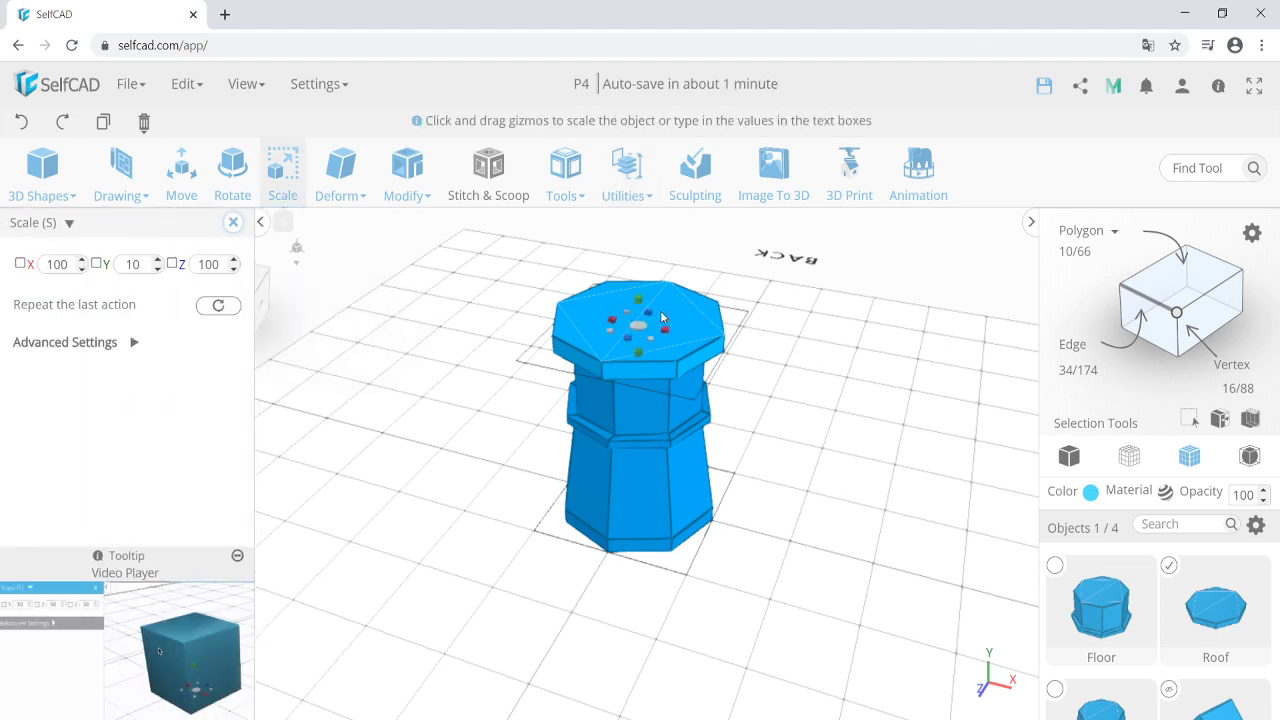
# Flatten the Roof slab vertically and set its X and Z scale to 90.
pyautogui.moveTo(637, 296); pyautogui.dragTo(617, 299, button='right')
pyautogui.moveTo(634, 298)
pyautogui.mouseDown()
pyautogui.moveTo(634, 320)
pyautogui.moveTo(629, 310)
pyautogui.mouseUp()
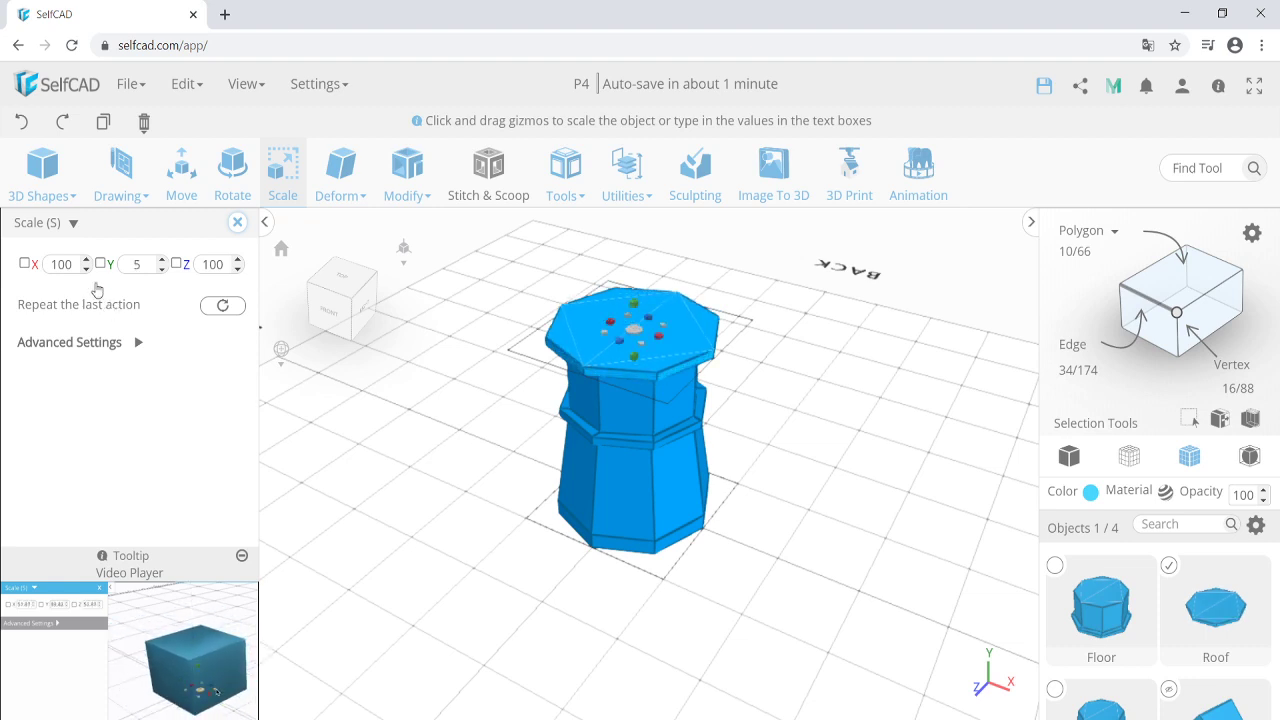
pyautogui.doubleClick(62, 264)
pyautogui.write('90')
pyautogui.doubleClick(213, 264)
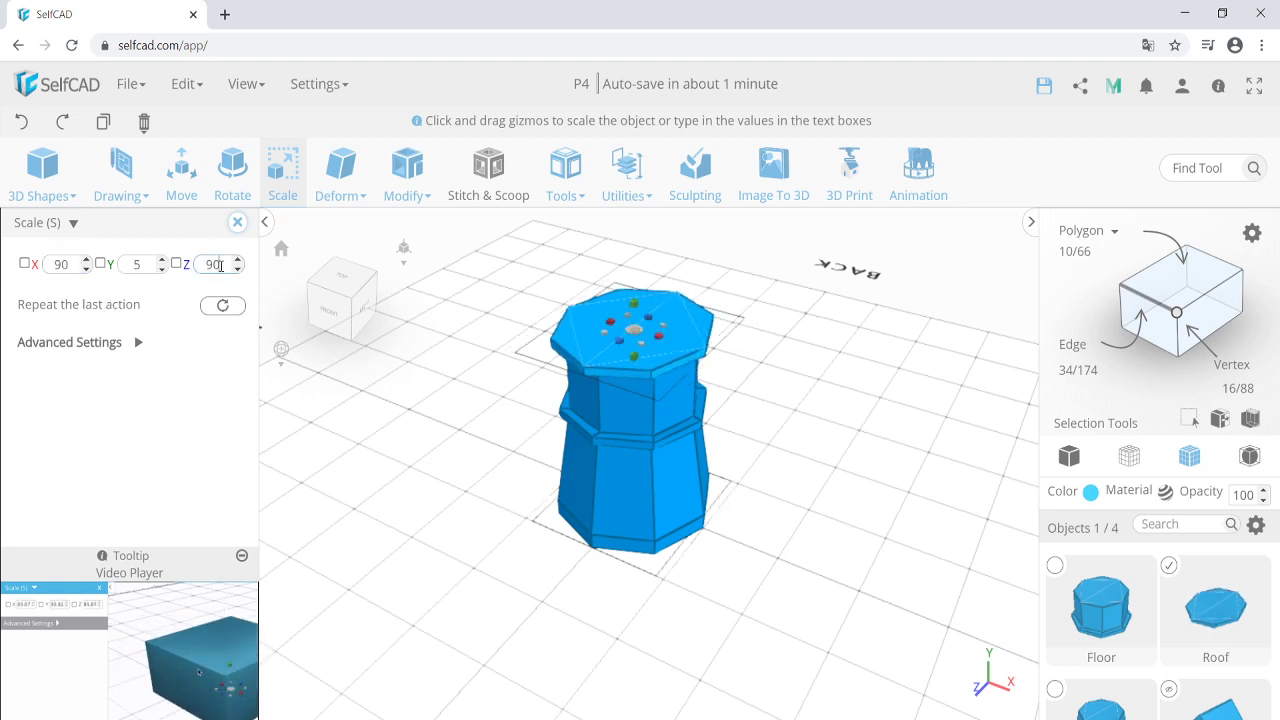
pyautogui.write('90')
pyautogui.press('Return')
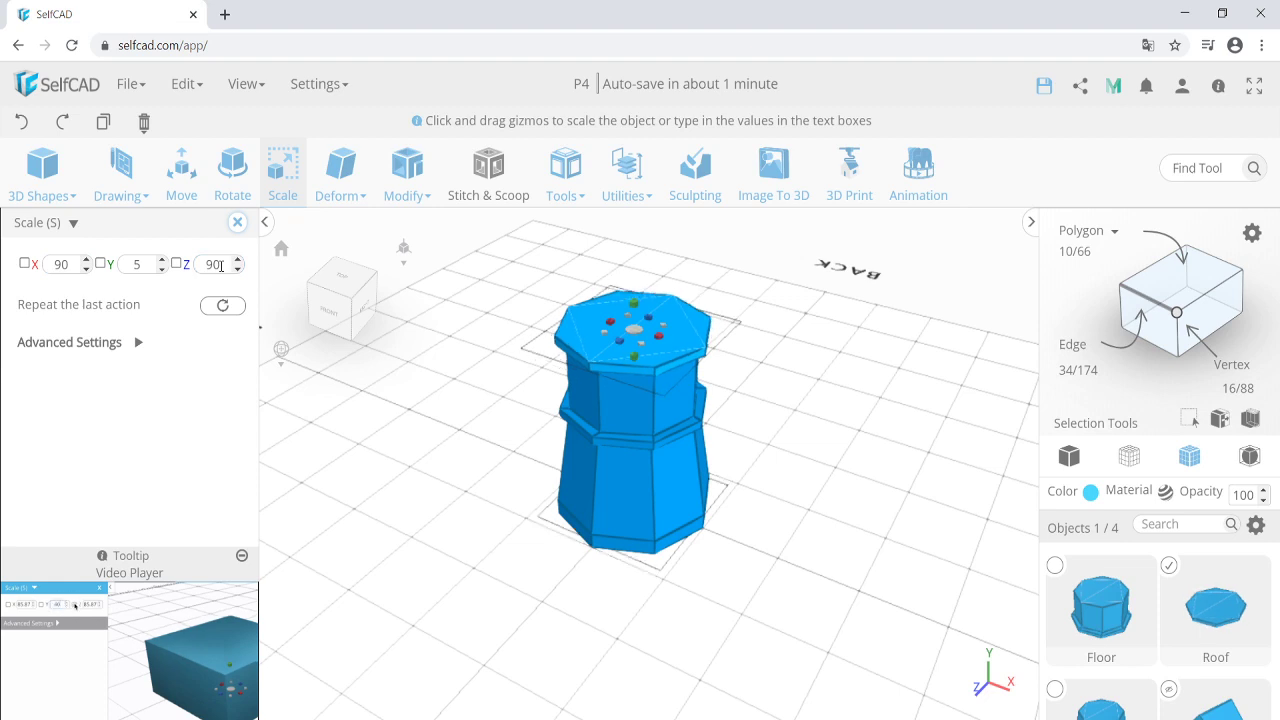
# Switch to polygon selection and pick the Roof's top face.
pyautogui.click(1171, 280)
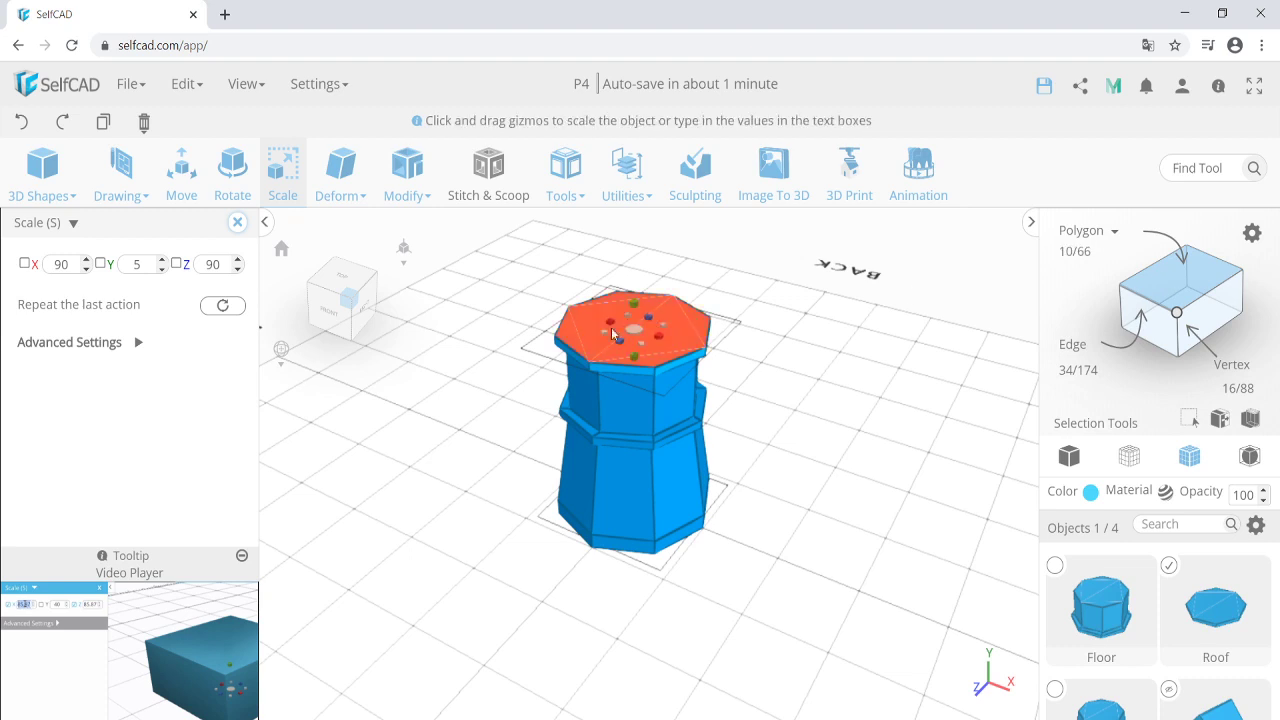
pyautogui.click(594, 336)
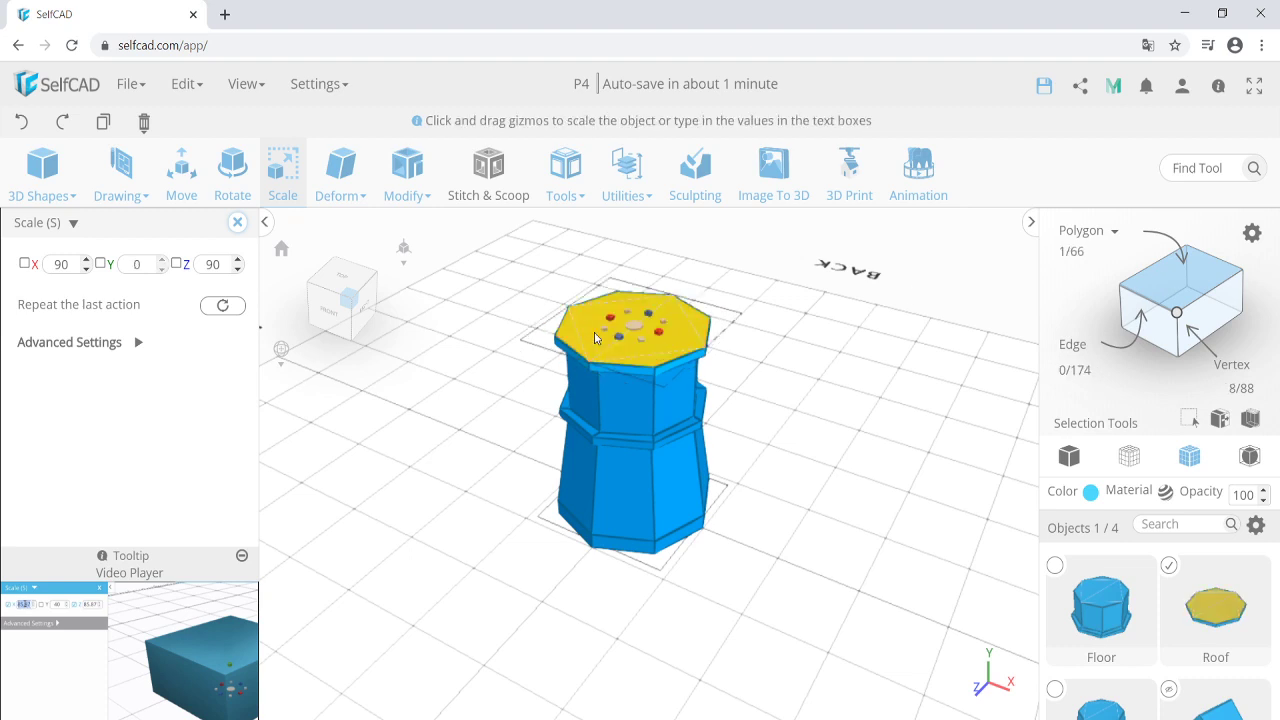
pyautogui.click(237, 222)
# Inset the Roof's top face by 5.
pyautogui.click(389, 180)
pyautogui.click(434, 263)
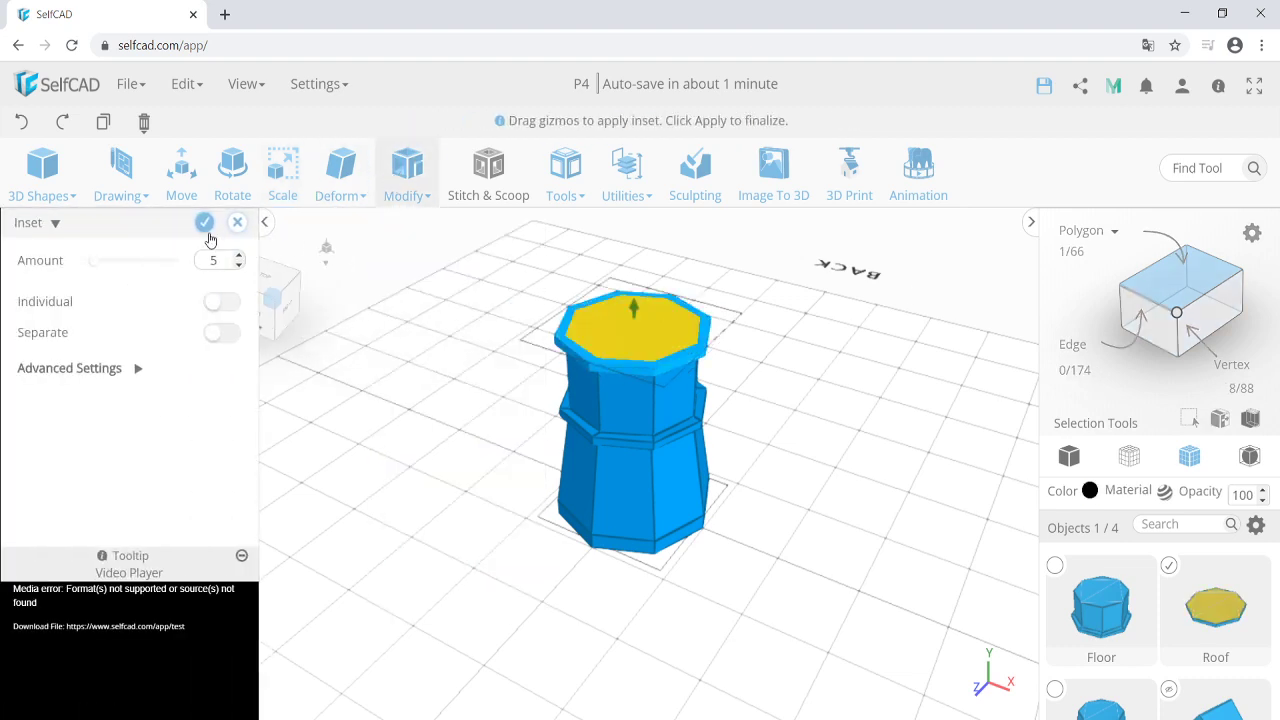
pyautogui.click(204, 222)
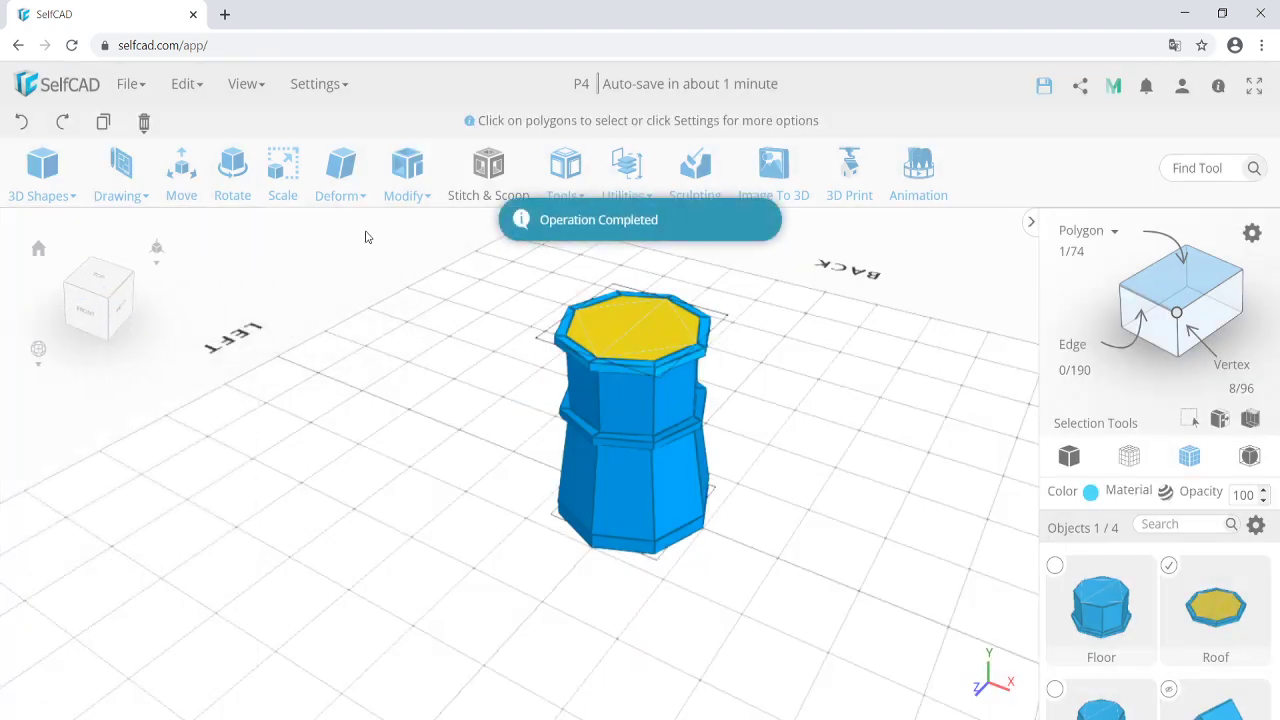
# Extrude the inset top face 30 units upward into a third tier.
pyautogui.click(419, 203)
pyautogui.click(430, 226)
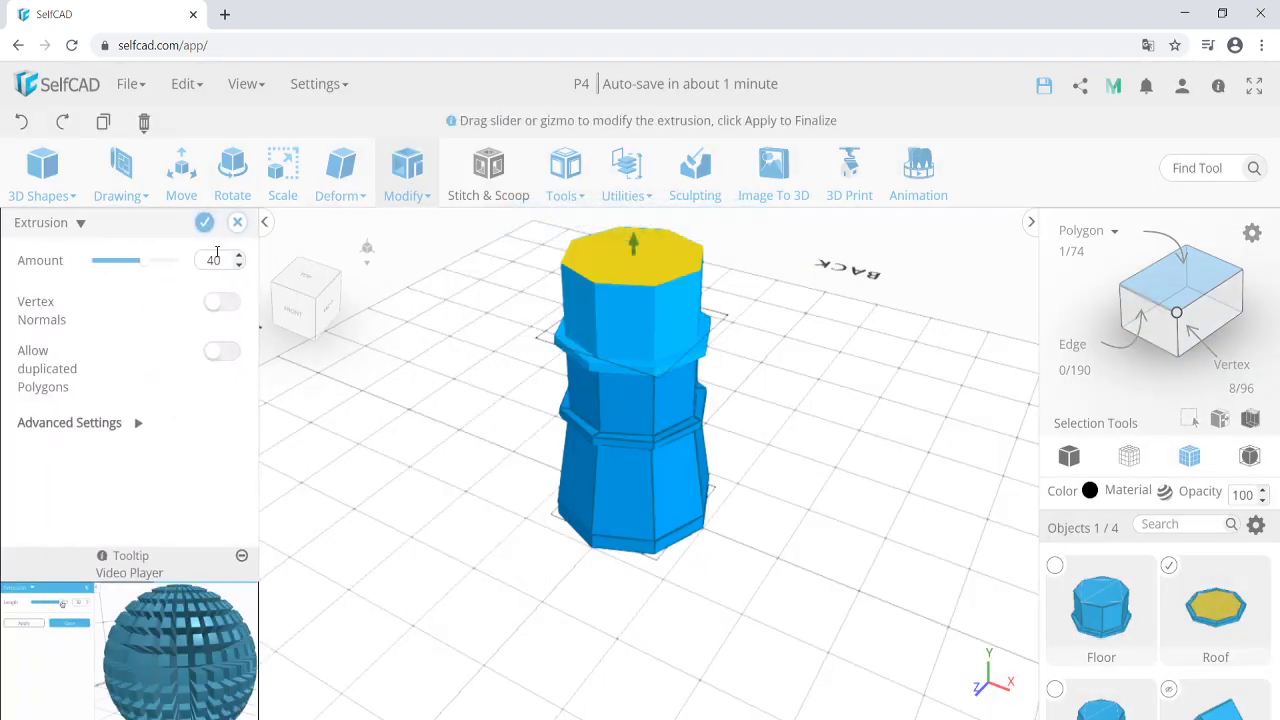
pyautogui.doubleClick(216, 260)
pyautogui.write('30')
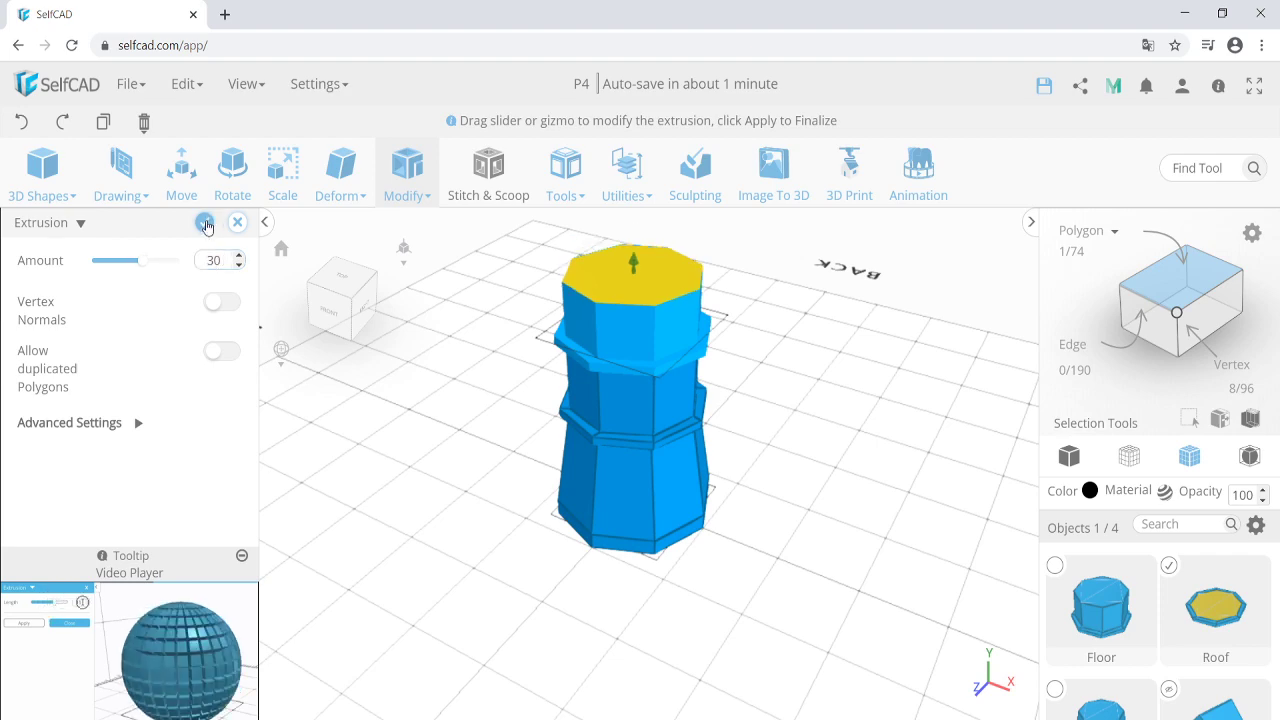
pyautogui.click(204, 222)
pyautogui.press('Up')
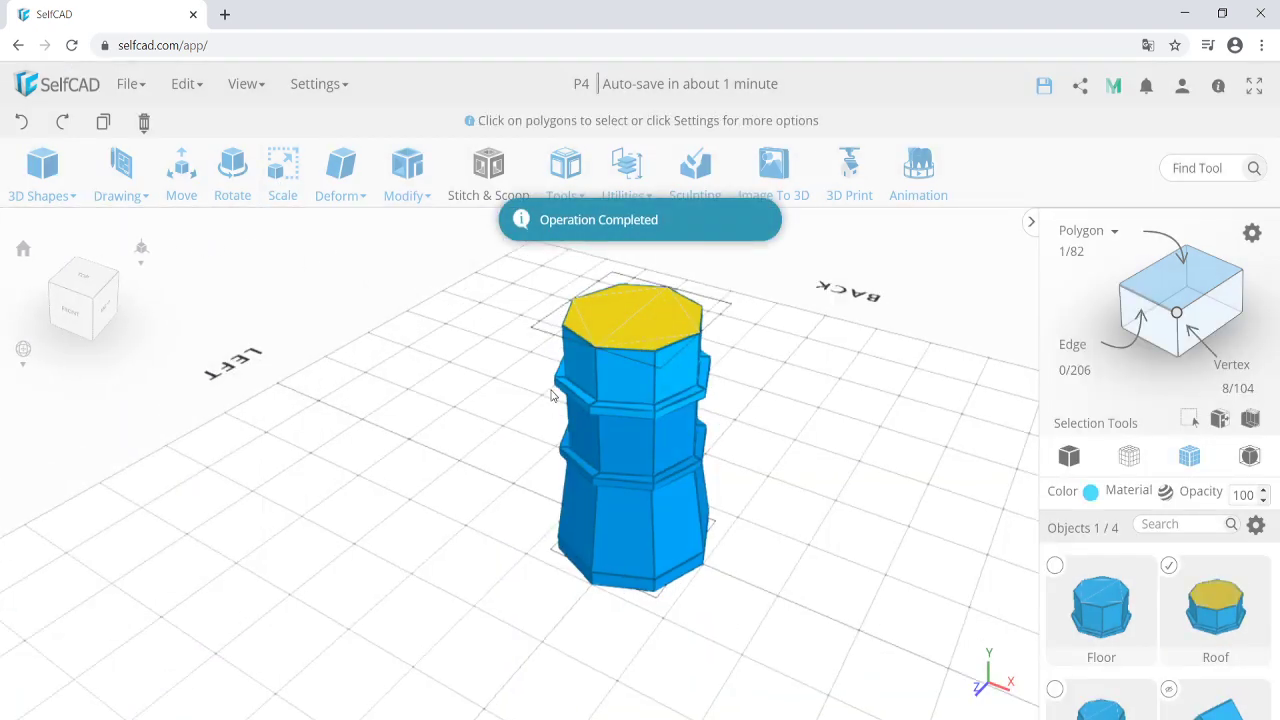
pyautogui.press('Up')
pyautogui.press('Up')
pyautogui.press('Right')
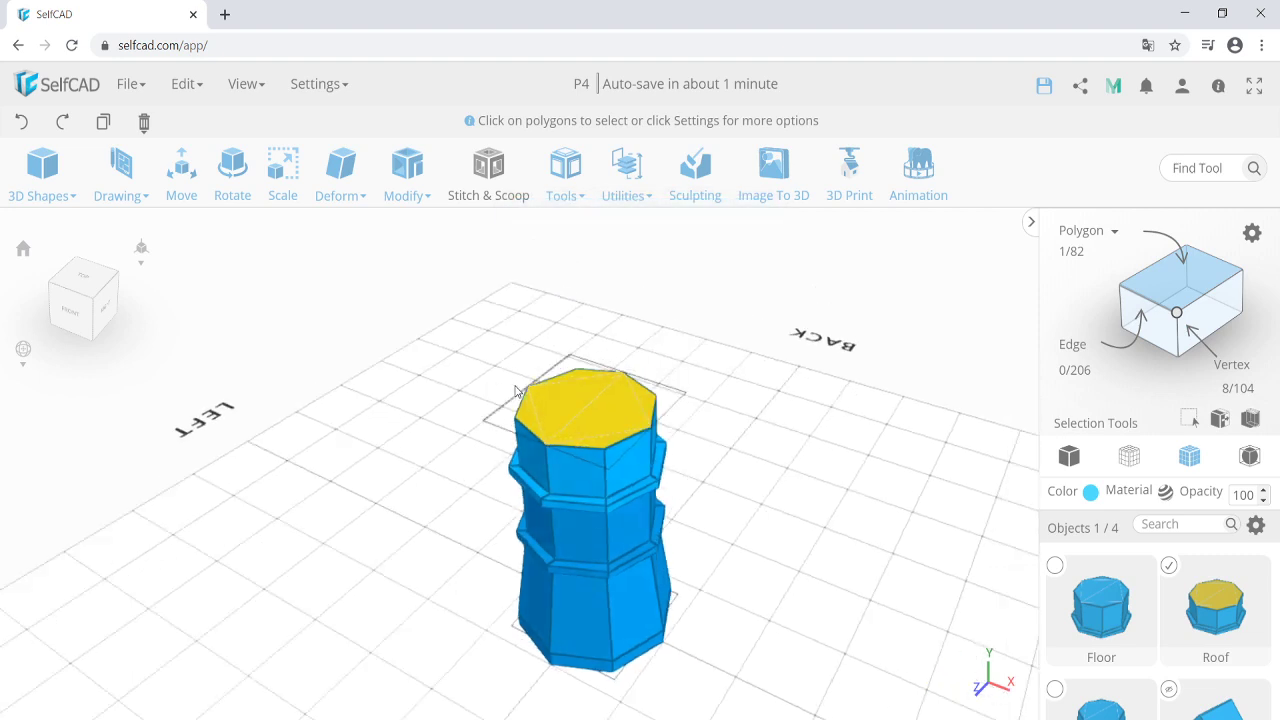
# Scale the Roof's top face down to about 9.46 so it nearly forms a point.
pyautogui.click(283, 172)
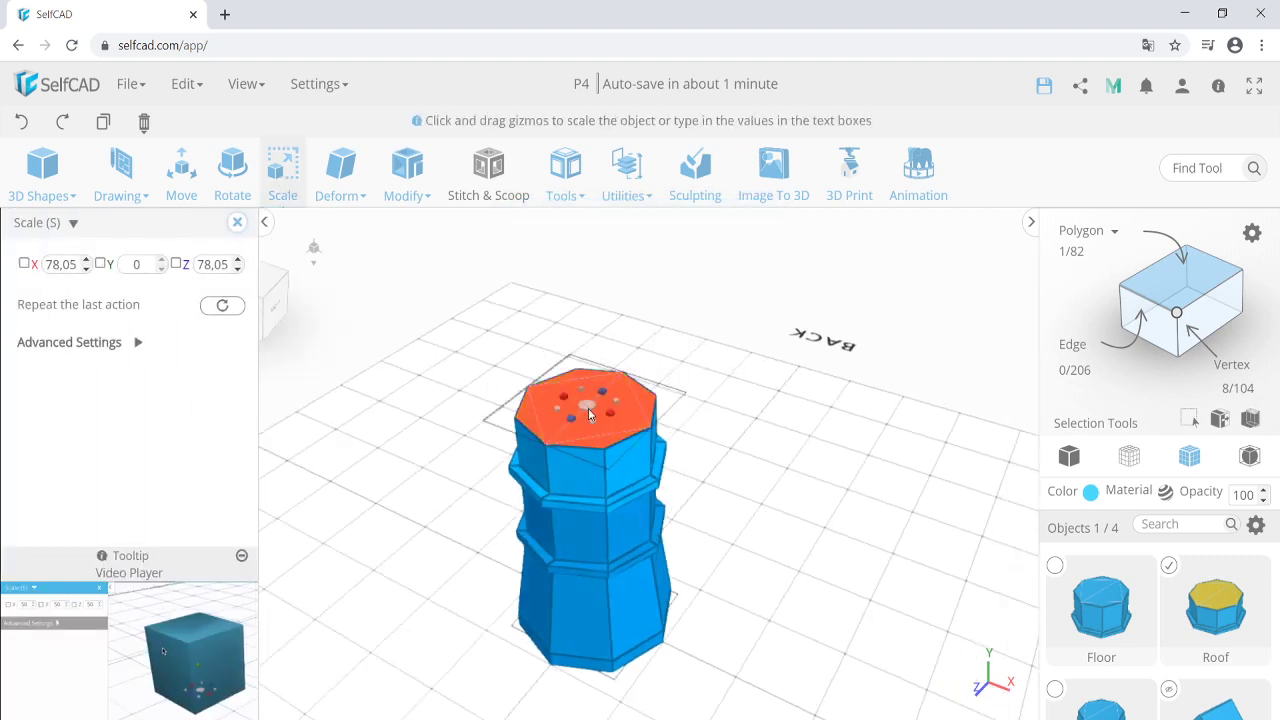
pyautogui.moveTo(588, 410); pyautogui.dragTo(504, 357)
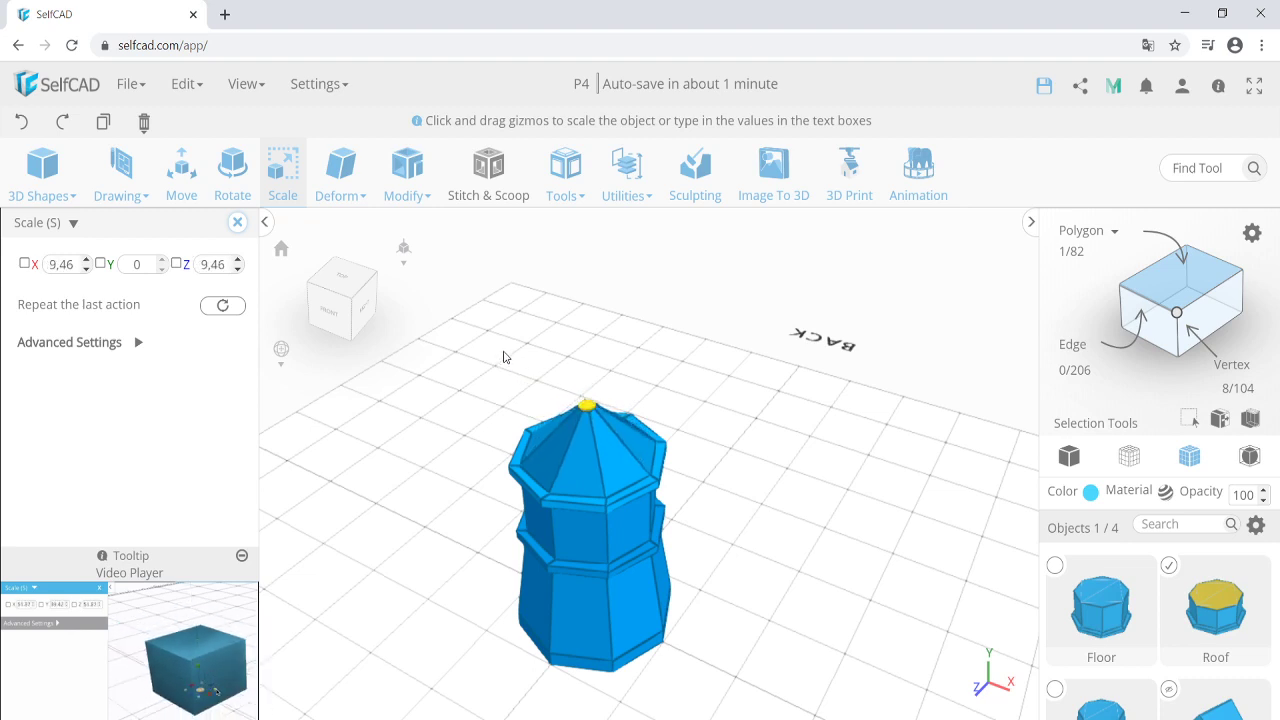
pyautogui.click(237, 222)
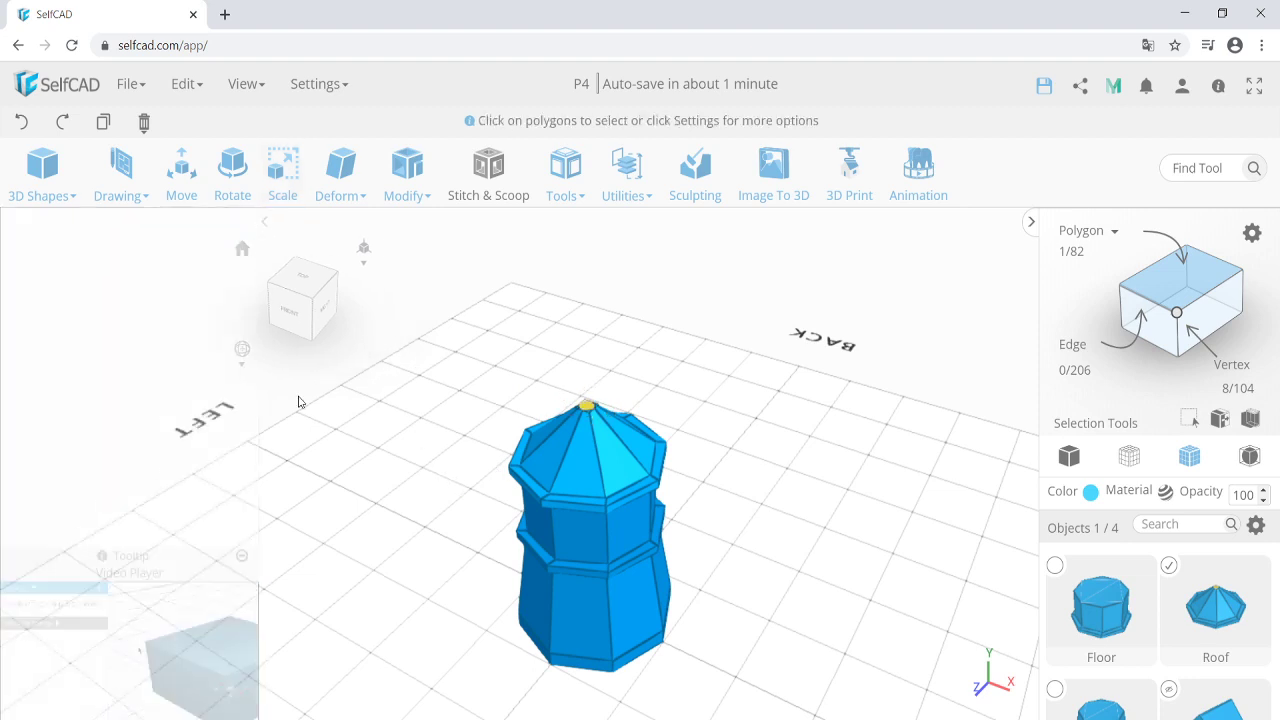
# Orbit around the finished tower to inspect the pointed spire.
pyautogui.click(377, 557)
pyautogui.scroll(-3, 377, 557)
pyautogui.moveTo(377, 557); pyautogui.dragTo(441, 526, button='right')
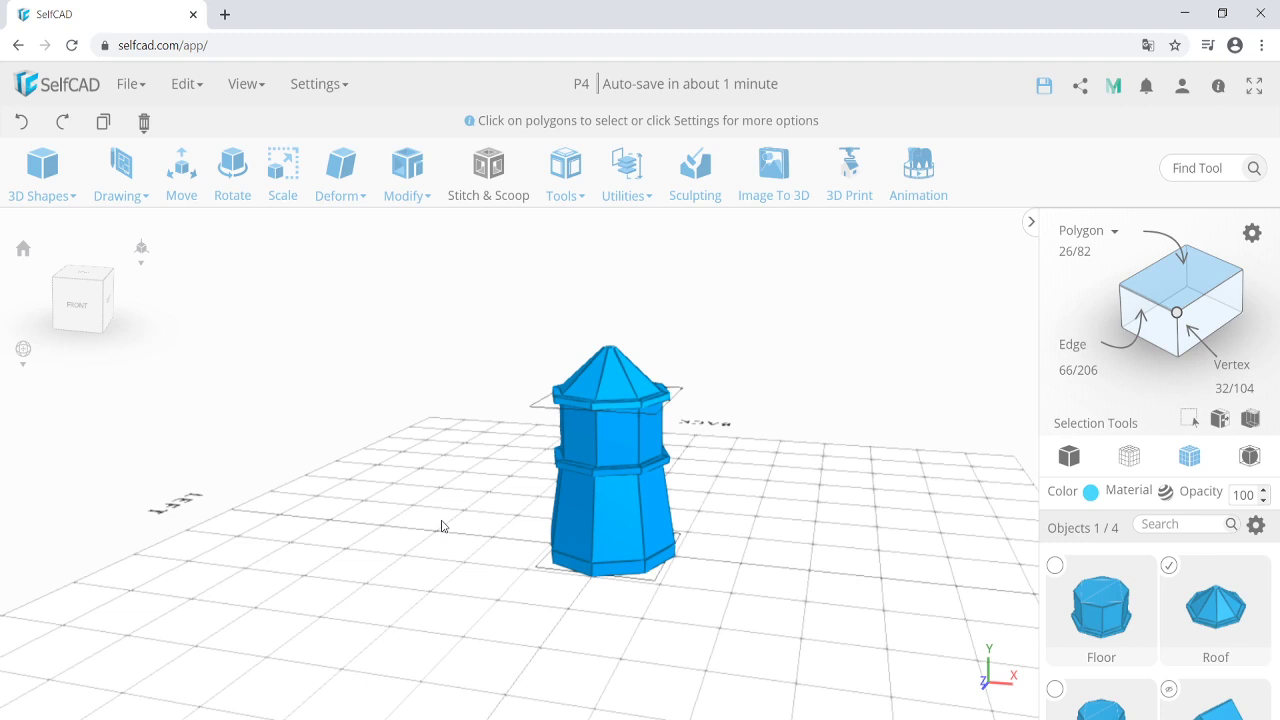
pyautogui.moveTo(436, 523); pyautogui.dragTo(421, 532, button='right')
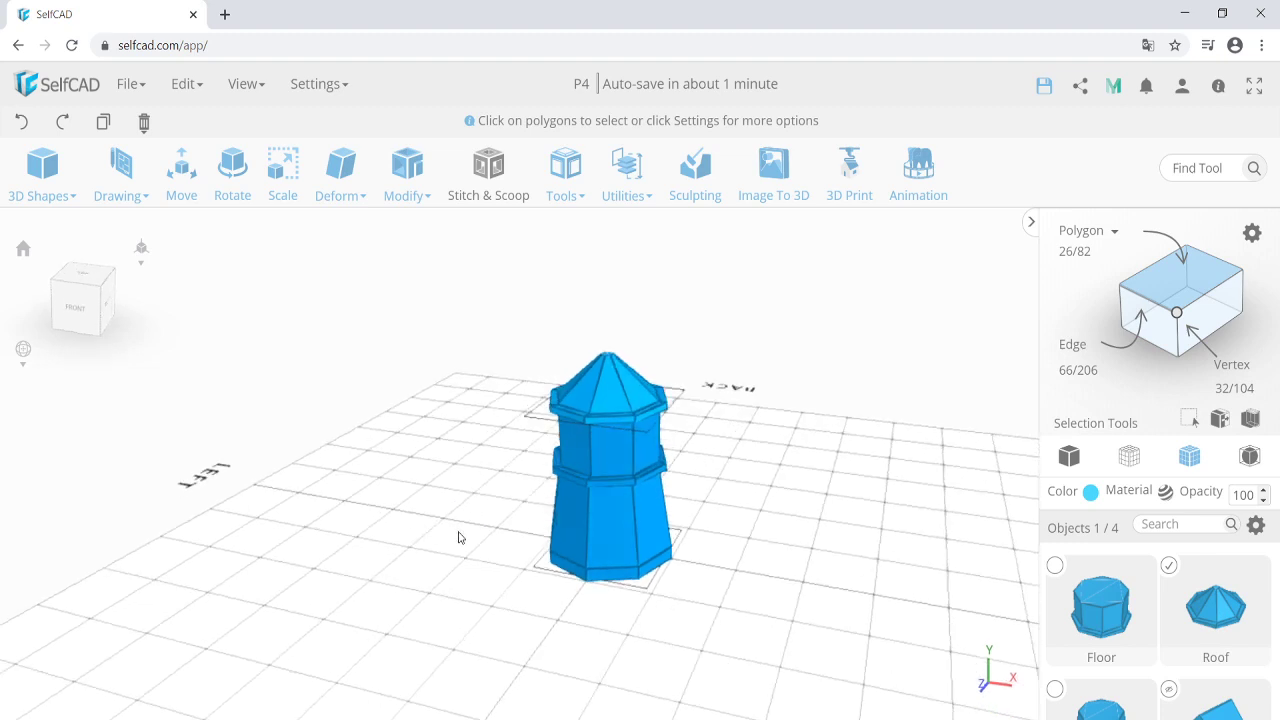
pyautogui.moveTo(458, 622); pyautogui.dragTo(426, 623, button='right')
pyautogui.click(477, 560)
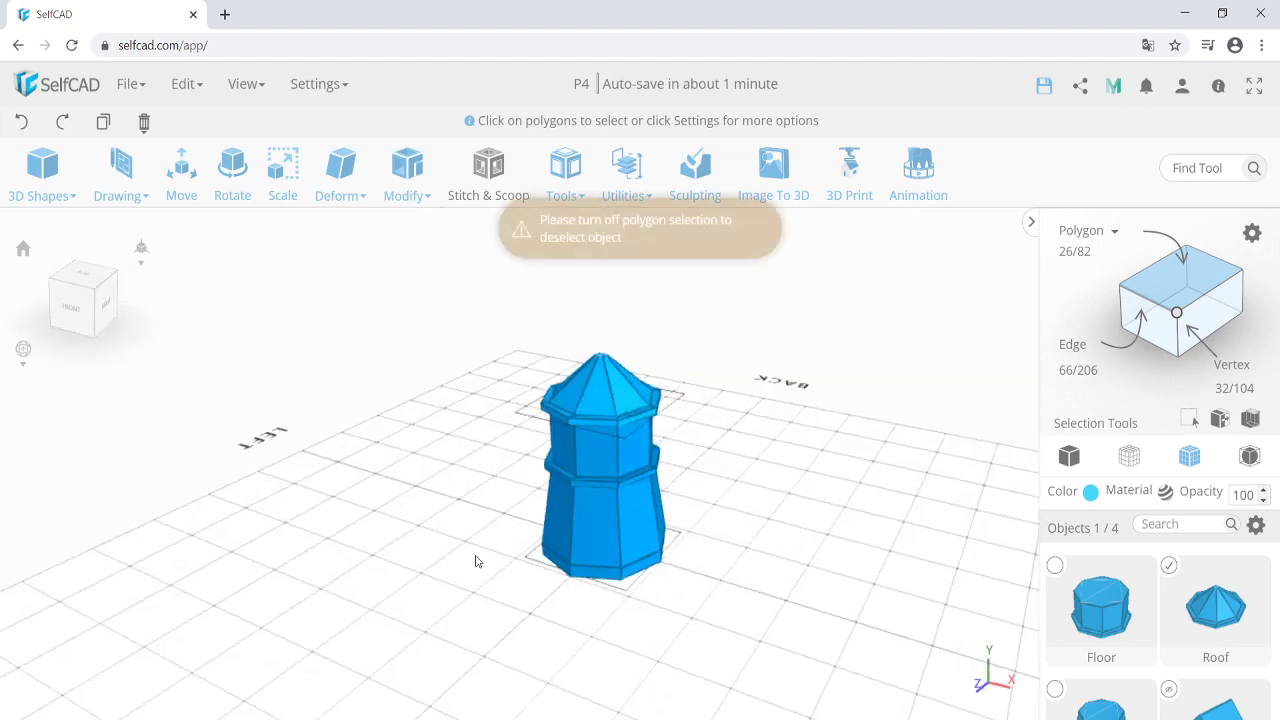
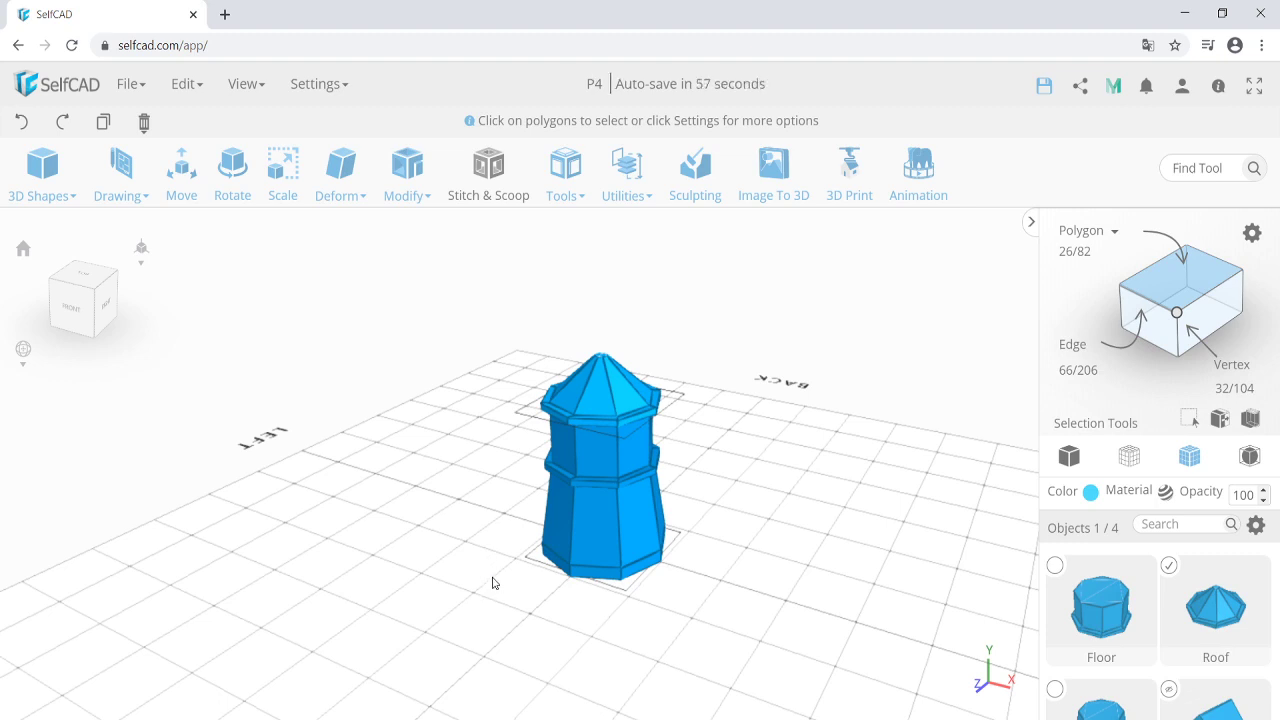
# Group Floor, Roof and the third tower piece into group_3 and move it to X 0, Y 0, Z -104.
pyautogui.click(1056, 566)
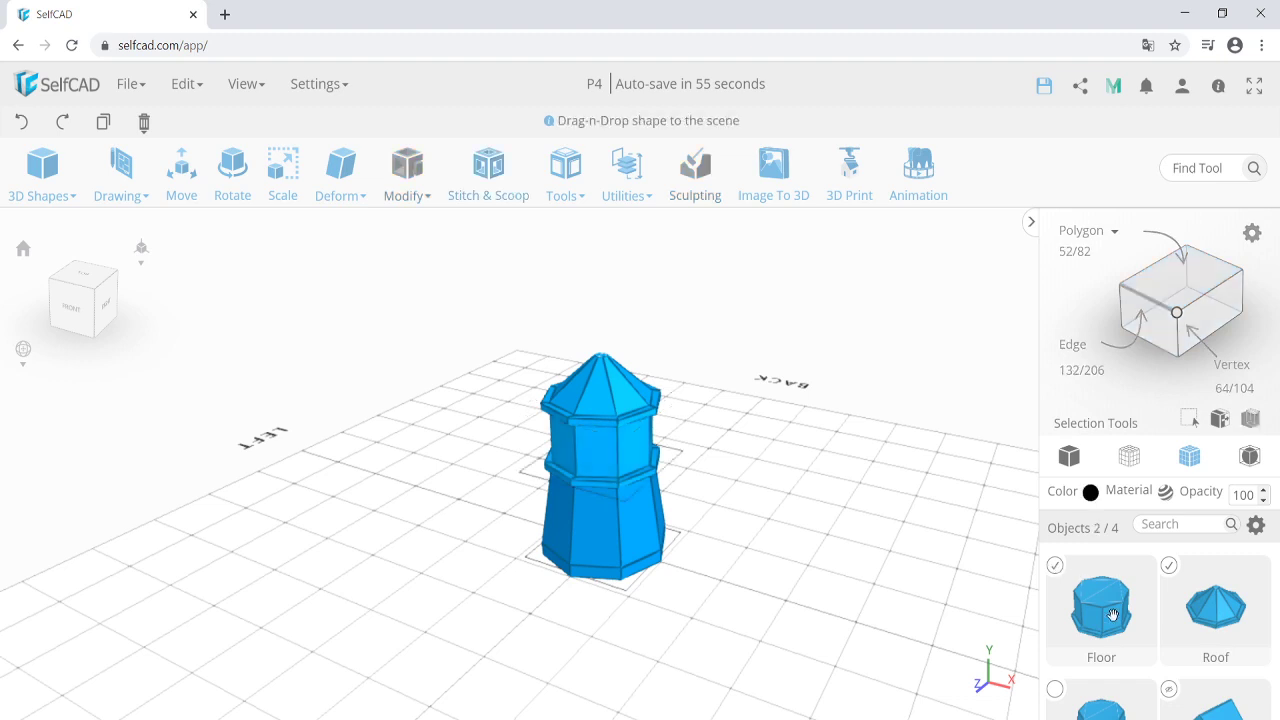
pyautogui.click(1055, 689)
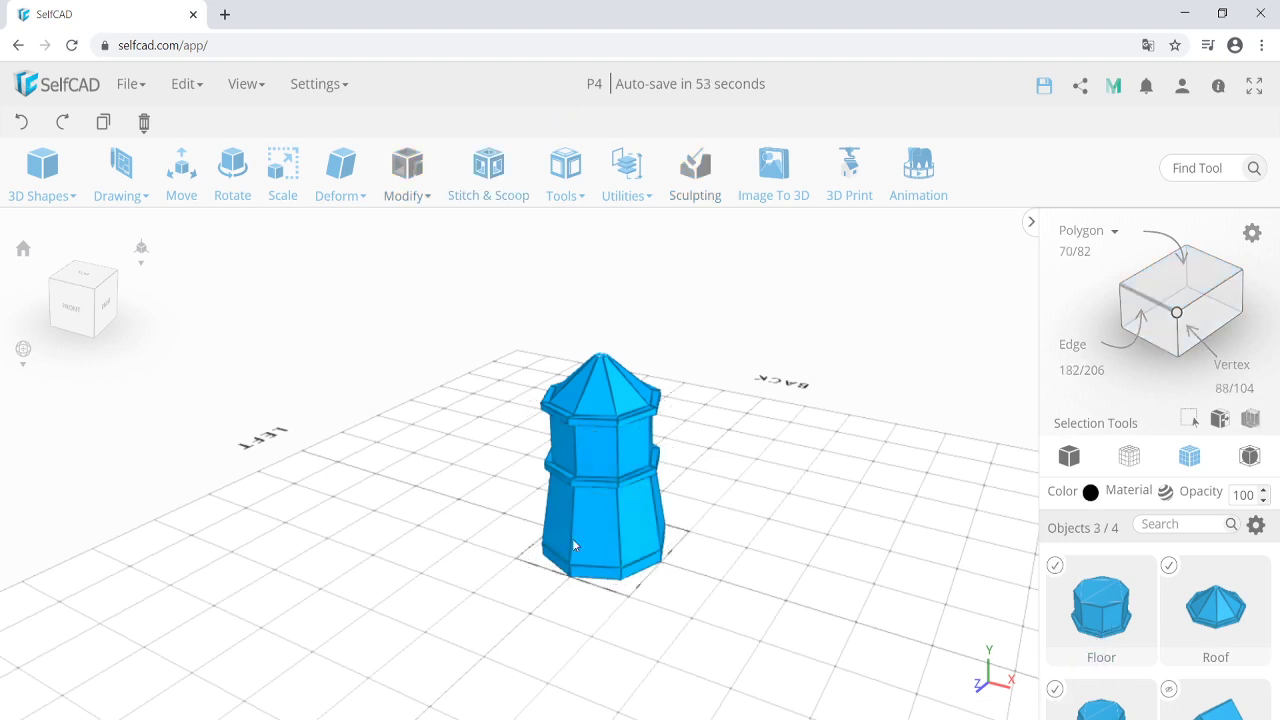
pyautogui.hotkey('ctrl', 'g')
pyautogui.click(182, 183)
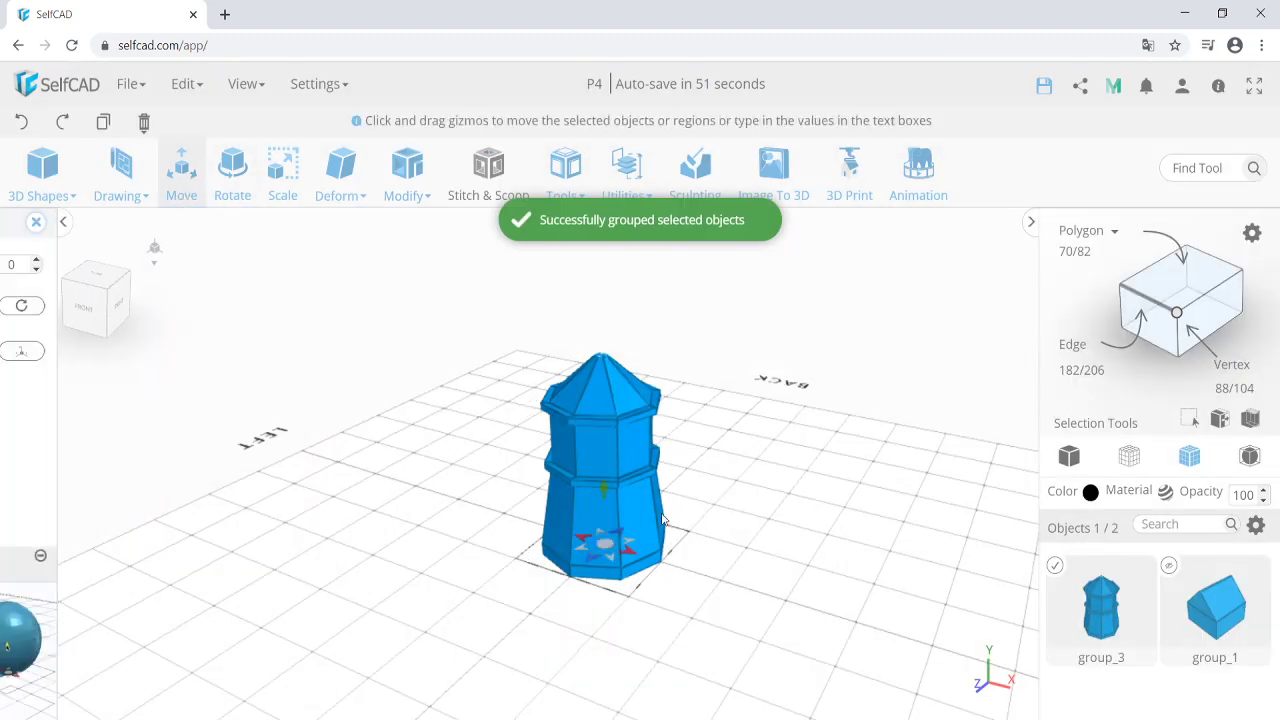
pyautogui.moveTo(663, 519); pyautogui.dragTo(664, 485)
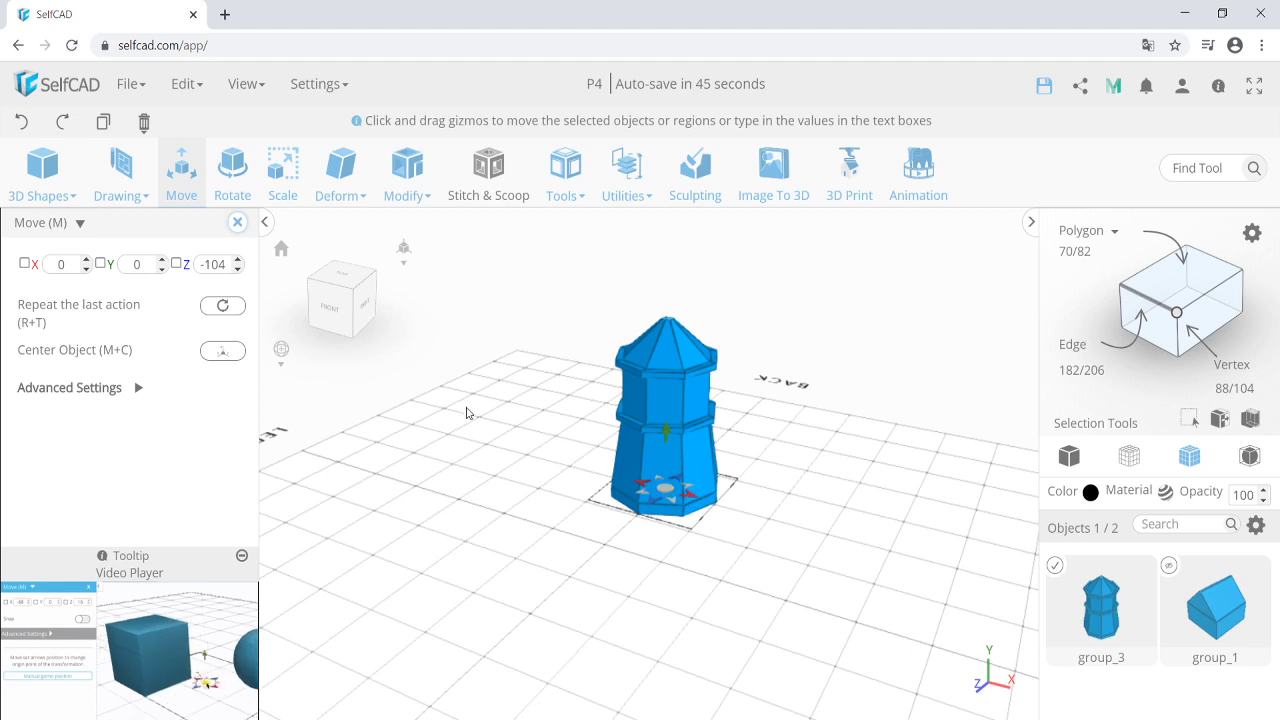
pyautogui.click(238, 222)
pyautogui.moveTo(53, 190)
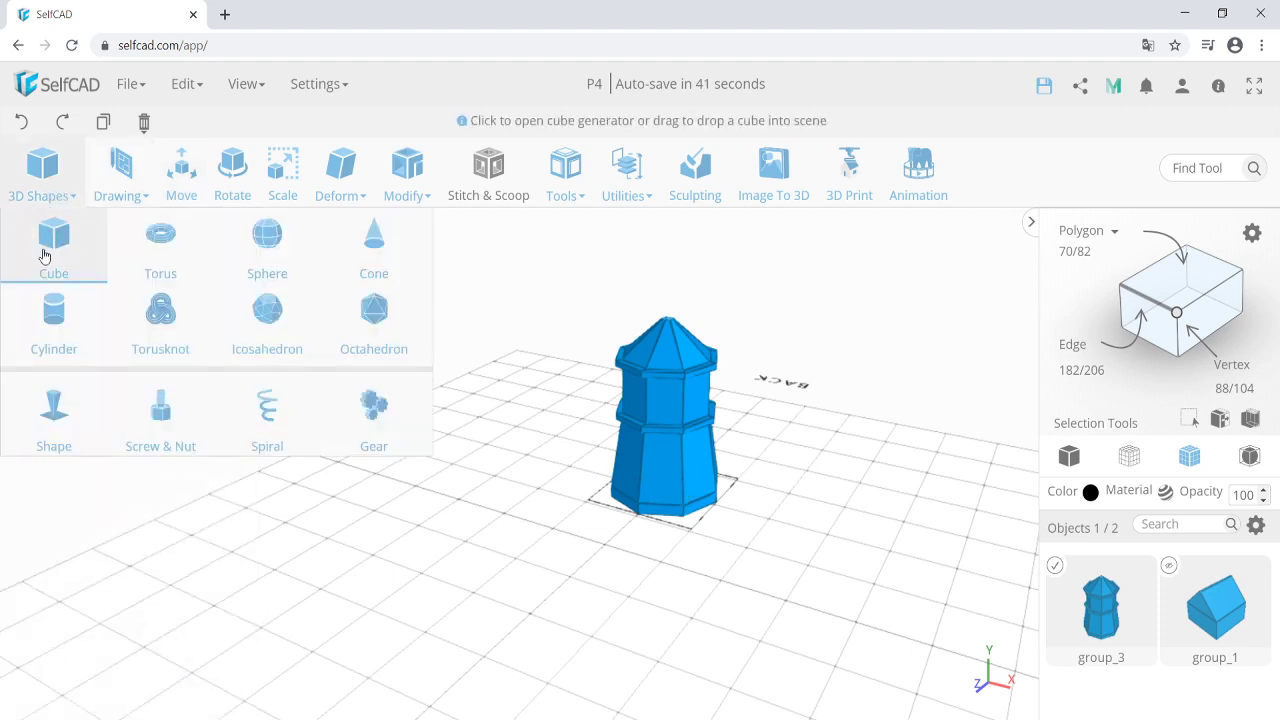
# Start a custom Shape and uncheck Hide All Objects so the tower stays visible.
pyautogui.click(50, 416)
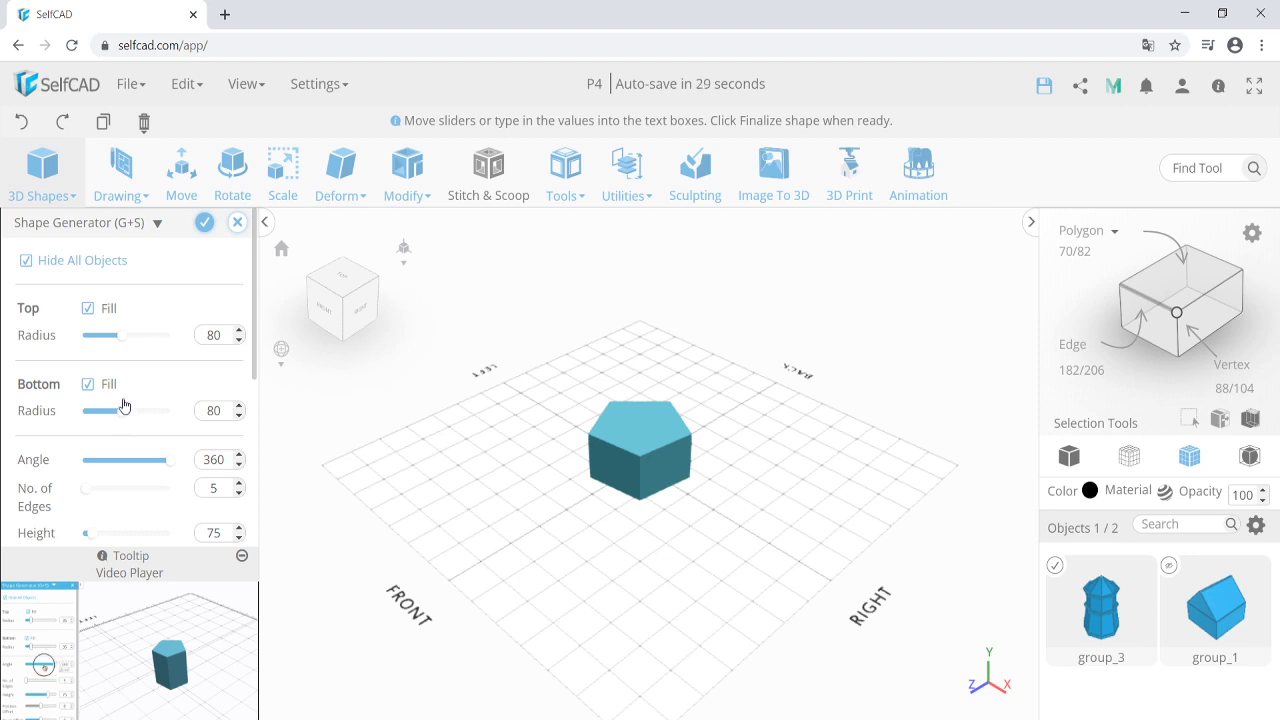
pyautogui.scroll(-3, 123, 405)
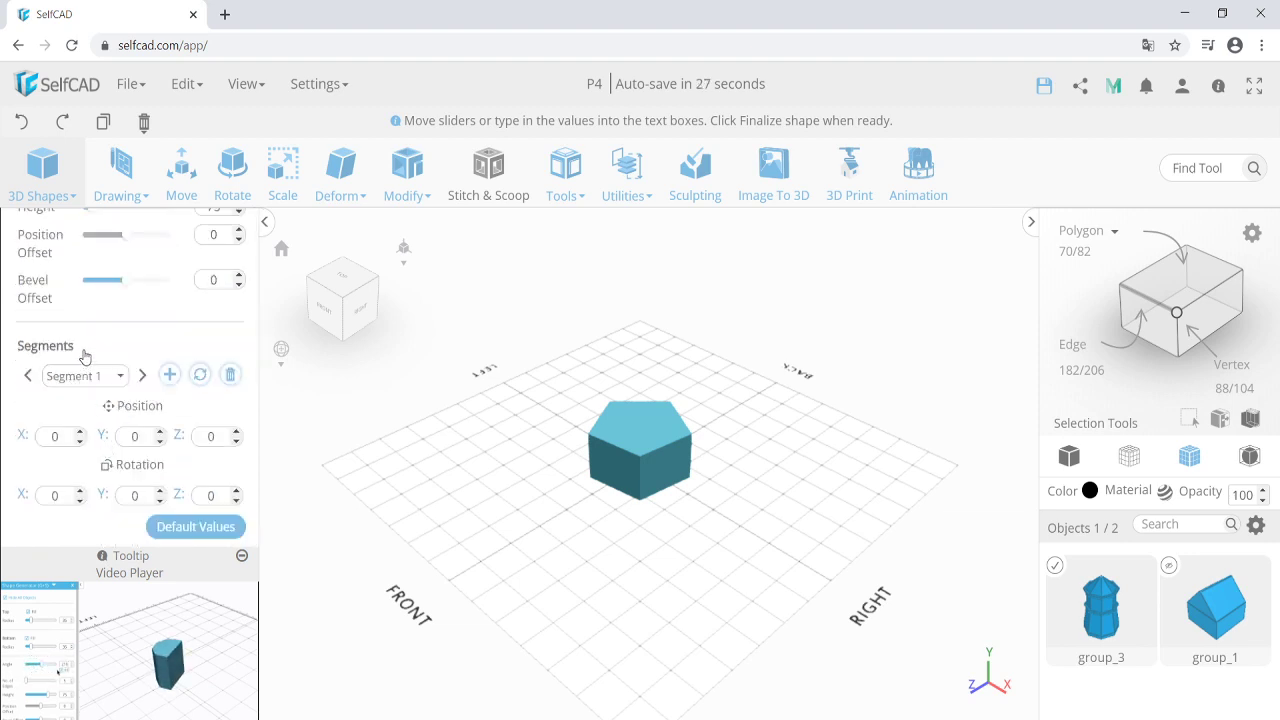
pyautogui.scroll(3, 88, 366)
pyautogui.scroll(2, 88, 366)
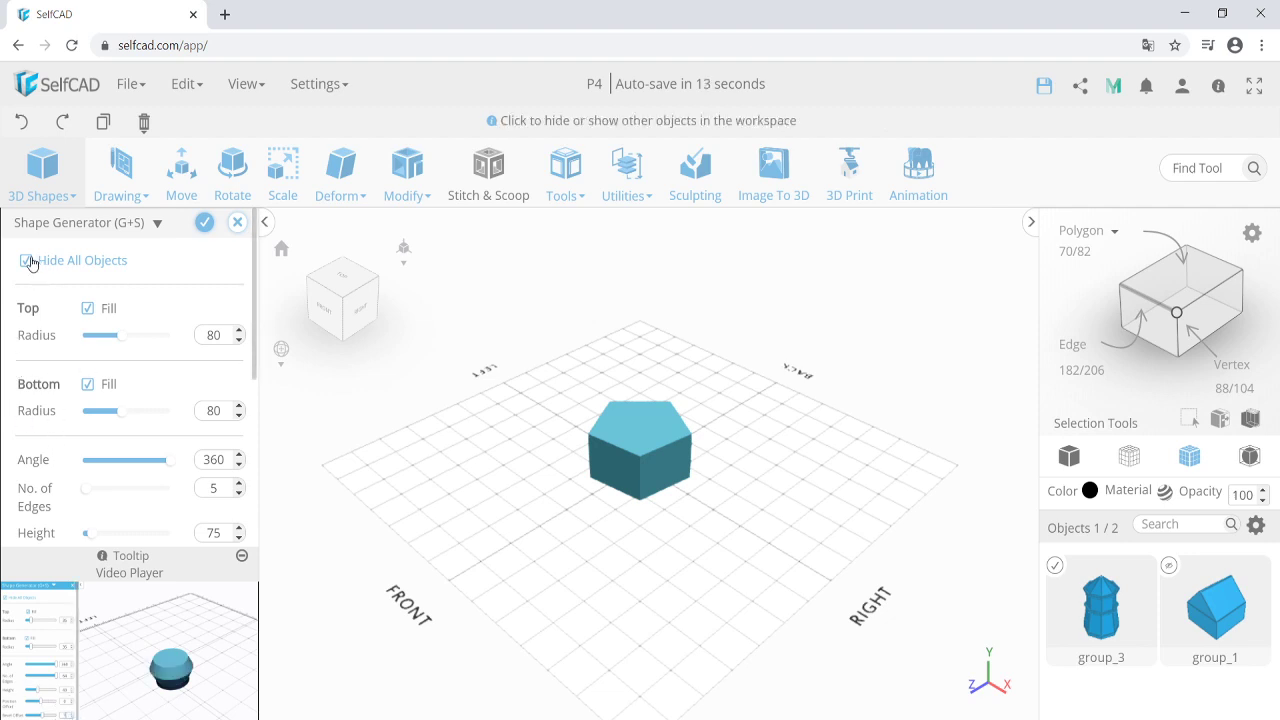
pyautogui.click(25, 260)
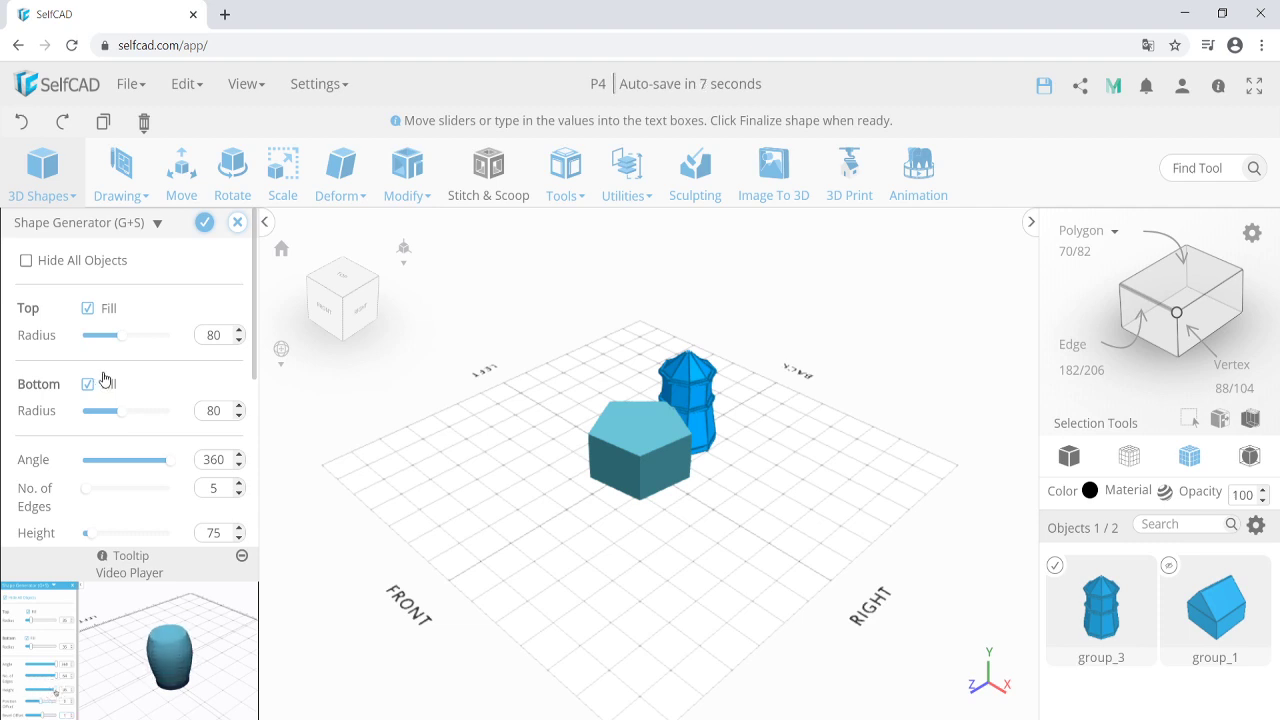
# Give the shape top and bottom radius 50, 8 edges and height 10.
pyautogui.doubleClick(213, 335)
pyautogui.write('5')
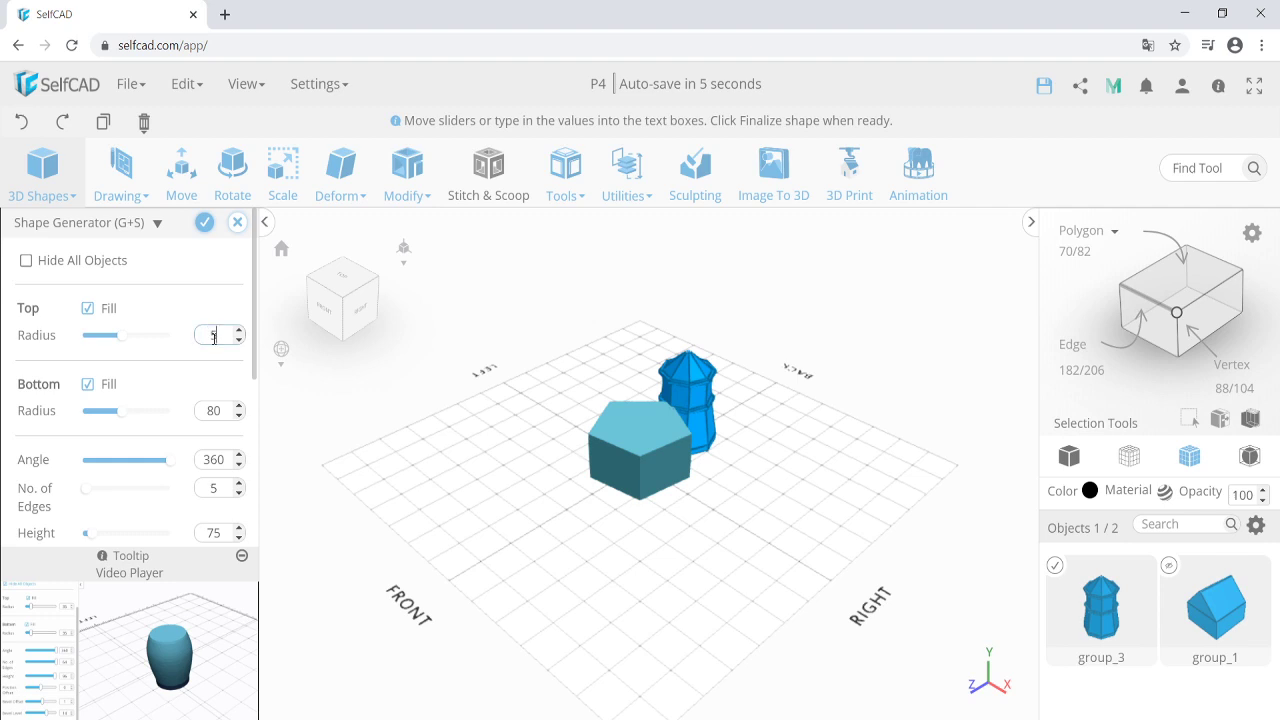
pyautogui.write('0')
pyautogui.doubleClick(213, 411)
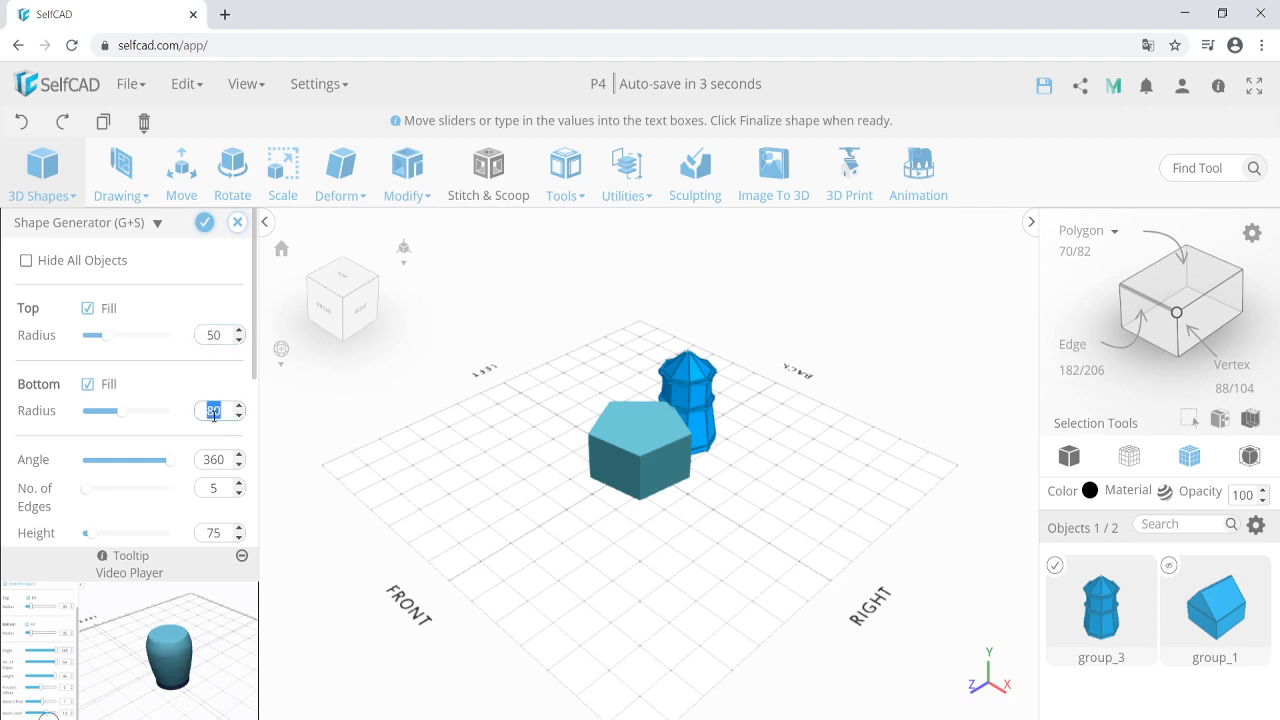
pyautogui.write('50')
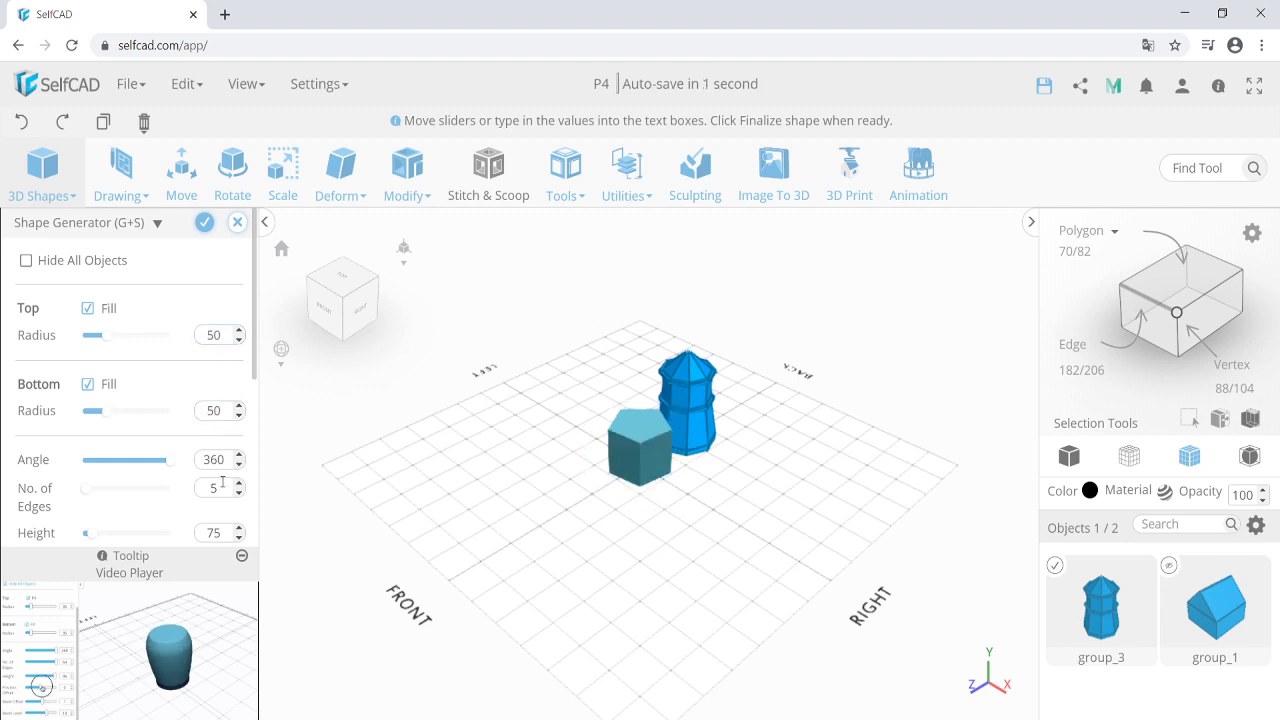
pyautogui.doubleClick(218, 490)
pyautogui.write('8')
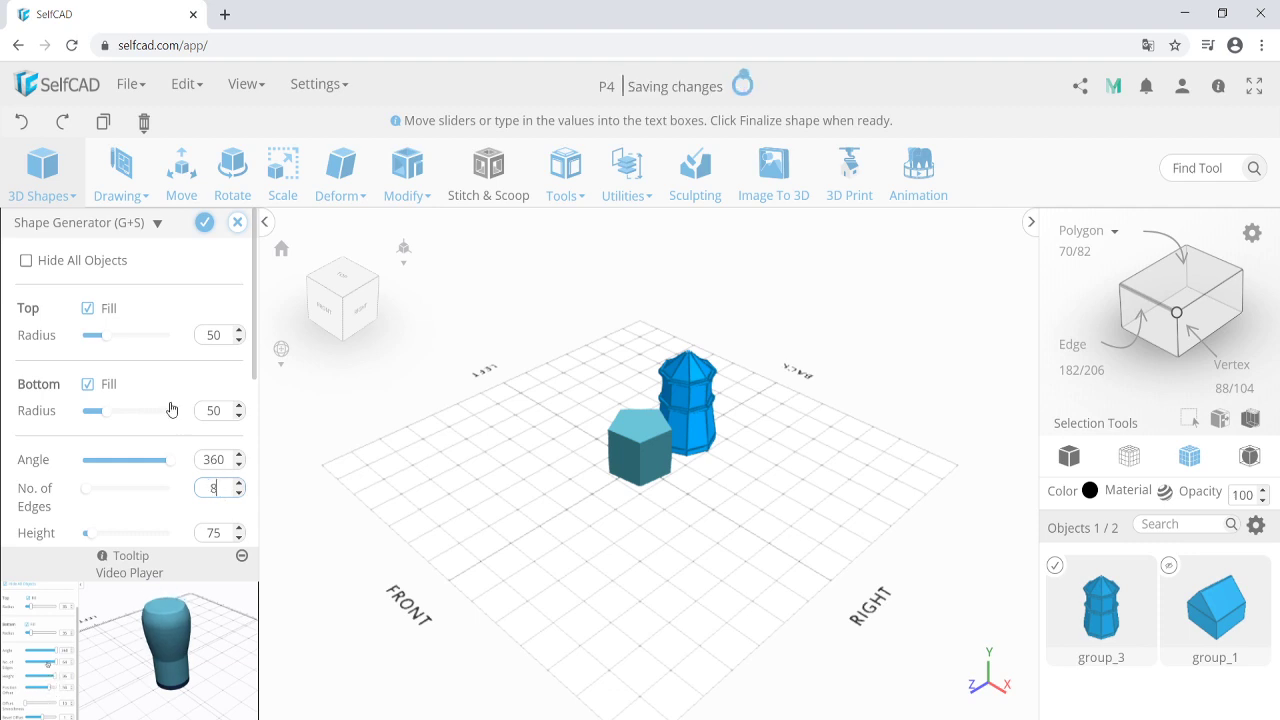
pyautogui.scroll(-2, 170, 410)
pyautogui.doubleClick(214, 315)
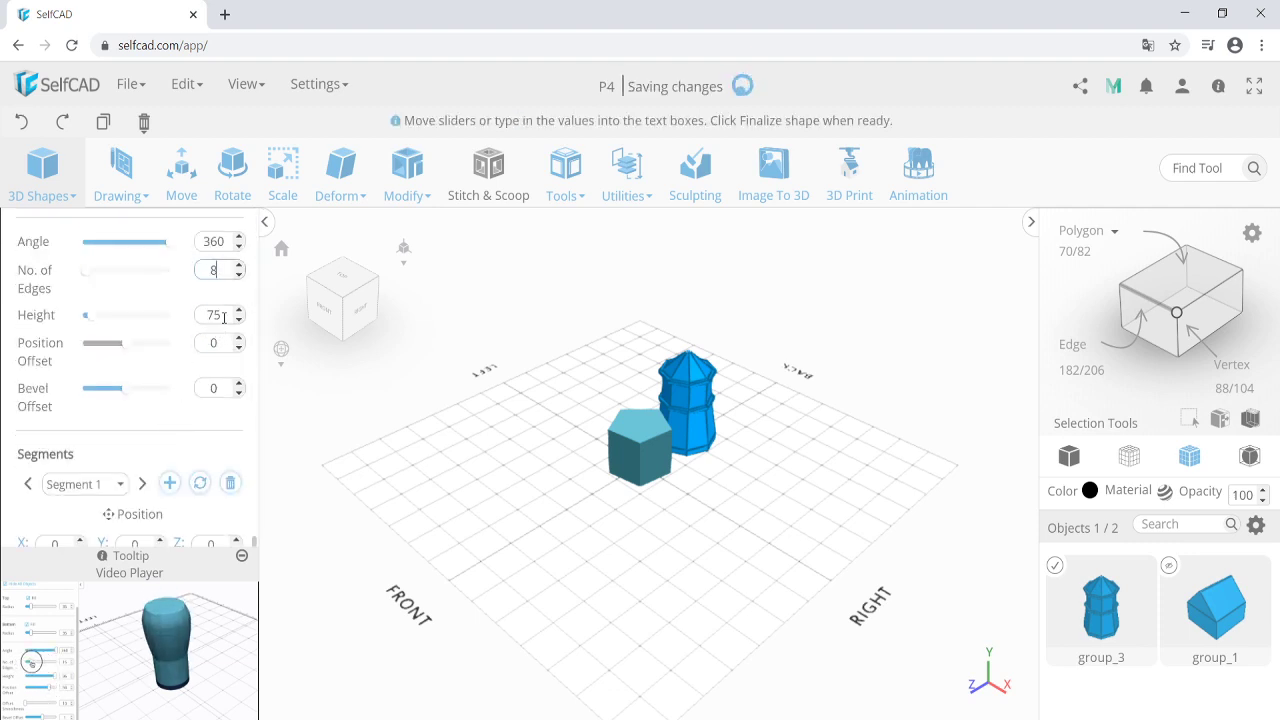
pyautogui.write('10')
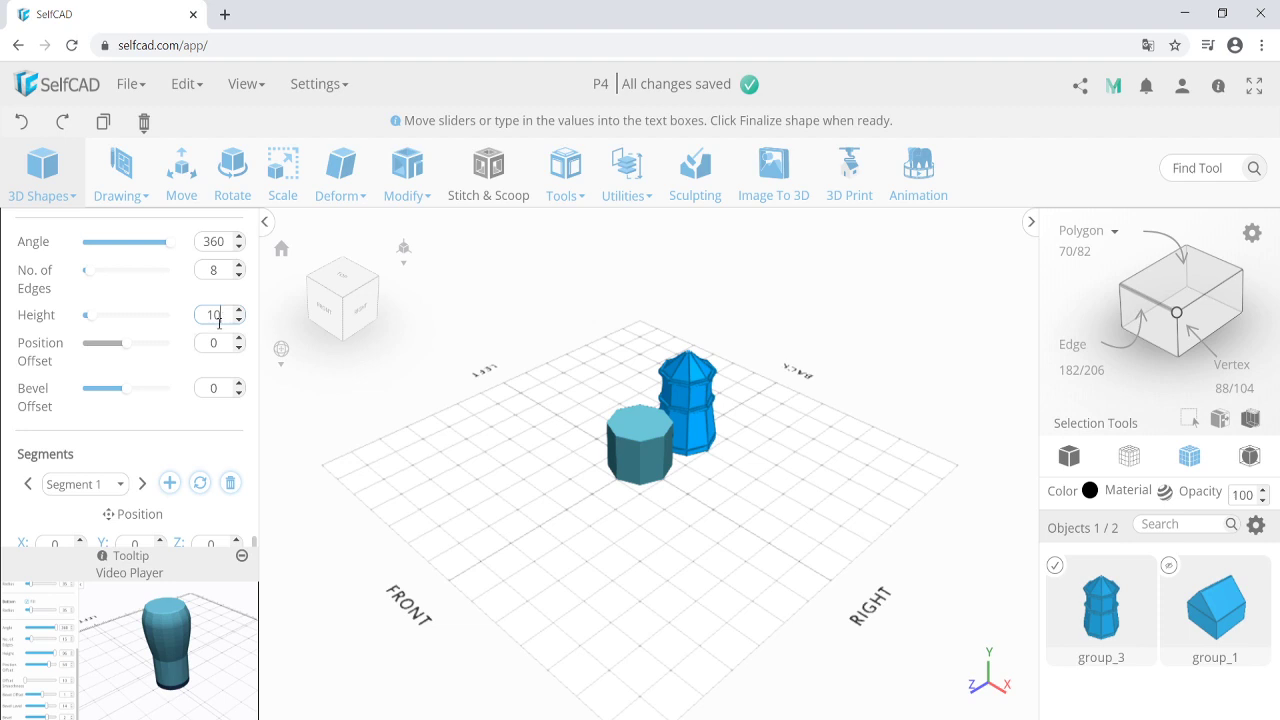
pyautogui.scroll(1, 194, 366)
pyautogui.click(186, 382)
pyautogui.scroll(2, 672, 463)
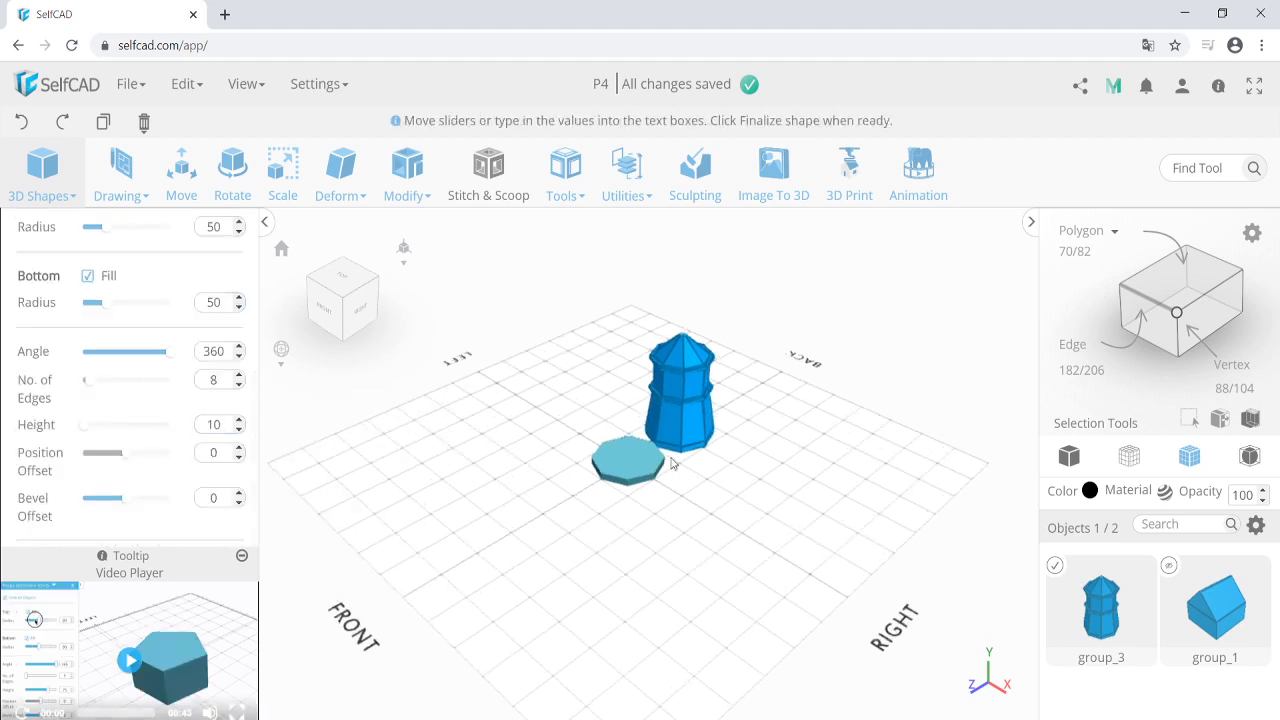
pyautogui.scroll(5, 672, 463)
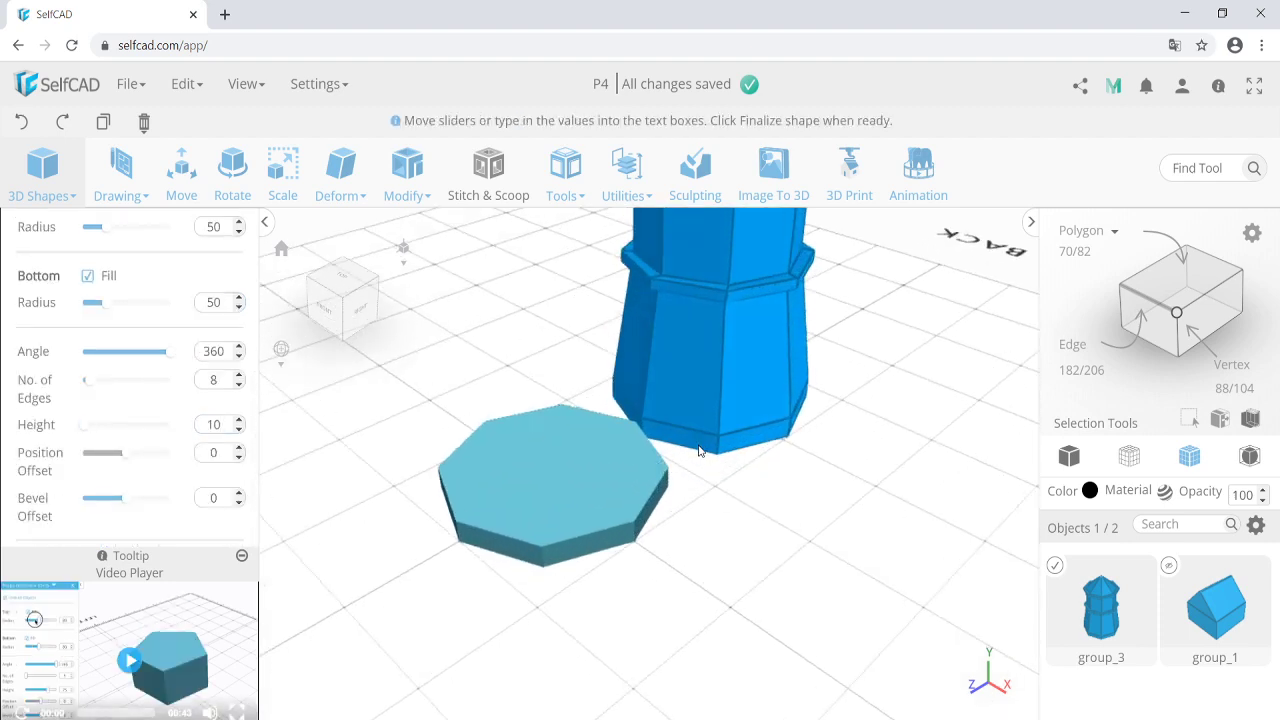
pyautogui.scroll(-3, 640, 460)
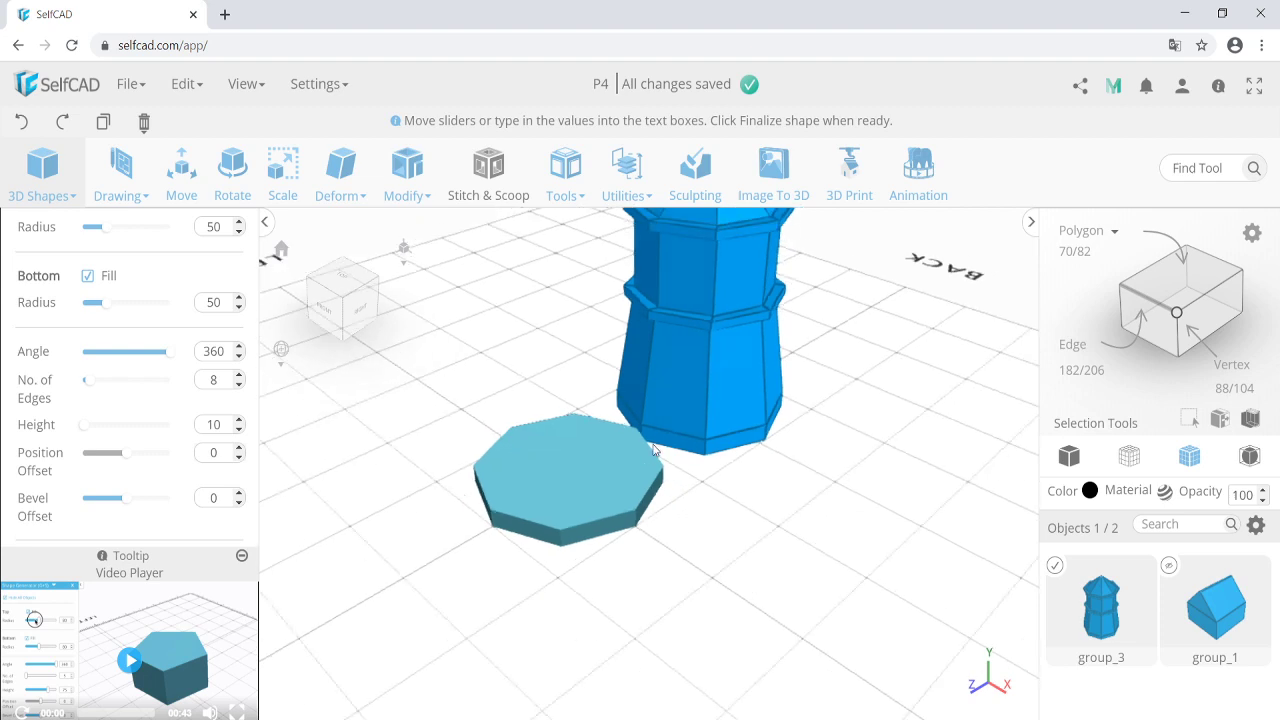
pyautogui.scroll(-2, 620, 430)
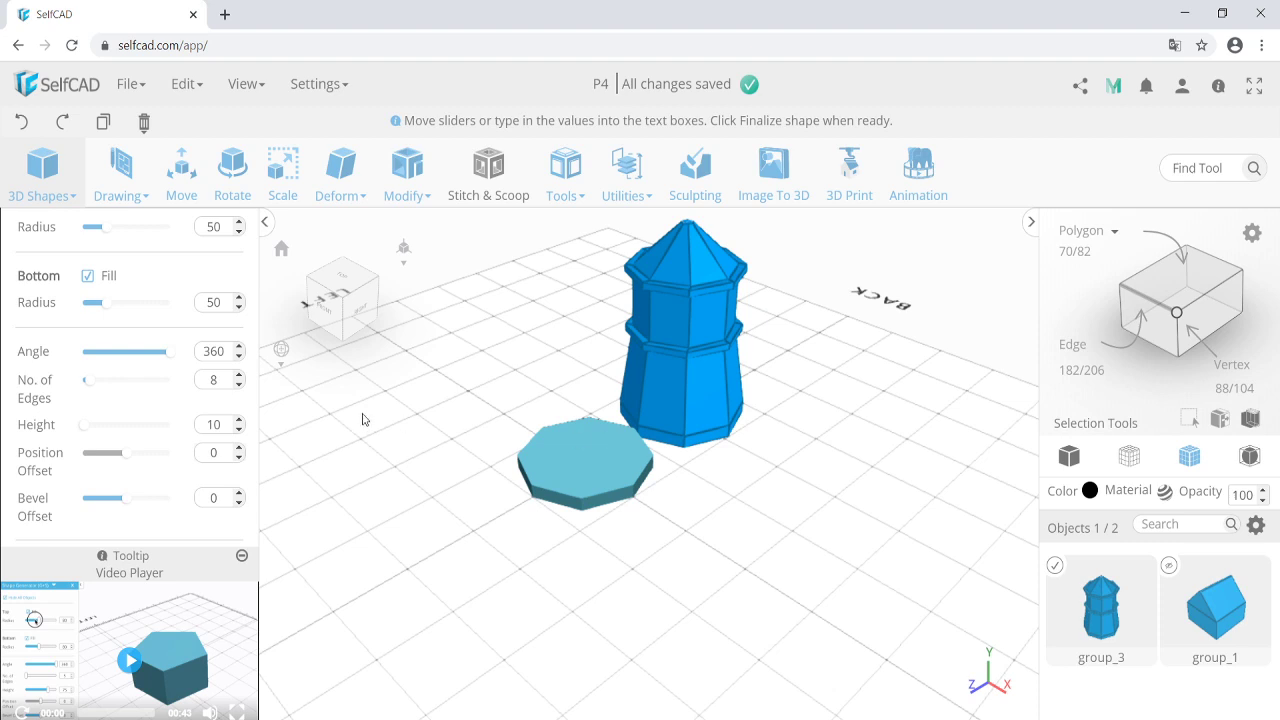
pyautogui.scroll(-2, 125, 480)
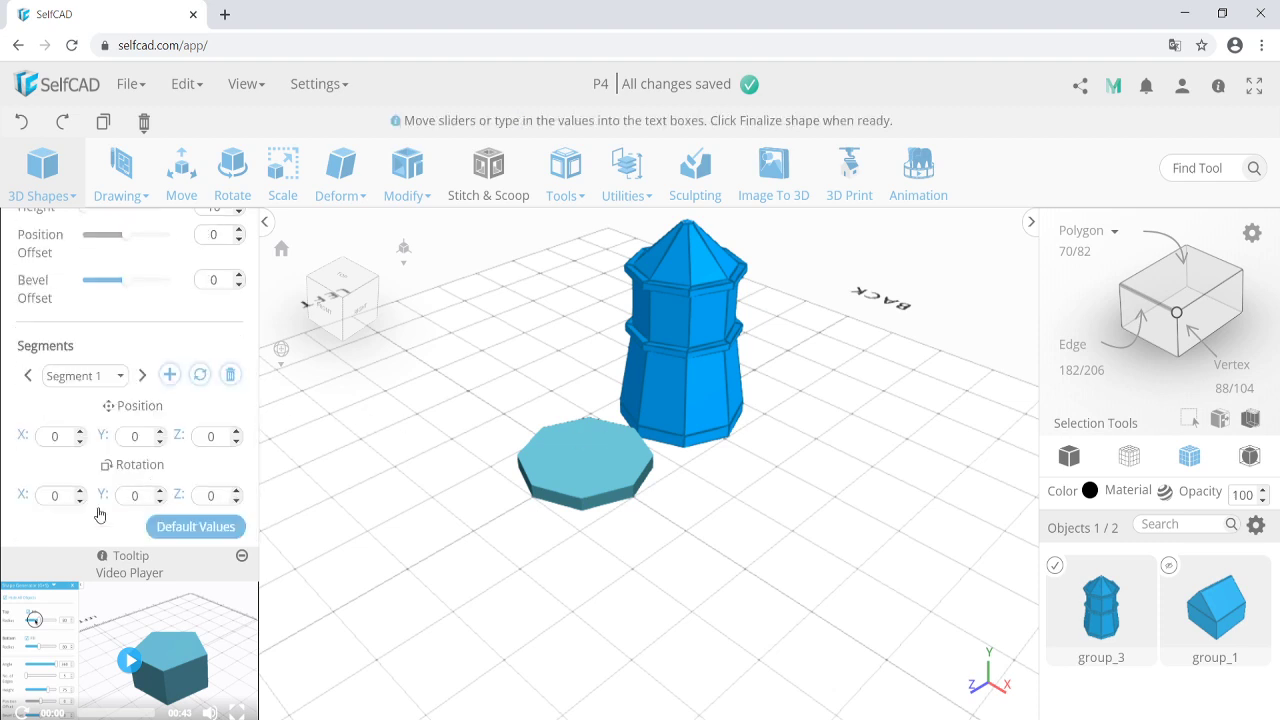
# Add a segment with top radius 40 and height 60.
pyautogui.click(170, 375)
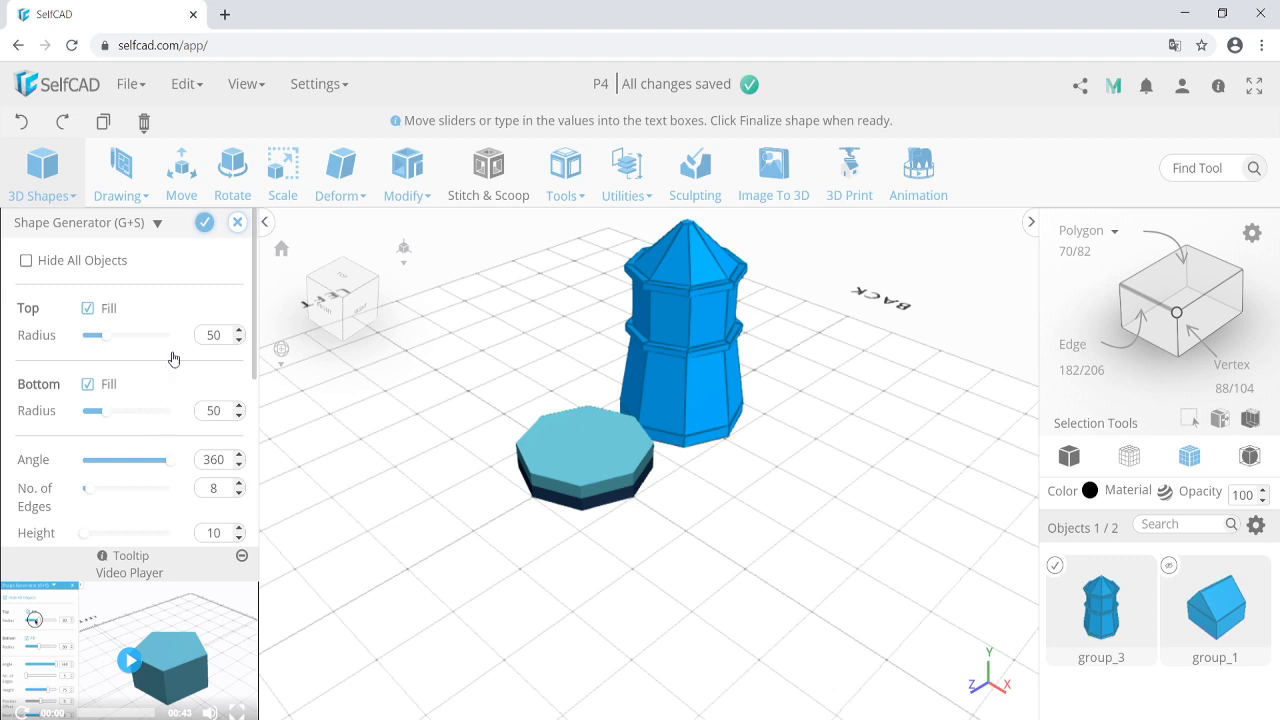
pyautogui.doubleClick(213, 335)
pyautogui.write('40')
pyautogui.scroll(-1, 191, 357)
pyautogui.doubleClick(213, 424)
pyautogui.write('6')
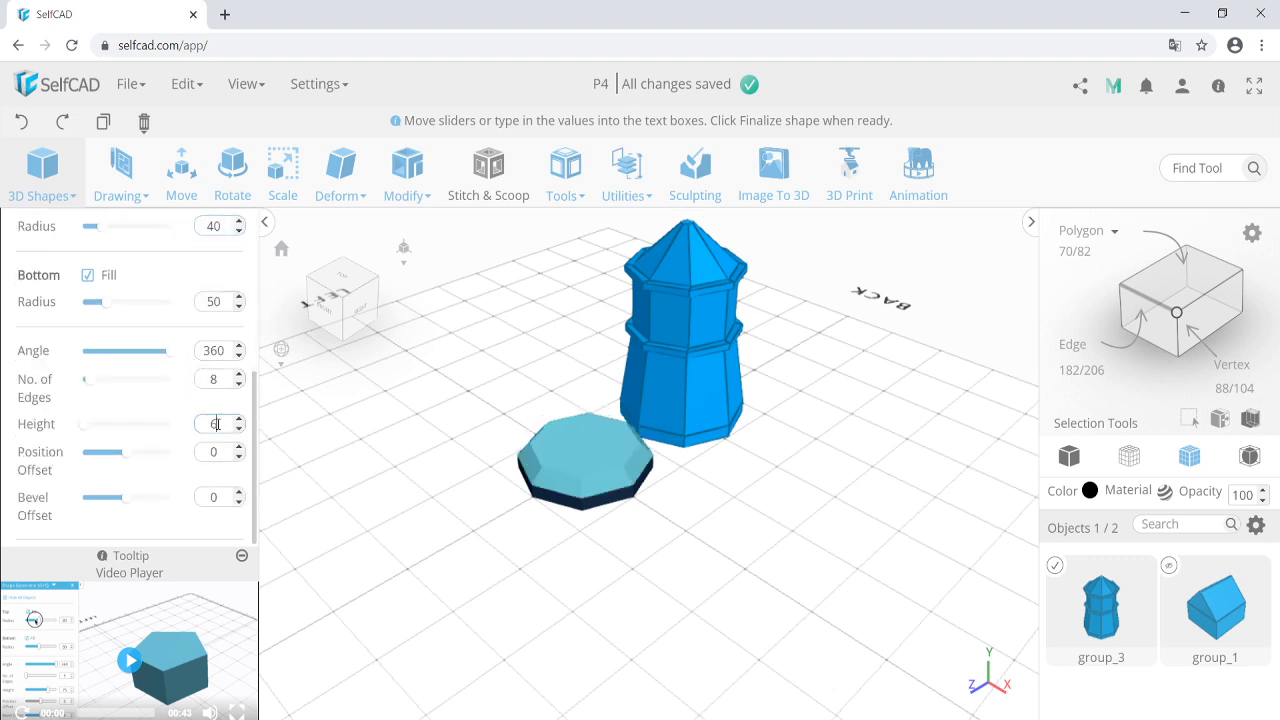
pyautogui.press('Return')
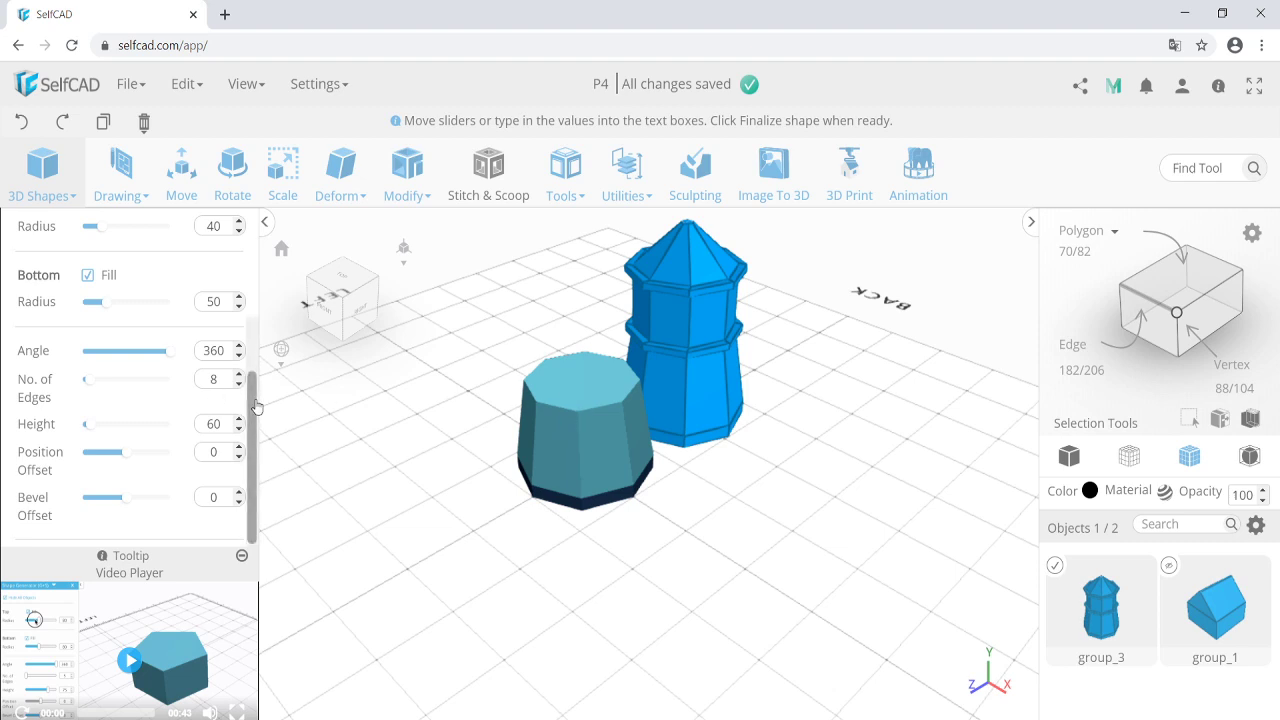
pyautogui.scroll(-3, 118, 495)
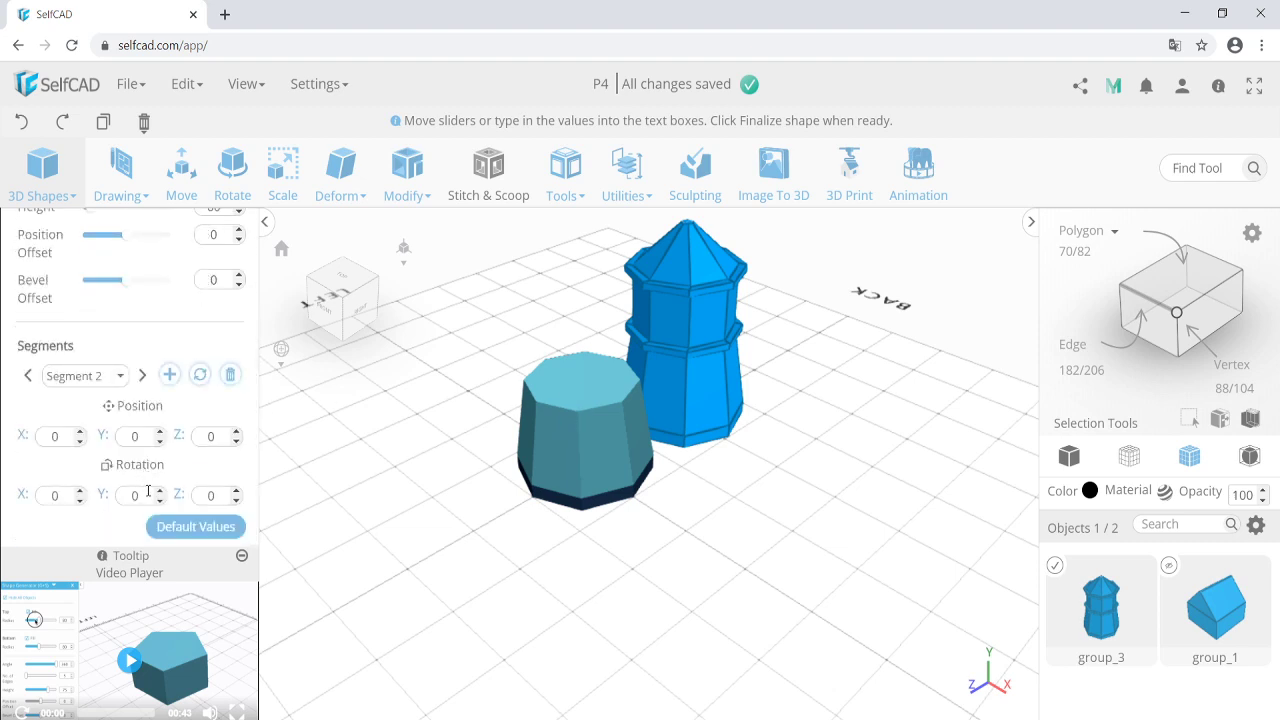
# Add a thin top segment with top and bottom radius 45 and height 5.
pyautogui.click(170, 375)
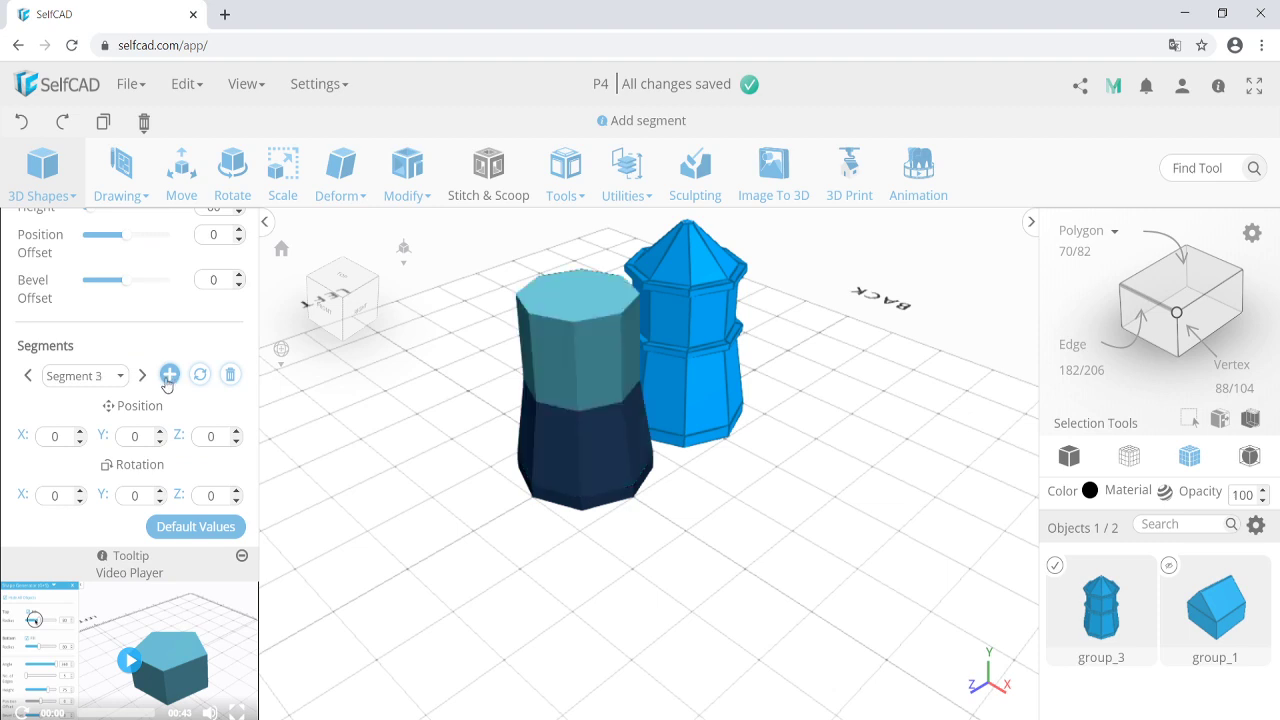
pyautogui.scroll(4, 166, 394)
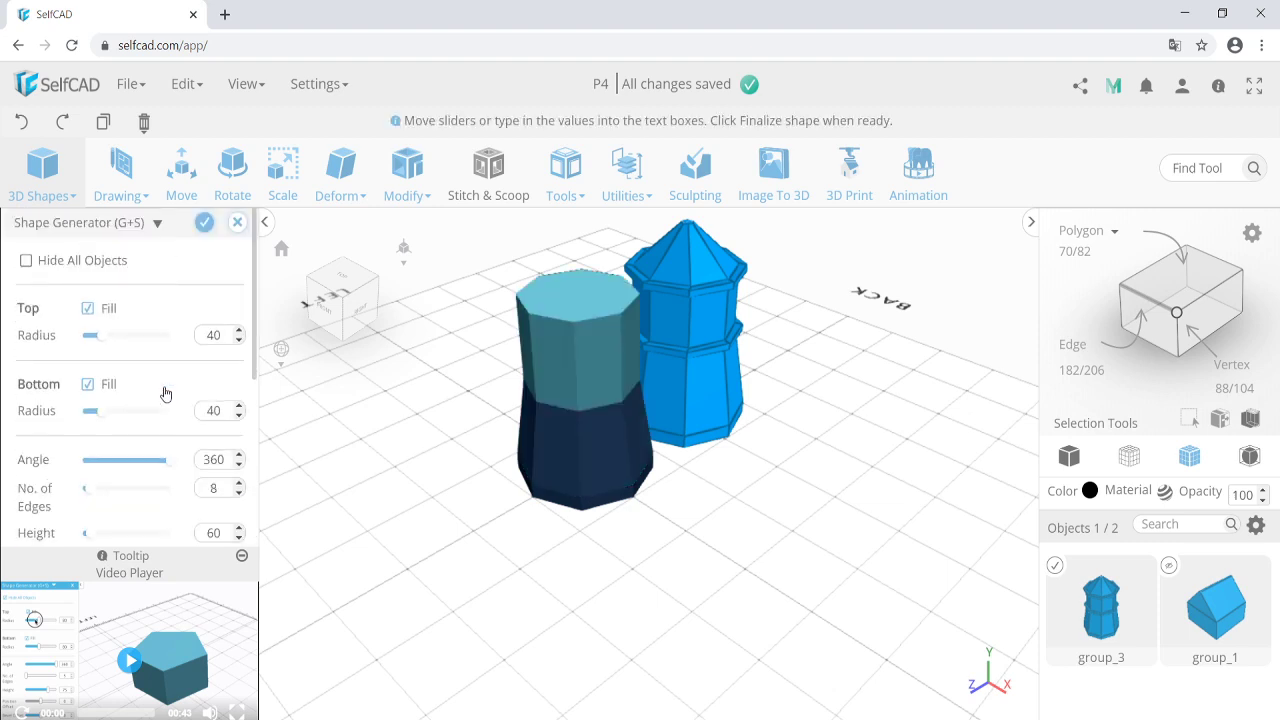
pyautogui.doubleClick(213, 335)
pyautogui.write('45')
pyautogui.doubleClick(217, 410)
pyautogui.write('45')
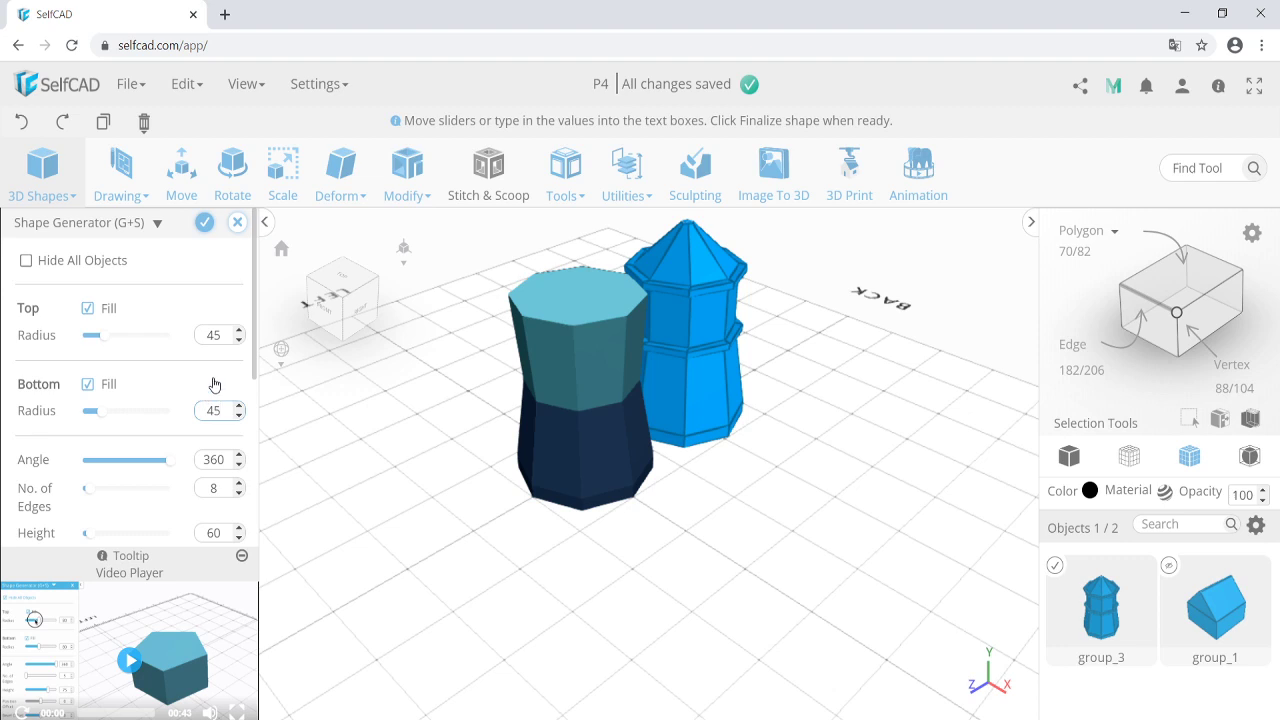
pyautogui.scroll(-1, 204, 357)
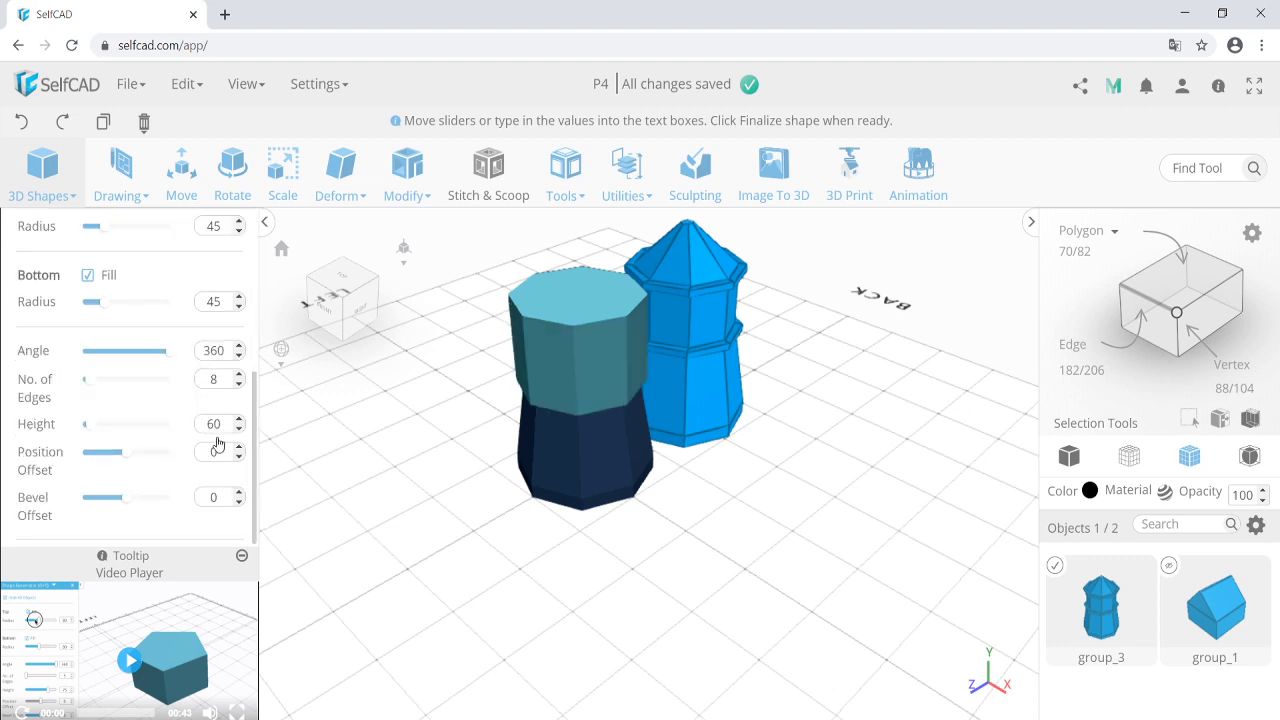
pyautogui.doubleClick(216, 424)
pyautogui.write('5')
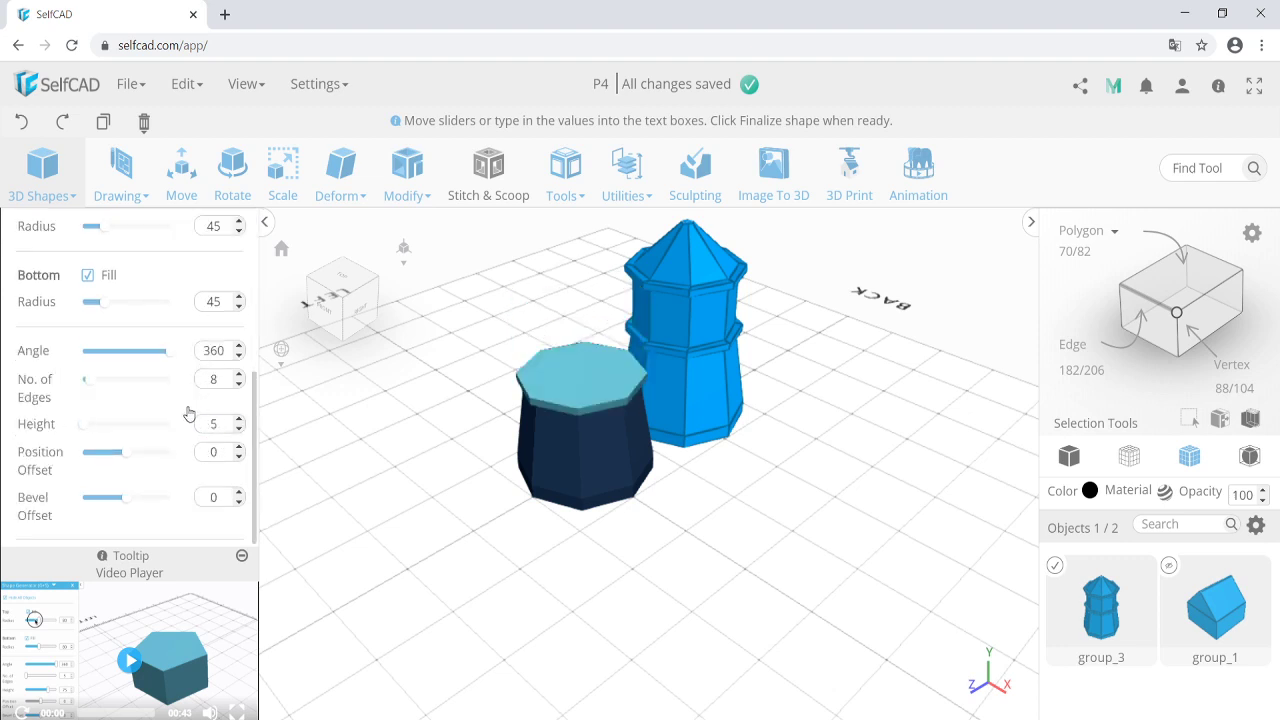
pyautogui.scroll(1, 190, 414)
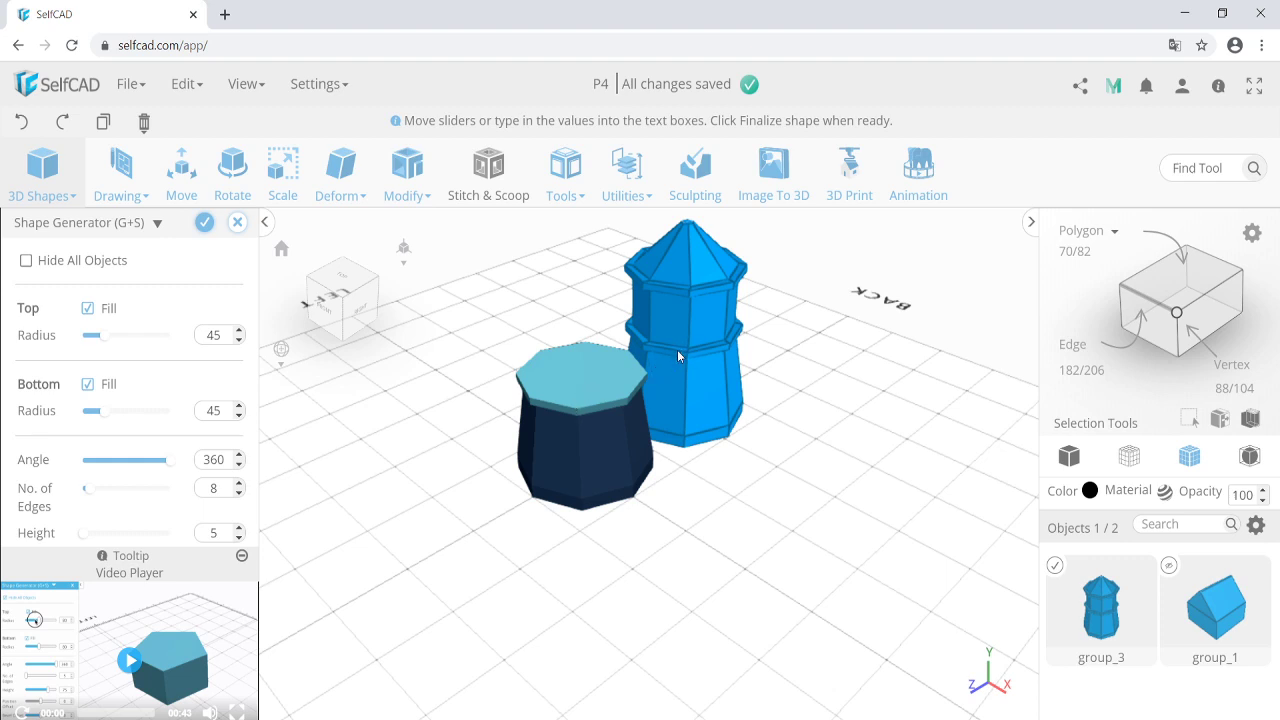
# Orbit and tilt the view to inspect the stacked sections from above.
pyautogui.click(546, 500)
pyautogui.moveTo(546, 500); pyautogui.dragTo(557, 446, button='right')
pyautogui.click(567, 359)
pyautogui.moveTo(567, 365)
pyautogui.mouseDown(button='right')
pyautogui.moveTo(457, 454)
pyautogui.moveTo(561, 382)
pyautogui.mouseUp(button='right')
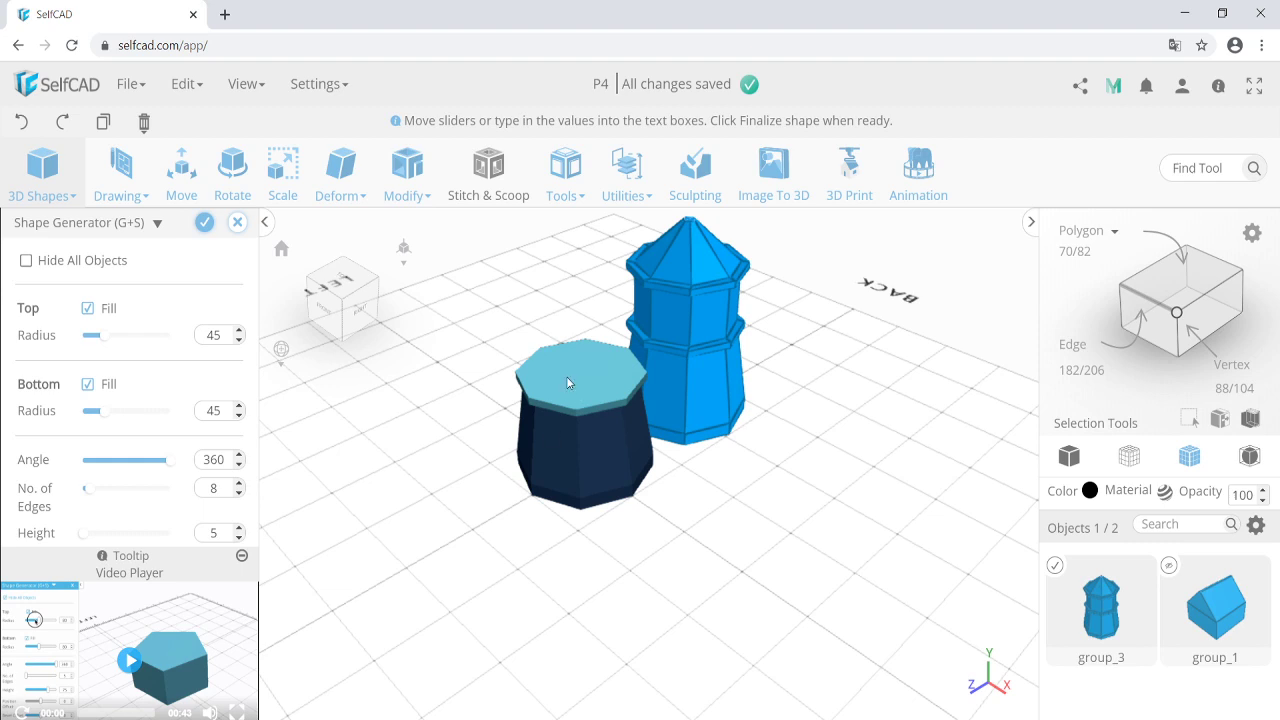
pyautogui.scroll(-3, 160, 430)
pyautogui.scroll(1, 167, 400)
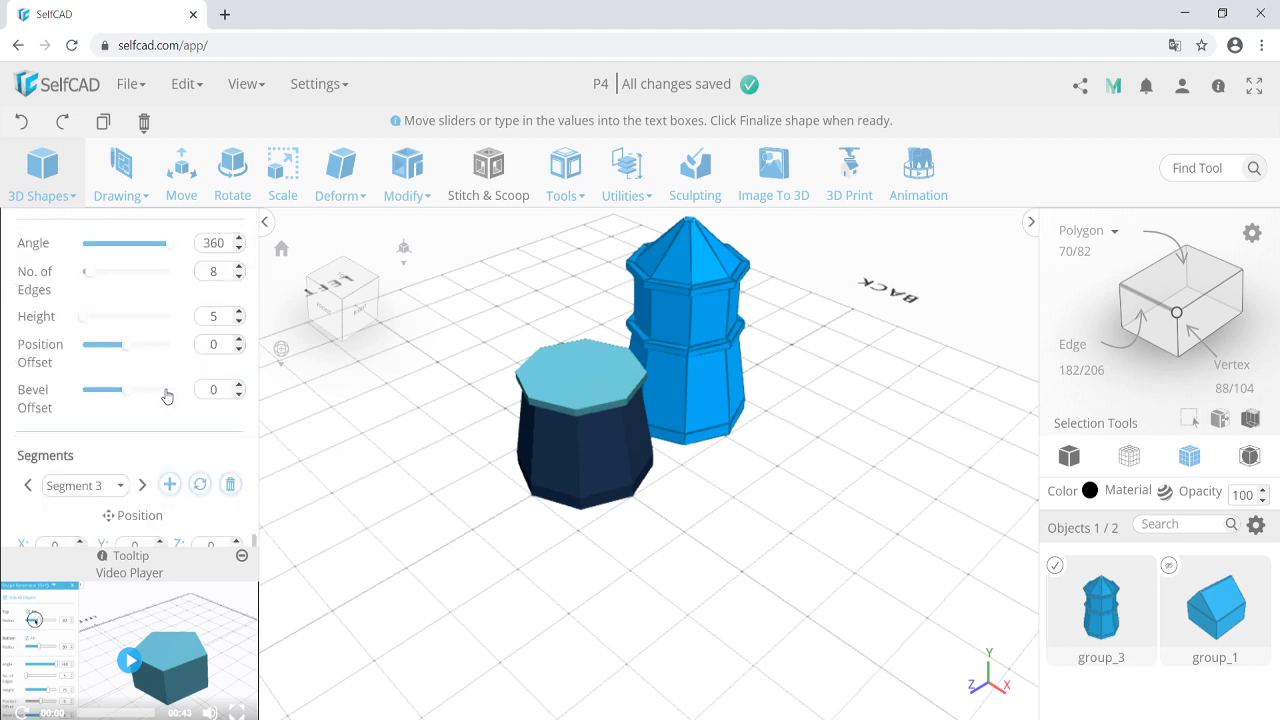
pyautogui.scroll(1, 166, 400)
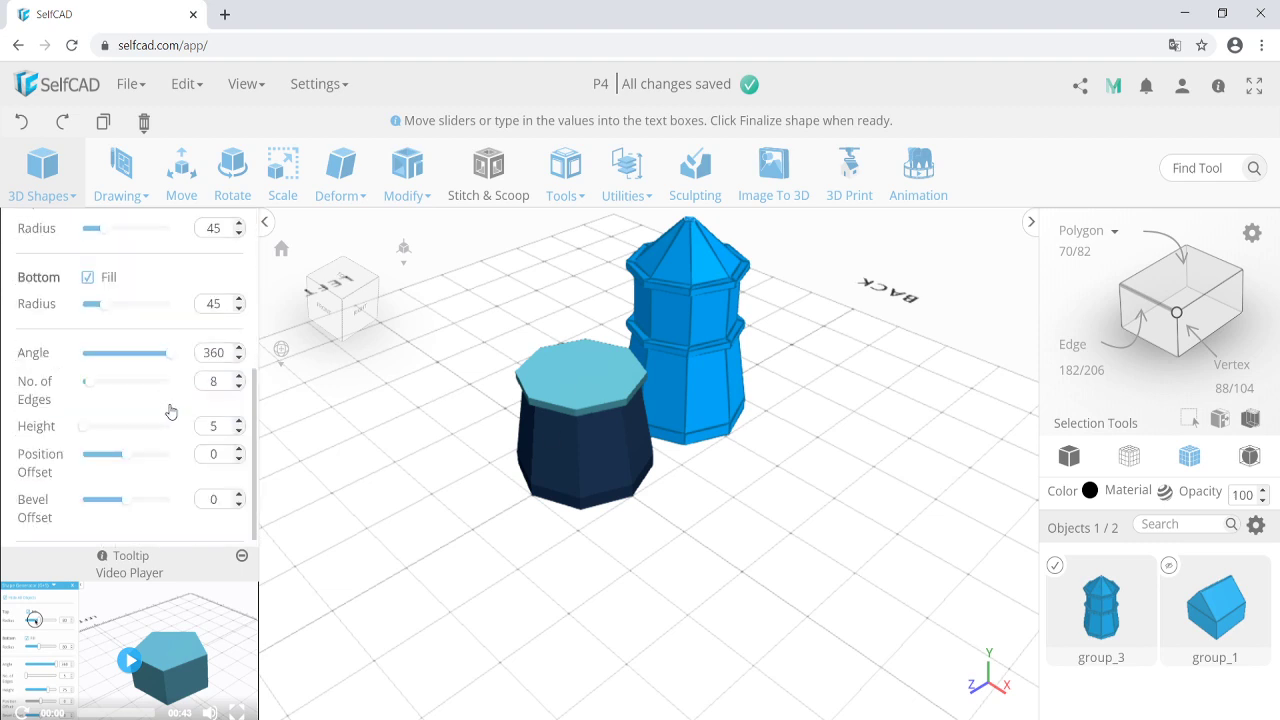
pyautogui.scroll(-1, 178, 425)
pyautogui.scroll(-1, 179, 427)
# Add a body section with radius 40 and height 40.
pyautogui.click(169, 372)
pyautogui.scroll(3, 163, 400)
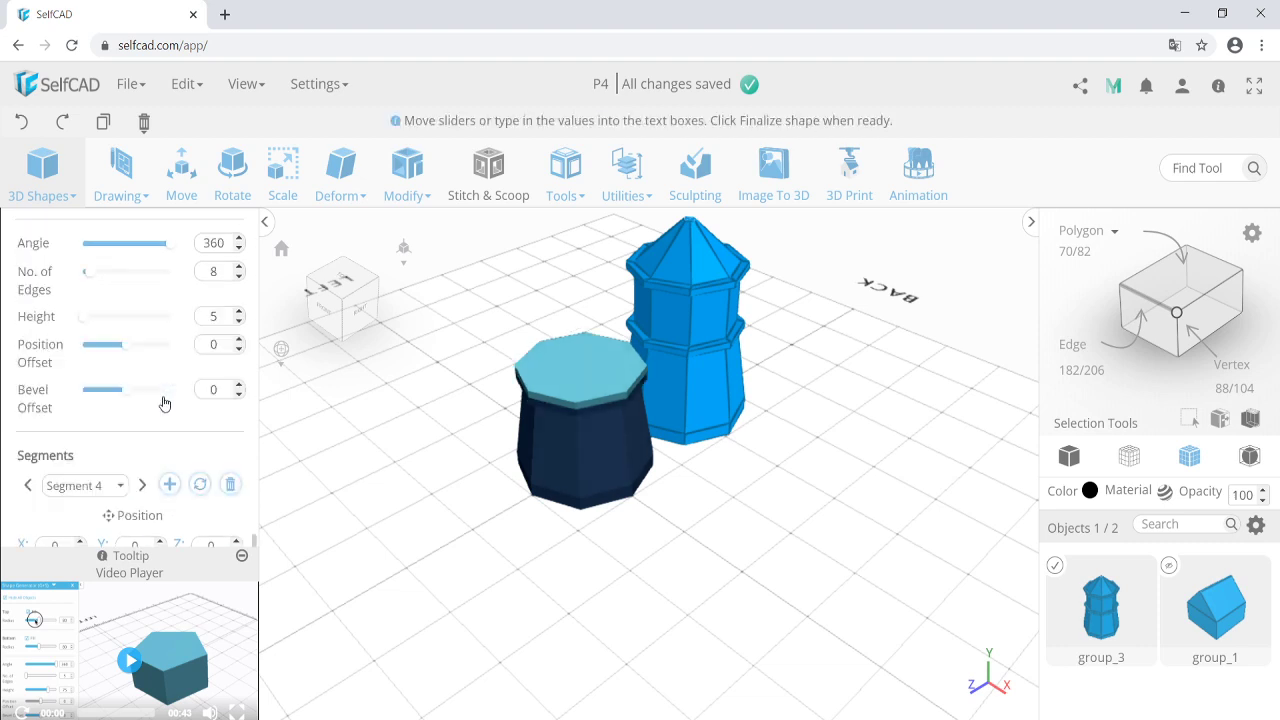
pyautogui.click(212, 338)
pyautogui.write('0')
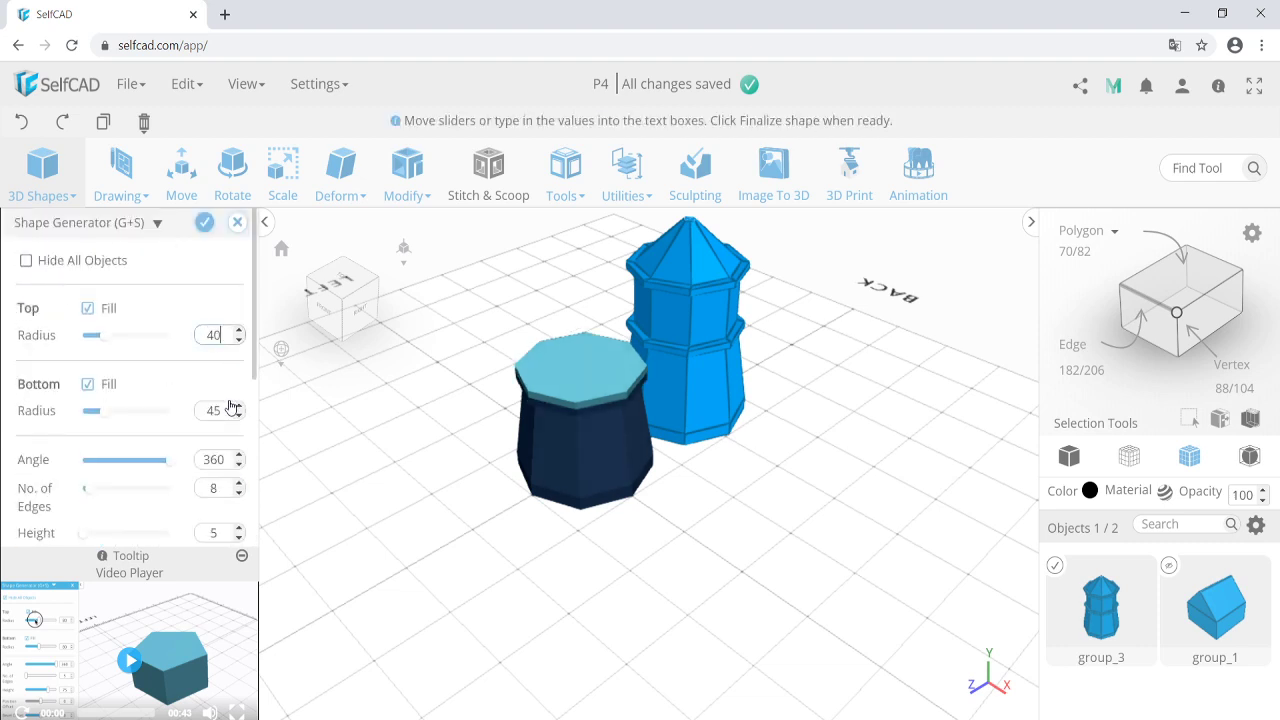
pyautogui.click(226, 408)
pyautogui.press('BackSpace')
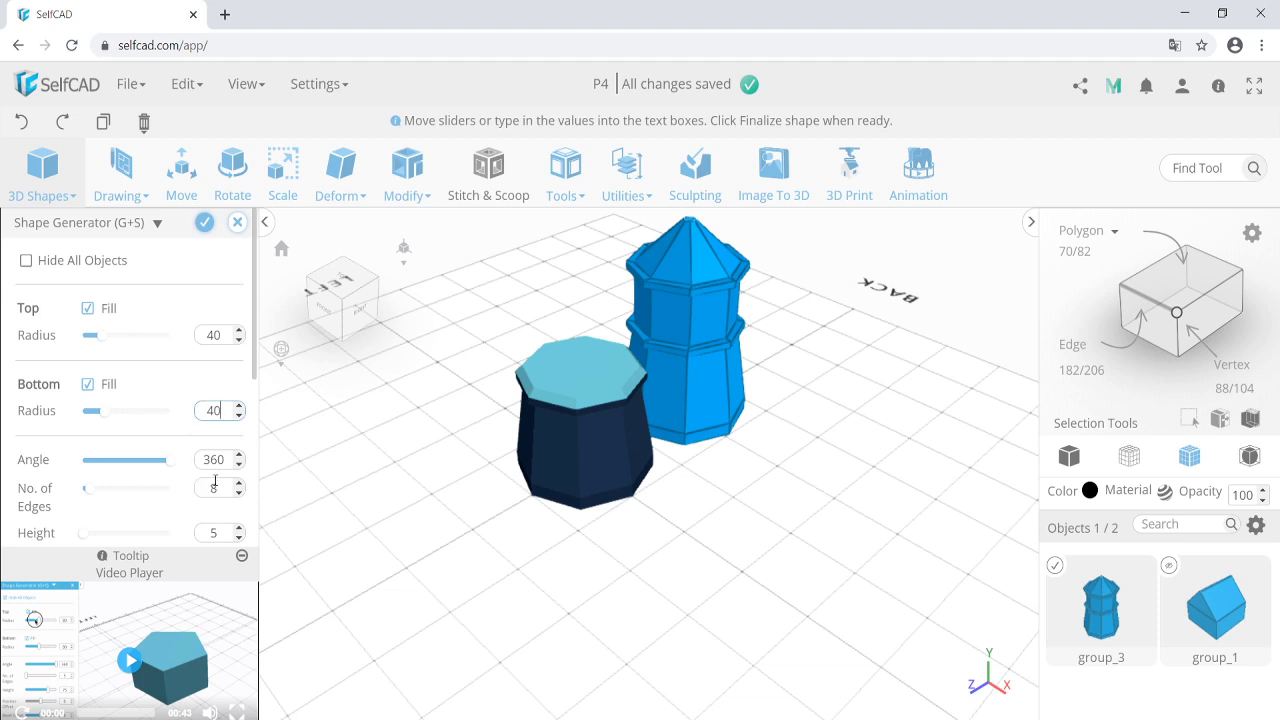
pyautogui.click(213, 531)
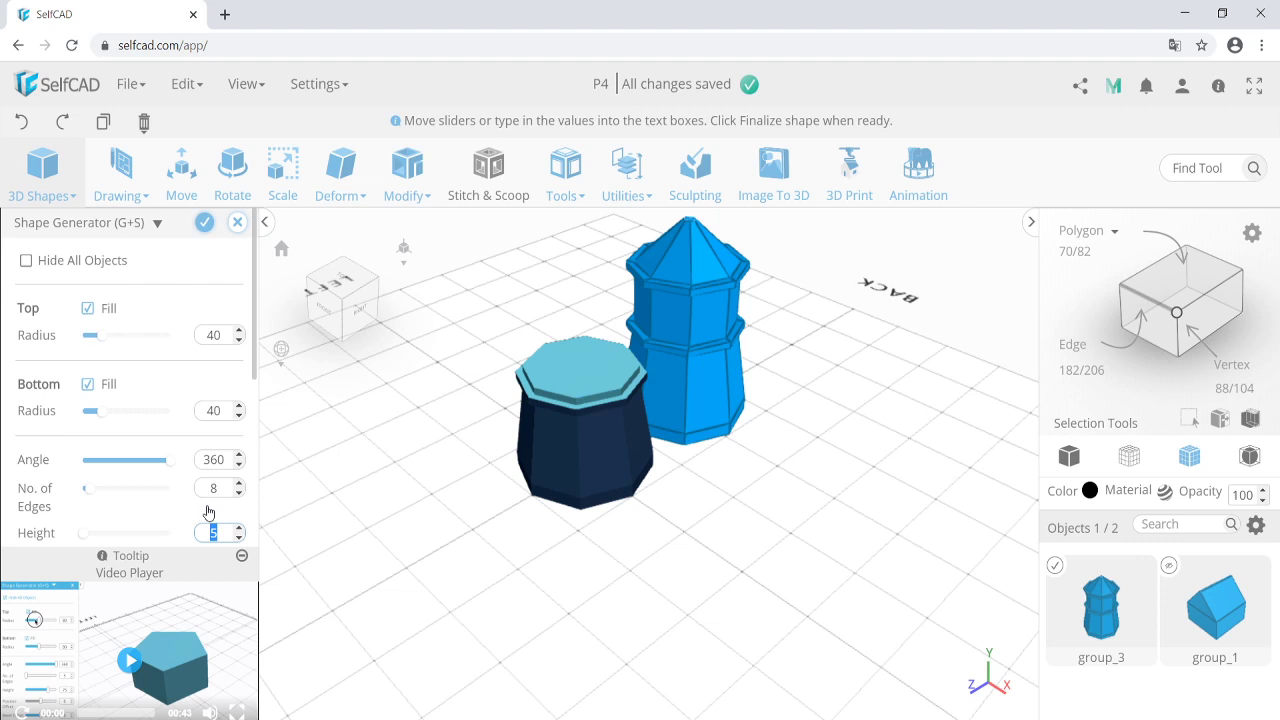
pyautogui.press('Return')
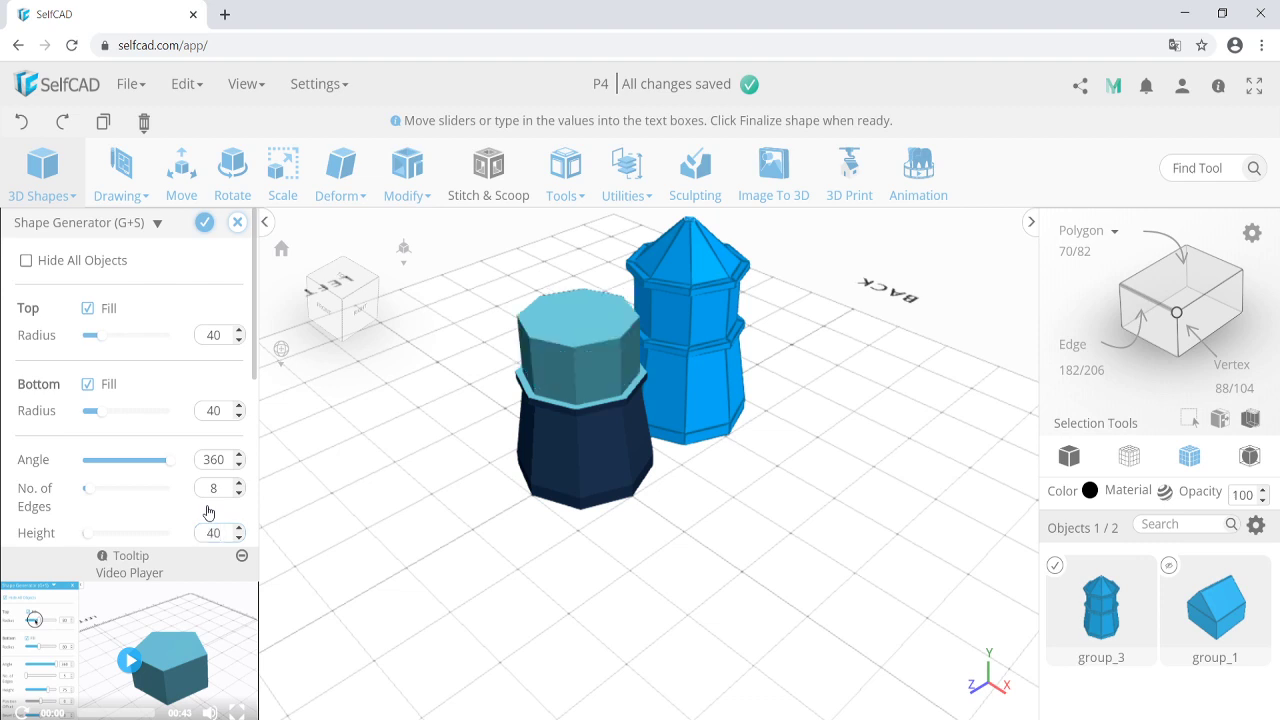
pyautogui.scroll(-3, 192, 486)
# Add a ledge section with top and bottom radius 45 and height 5.
pyautogui.click(170, 374)
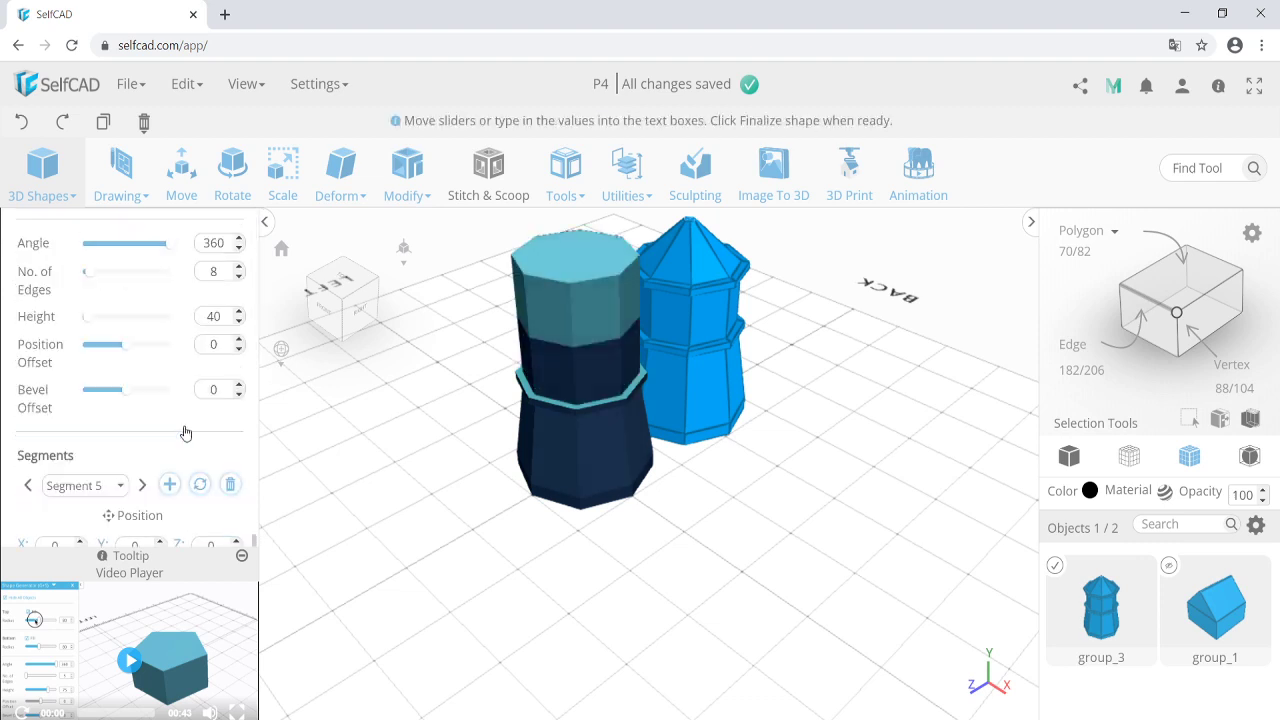
pyautogui.scroll(3, 185, 432)
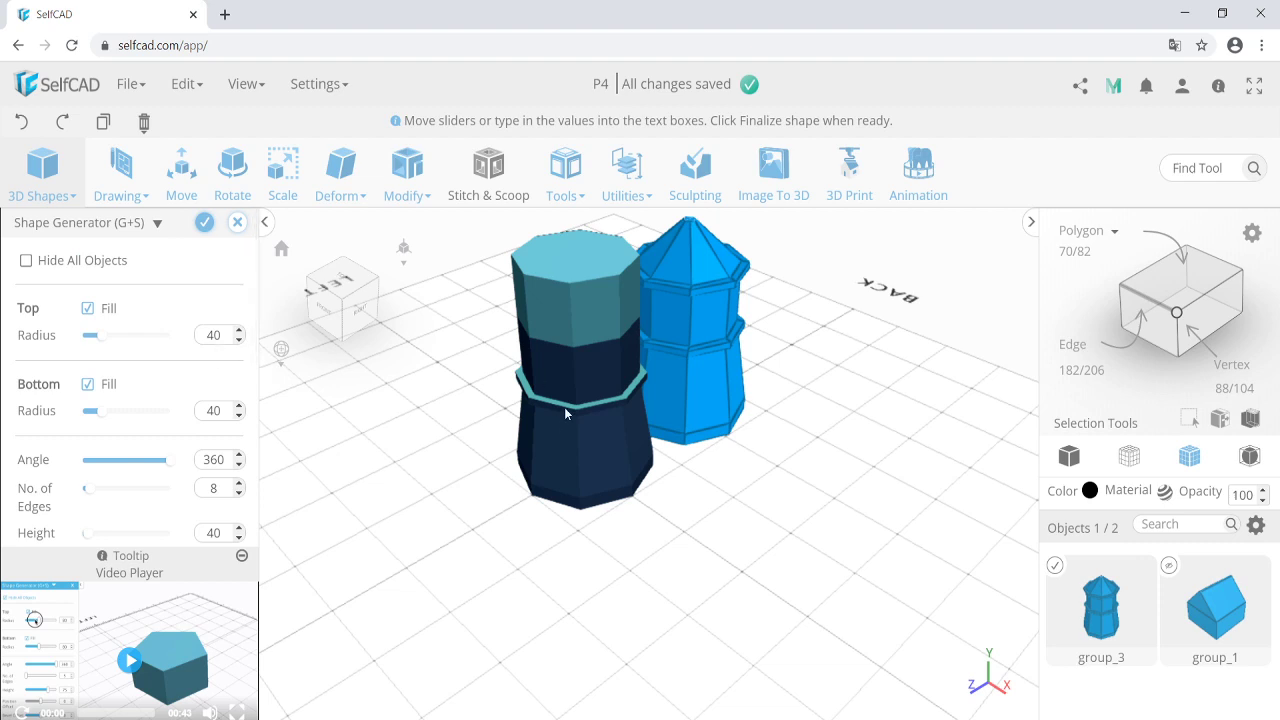
pyautogui.doubleClick(214, 335)
pyautogui.write('45')
pyautogui.doubleClick(214, 410)
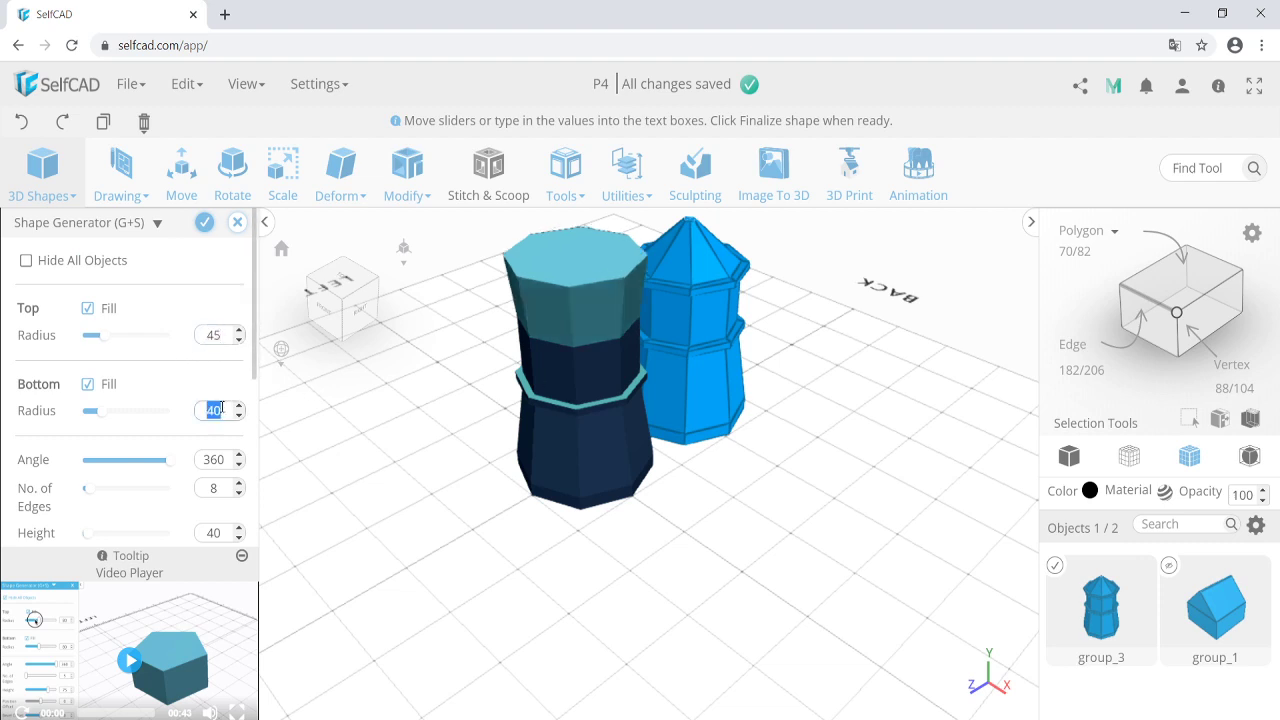
pyautogui.write('45')
pyautogui.scroll(-2, 190, 387)
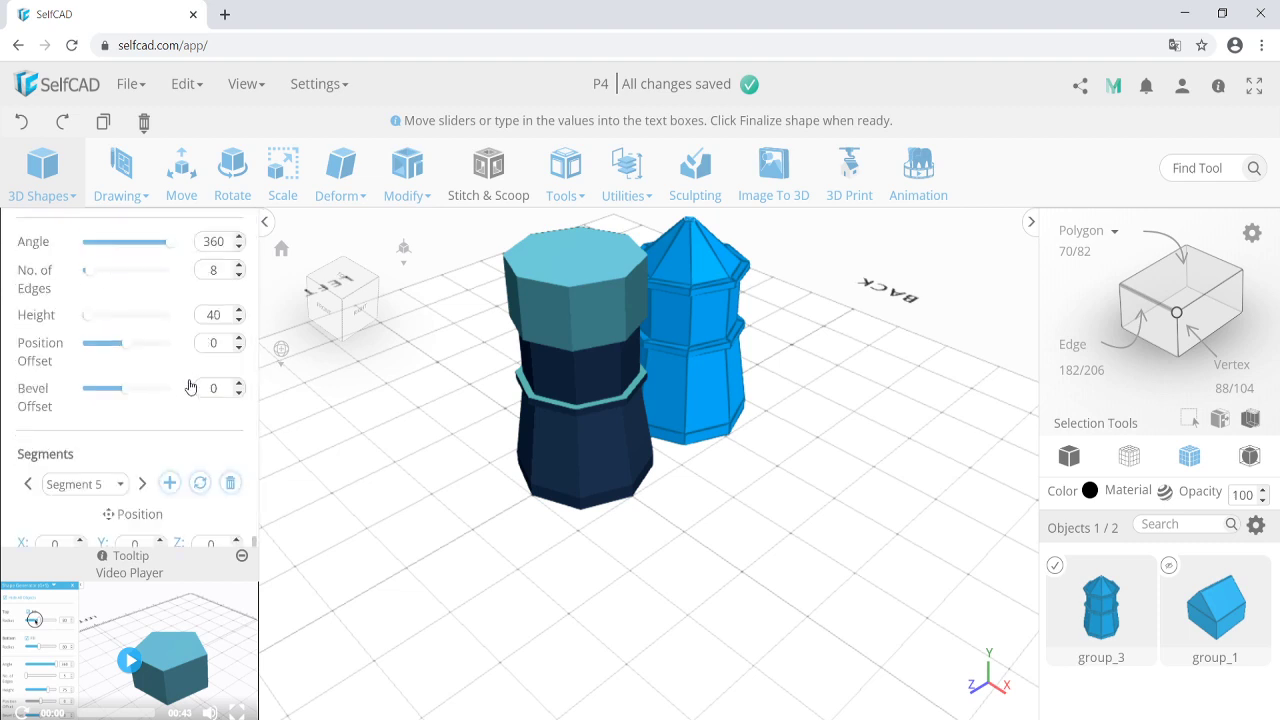
pyautogui.doubleClick(214, 315)
pyautogui.write('5')
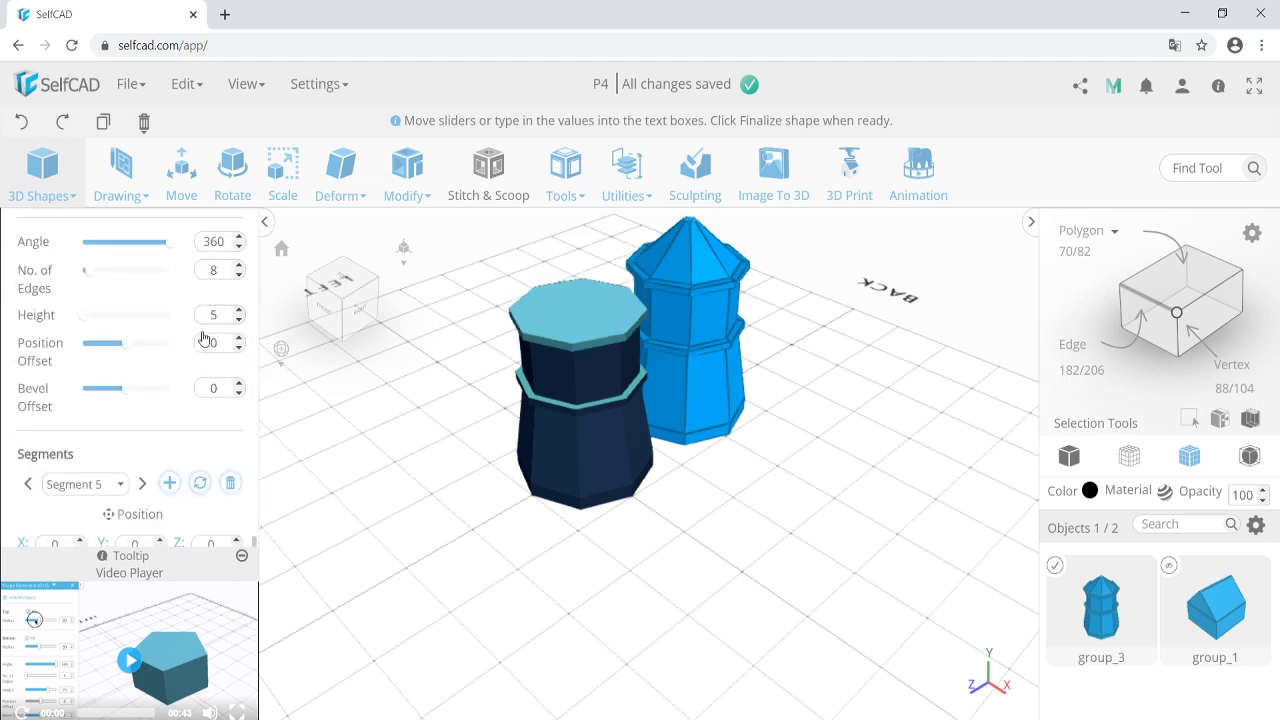
pyautogui.scroll(-1, 186, 369)
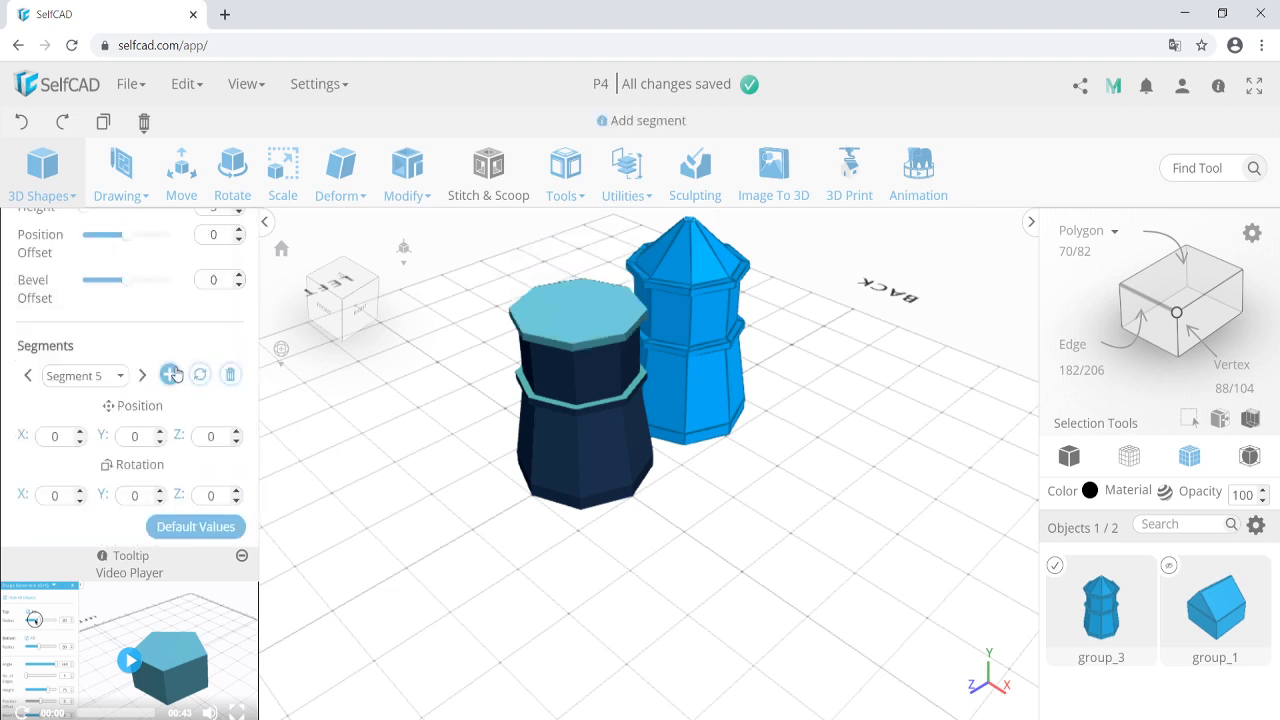
# Add a pointed roof (bottom radius 40, top 3, height 30) and finalize as shape_1.
pyautogui.click(172, 374)
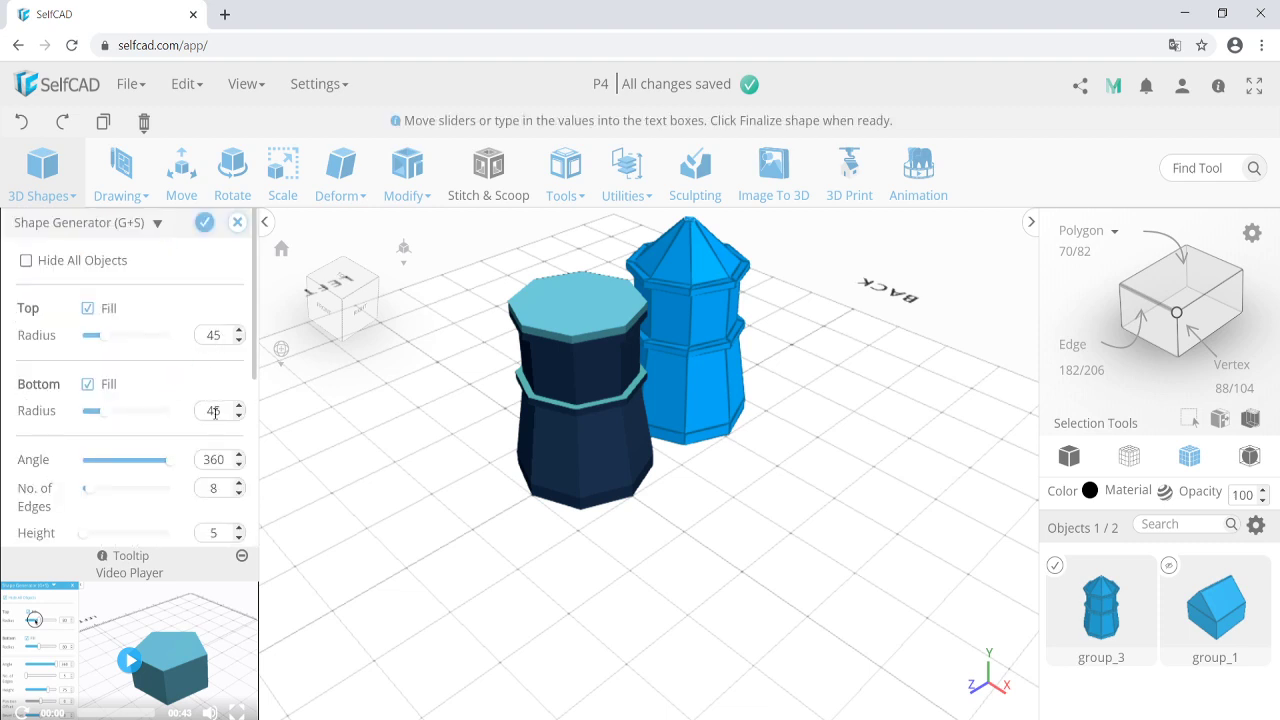
pyautogui.doubleClick(214, 411)
pyautogui.write('40')
pyautogui.doubleClick(214, 335)
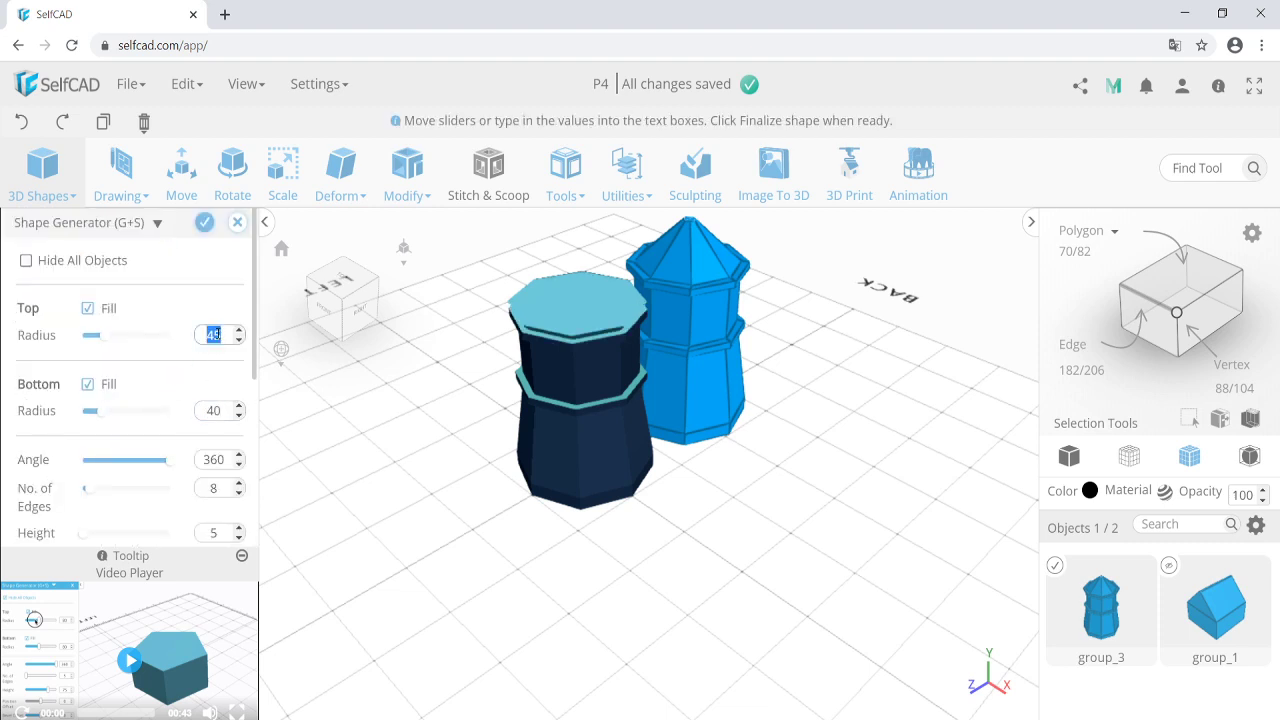
pyautogui.write('3')
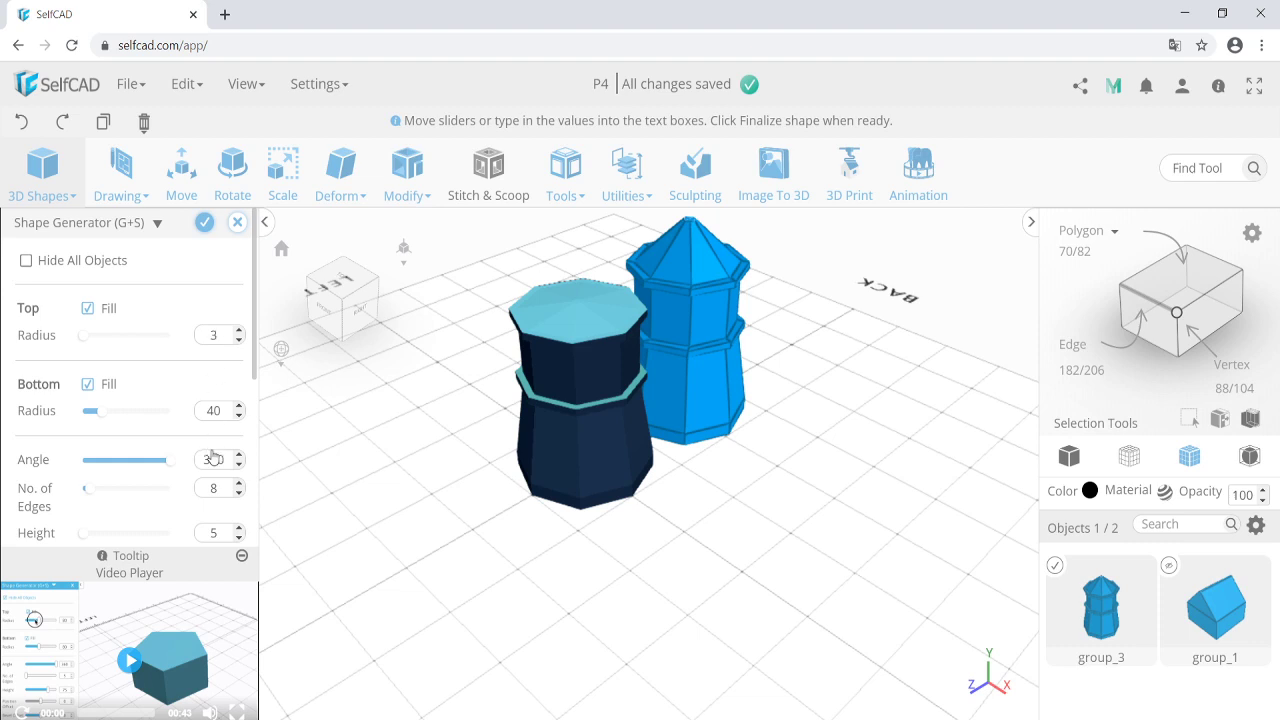
pyautogui.doubleClick(226, 530)
pyautogui.write('30')
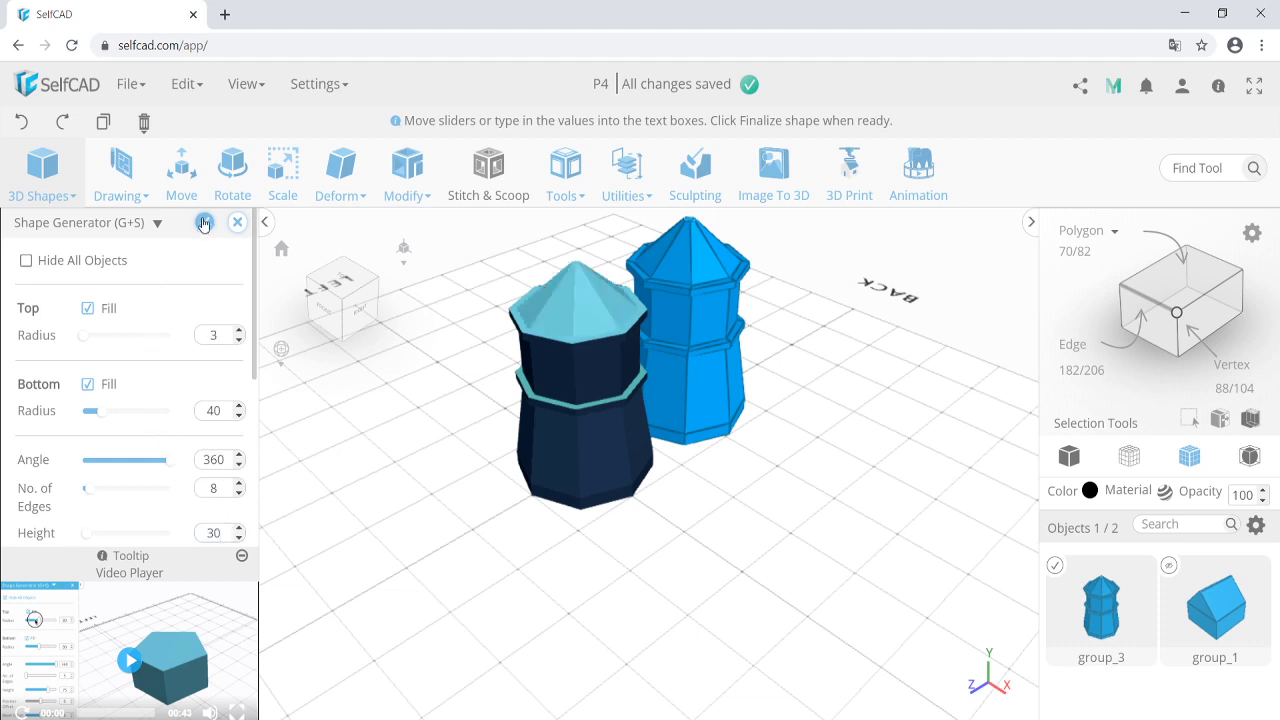
pyautogui.click(204, 223)
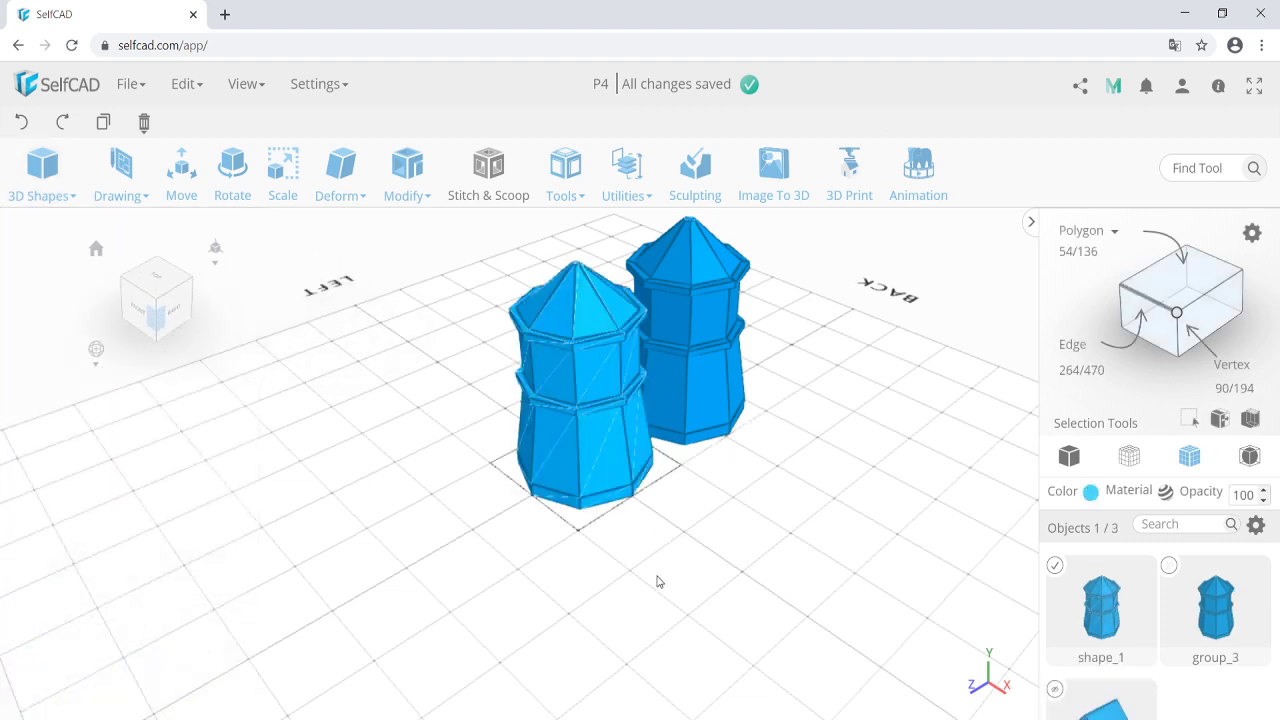
# Delete the old group_3 tower and unhide the house group_1.
pyautogui.moveTo(657, 582)
pyautogui.mouseDown(button='right')
pyautogui.moveTo(710, 573)
pyautogui.moveTo(663, 574)
pyautogui.mouseUp(button='right')
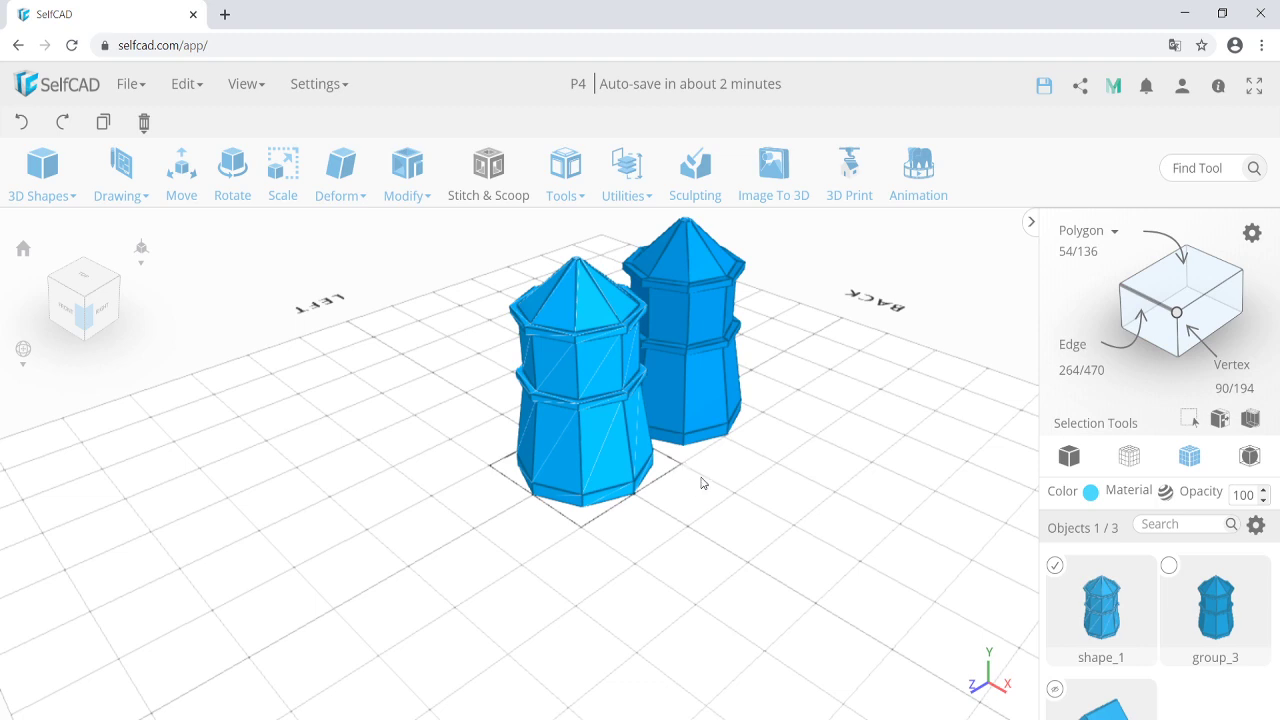
pyautogui.click(1050, 572)
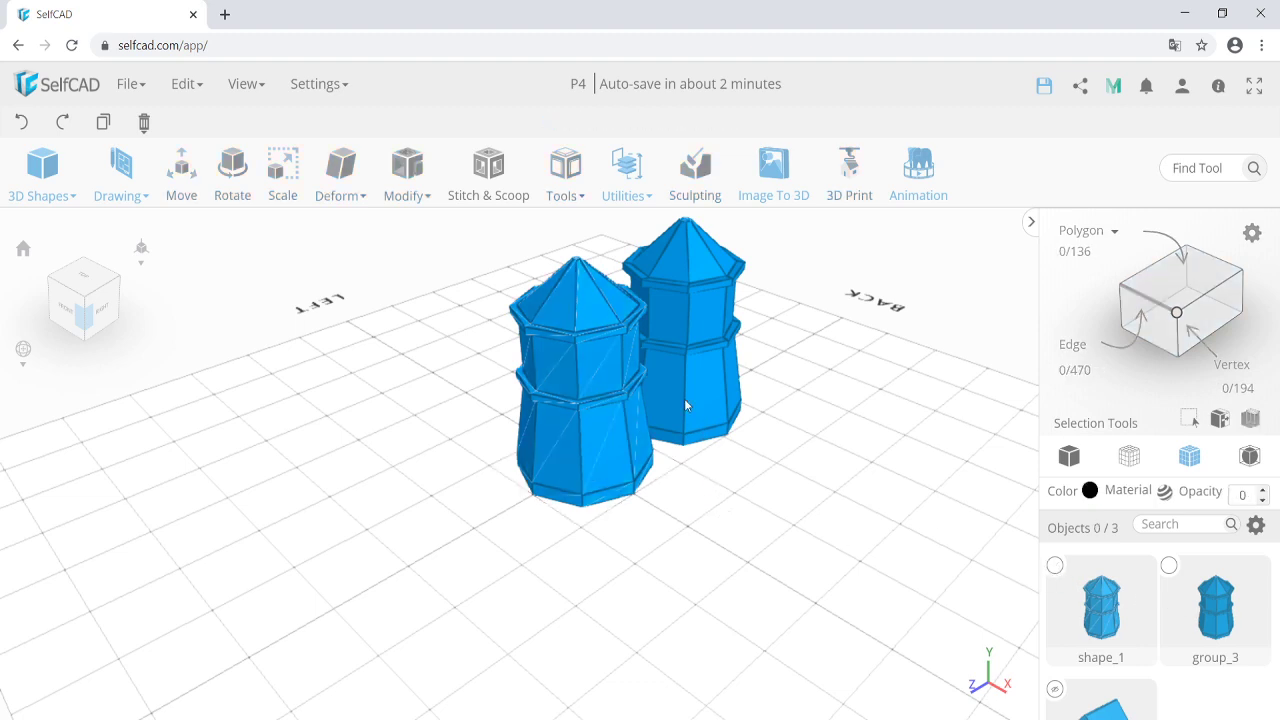
pyautogui.click(687, 394)
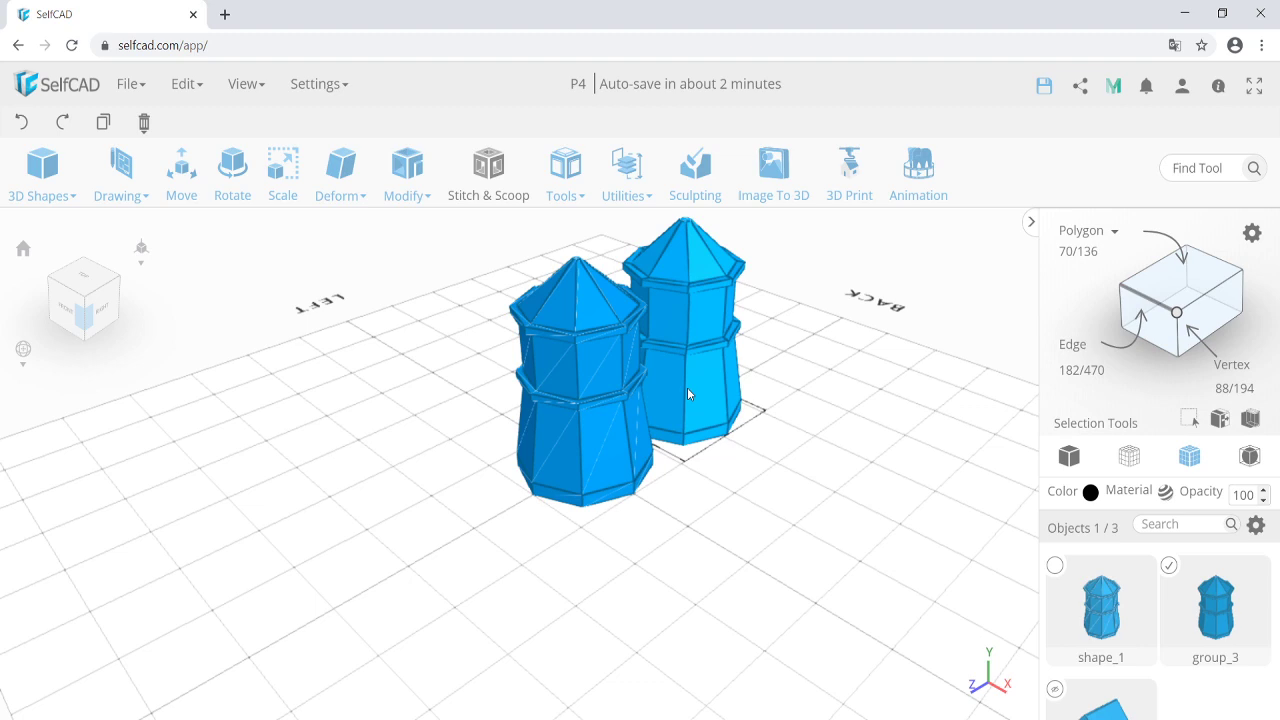
pyautogui.press('Delete')
pyautogui.press('Return')
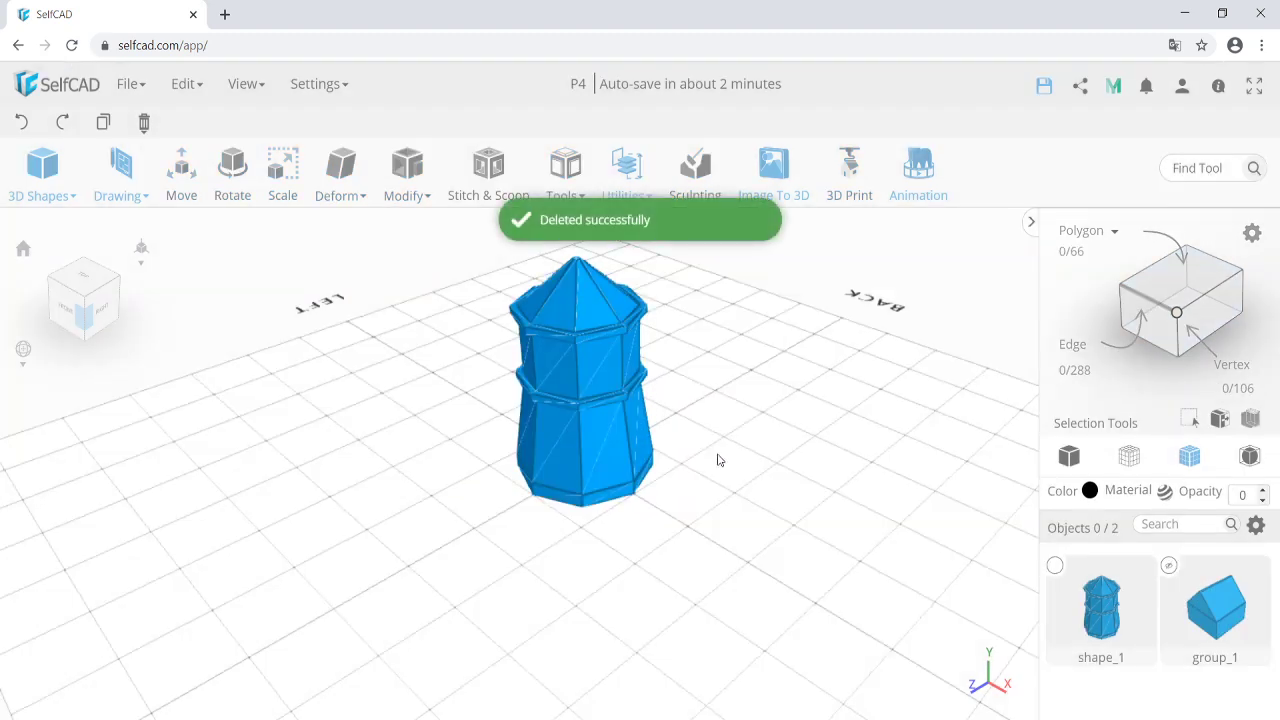
pyautogui.click(1168, 567)
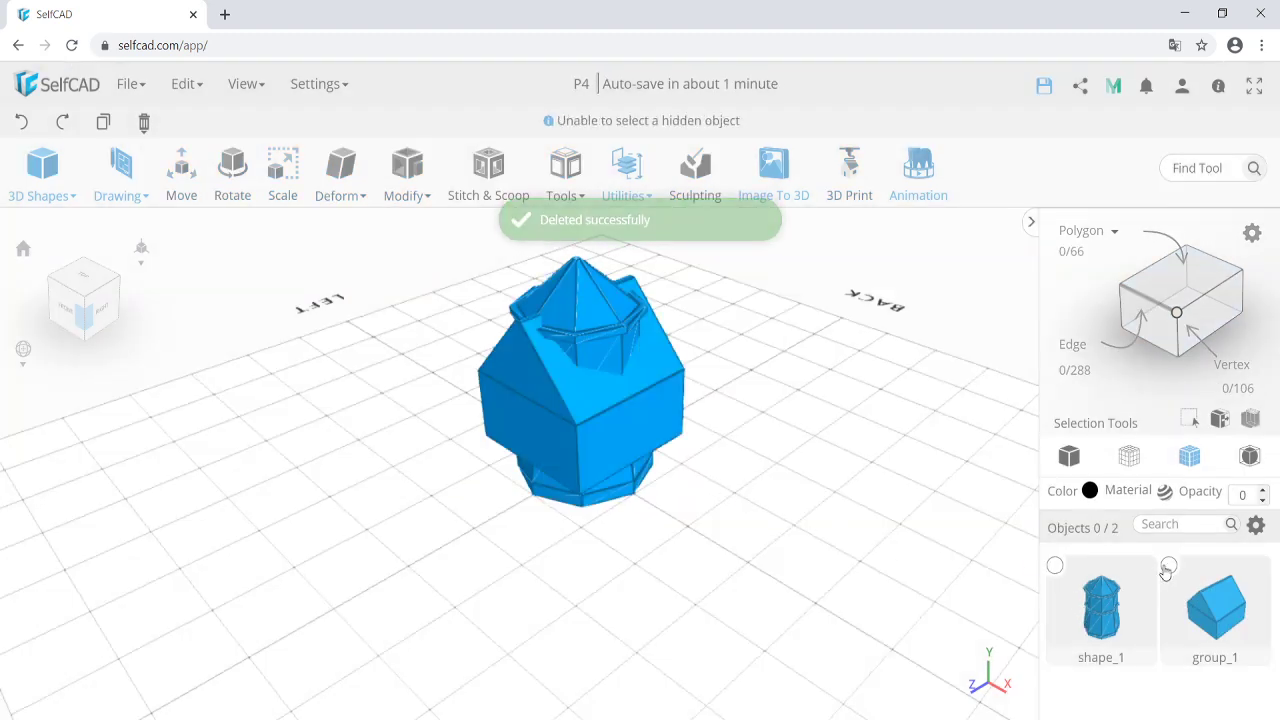
pyautogui.moveTo(646, 520); pyautogui.dragTo(726, 517)
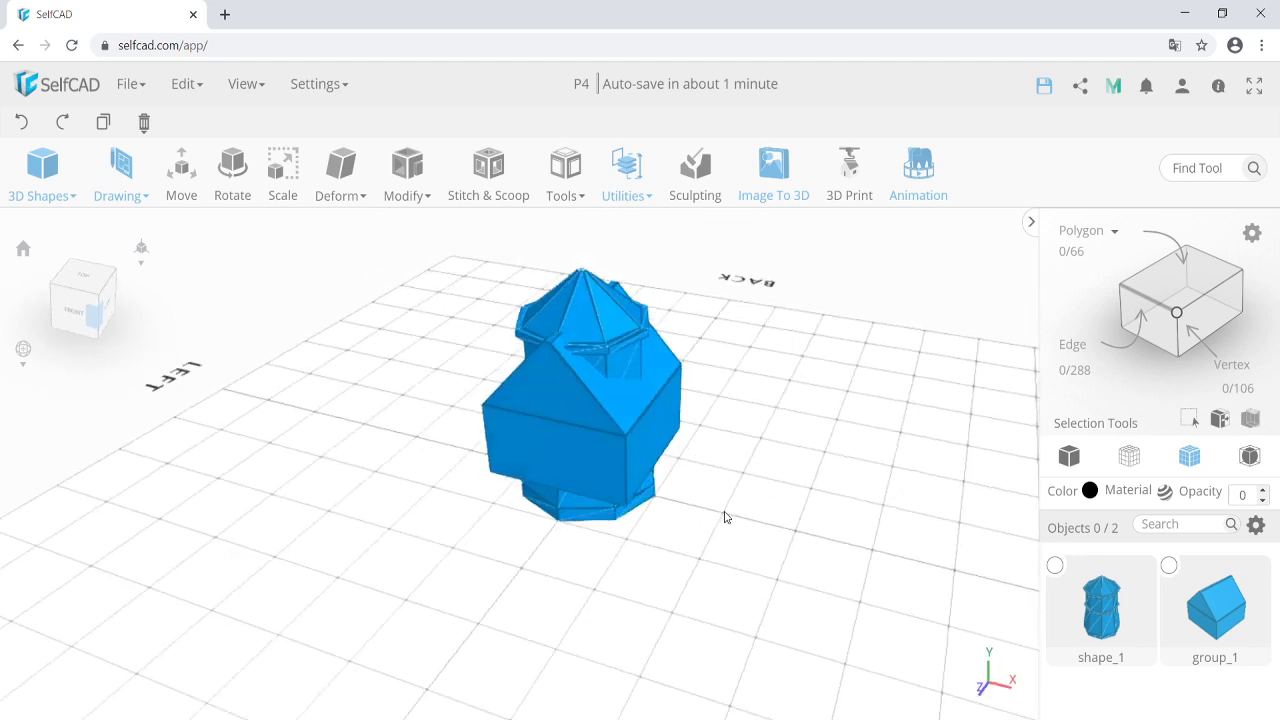
# Move the house down onto the ground, dismissing the workspace warning.
pyautogui.click(638, 433)
pyautogui.press('m')
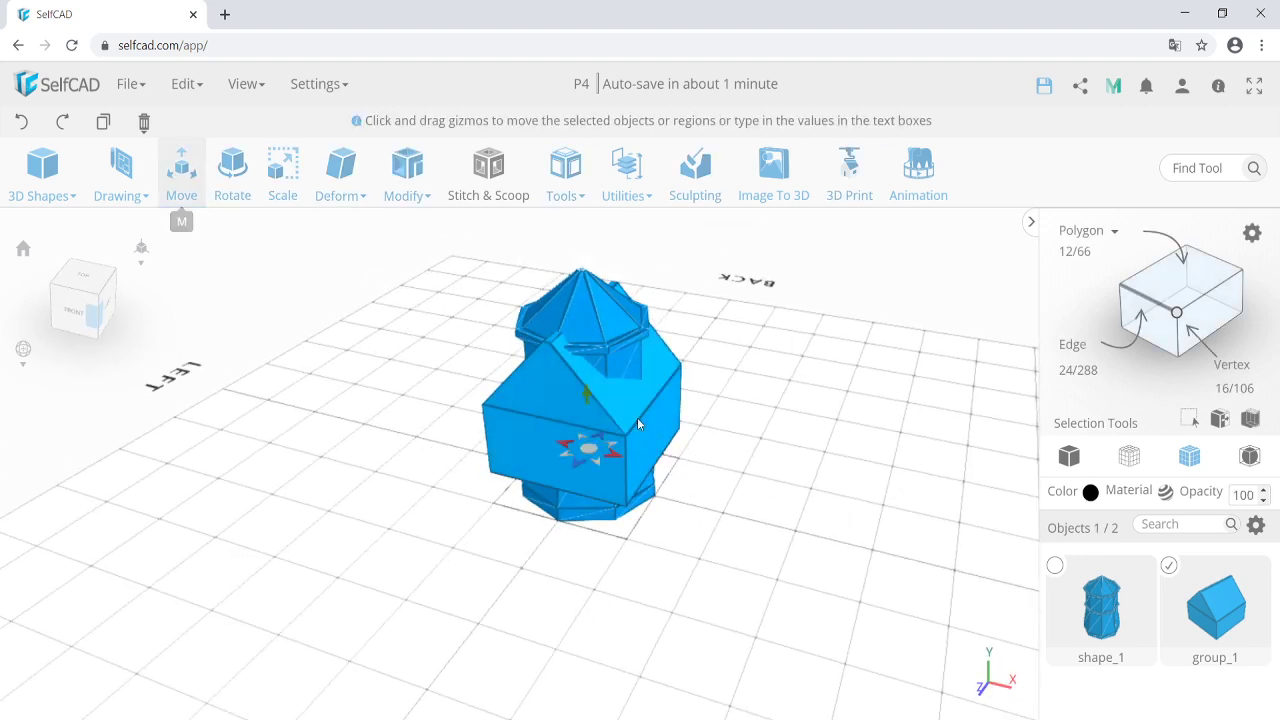
pyautogui.moveTo(588, 396); pyautogui.dragTo(762, 520)
pyautogui.click(554, 420)
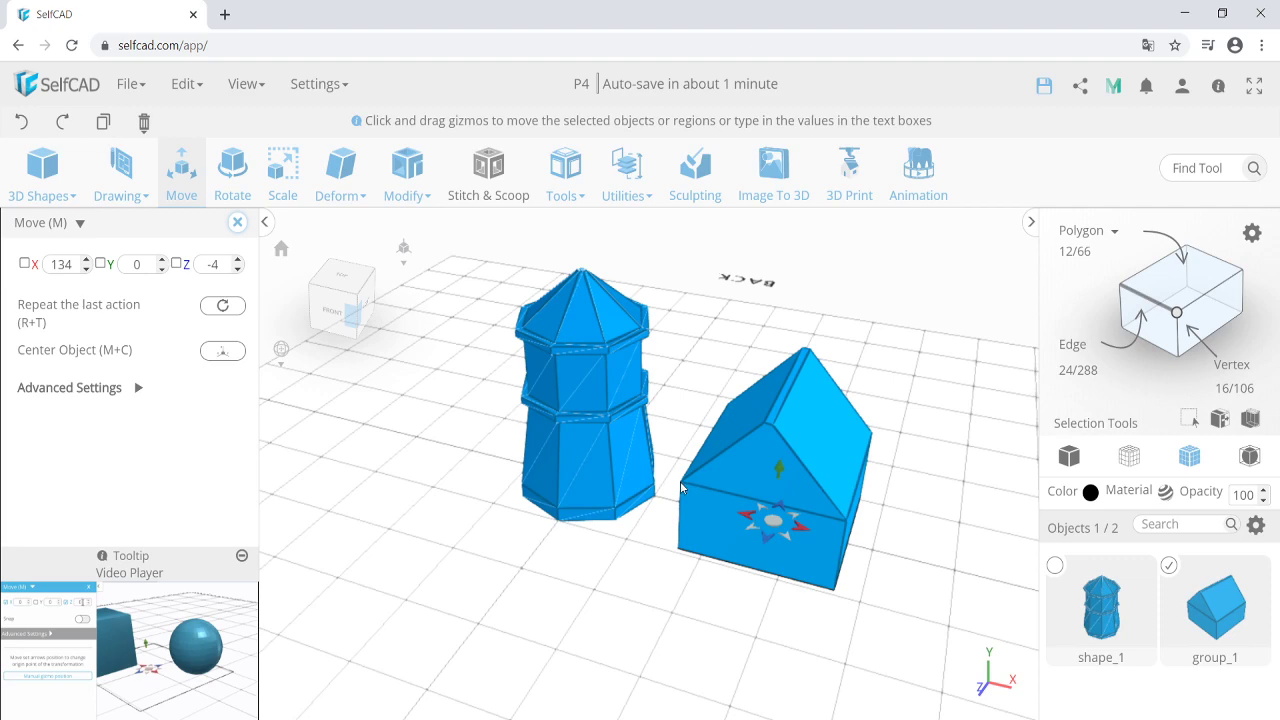
pyautogui.click(609, 503)
pyautogui.moveTo(640, 586); pyautogui.dragTo(583, 544)
pyautogui.scroll(-2, 607, 583)
pyautogui.scroll(-2, 629, 541)
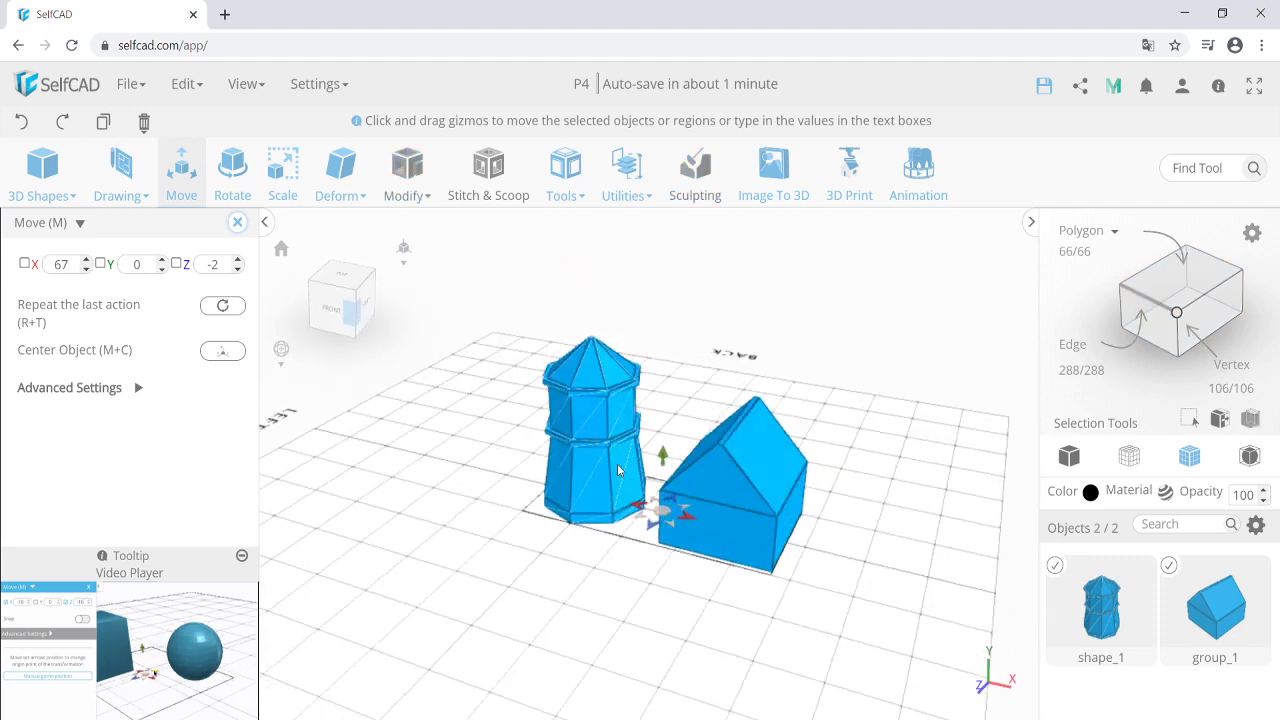
pyautogui.scroll(3, 594, 483)
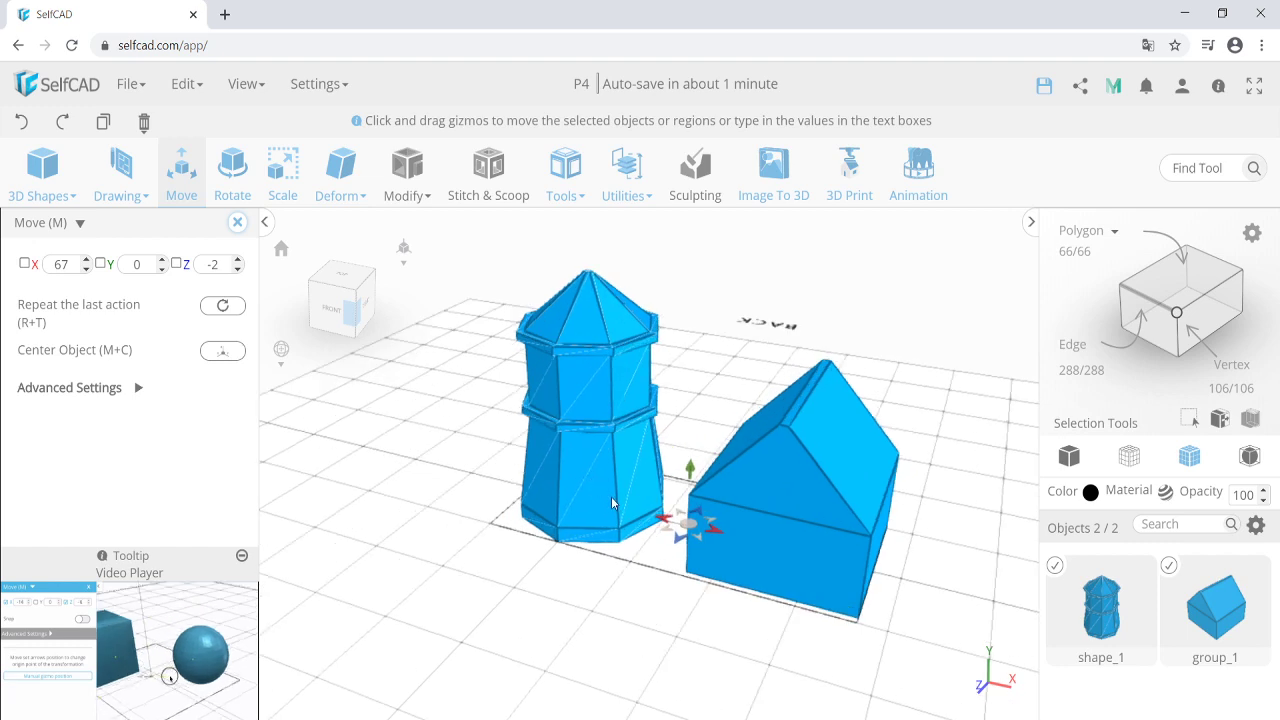
pyautogui.scroll(-2, 604, 500)
pyautogui.scroll(2, 606, 502)
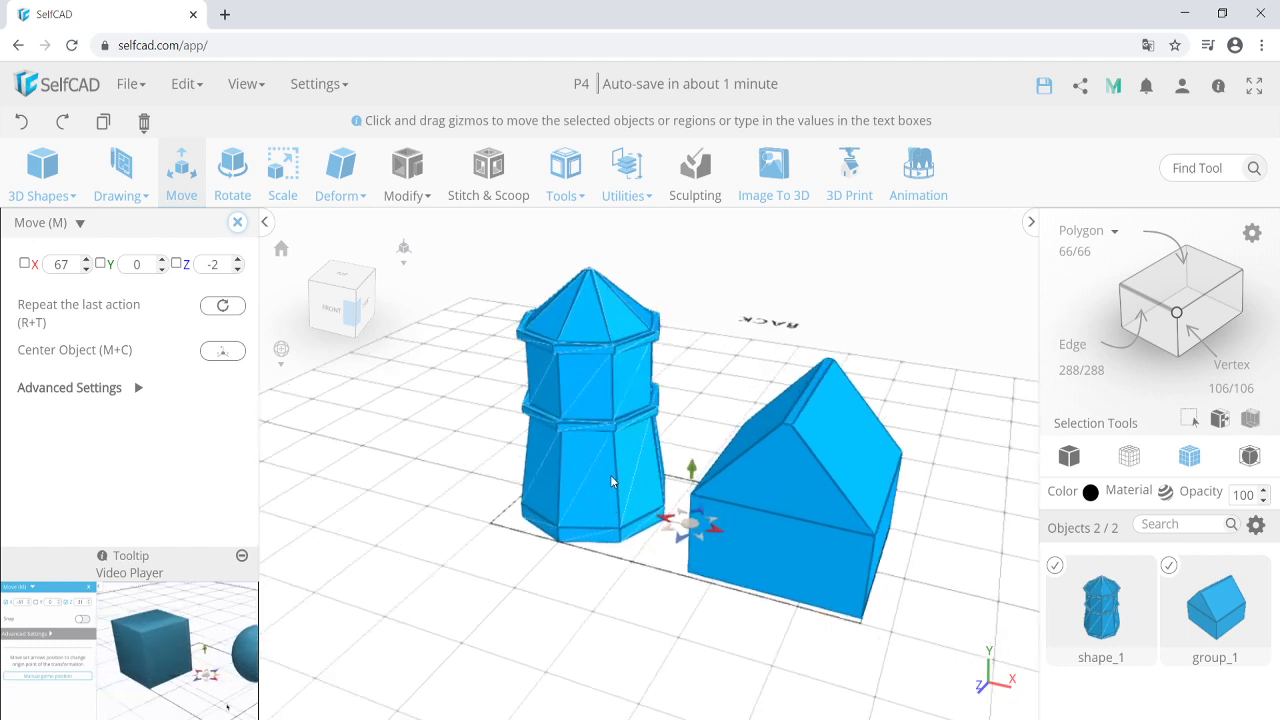
# Leave the house at X 131, Y 0, Z -13 beside the tower, then select both.
pyautogui.click(654, 586)
pyautogui.click(734, 528)
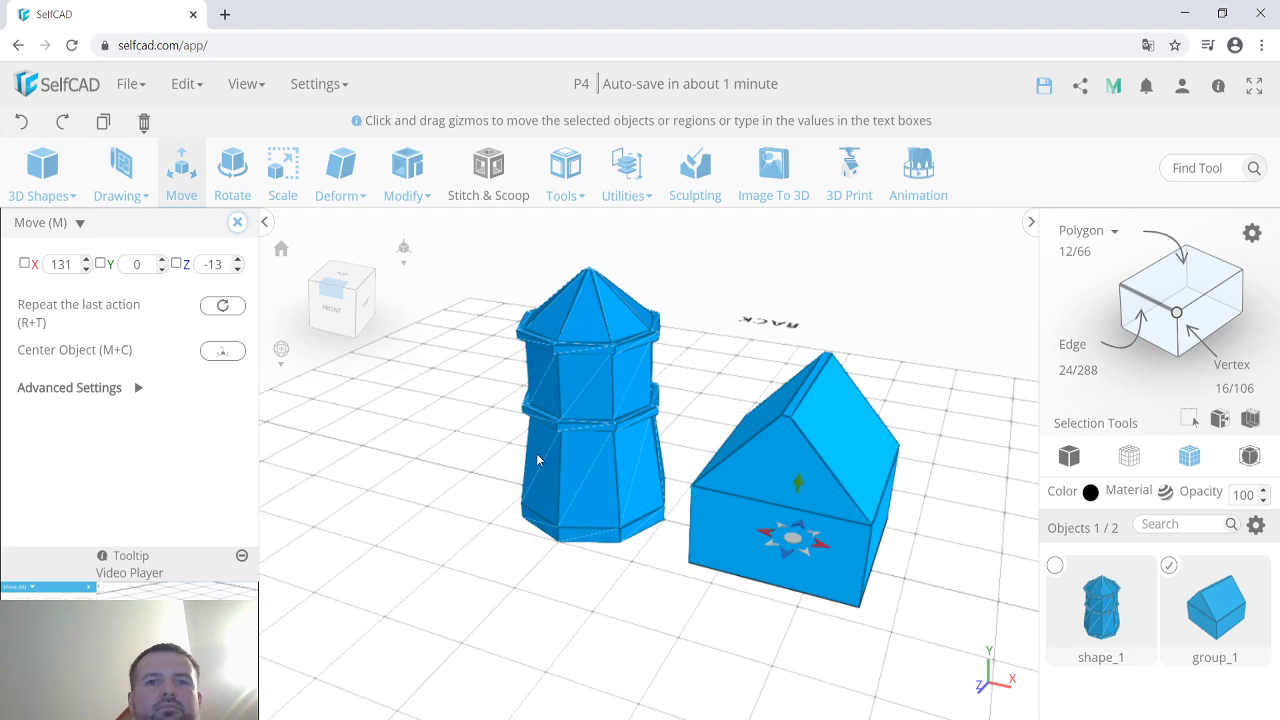
pyautogui.moveTo(488, 494); pyautogui.dragTo(503, 538, button='right')
pyautogui.click(237, 222)
pyautogui.scroll(-2, 640, 560)
pyautogui.moveTo(605, 580); pyautogui.dragTo(570, 591, button='right')
pyautogui.keyDown('shift'); pyautogui.click(604, 530); pyautogui.keyUp('shift')
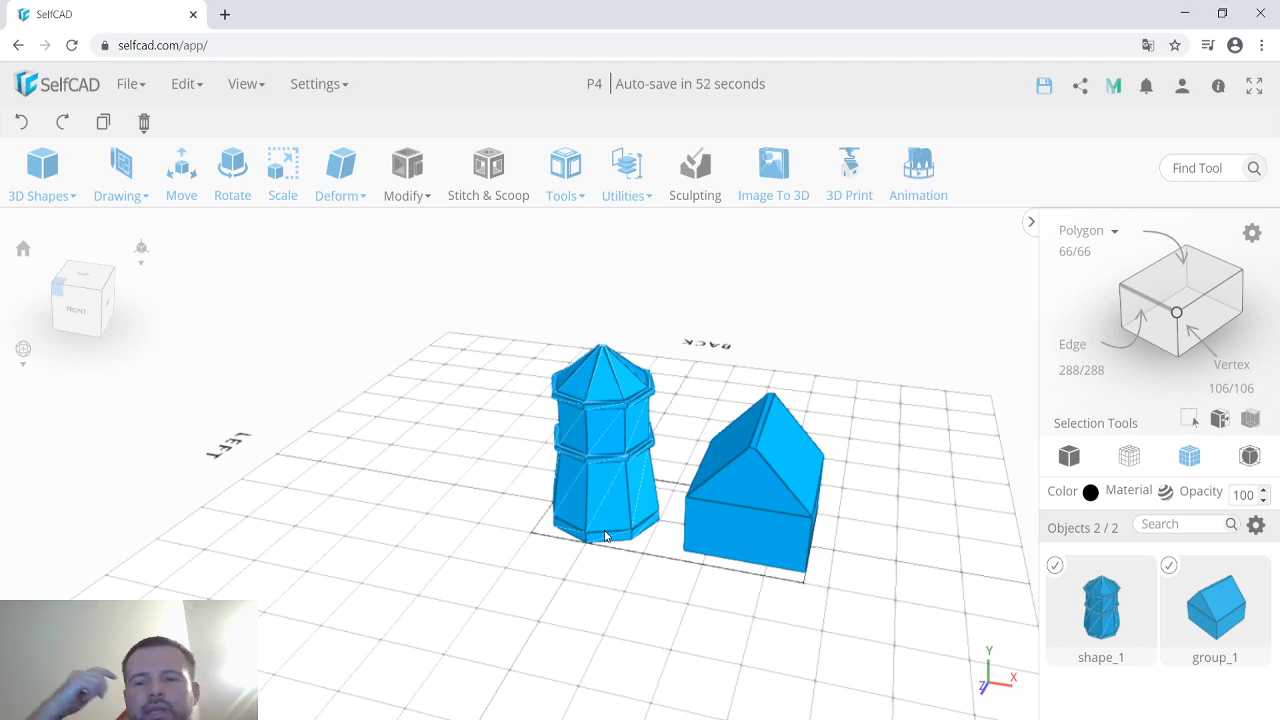
# Hide both the tower shape_1 and house group_1 through the Objects panel menu.
pyautogui.moveTo(597, 578); pyautogui.dragTo(551, 586, button='right')
pyautogui.scroll(-2, 551, 586)
pyautogui.scroll(2, 558, 584)
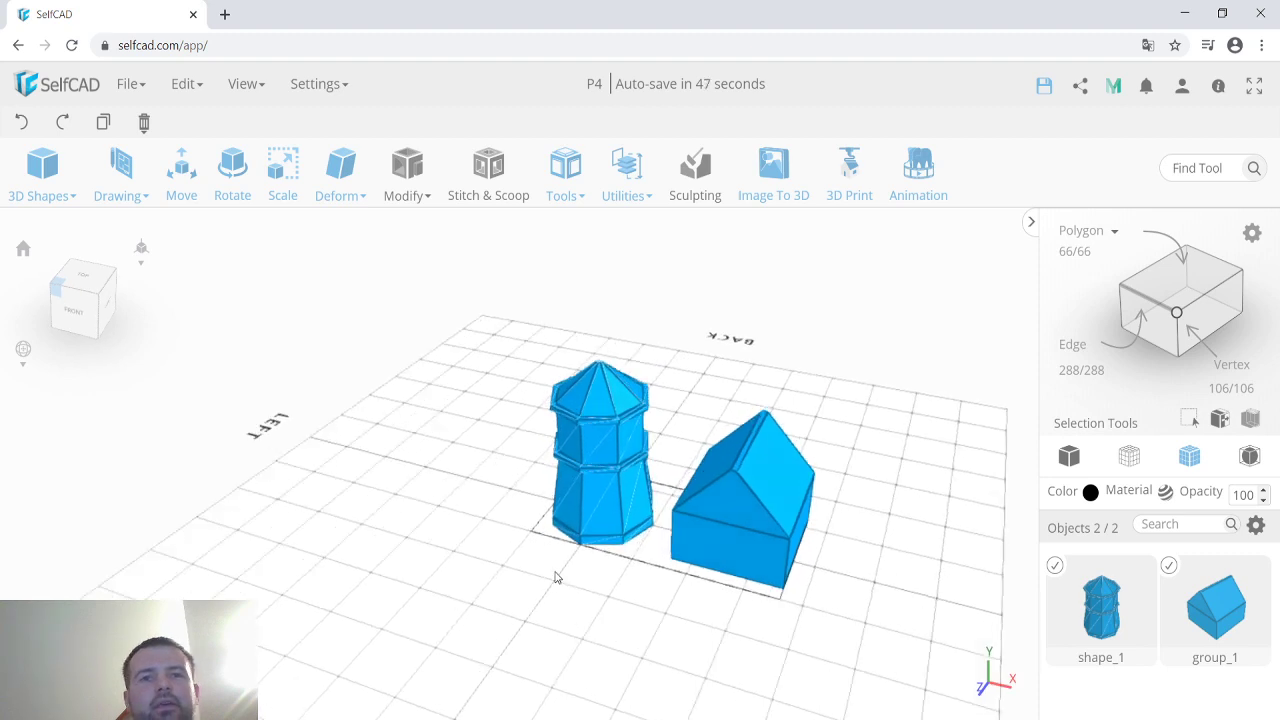
pyautogui.moveTo(557, 577); pyautogui.dragTo(542, 577, button='right')
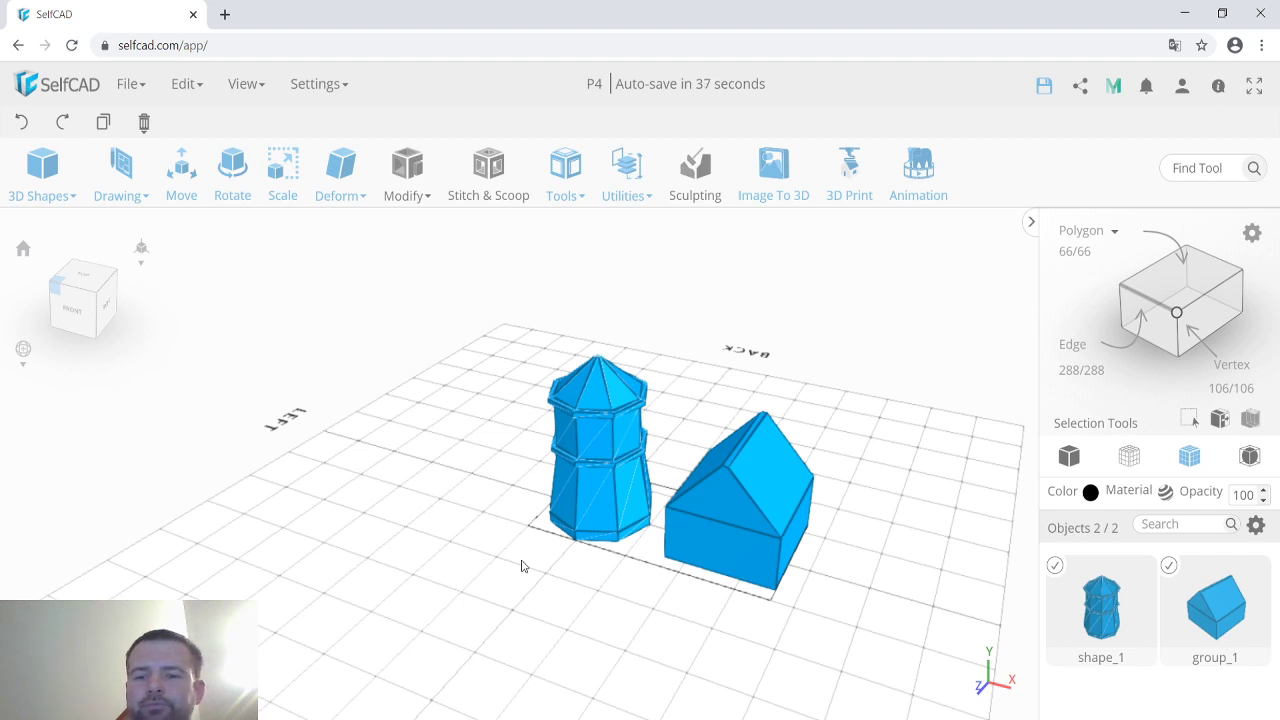
pyautogui.click(1256, 524)
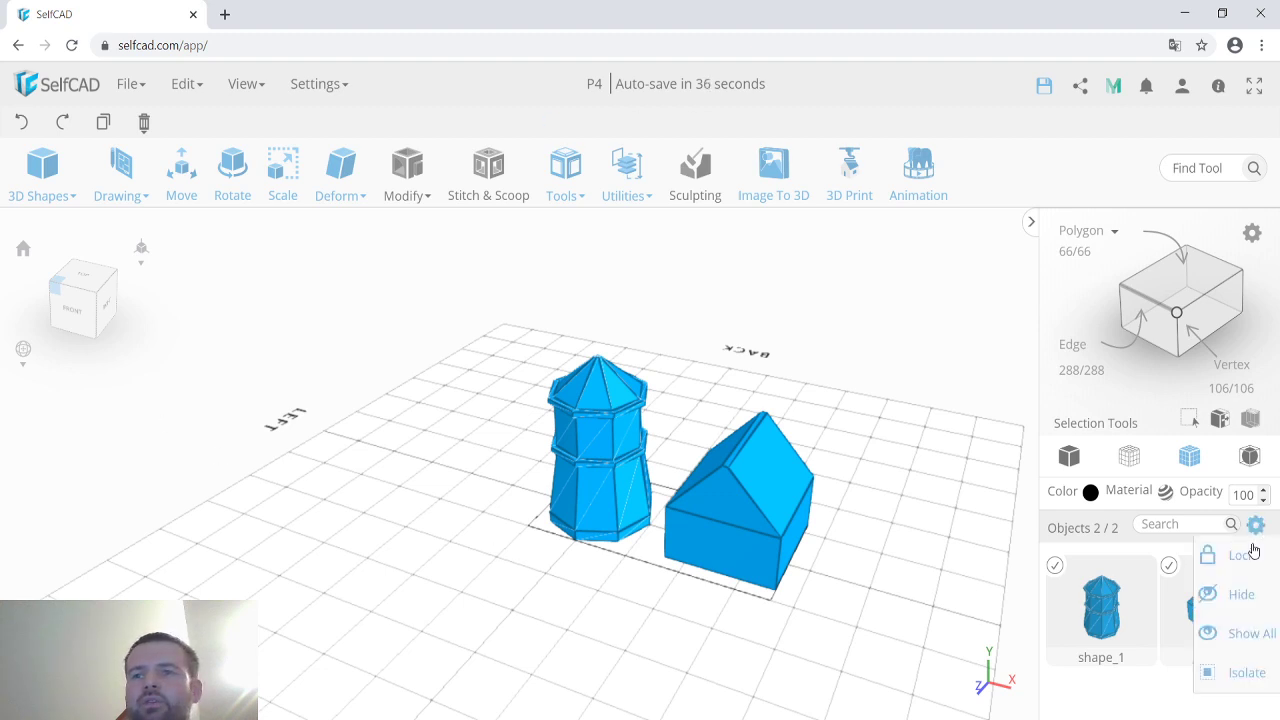
pyautogui.click(1222, 606)
pyautogui.click(116, 165)
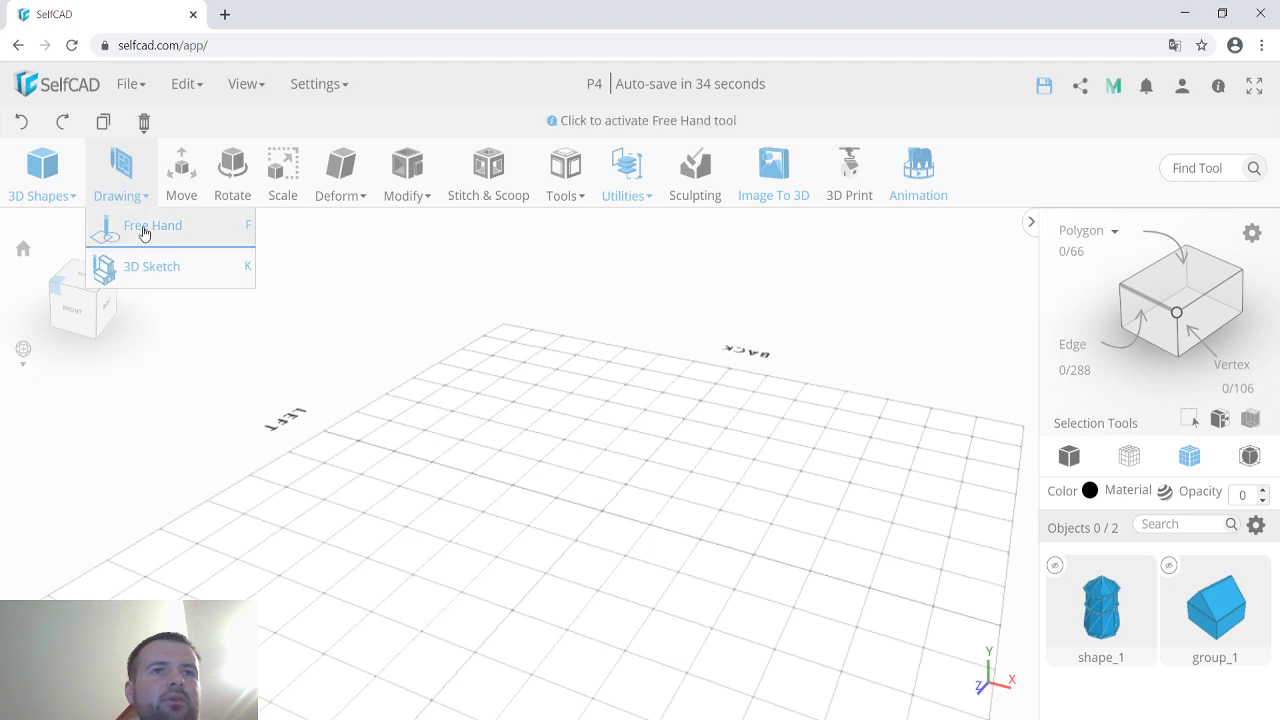
# Start a Free Hand brush drawing with width 5 and Precision Settings enabled.
pyautogui.click(140, 224)
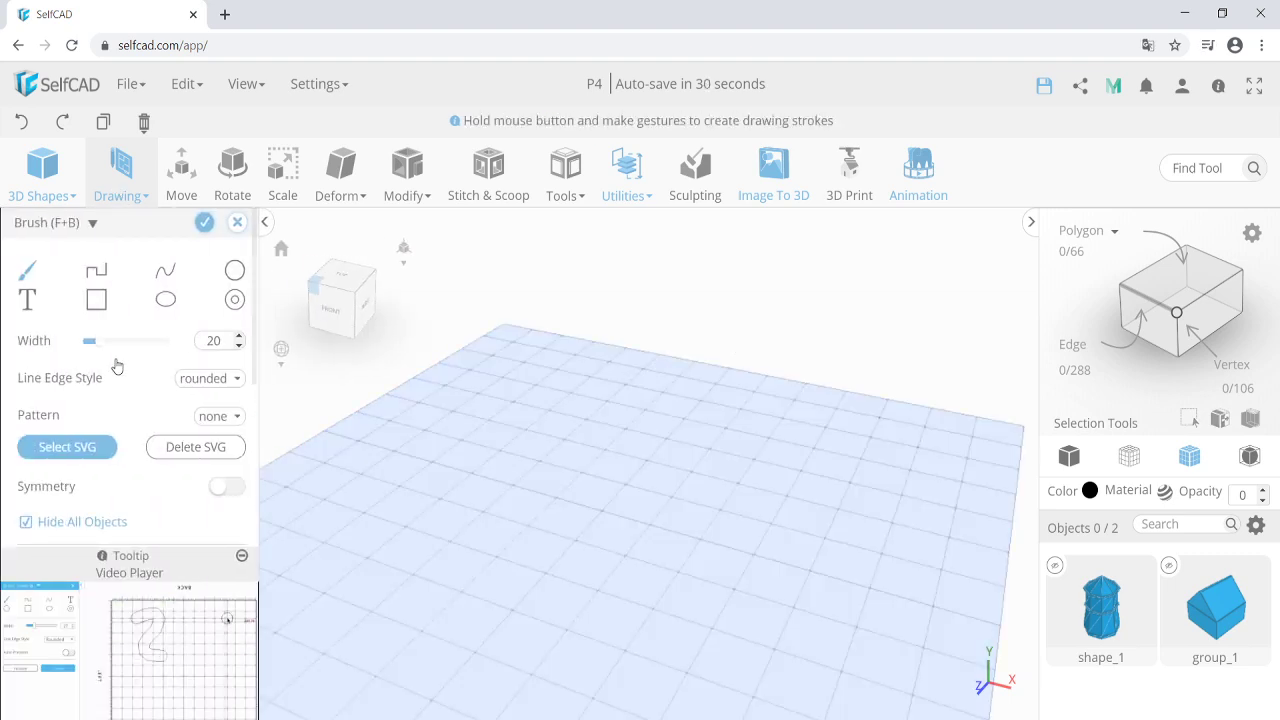
pyautogui.doubleClick(218, 340)
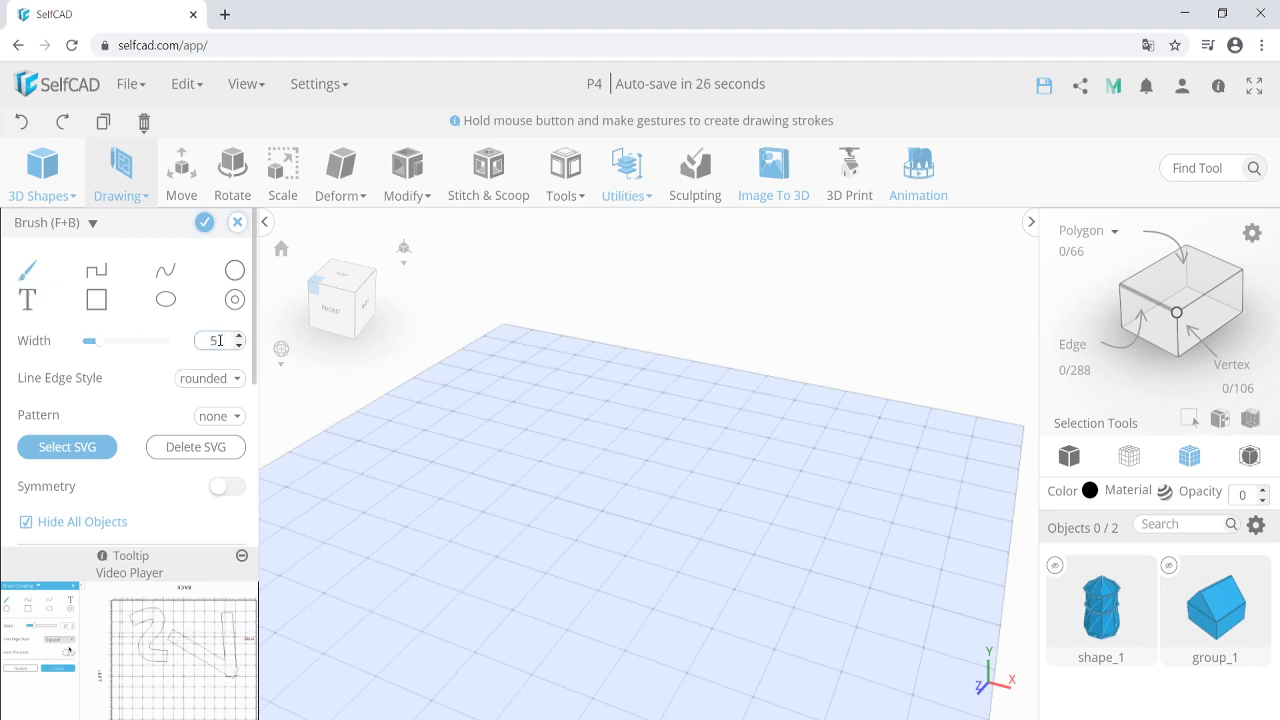
pyautogui.write('5')
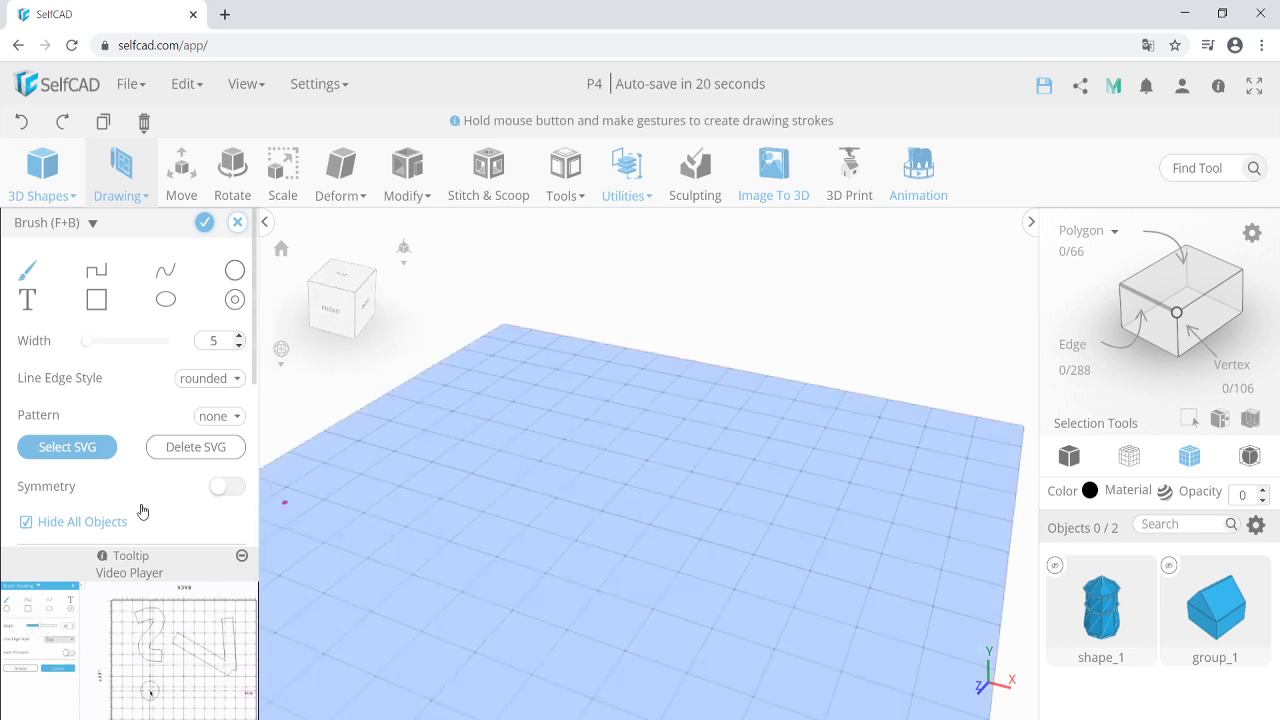
pyautogui.scroll(-3, 140, 508)
pyautogui.click(95, 410)
pyautogui.click(90, 488)
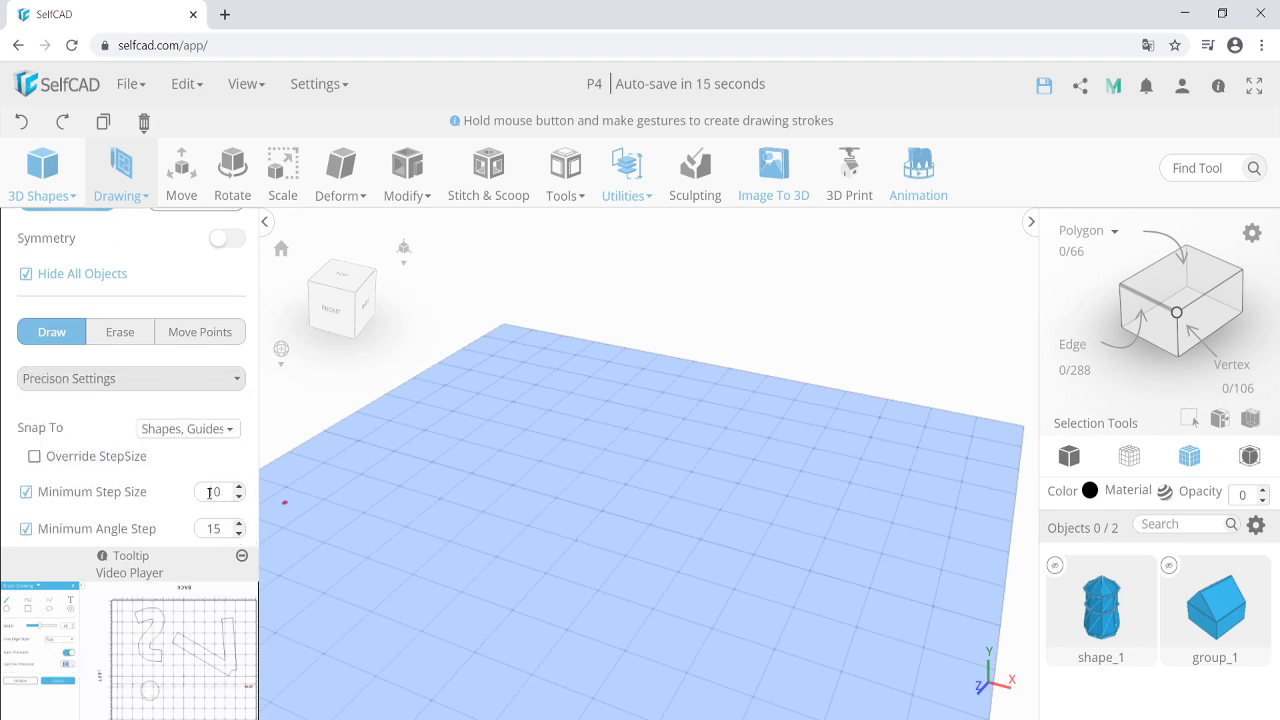
pyautogui.scroll(5, 211, 492)
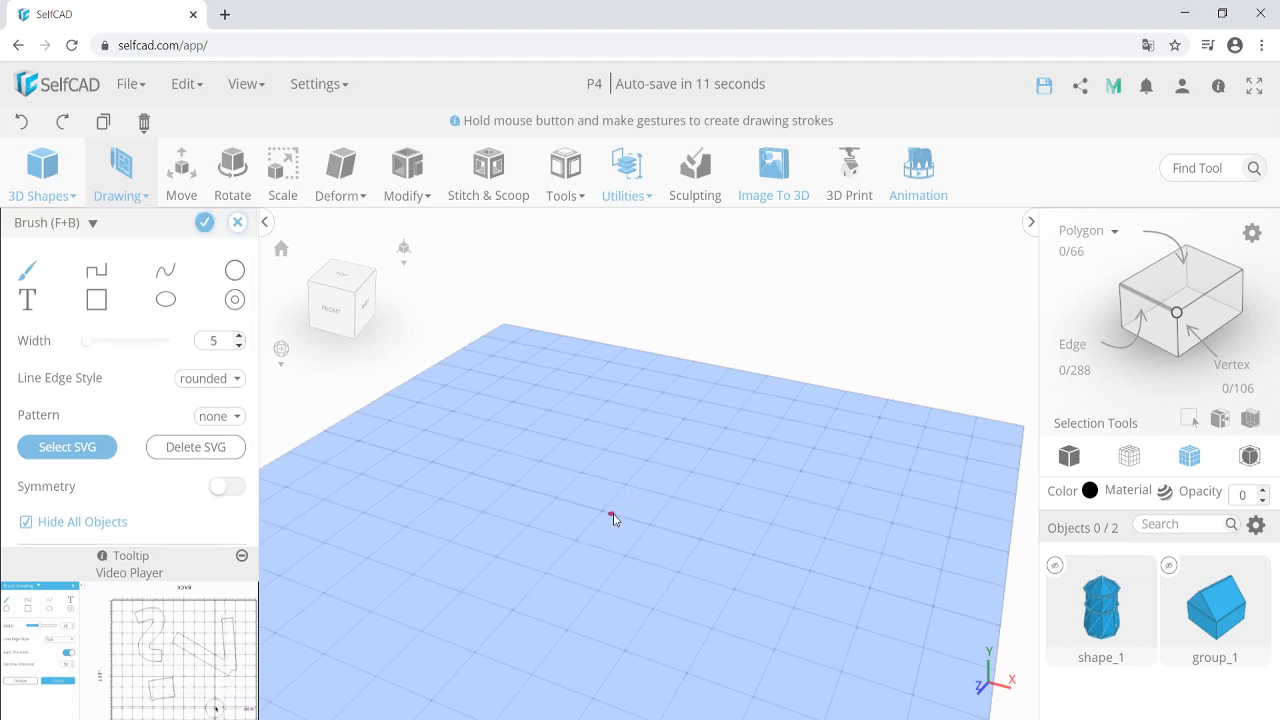
# Zoom in and draw the short straight strokes near the grid centre.
pyautogui.moveTo(641, 525); pyautogui.dragTo(627, 481, button='middle')
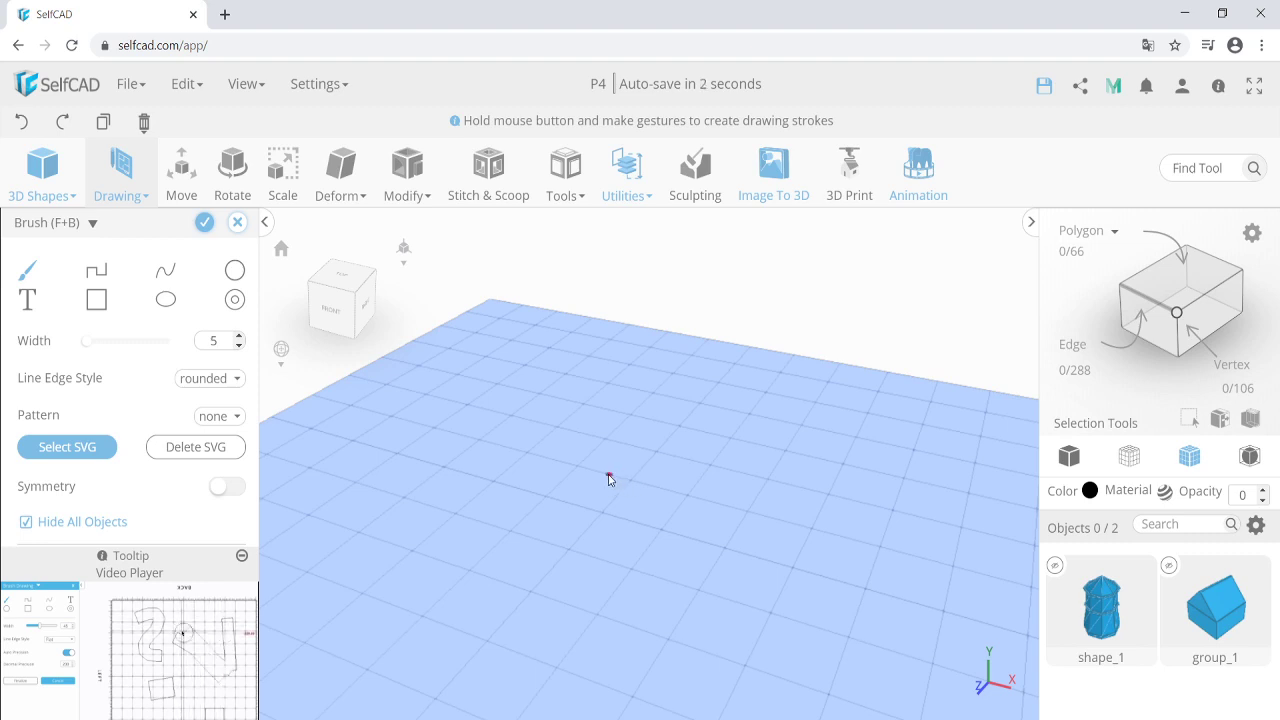
pyautogui.moveTo(609, 475); pyautogui.dragTo(625, 481)
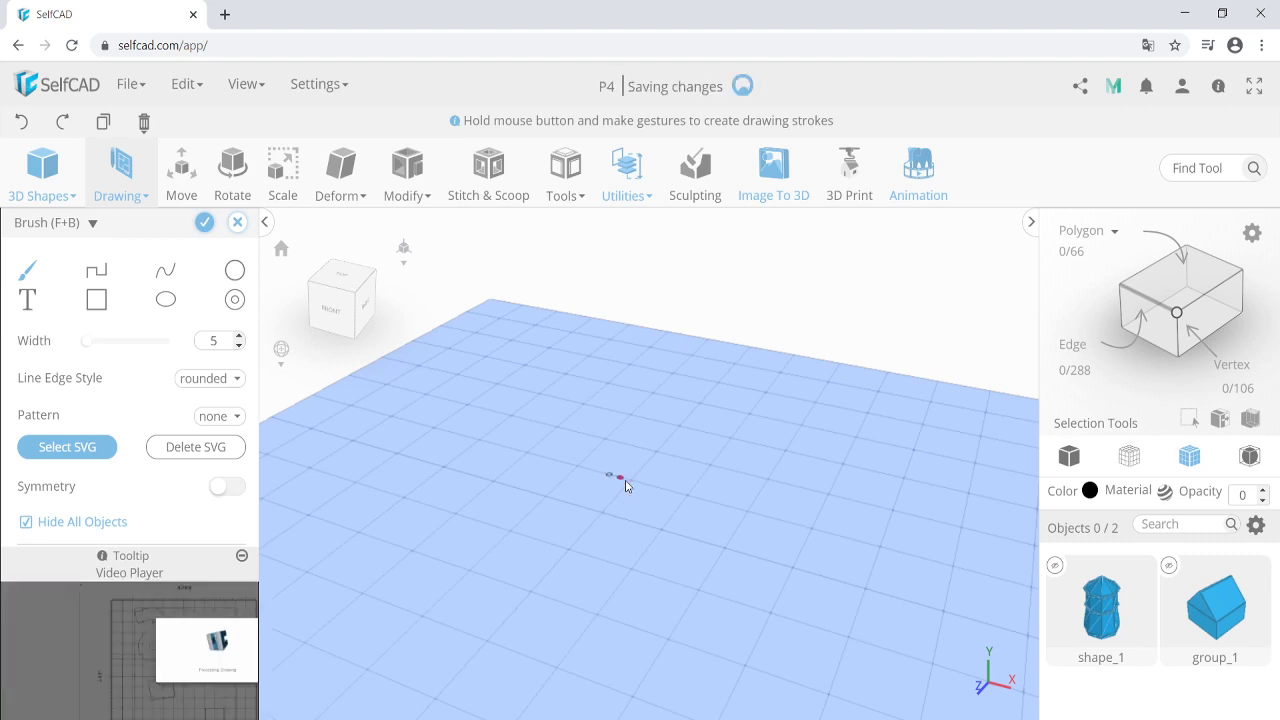
pyautogui.keyDown('shift'); pyautogui.click(653, 488); pyautogui.keyUp('shift')
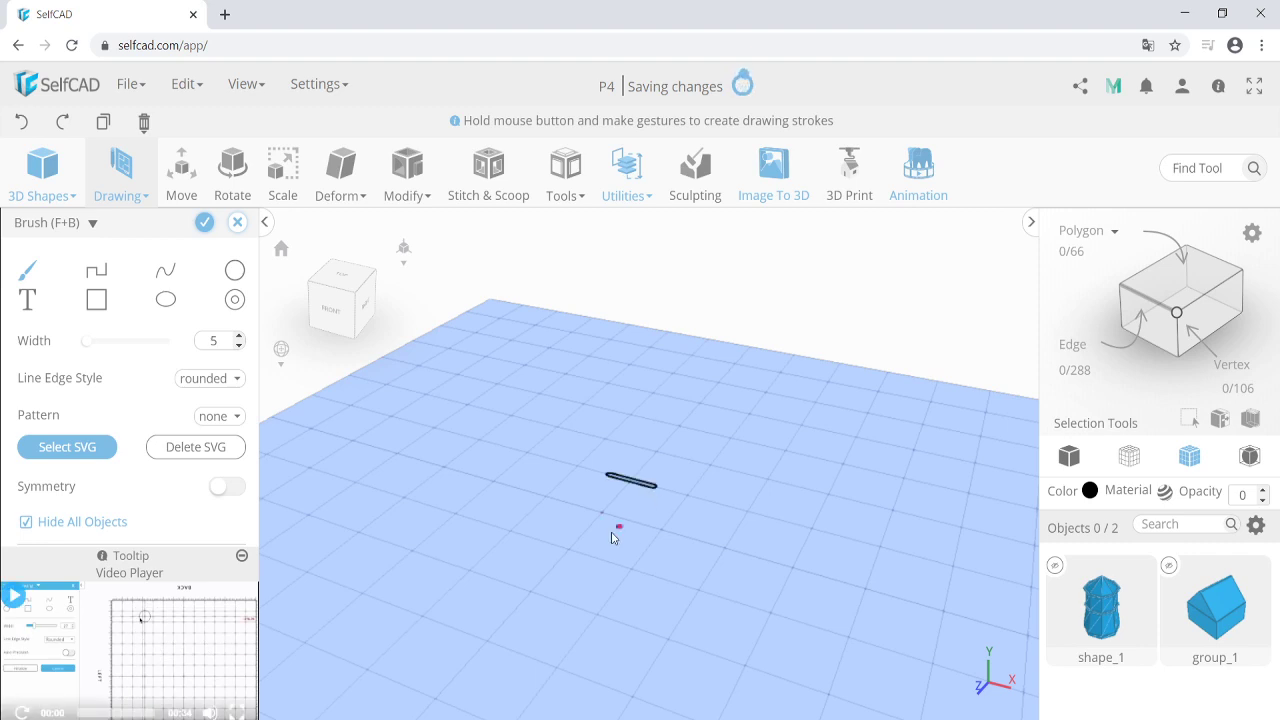
pyautogui.click(545, 543)
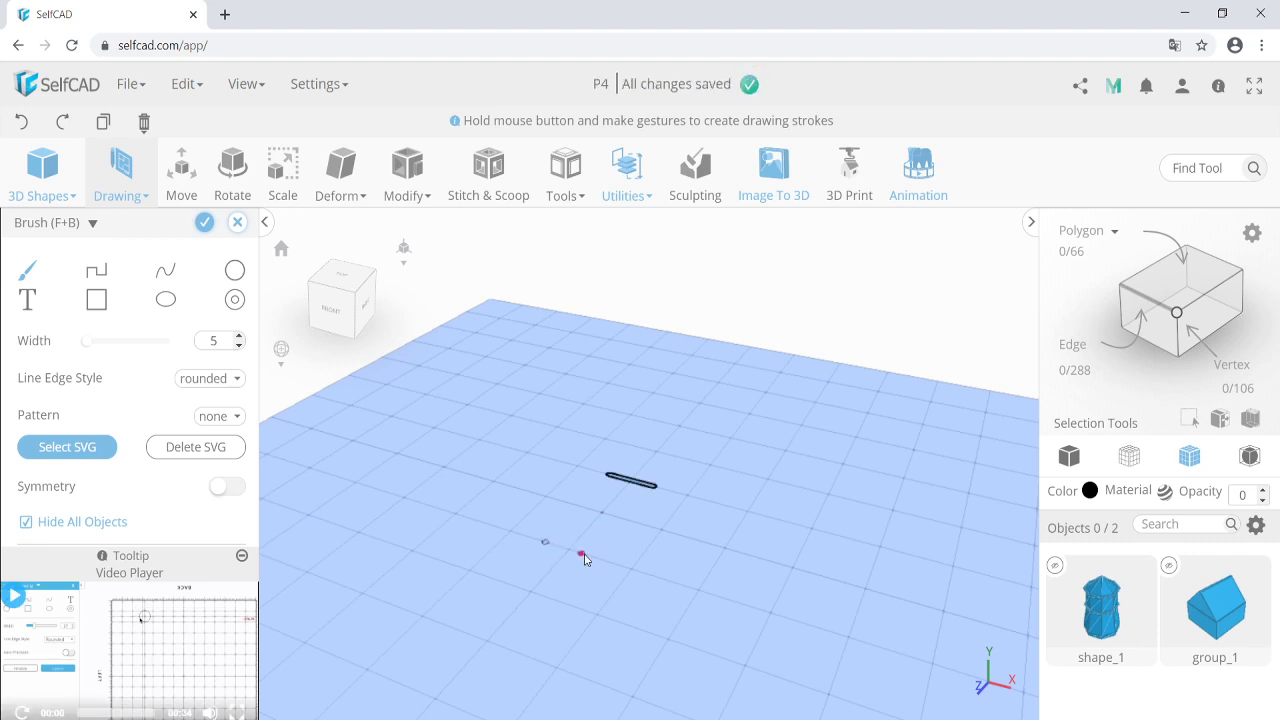
pyautogui.keyDown('shift'); pyautogui.click(597, 560); pyautogui.keyUp('shift')
pyautogui.moveTo(535, 566); pyautogui.dragTo(583, 577)
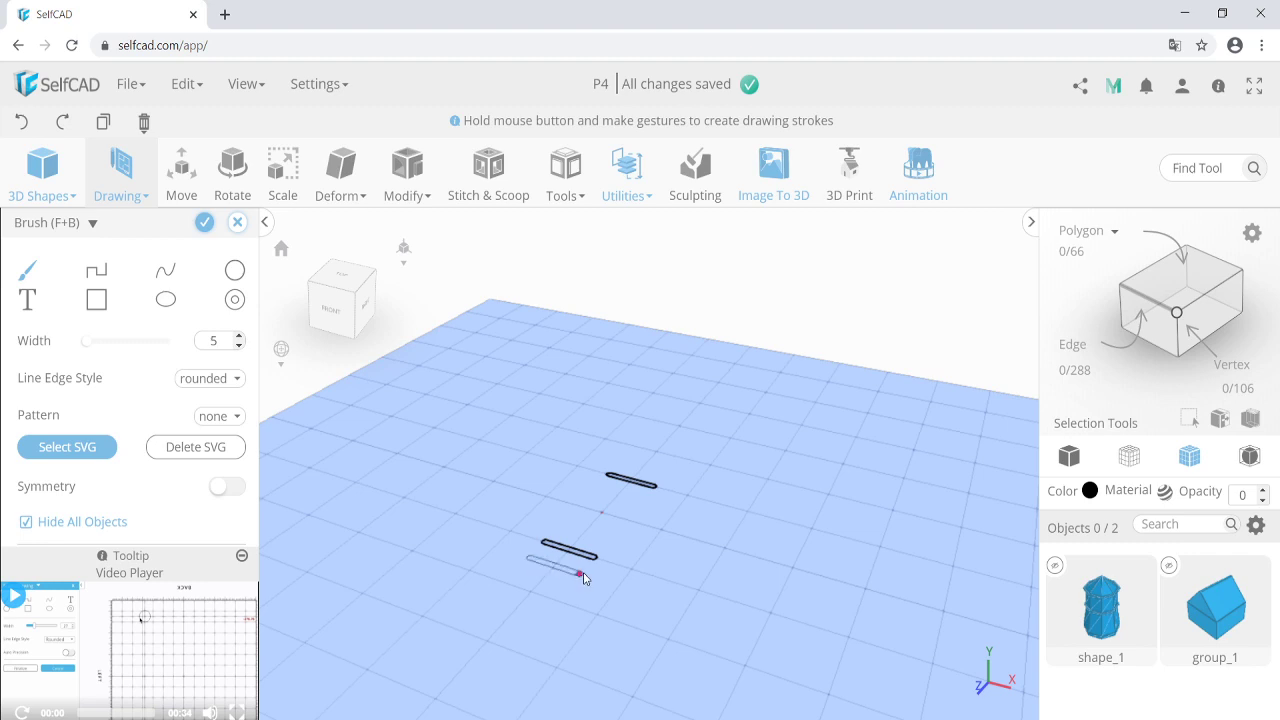
# Draw a long closed rectangle outline lower on the grid.
pyautogui.click(441, 653)
pyautogui.moveTo(503, 675)
pyautogui.mouseDown()
pyautogui.moveTo(470, 664)
pyautogui.moveTo(495, 674)
pyautogui.mouseUp()
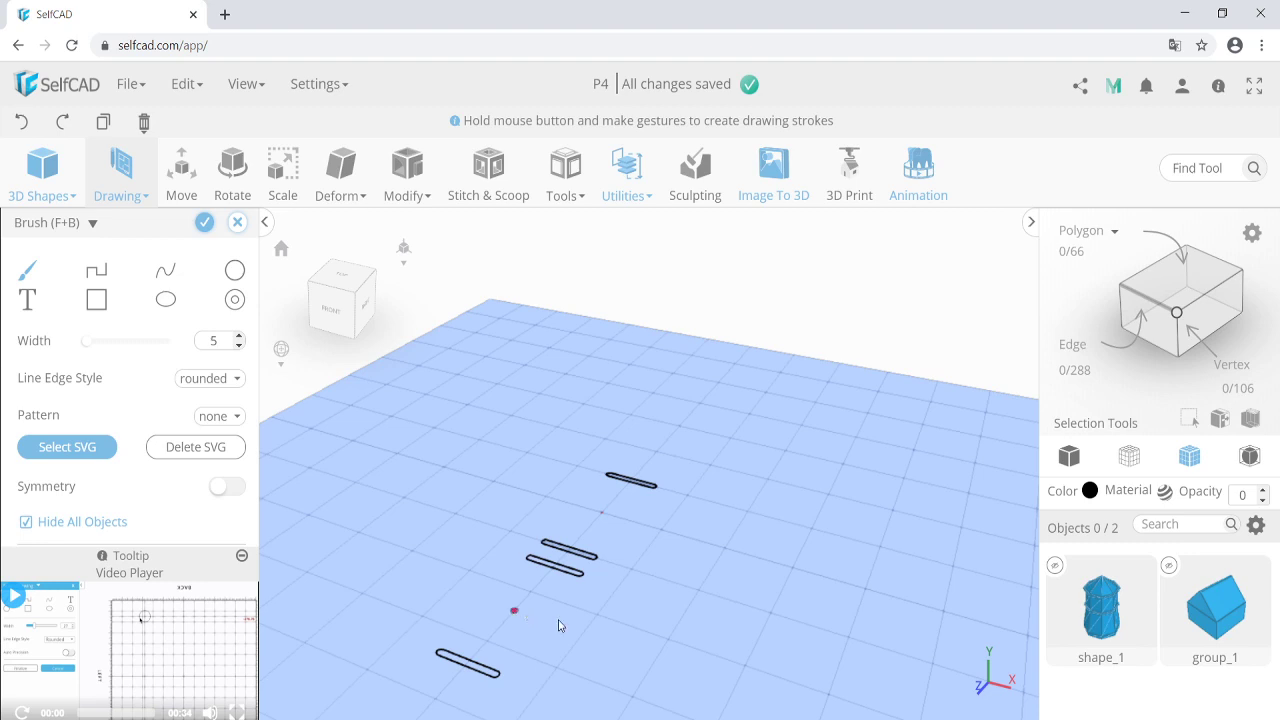
pyautogui.moveTo(497, 675); pyautogui.dragTo(580, 574)
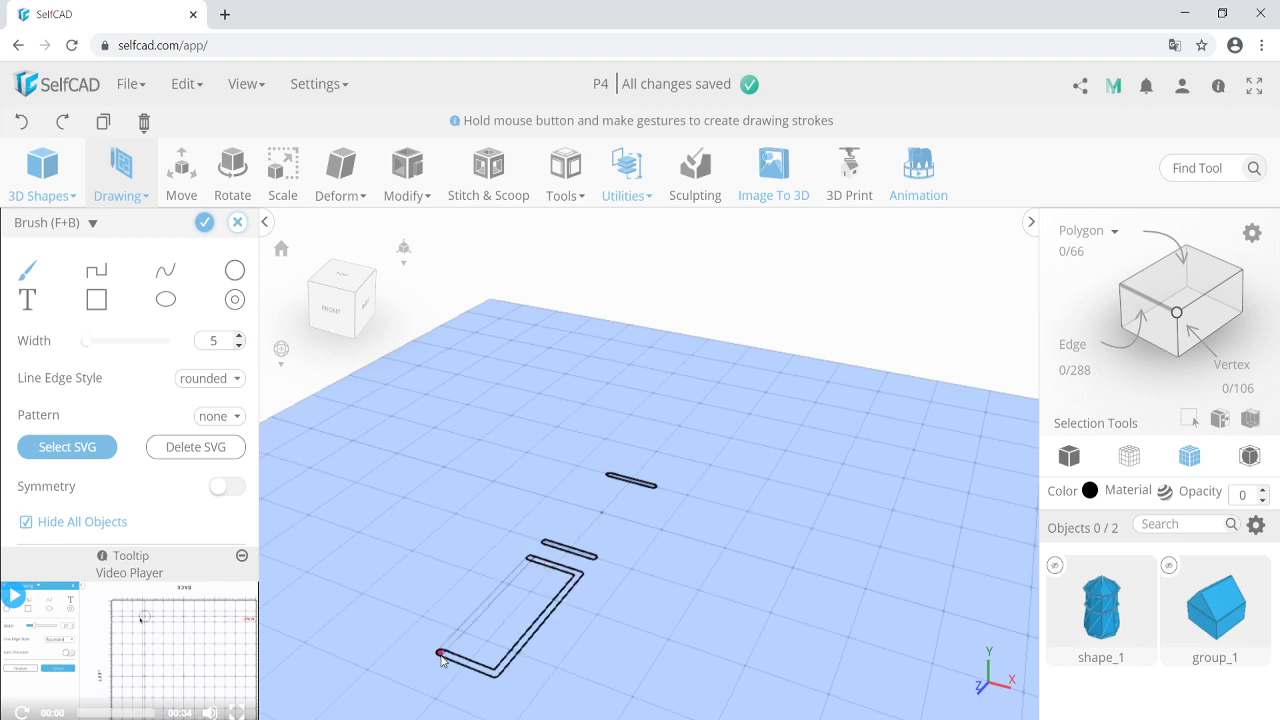
pyautogui.moveTo(441, 657); pyautogui.dragTo(441, 656)
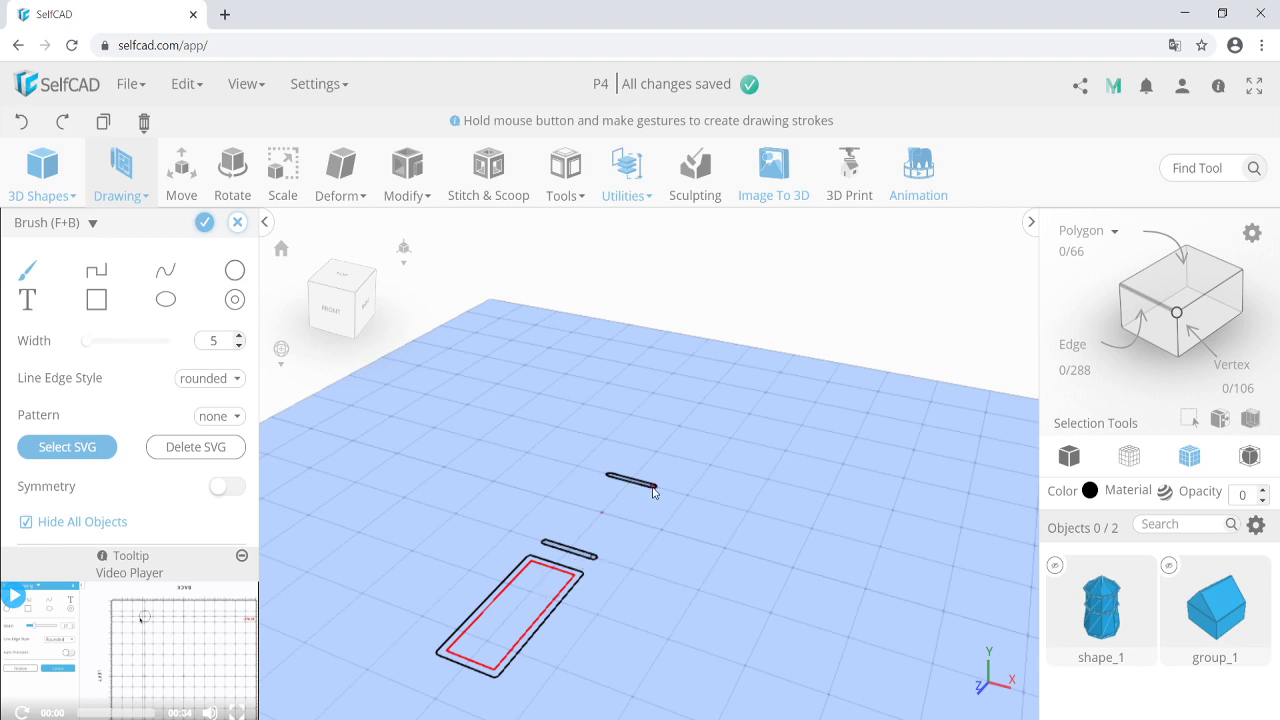
# Close the blade outline and divide both rectangles with crosswise strokes into rows of small blocks.
pyautogui.moveTo(653, 490); pyautogui.dragTo(562, 548)
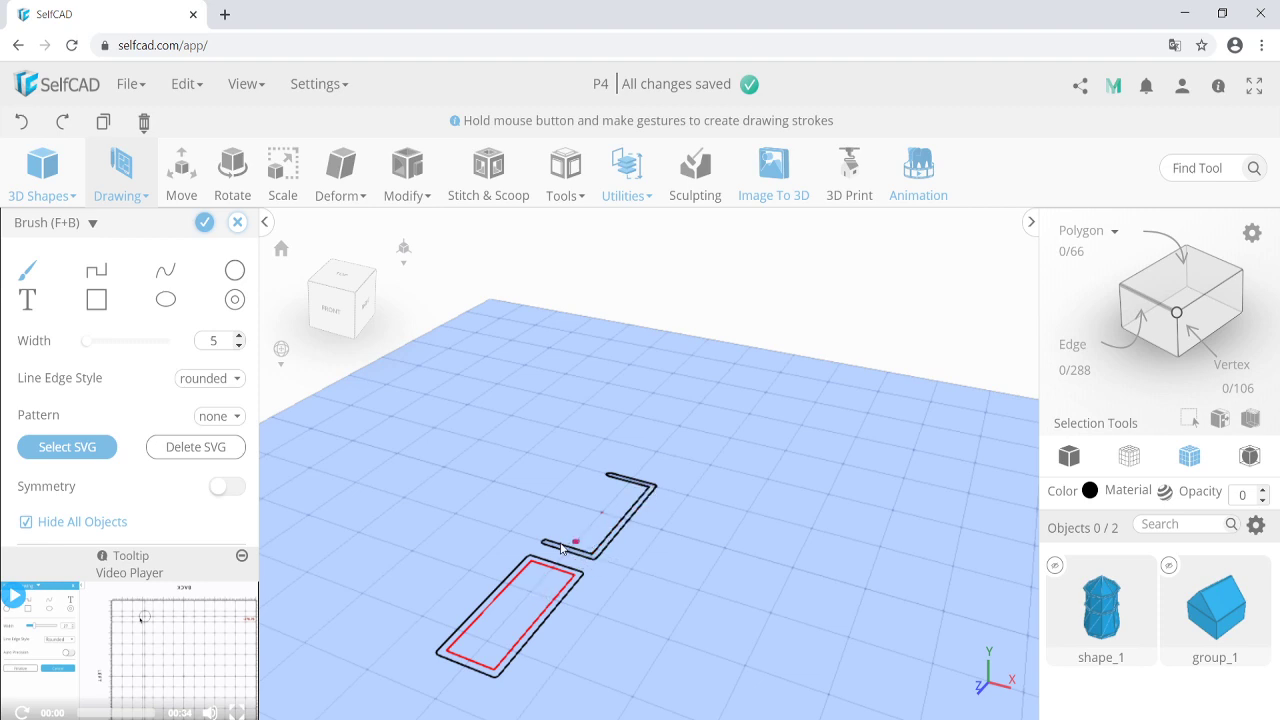
pyautogui.click(610, 477)
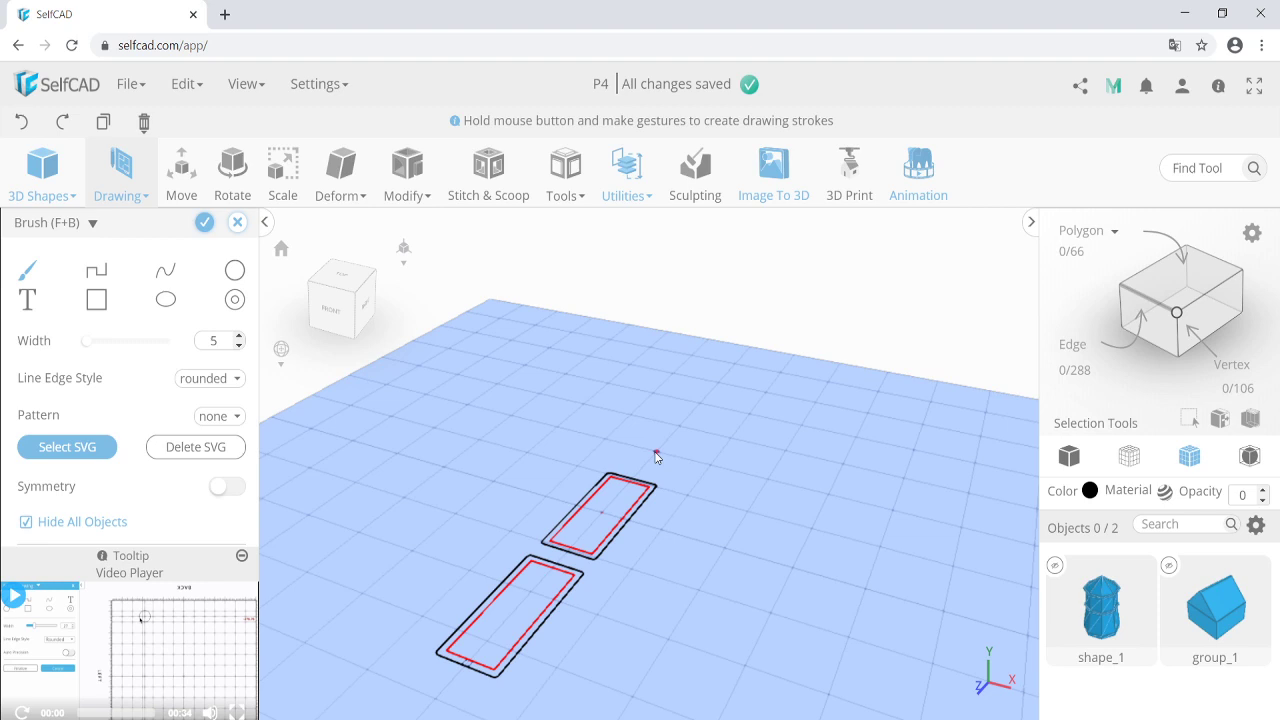
pyautogui.moveTo(656, 457); pyautogui.dragTo(624, 513)
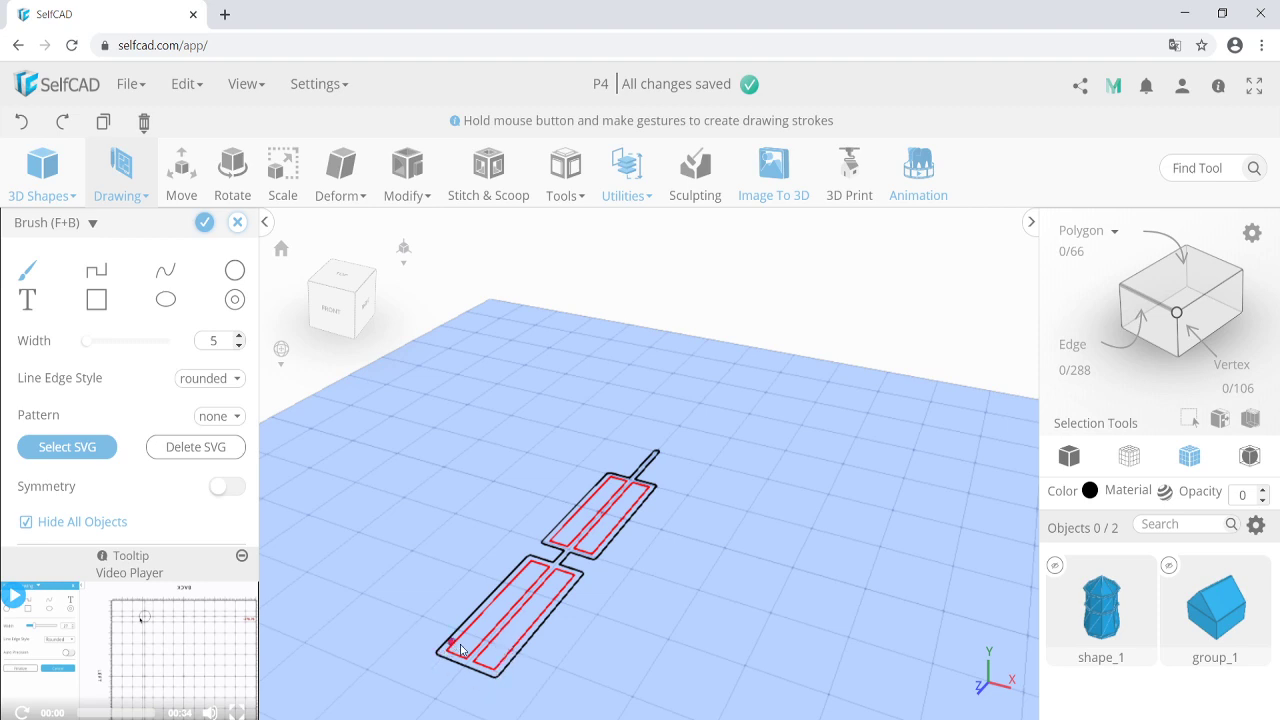
pyautogui.moveTo(460, 645)
pyautogui.mouseDown()
pyautogui.moveTo(506, 664)
pyautogui.moveTo(515, 651)
pyautogui.moveTo(473, 628)
pyautogui.moveTo(521, 635)
pyautogui.moveTo(535, 621)
pyautogui.mouseUp()
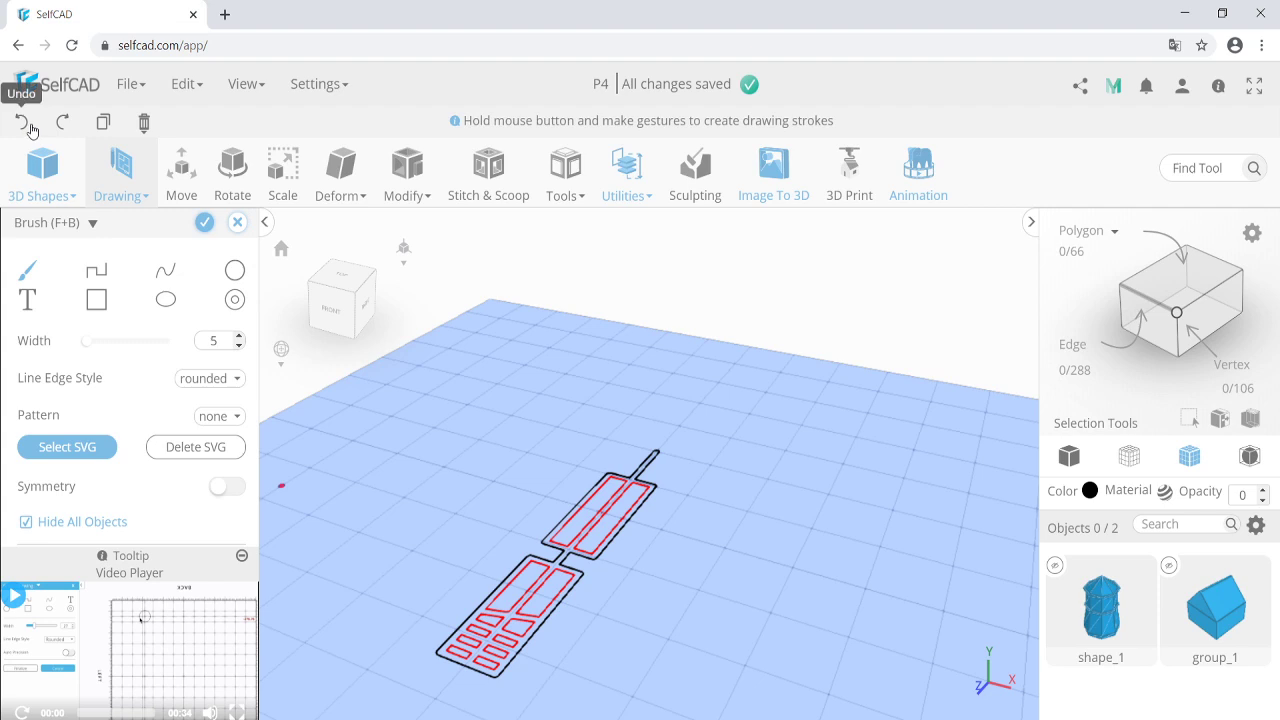
pyautogui.moveTo(490, 620); pyautogui.dragTo(541, 640)
pyautogui.moveTo(490, 600); pyautogui.dragTo(551, 620)
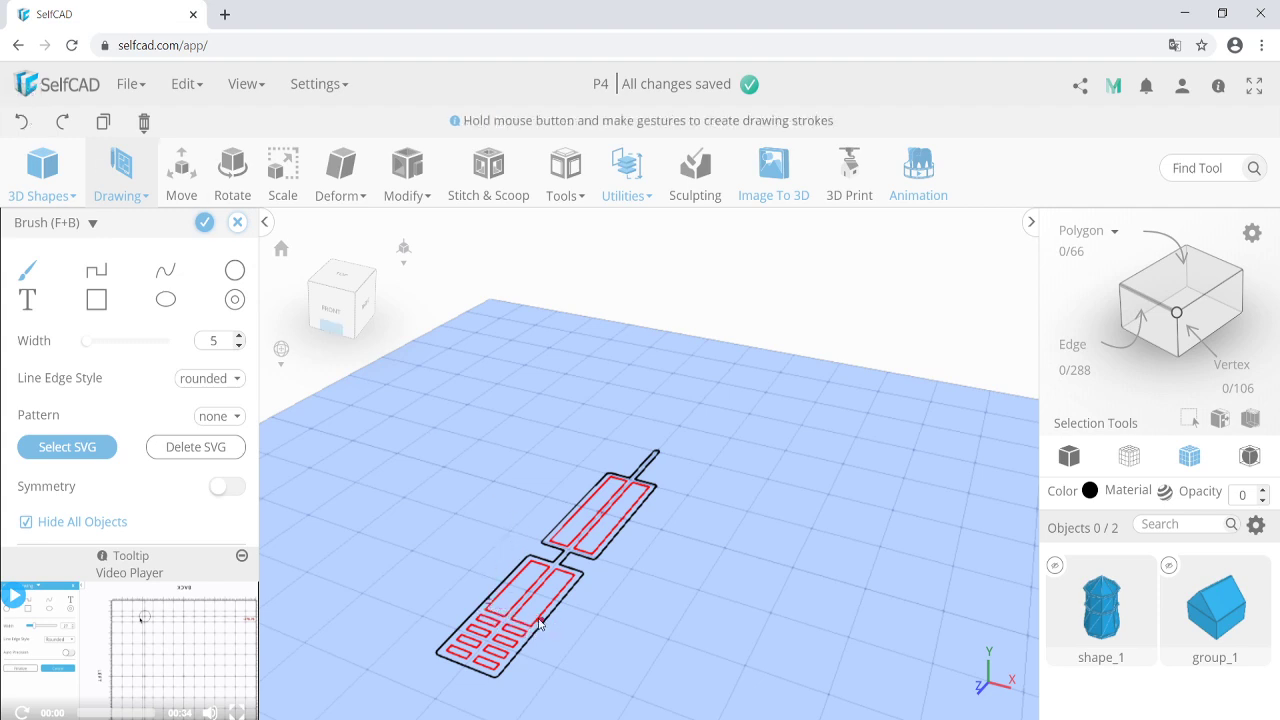
pyautogui.moveTo(495, 590)
pyautogui.mouseDown()
pyautogui.moveTo(550, 609)
pyautogui.moveTo(561, 592)
pyautogui.moveTo(526, 573)
pyautogui.moveTo(577, 589)
pyautogui.mouseUp()
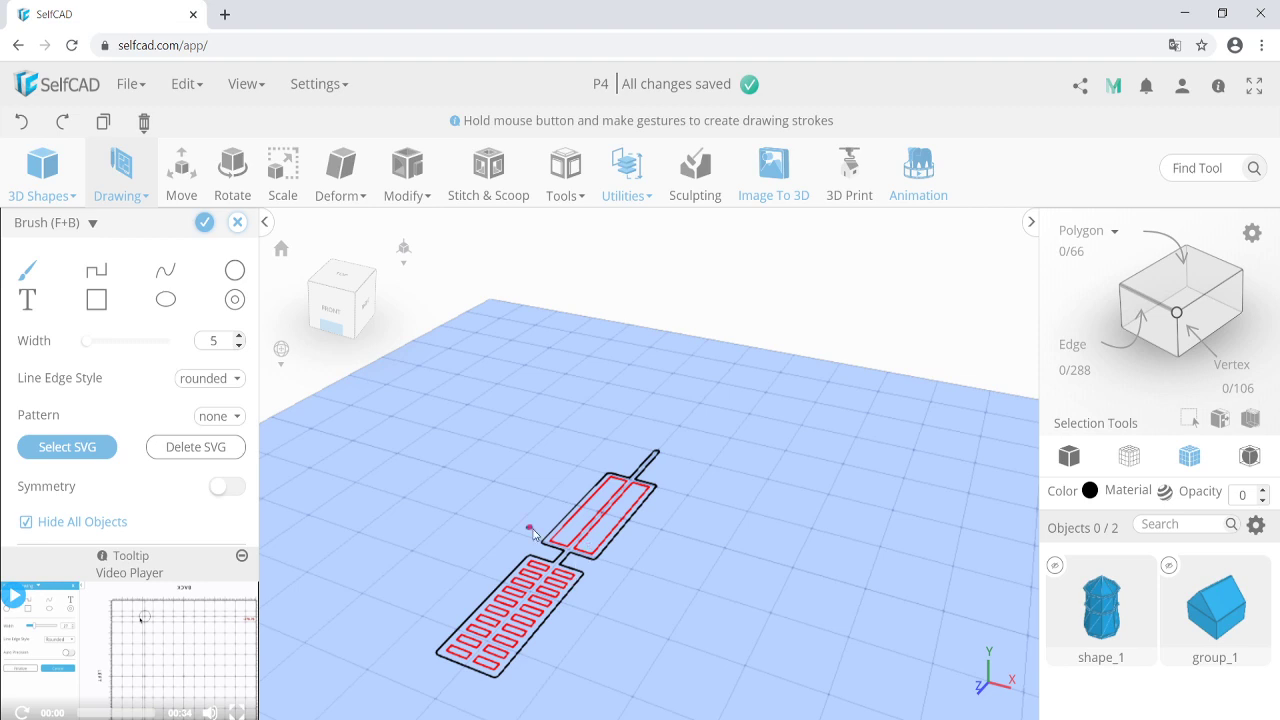
pyautogui.moveTo(533, 533)
pyautogui.mouseDown()
pyautogui.moveTo(601, 551)
pyautogui.moveTo(614, 531)
pyautogui.mouseUp()
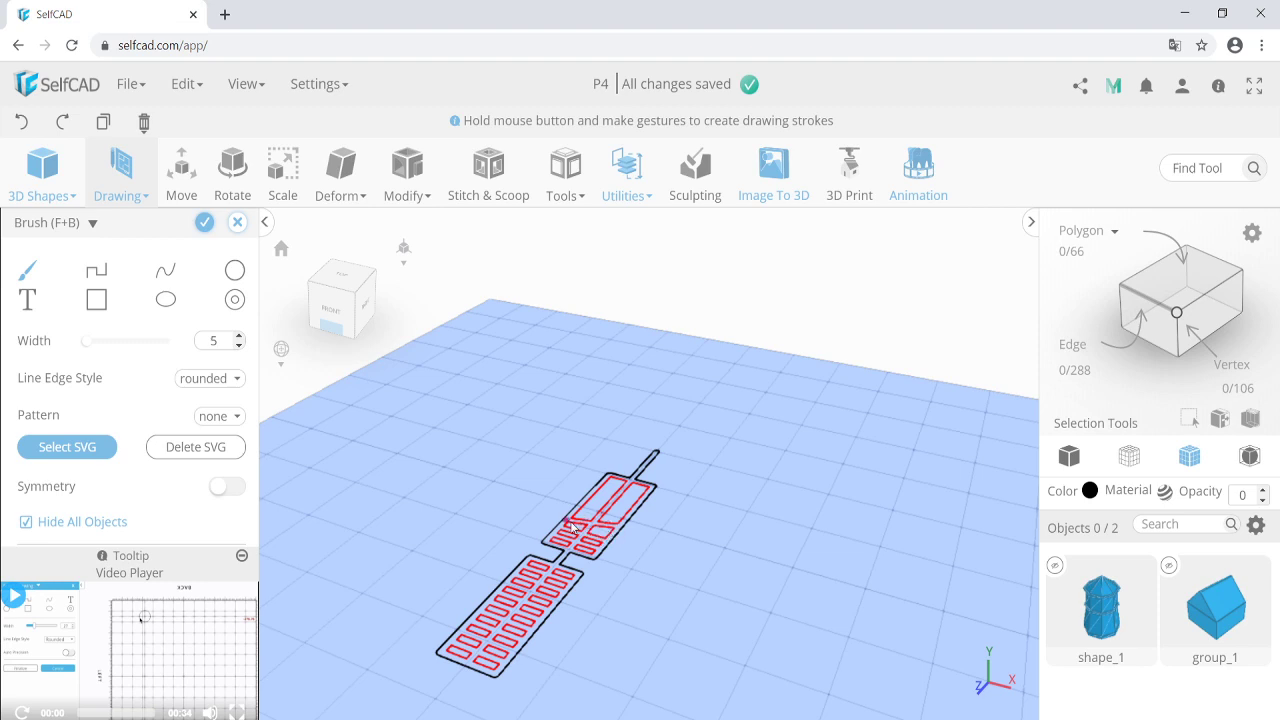
pyautogui.hotkey('ctrl', 'z')
pyautogui.moveTo(566, 521)
pyautogui.mouseDown()
pyautogui.moveTo(614, 535)
pyautogui.moveTo(614, 521)
pyautogui.mouseUp()
pyautogui.moveTo(587, 498); pyautogui.dragTo(628, 510)
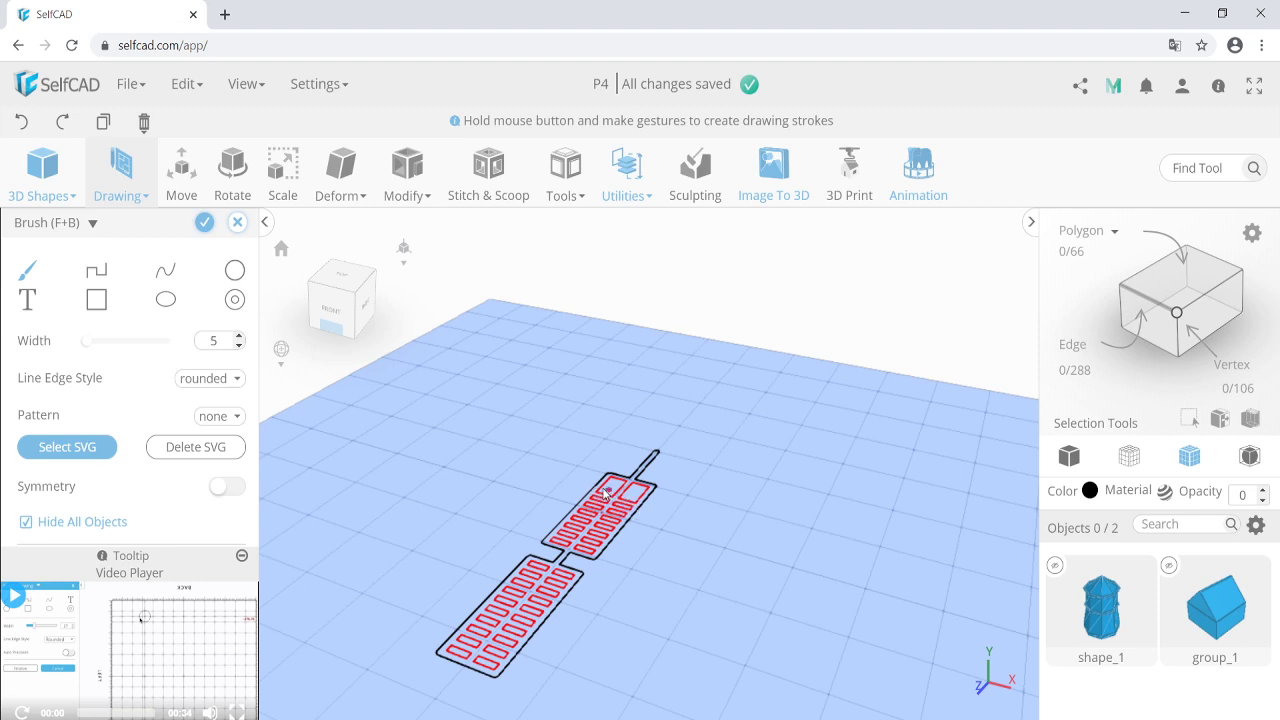
pyautogui.moveTo(601, 494); pyautogui.dragTo(645, 505)
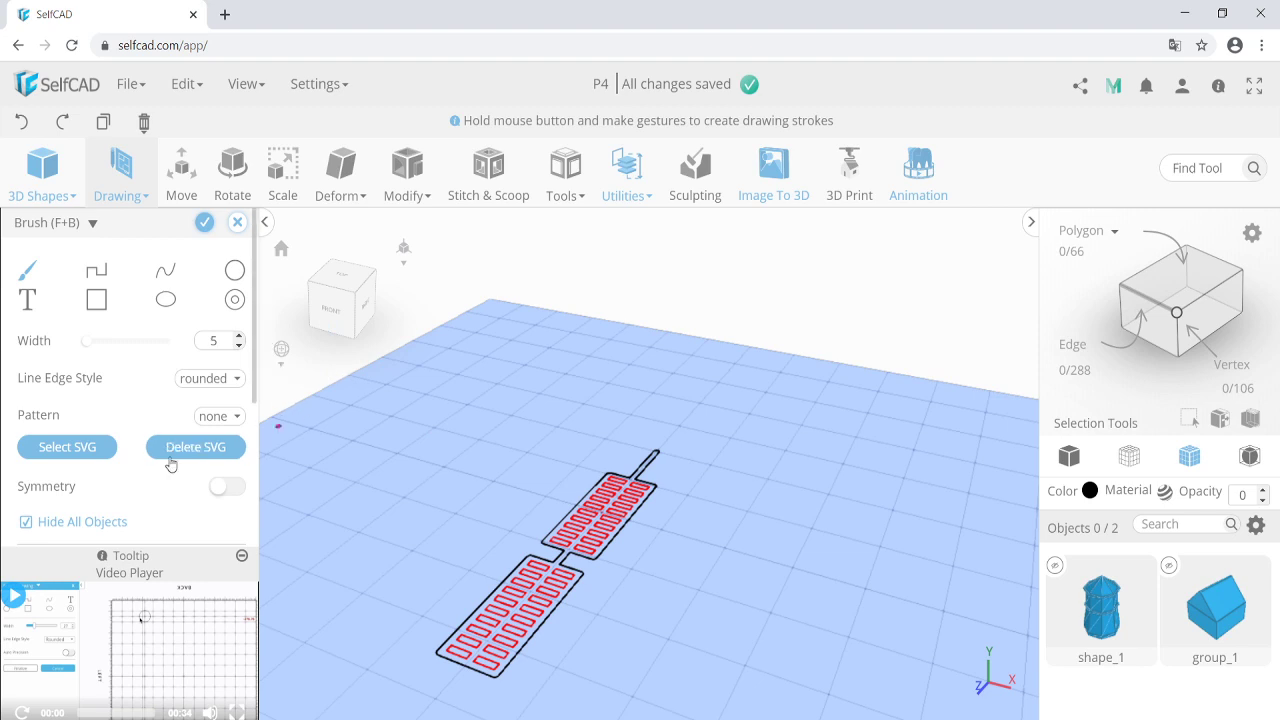
# Set the drawing height to 2 and finalize the sketch into the solid blade drawing_3.
pyautogui.scroll(-3, 167, 510)
pyautogui.click(110, 380)
pyautogui.click(98, 438)
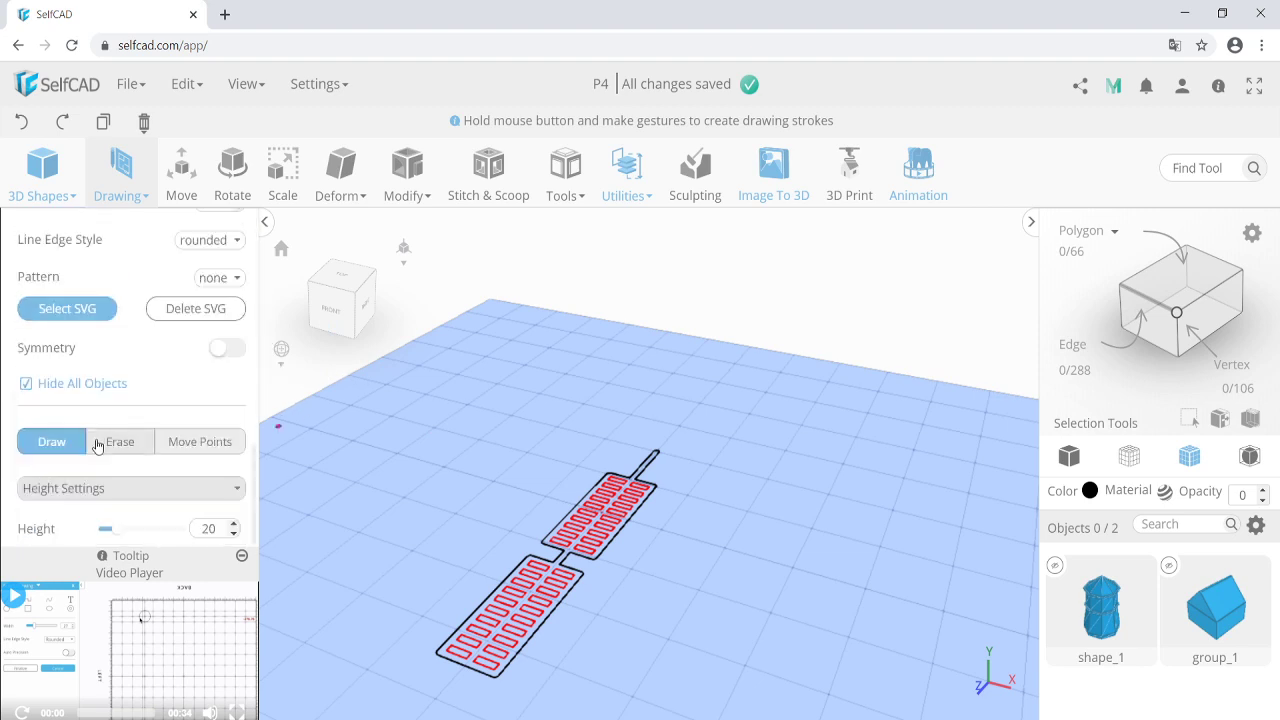
pyautogui.click(212, 527)
pyautogui.press('BackSpace')
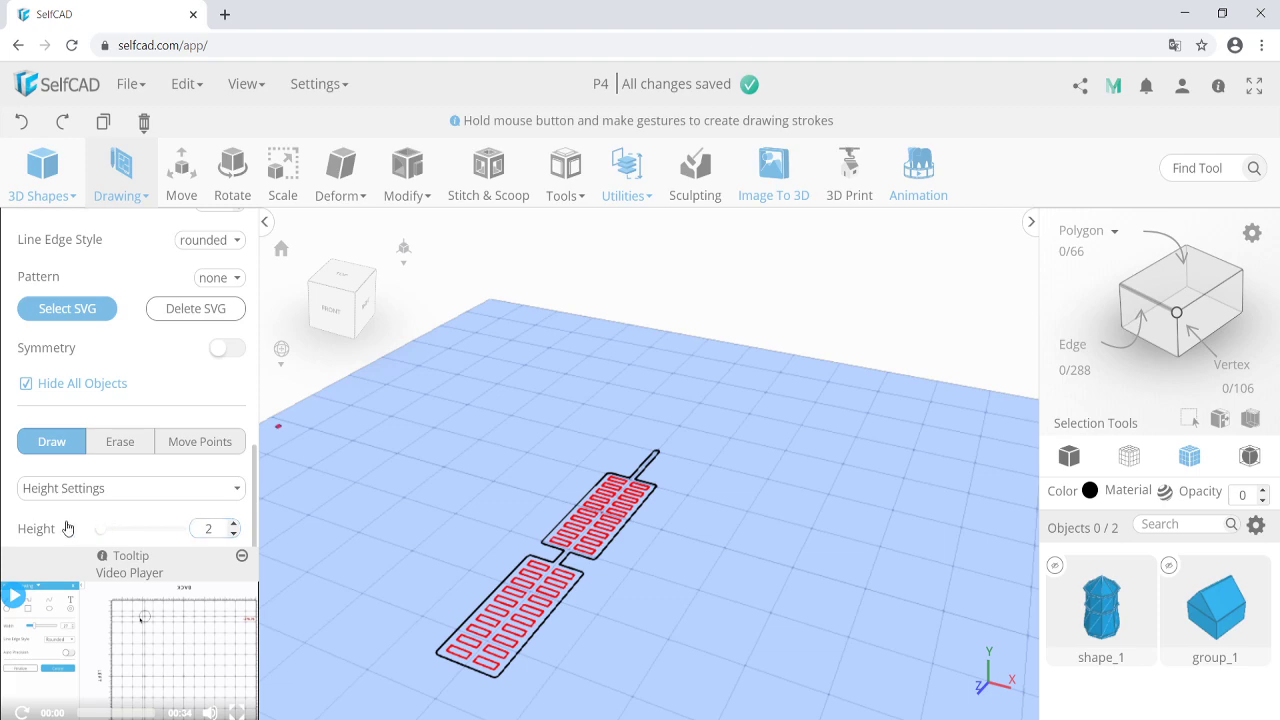
pyautogui.scroll(2, 45, 535)
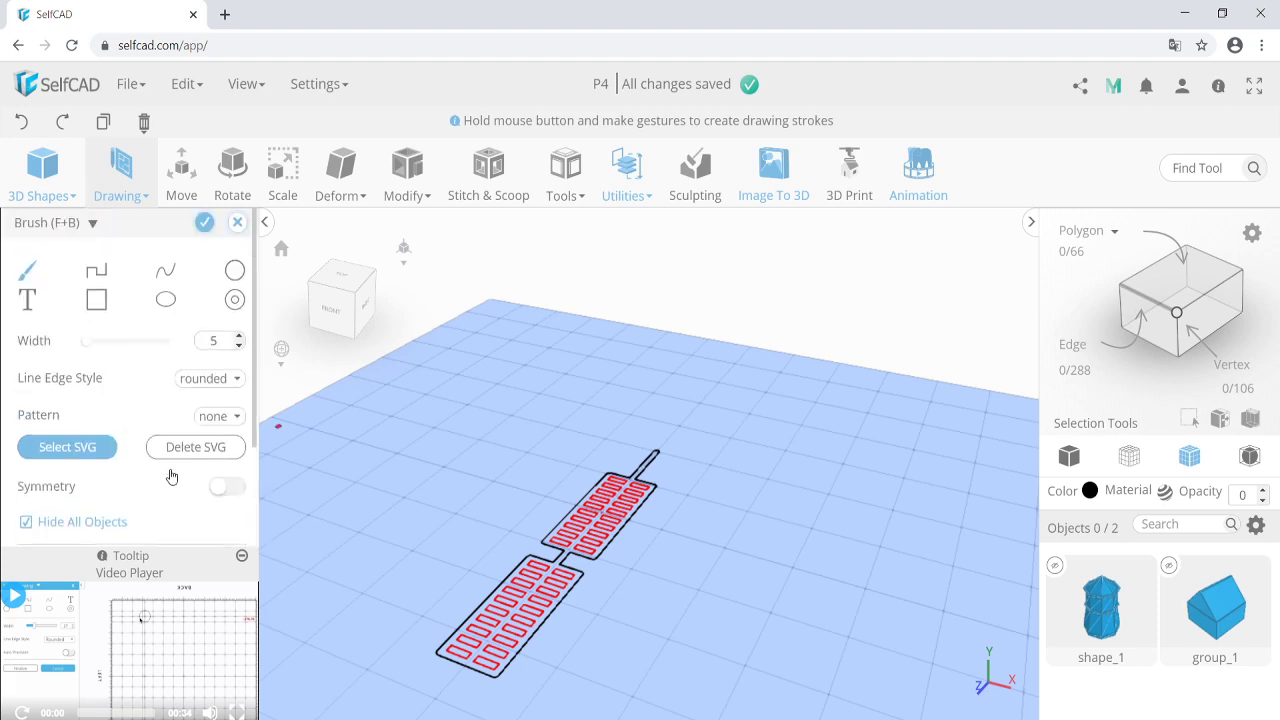
pyautogui.click(204, 224)
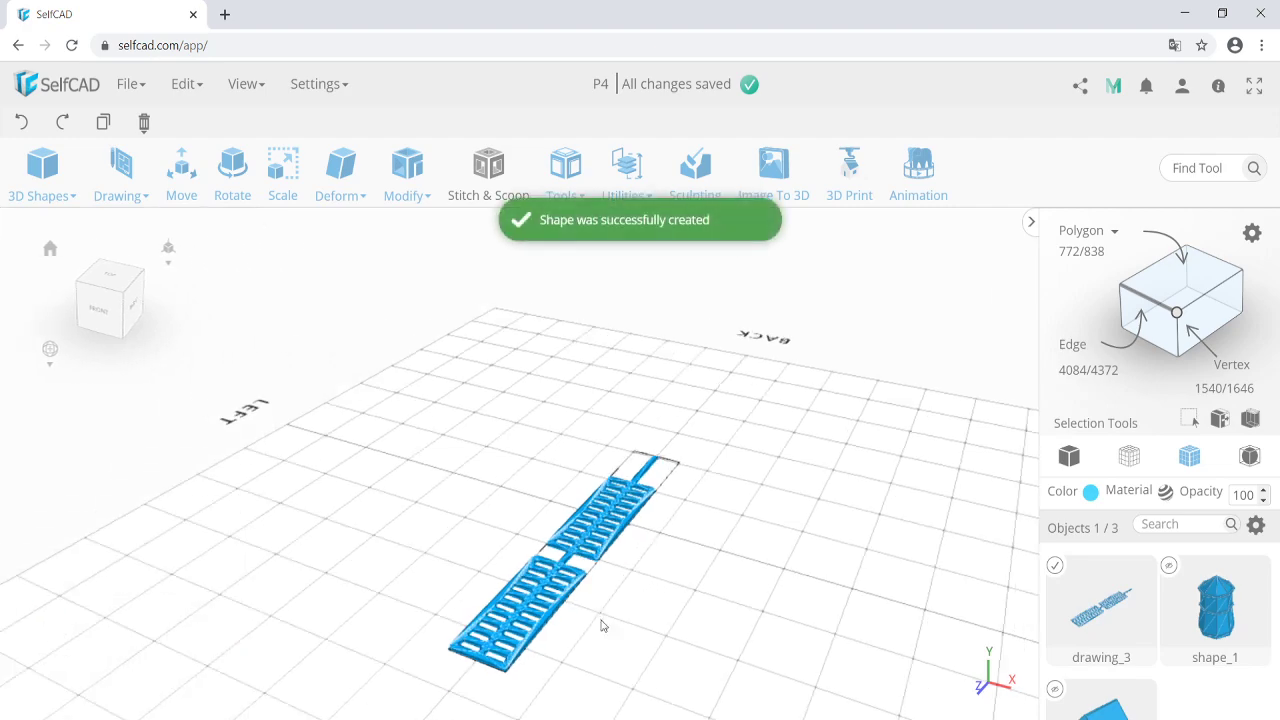
pyautogui.moveTo(602, 625); pyautogui.dragTo(592, 548, button='right')
pyautogui.scroll(1, 520, 637)
pyautogui.click(1070, 454)
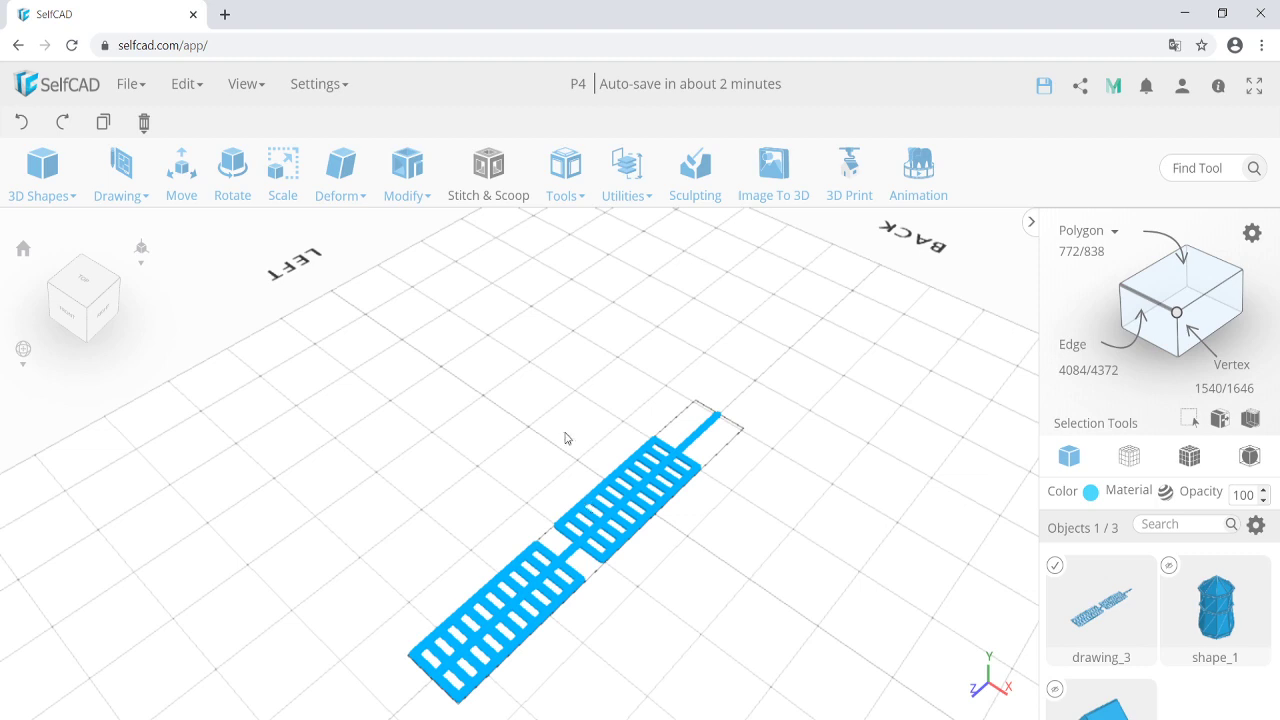
# Move the blade along Z to position 135 and bring up Copy Offsets.
pyautogui.click(181, 170)
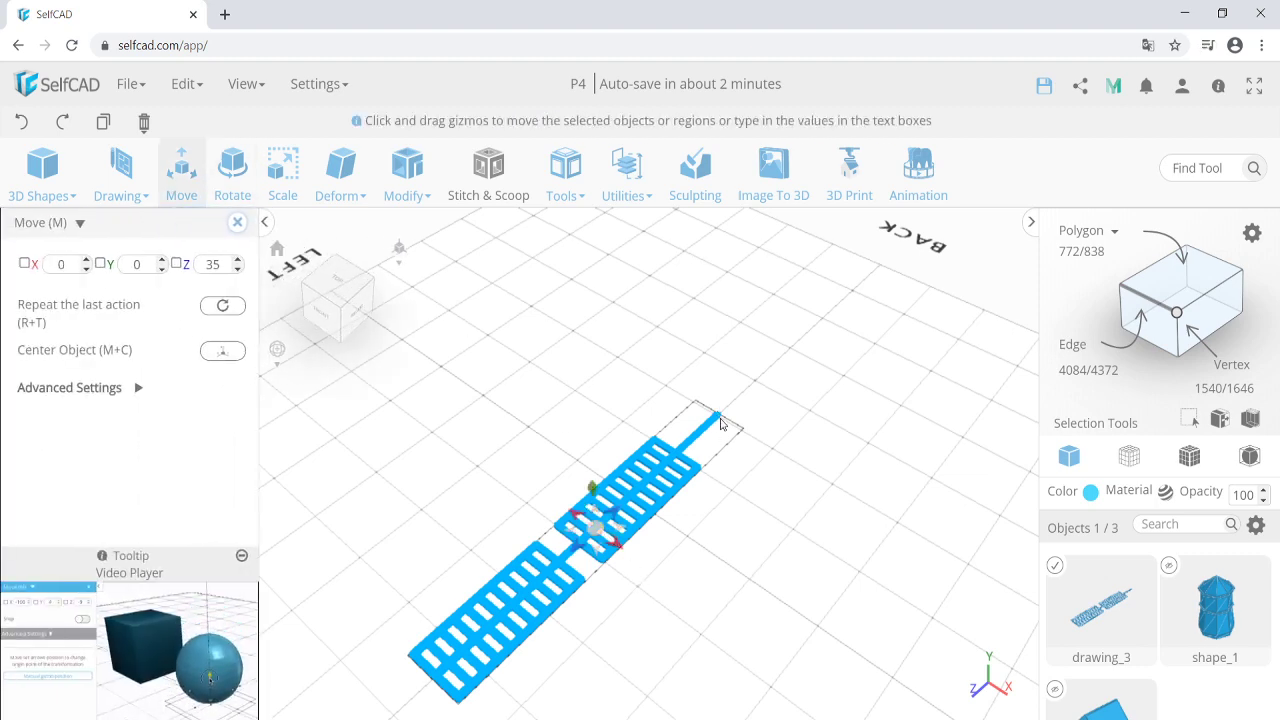
pyautogui.moveTo(597, 528); pyautogui.dragTo(422, 628)
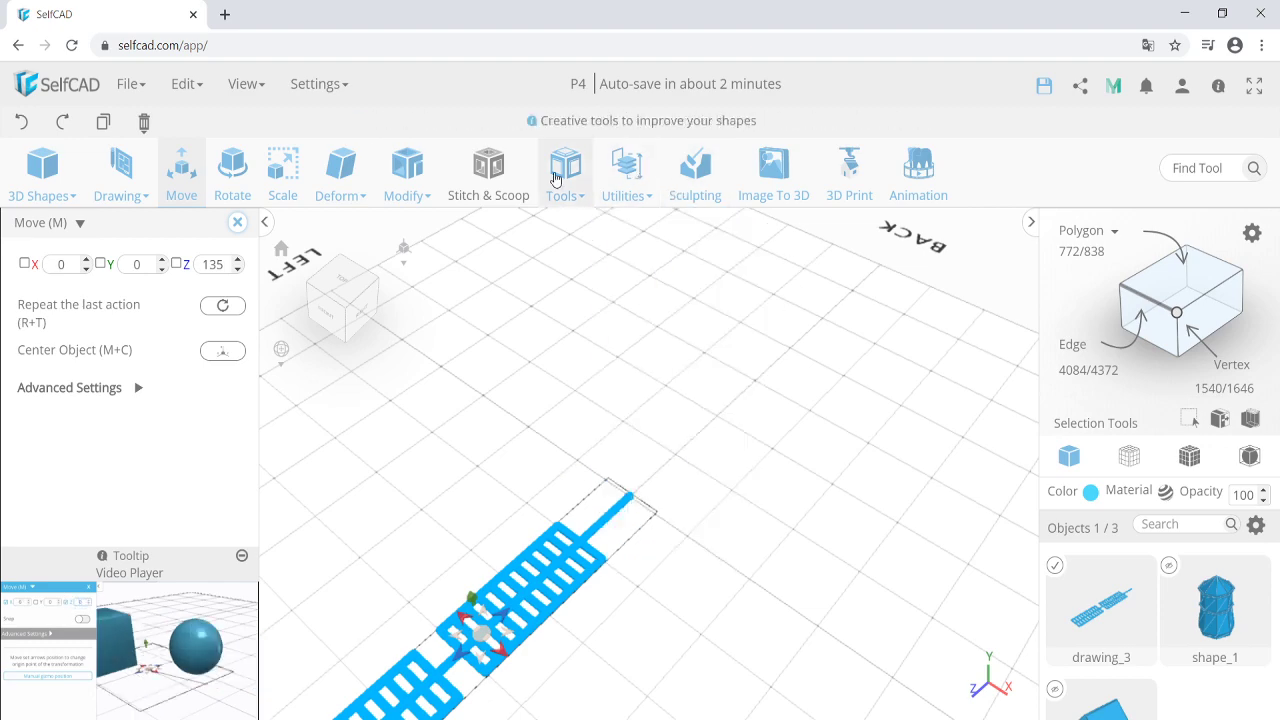
pyautogui.moveTo(563, 182)
pyautogui.click(571, 226)
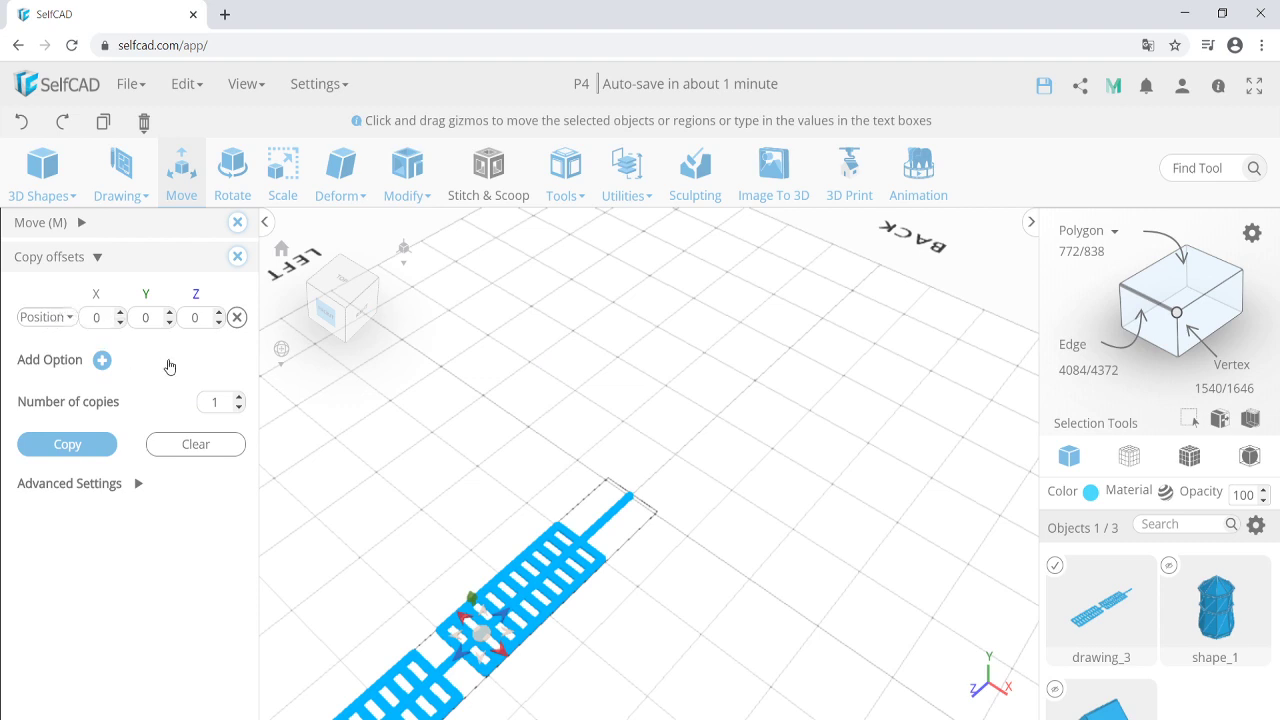
# Make 3 Pivot-type copies of the blade, then select all four blades.
pyautogui.click(54, 317)
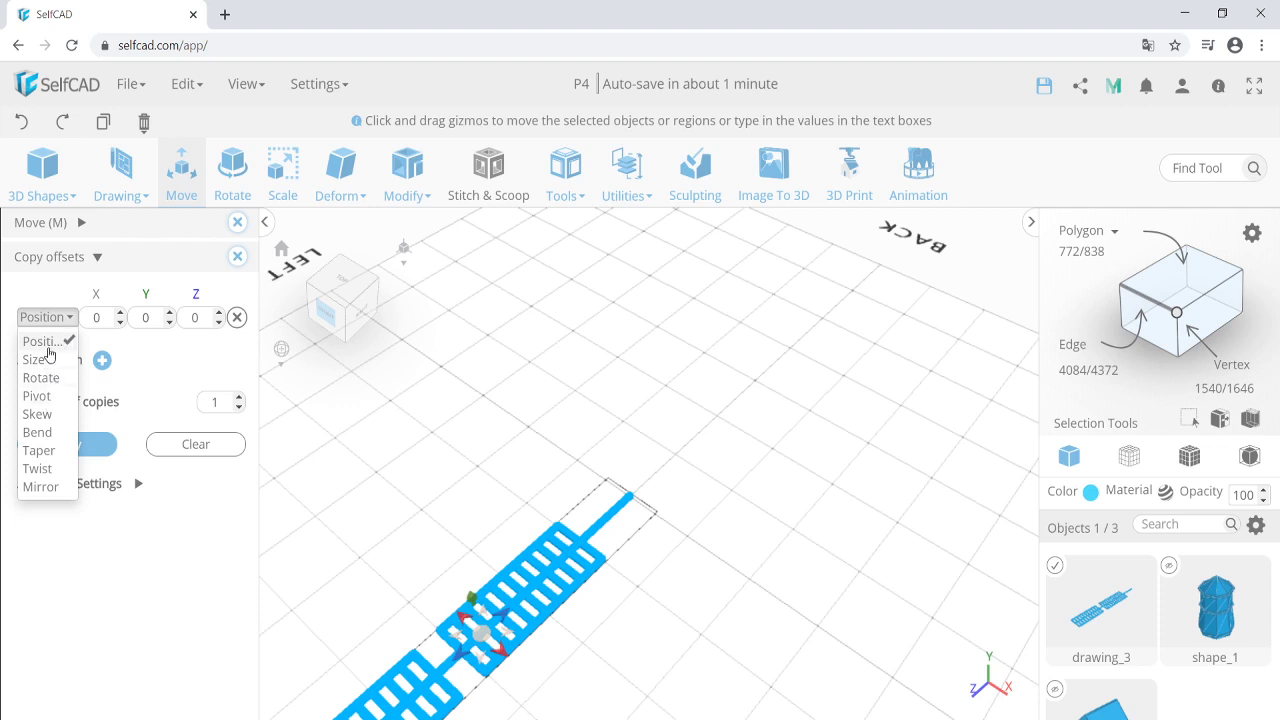
pyautogui.click(41, 398)
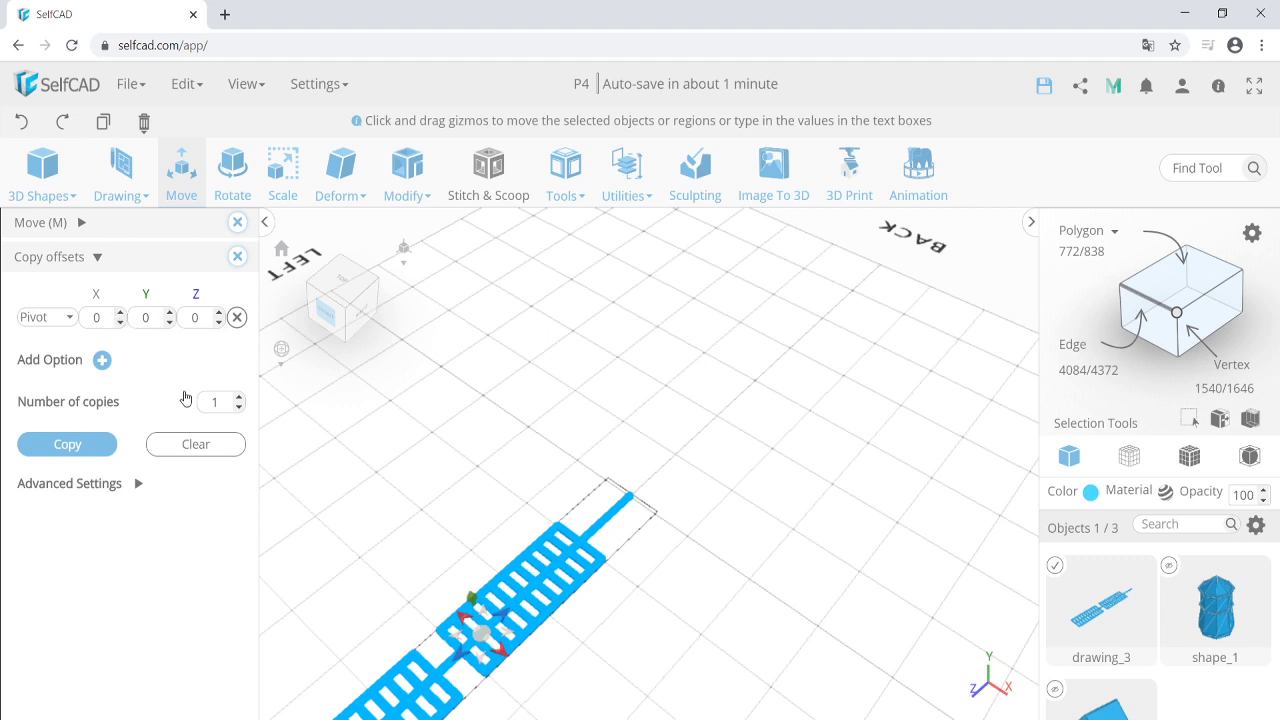
pyautogui.doubleClick(223, 396)
pyautogui.click(94, 444)
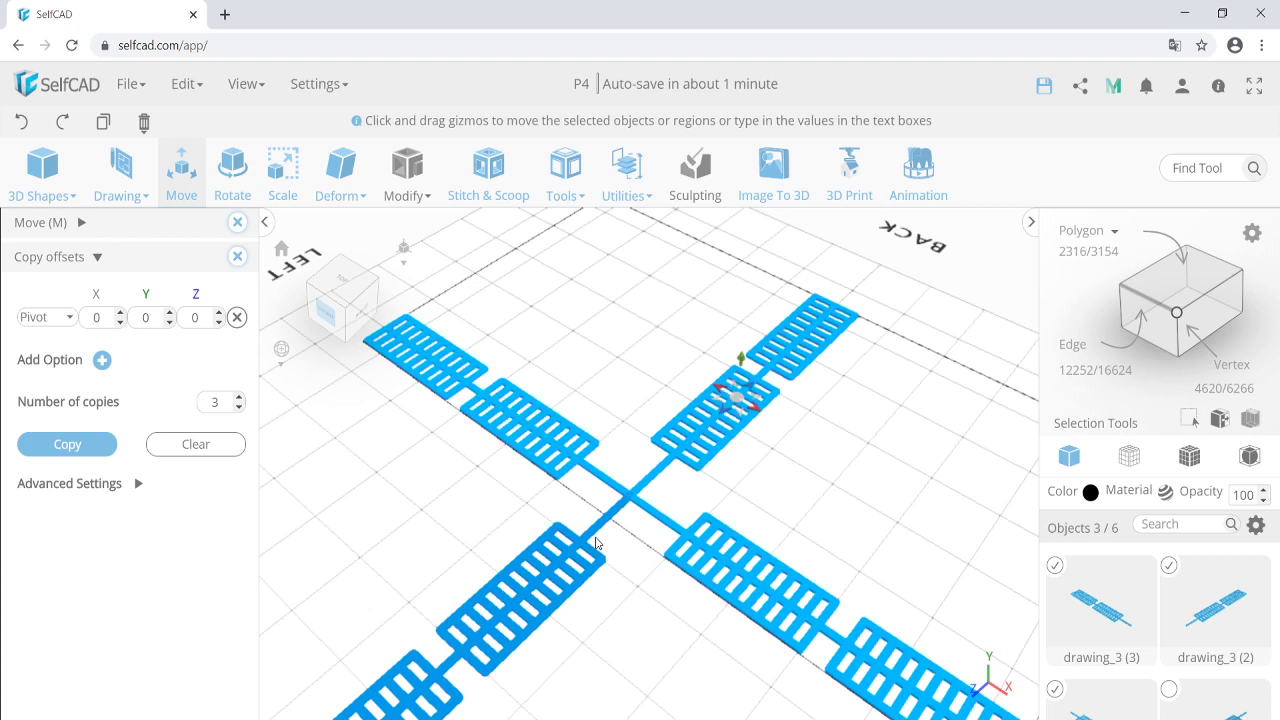
pyautogui.scroll(-2, 607, 570)
pyautogui.click(580, 576)
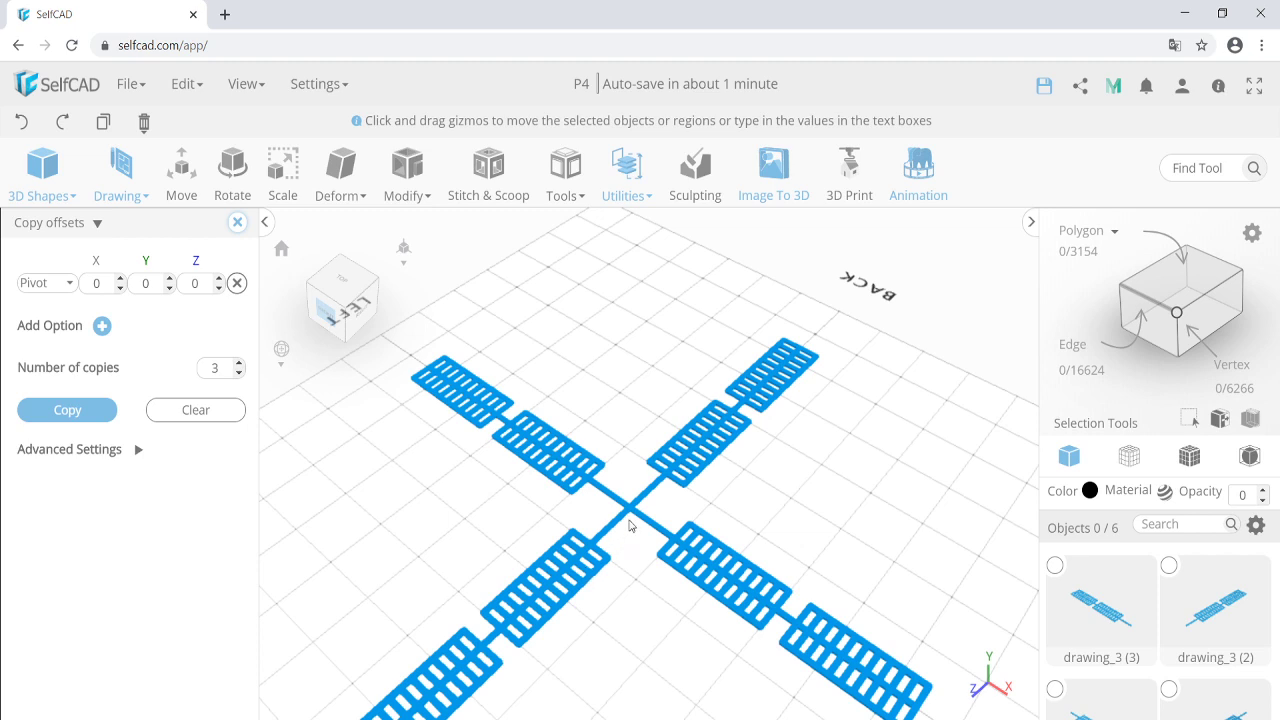
pyautogui.hotkey('ctrl', 'a')
pyautogui.scroll(3, 629, 520)
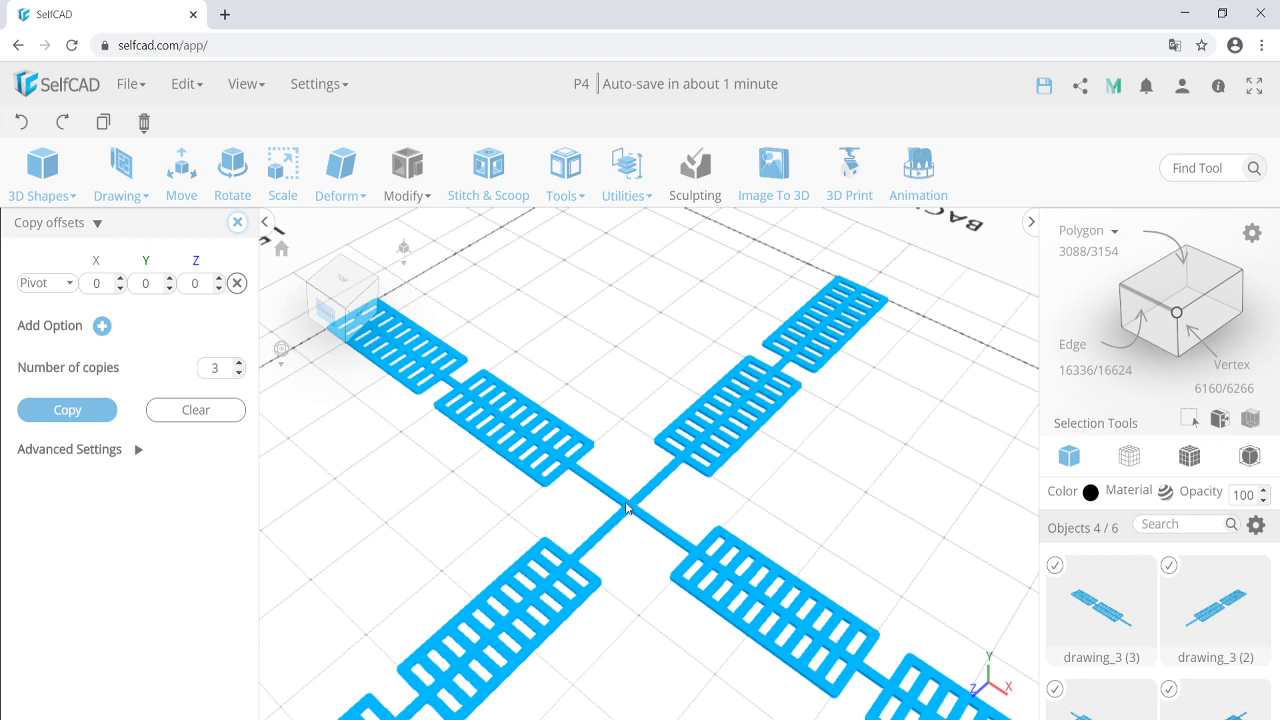
# Add a cylinder with hidden objects shown, and set its top and bottom radius to 3.
pyautogui.click(48, 194)
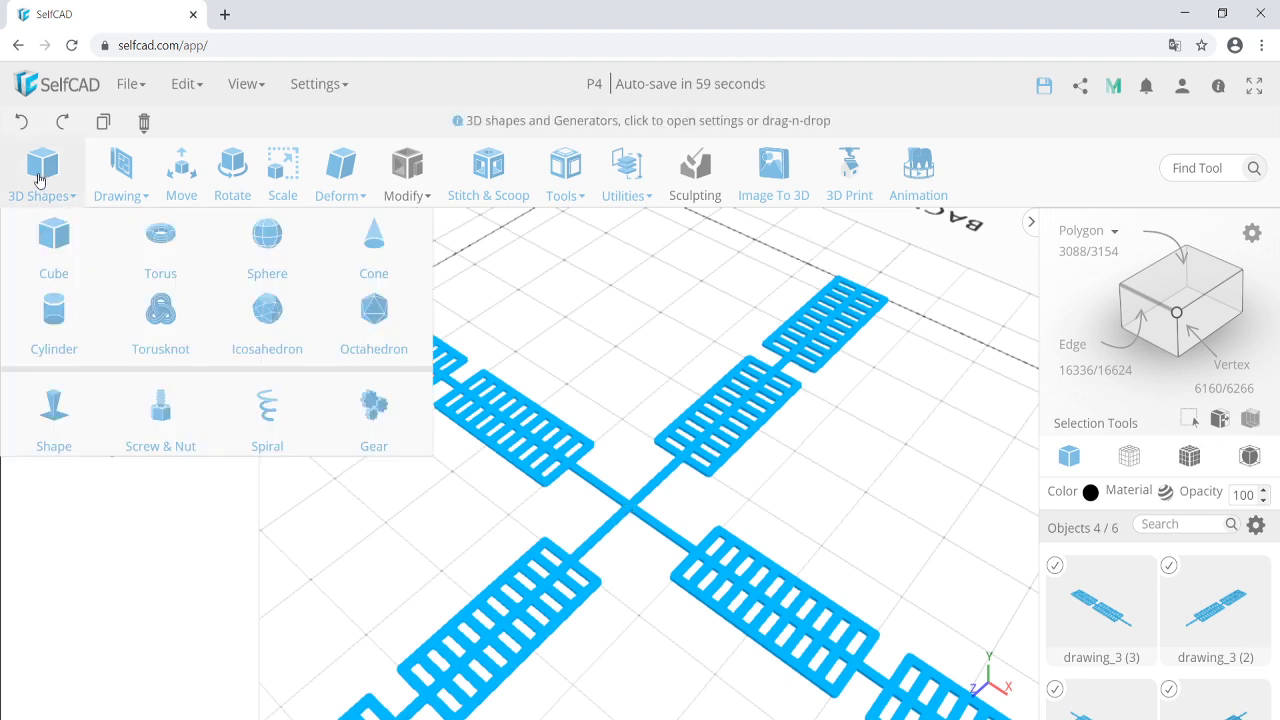
pyautogui.click(61, 324)
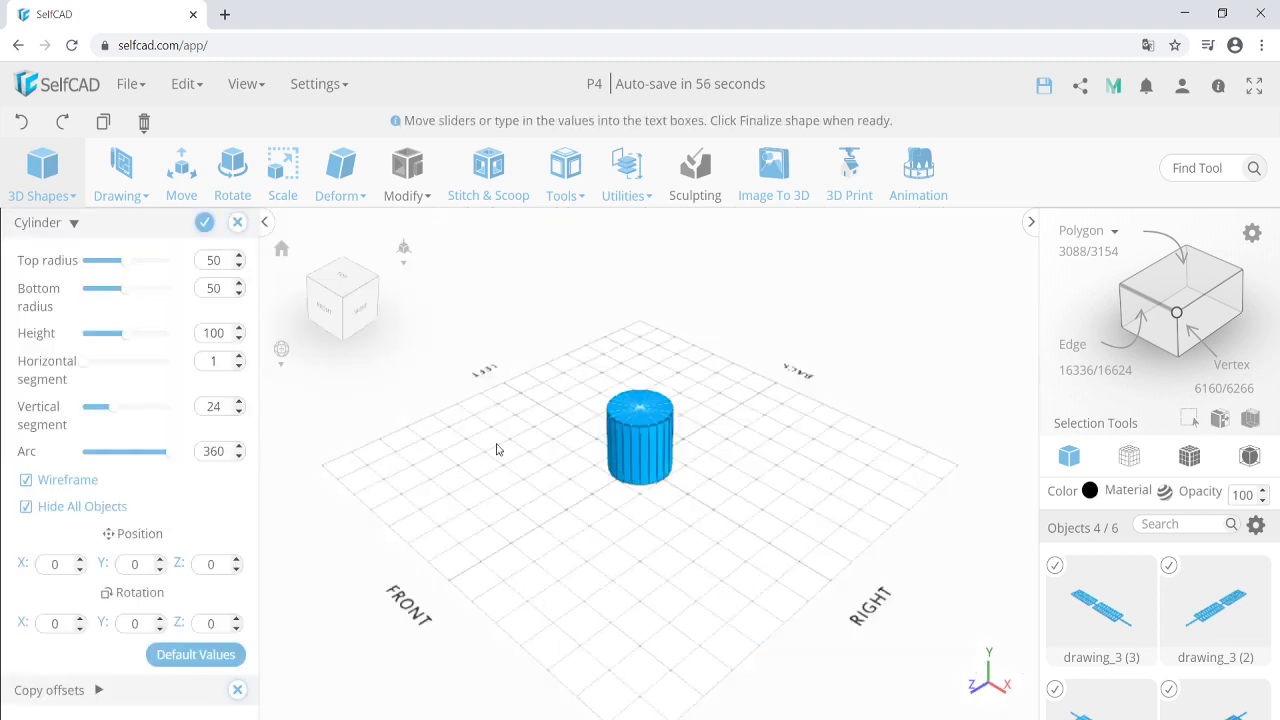
pyautogui.click(27, 507)
pyautogui.moveTo(623, 566); pyautogui.dragTo(660, 574)
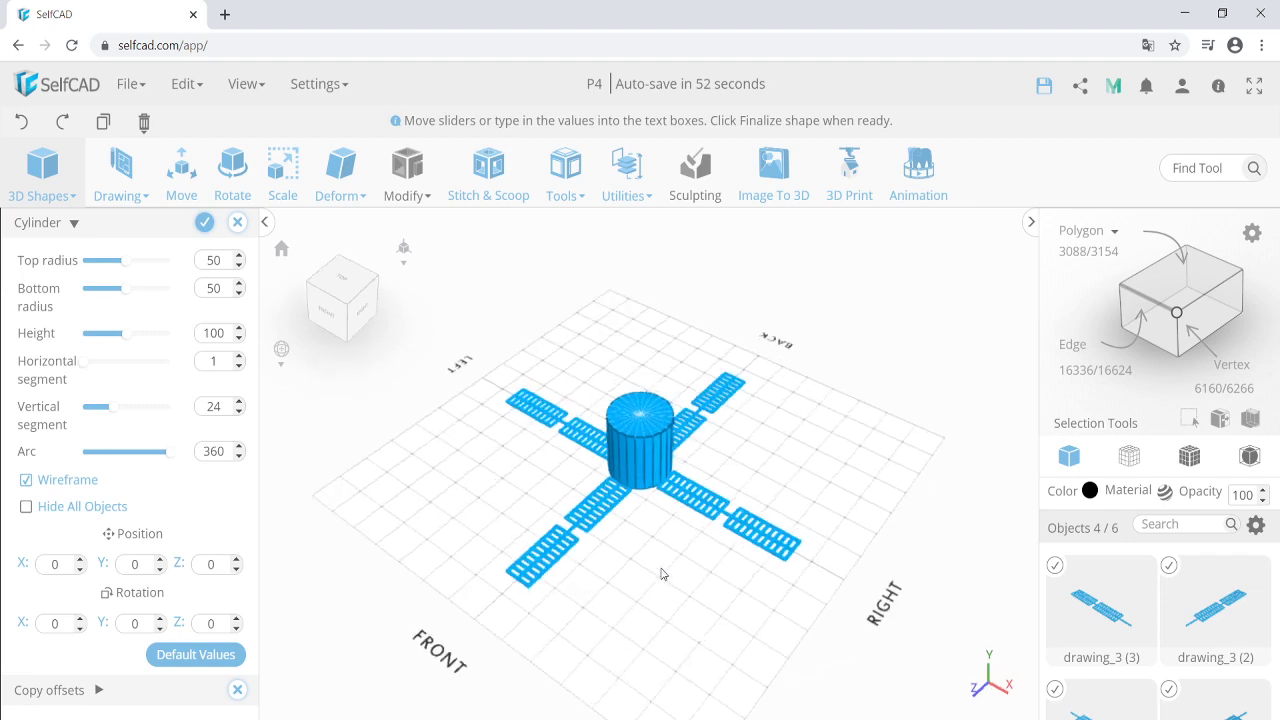
pyautogui.scroll(5, 631, 463)
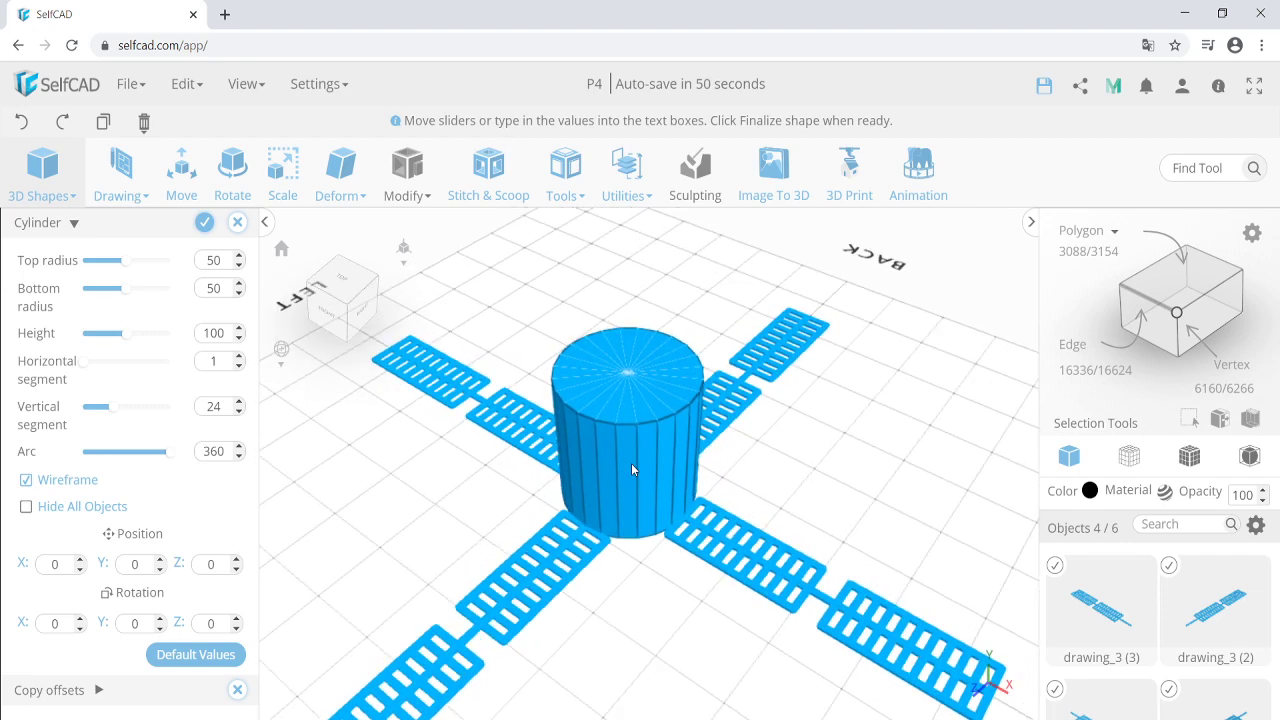
pyautogui.scroll(1, 631, 463)
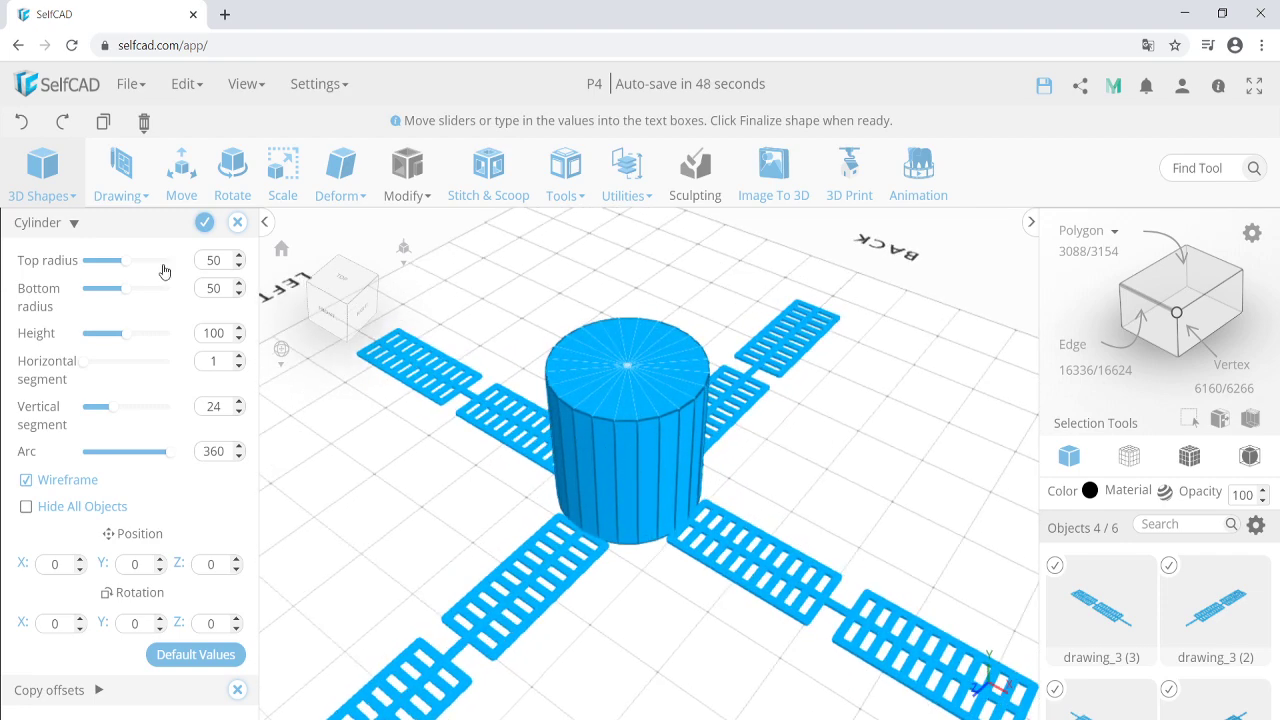
pyautogui.doubleClick(218, 260)
pyautogui.write('3')
pyautogui.click(210, 290)
pyautogui.write('3')
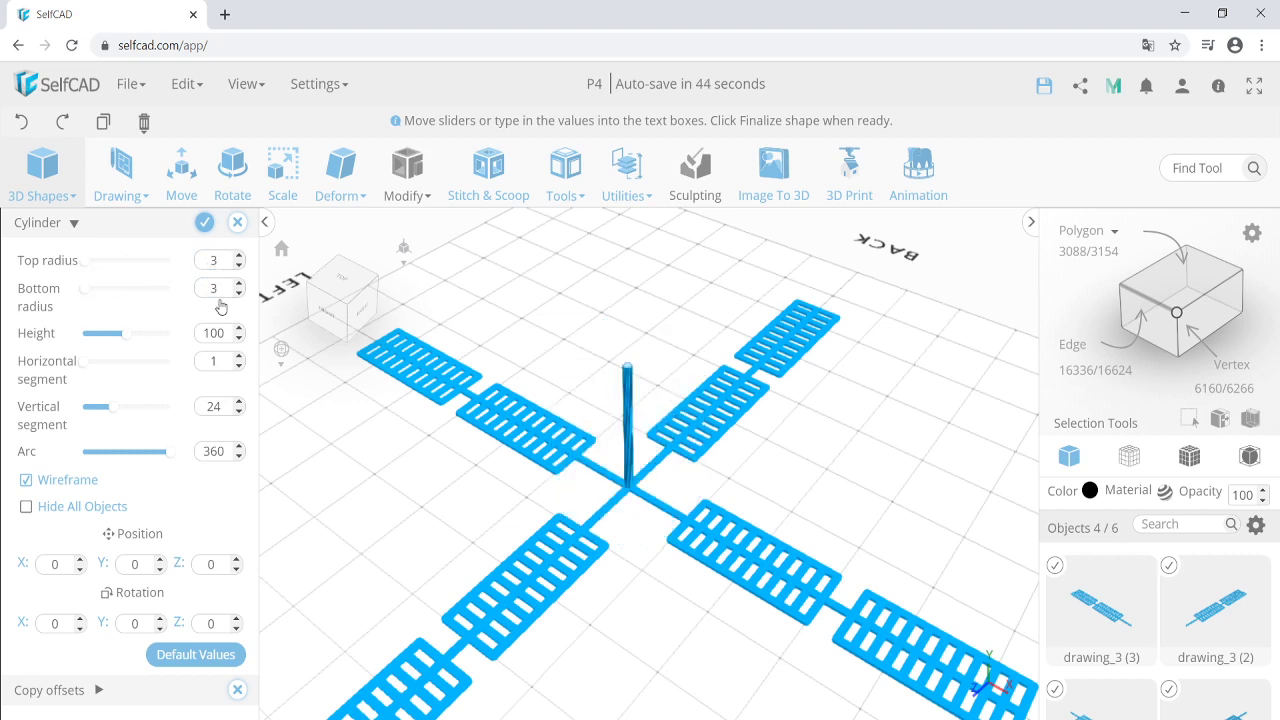
# Set the cylinder height to 10 and finalize it as mesh_88 at the cross centre.
pyautogui.scroll(5, 614, 486)
pyautogui.moveTo(614, 486); pyautogui.dragTo(270, 372)
pyautogui.doubleClick(216, 333)
pyautogui.write('5')
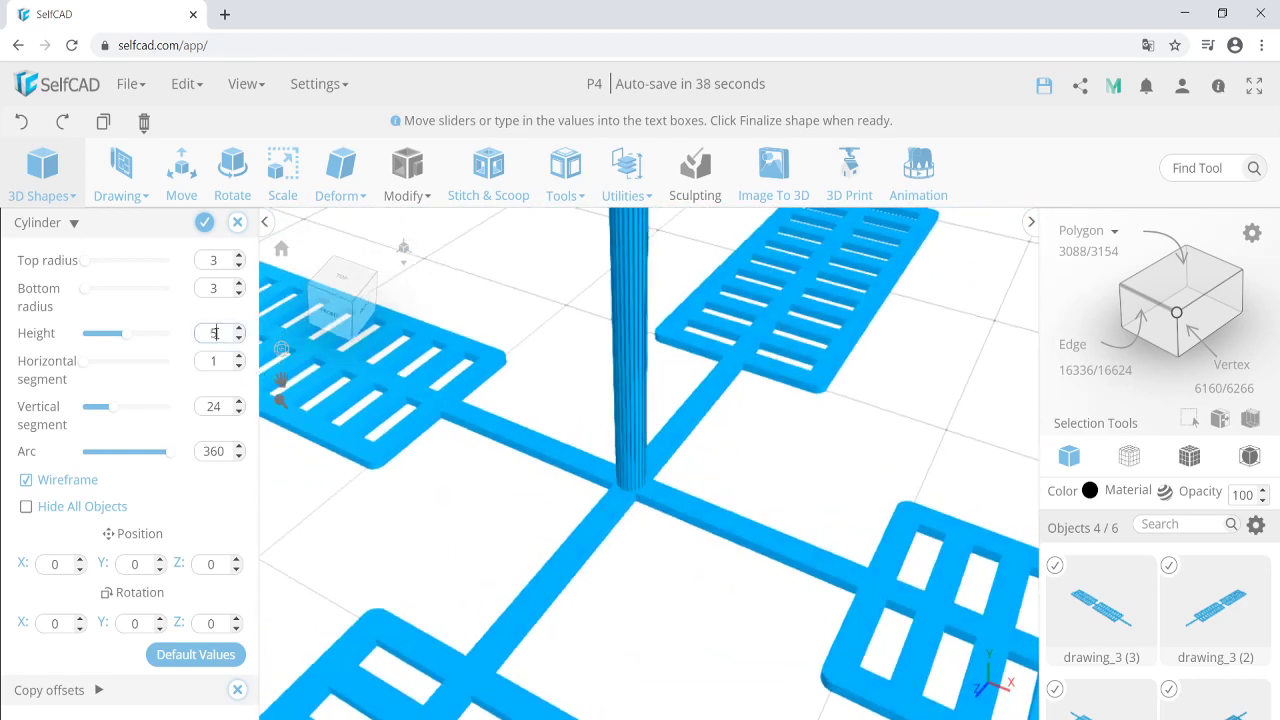
pyautogui.doubleClick(225, 333)
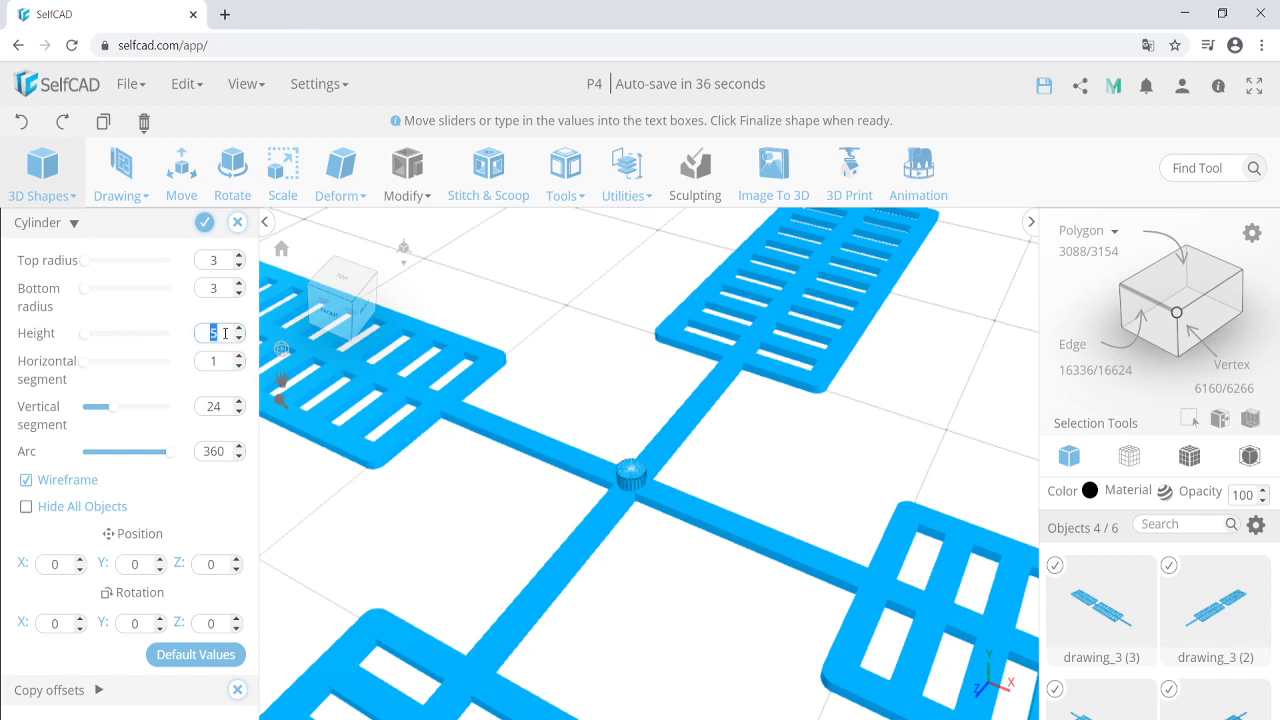
pyautogui.write('50')
pyautogui.doubleClick(225, 333)
pyautogui.write('10')
pyautogui.scroll(-2, 588, 464)
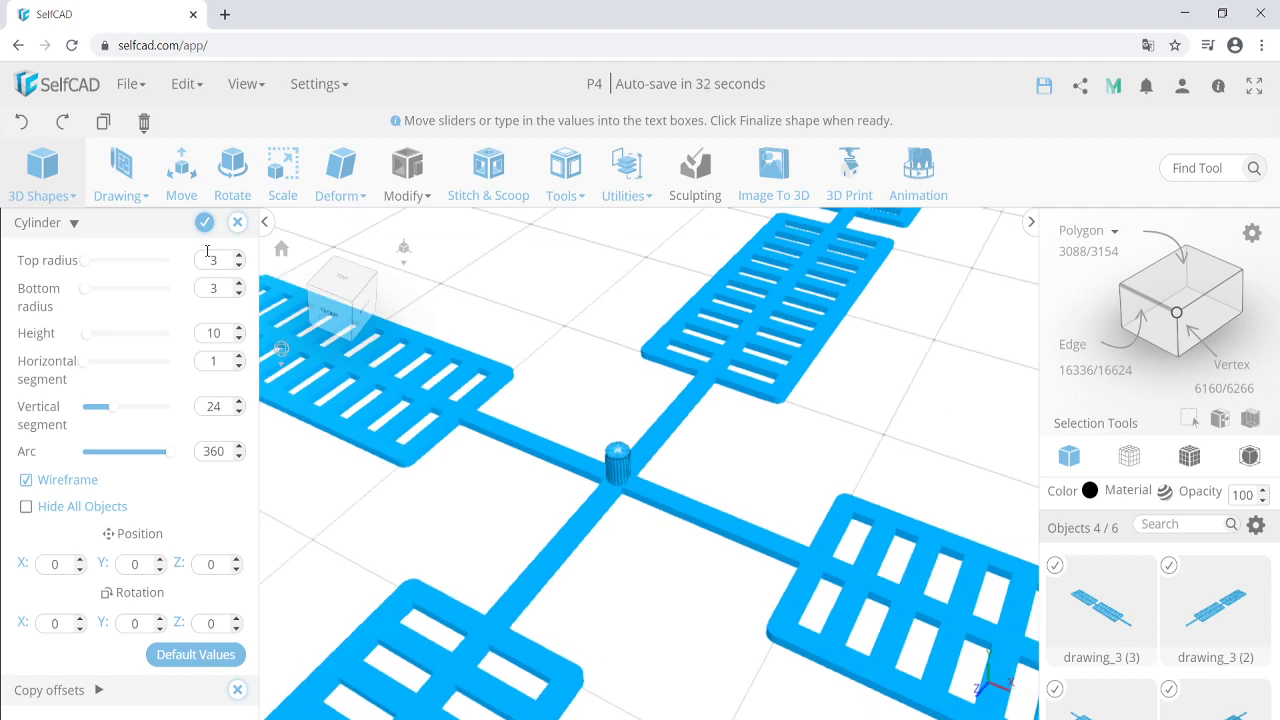
pyautogui.click(204, 226)
pyautogui.scroll(-5, 645, 470)
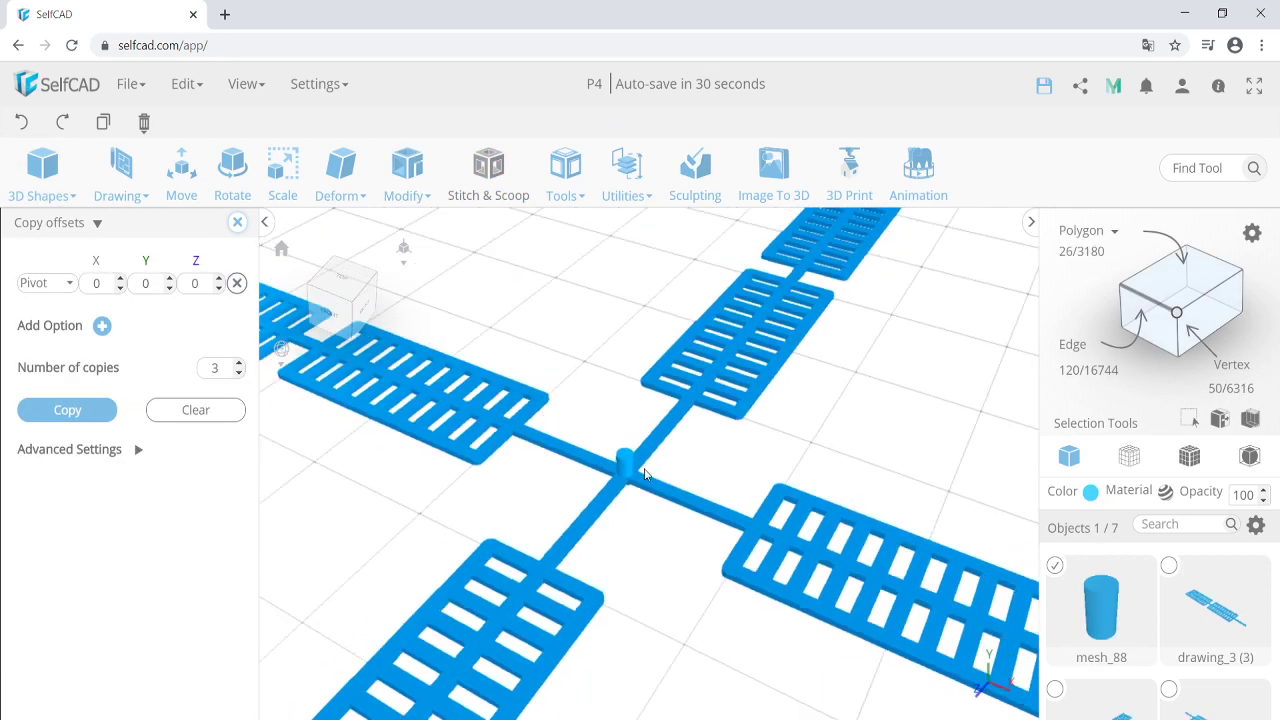
# Select the four blades with the cylinder and group them together.
pyautogui.scroll(-2, 650, 475)
pyautogui.click(577, 553)
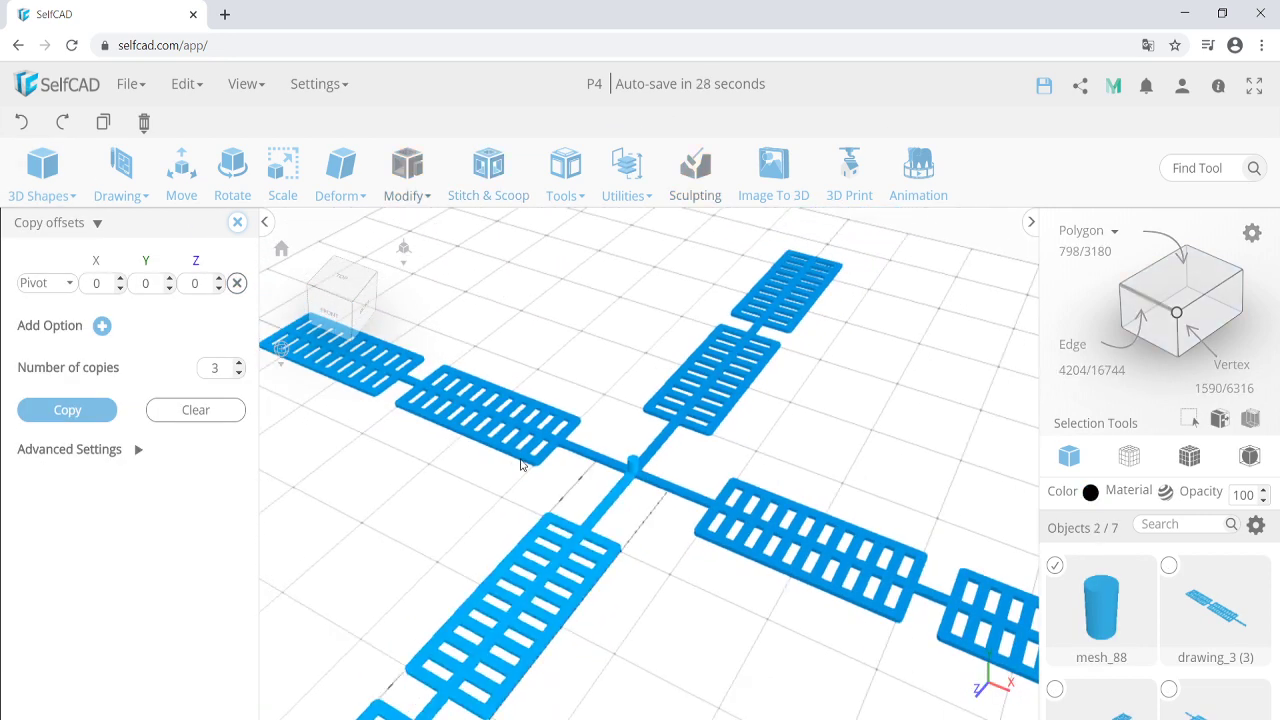
pyautogui.click(520, 464)
pyautogui.click(697, 433)
pyautogui.click(727, 503)
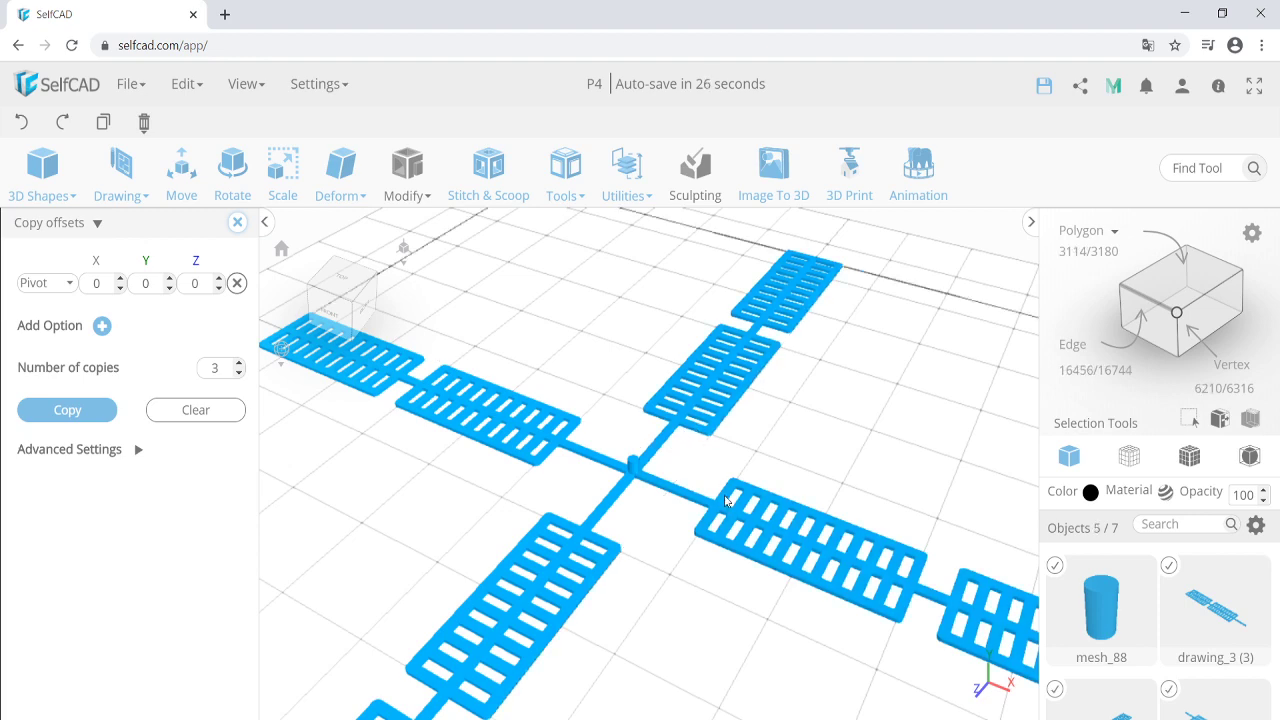
pyautogui.click(185, 84)
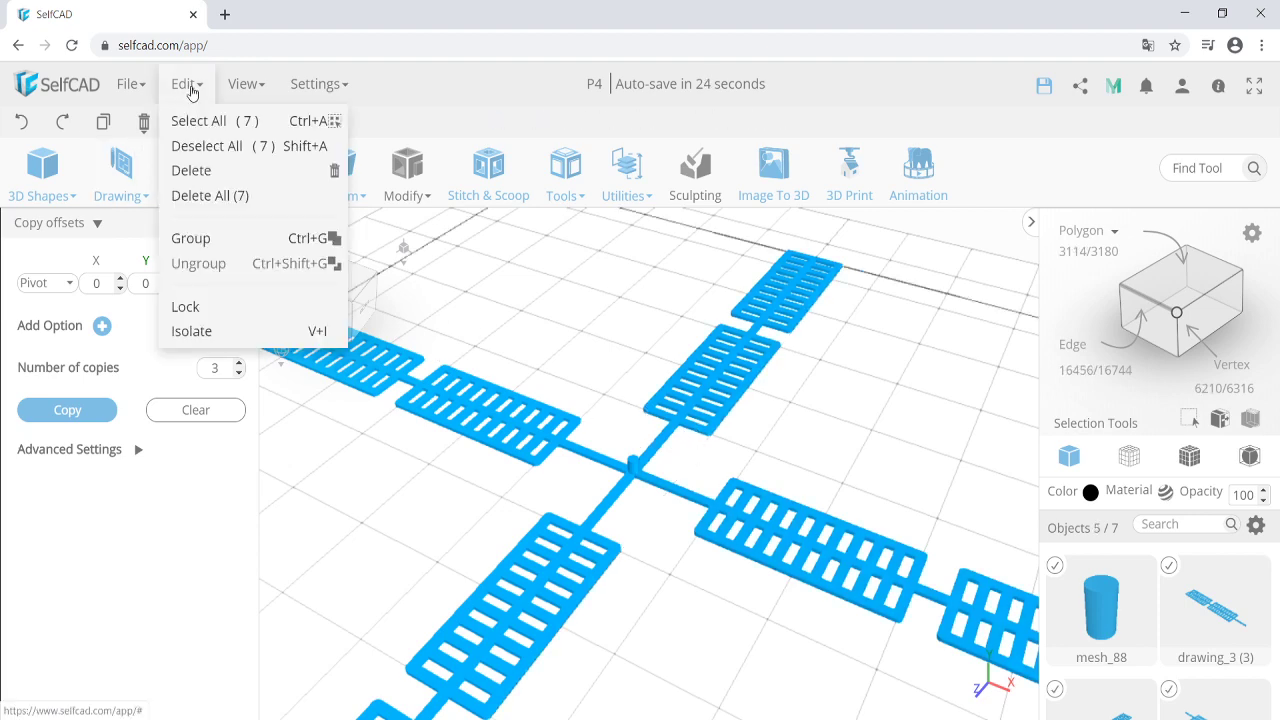
pyautogui.click(239, 242)
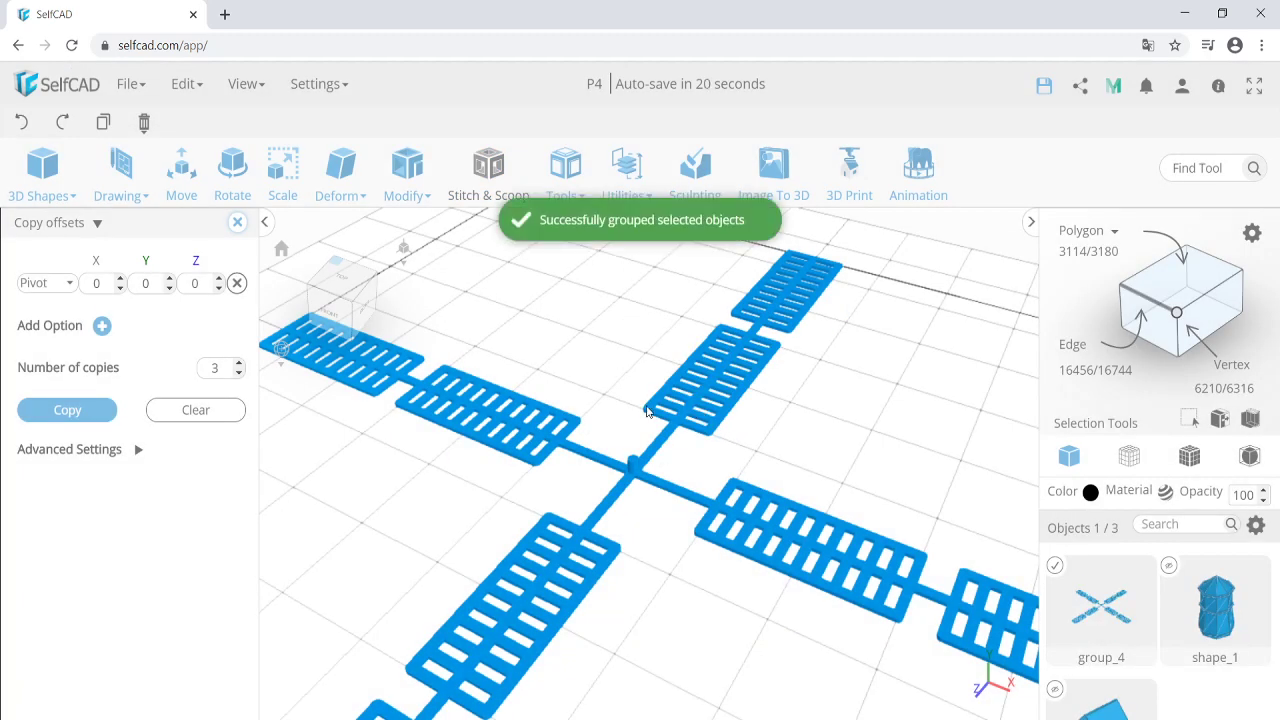
# Unhide the tower shape_1 and the house in the Objects panel.
pyautogui.scroll(-5, 709, 457)
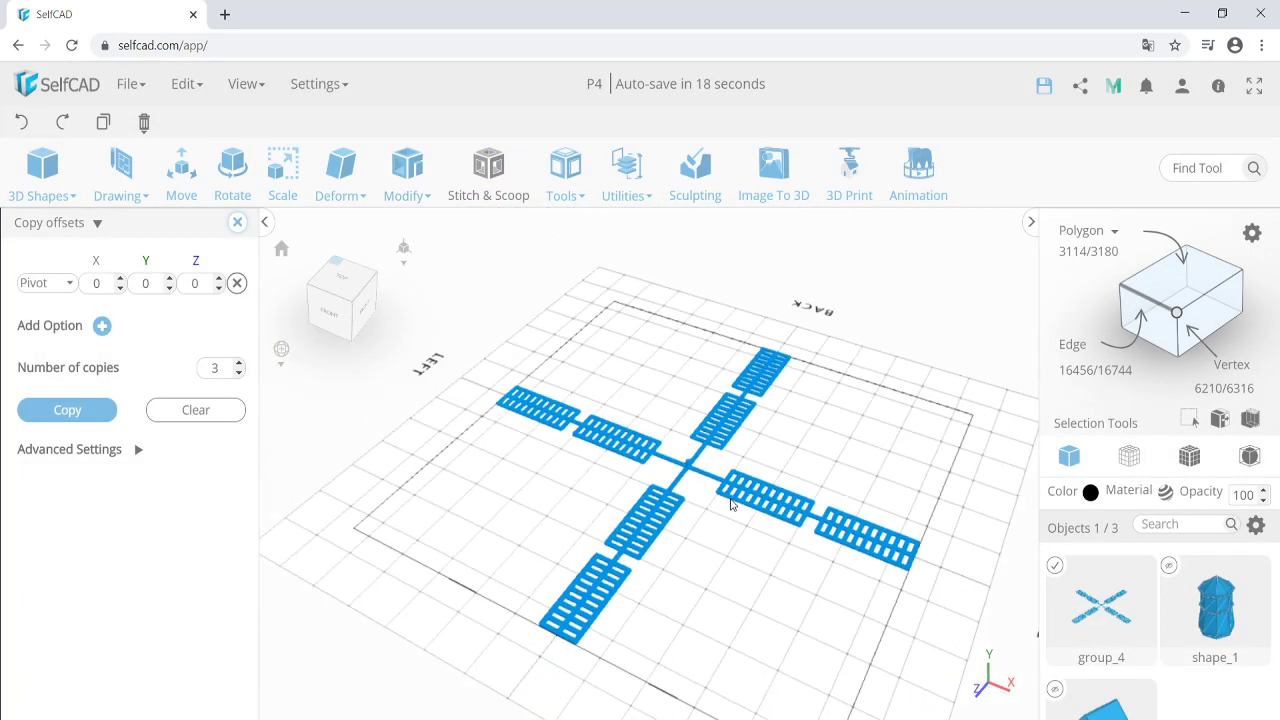
pyautogui.moveTo(730, 505); pyautogui.dragTo(687, 513, button='right')
pyautogui.click(1169, 566)
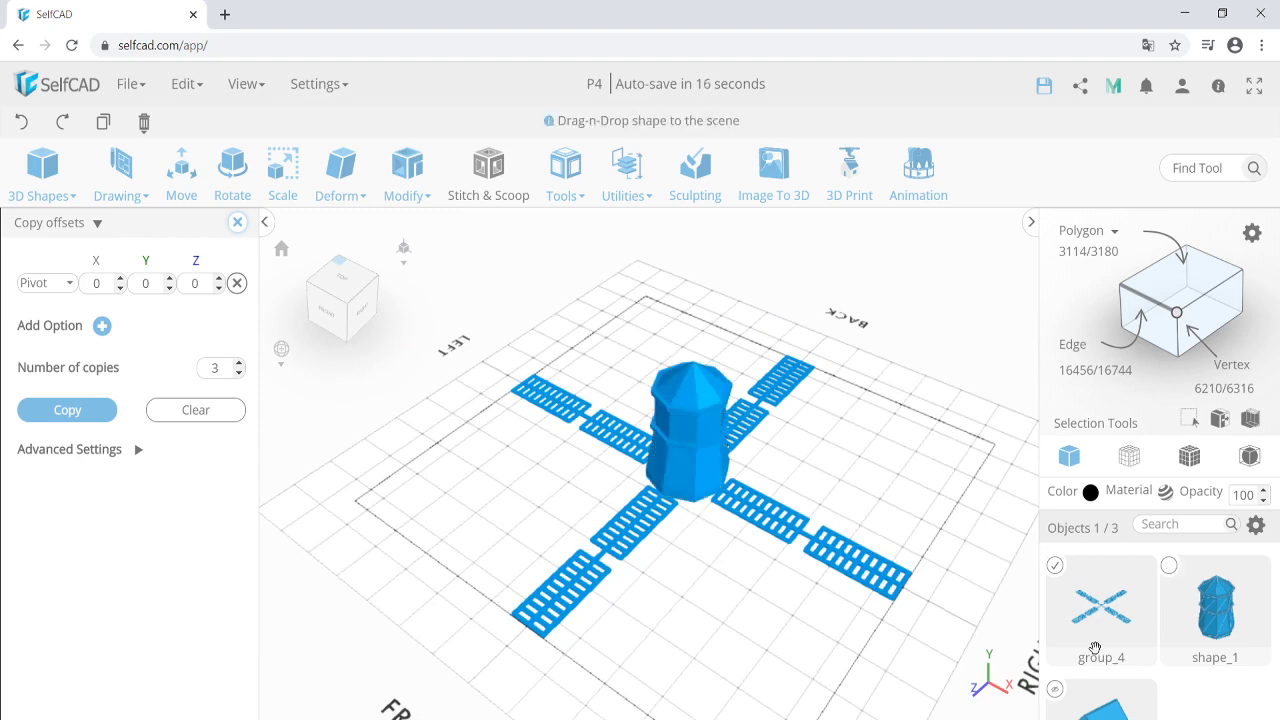
pyautogui.click(1055, 689)
pyautogui.click(702, 593)
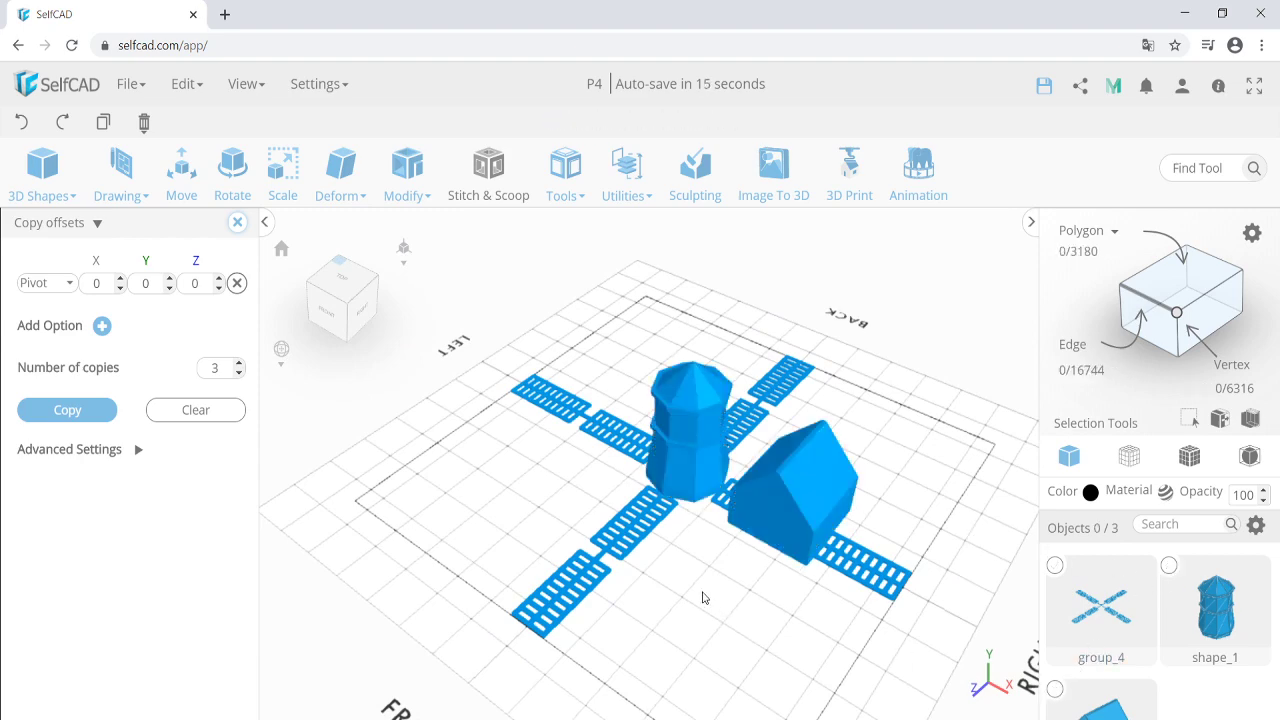
pyautogui.click(688, 482)
# Test-rotate the tower, then select the blade cross group_4.
pyautogui.moveTo(690, 485); pyautogui.dragTo(794, 583, button='right')
pyautogui.scroll(3, 705, 449)
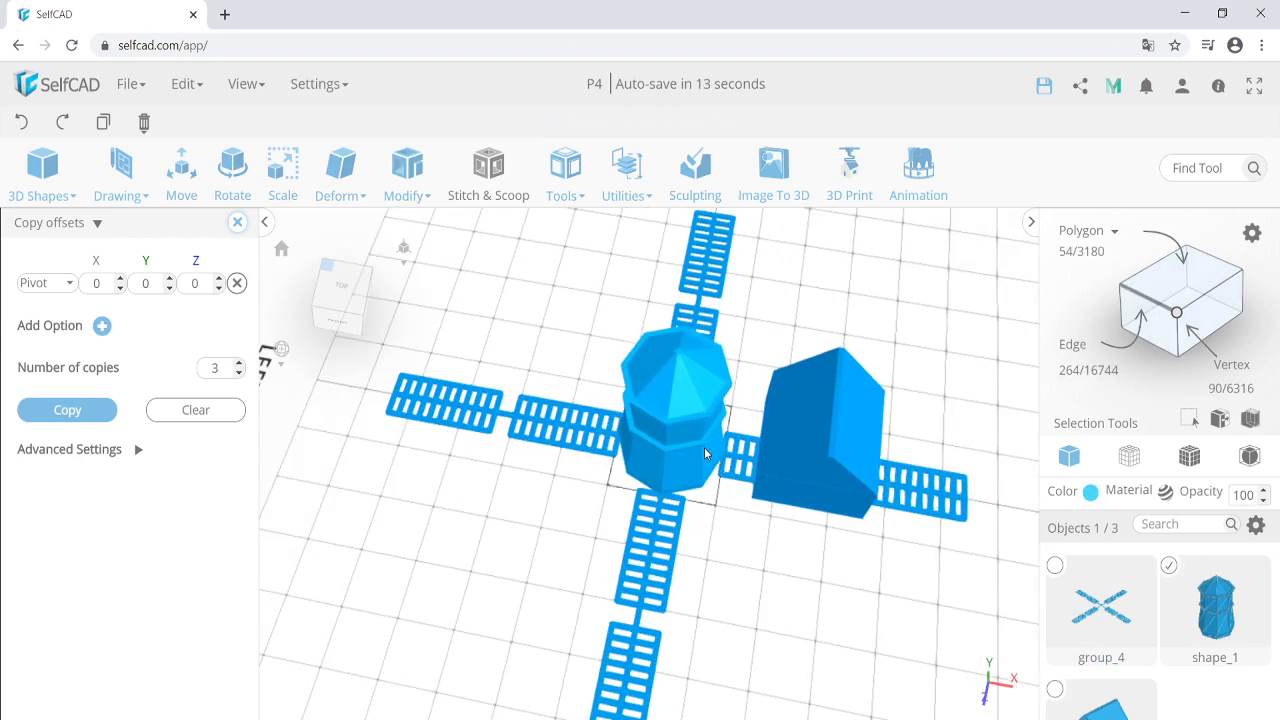
pyautogui.click(231, 176)
pyautogui.moveTo(730, 354); pyautogui.dragTo(708, 327, button='right')
pyautogui.moveTo(679, 315); pyautogui.dragTo(693, 452)
pyautogui.click(729, 586)
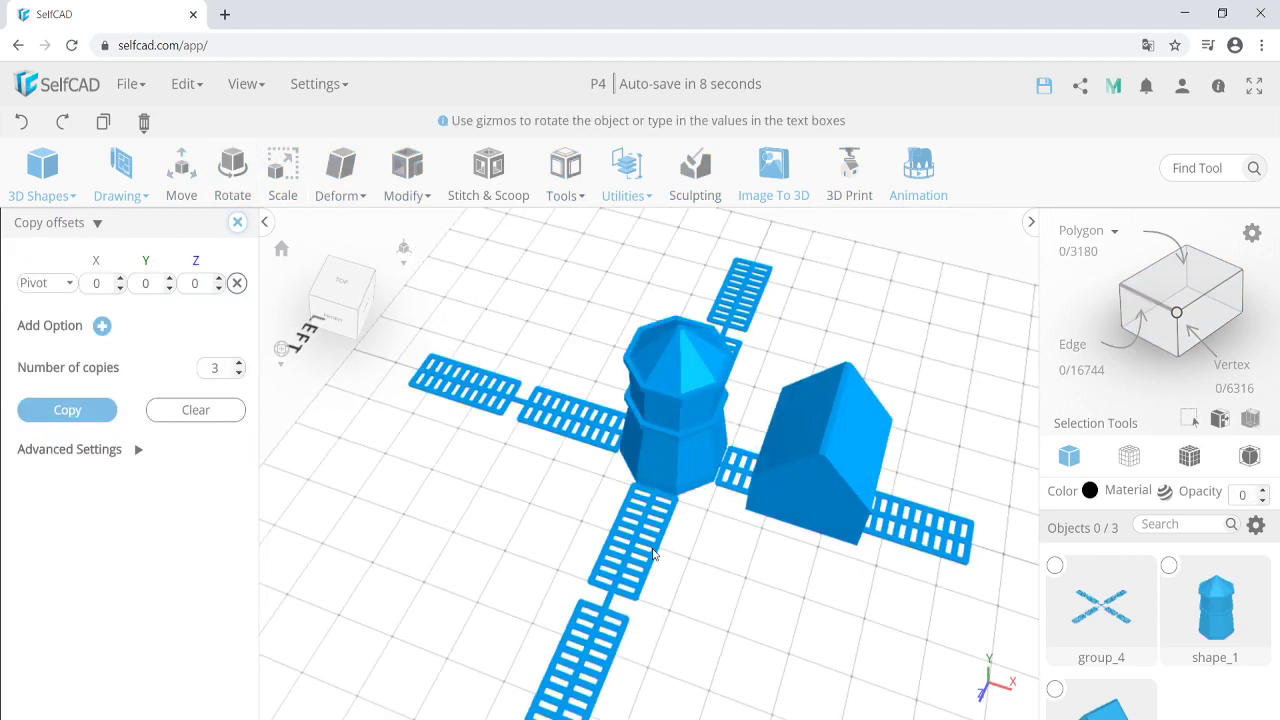
pyautogui.moveTo(717, 572); pyautogui.dragTo(608, 532, button='right')
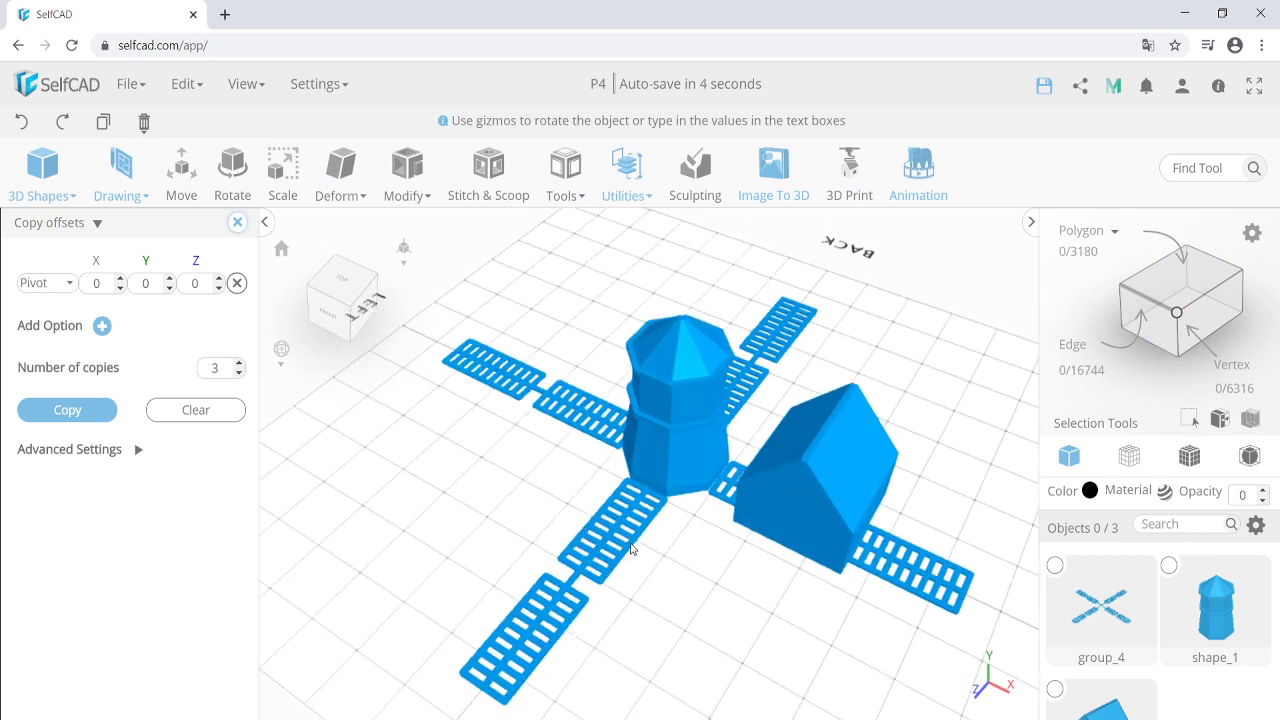
pyautogui.click(631, 548)
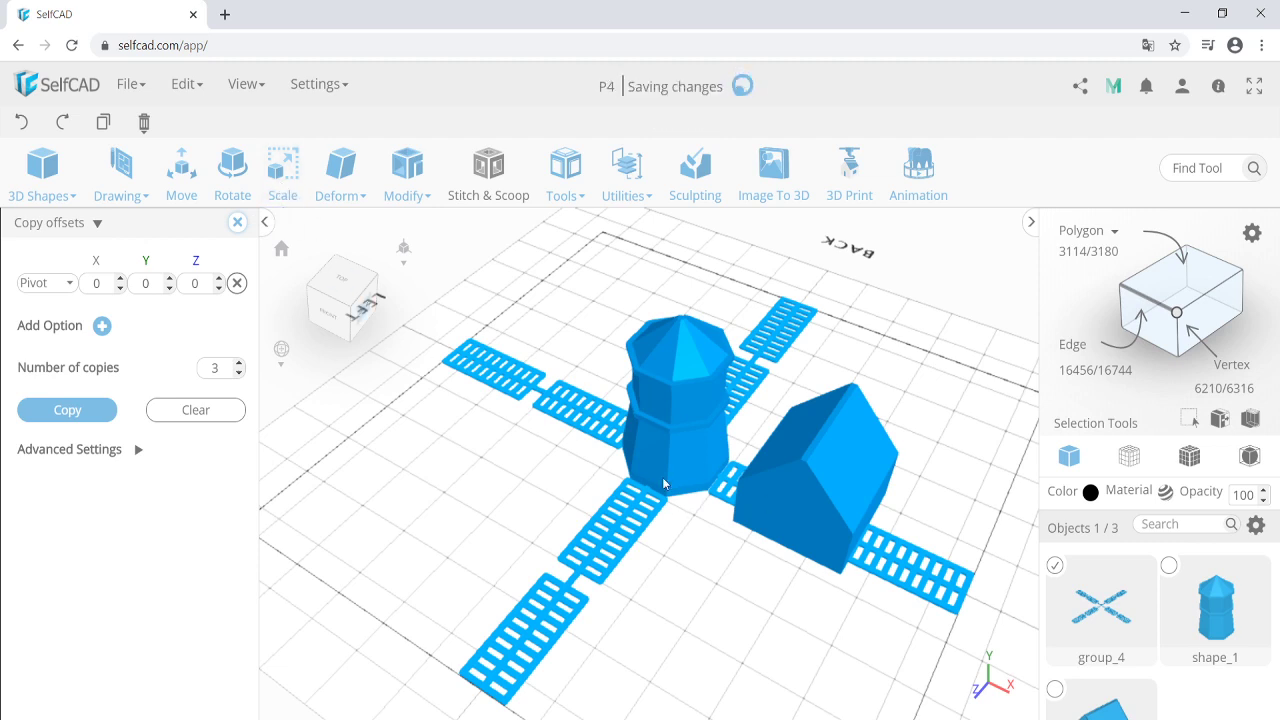
pyautogui.moveTo(666, 483); pyautogui.dragTo(638, 465, button='right')
# Scale the blade group with Keep Proportion to a Z size of 200.
pyautogui.click(284, 192)
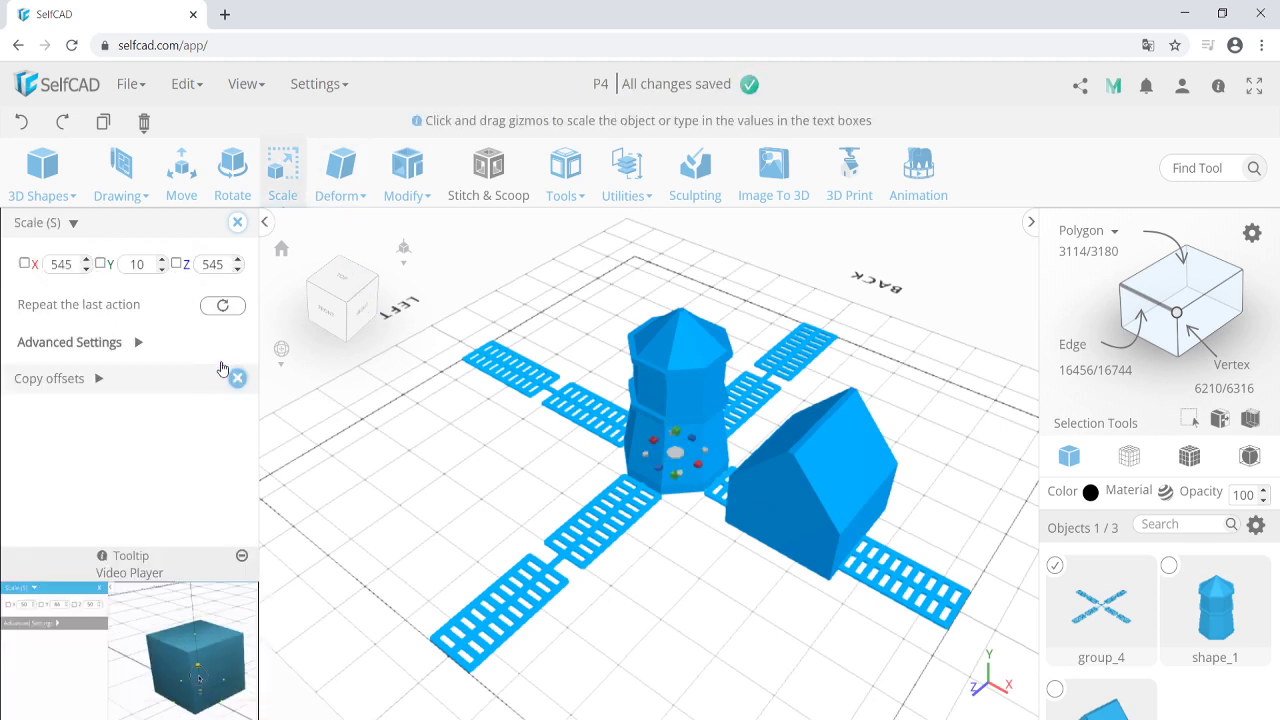
pyautogui.click(136, 343)
pyautogui.click(222, 417)
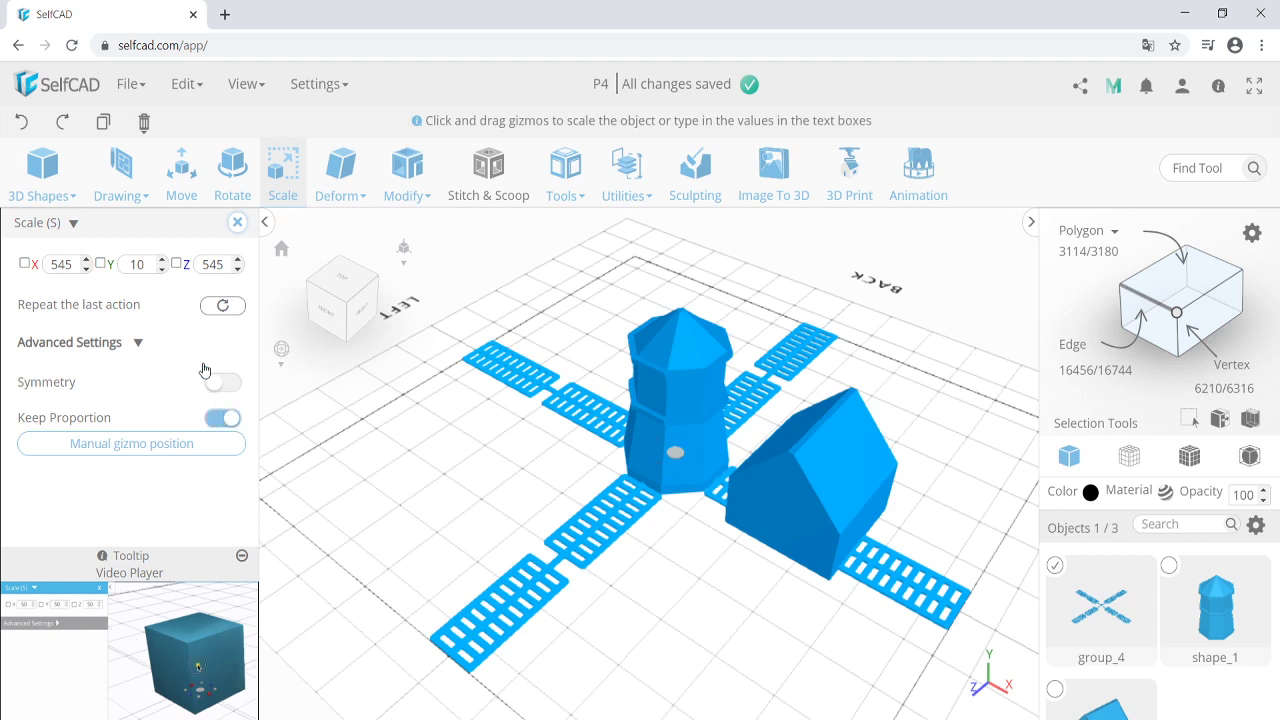
pyautogui.doubleClick(214, 263)
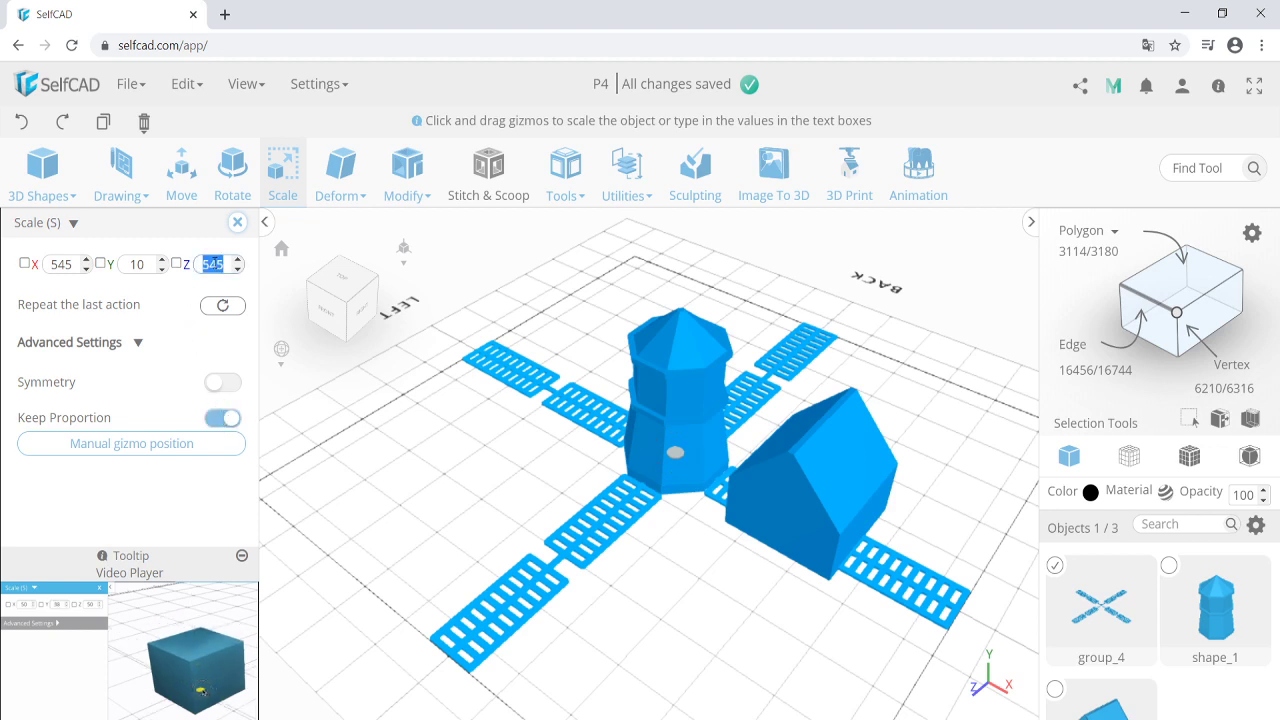
pyautogui.write('150')
pyautogui.press('Return')
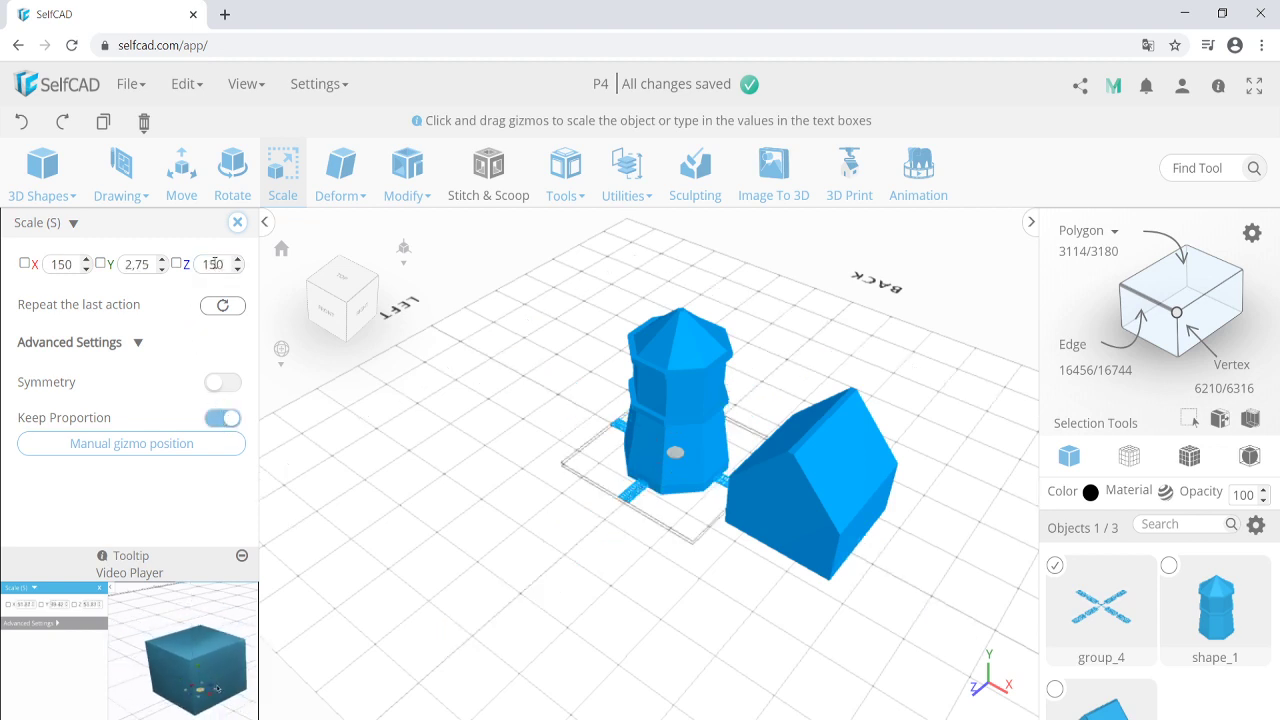
pyautogui.doubleClick(214, 263)
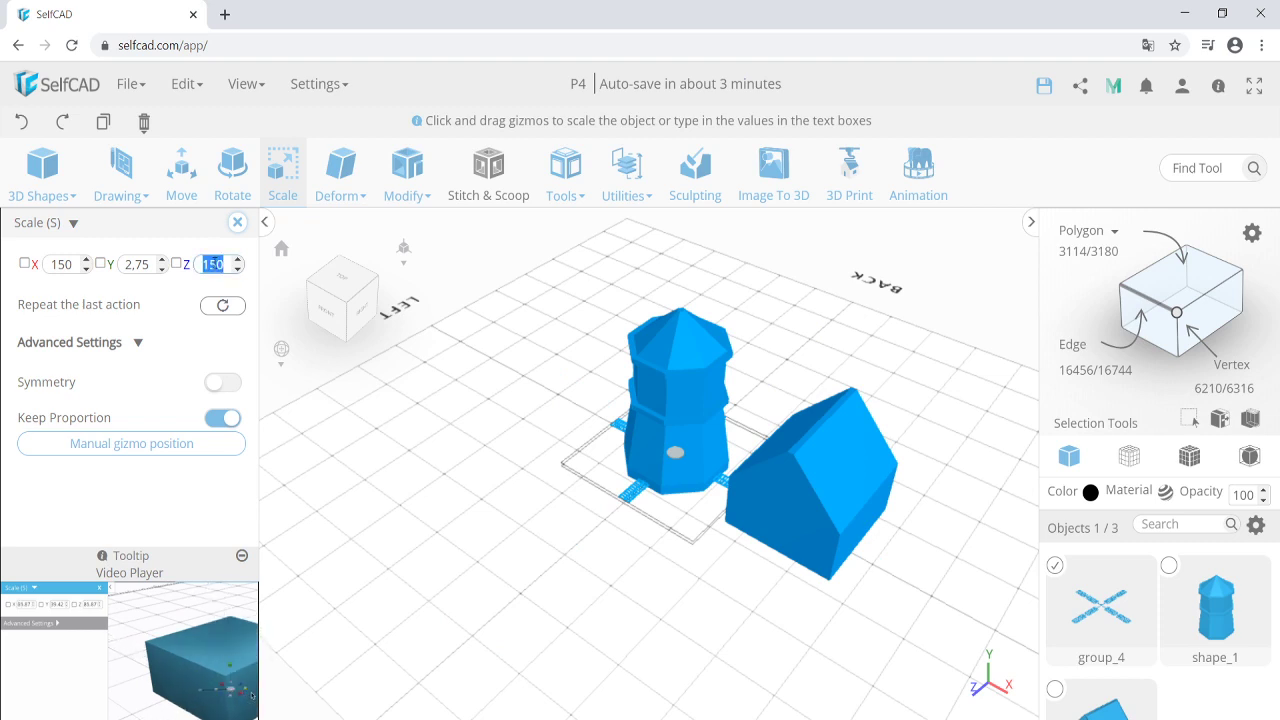
pyautogui.write('200')
pyautogui.press('Return')
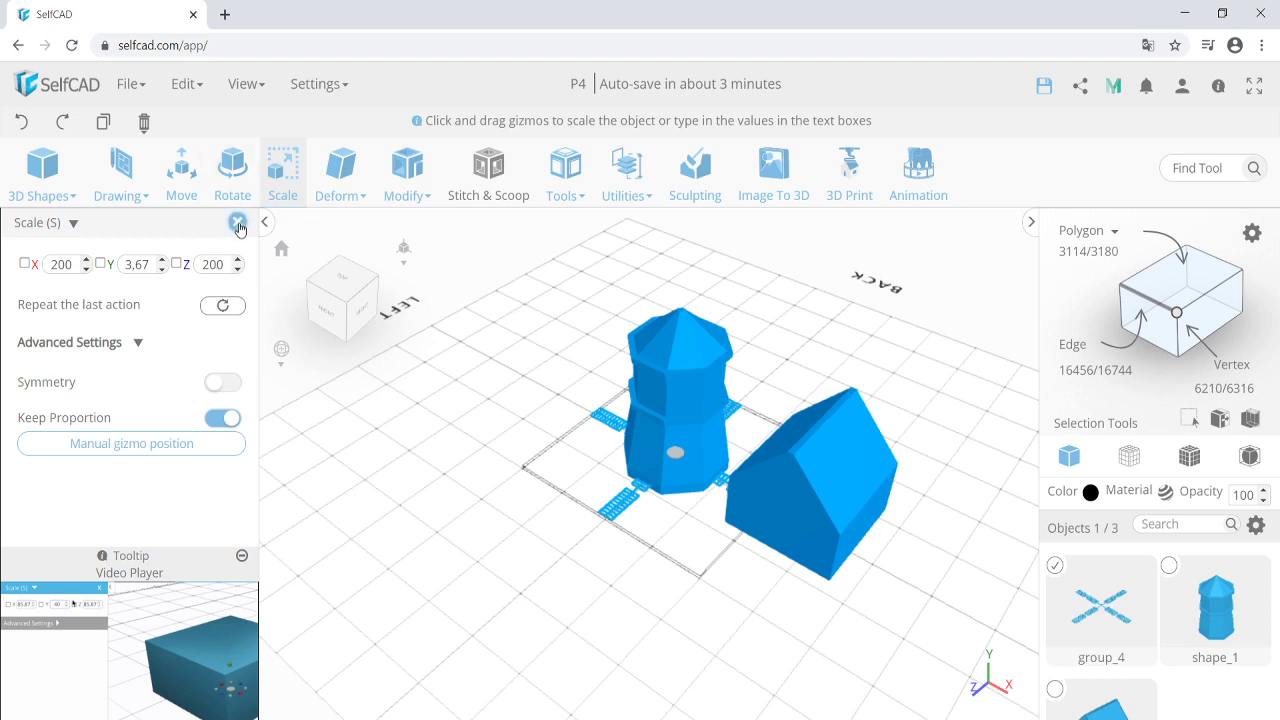
pyautogui.click(238, 224)
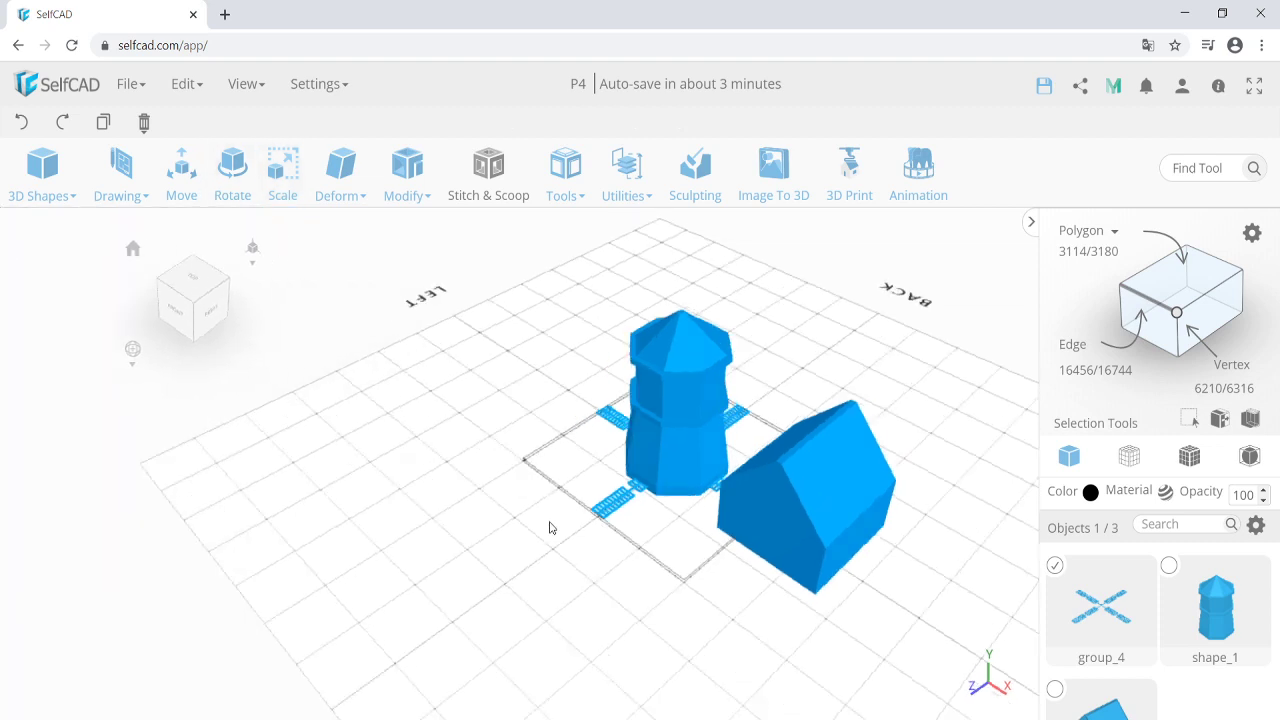
# Rotate the blade group upright, shift it toward the tower, and turn it 180° about X.
pyautogui.click(229, 192)
pyautogui.moveTo(674, 458)
pyautogui.mouseDown()
pyautogui.moveTo(695, 527)
pyautogui.moveTo(659, 462)
pyautogui.mouseUp()
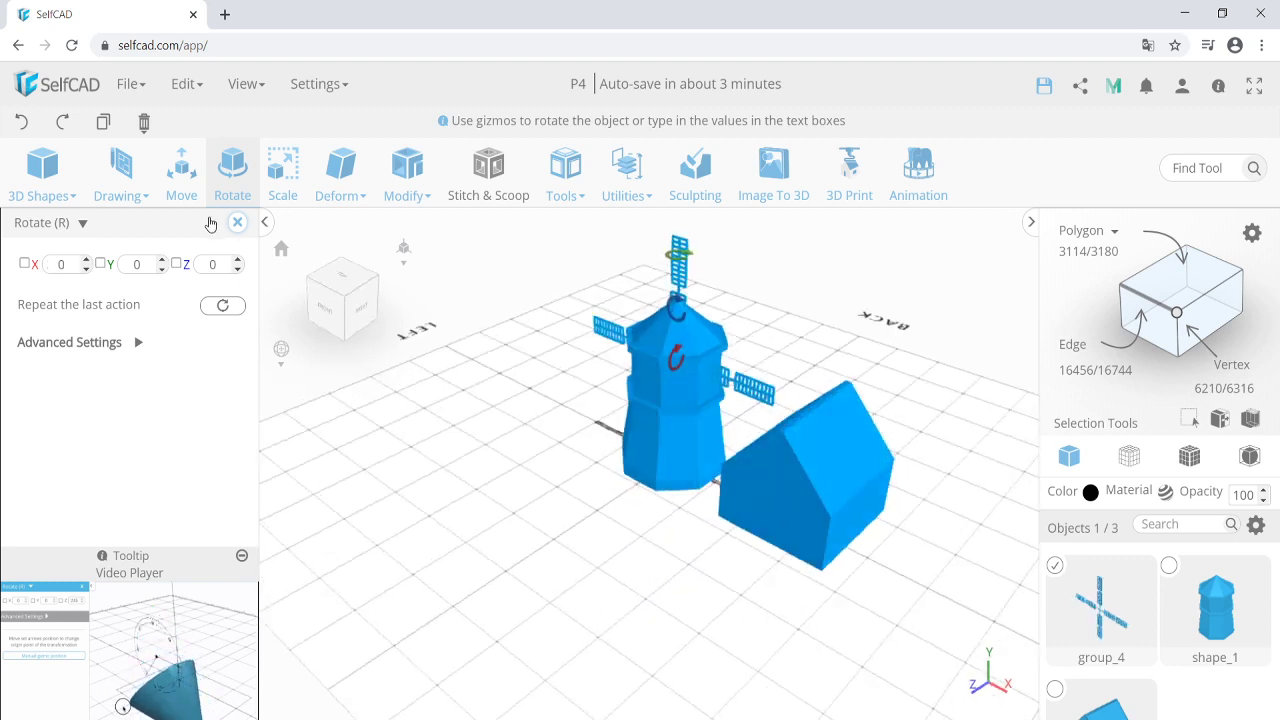
pyautogui.click(181, 170)
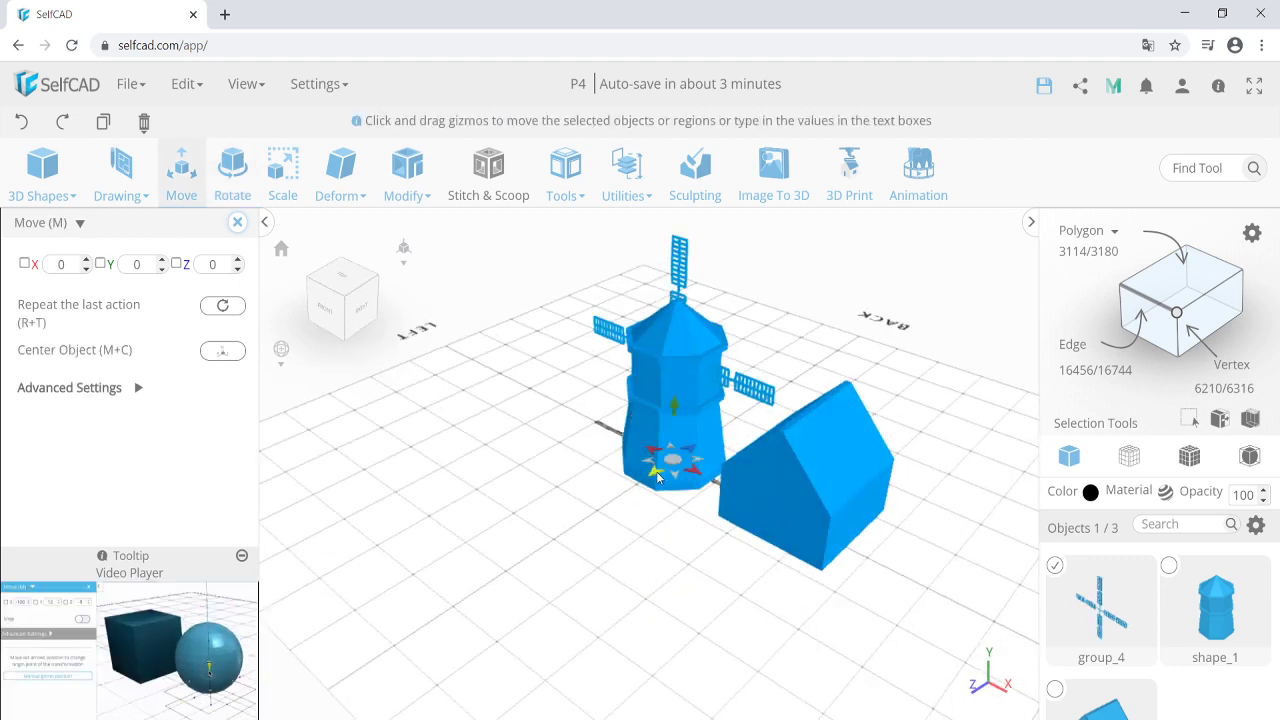
pyautogui.moveTo(630, 478); pyautogui.dragTo(594, 475)
pyautogui.scroll(6, 626, 408)
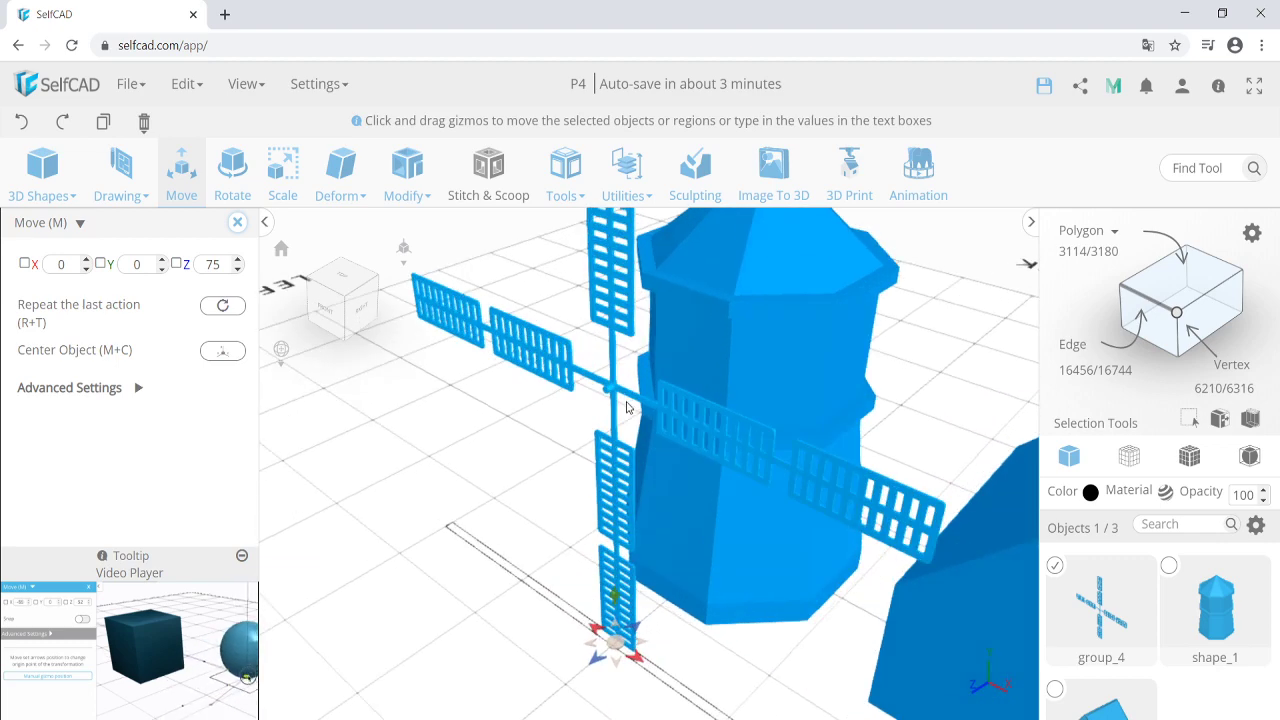
pyautogui.scroll(-2, 619, 399)
pyautogui.click(232, 168)
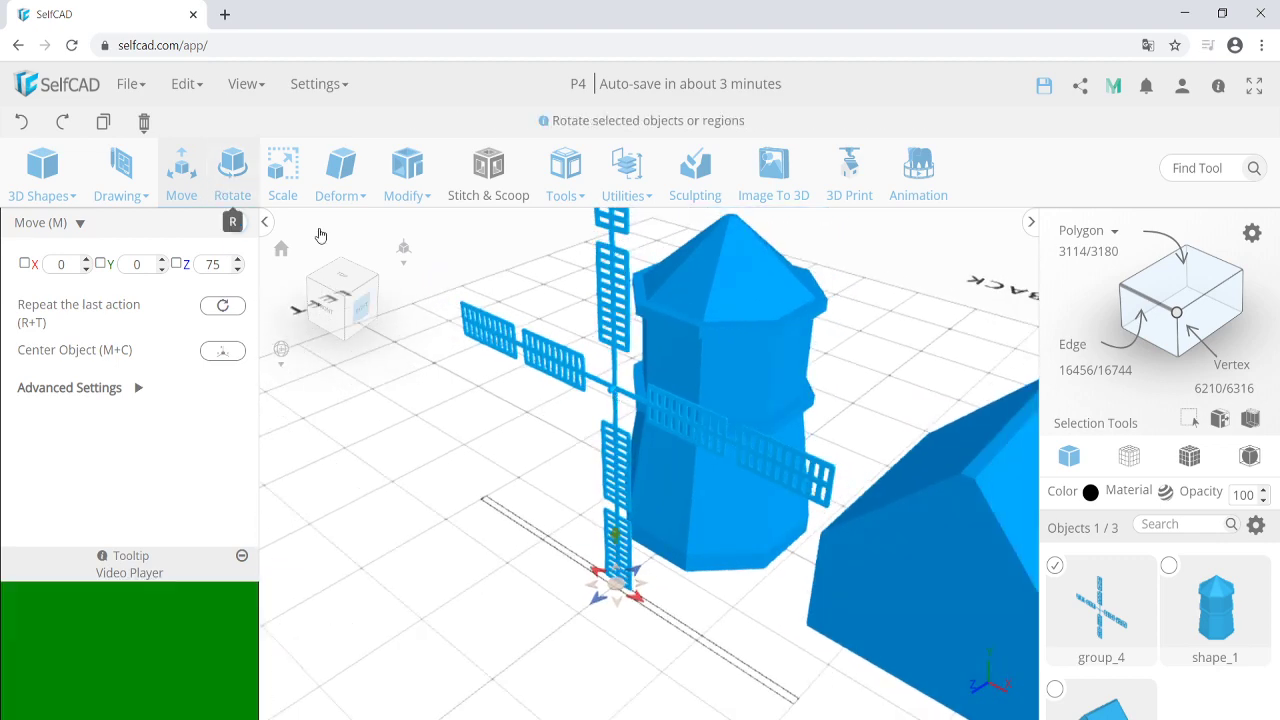
pyautogui.moveTo(612, 390); pyautogui.dragTo(680, 368)
# Move the blade group against the tower's front, up near the roof.
pyautogui.click(181, 168)
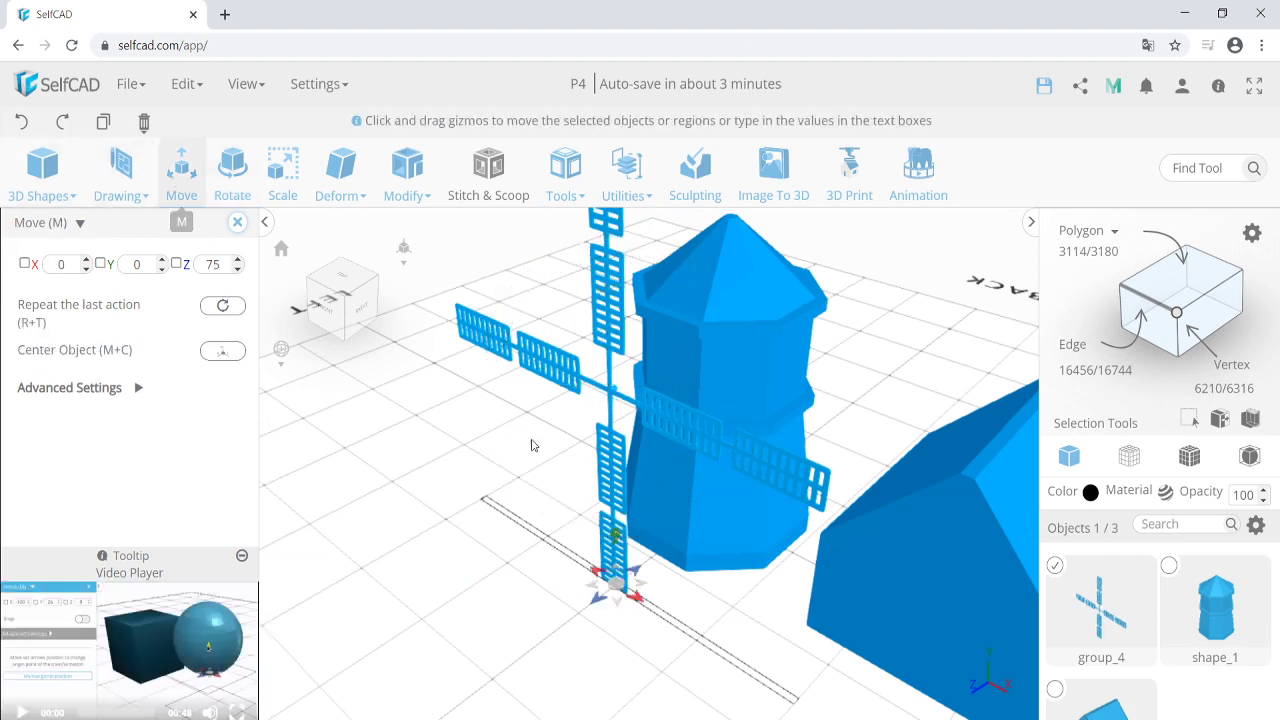
pyautogui.moveTo(529, 443); pyautogui.dragTo(668, 528)
pyautogui.moveTo(658, 540); pyautogui.dragTo(624, 548, button='right')
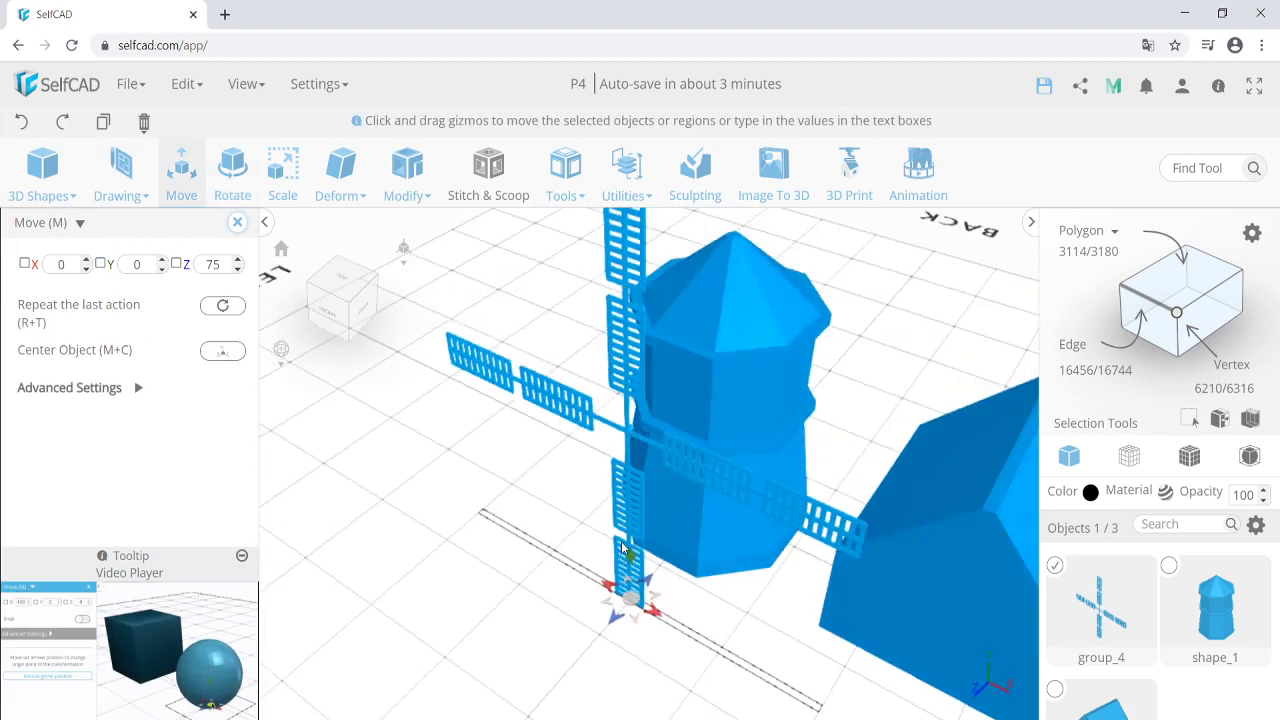
pyautogui.moveTo(628, 563); pyautogui.dragTo(666, 528)
pyautogui.moveTo(666, 528); pyautogui.dragTo(568, 527, button='right')
pyautogui.moveTo(568, 527); pyautogui.dragTo(603, 509)
pyautogui.moveTo(603, 509)
pyautogui.mouseDown(button='right')
pyautogui.moveTo(606, 492)
pyautogui.moveTo(623, 494)
pyautogui.mouseUp(button='right')
pyautogui.moveTo(571, 465); pyautogui.dragTo(572, 478)
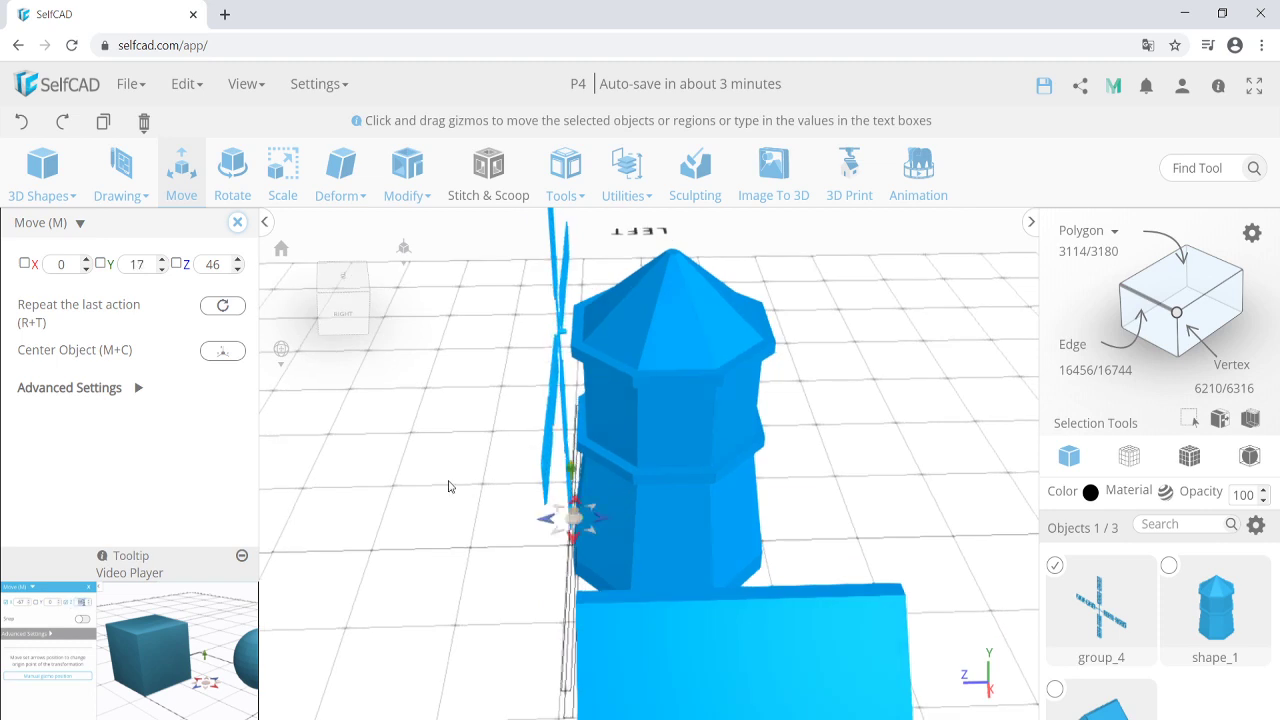
pyautogui.moveTo(447, 482); pyautogui.dragTo(576, 494, button='right')
pyautogui.moveTo(625, 533)
pyautogui.mouseDown()
pyautogui.moveTo(645, 532)
pyautogui.moveTo(630, 532)
pyautogui.mouseUp()
pyautogui.scroll(-3, 501, 535)
pyautogui.moveTo(501, 535); pyautogui.dragTo(425, 515, button='right')
pyautogui.click(238, 222)
# Test tilting the blade group about the X axis and close the Rotate tool.
pyautogui.click(233, 182)
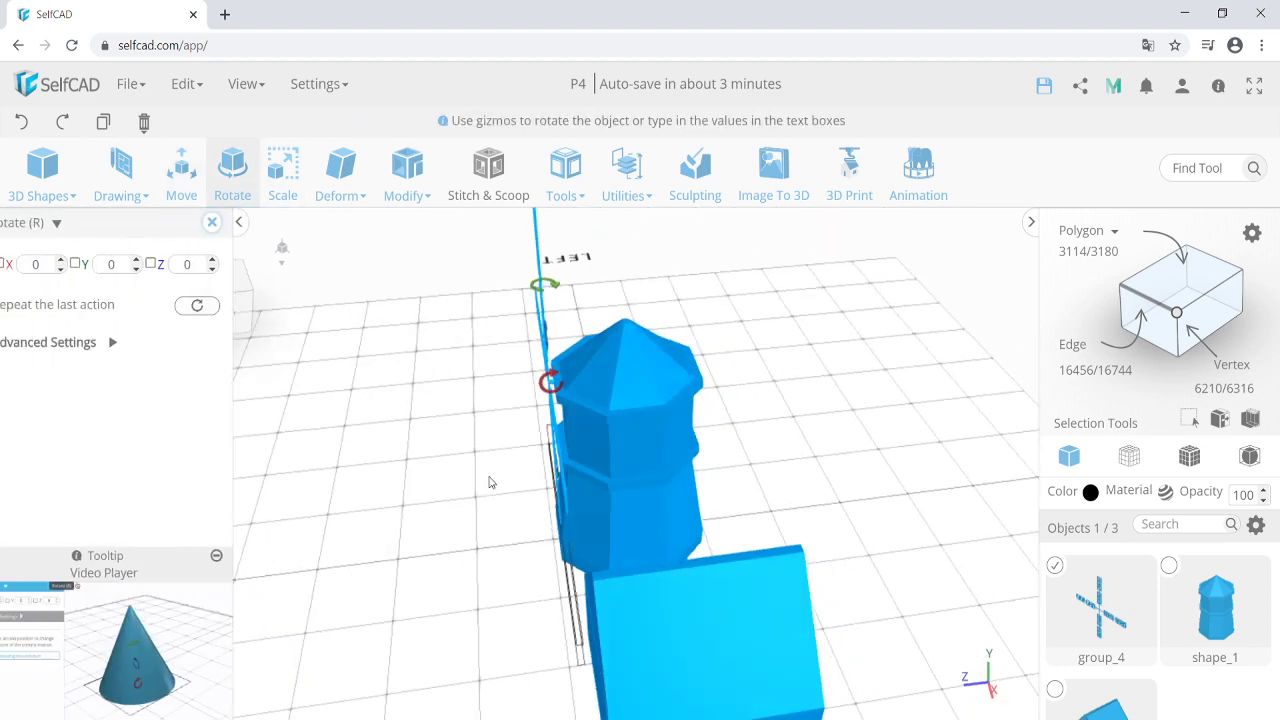
pyautogui.moveTo(548, 383); pyautogui.dragTo(378, 401)
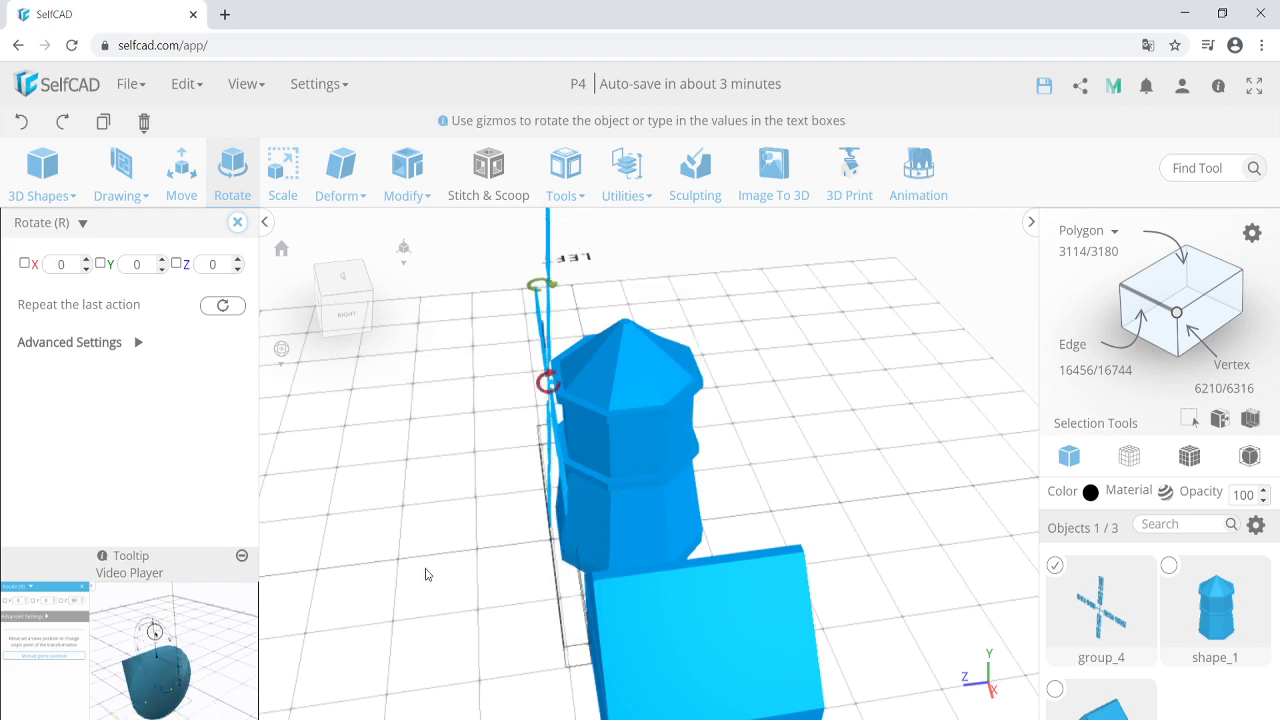
pyautogui.moveTo(426, 574); pyautogui.dragTo(522, 568, button='right')
pyautogui.scroll(-4, 509, 580)
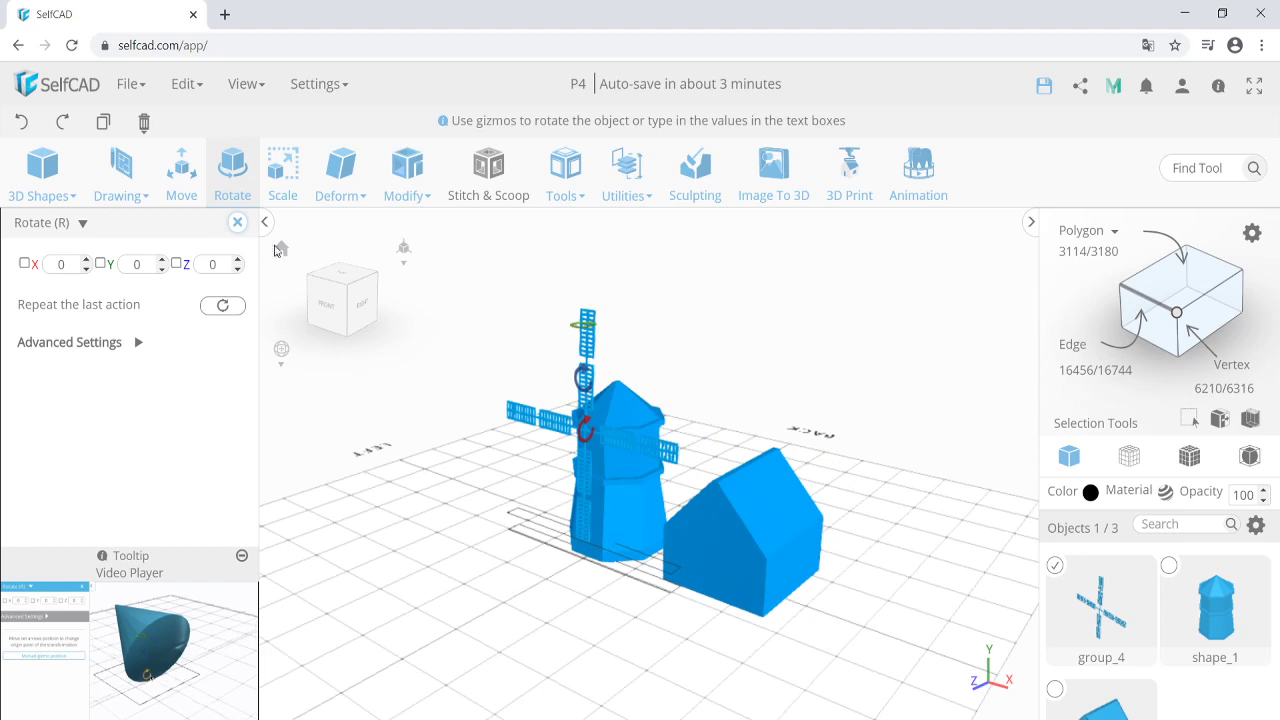
pyautogui.click(237, 222)
pyautogui.moveTo(719, 630); pyautogui.dragTo(629, 609, button='right')
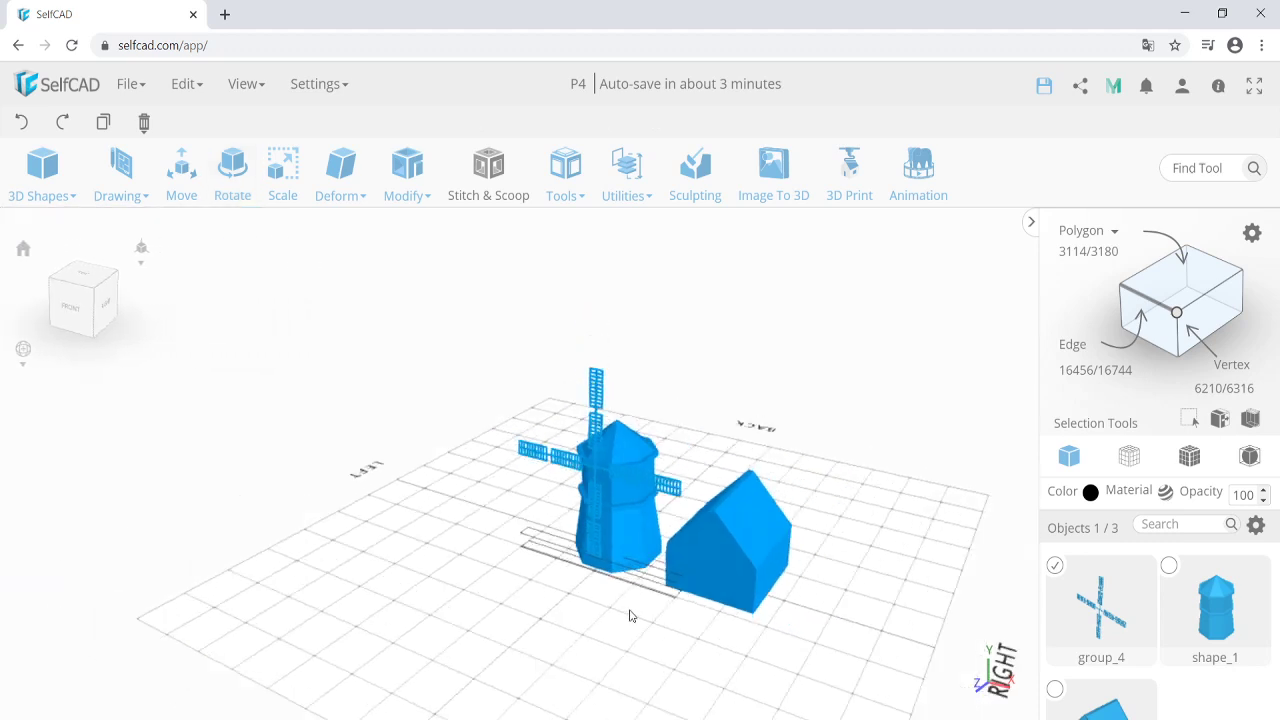
pyautogui.click(699, 569)
pyautogui.scroll(4, 674, 590)
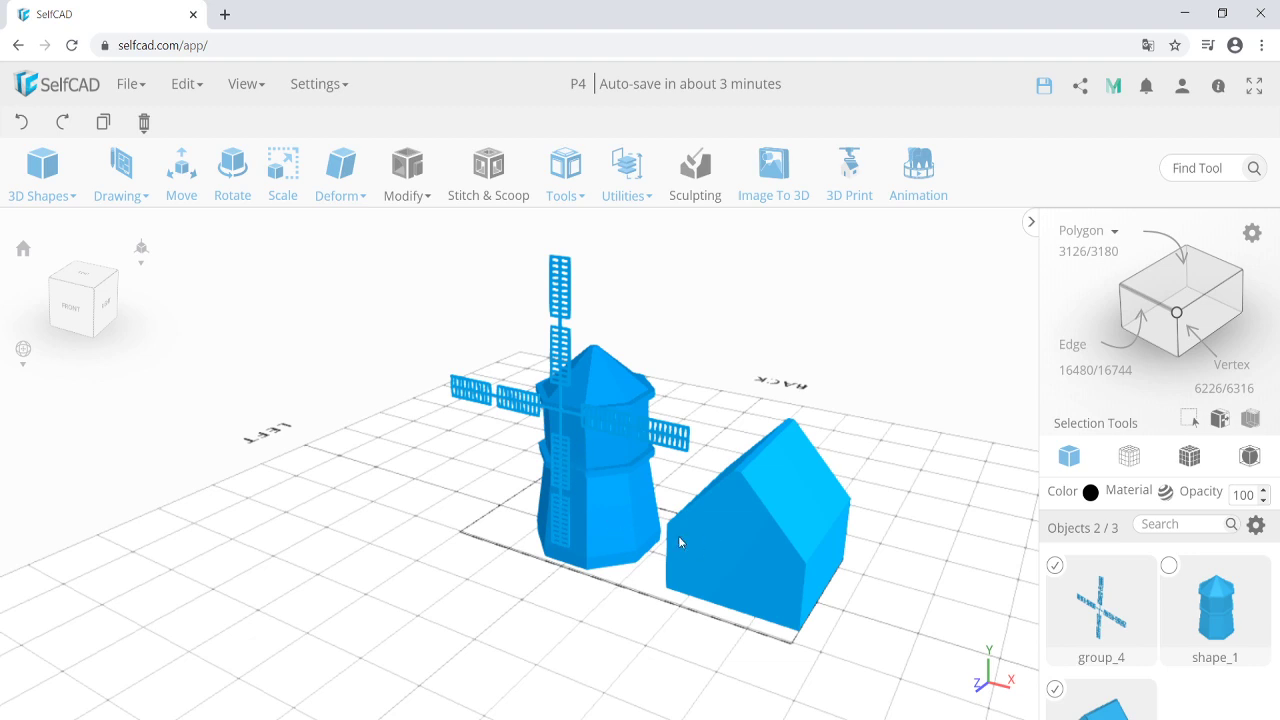
pyautogui.scroll(-3, 634, 592)
pyautogui.scroll(3, 666, 590)
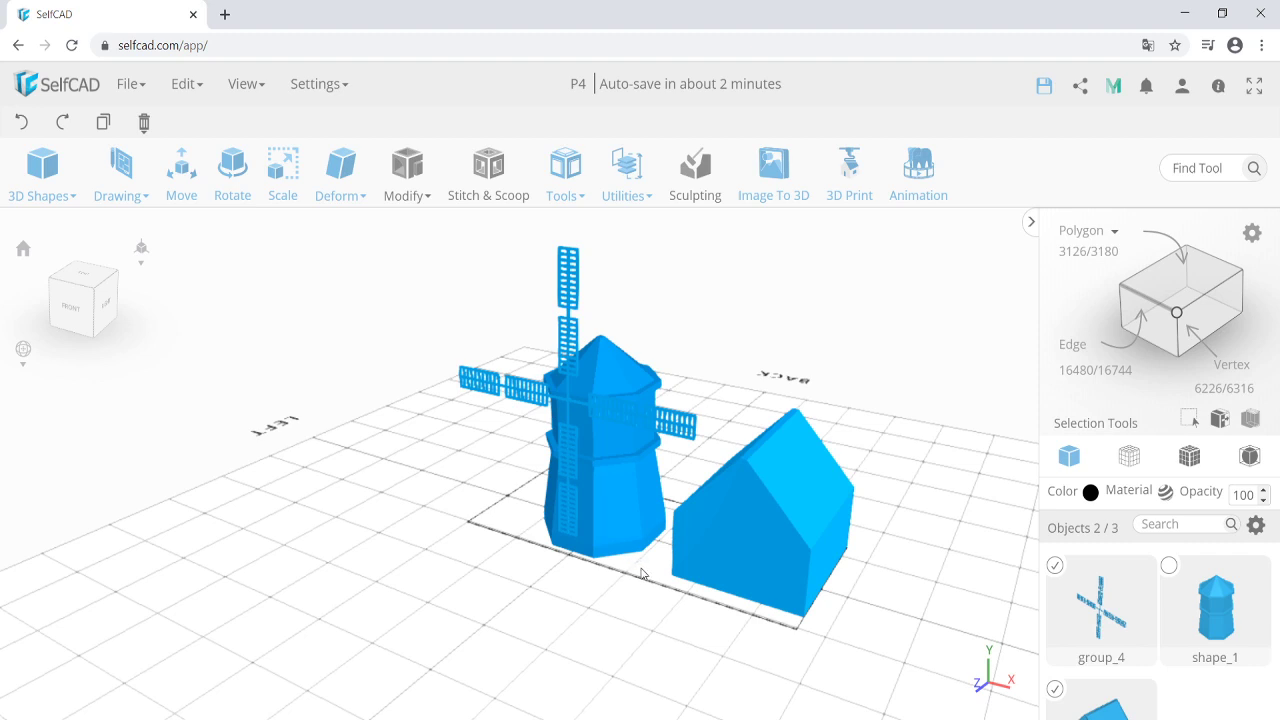
pyautogui.moveTo(607, 599); pyautogui.dragTo(622, 513)
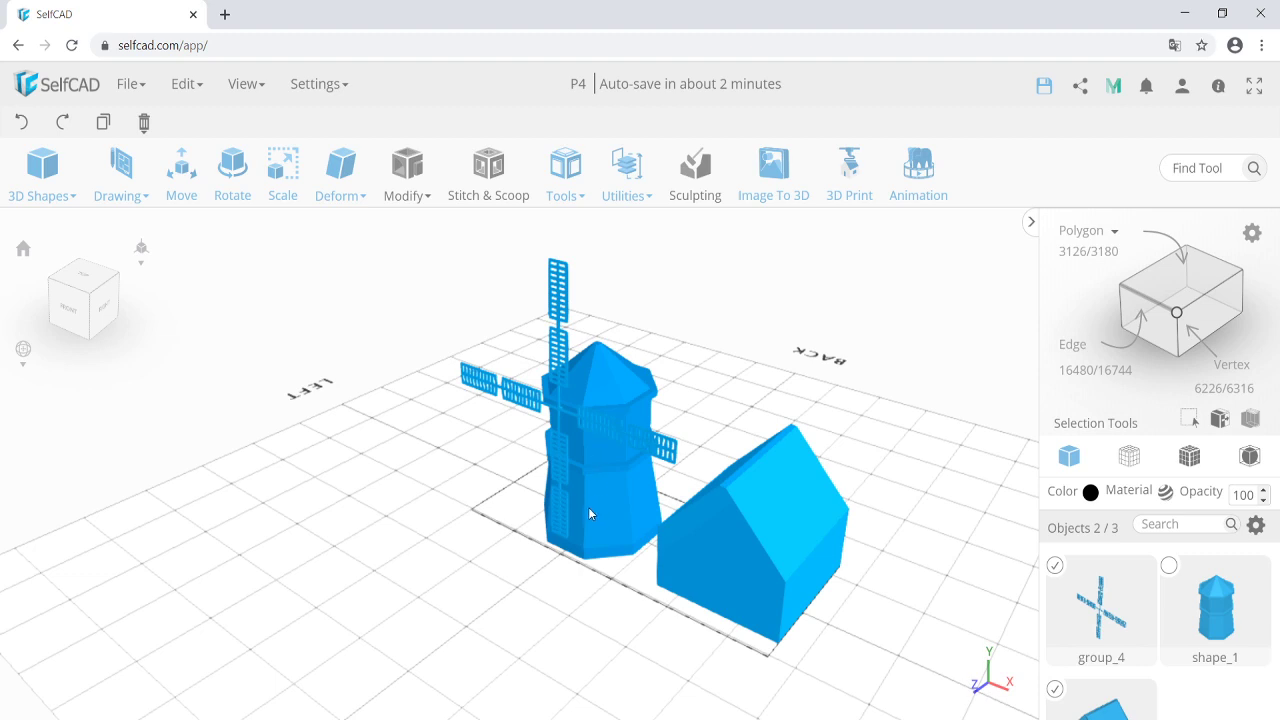
pyautogui.scroll(-3, 587, 520)
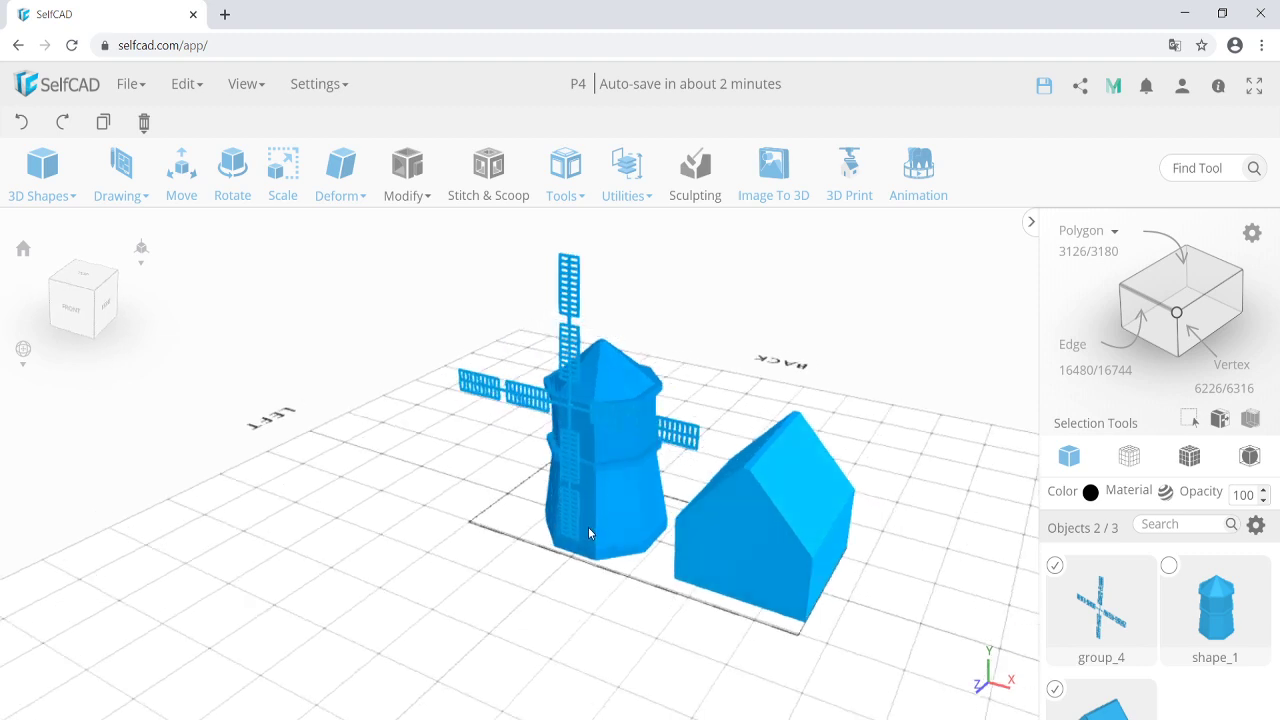
pyautogui.moveTo(576, 582)
pyautogui.mouseDown()
pyautogui.moveTo(535, 582)
pyautogui.moveTo(569, 584)
pyautogui.mouseUp()
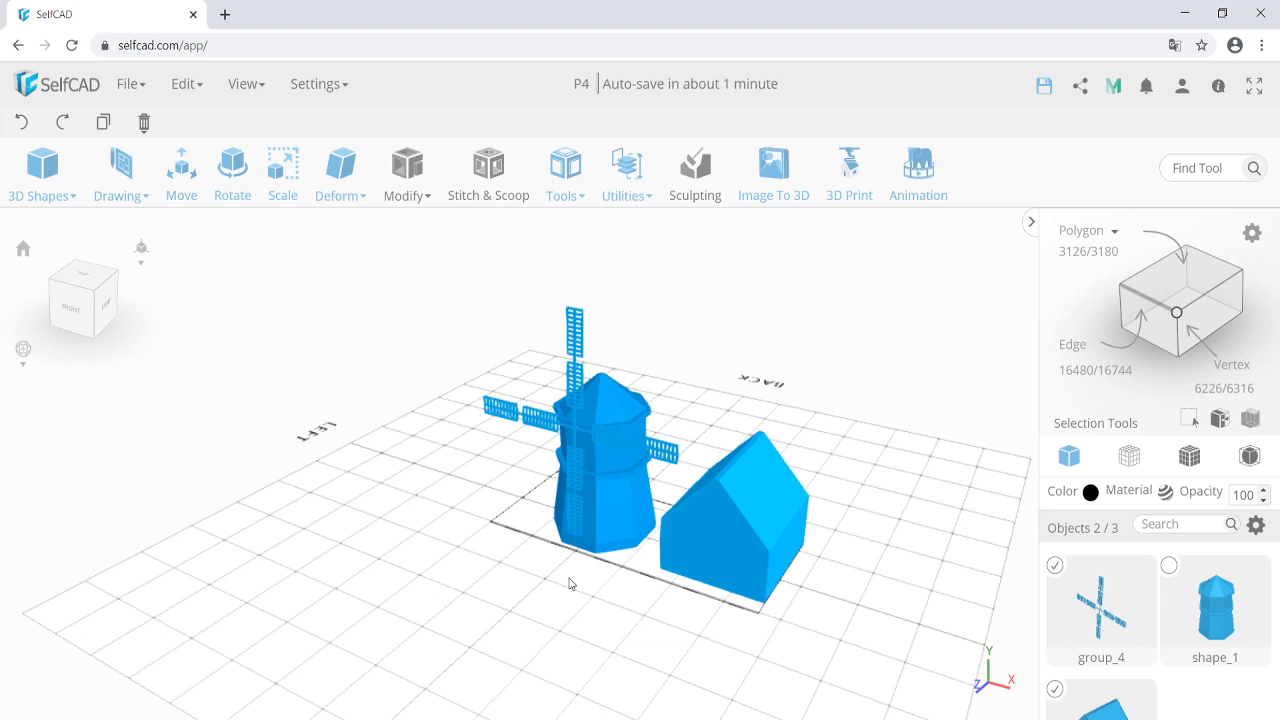
pyautogui.scroll(-3, 565, 588)
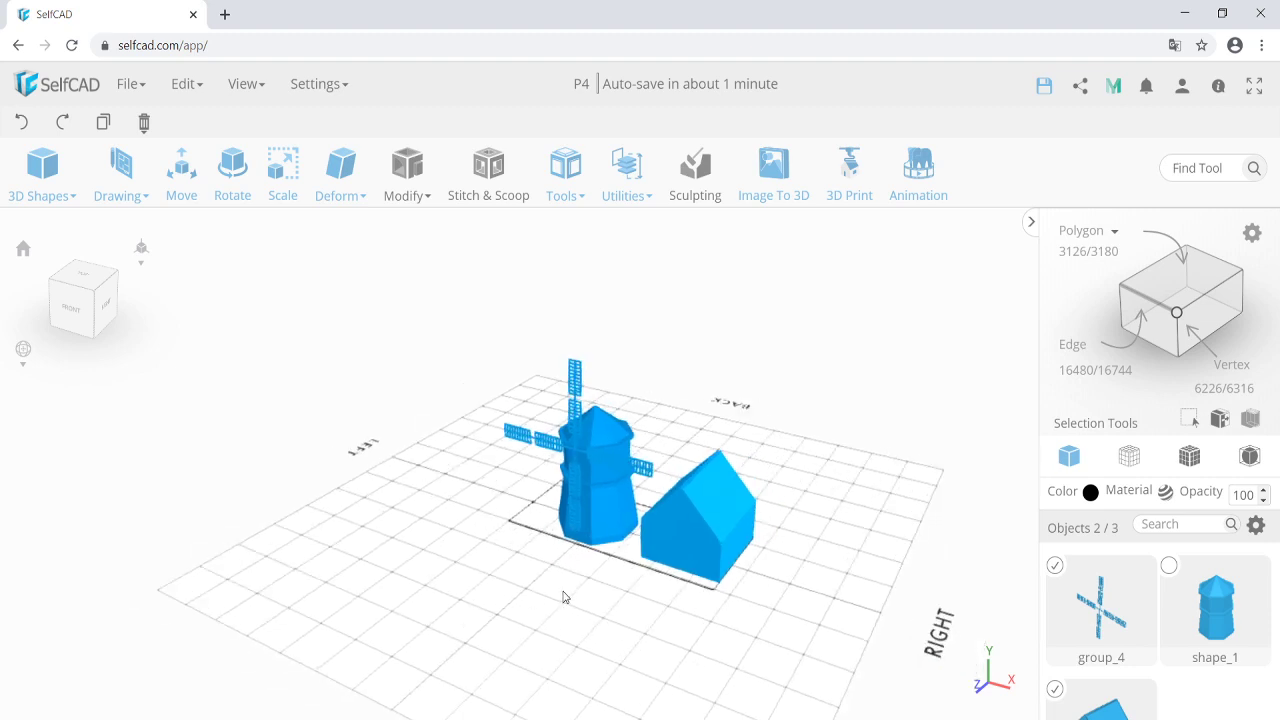
pyautogui.scroll(2, 592, 562)
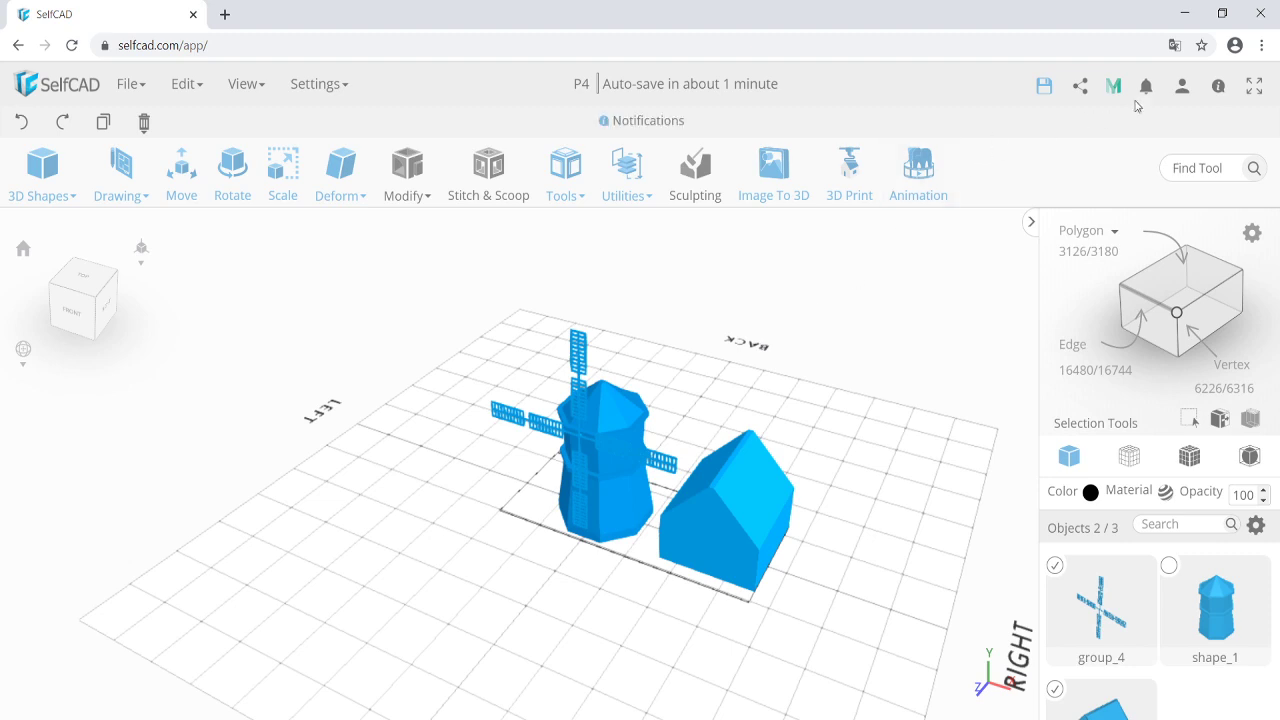
pyautogui.moveTo(676, 468); pyautogui.dragTo(657, 451, button='right')
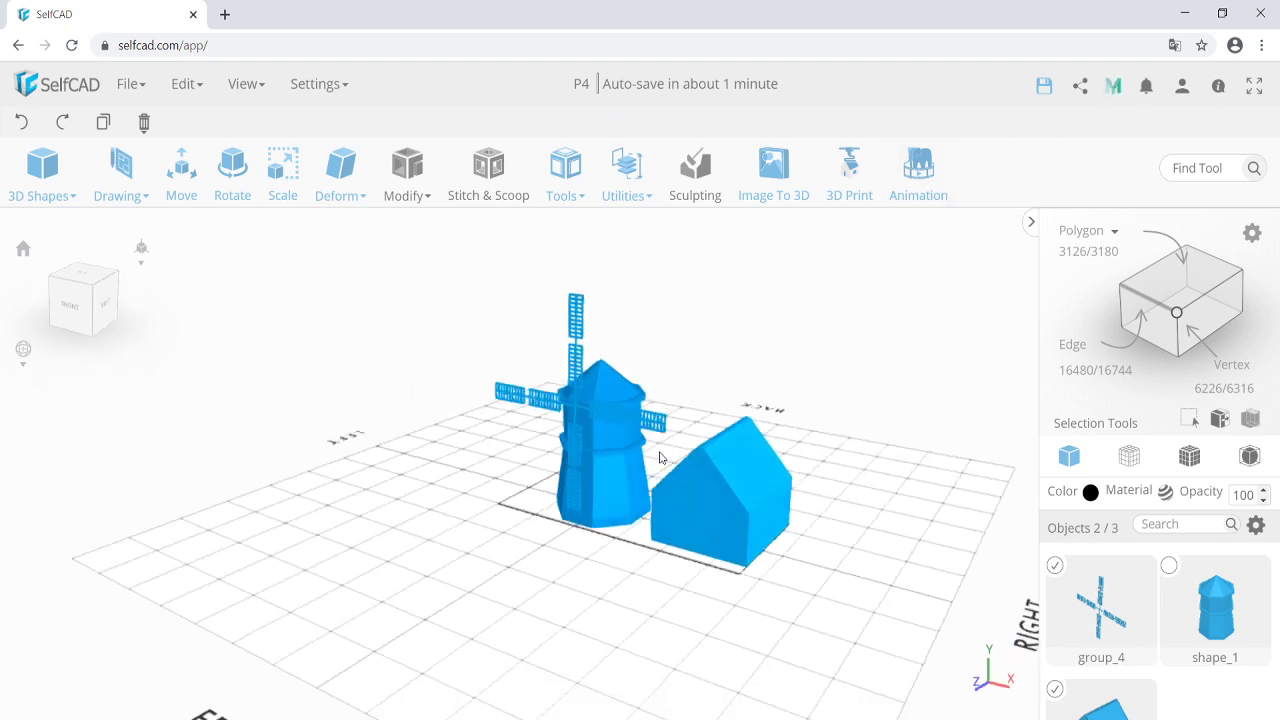
pyautogui.click(693, 538)
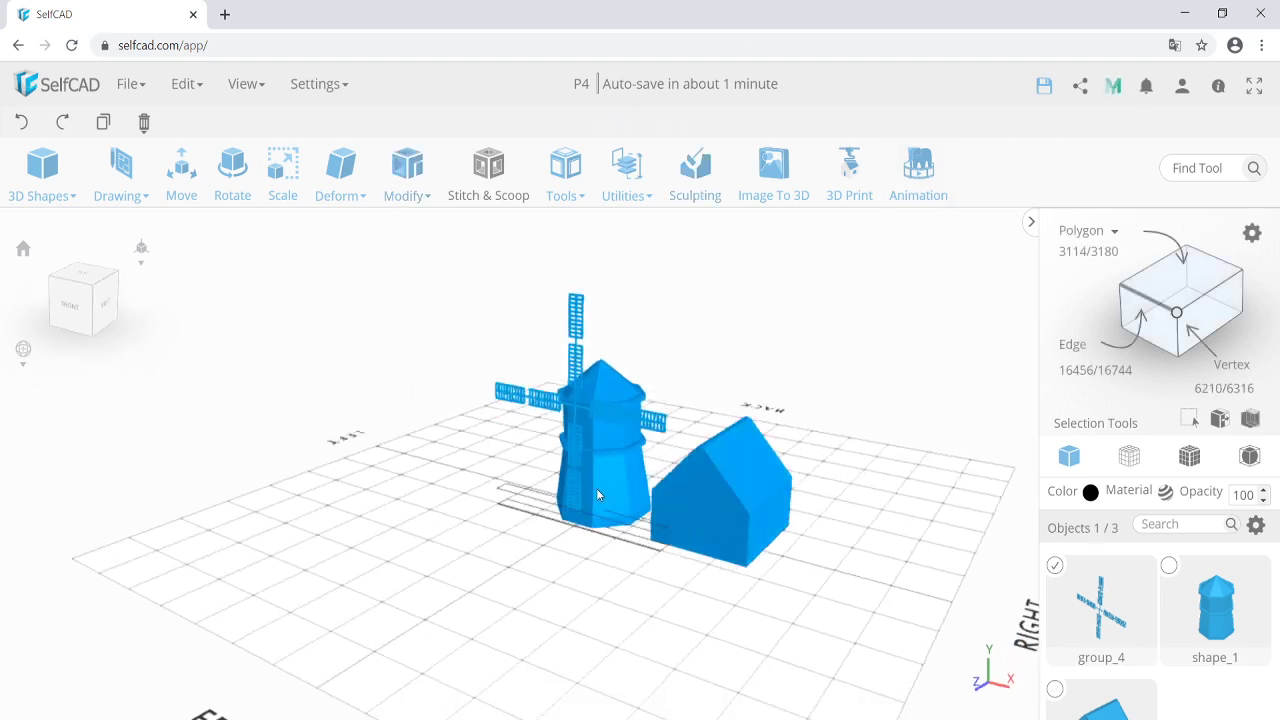
pyautogui.click(596, 488)
pyautogui.click(720, 502)
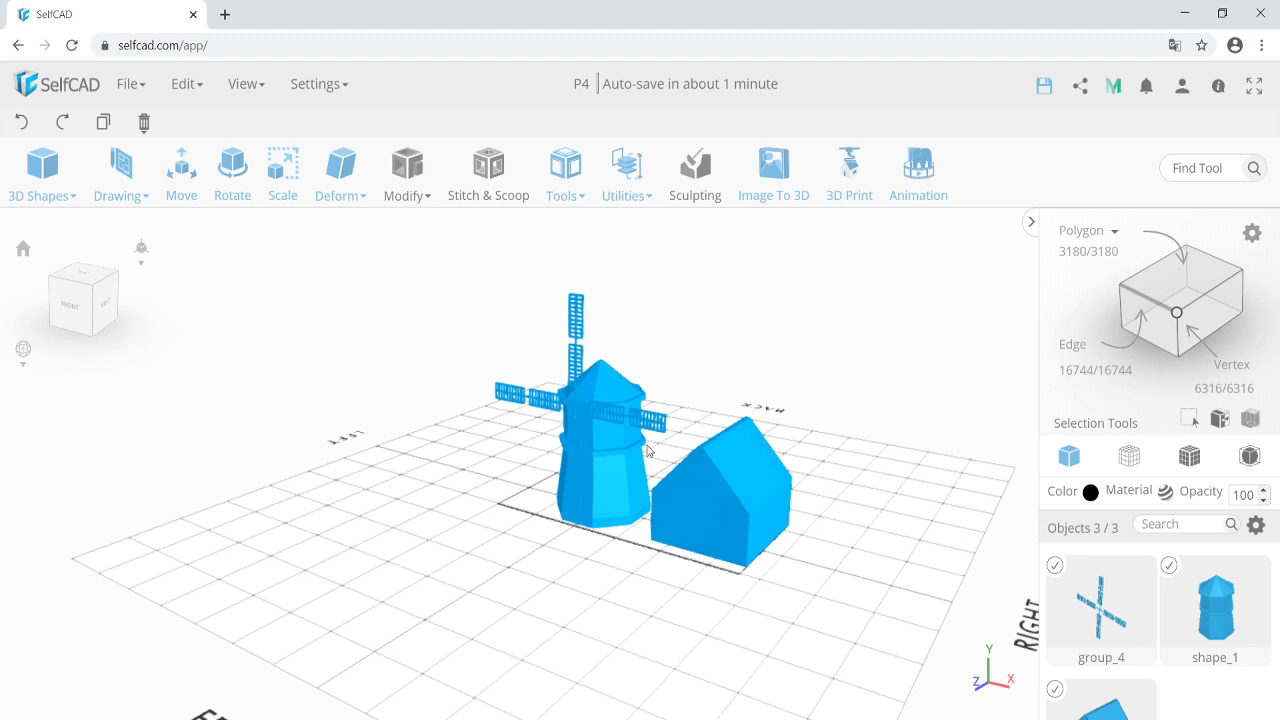
pyautogui.click(623, 568)
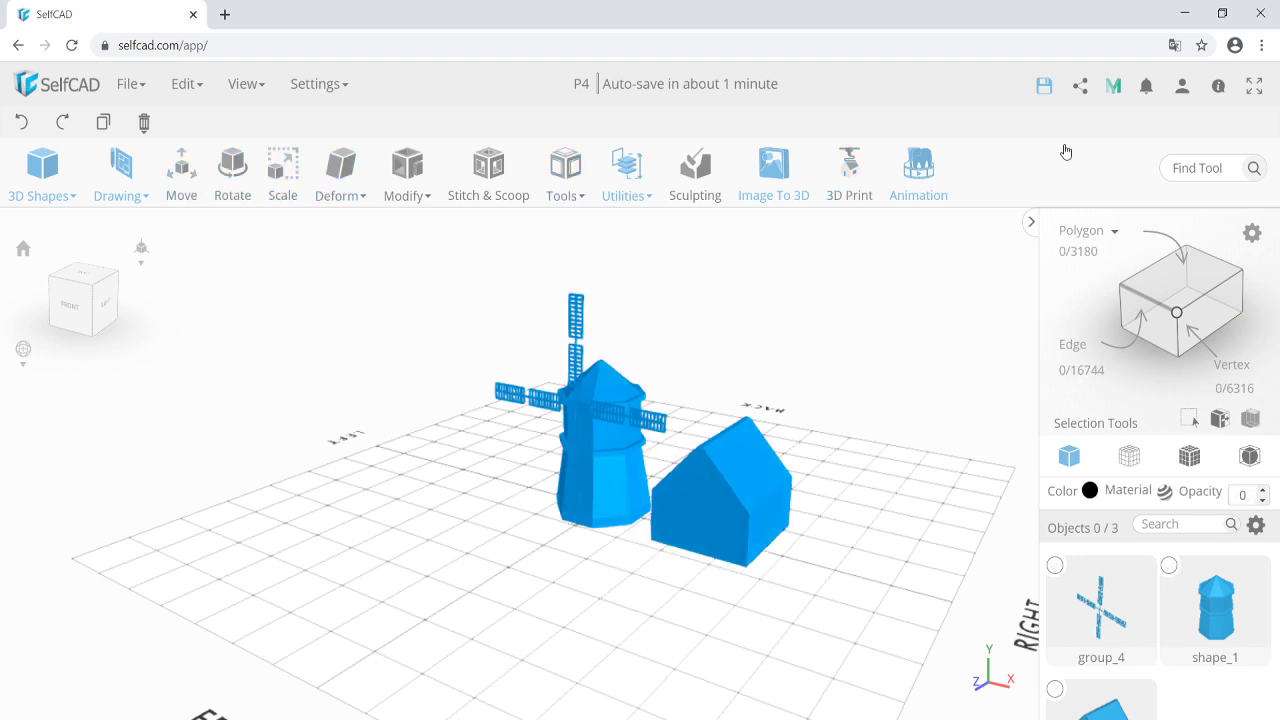
# Search the MyMiniFactory library for "selfcad" models.
pyautogui.click(1115, 91)
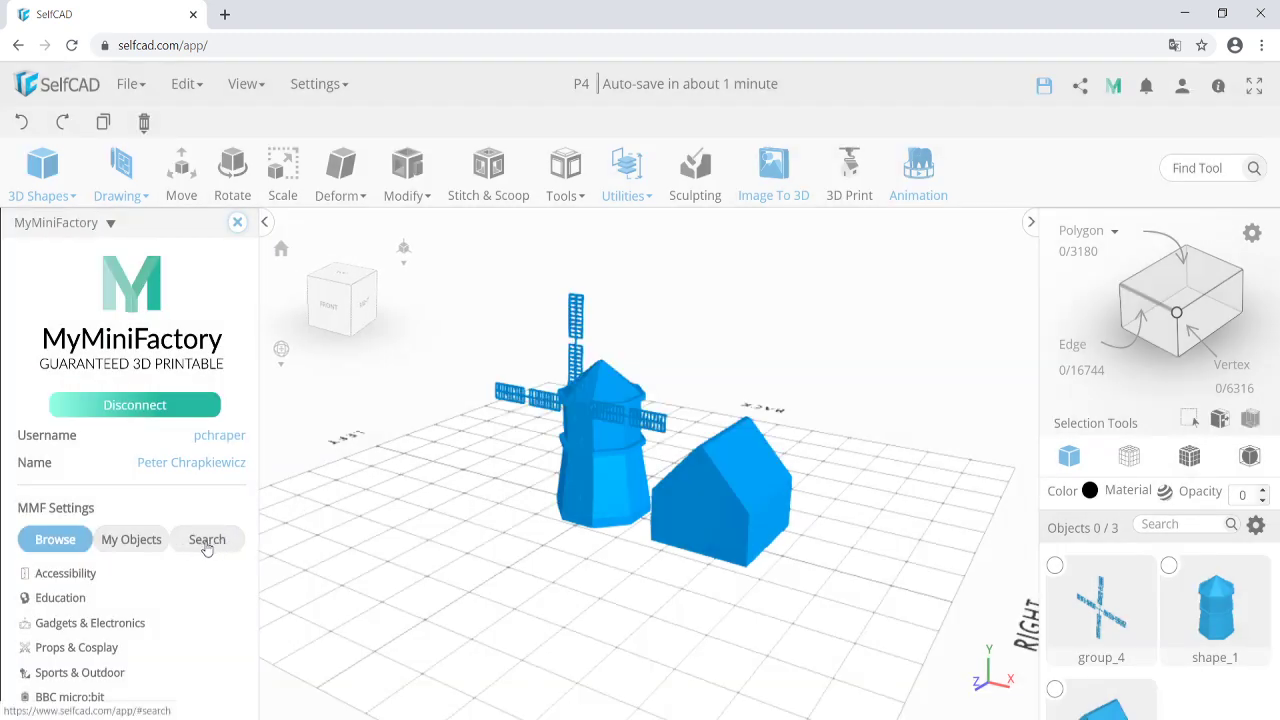
pyautogui.click(207, 540)
pyautogui.write('selfcad')
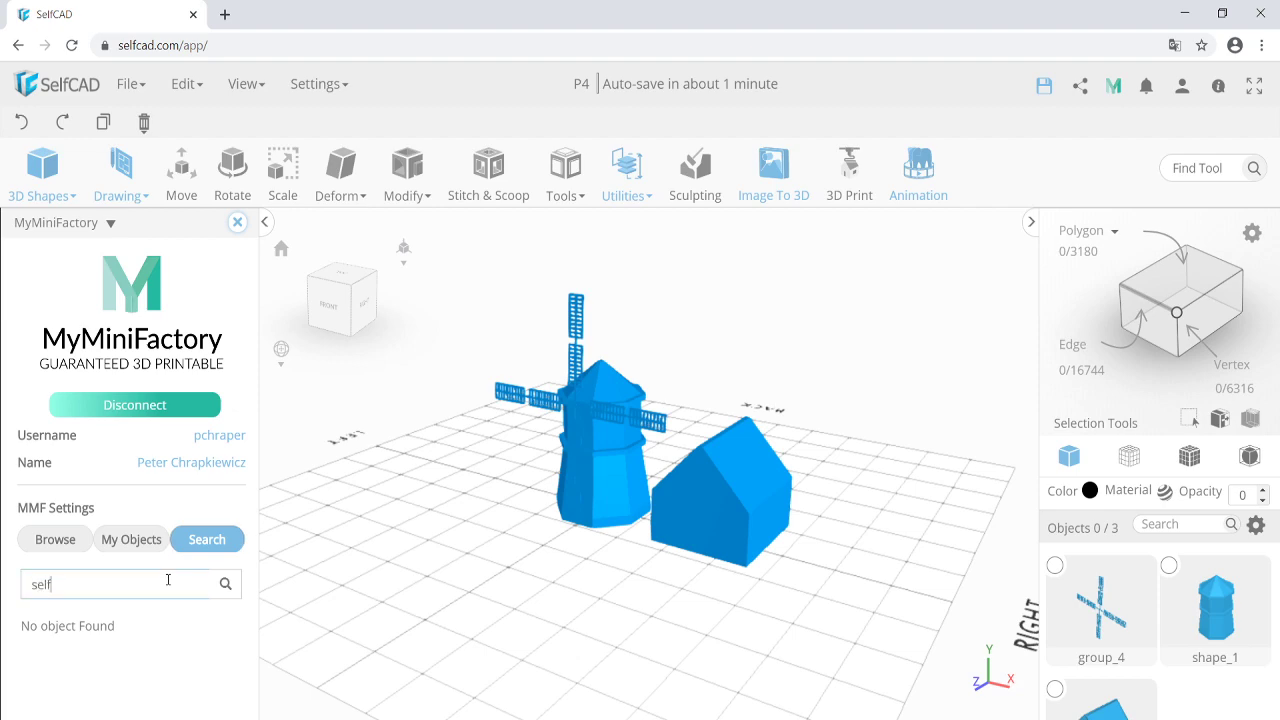
pyautogui.press('Return')
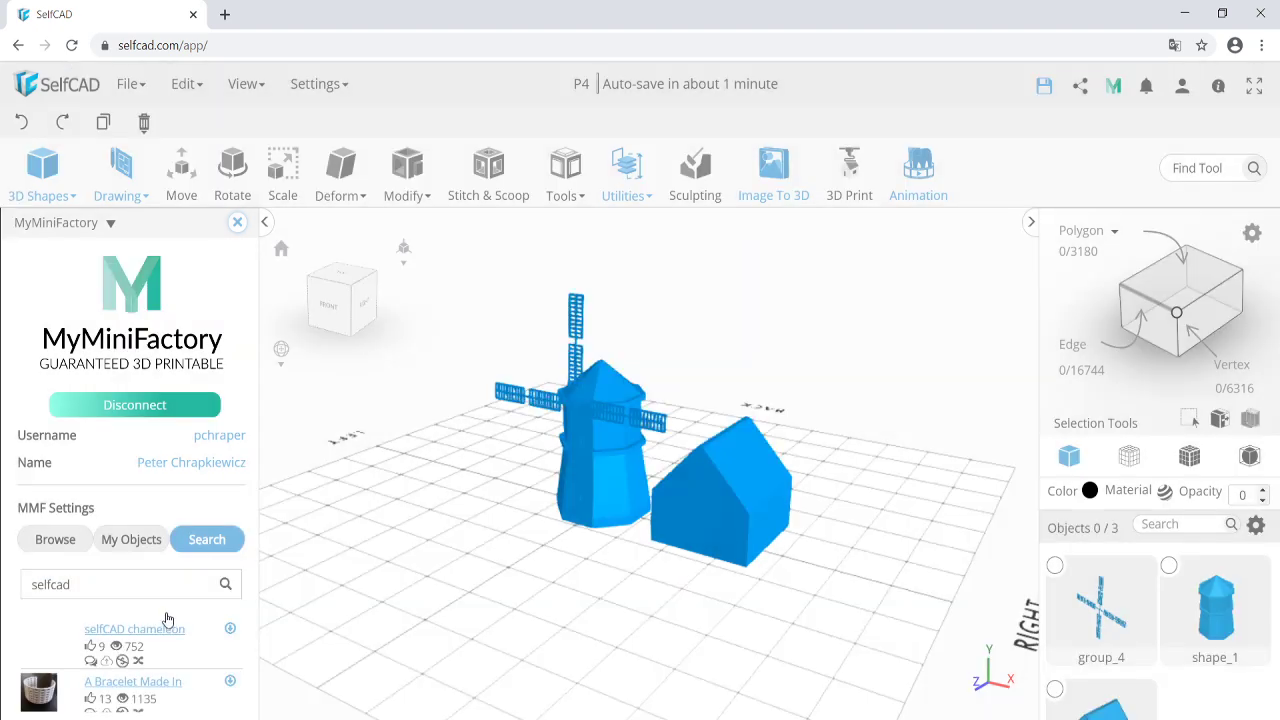
pyautogui.scroll(-3, 120, 623)
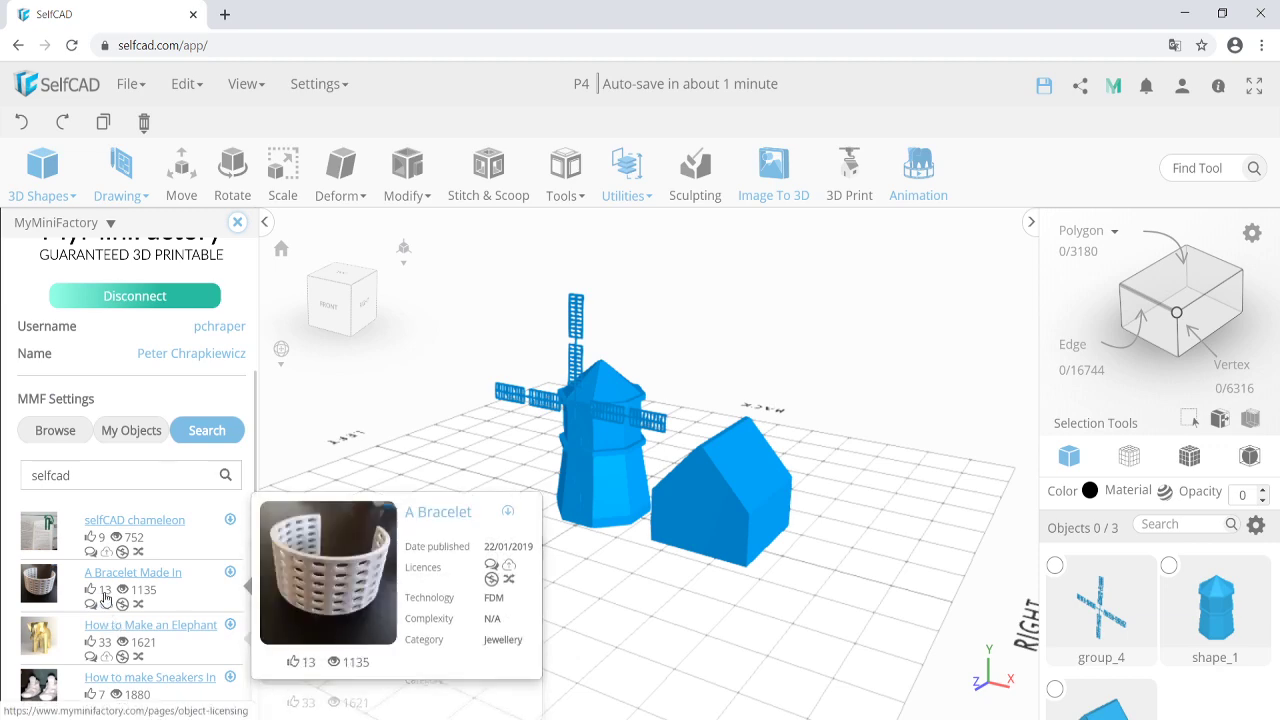
# Refine the search to "selfcad tree" and browse the tree results.
pyautogui.click(116, 367)
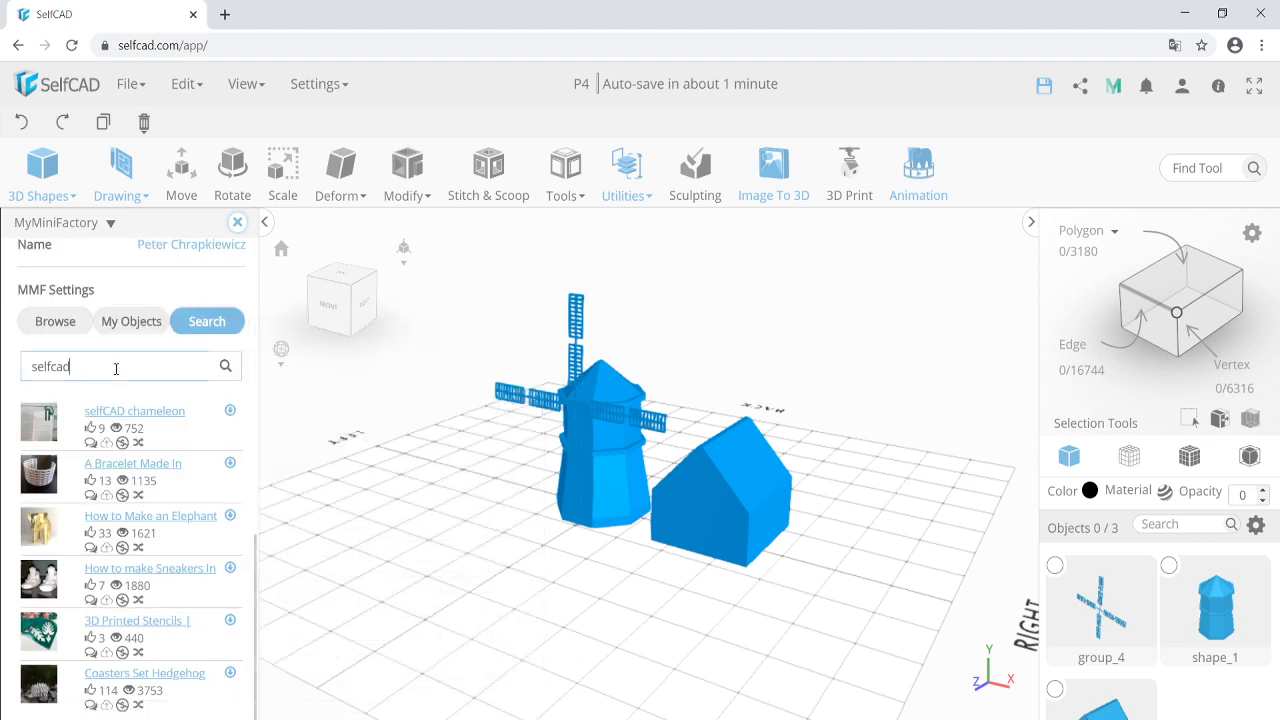
pyautogui.write('tree')
pyautogui.press('Return')
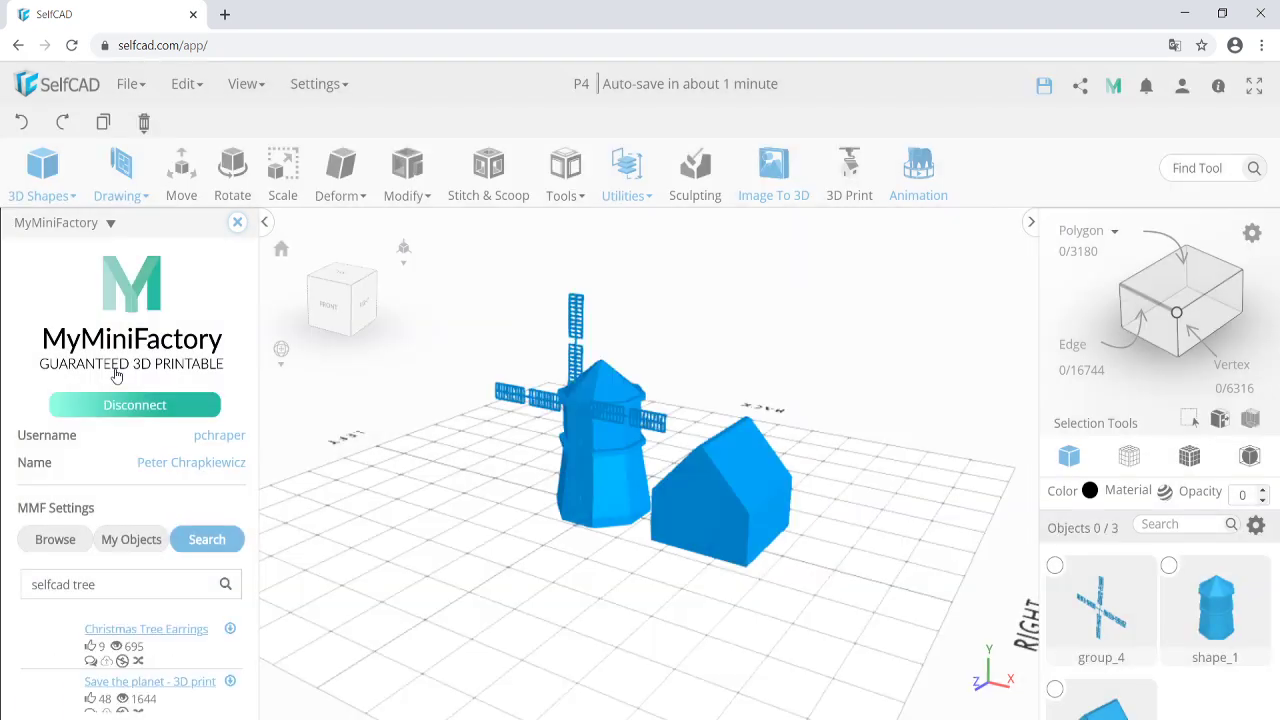
pyautogui.scroll(-2, 141, 611)
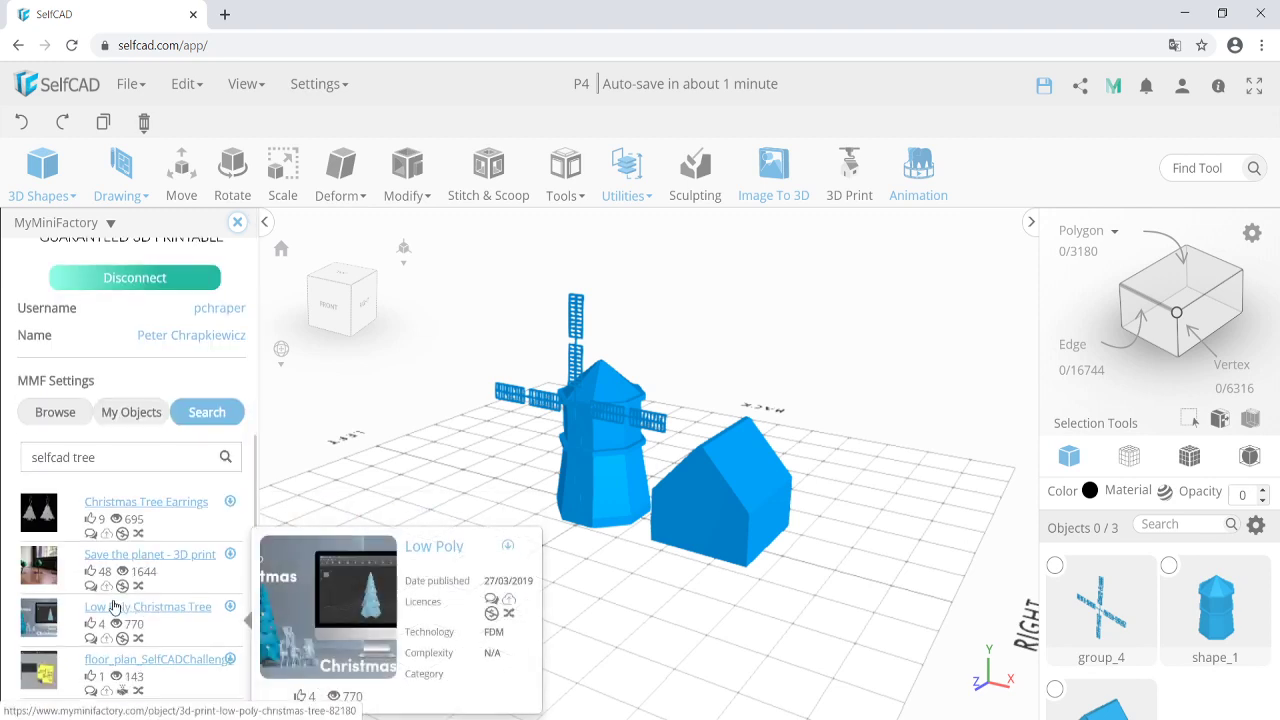
pyautogui.moveTo(41, 569)
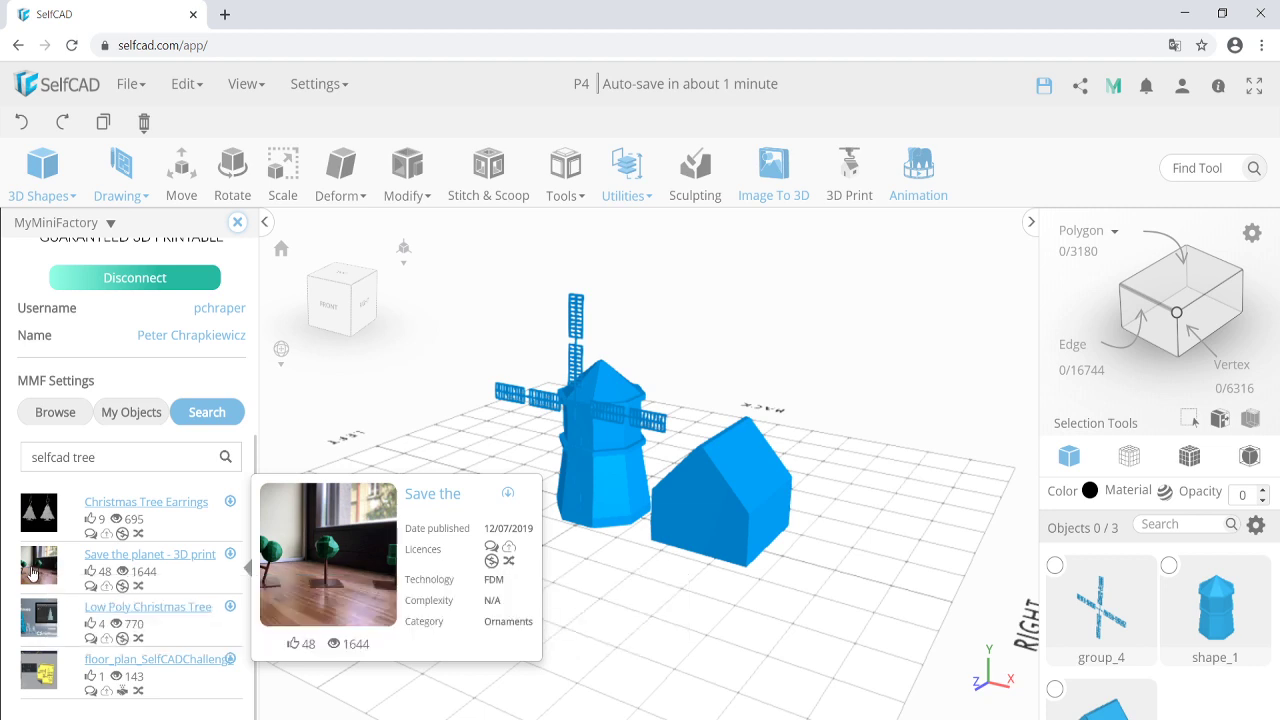
pyautogui.moveTo(474, 506); pyautogui.dragTo(484, 524, button='right')
# Import the lowPolyTree file into the scene via File > Import.
pyautogui.click(130, 84)
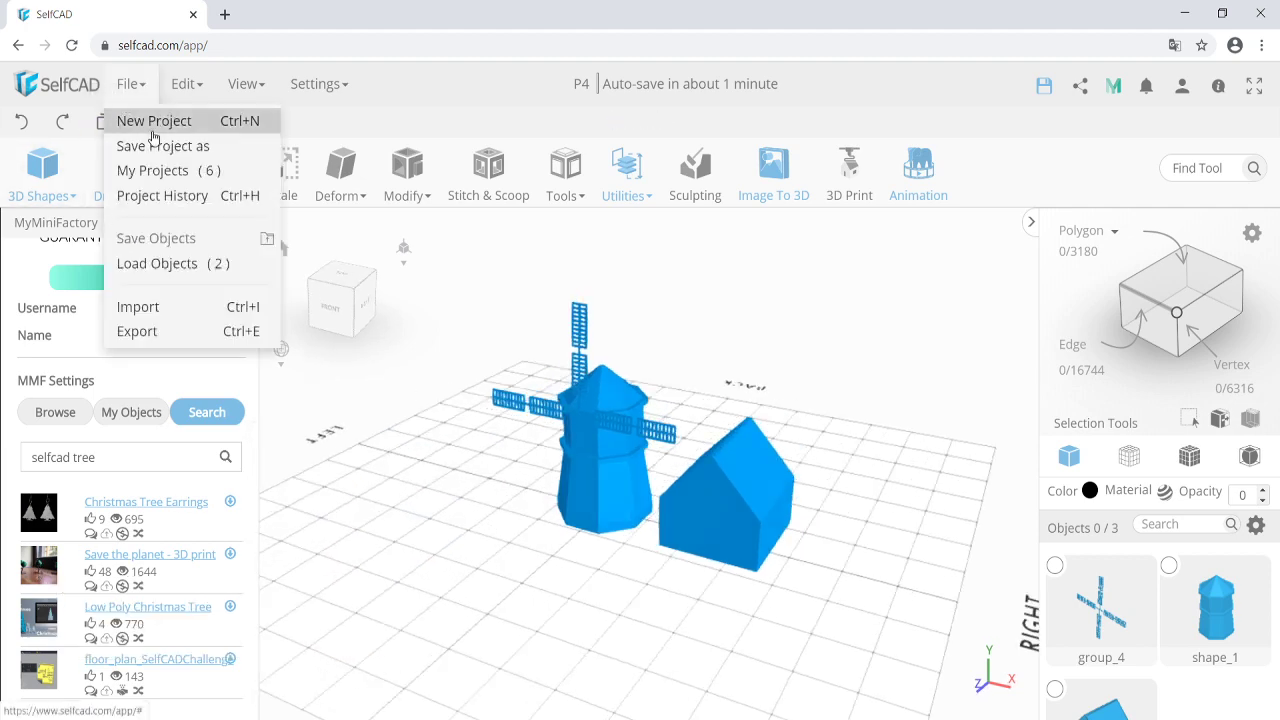
pyautogui.click(208, 307)
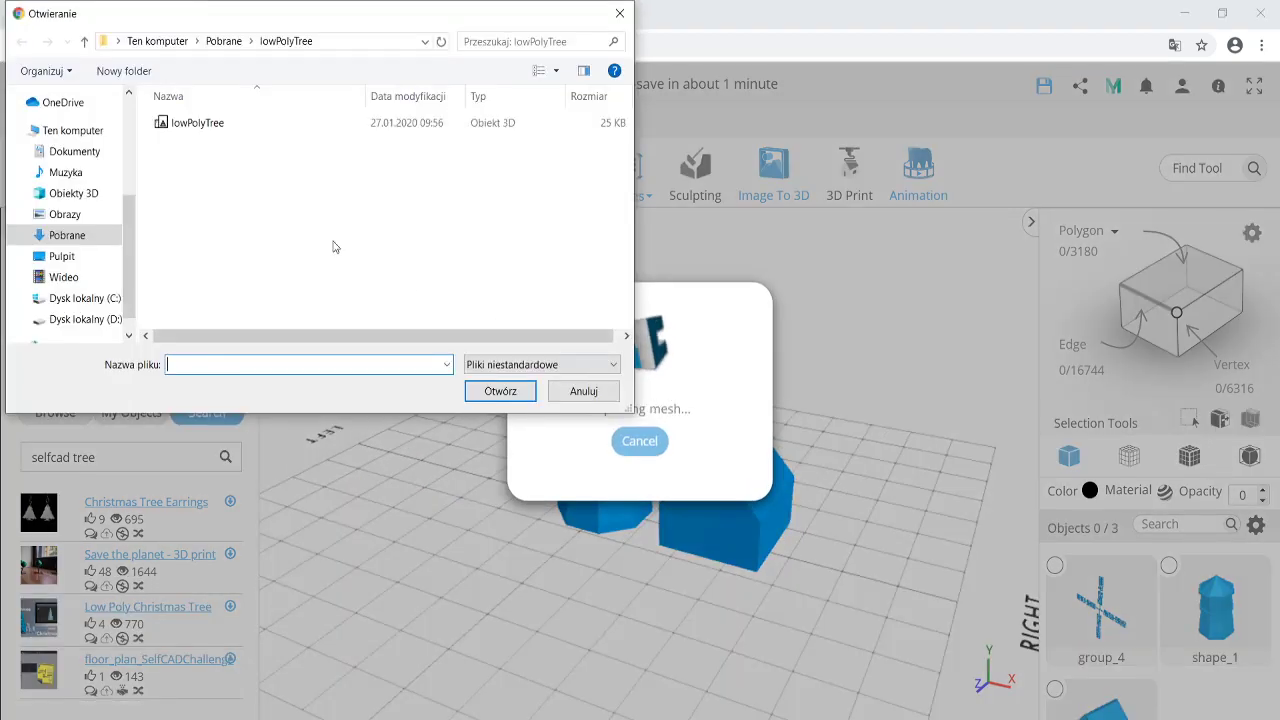
pyautogui.doubleClick(209, 123)
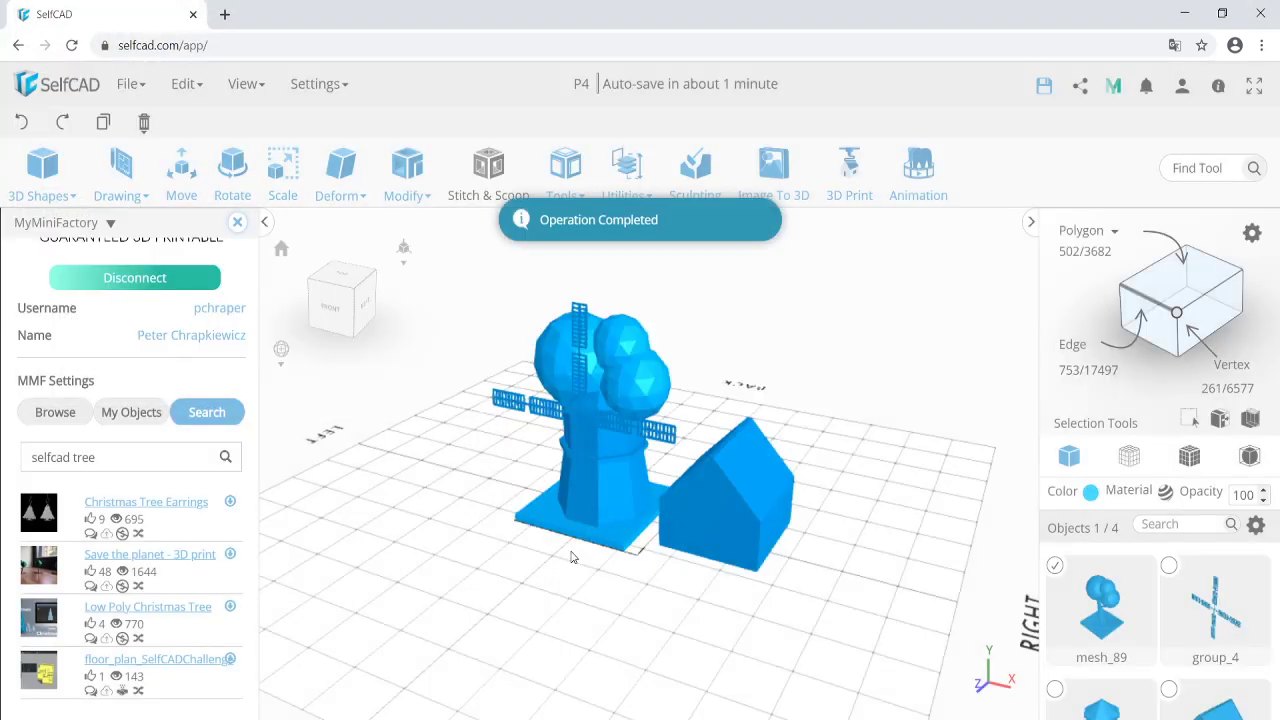
pyautogui.click(238, 222)
pyautogui.click(181, 175)
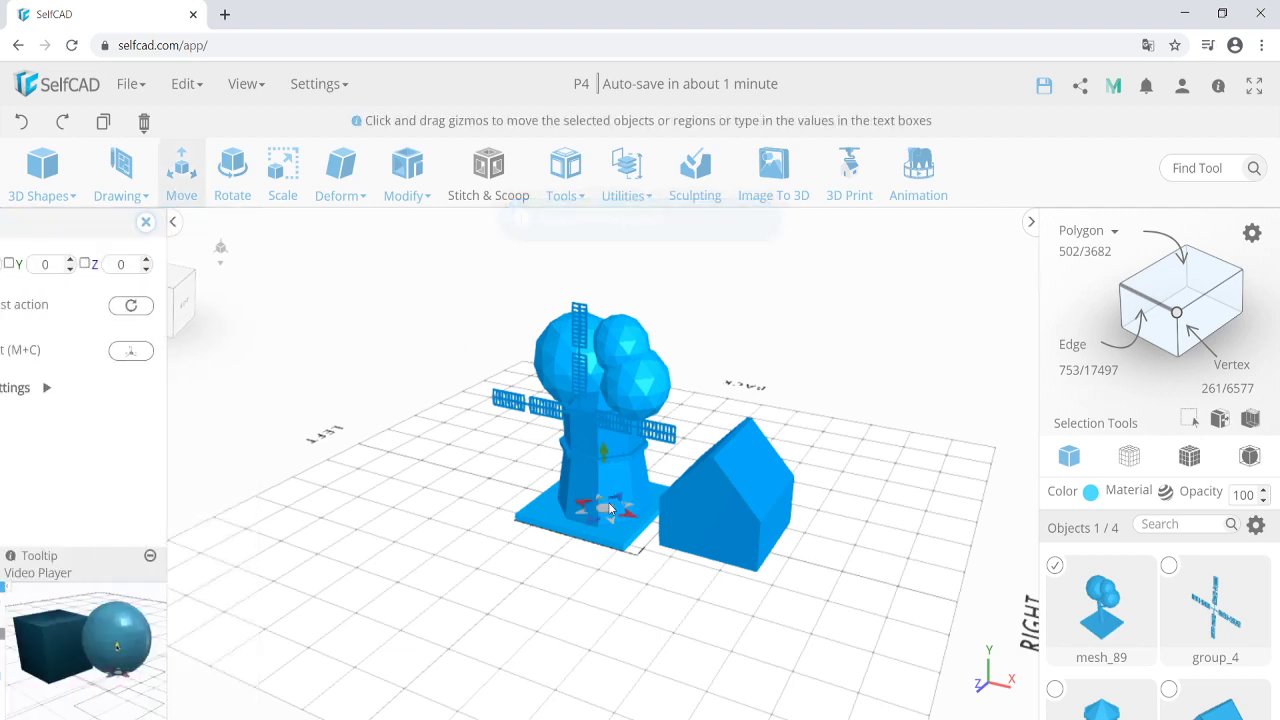
# Move the tree to X 98, Z 178, in front of the house and clear of the windmill.
pyautogui.moveTo(603, 512); pyautogui.dragTo(602, 638)
pyautogui.moveTo(474, 606); pyautogui.dragTo(741, 593, button='right')
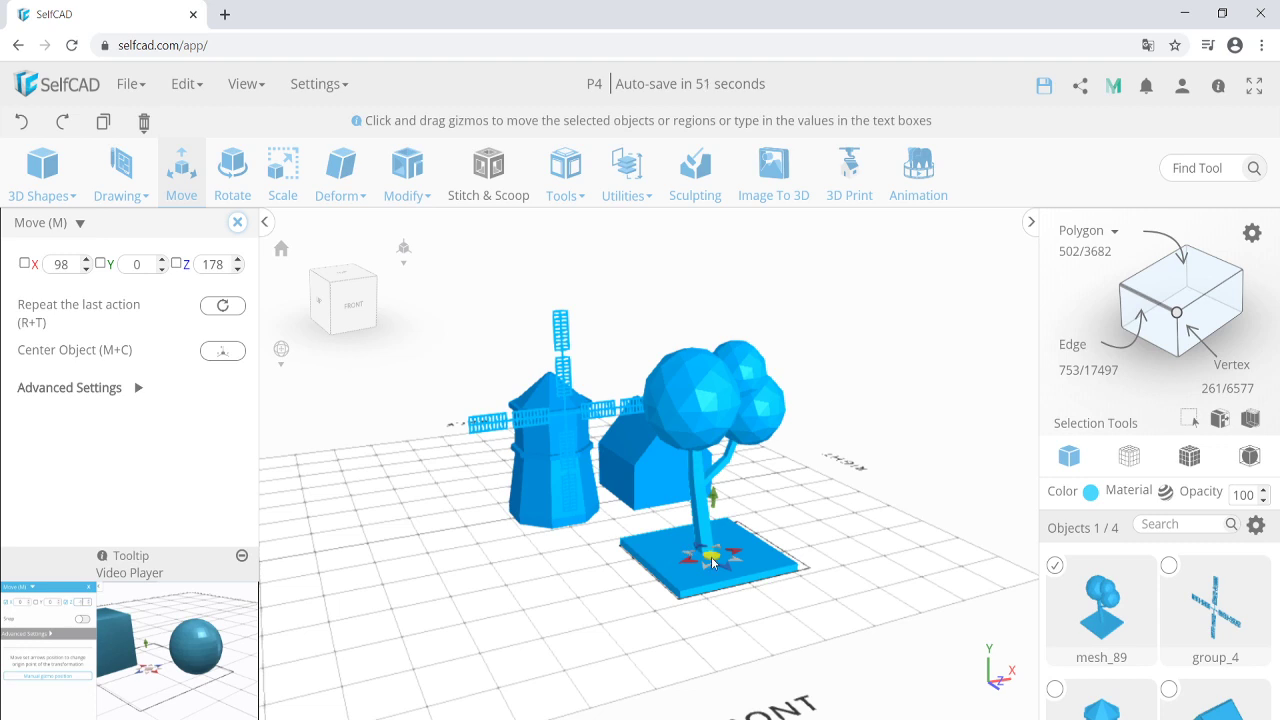
pyautogui.moveTo(641, 567); pyautogui.dragTo(618, 548, button='right')
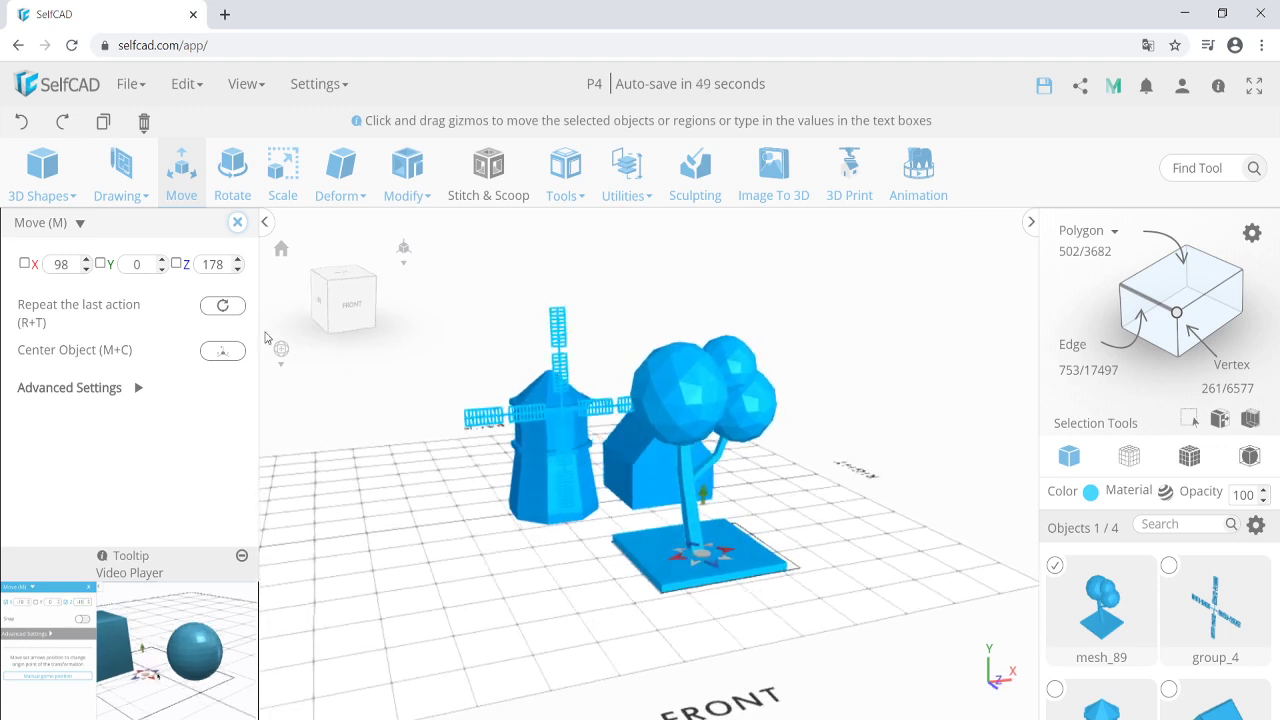
pyautogui.click(237, 222)
pyautogui.moveTo(736, 547); pyautogui.dragTo(757, 560, button='right')
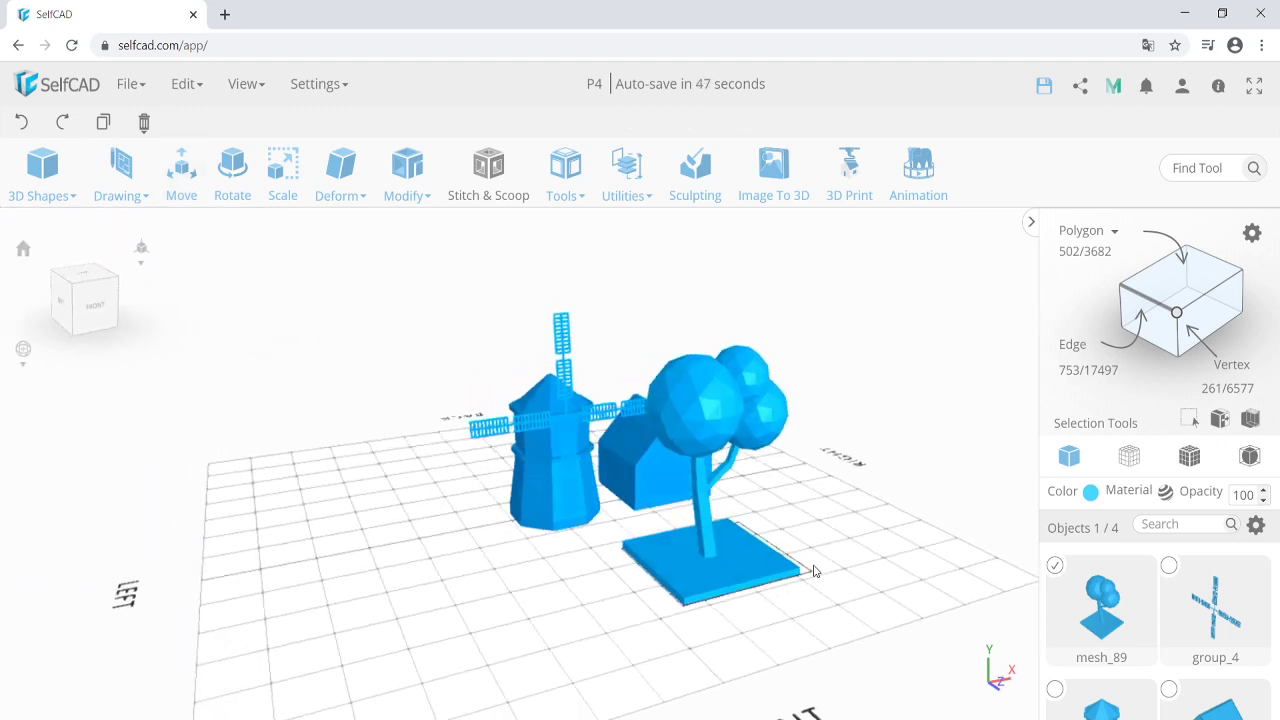
pyautogui.scroll(3, 814, 571)
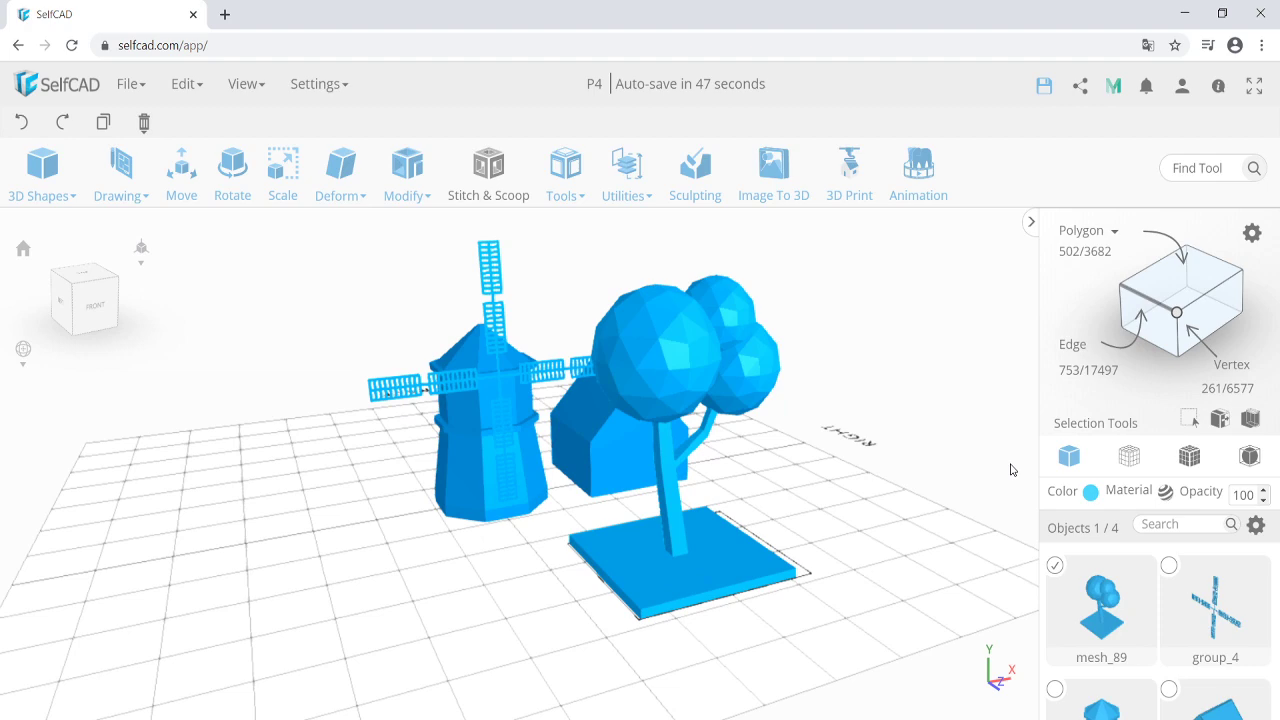
# Box-select around the tree and lower the box top to 9 so only the square base is inside.
pyautogui.click(1253, 424)
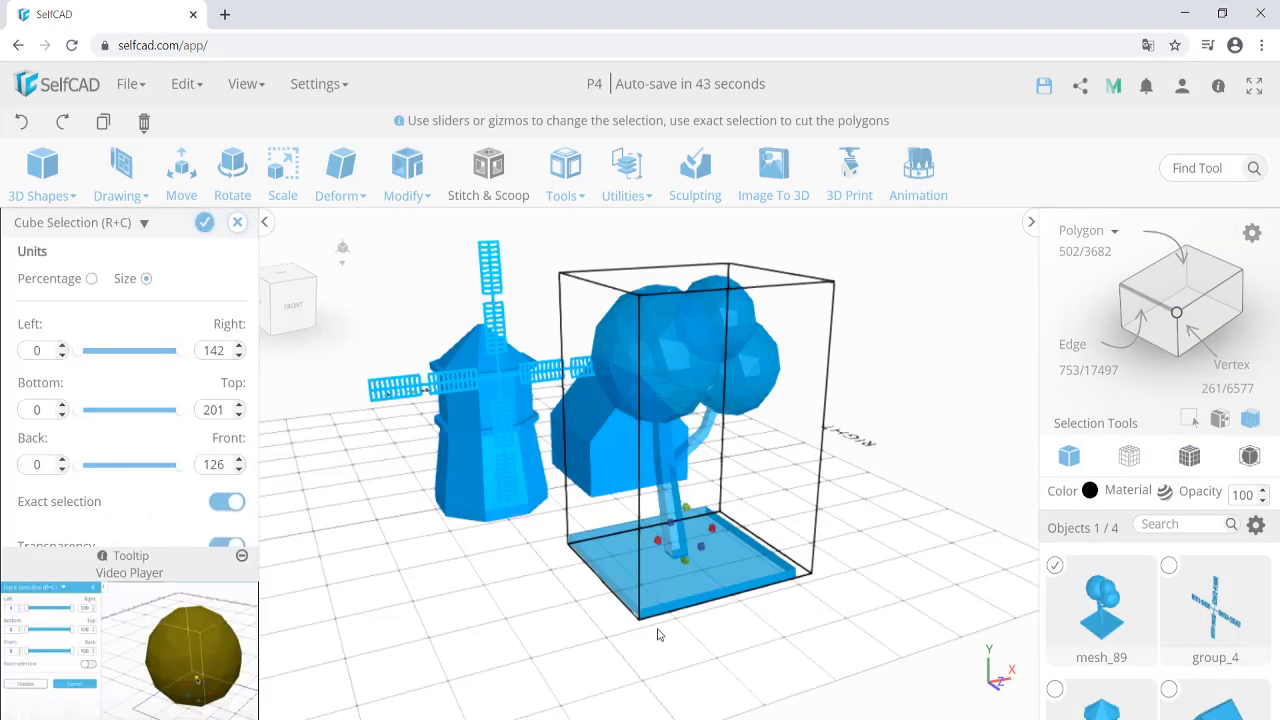
pyautogui.moveTo(659, 636)
pyautogui.mouseDown(button='right')
pyautogui.moveTo(704, 631)
pyautogui.moveTo(679, 626)
pyautogui.mouseUp(button='right')
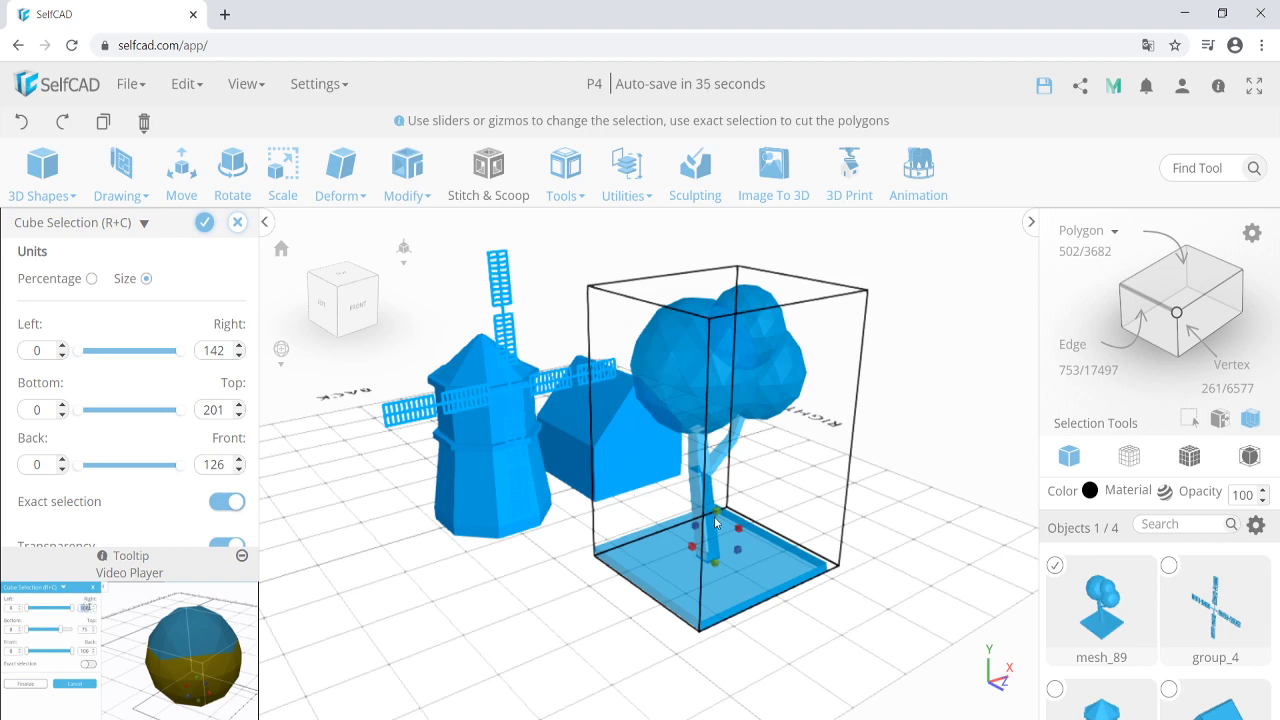
pyautogui.moveTo(718, 513); pyautogui.dragTo(744, 634)
pyautogui.moveTo(670, 605); pyautogui.dragTo(537, 551)
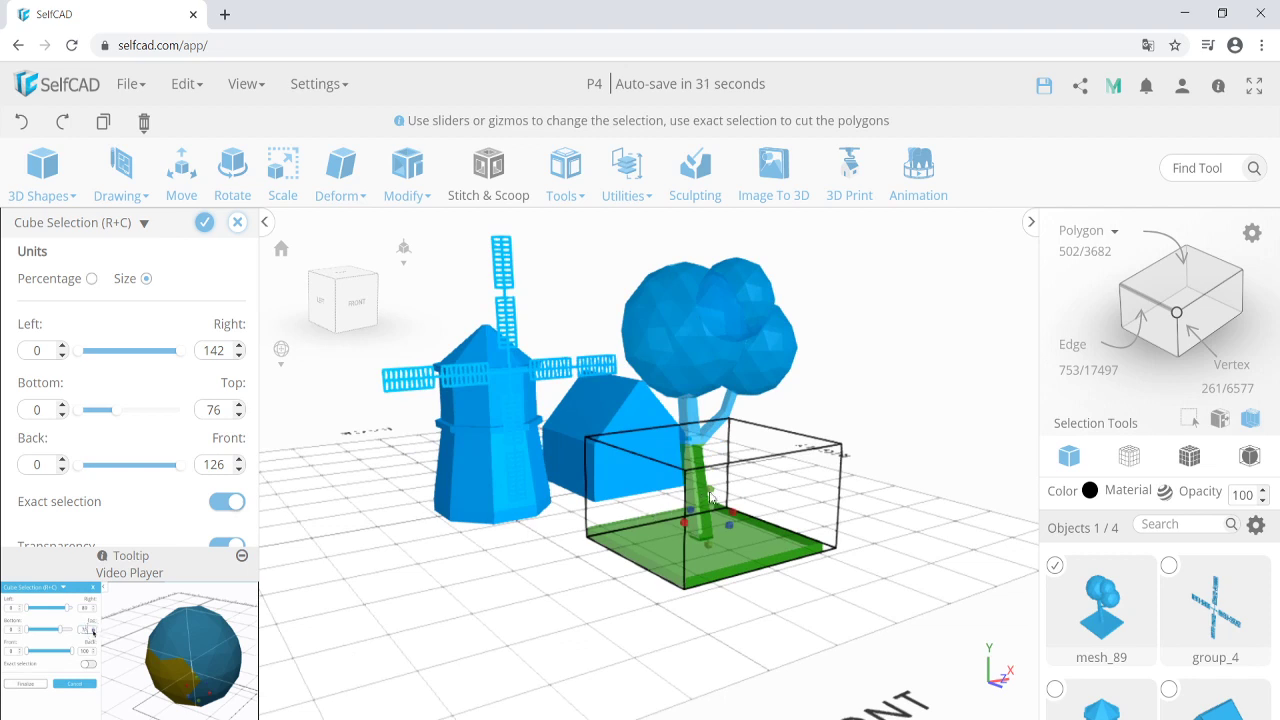
pyautogui.scroll(2, 712, 500)
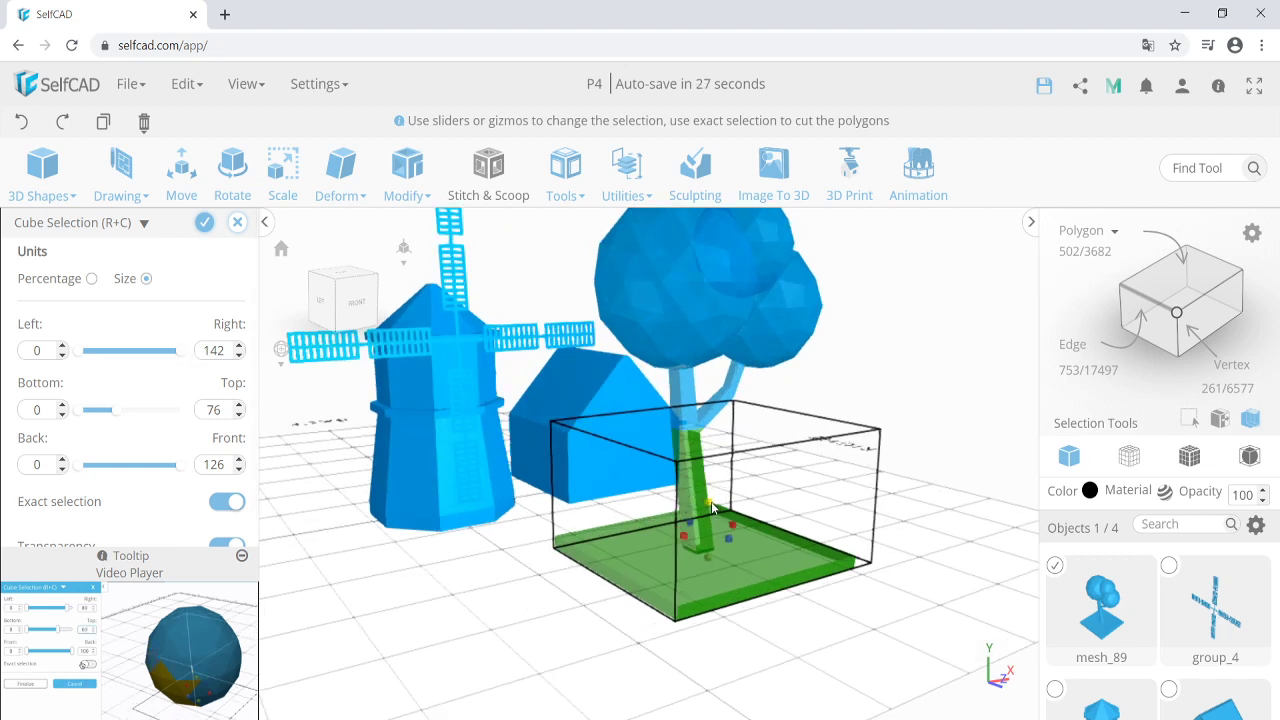
pyautogui.moveTo(714, 506); pyautogui.dragTo(718, 620)
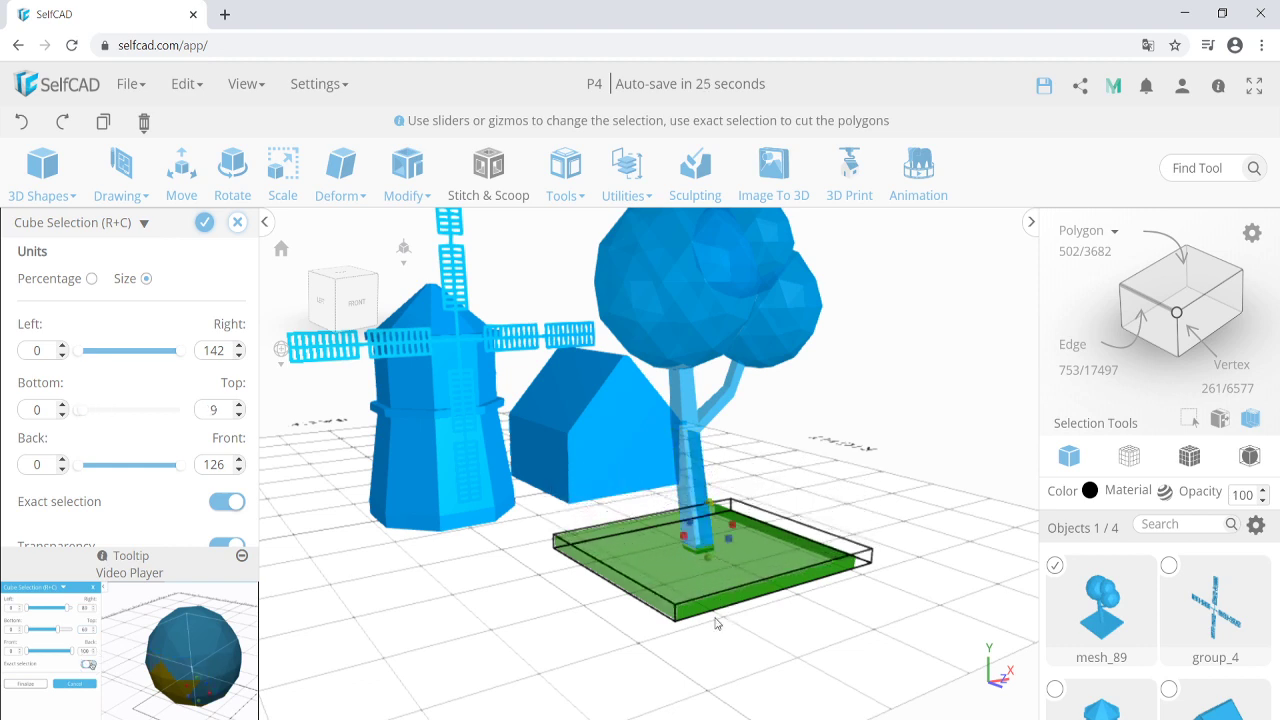
pyautogui.scroll(2, 672, 605)
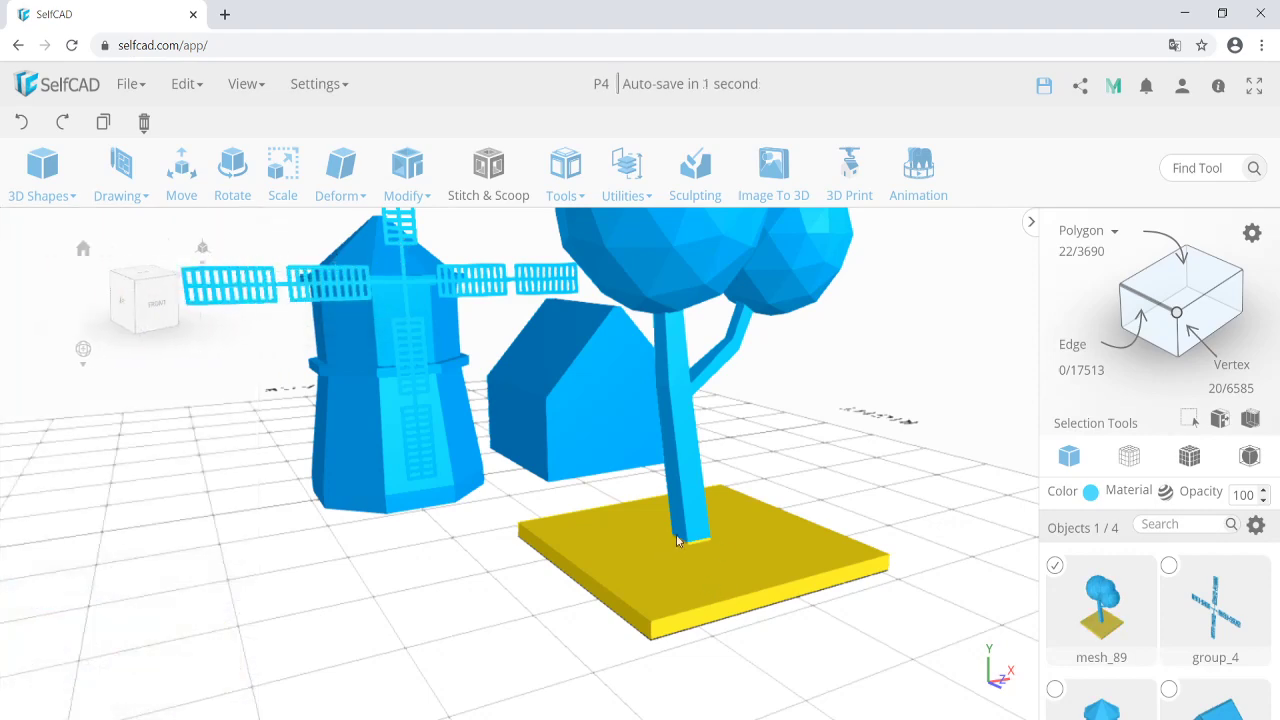
pyautogui.moveTo(706, 541); pyautogui.dragTo(575, 600, button='right')
# Delete the selected square base of tree mesh_89, keeping its trunk and crown.
pyautogui.scroll(-2, 575, 600)
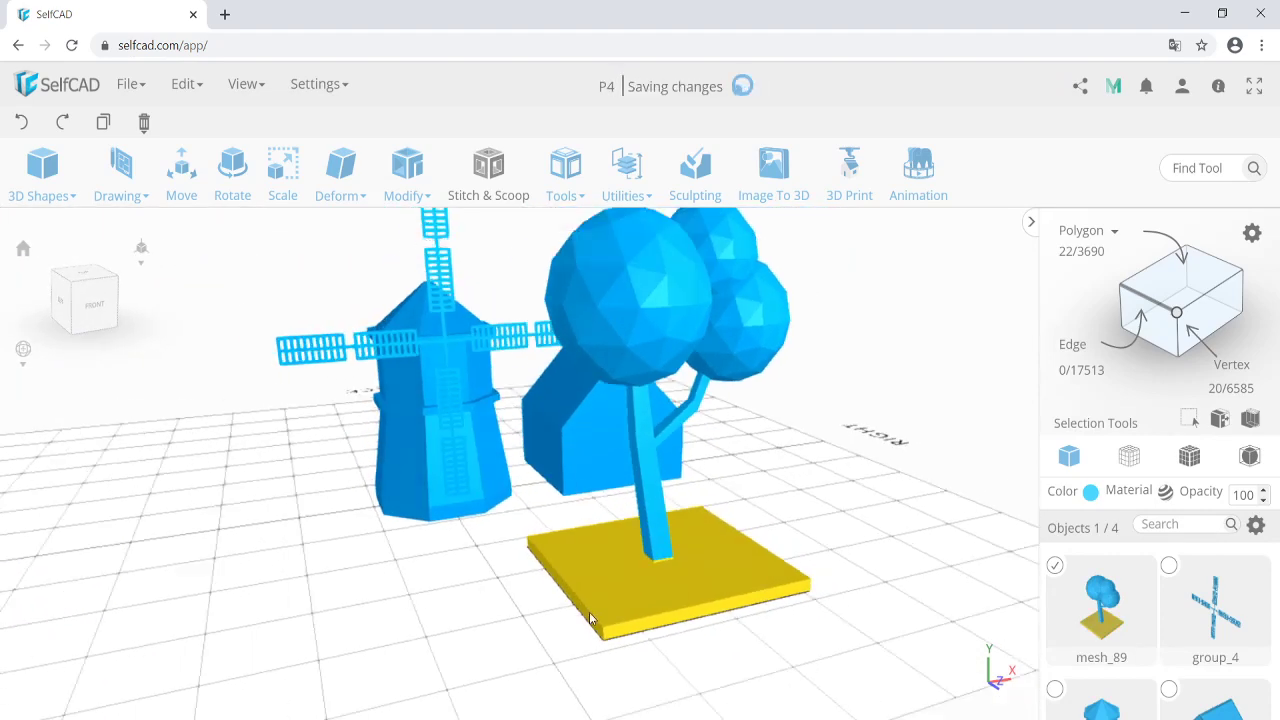
pyautogui.press('Delete')
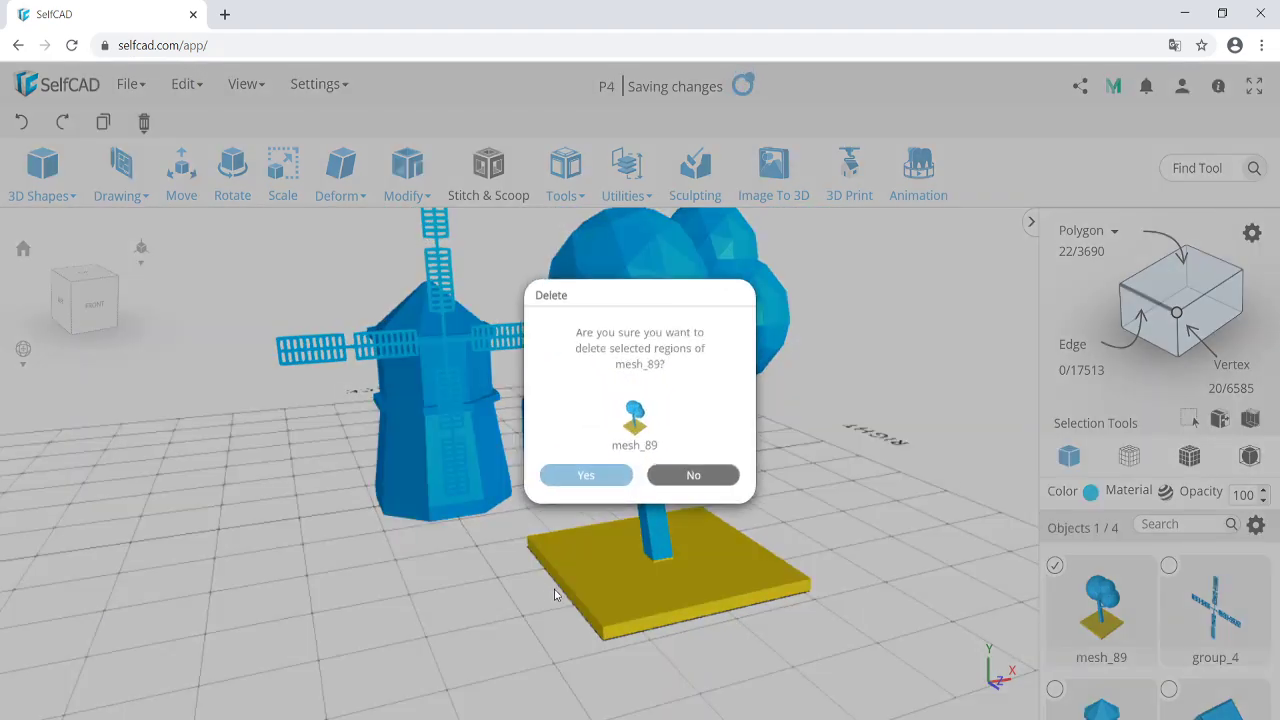
pyautogui.press('Return')
pyautogui.moveTo(686, 603); pyautogui.dragTo(608, 449, button='right')
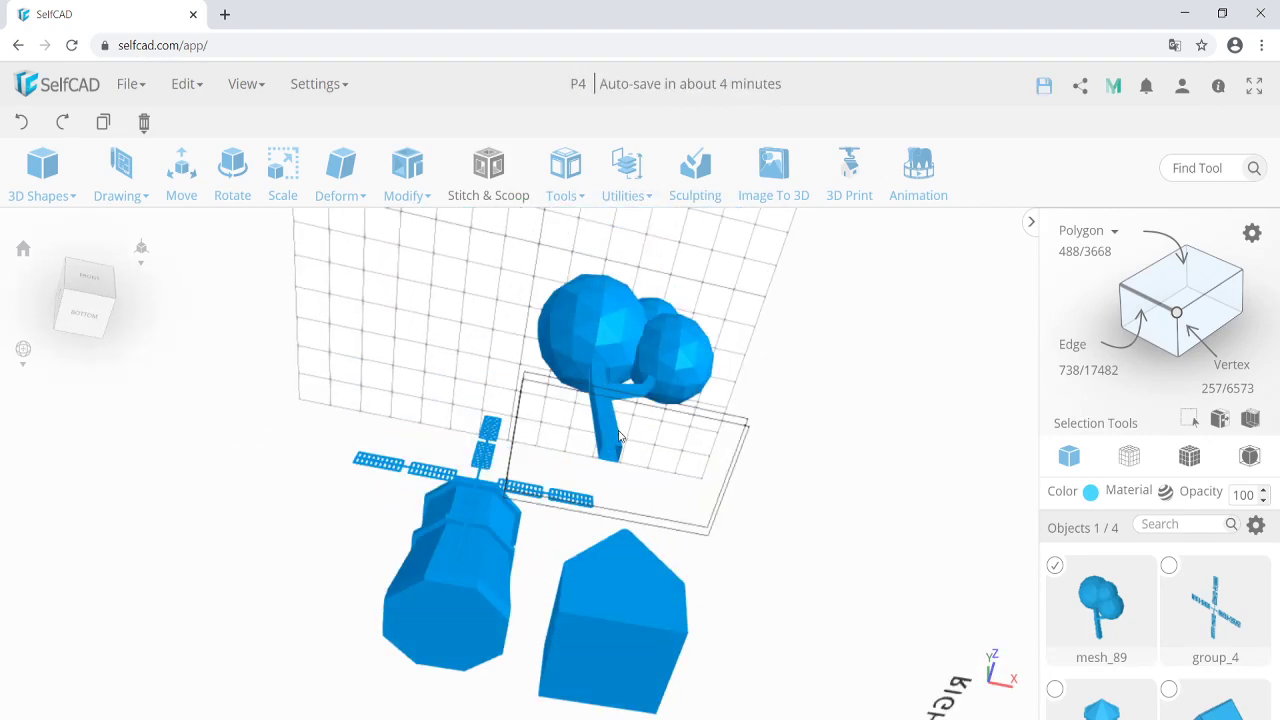
pyautogui.scroll(3, 608, 449)
pyautogui.scroll(-2, 600, 455)
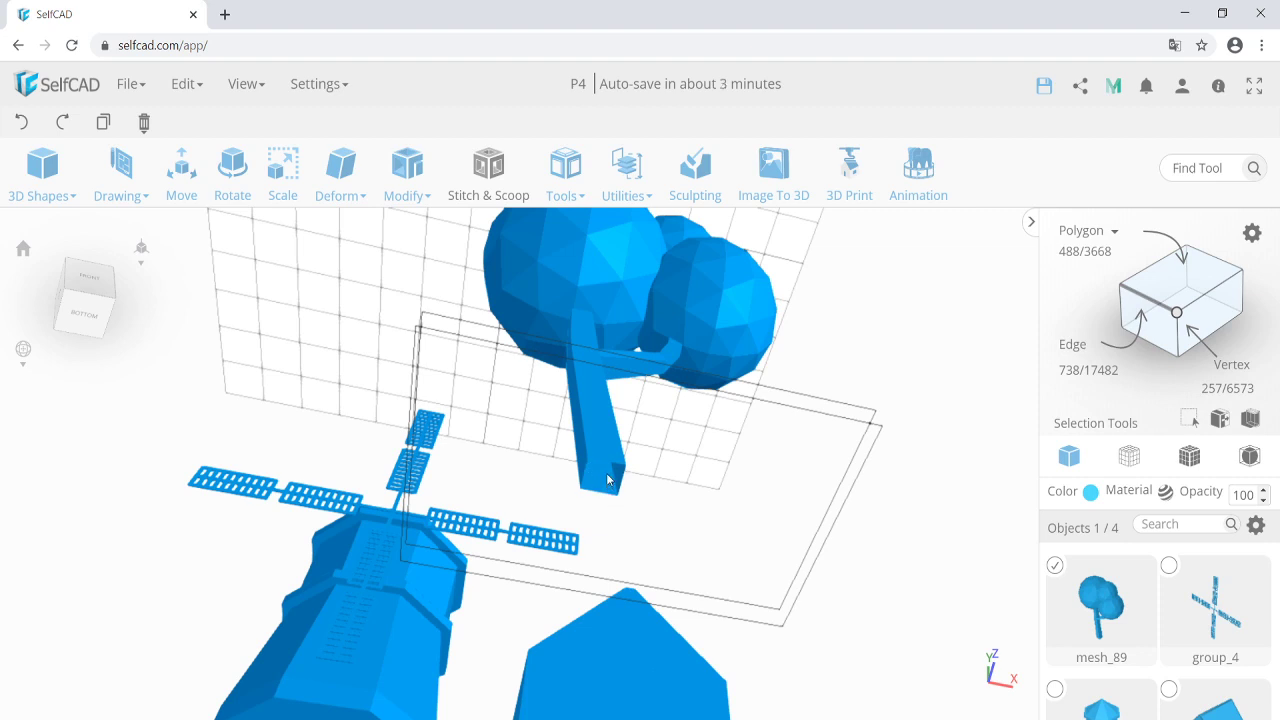
# Apply Tools > Fill Polygons to close the hole under the tree trunk.
pyautogui.moveTo(567, 195)
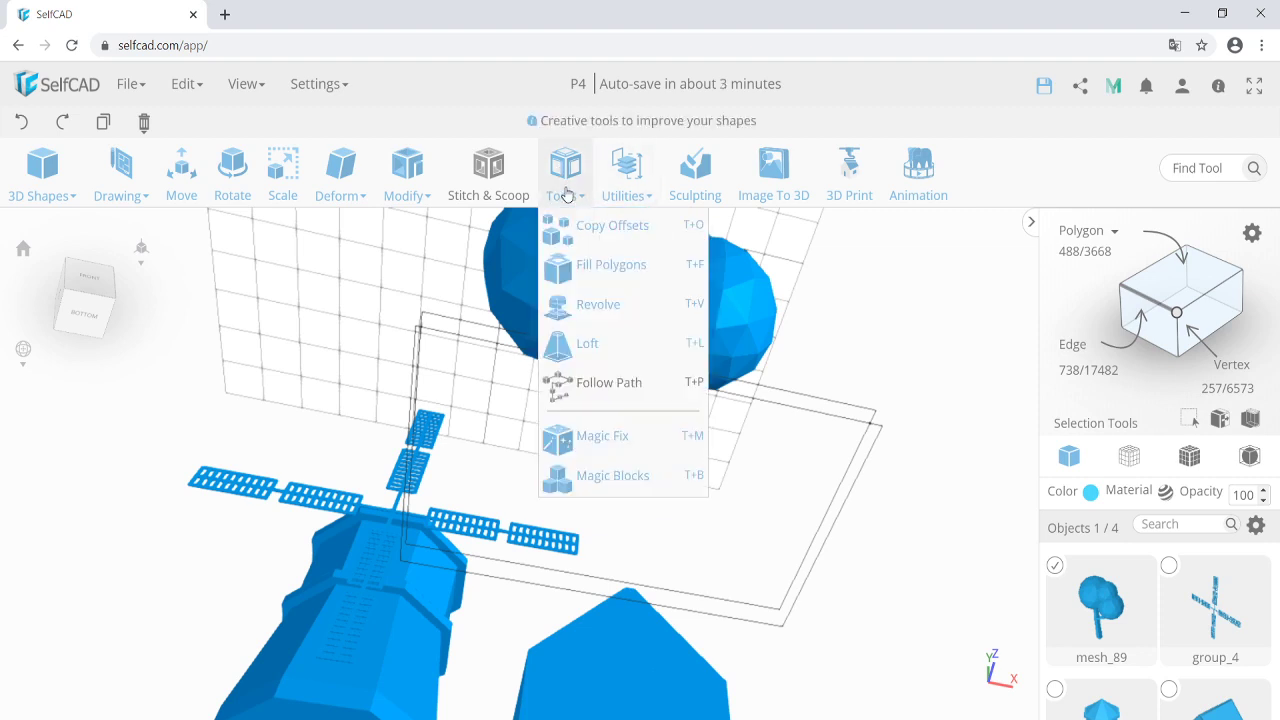
pyautogui.click(588, 264)
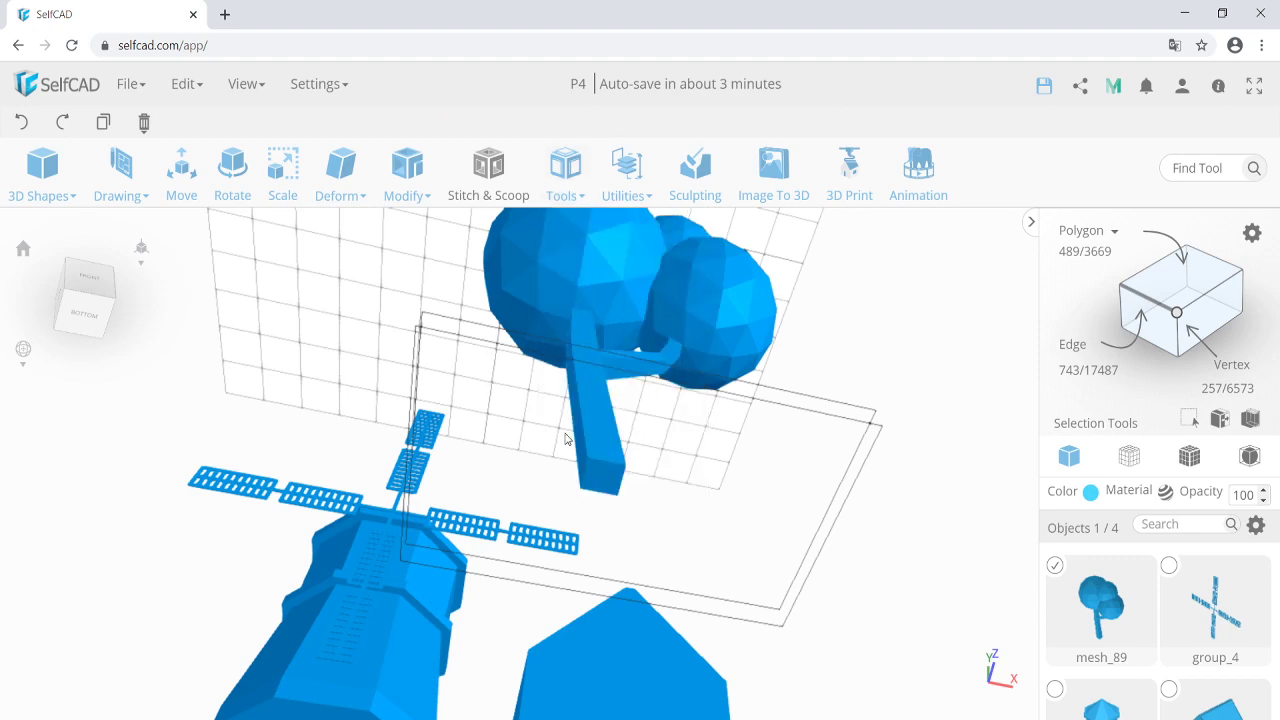
pyautogui.scroll(-3, 602, 460)
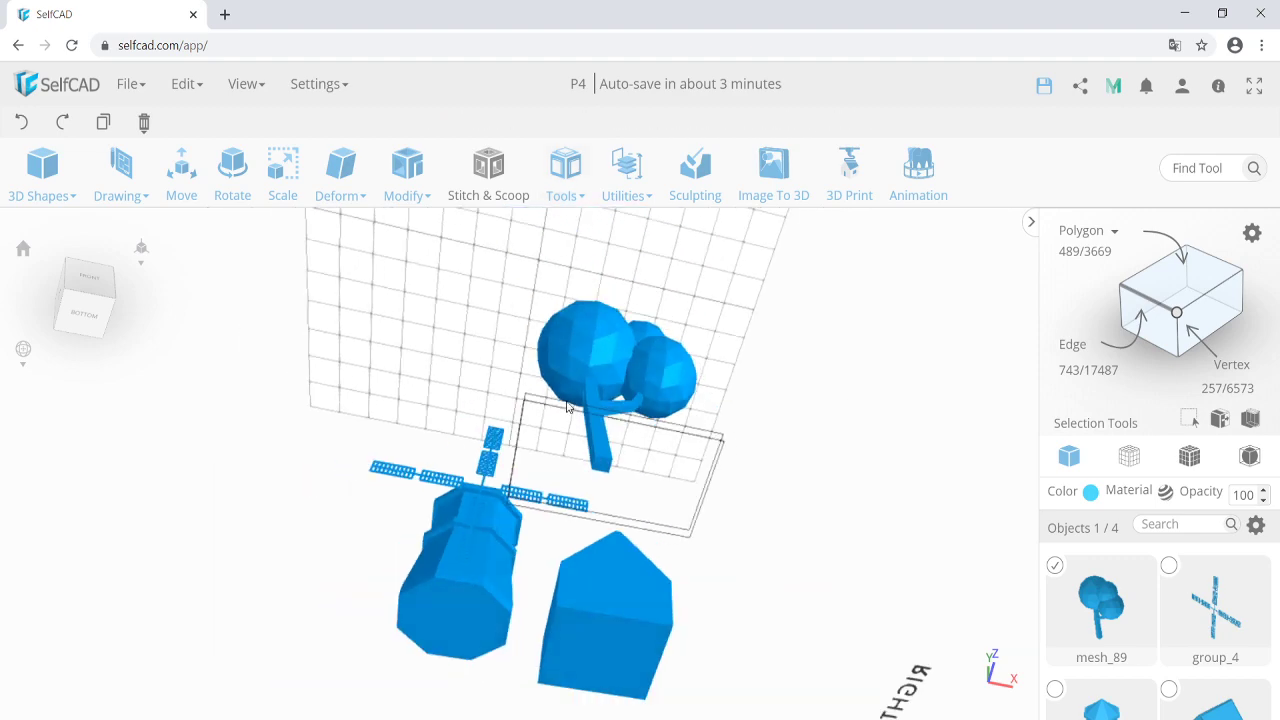
pyautogui.moveTo(575, 371); pyautogui.dragTo(479, 561, button='right')
# Scale the tree to about half size and move it down onto the ground at Y 0.
pyautogui.click(283, 170)
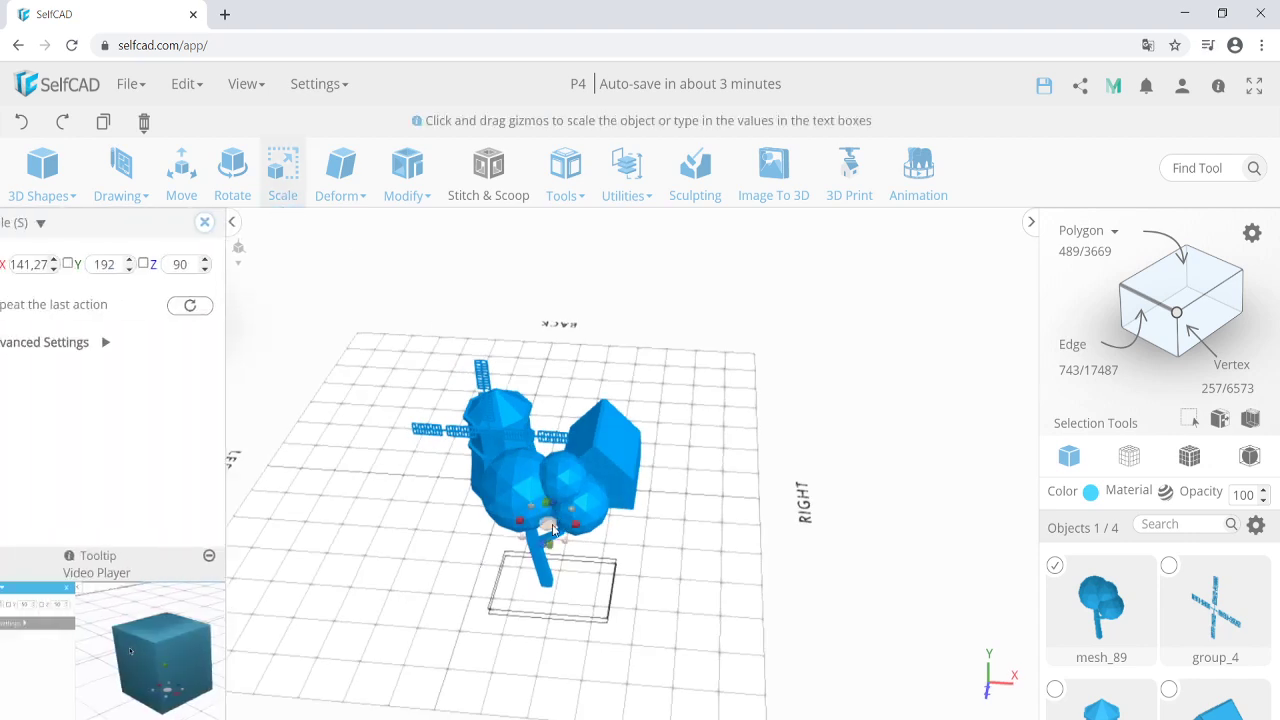
pyautogui.moveTo(530, 514); pyautogui.dragTo(490, 480)
pyautogui.click(181, 175)
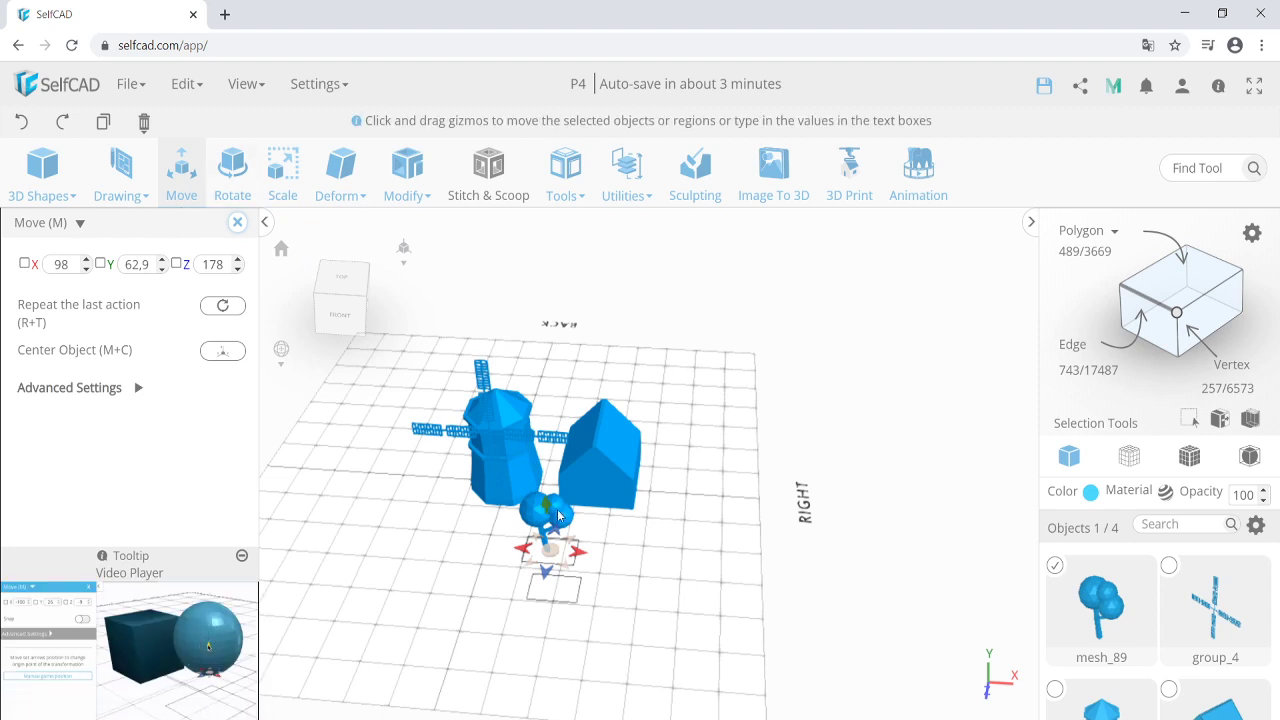
pyautogui.moveTo(542, 534)
pyautogui.mouseDown()
pyautogui.moveTo(551, 603)
pyautogui.moveTo(555, 550)
pyautogui.mouseUp()
pyautogui.click(560, 407)
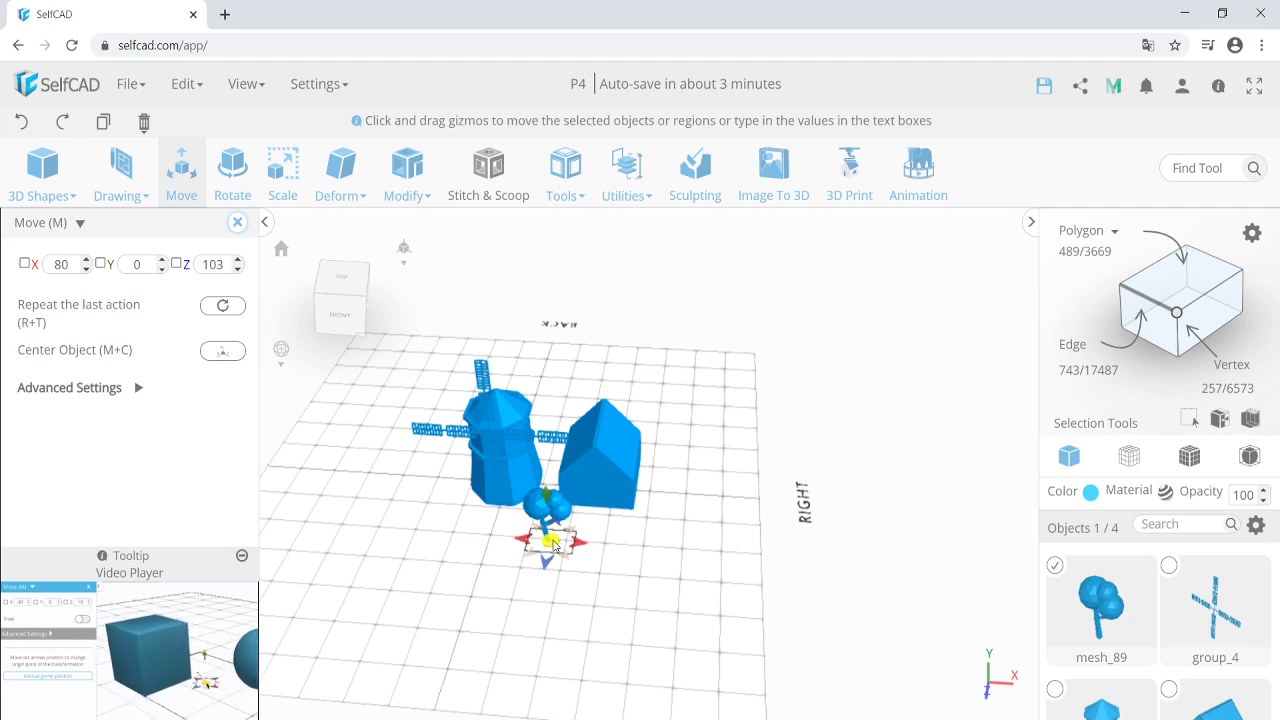
# Paste two copies of the tree near the original.
pyautogui.click(611, 567)
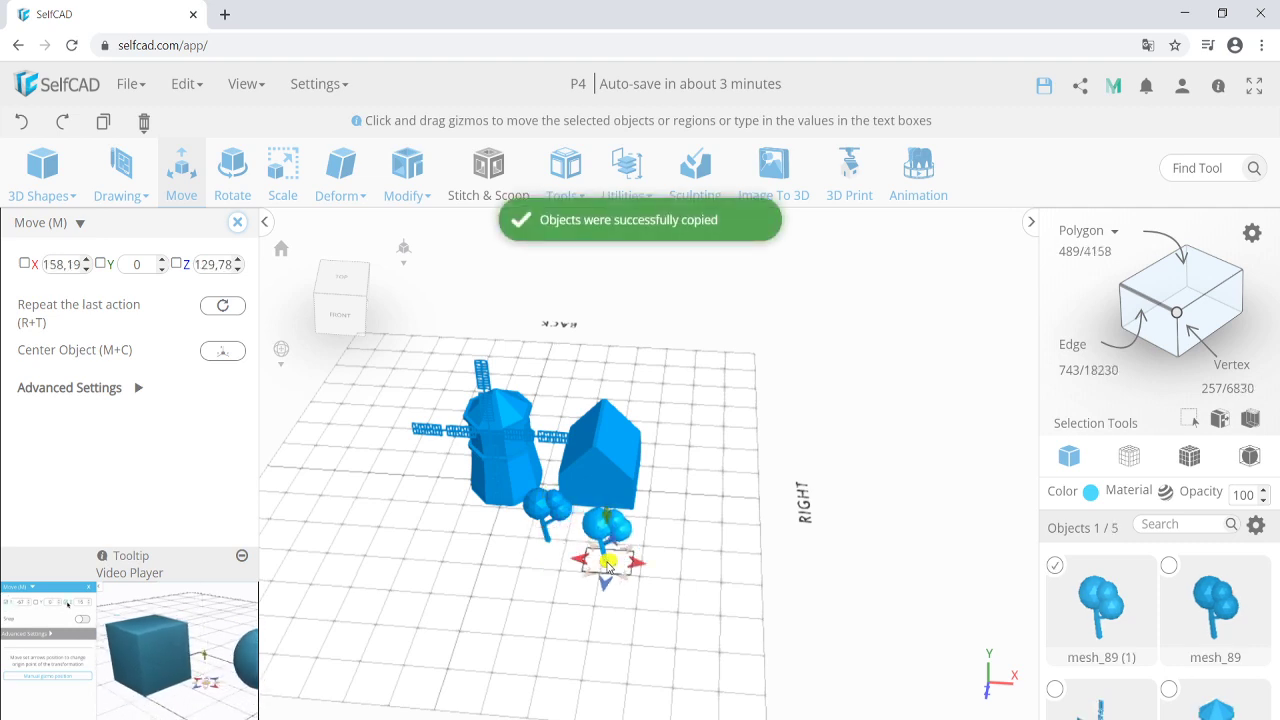
pyautogui.hotkey('ctrl', 'v')
pyautogui.click(549, 589)
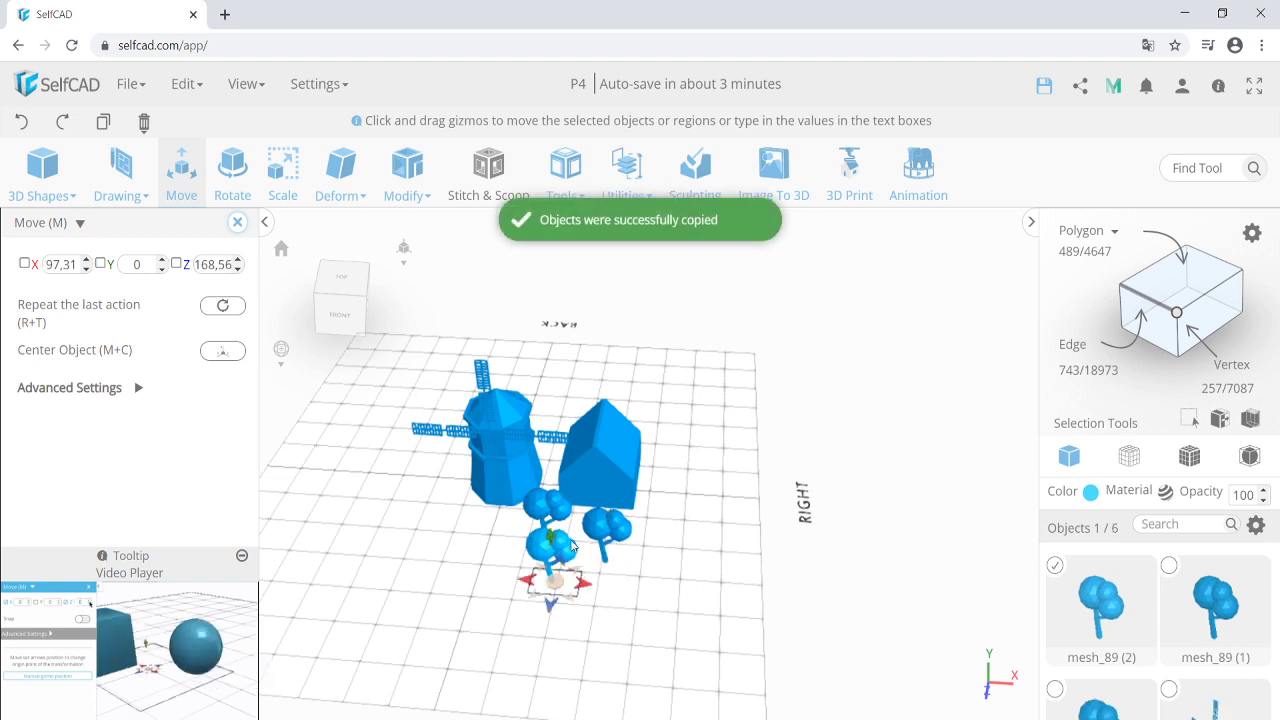
# Rotate the tree copies around their vertical axis.
pyautogui.click(230, 185)
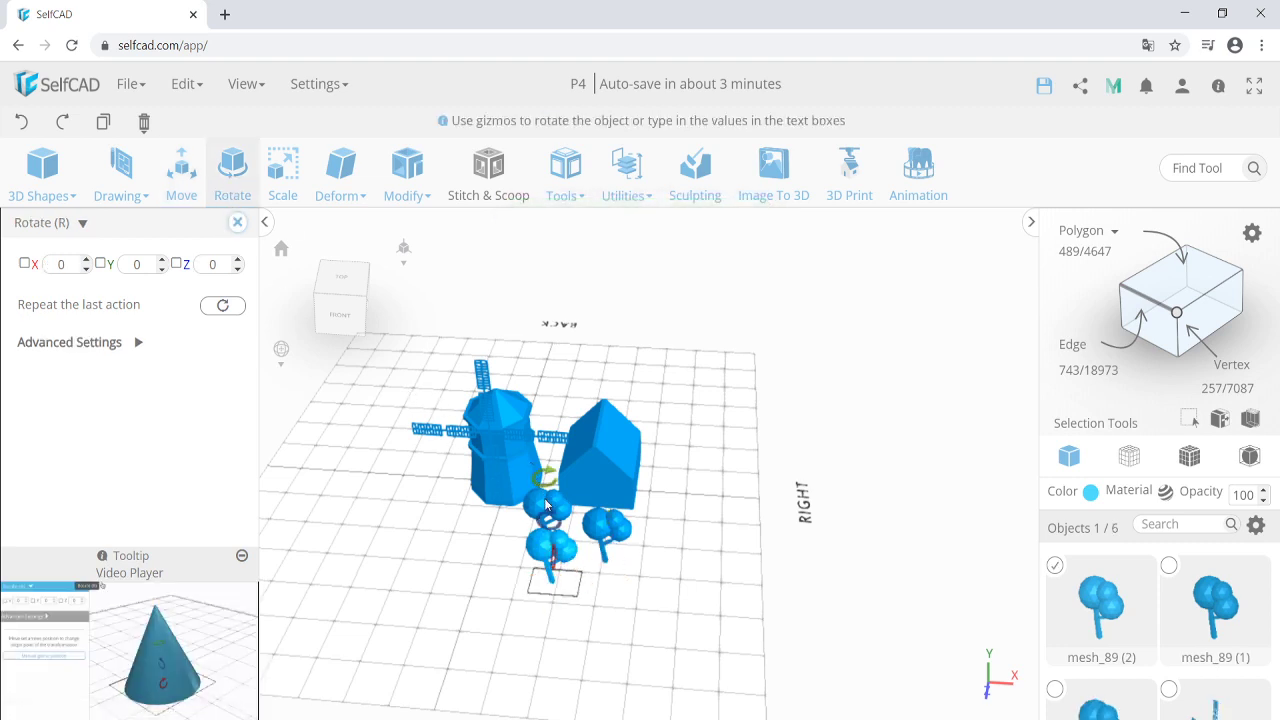
pyautogui.moveTo(535, 484); pyautogui.dragTo(534, 469)
pyautogui.click(604, 526)
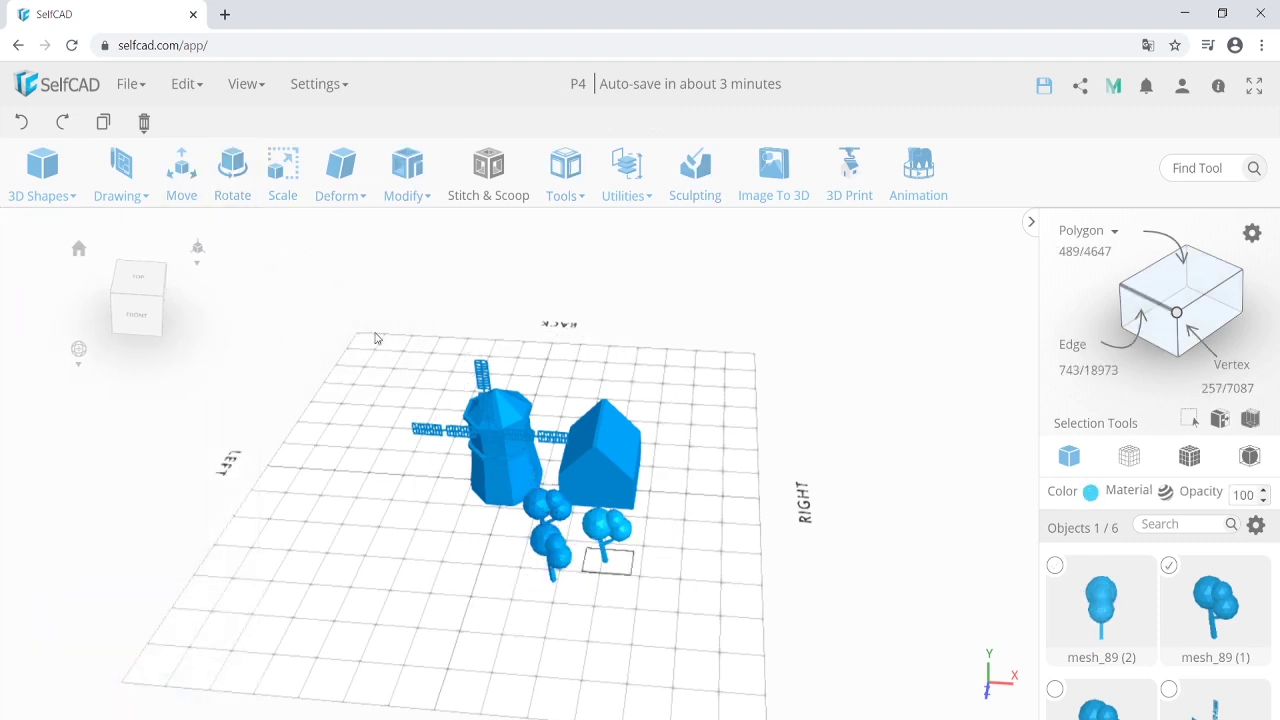
pyautogui.click(232, 178)
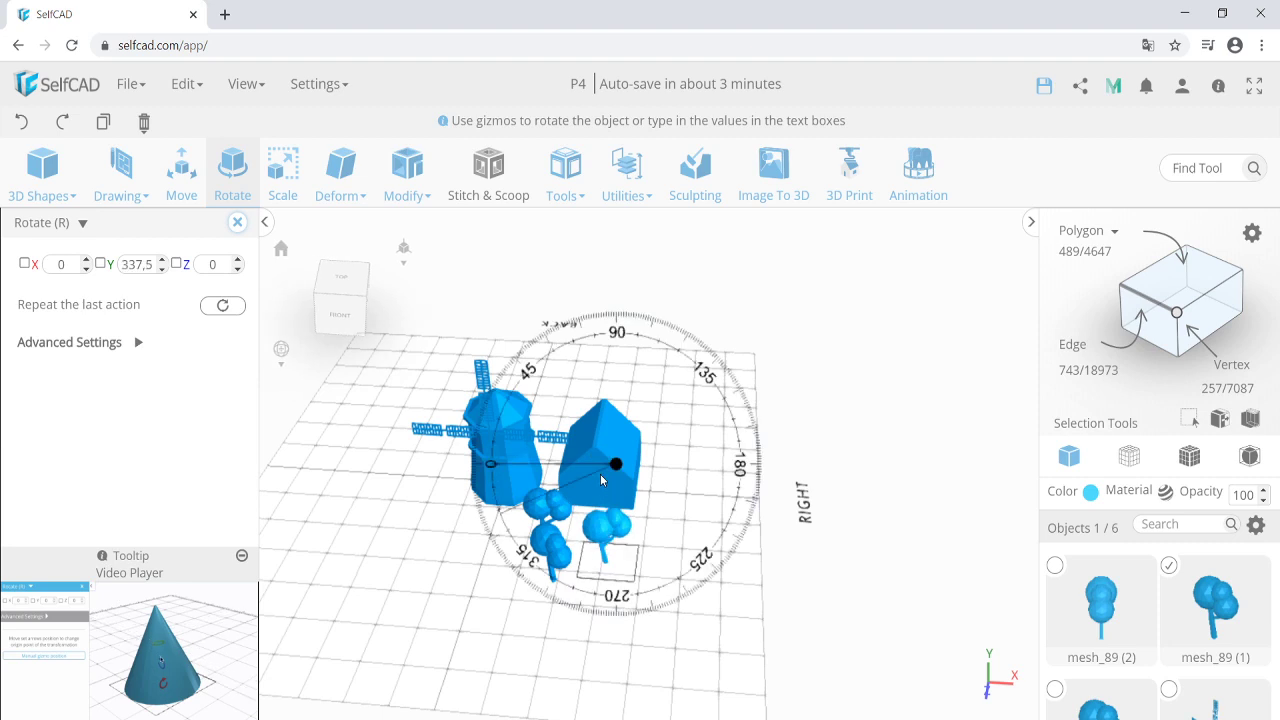
# Select tree mesh_89 (2), another tree and the house together.
pyautogui.click(548, 520)
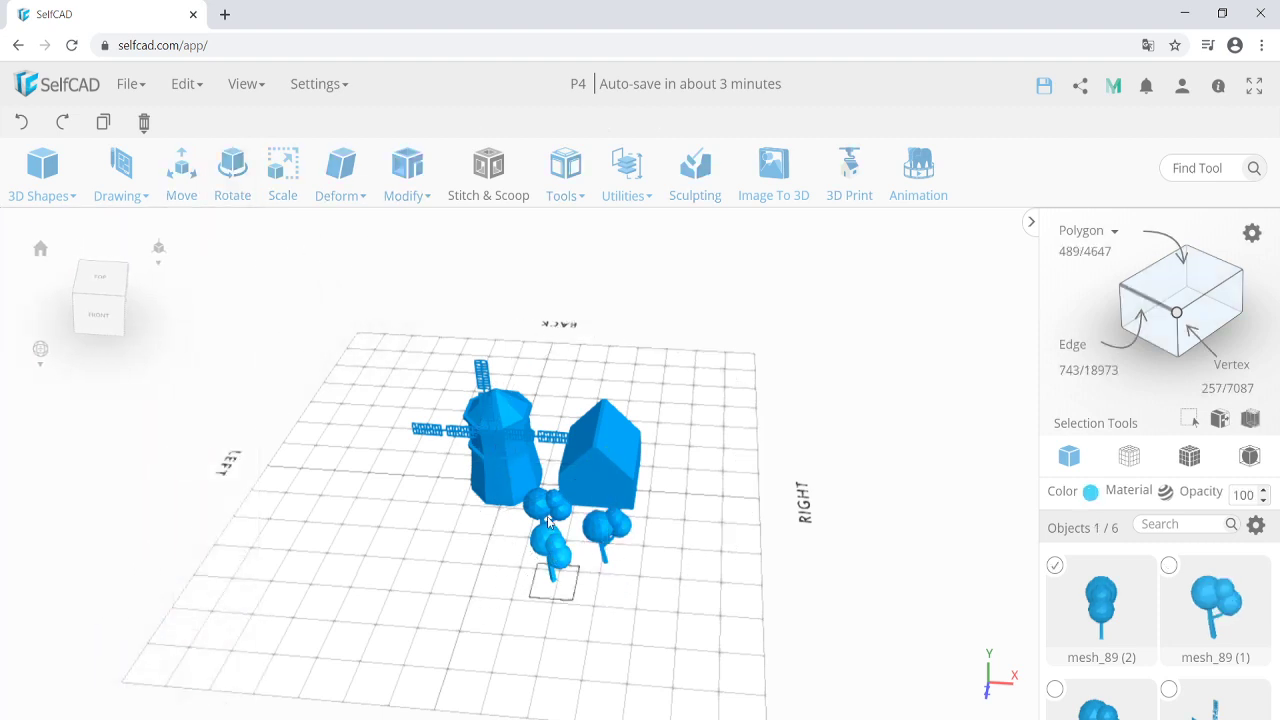
pyautogui.keyDown('shift'); pyautogui.click(590, 531); pyautogui.keyUp('shift')
pyautogui.keyDown('shift'); pyautogui.click(590, 486); pyautogui.keyUp('shift')
# Add the windmill to the selection and recolour all selected objects grey.
pyautogui.keyDown('shift'); pyautogui.click(537, 444); pyautogui.keyUp('shift')
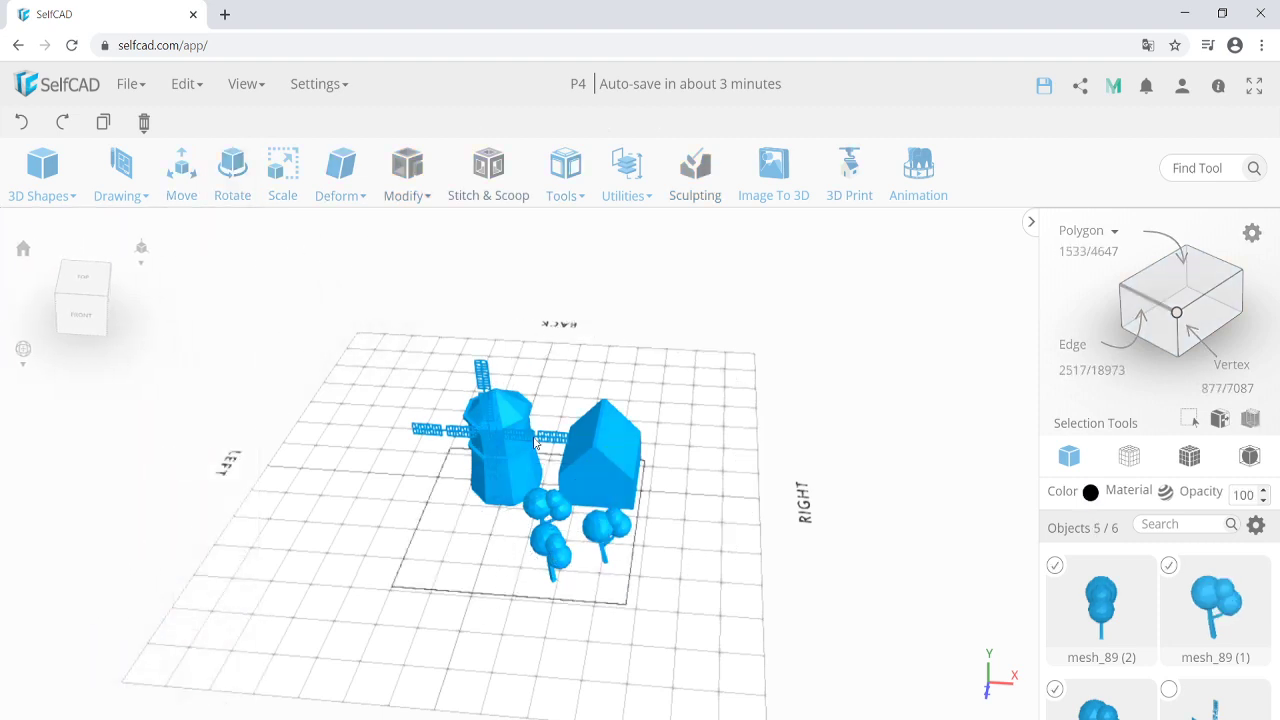
pyautogui.click(1089, 492)
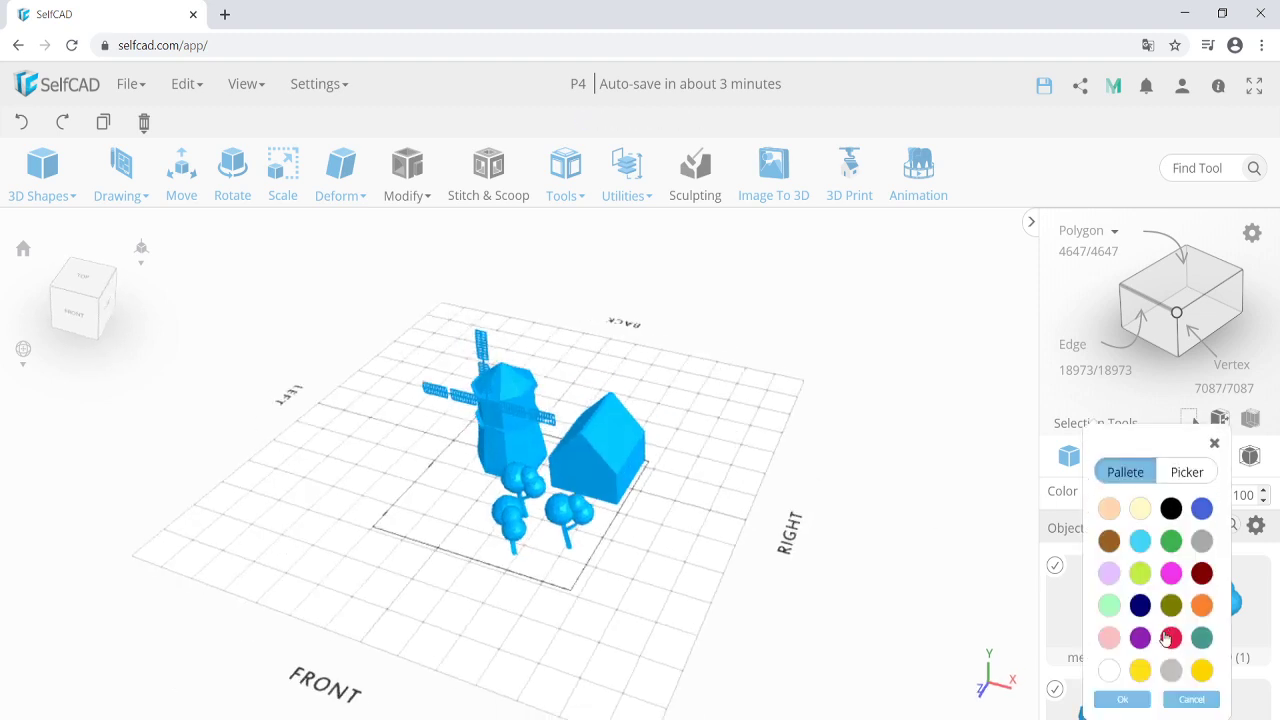
pyautogui.click(1126, 704)
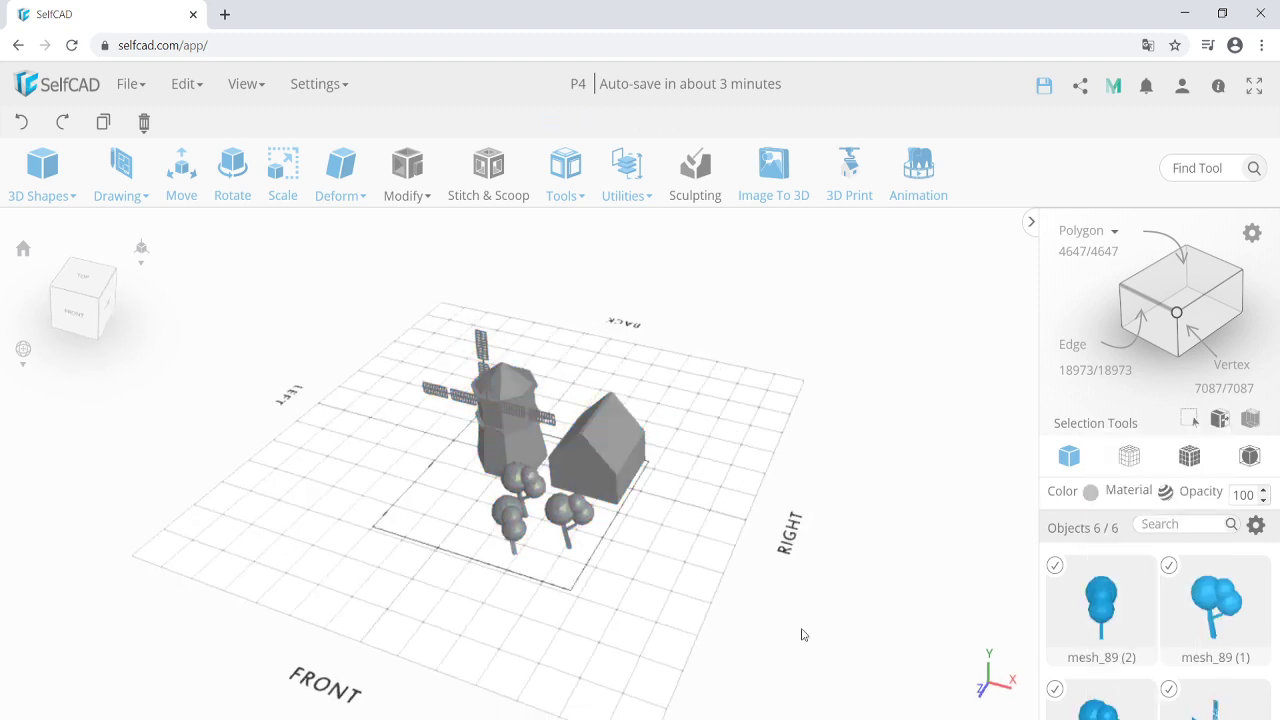
# Clear the selection and select the windmill blade assembly.
pyautogui.moveTo(503, 568); pyautogui.dragTo(508, 553, button='right')
pyautogui.click(508, 554)
pyautogui.scroll(3, 504, 392)
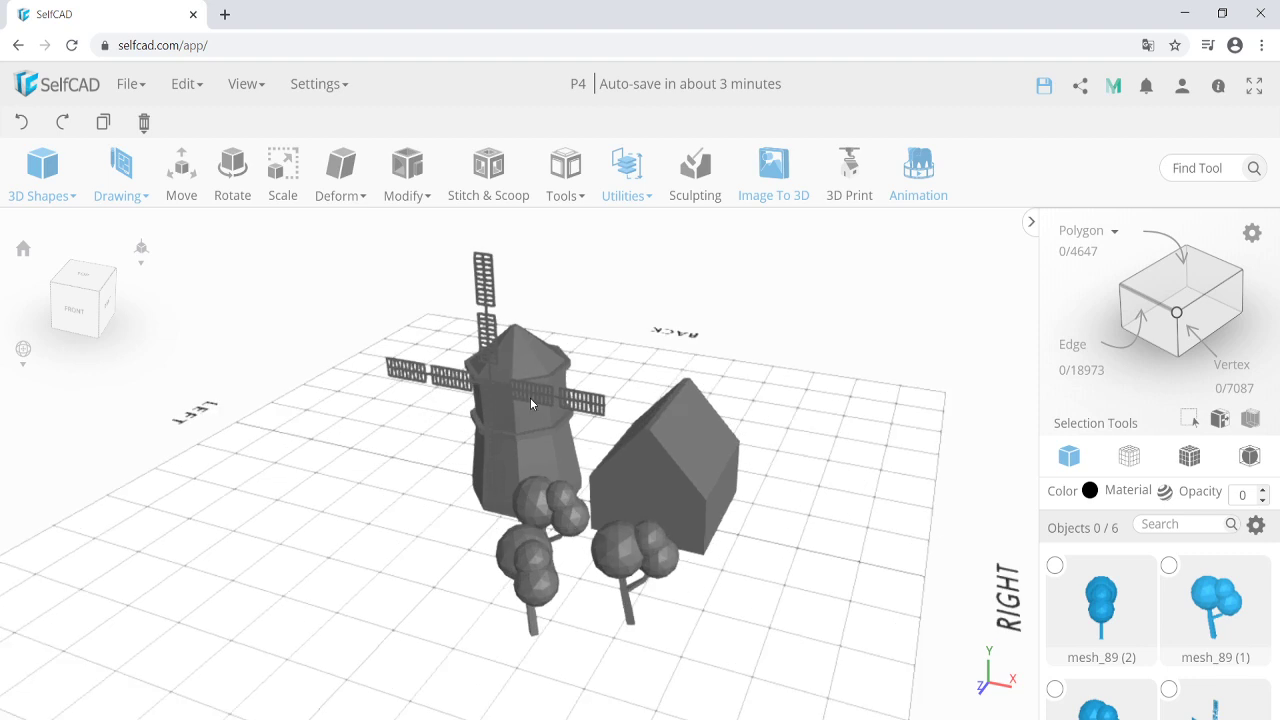
pyautogui.scroll(-3, 520, 420)
pyautogui.scroll(2, 455, 475)
pyautogui.moveTo(528, 418); pyautogui.dragTo(528, 407, button='right')
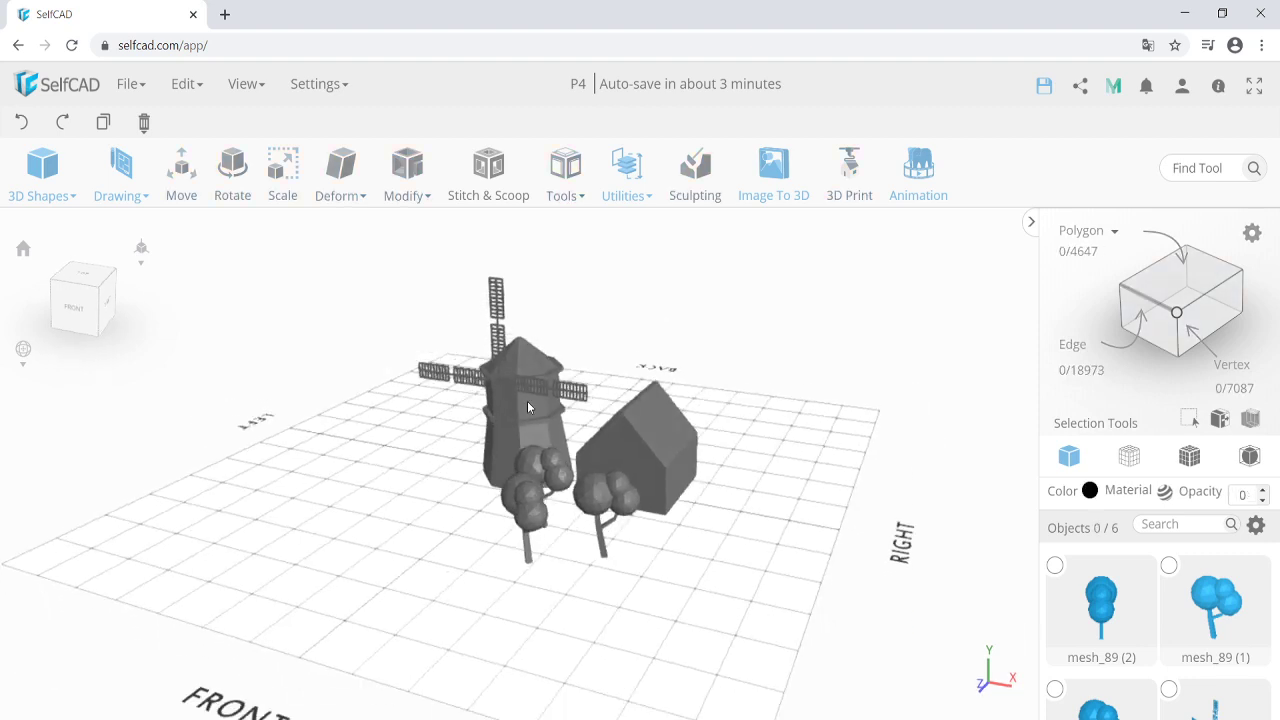
pyautogui.click(460, 380)
pyautogui.scroll(2, 490, 374)
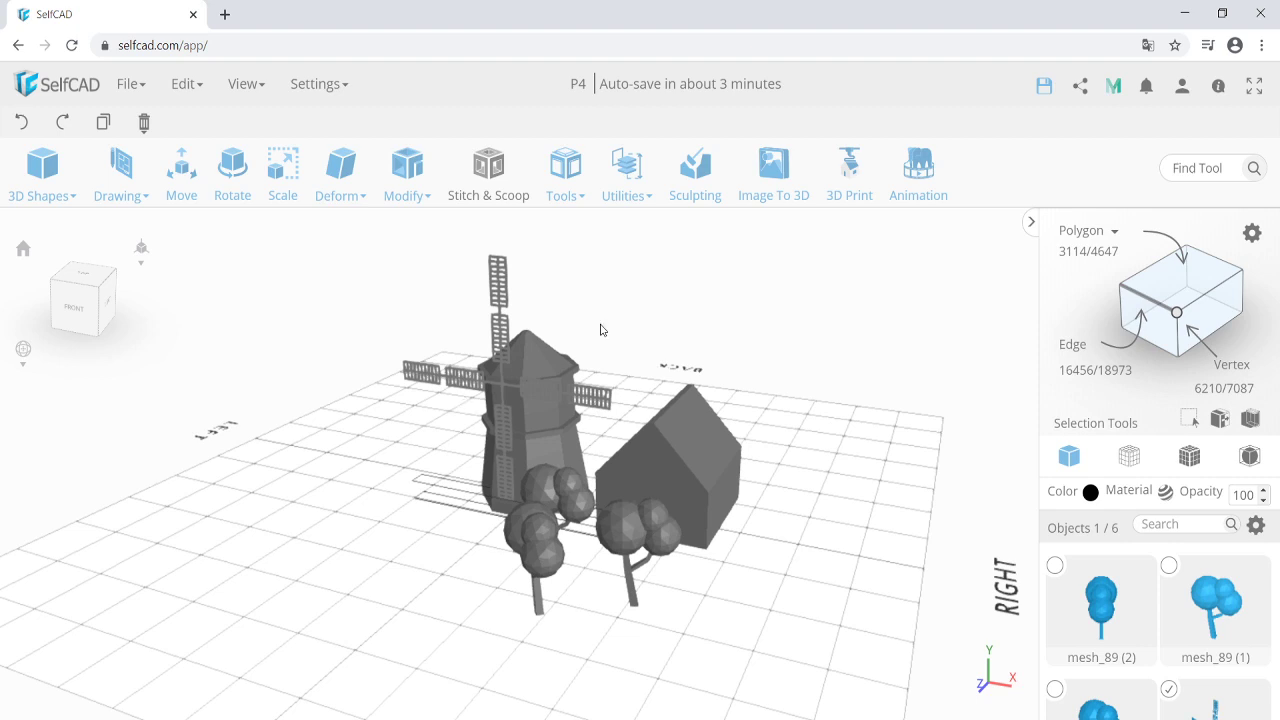
# Record the blade group spinning 292.5 degrees about Z, then open it in View Animation.
pyautogui.moveTo(715, 349); pyautogui.dragTo(707, 358, button='right')
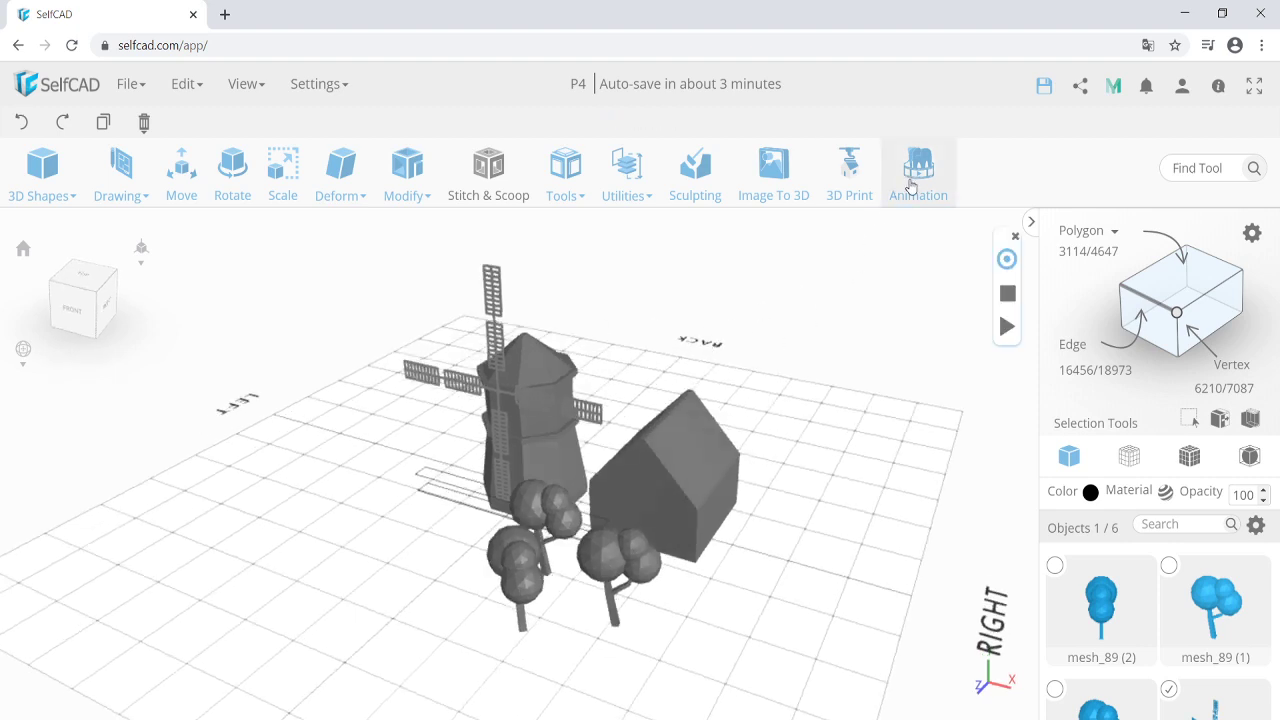
pyautogui.moveTo(505, 436); pyautogui.dragTo(454, 466, button='right')
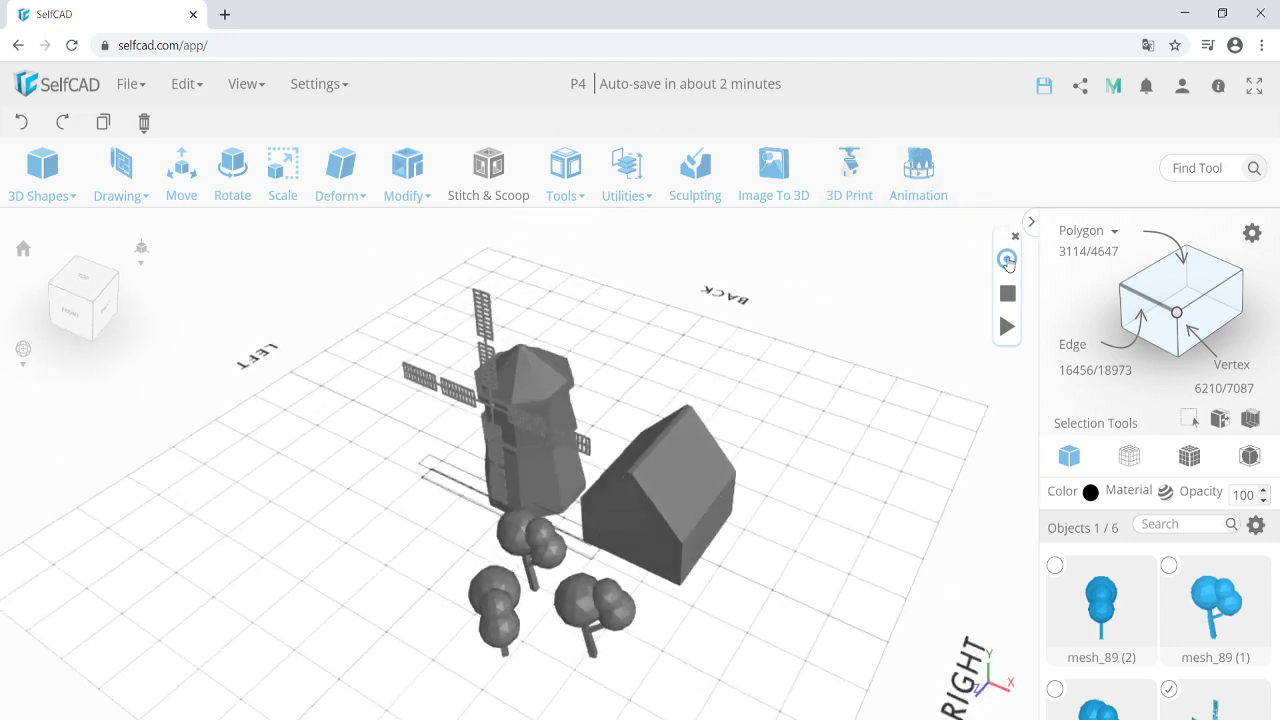
pyautogui.click(1007, 262)
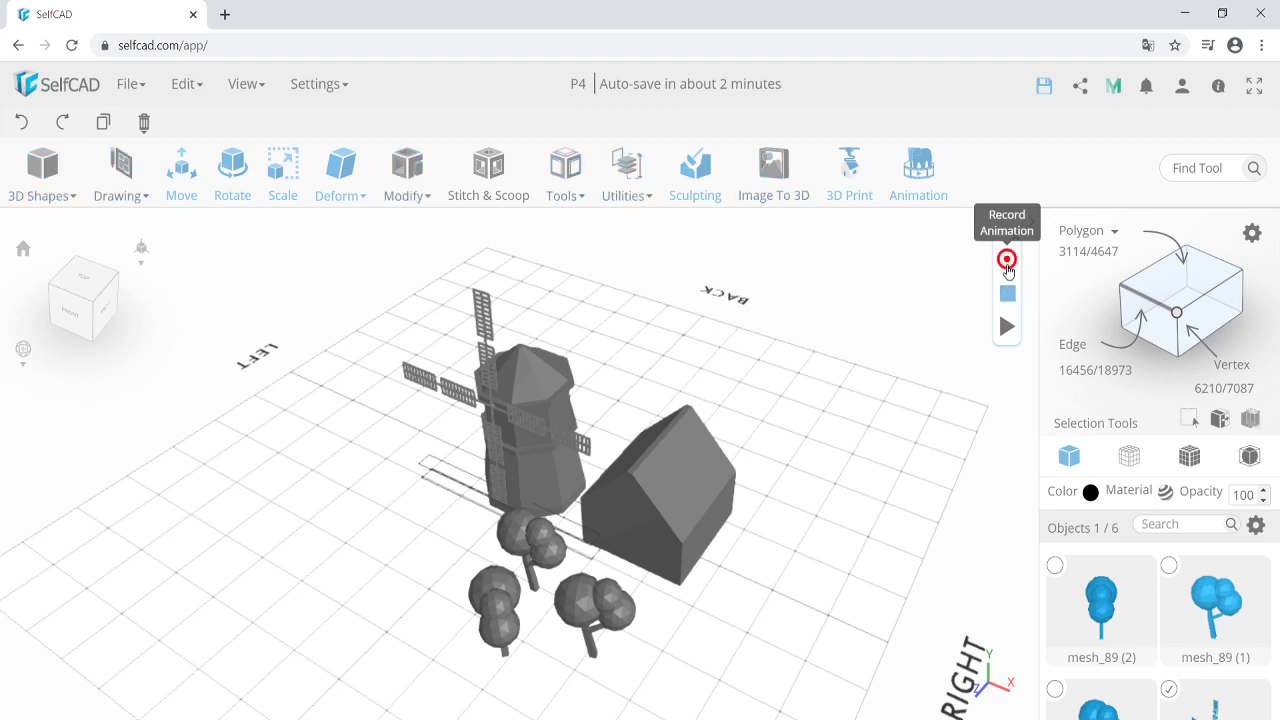
pyautogui.moveTo(421, 529); pyautogui.dragTo(448, 511, button='right')
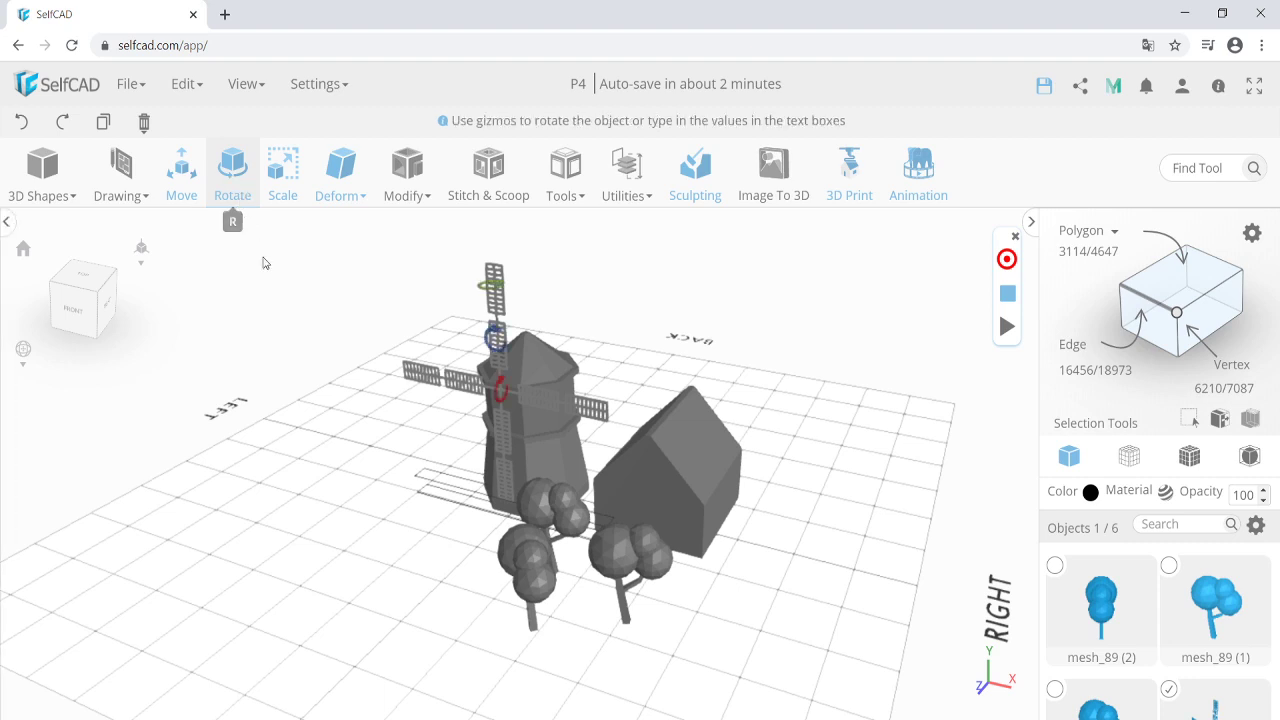
pyautogui.moveTo(459, 455); pyautogui.dragTo(506, 378, button='right')
pyautogui.moveTo(512, 370); pyautogui.dragTo(443, 380)
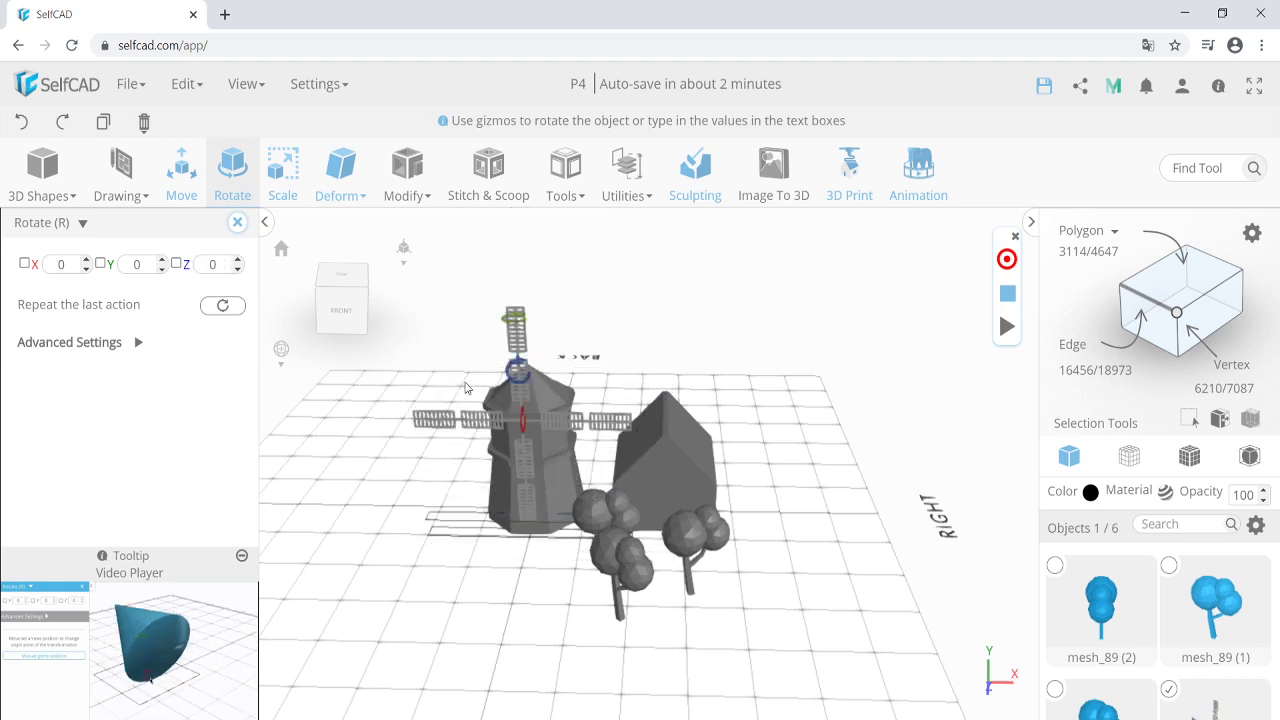
pyautogui.moveTo(569, 534); pyautogui.dragTo(474, 546, button='right')
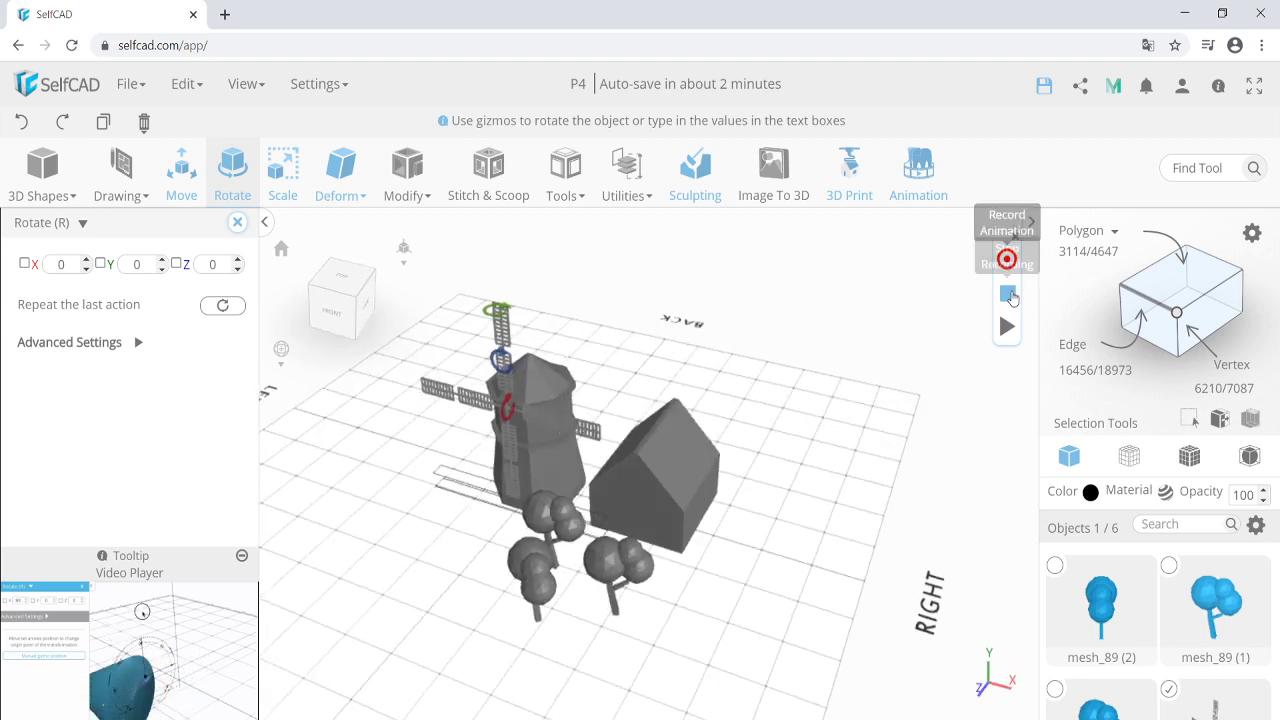
pyautogui.click(1007, 259)
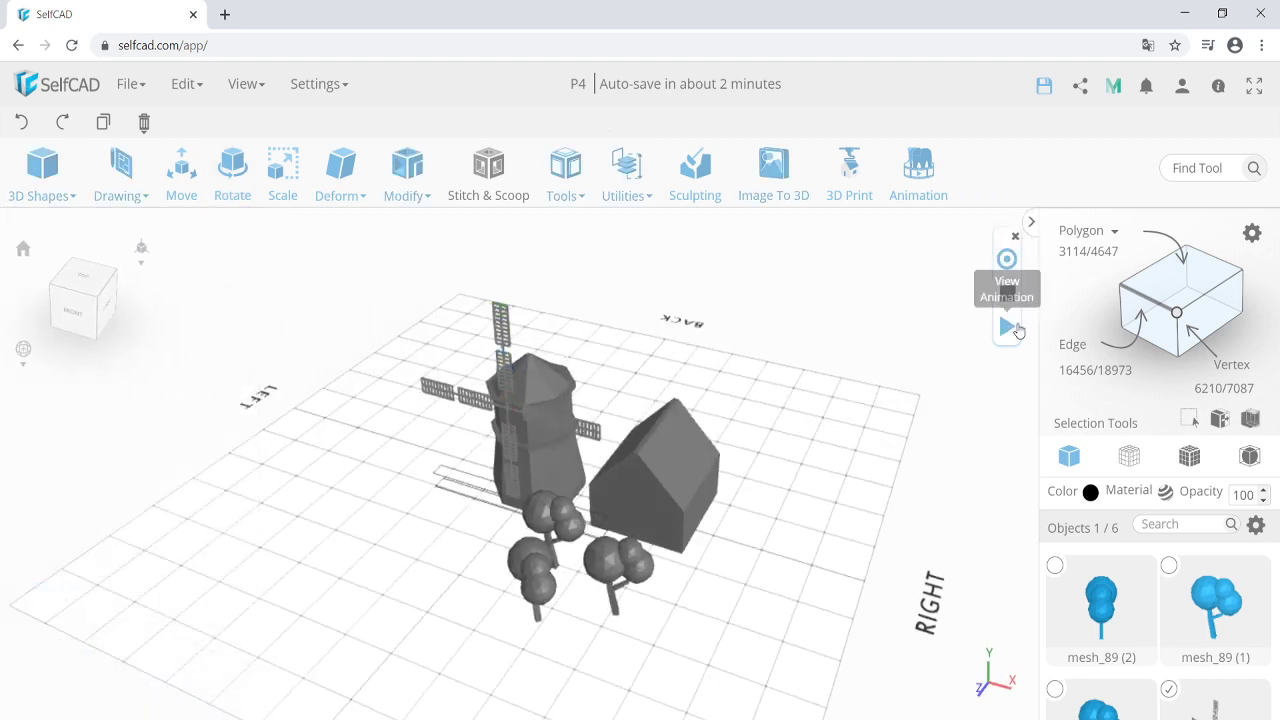
pyautogui.click(1007, 326)
# Confirm the group_4_rotate track, stretch it to about 7.9 seconds and shrink the timeline panel.
pyautogui.click(580, 467)
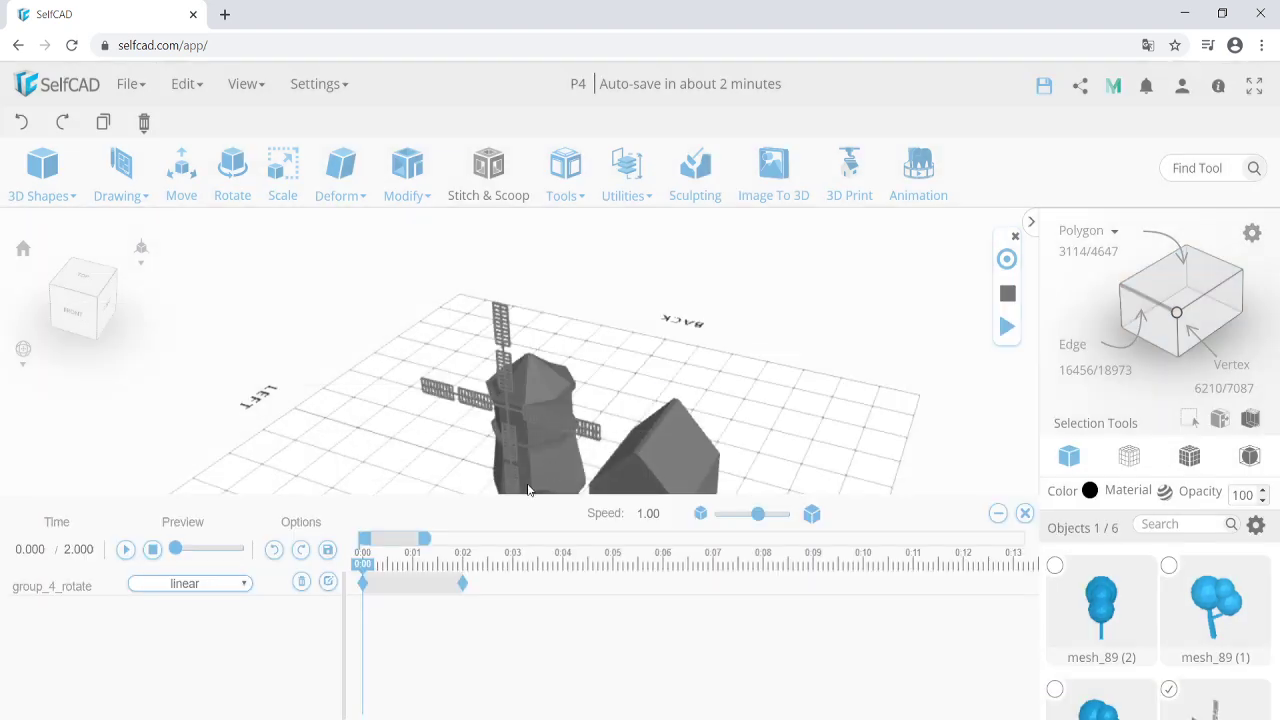
pyautogui.moveTo(463, 584); pyautogui.dragTo(759, 580)
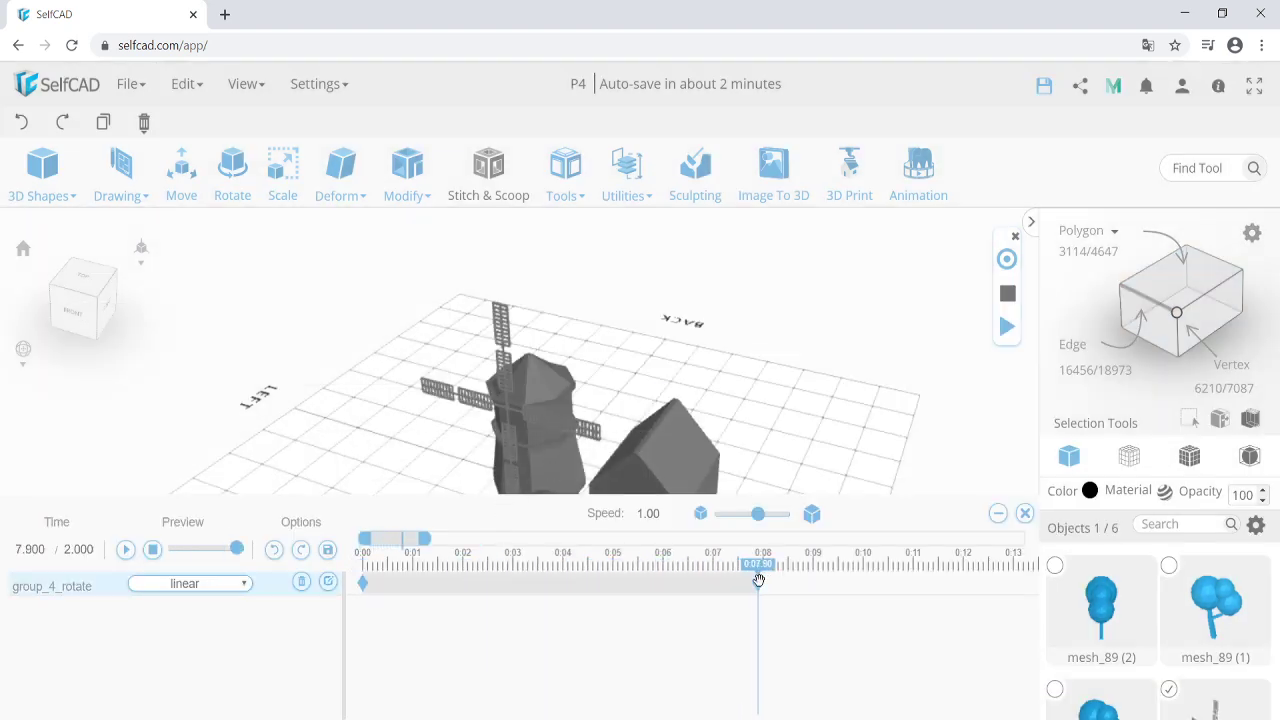
pyautogui.moveTo(500, 497); pyautogui.dragTo(525, 612)
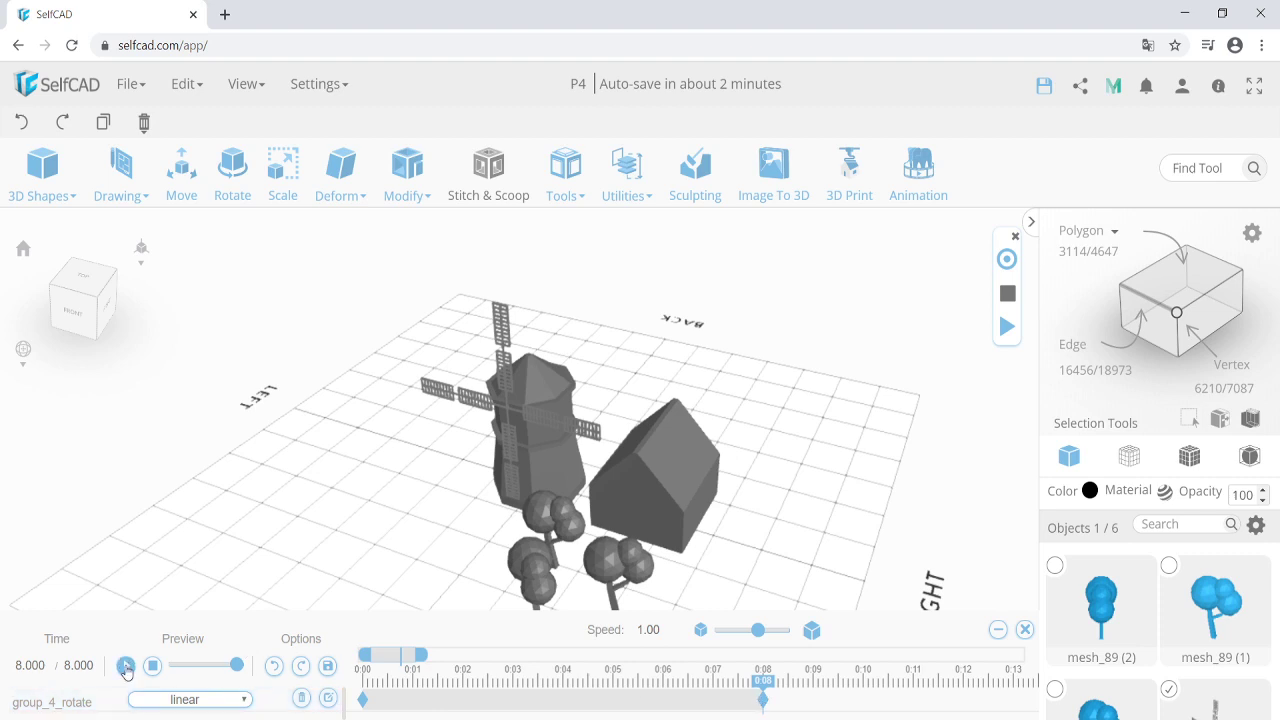
# Play the blade rotation and orbit and zoom around the windmill to watch it.
pyautogui.click(125, 666)
pyautogui.scroll(3, 519, 465)
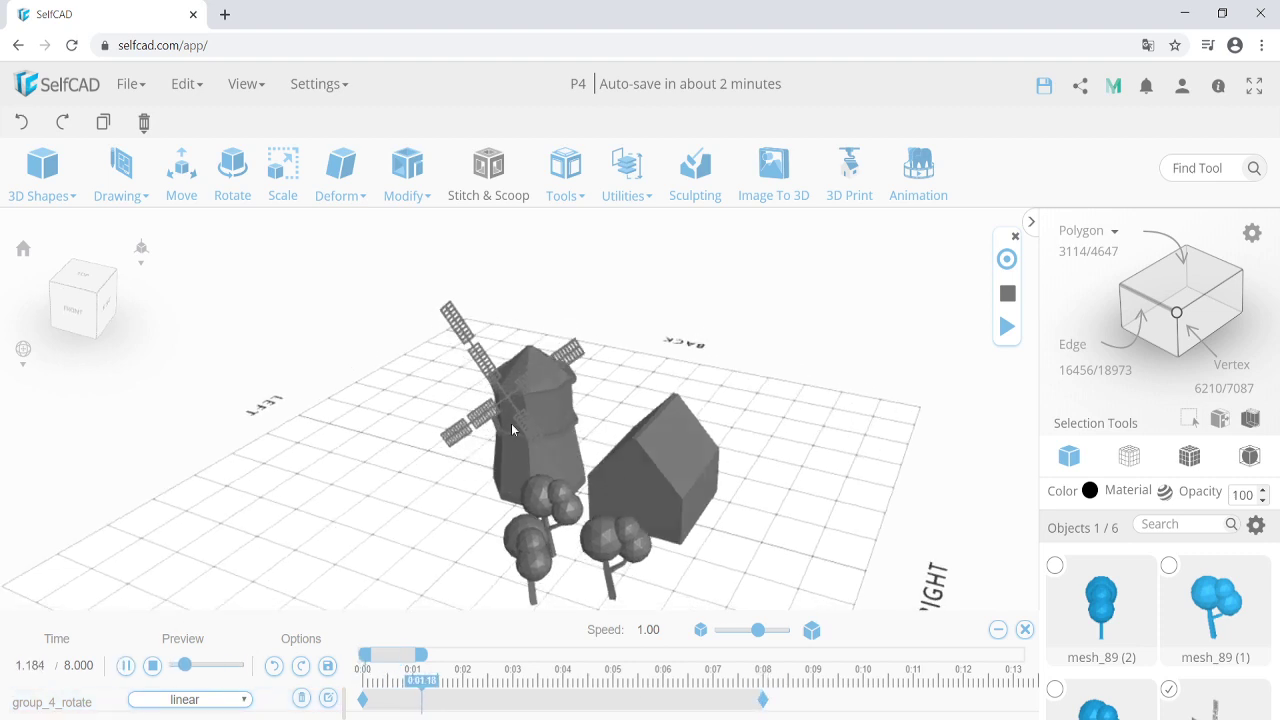
pyautogui.moveTo(519, 465); pyautogui.dragTo(495, 415, button='right')
pyautogui.scroll(-1, 507, 425)
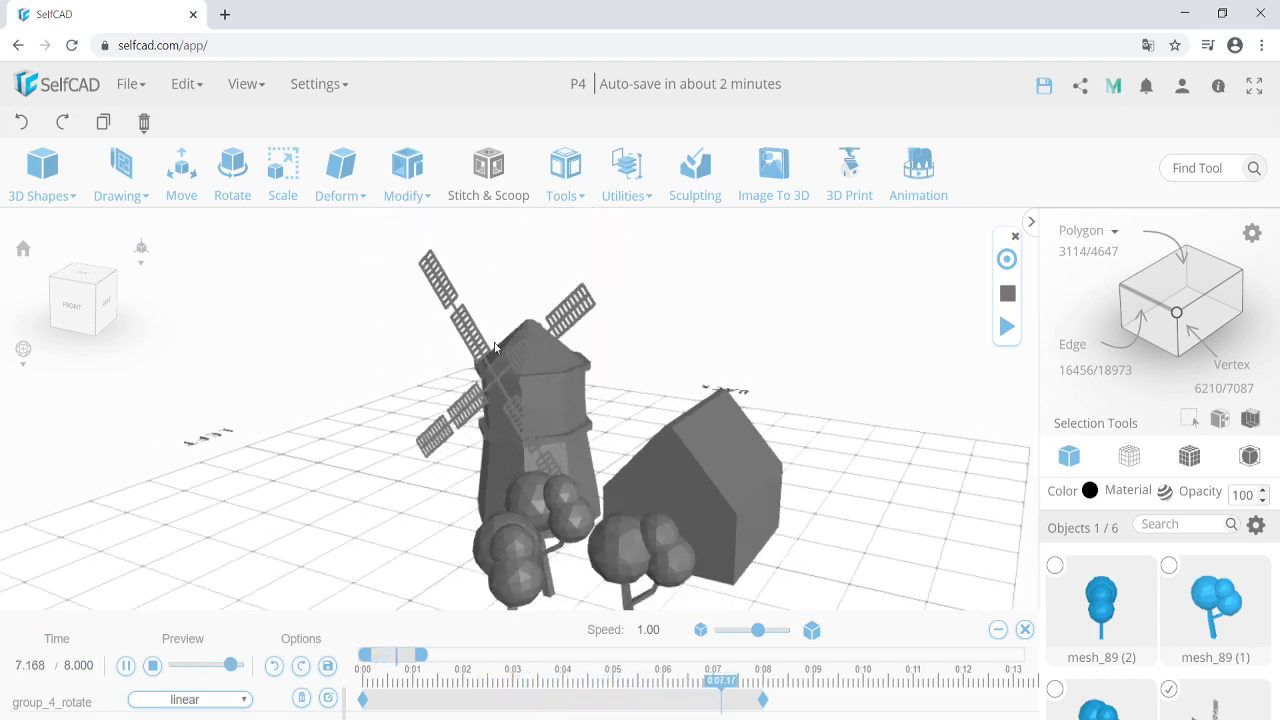
pyautogui.scroll(-1, 468, 445)
pyautogui.scroll(1, 463, 475)
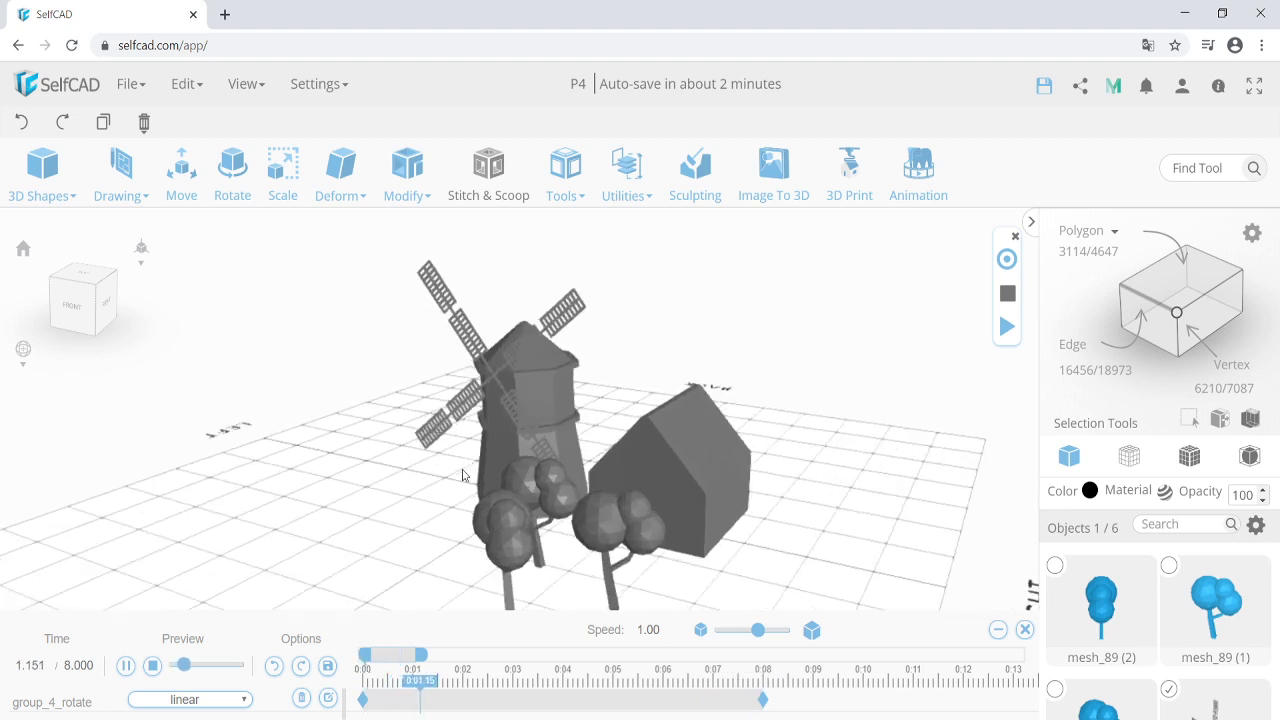
pyautogui.moveTo(463, 477); pyautogui.dragTo(491, 473, button='right')
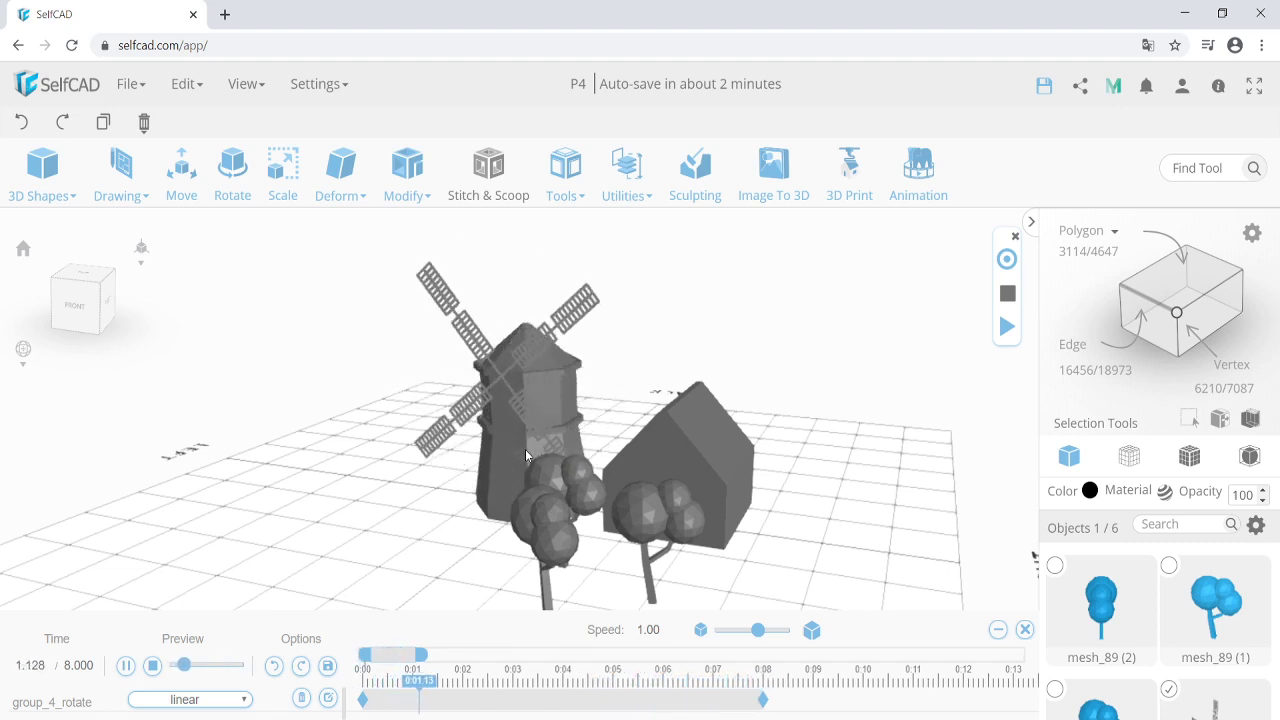
pyautogui.scroll(-1, 530, 455)
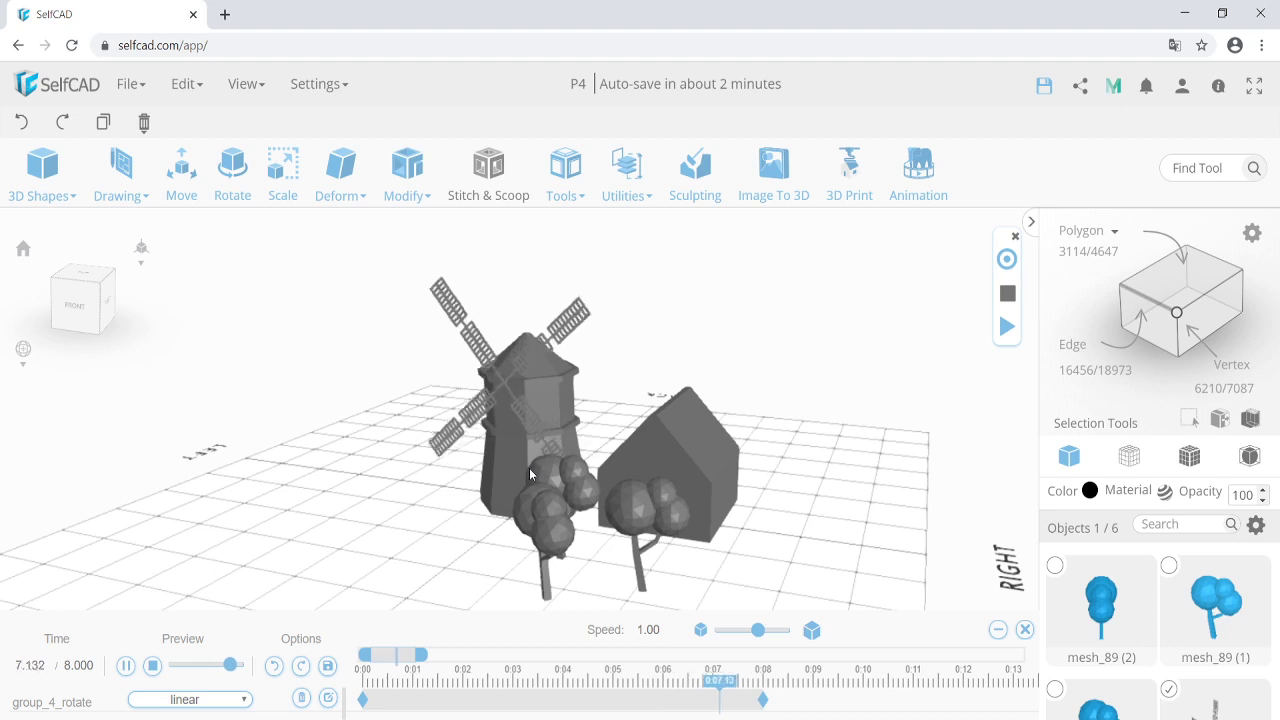
pyautogui.scroll(-3, 546, 458)
pyautogui.scroll(2, 528, 470)
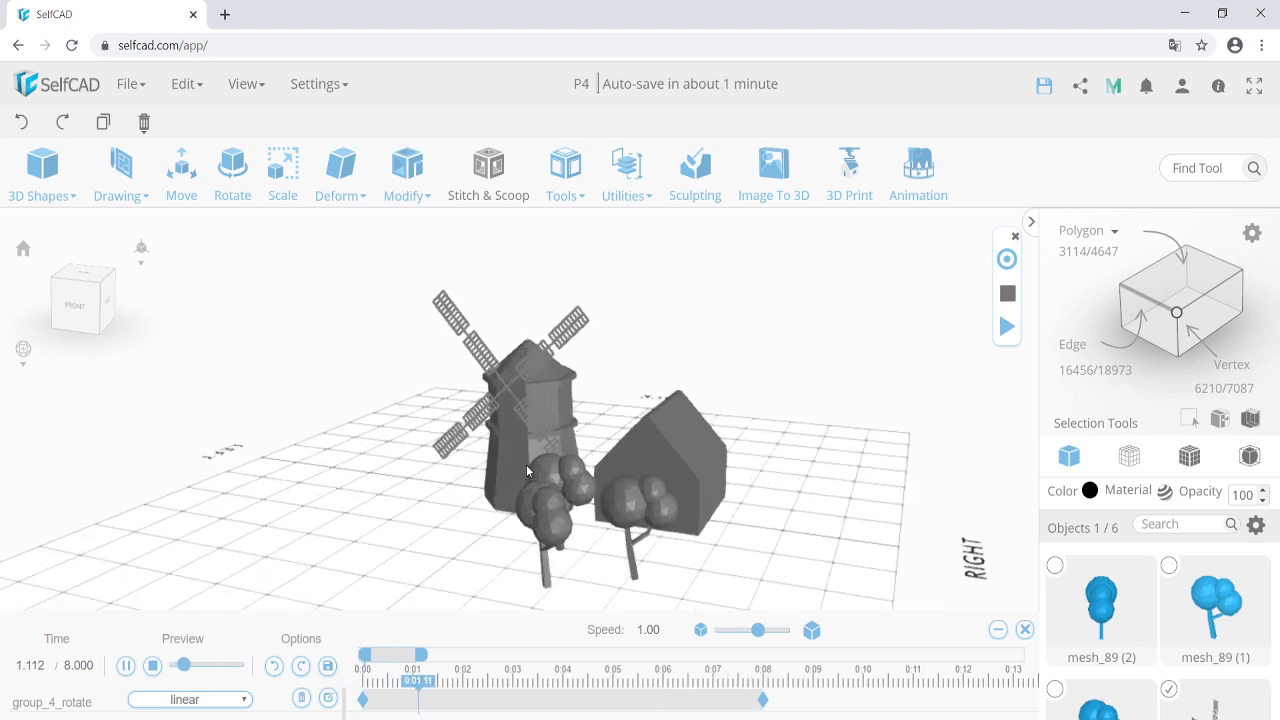
pyautogui.moveTo(526, 465); pyautogui.dragTo(520, 475, button='right')
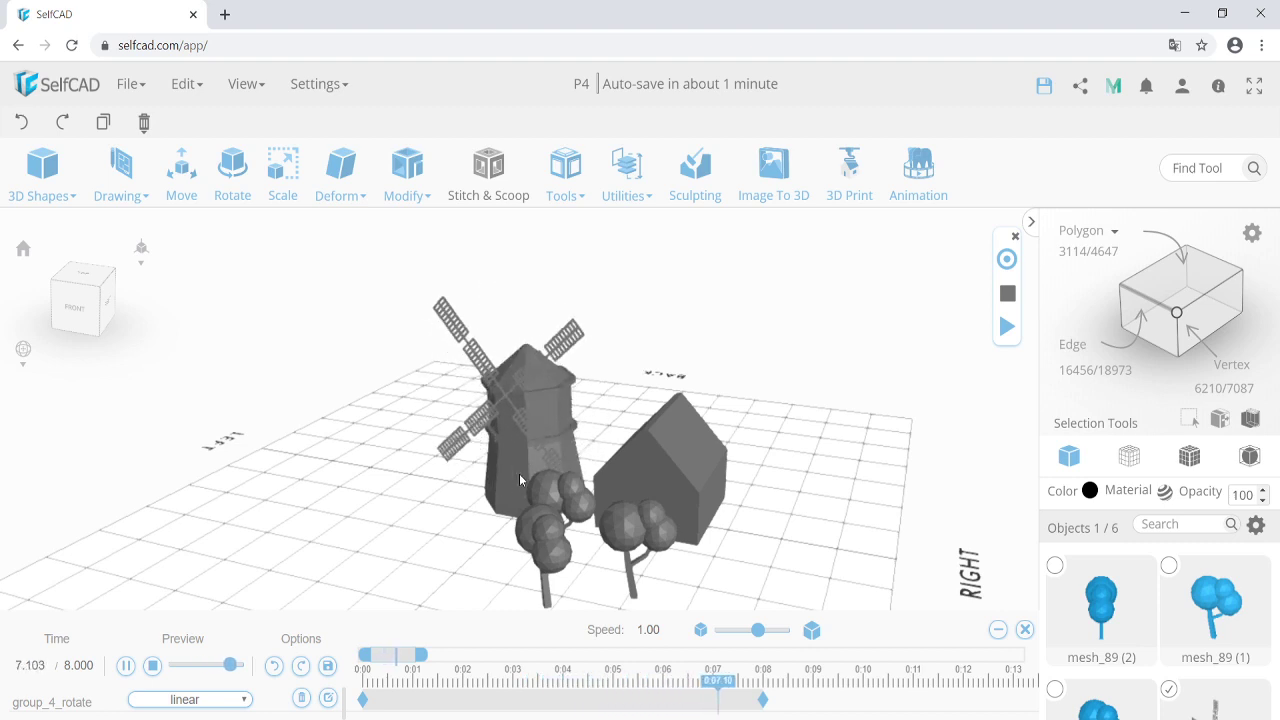
pyautogui.moveTo(535, 481); pyautogui.dragTo(519, 514, button='right')
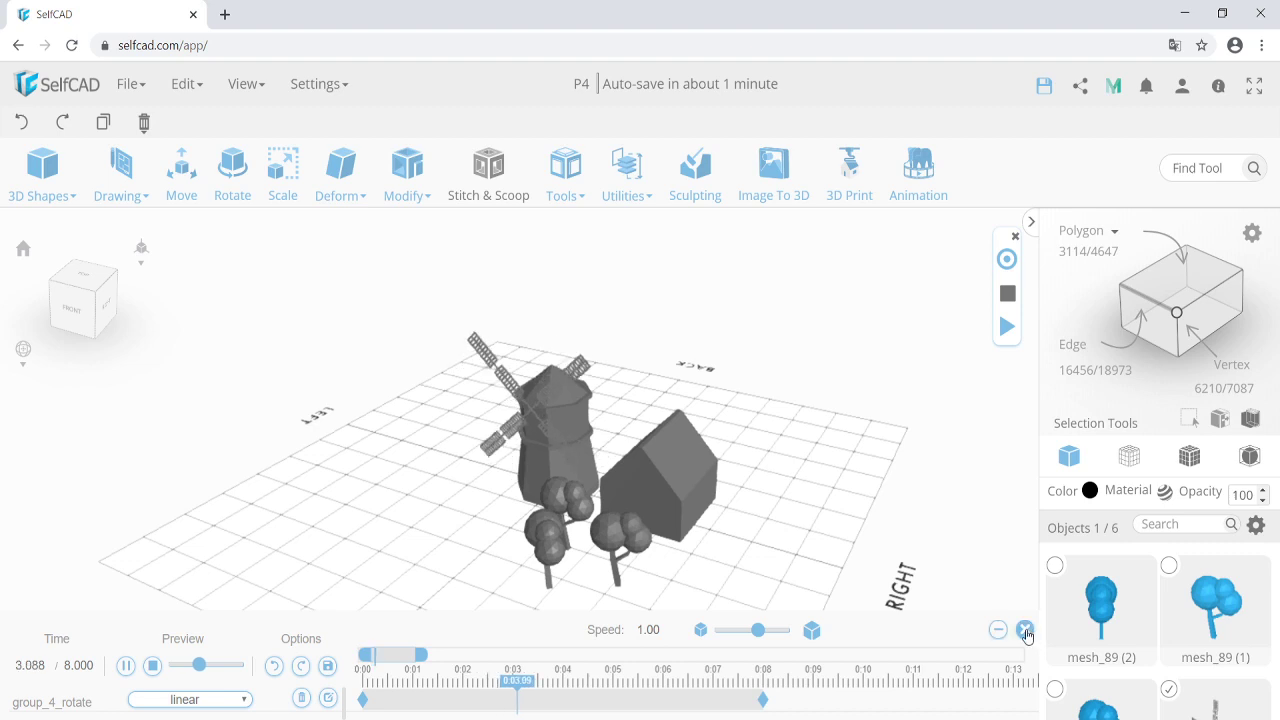
# Close the animation timeline with Discard Changes and select tree mesh_89 (1) in front of the house.
pyautogui.click(1025, 631)
pyautogui.click(628, 425)
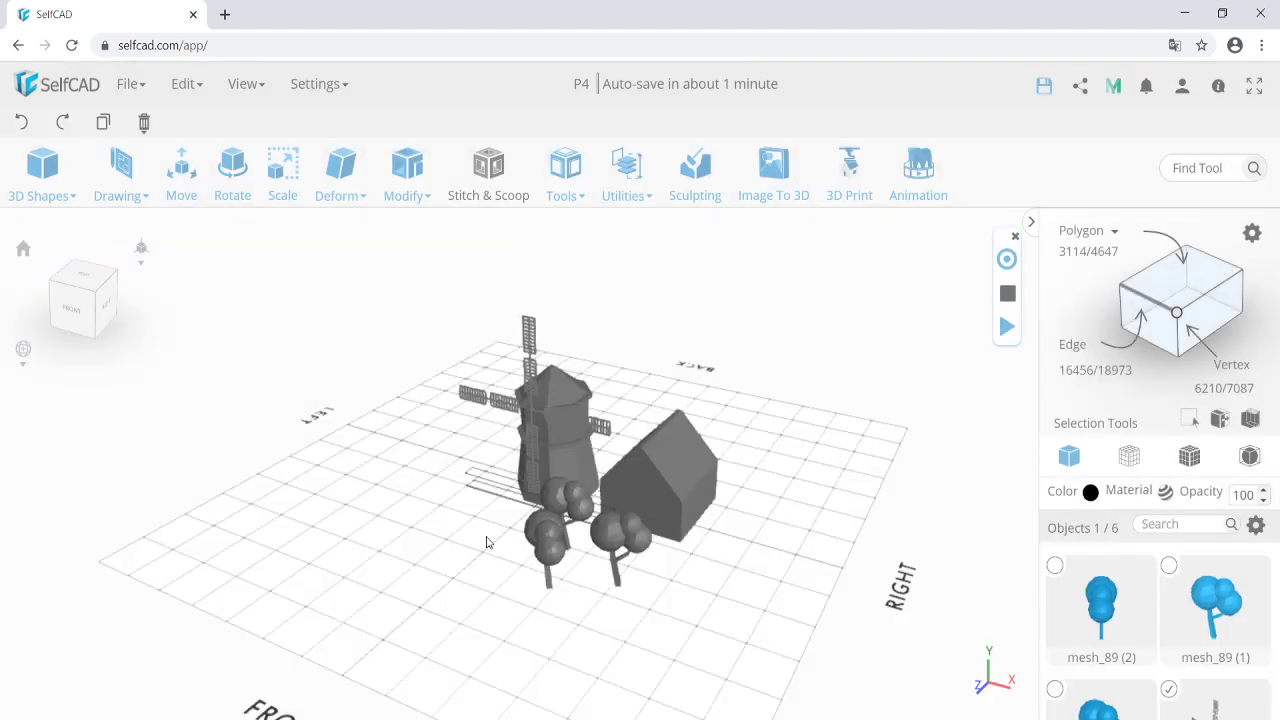
pyautogui.click(487, 537)
pyautogui.click(643, 505)
pyautogui.click(674, 574)
pyautogui.click(619, 548)
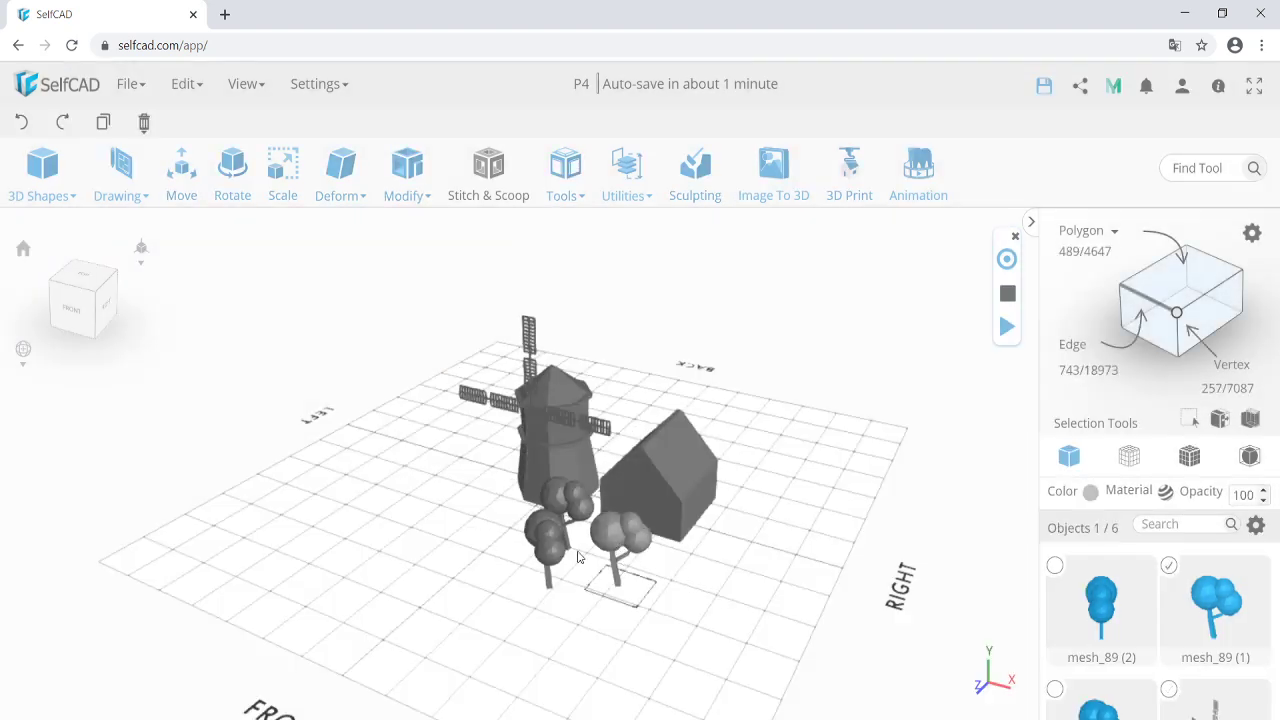
# Move tree mesh_89 (1) to the house's right side, then select the house and show wireframe.
pyautogui.click(177, 178)
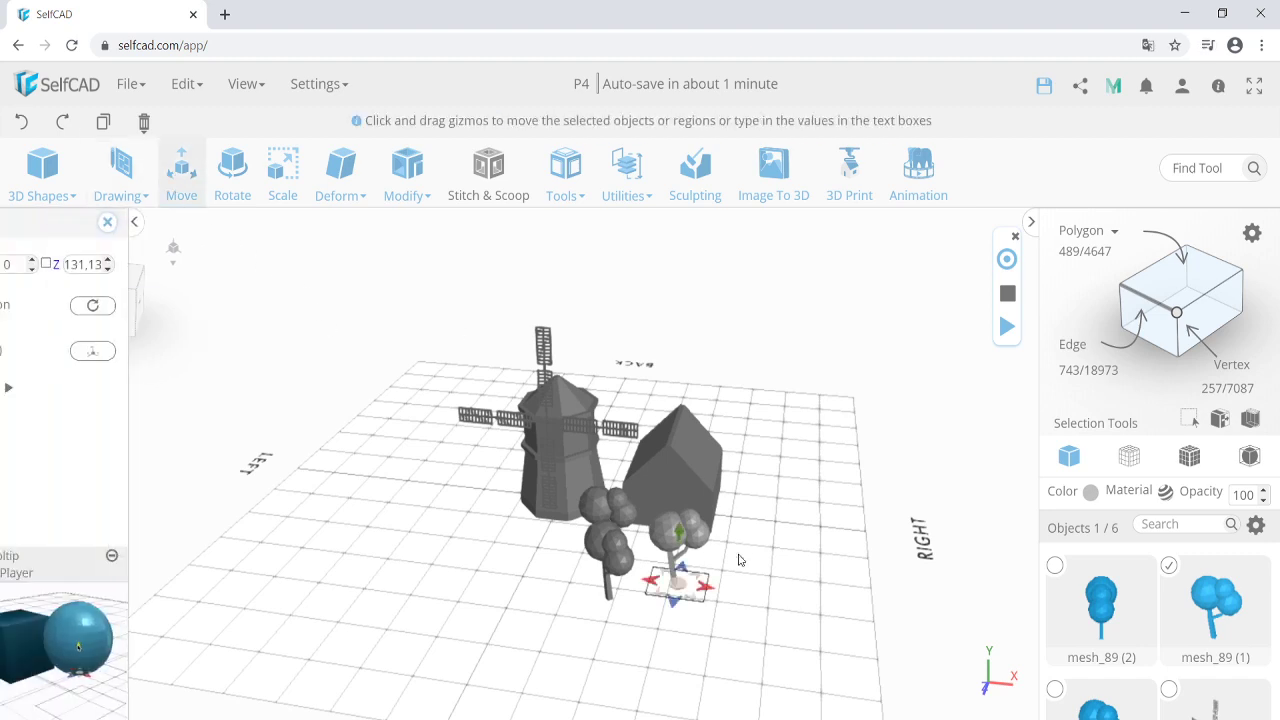
pyautogui.moveTo(678, 583); pyautogui.dragTo(735, 576)
pyautogui.click(668, 562)
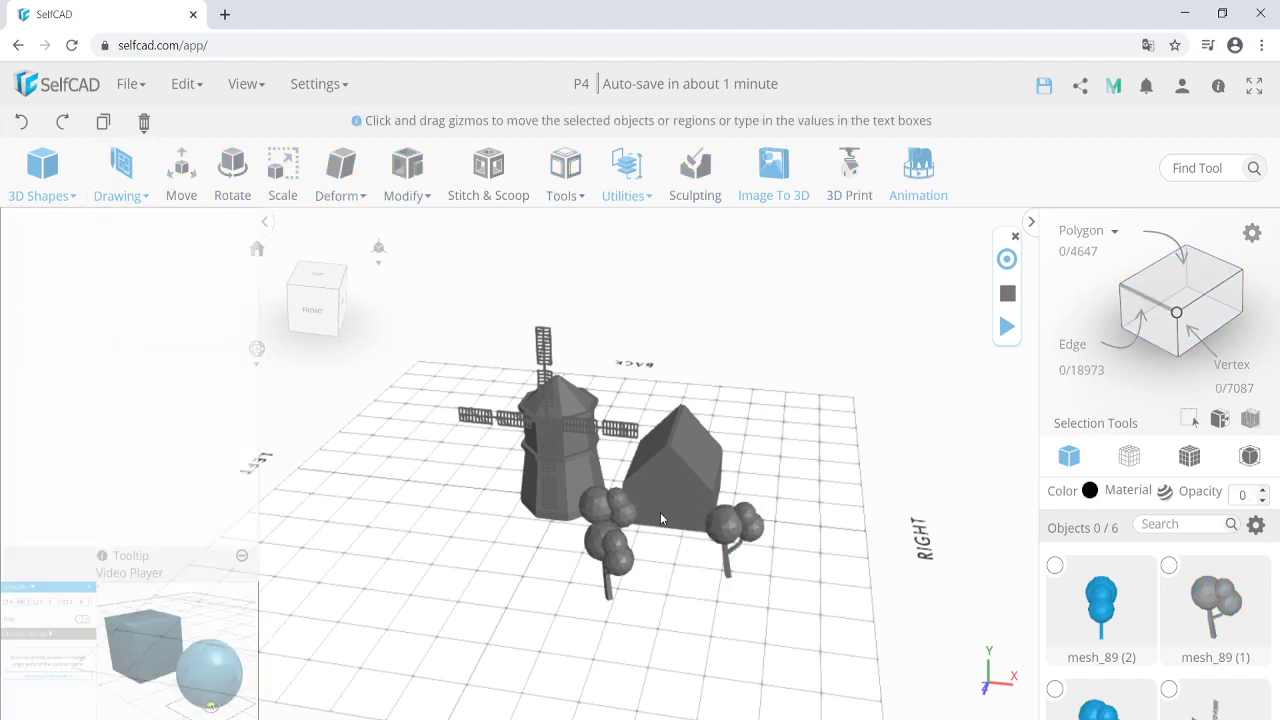
pyautogui.click(661, 518)
pyautogui.moveTo(664, 545); pyautogui.dragTo(647, 523, button='right')
pyautogui.click(1177, 458)
pyautogui.scroll(5, 677, 489)
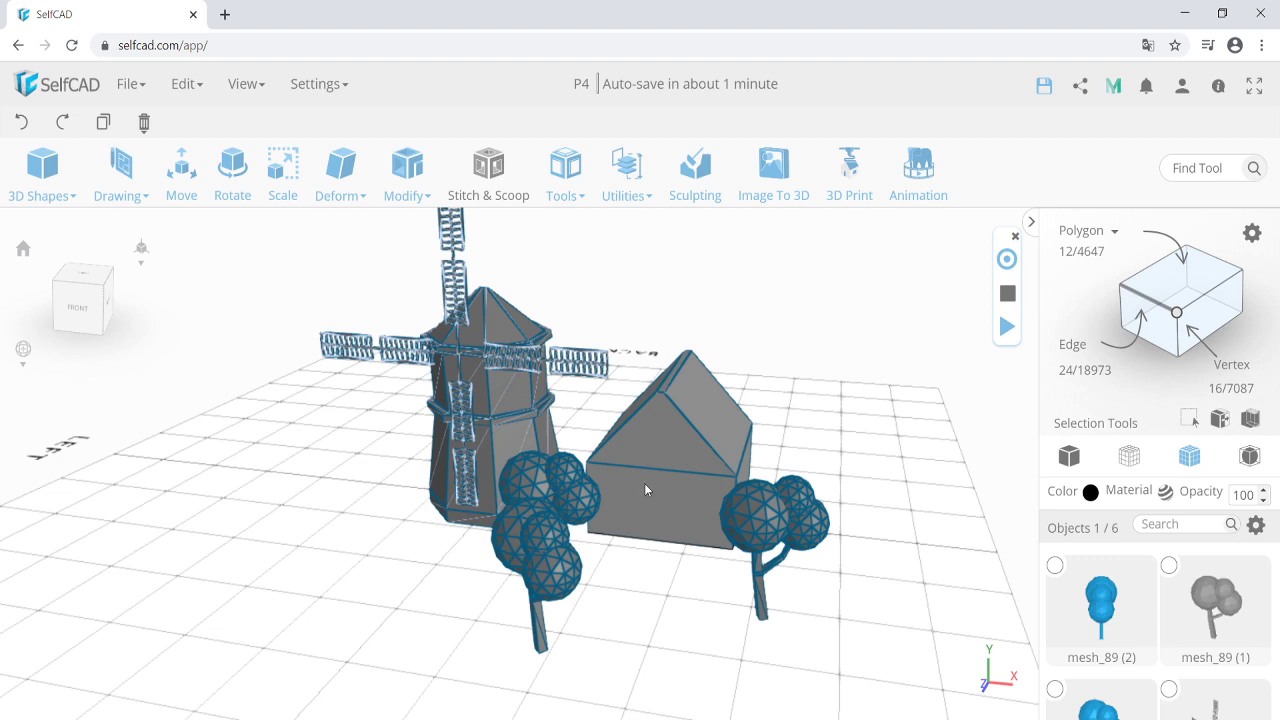
pyautogui.click(1069, 457)
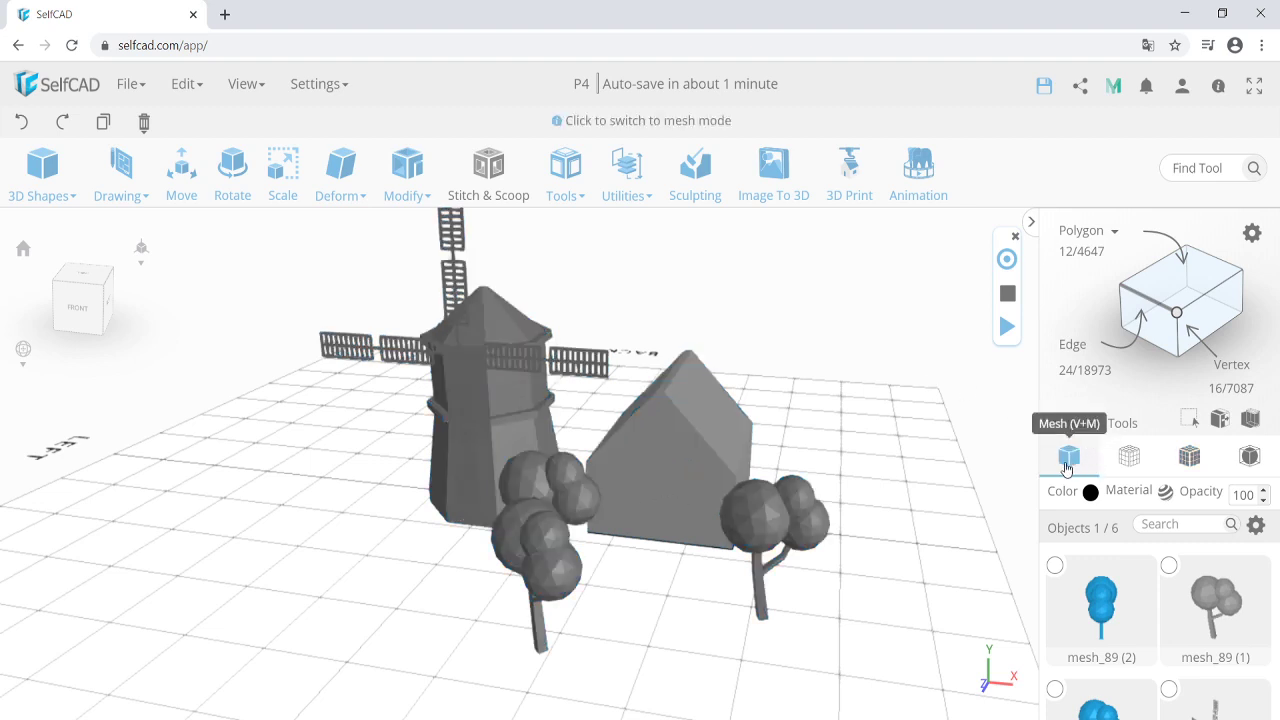
pyautogui.click(666, 514)
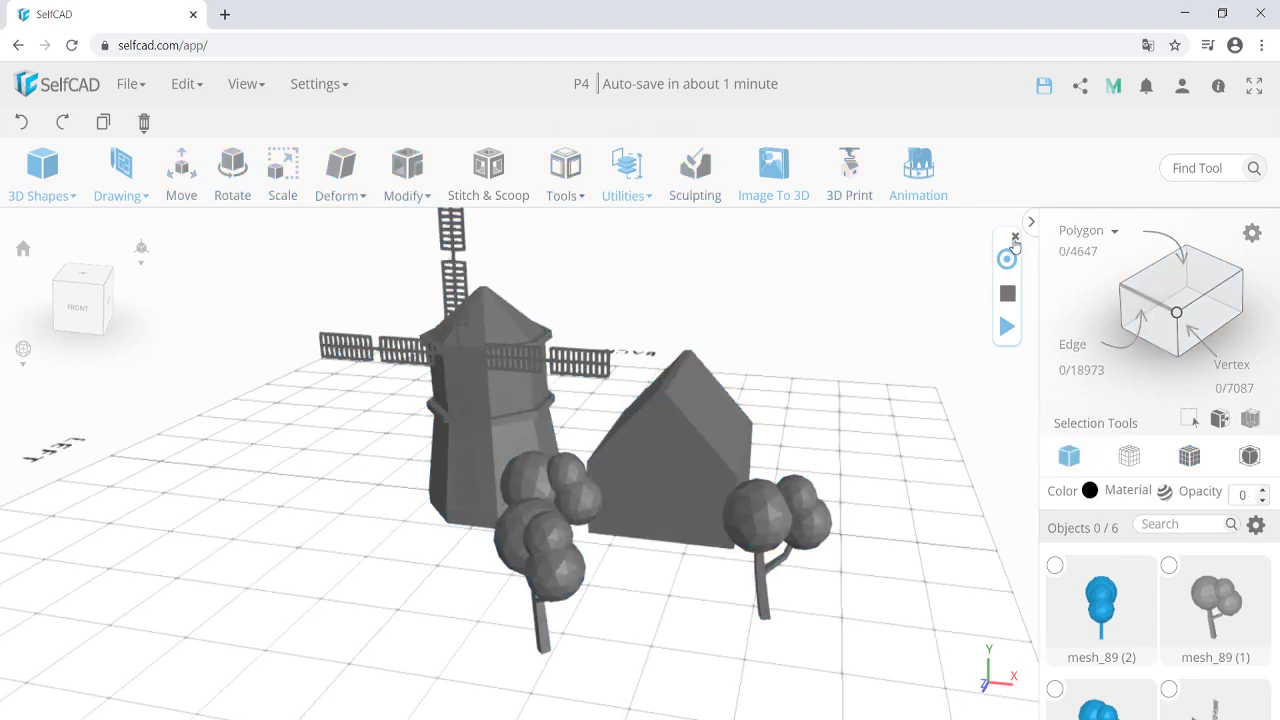
pyautogui.click(651, 478)
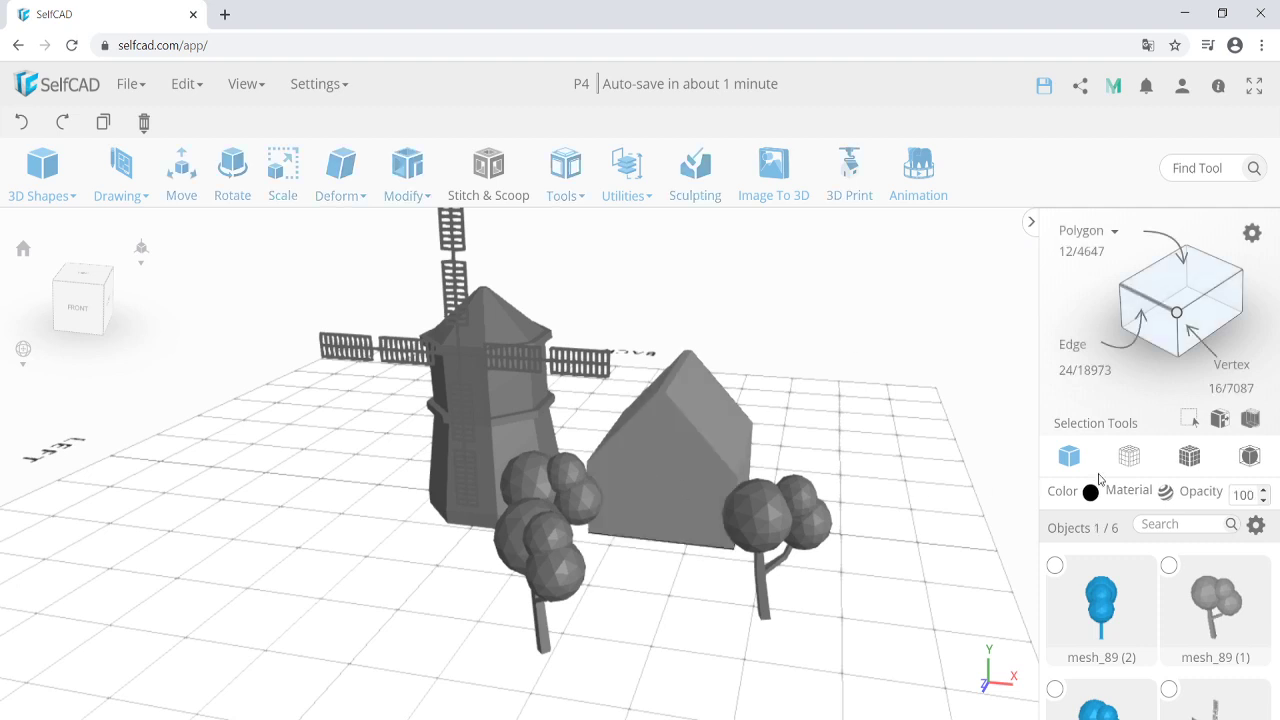
pyautogui.click(1189, 456)
pyautogui.moveTo(707, 523); pyautogui.dragTo(671, 517, button='right')
pyautogui.moveTo(120, 170)
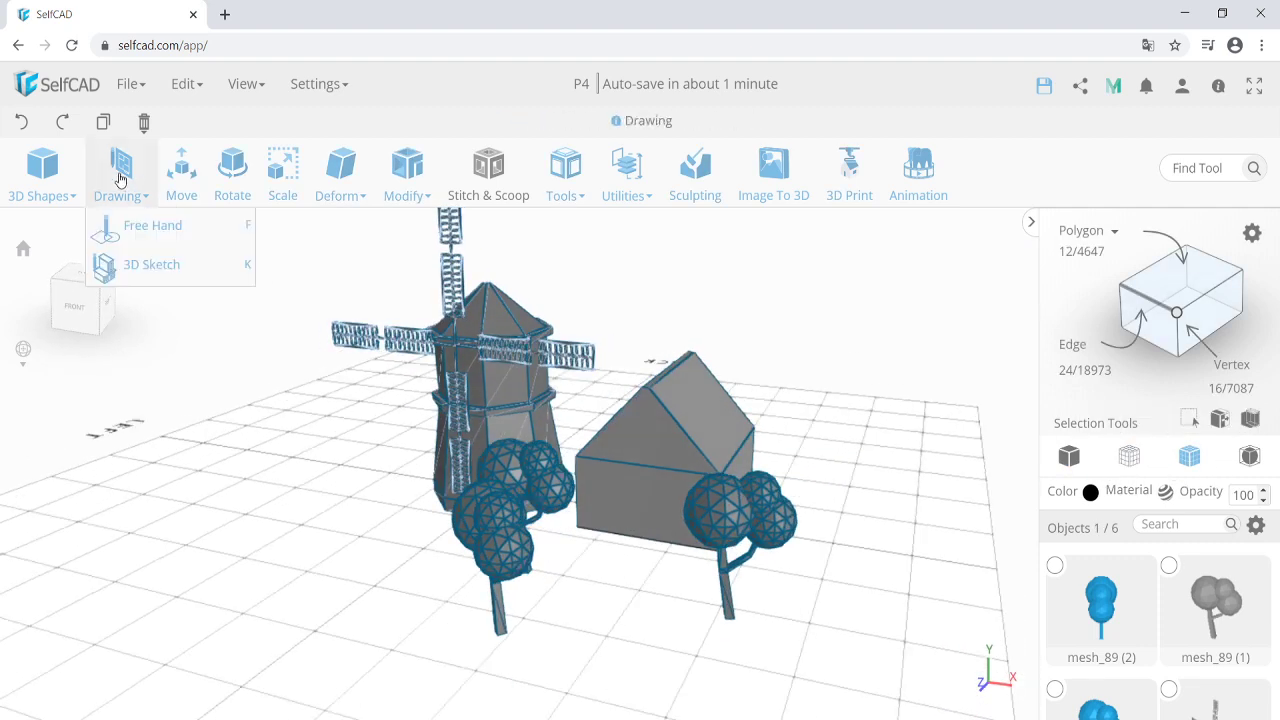
# Draw the door's left and right vertical edge lines on the front wall with 3D Sketch, then select group_1.
pyautogui.click(160, 265)
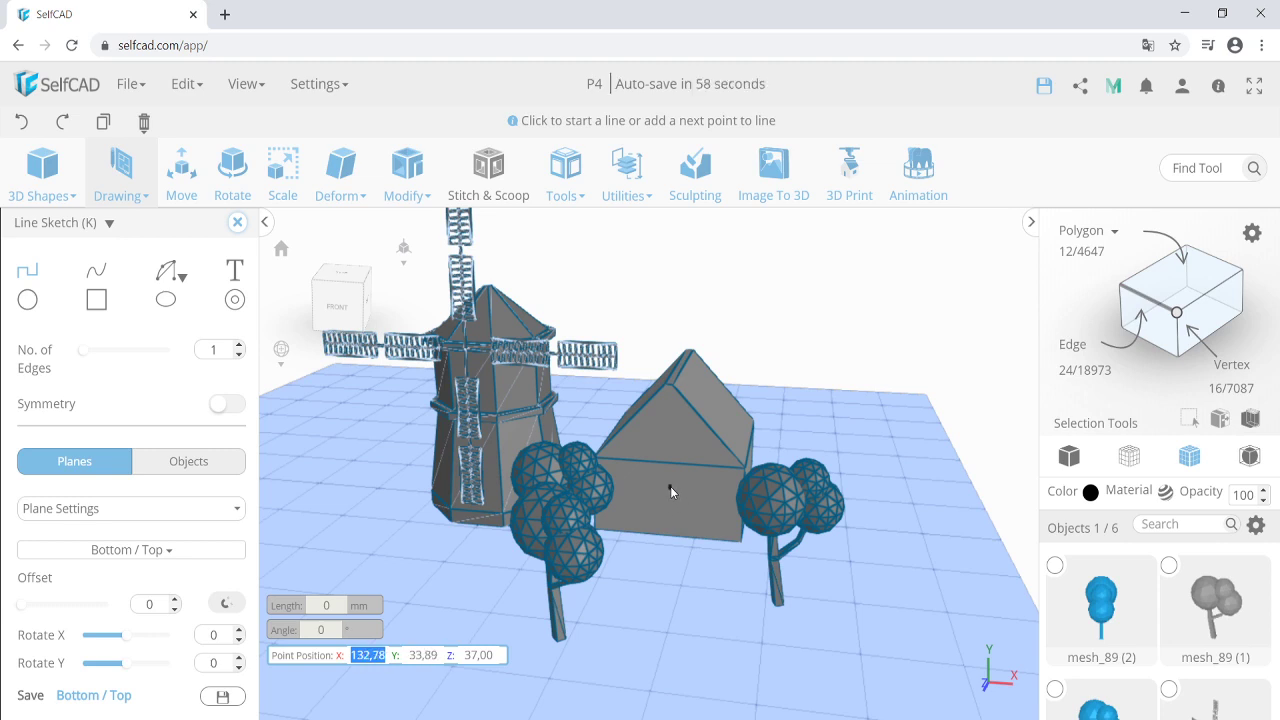
pyautogui.click(632, 534)
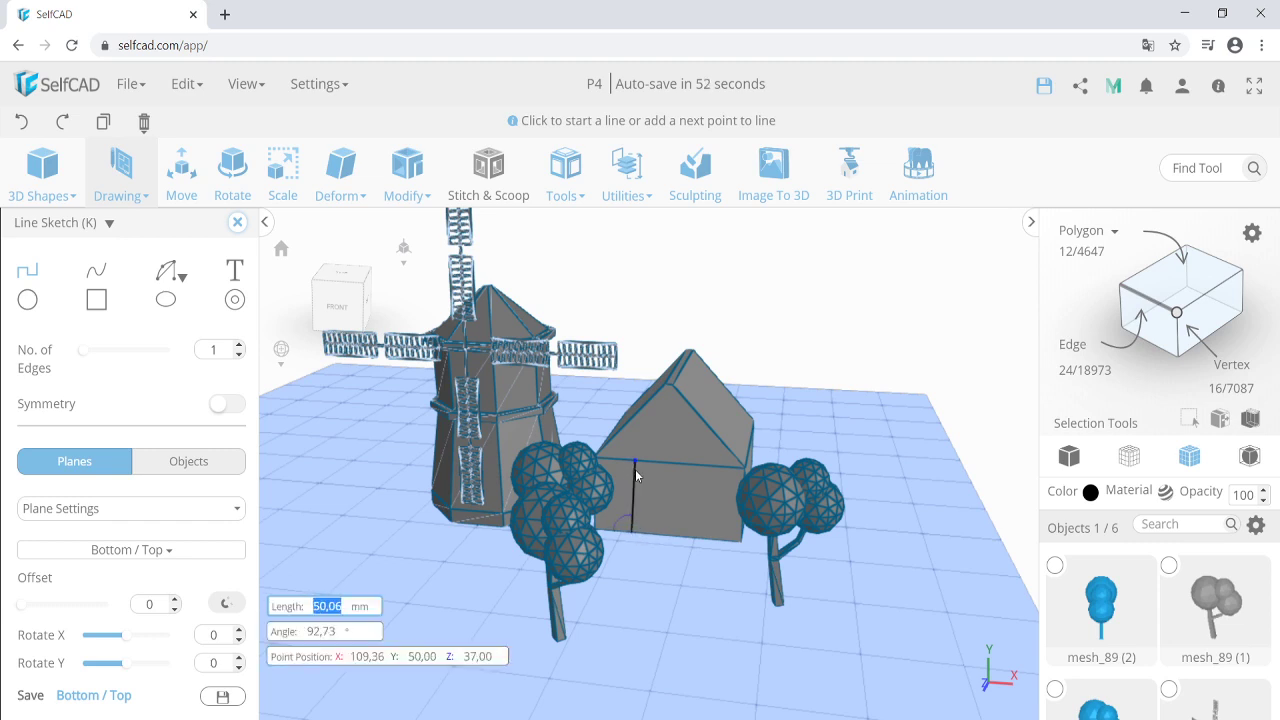
pyautogui.click(635, 466)
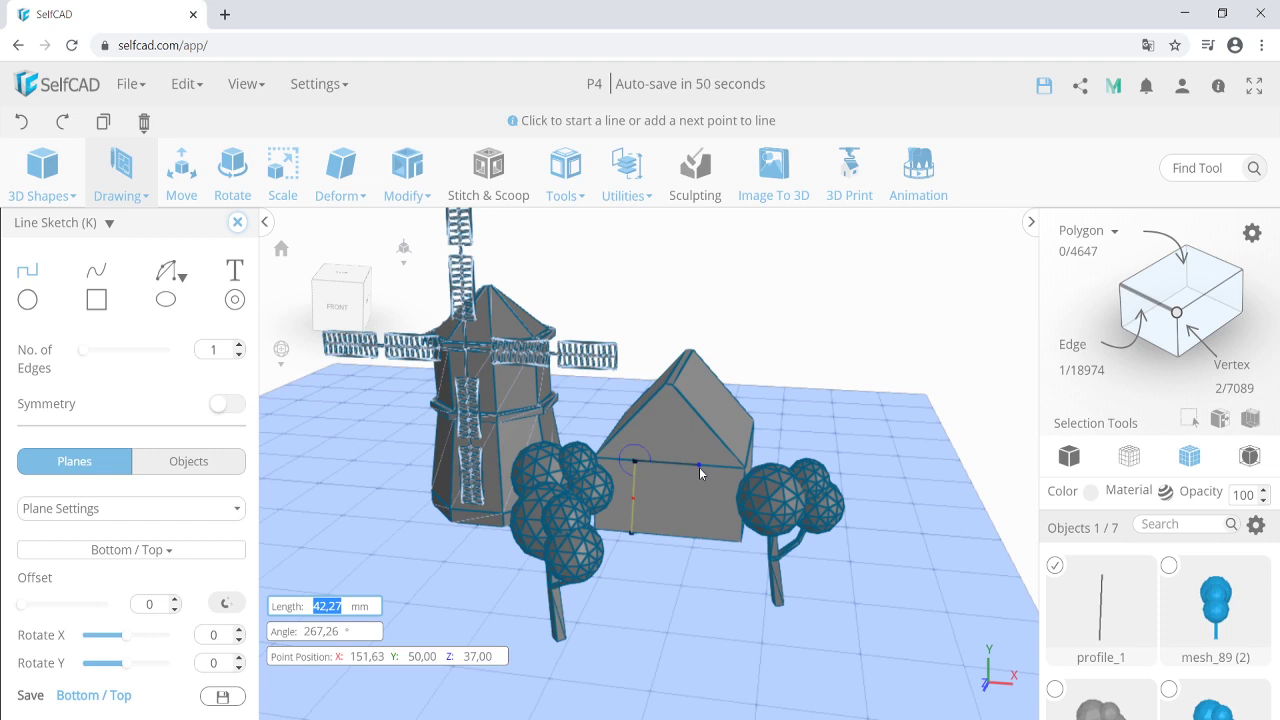
pyautogui.click(700, 468)
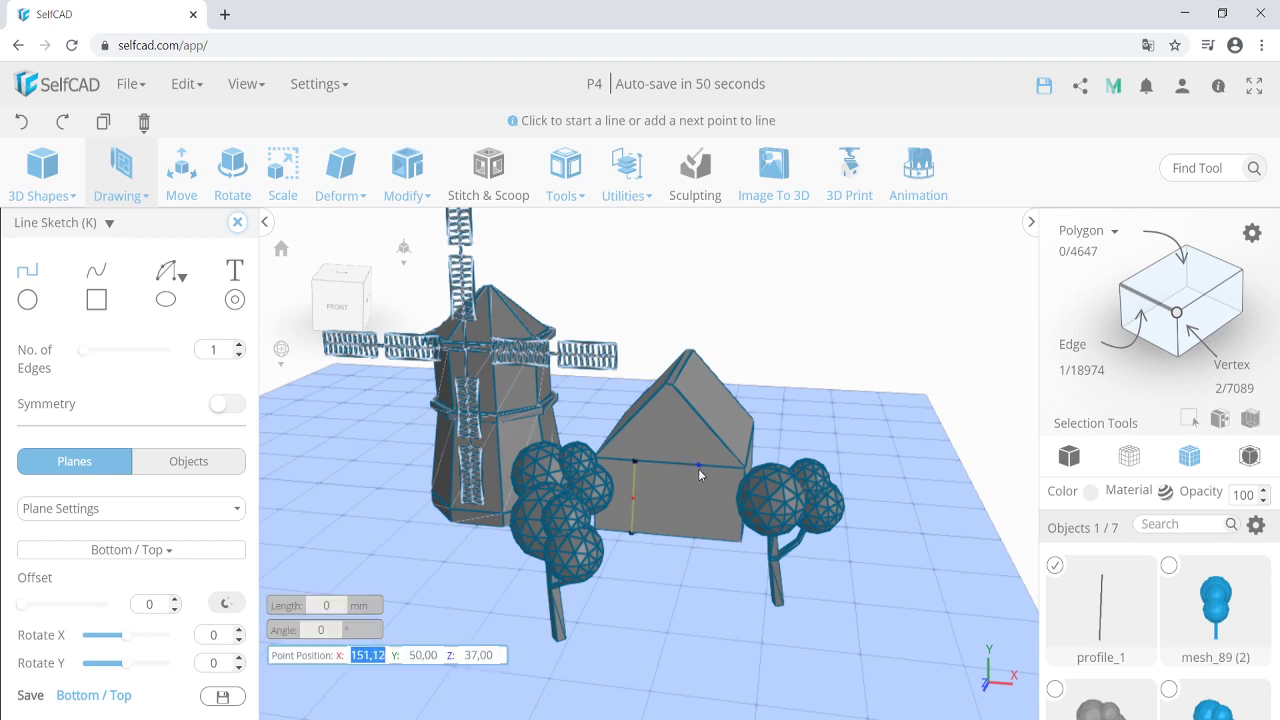
pyautogui.click(709, 542)
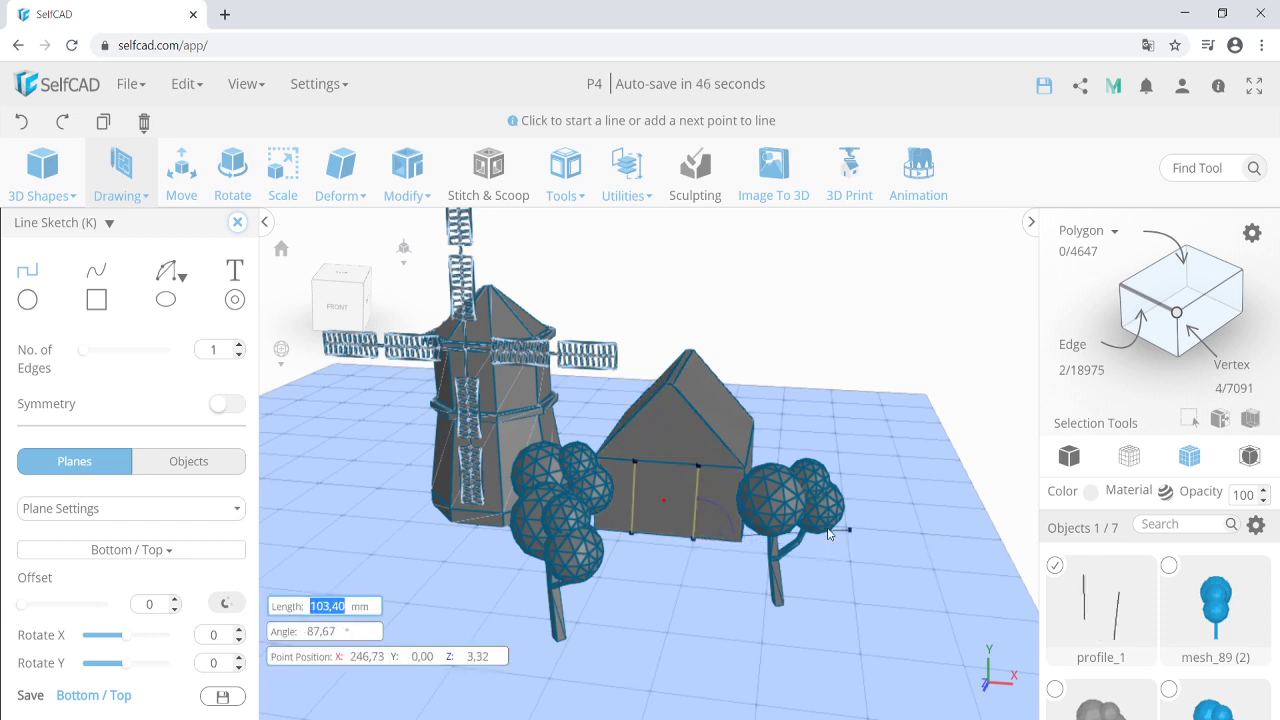
pyautogui.scroll(-4, 1133, 633)
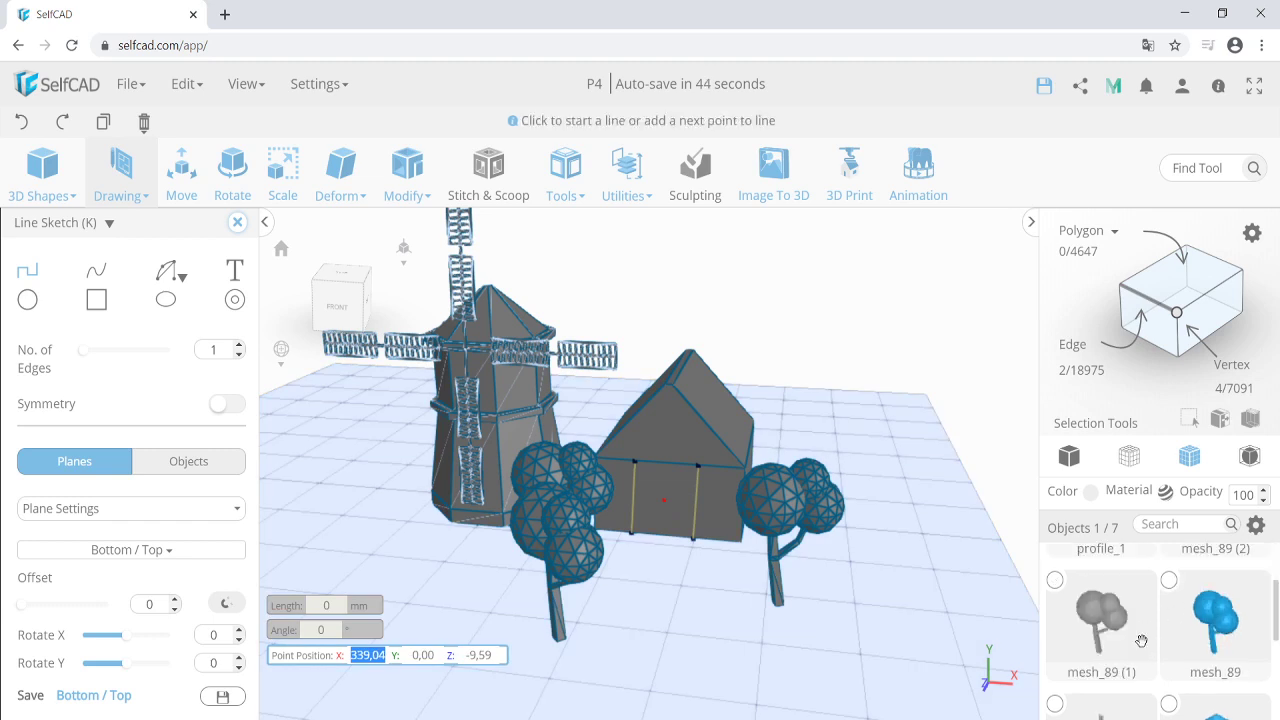
pyautogui.click(1054, 610)
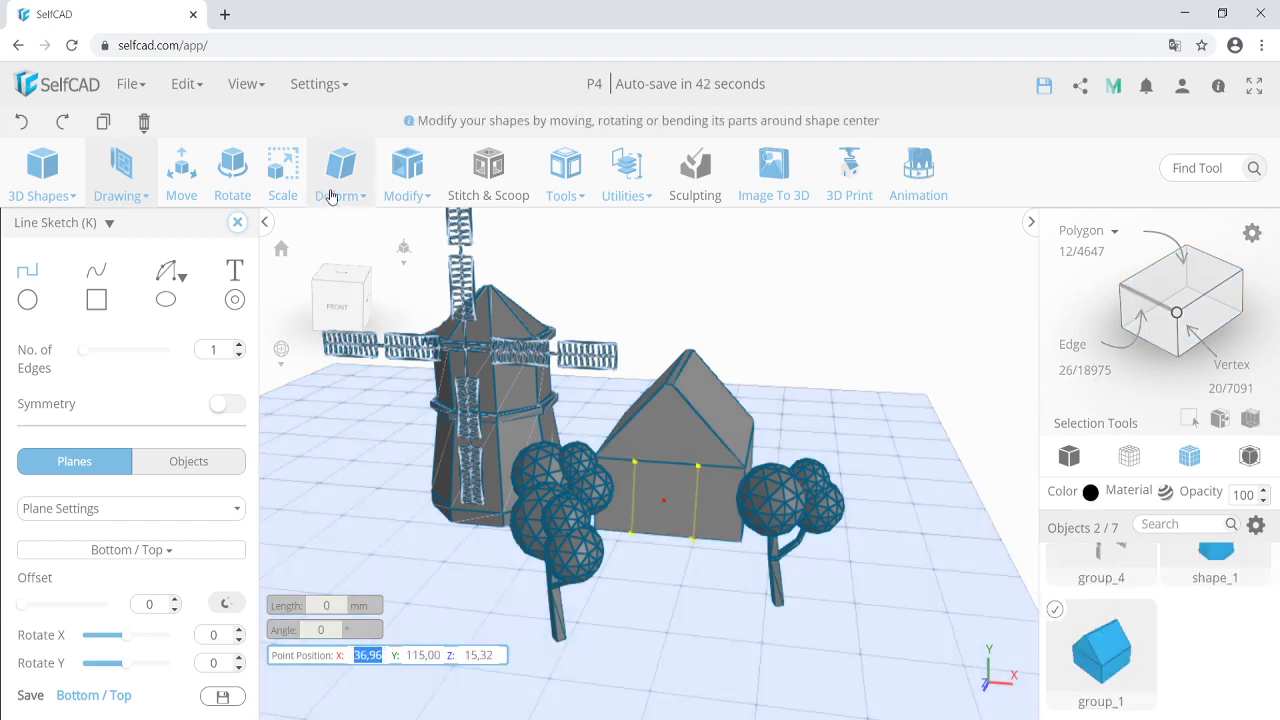
# Cut the door outline into the house and delete the leftover profile_1 sketch.
pyautogui.click(408, 185)
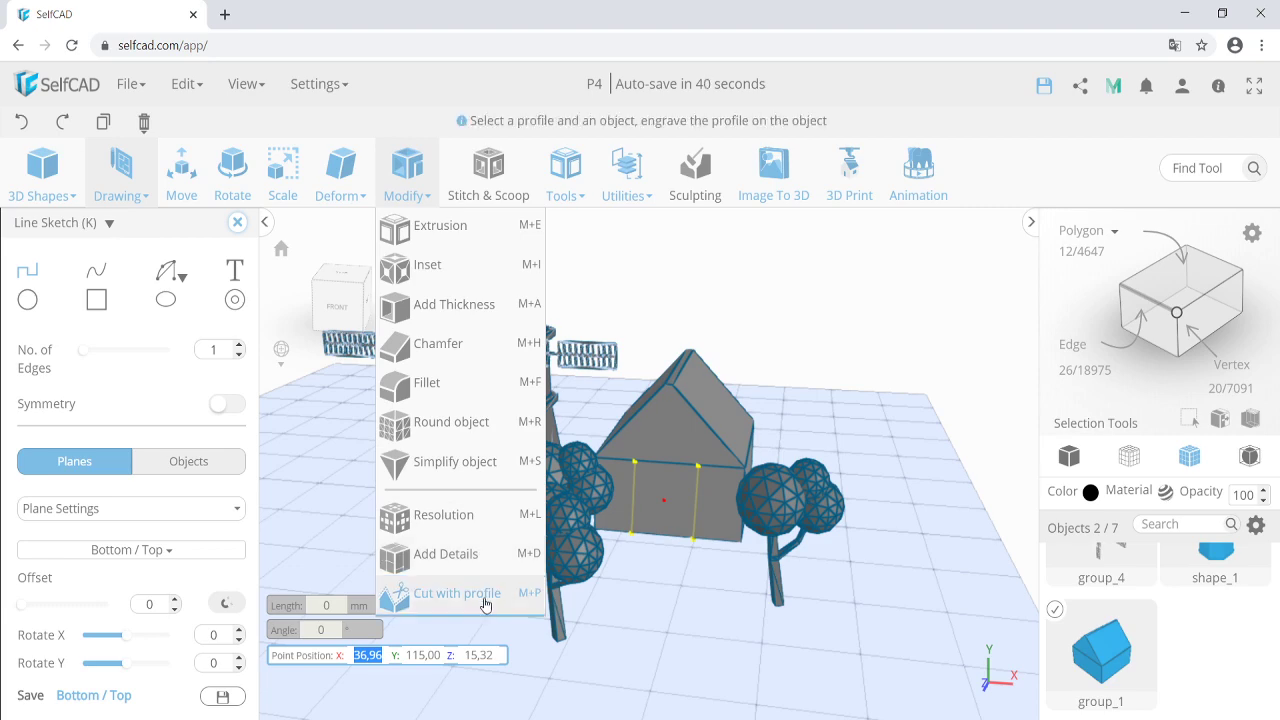
pyautogui.click(486, 603)
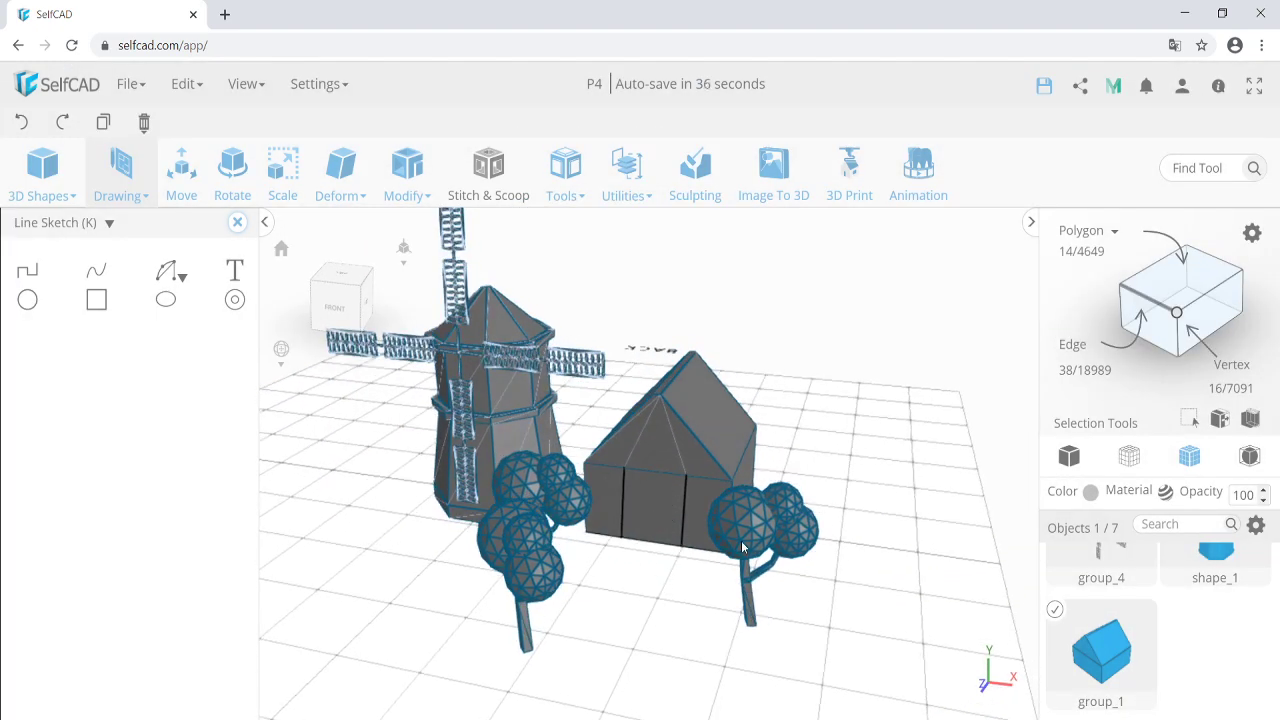
pyautogui.scroll(3, 1152, 634)
pyautogui.click(1055, 566)
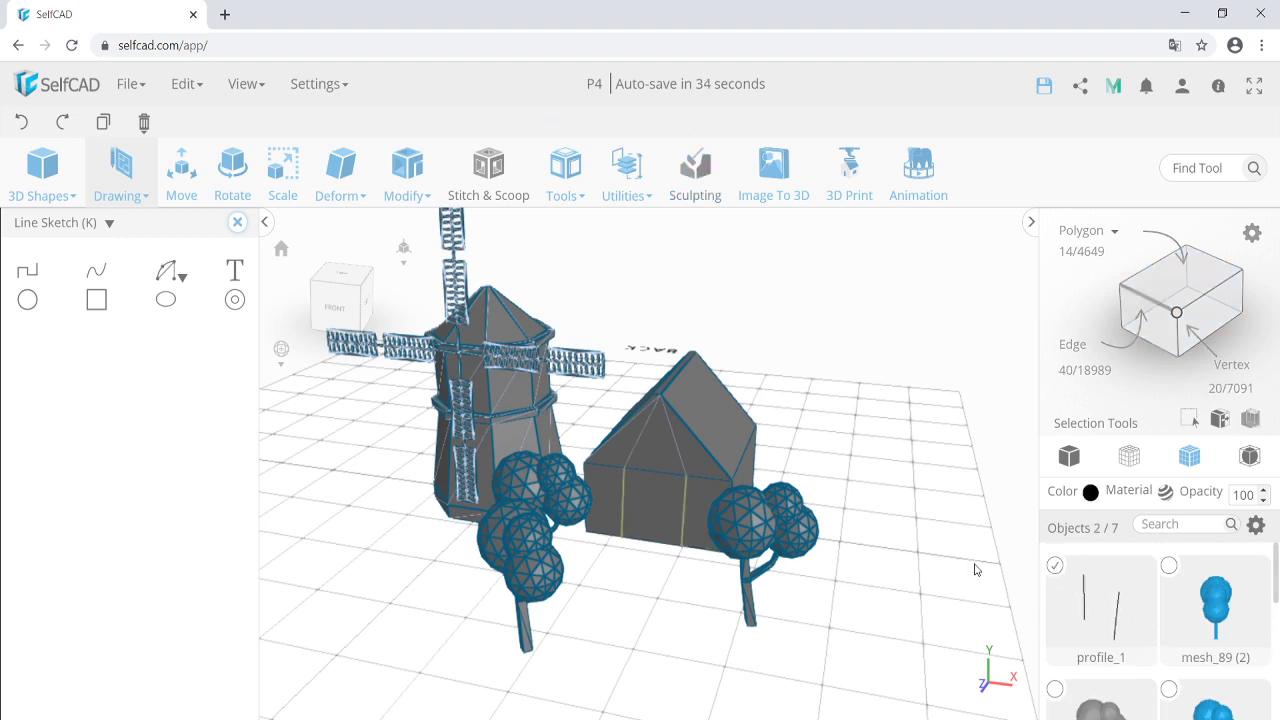
pyautogui.press('Delete')
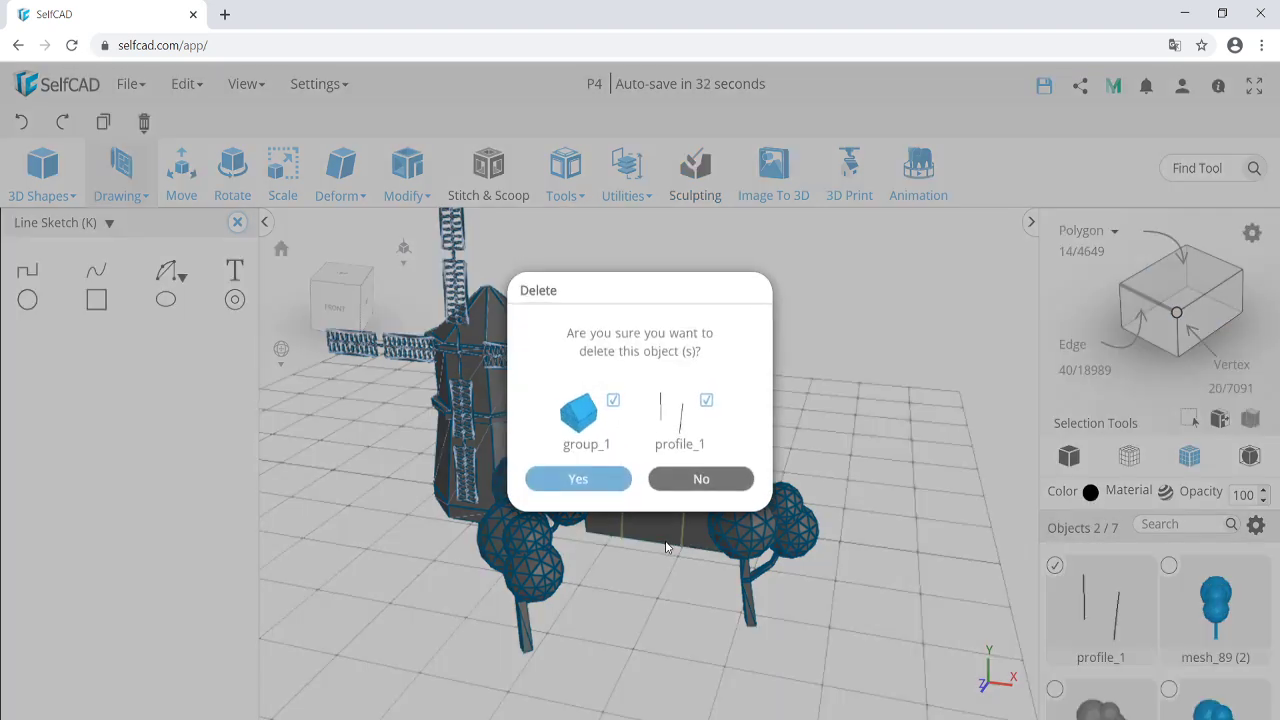
pyautogui.click(601, 476)
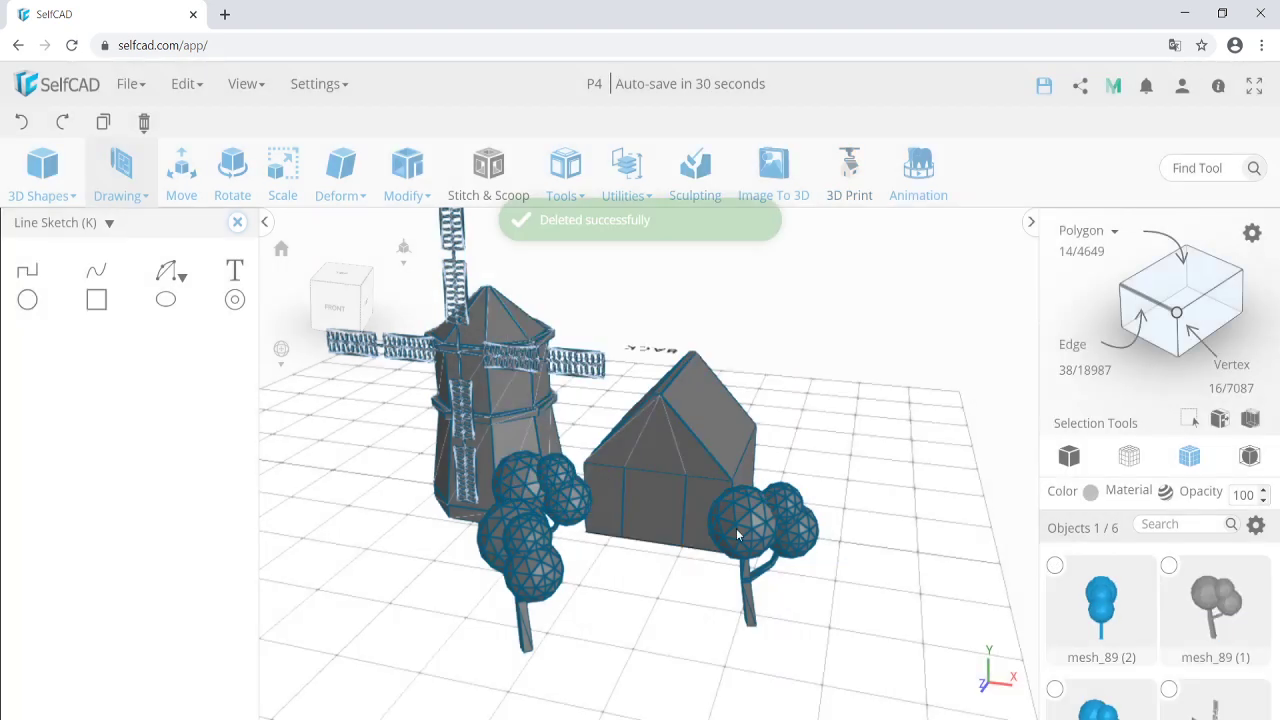
# Pick the door face on group_1 and split it off as separate object mesh_90.
pyautogui.scroll(-3, 1158, 633)
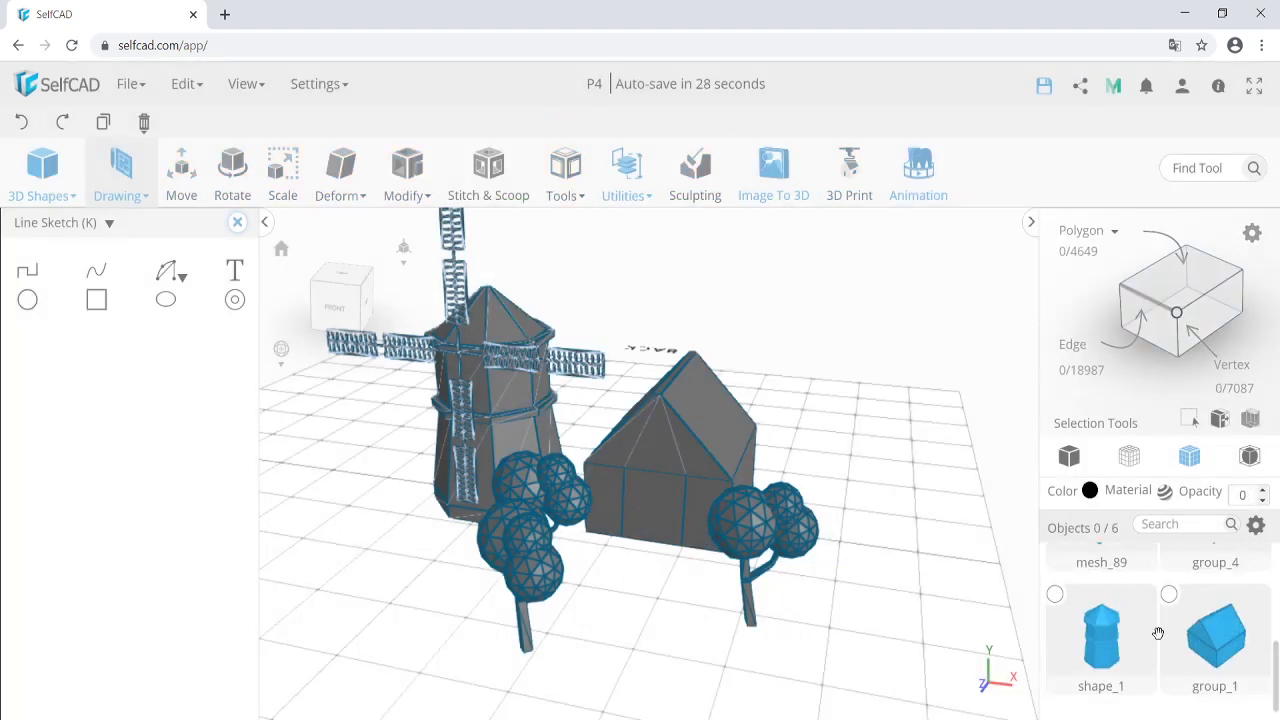
pyautogui.click(1171, 595)
pyautogui.scroll(2, 640, 505)
pyautogui.scroll(1, 673, 486)
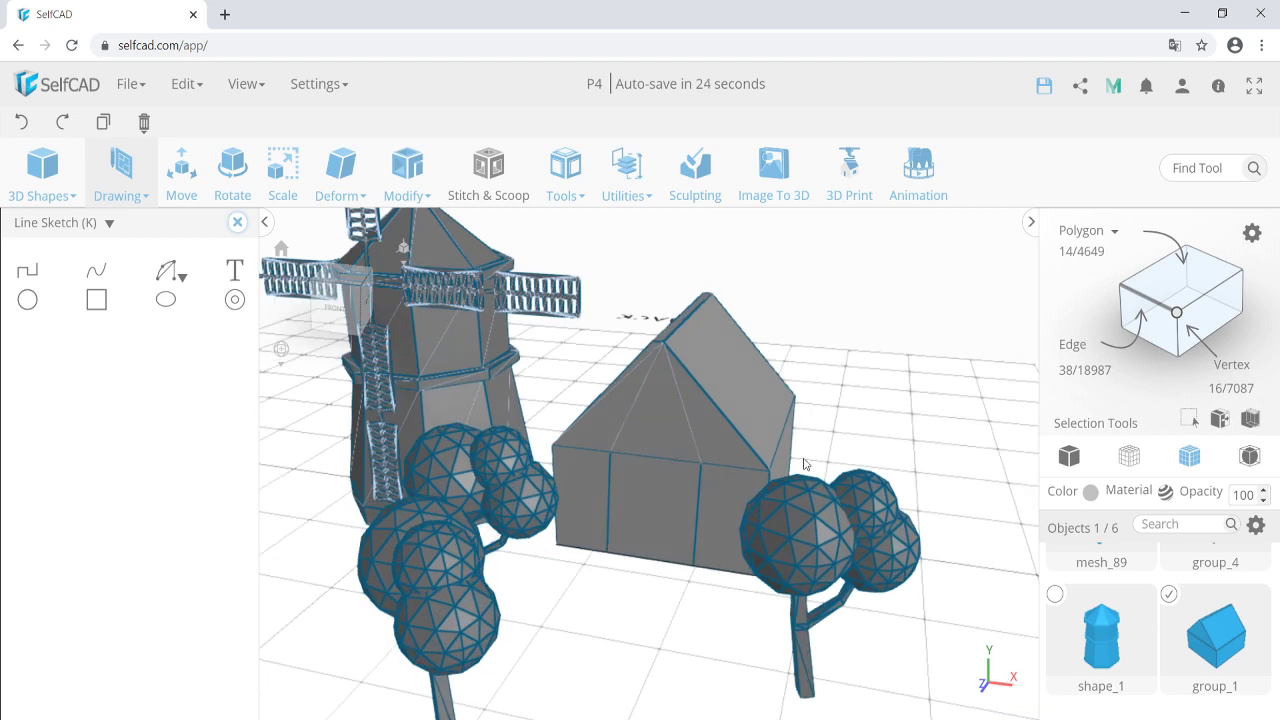
pyautogui.click(1073, 251)
pyautogui.click(648, 497)
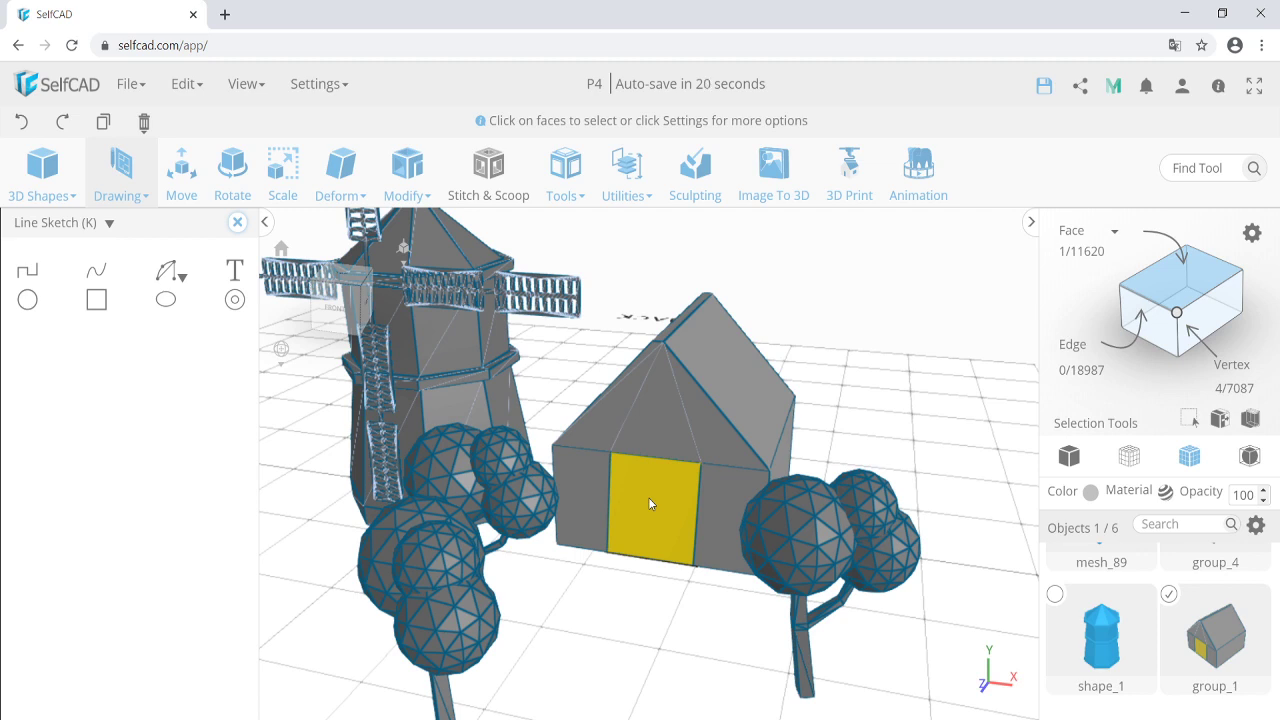
pyautogui.click(639, 187)
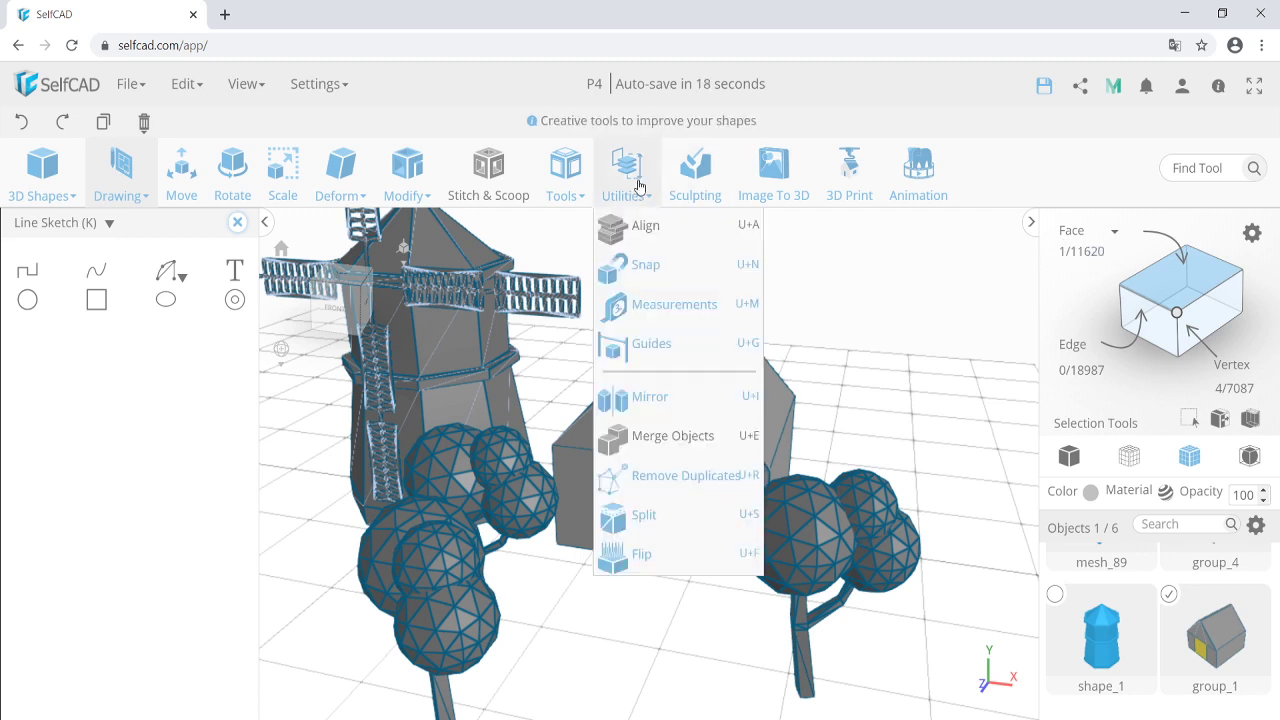
pyautogui.click(669, 520)
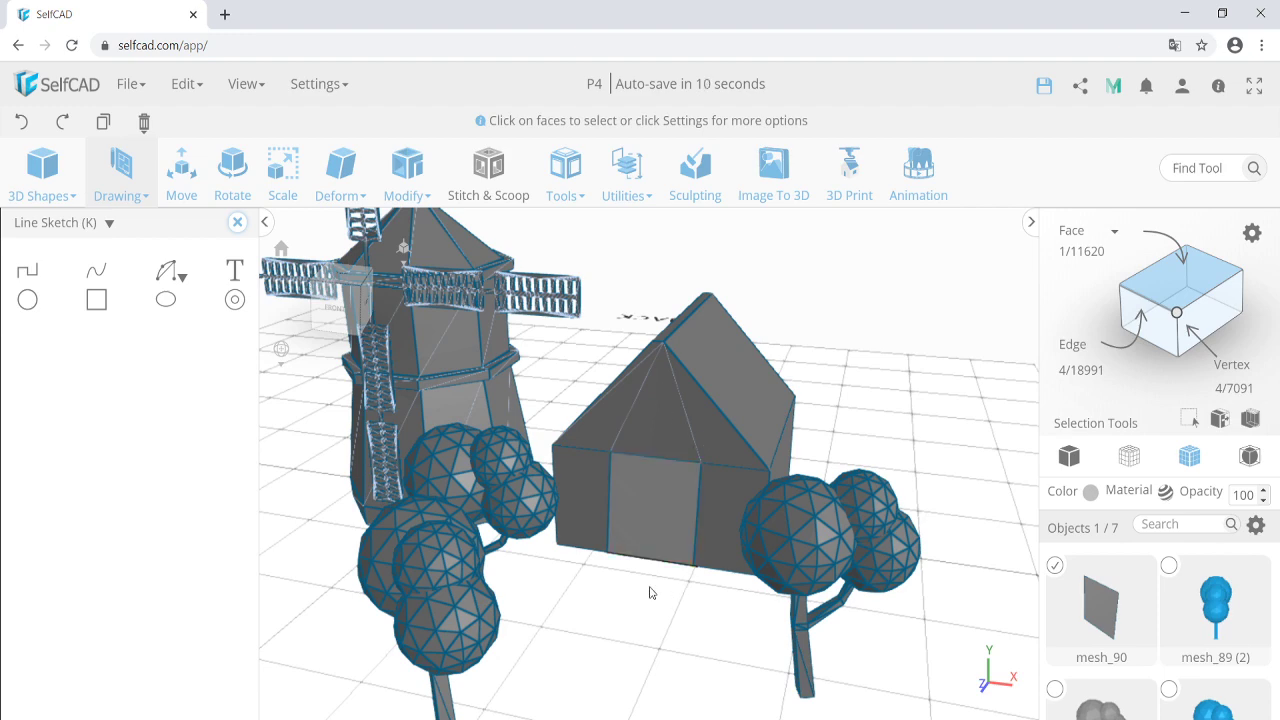
pyautogui.moveTo(649, 592); pyautogui.dragTo(642, 544, button='right')
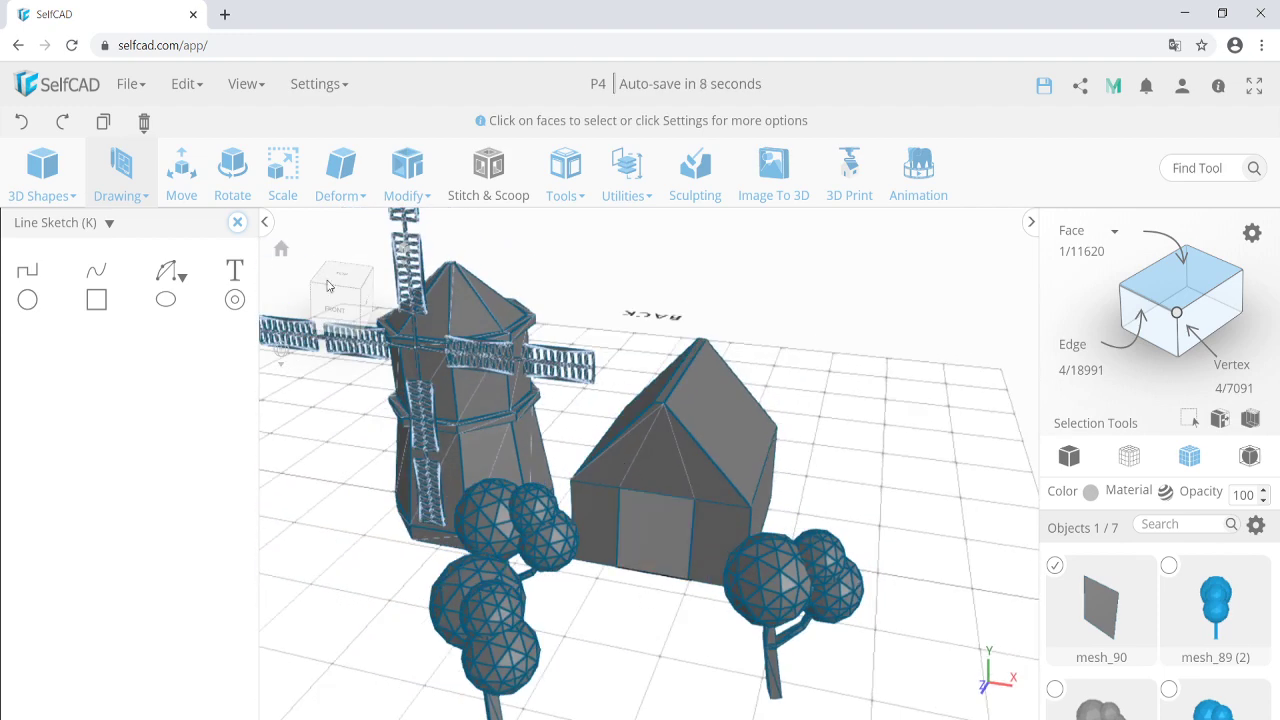
pyautogui.click(237, 222)
# Start recording an animation and begin rotating the door object.
pyautogui.click(902, 175)
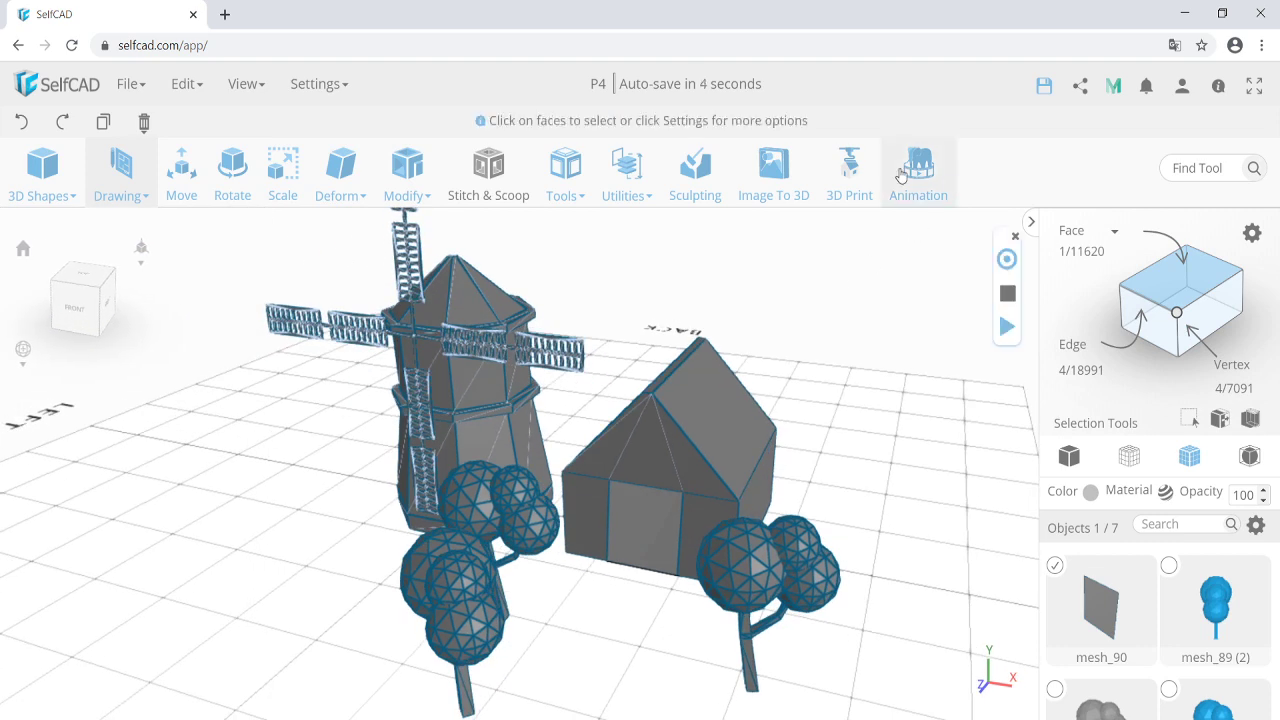
pyautogui.click(1007, 261)
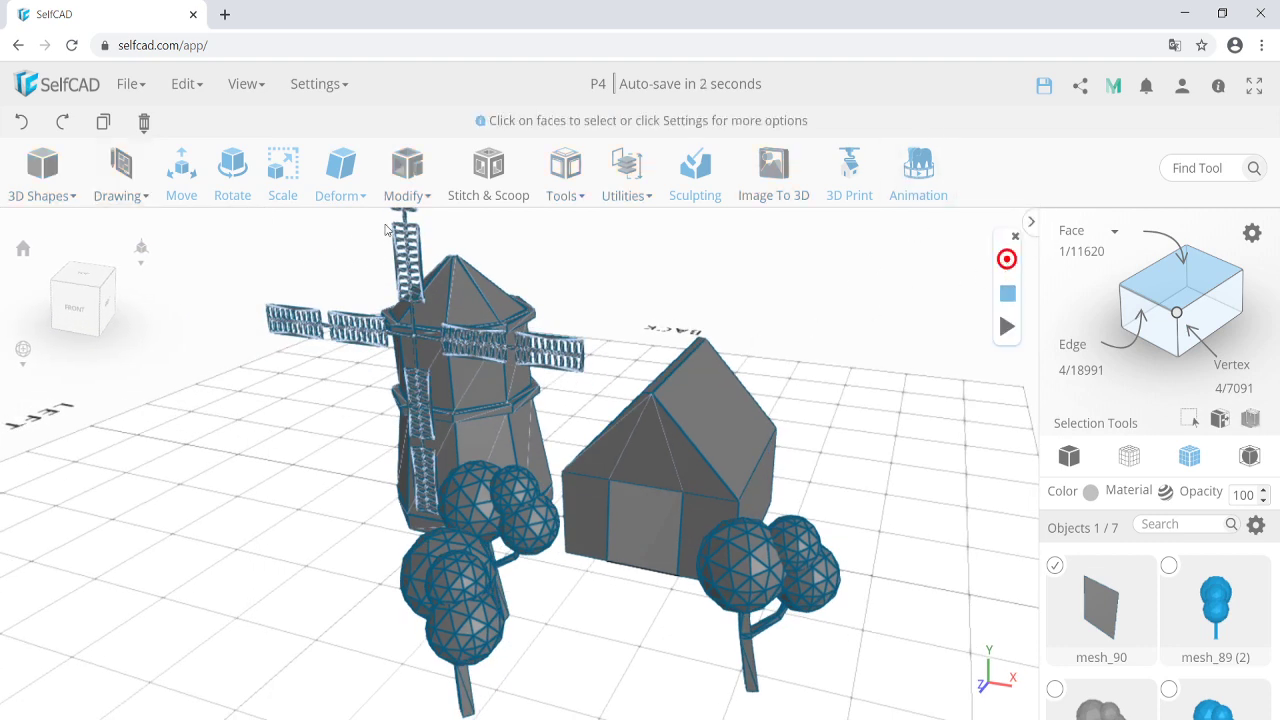
pyautogui.click(232, 165)
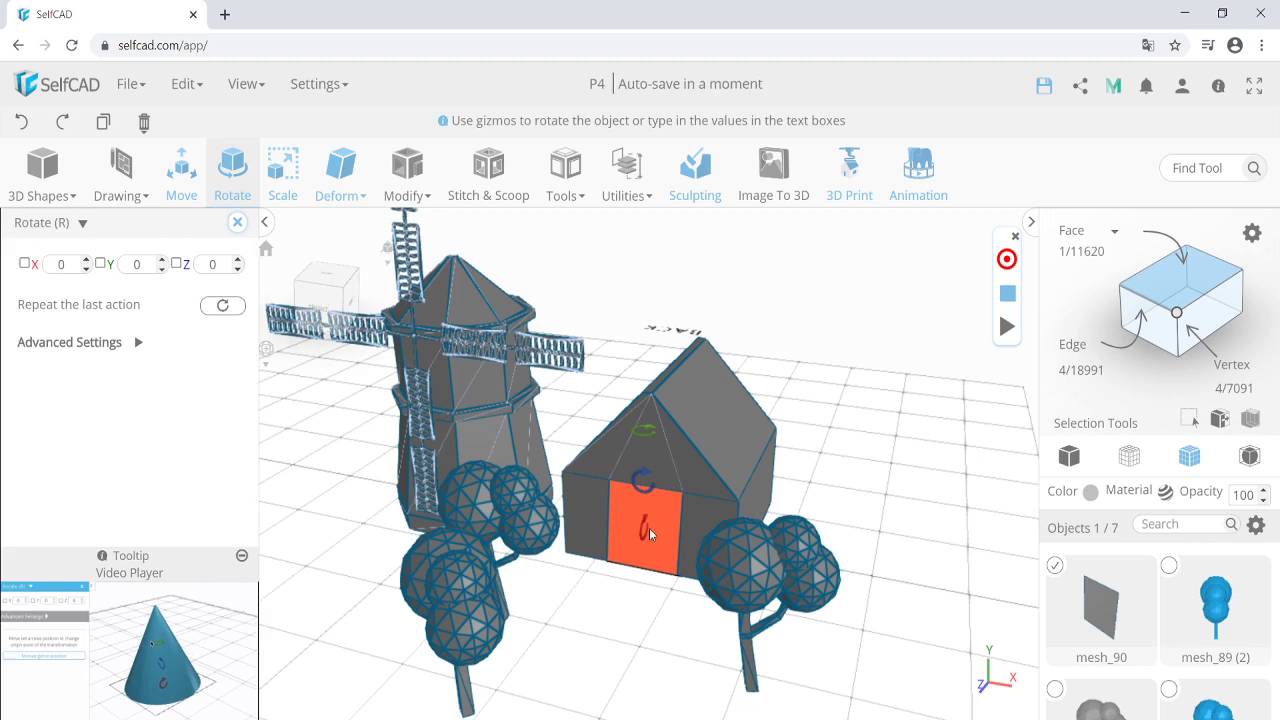
pyautogui.scroll(3, 625, 535)
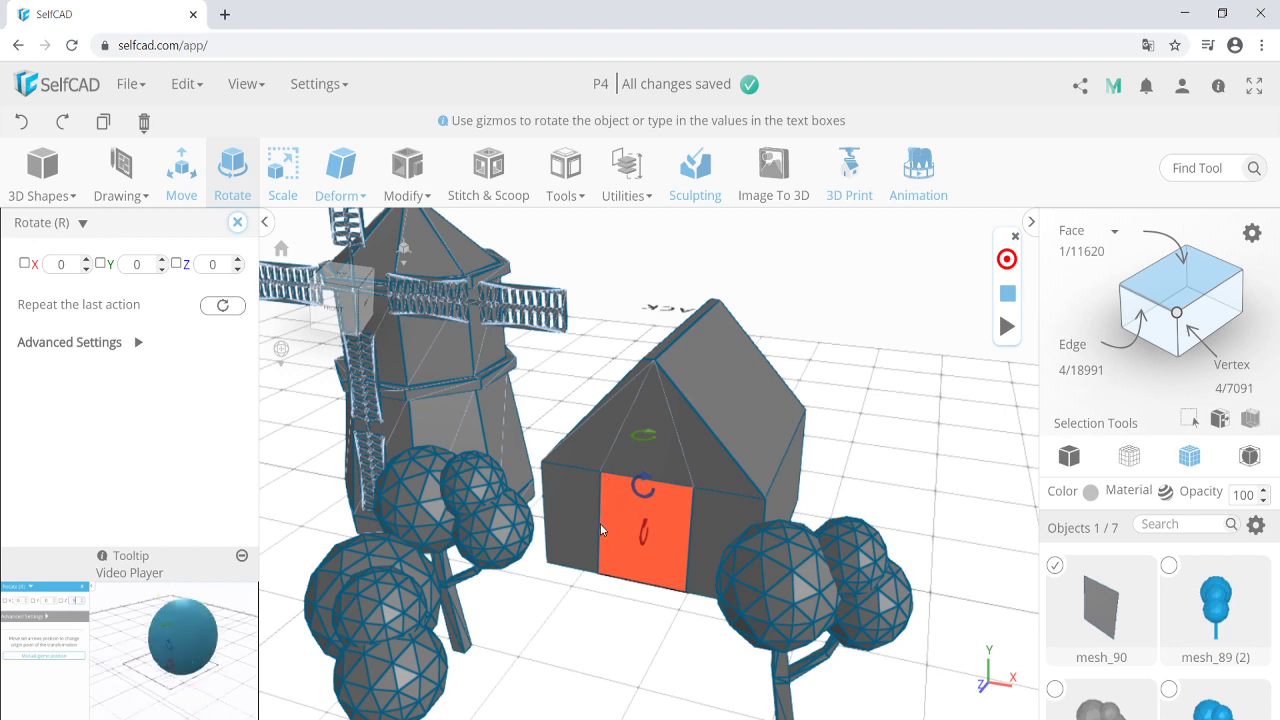
pyautogui.scroll(5, 601, 525)
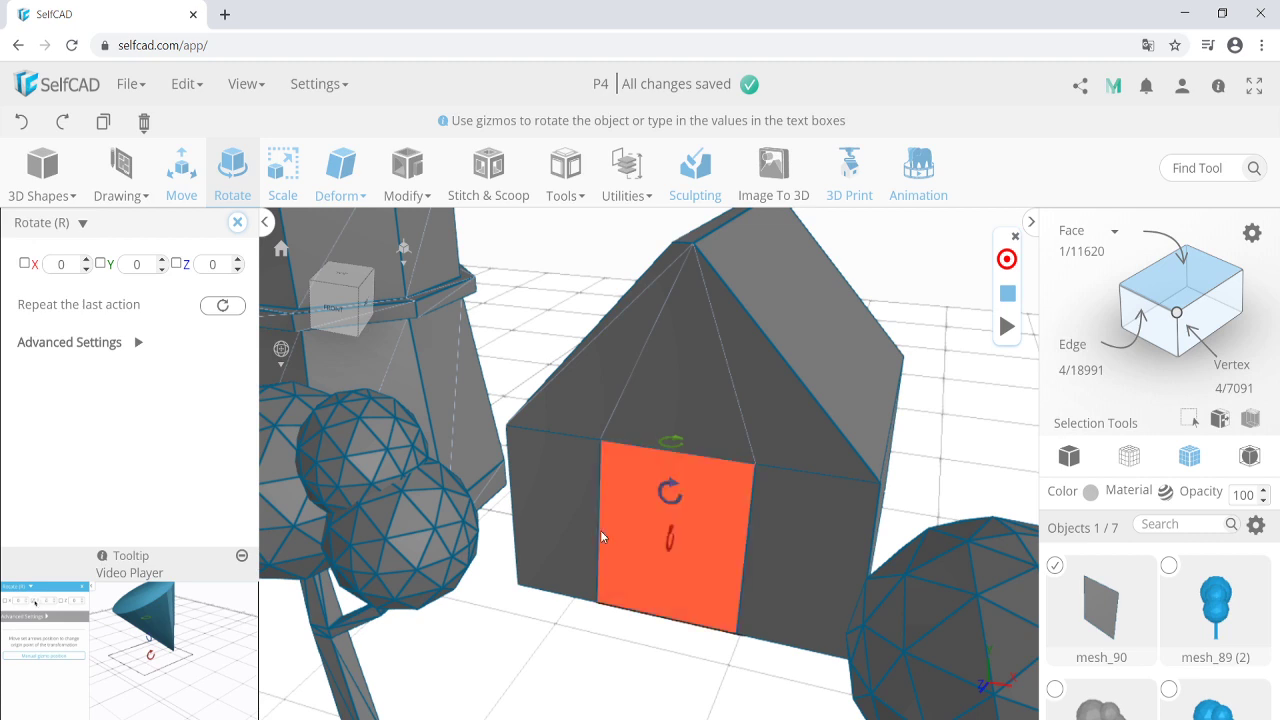
# Set the Advanced Settings rotation origin to Left so the door pivots on its left edge.
pyautogui.click(116, 345)
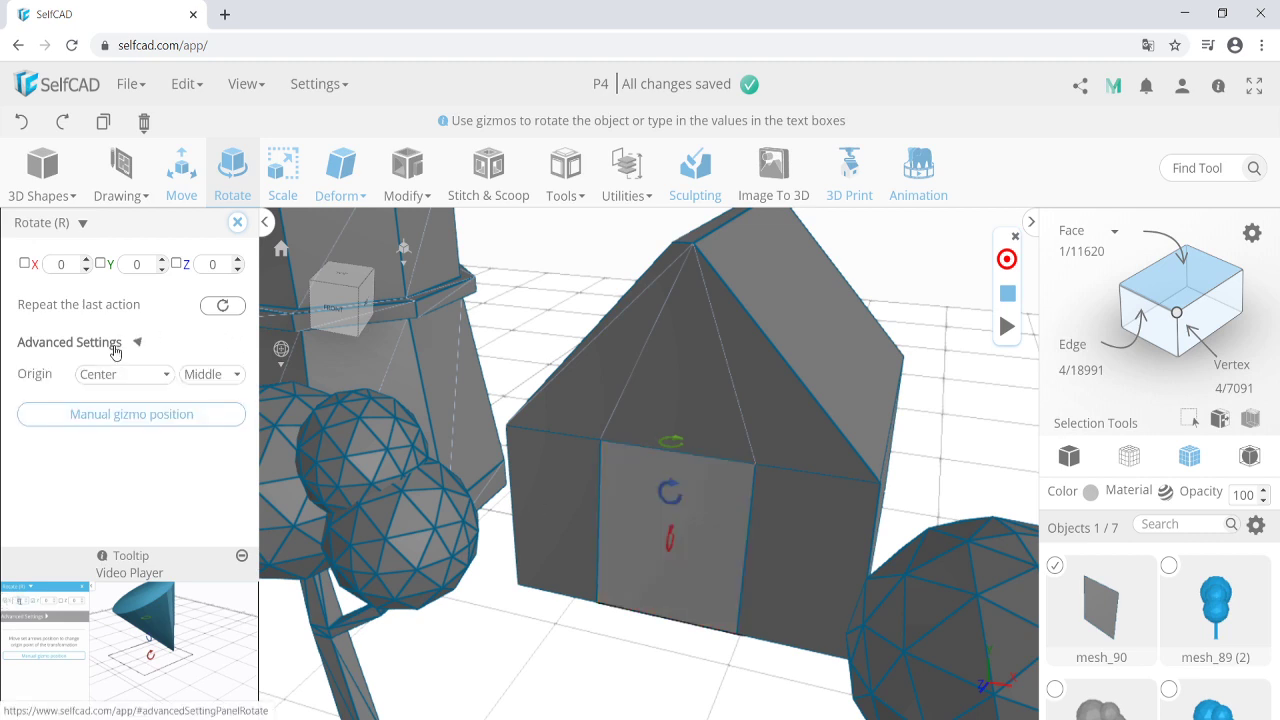
pyautogui.click(150, 376)
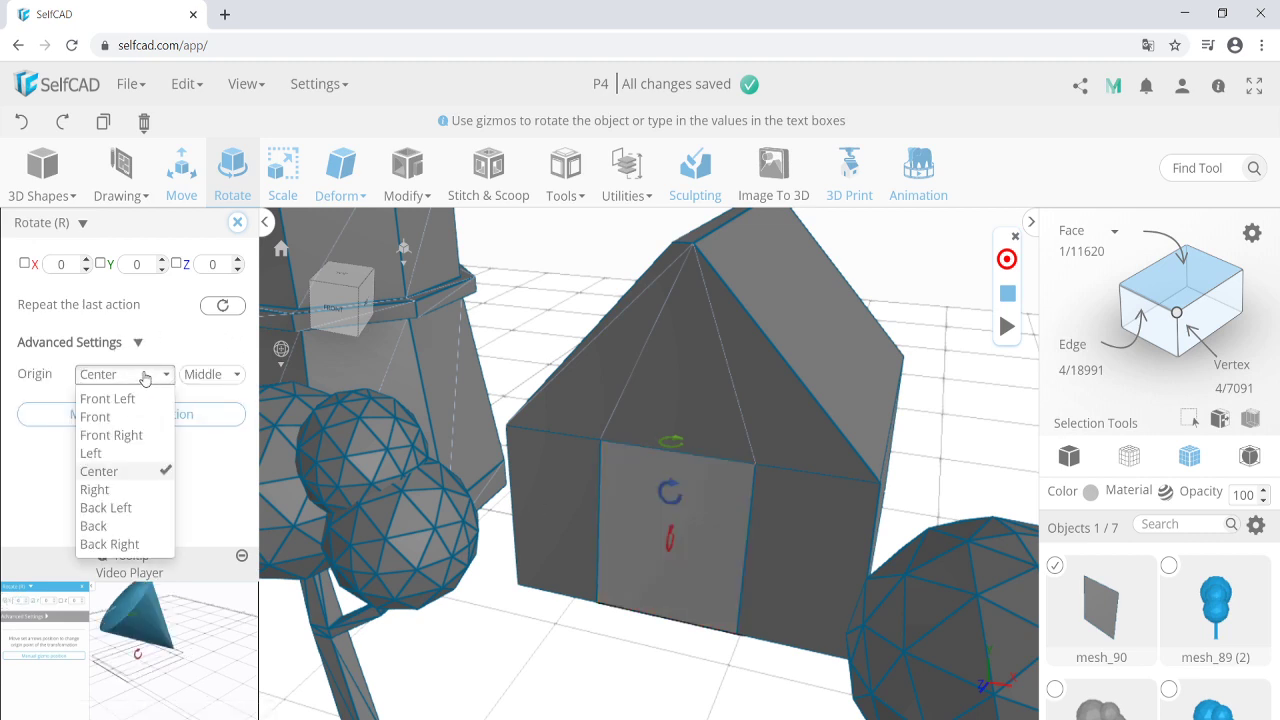
pyautogui.click(145, 378)
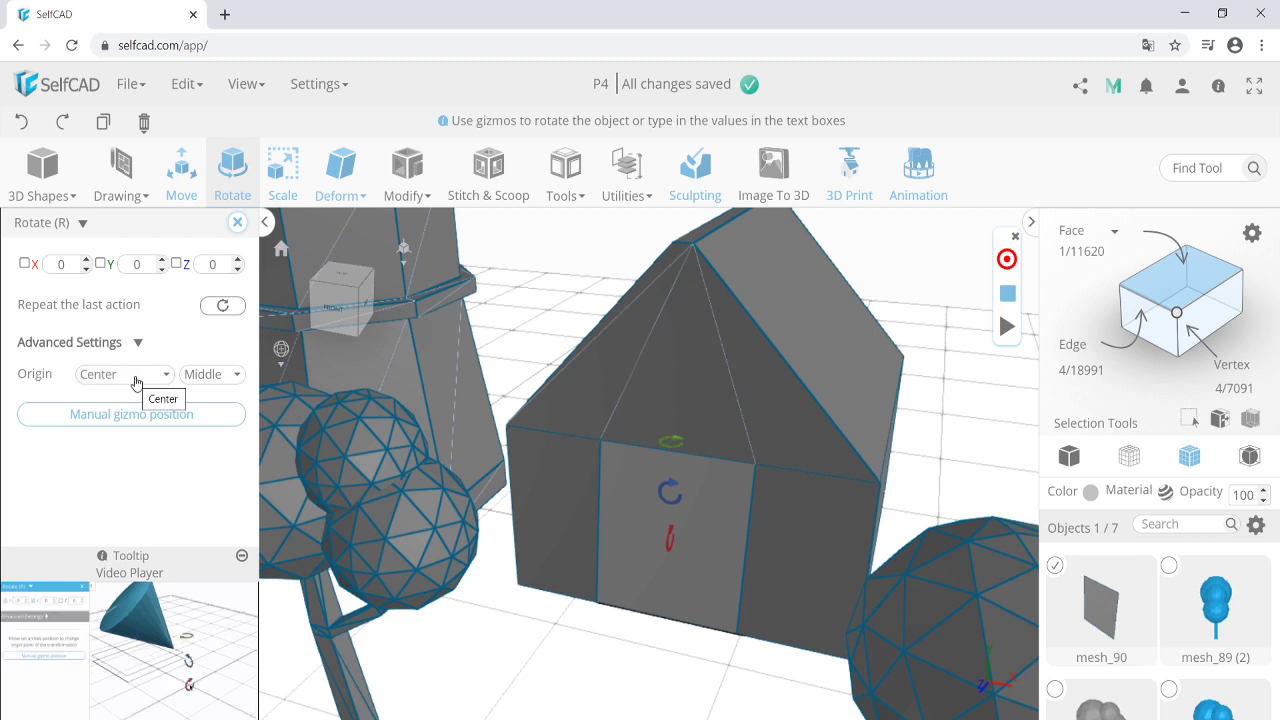
pyautogui.click(204, 379)
pyautogui.click(135, 375)
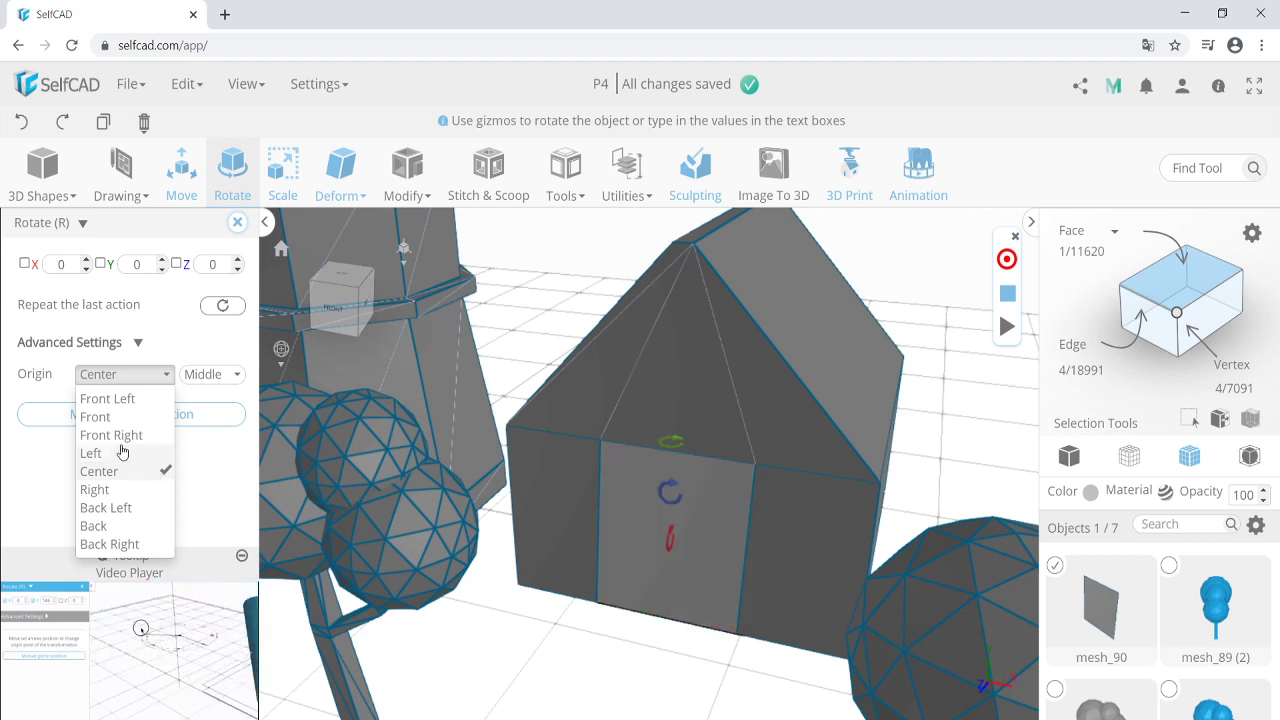
pyautogui.click(91, 453)
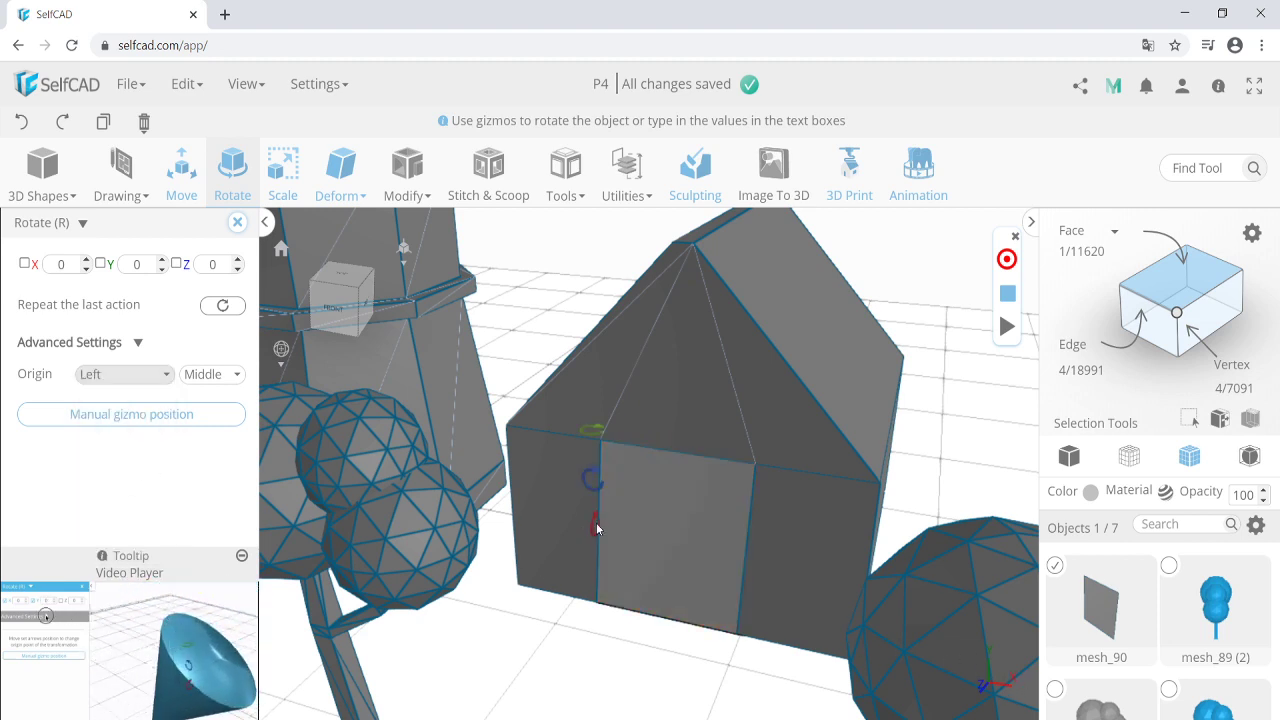
# Swing the door open to Y 112.5 degrees and stop recording.
pyautogui.scroll(-2, 598, 525)
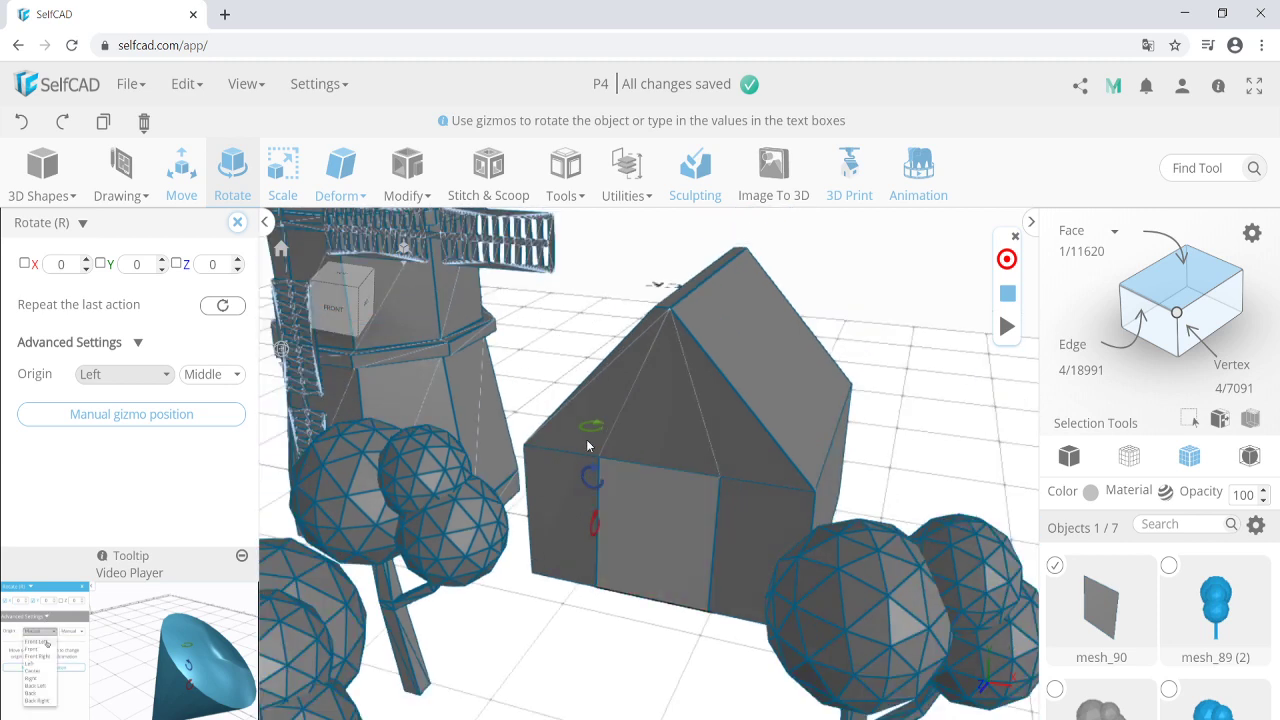
pyautogui.moveTo(585, 432); pyautogui.dragTo(603, 455)
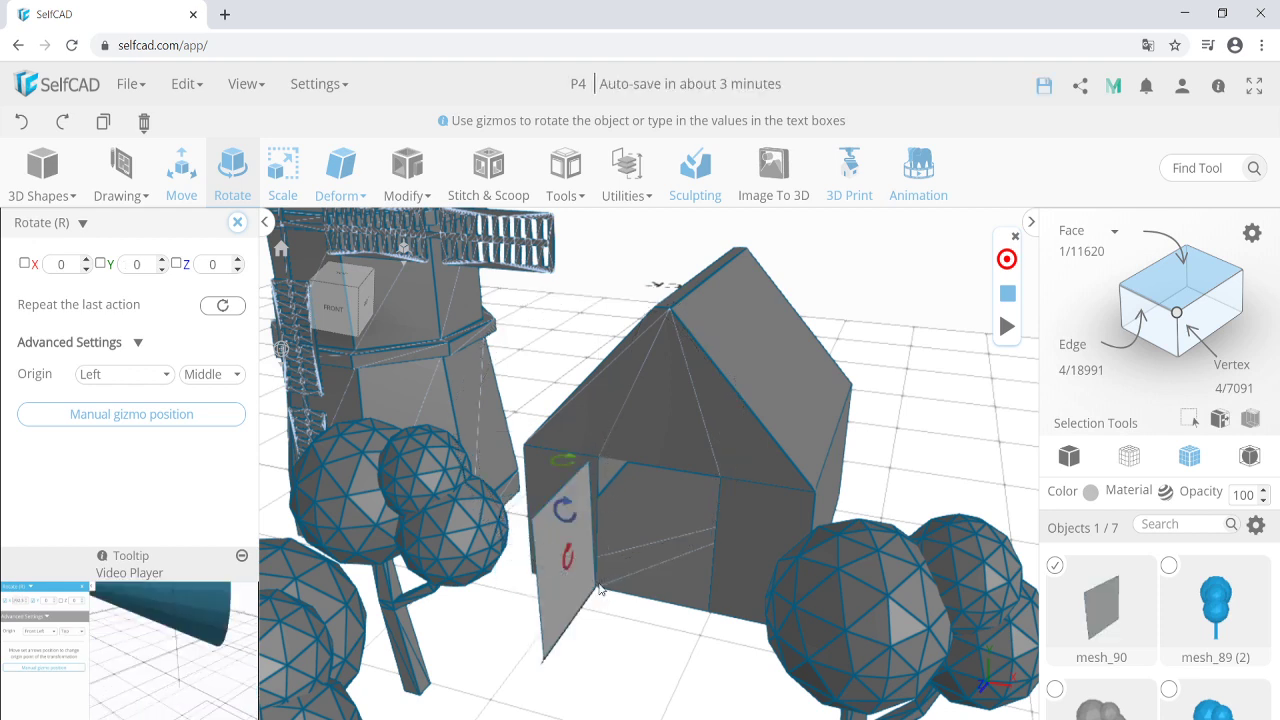
pyautogui.click(237, 222)
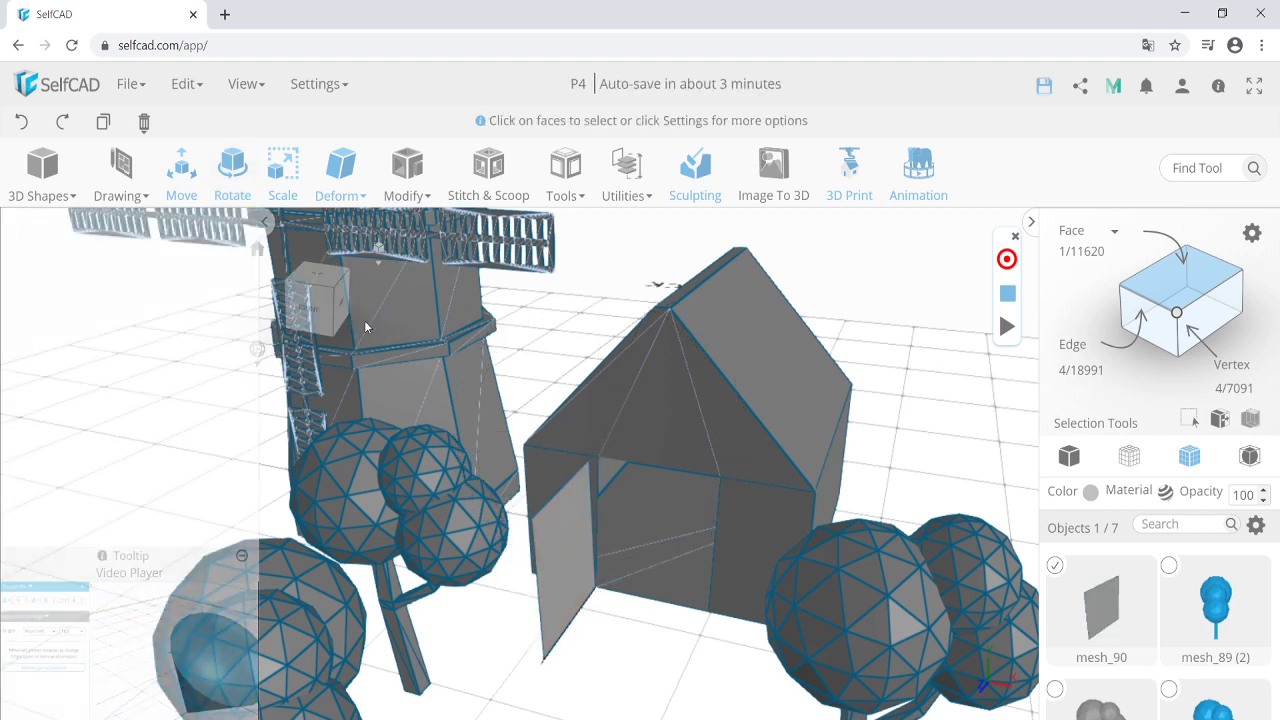
pyautogui.click(1008, 296)
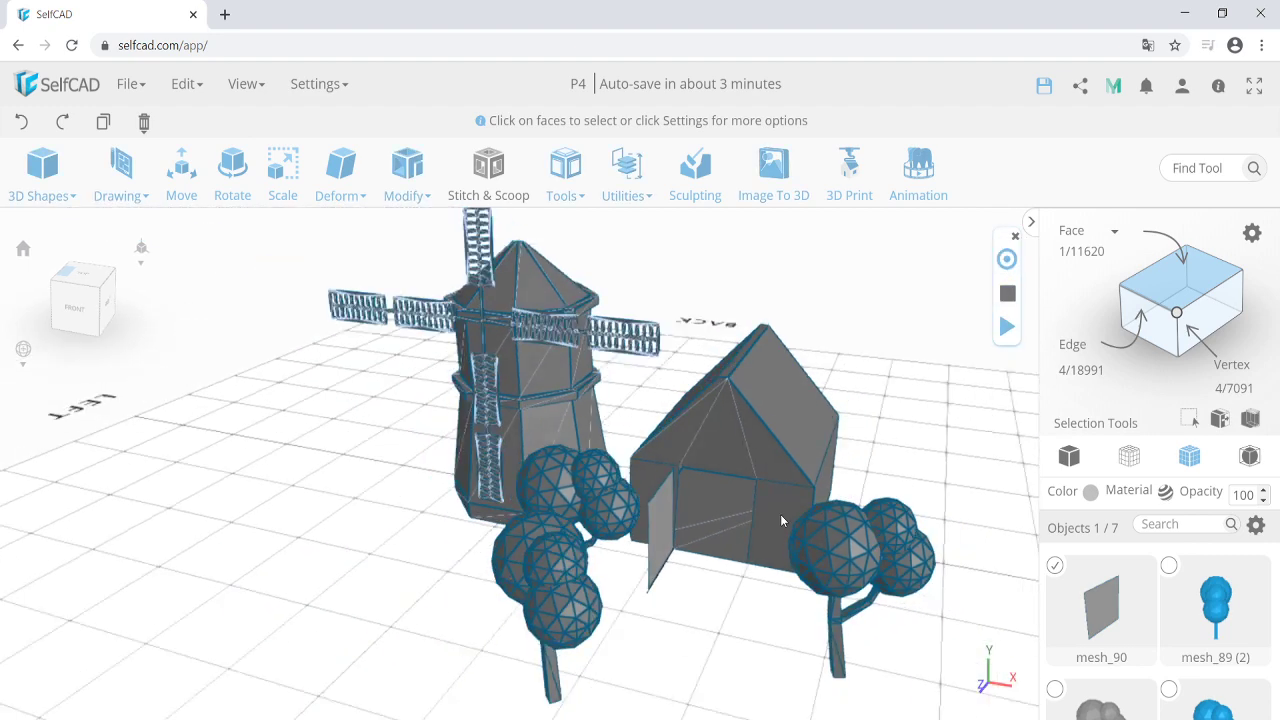
# Open View Animation with group_4 and mesh_90 selected for playback.
pyautogui.click(1007, 326)
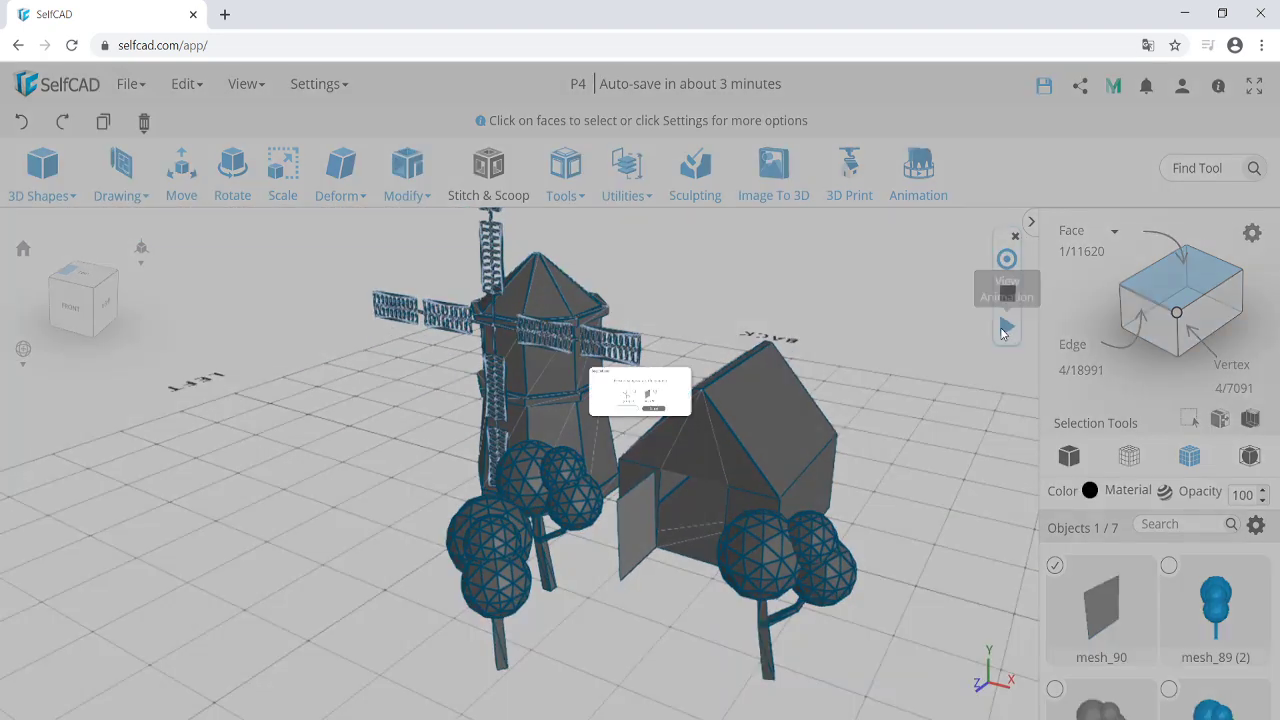
pyautogui.click(616, 392)
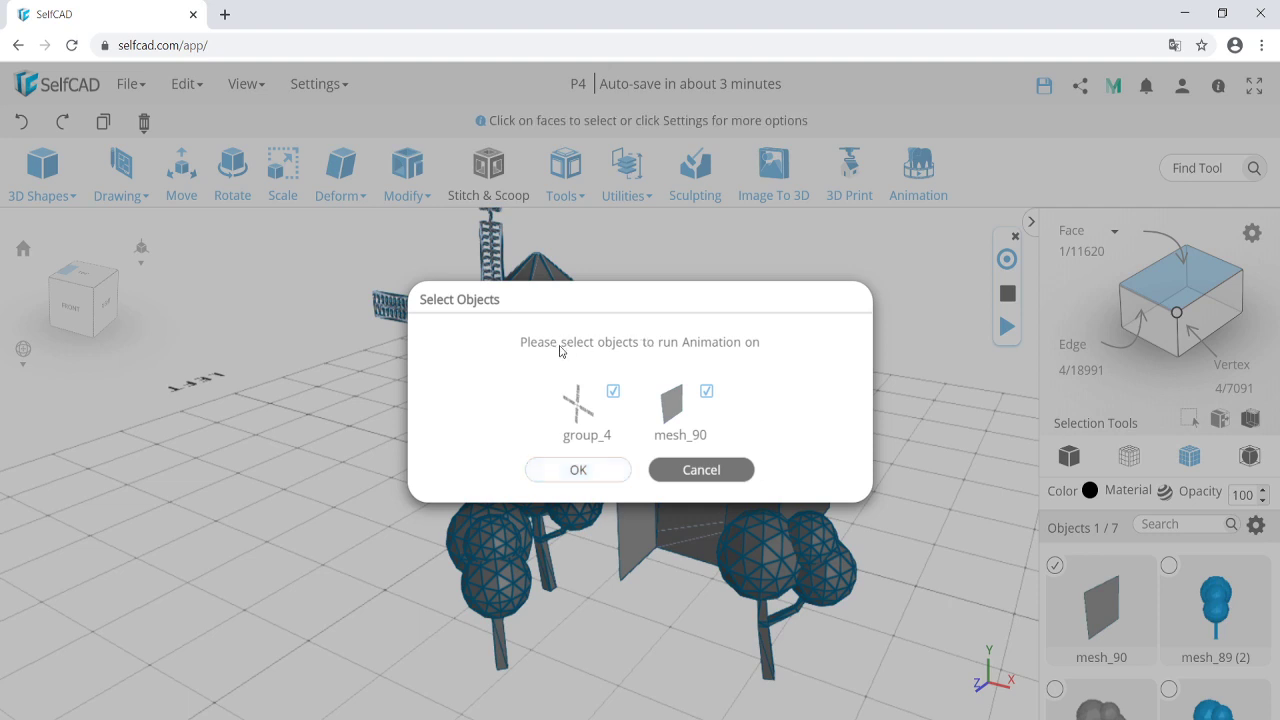
pyautogui.click(580, 470)
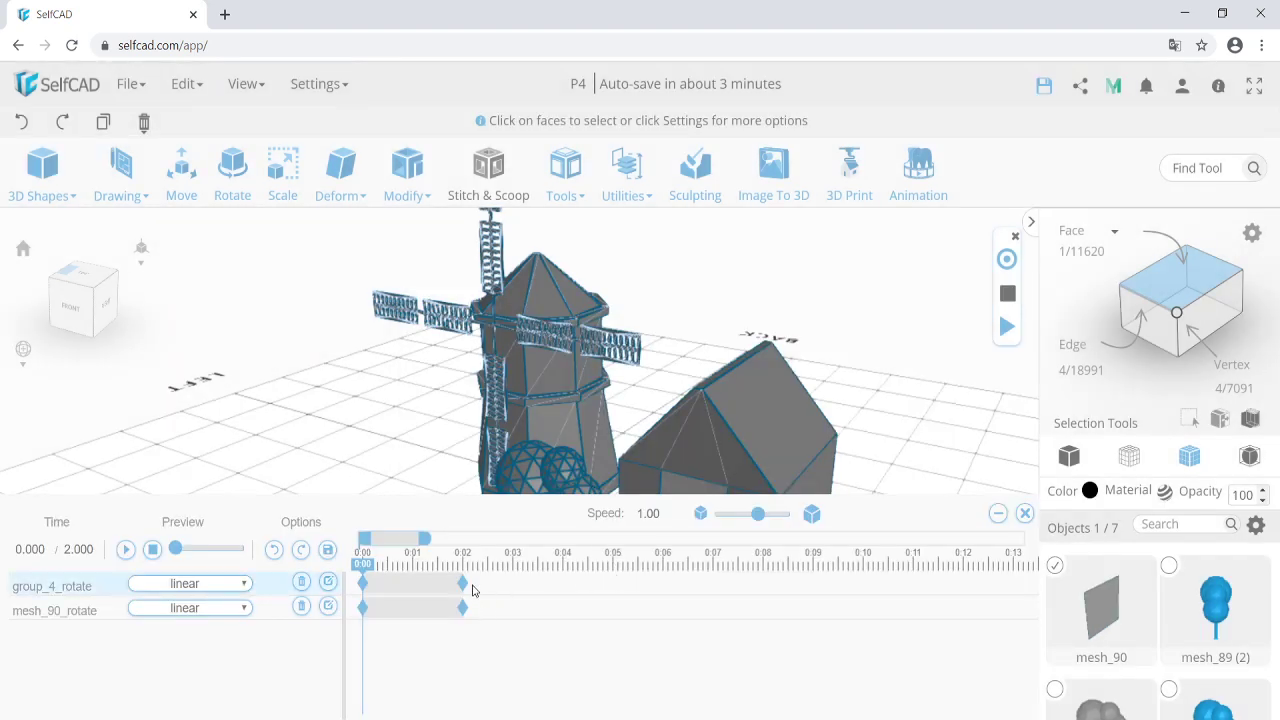
# Drag group_4_rotate's end keyframe to 0:08 and mesh_90_rotate's to about 0:05.
pyautogui.moveTo(463, 581); pyautogui.dragTo(664, 583)
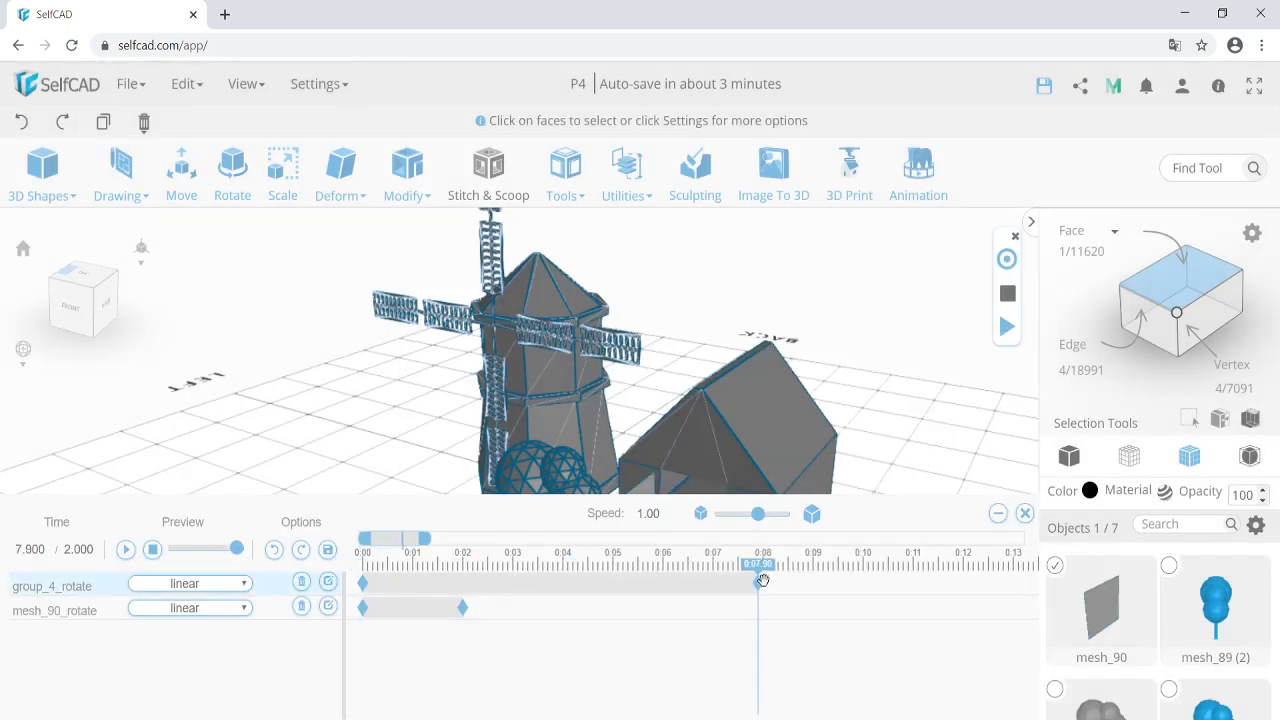
pyautogui.moveTo(766, 580); pyautogui.dragTo(766, 581)
pyautogui.scroll(-3, 644, 420)
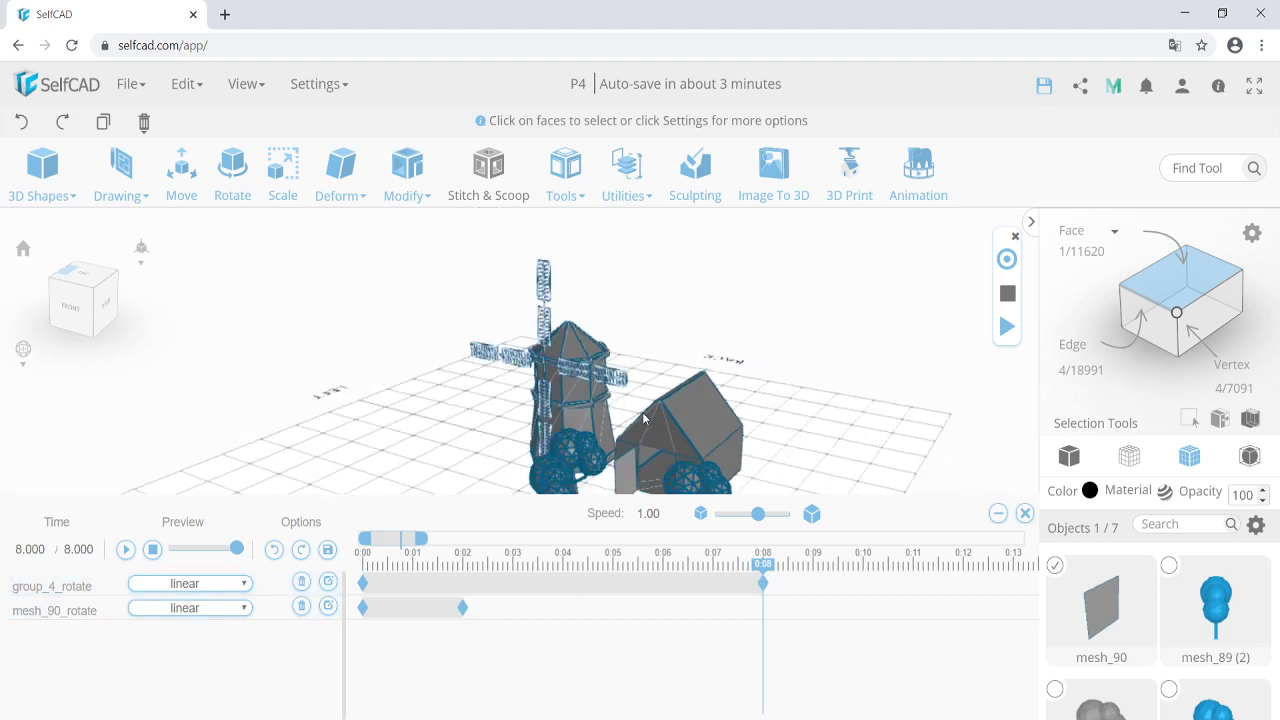
pyautogui.moveTo(643, 419); pyautogui.dragTo(640, 350, button='middle')
pyautogui.scroll(2, 614, 416)
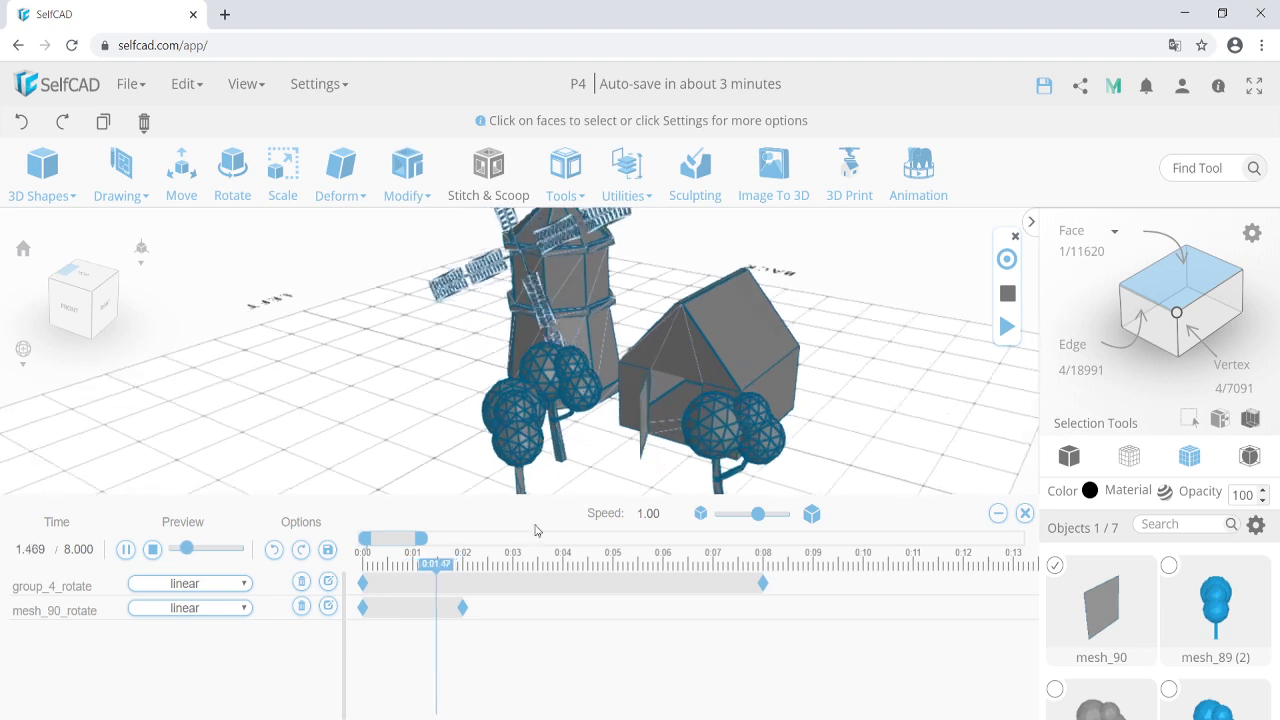
pyautogui.moveTo(462, 607); pyautogui.dragTo(616, 605)
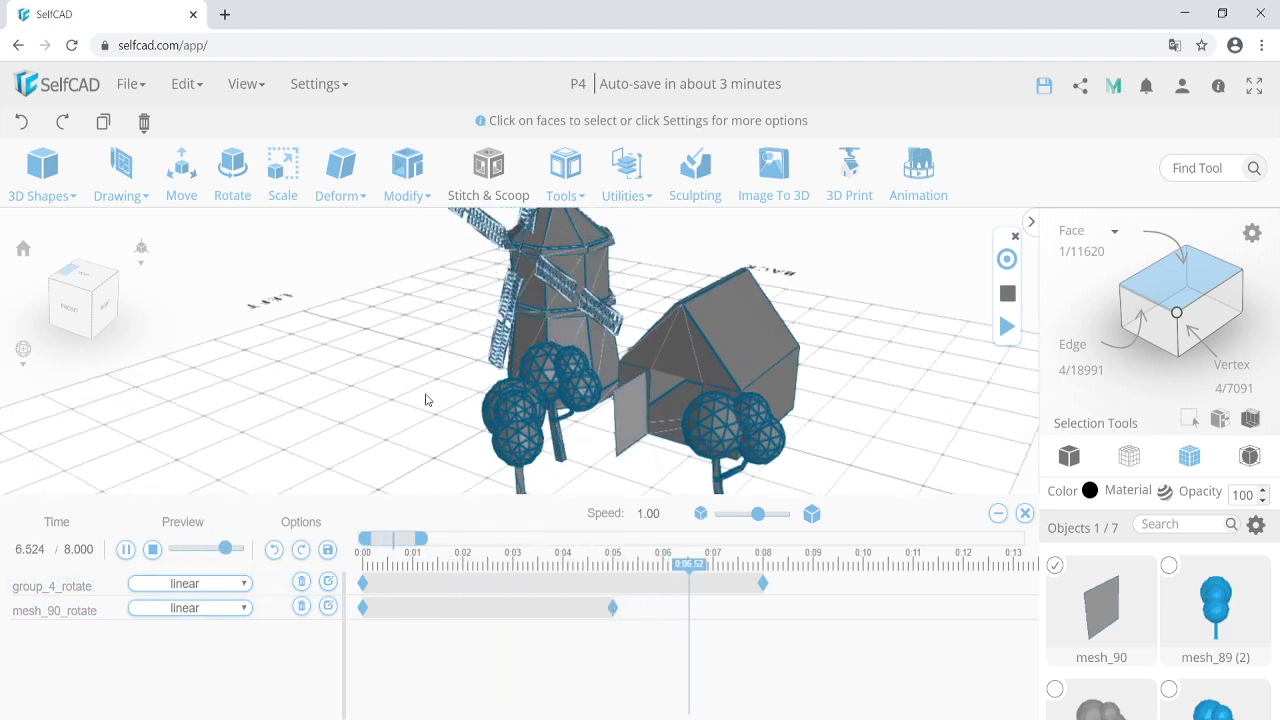
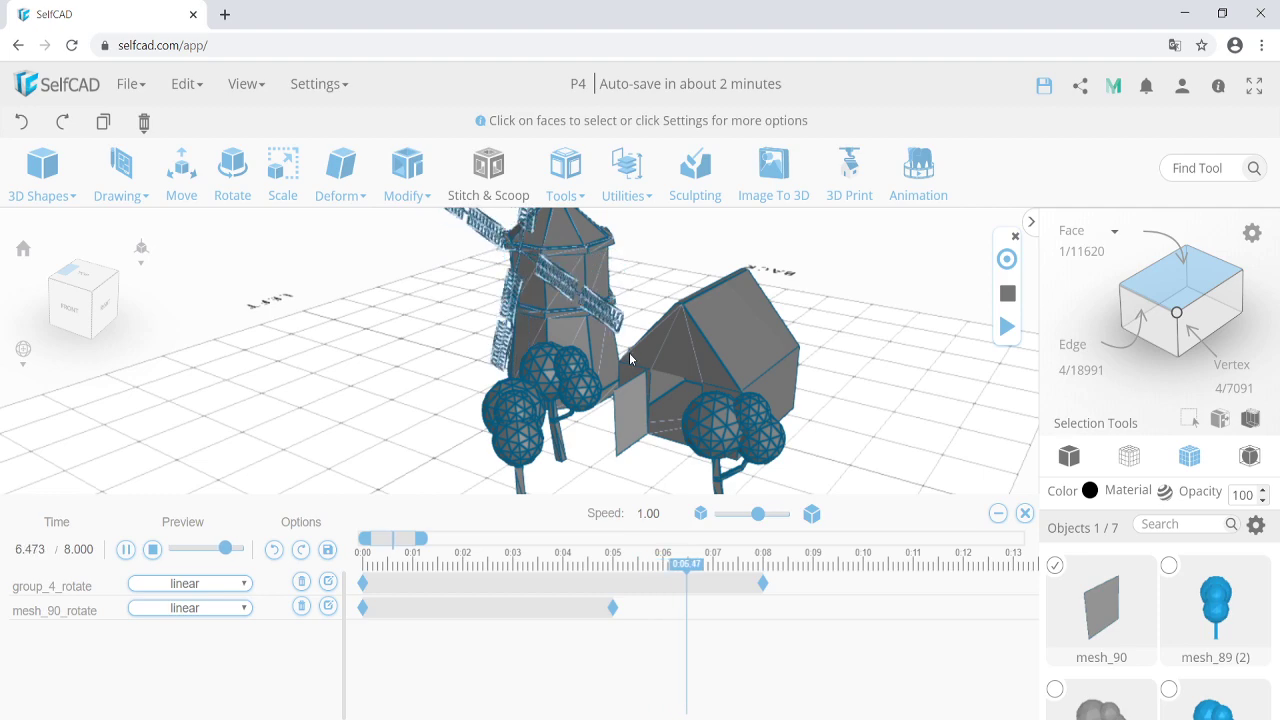
# Close the animation timeline, discarding the unsaved changes, and switch to whole-mesh selection.
pyautogui.click(1024, 513)
pyautogui.click(642, 436)
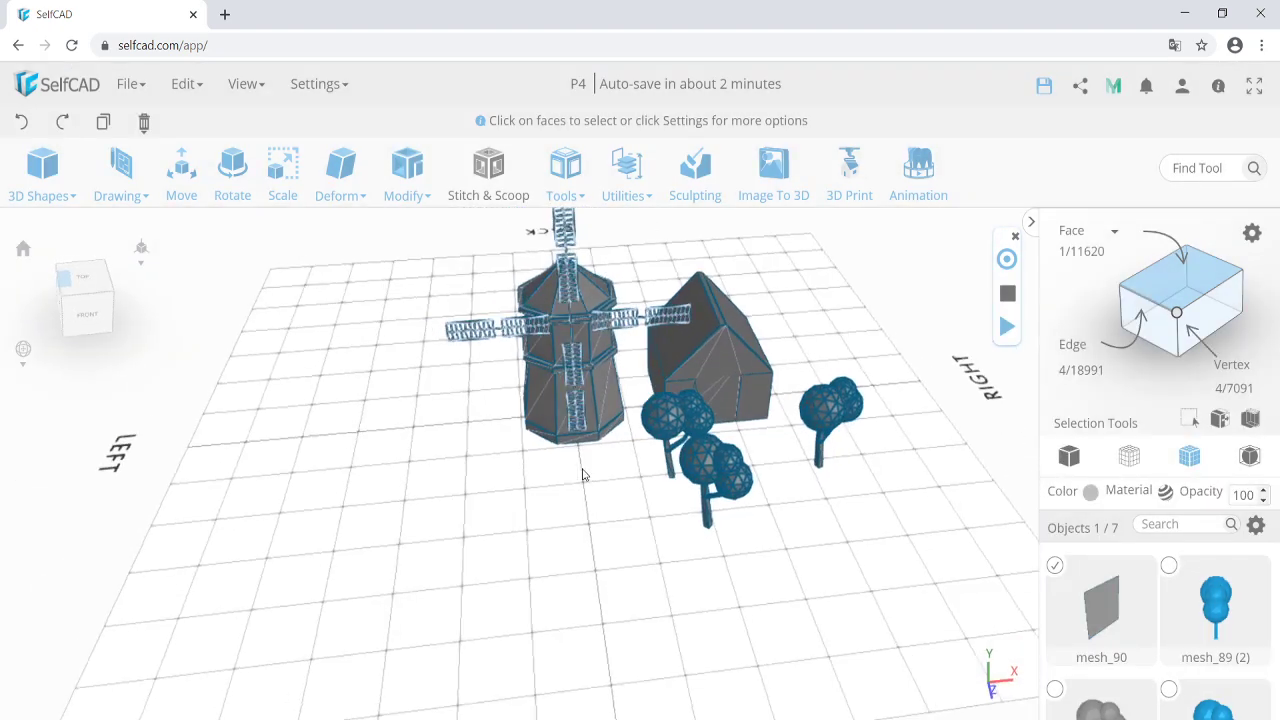
pyautogui.click(1069, 456)
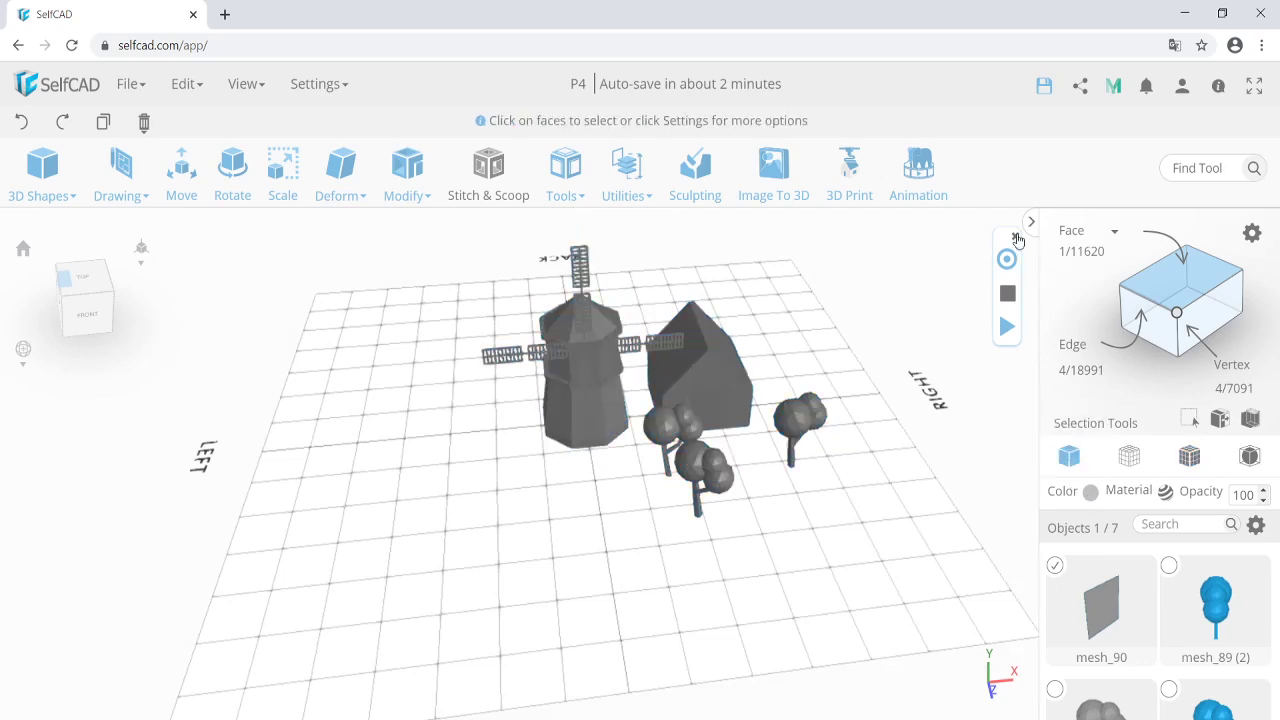
pyautogui.moveTo(449, 537); pyautogui.dragTo(818, 265)
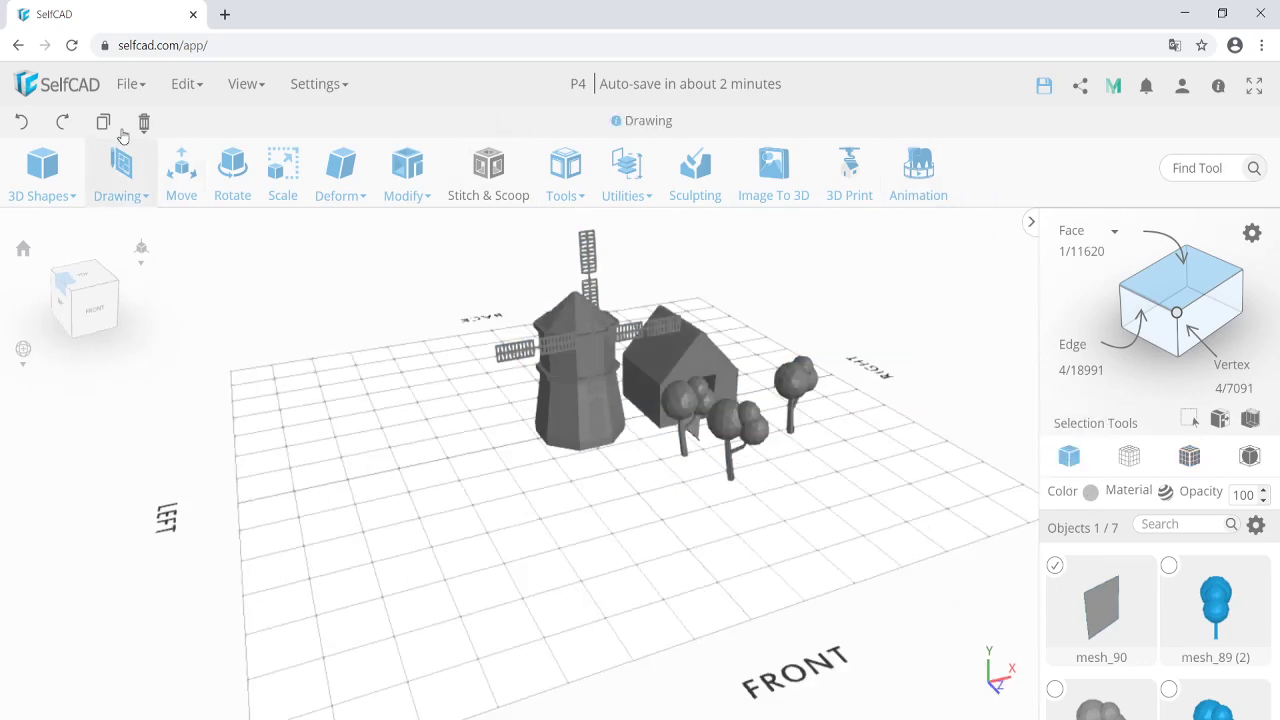
# Import the lowPolyTree model from disk.
pyautogui.click(130, 84)
pyautogui.click(137, 303)
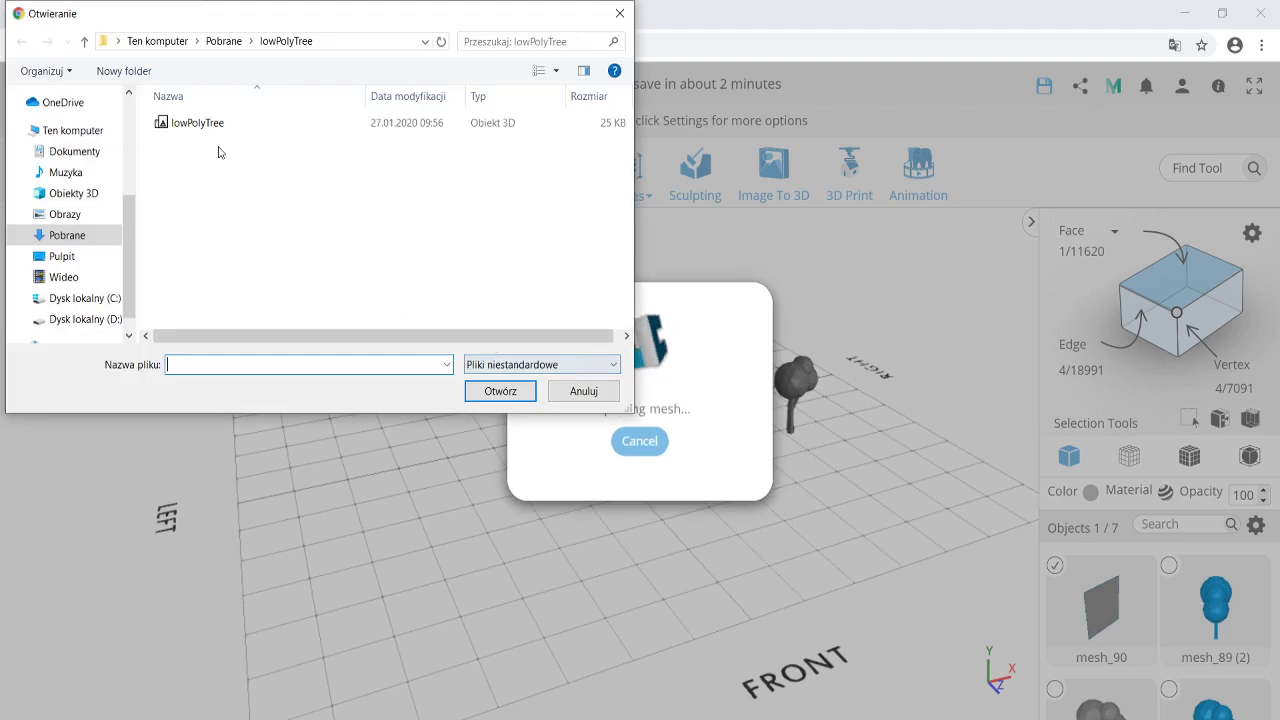
pyautogui.doubleClick(200, 123)
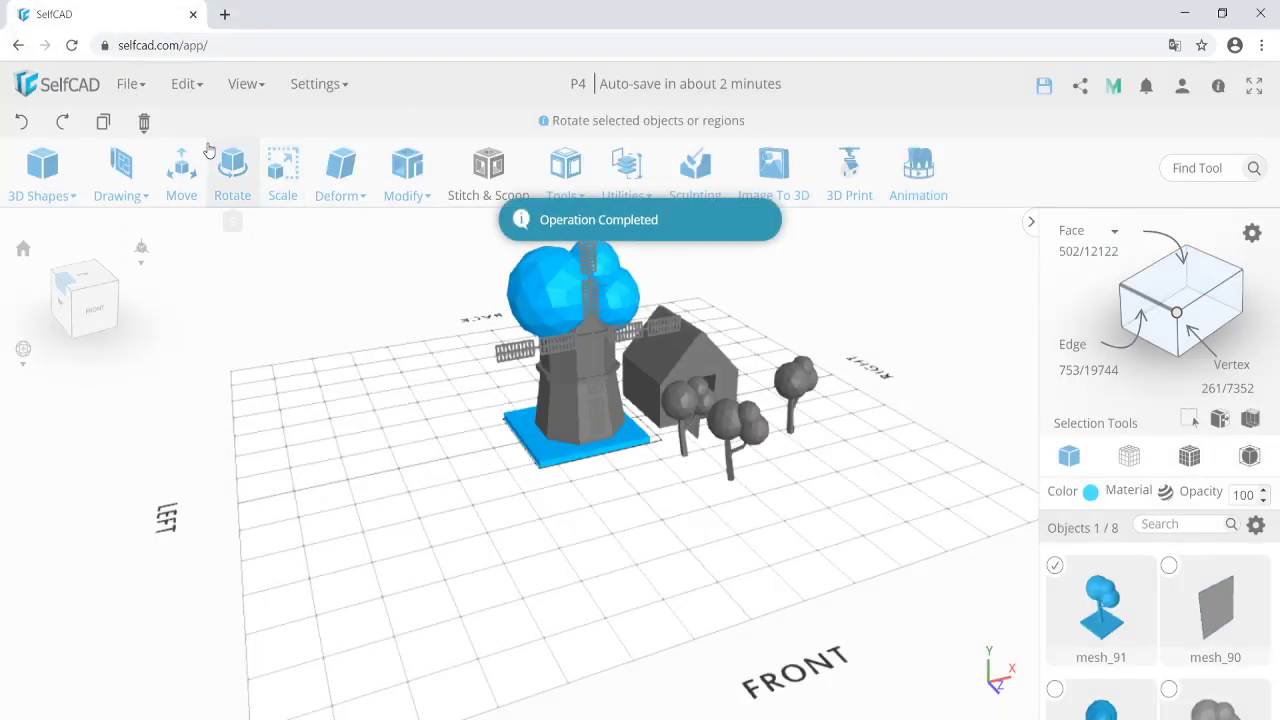
# Move the imported tree forward to about X -70, Z 247 at the scene's front.
pyautogui.click(181, 165)
pyautogui.moveTo(588, 469); pyautogui.dragTo(622, 594)
pyautogui.moveTo(622, 594); pyautogui.dragTo(660, 560, button='right')
pyautogui.scroll(2, 667, 554)
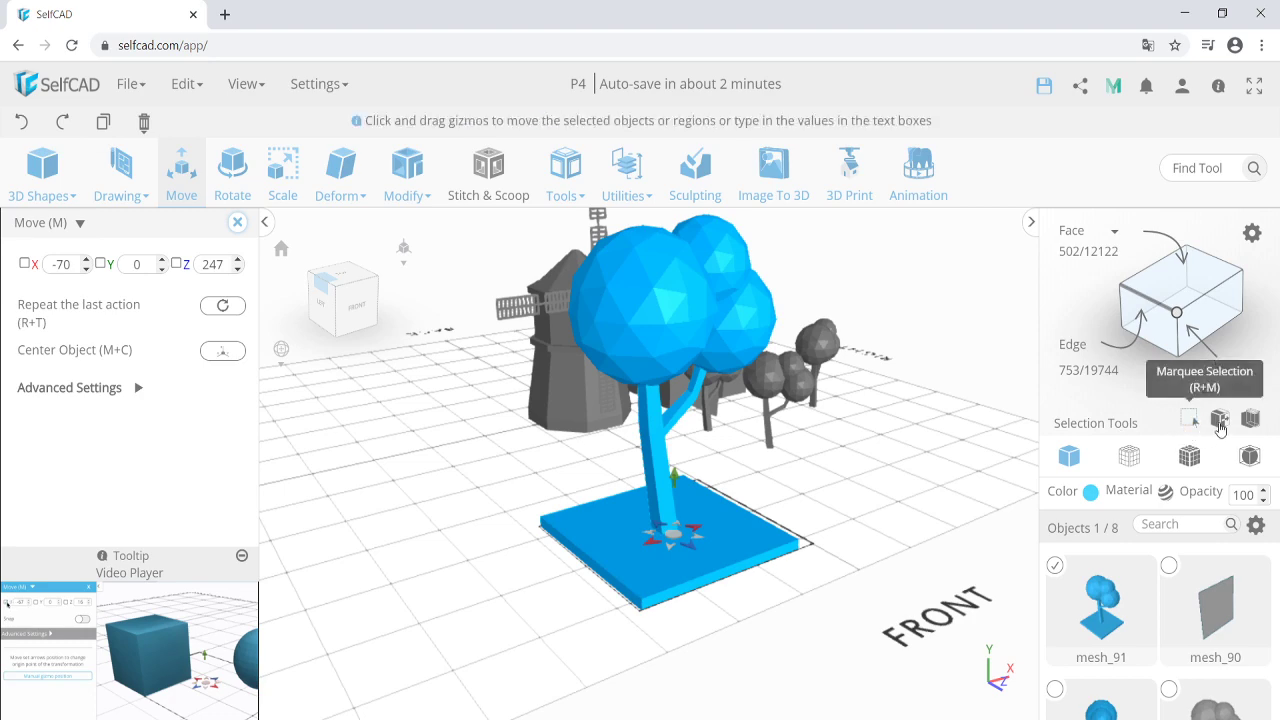
# Select the tree's flat base with Cube Selection, lowering the box top to 8.
pyautogui.click(1251, 420)
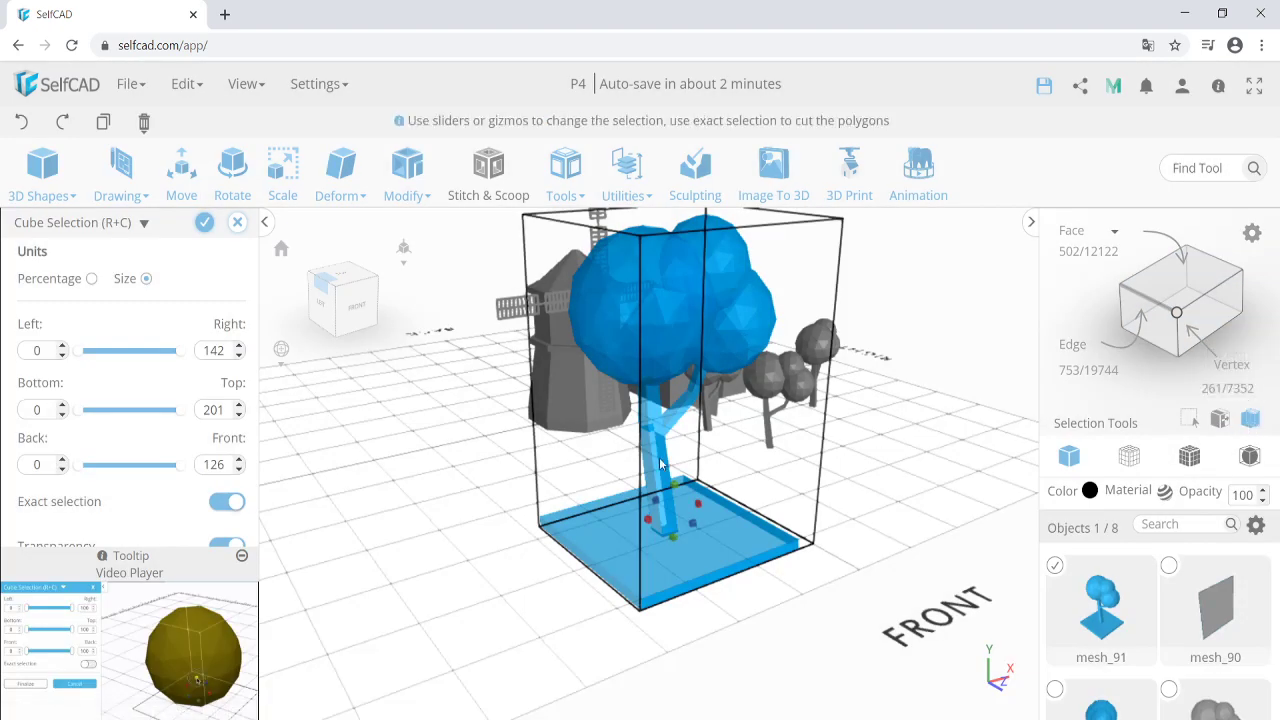
pyautogui.moveTo(598, 512); pyautogui.dragTo(752, 497, button='right')
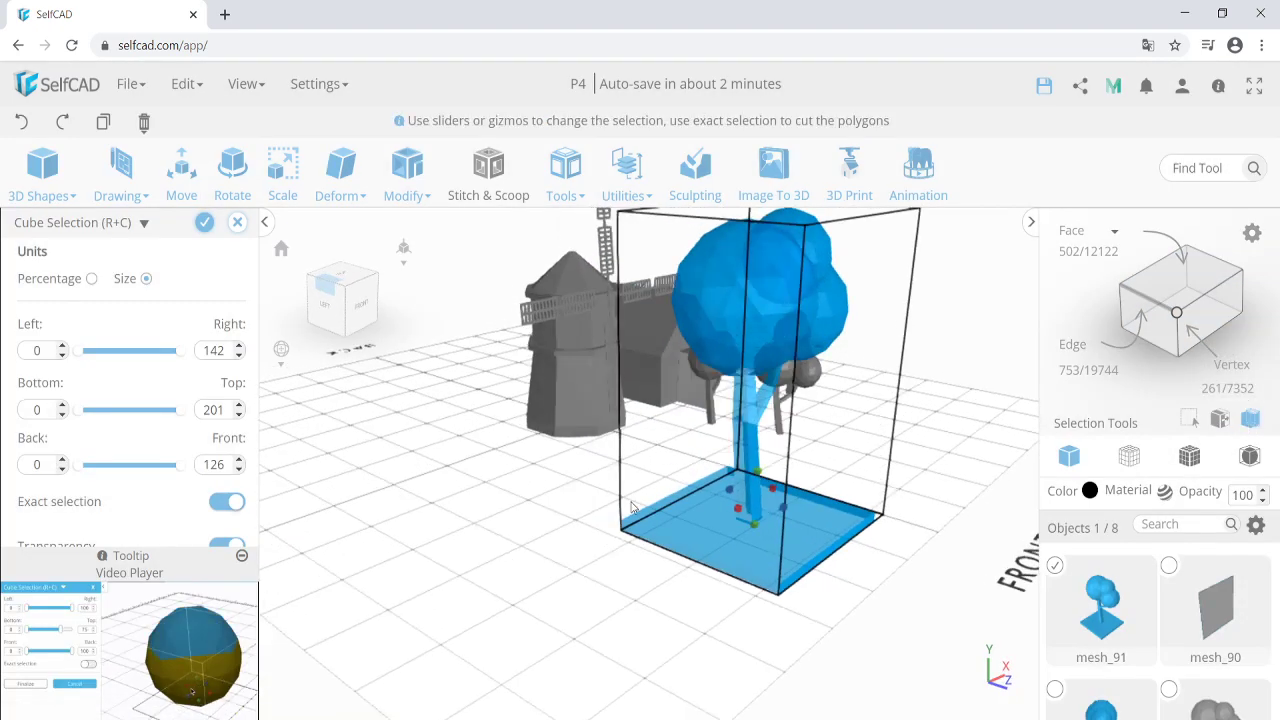
pyautogui.moveTo(588, 524); pyautogui.dragTo(668, 370, button='right')
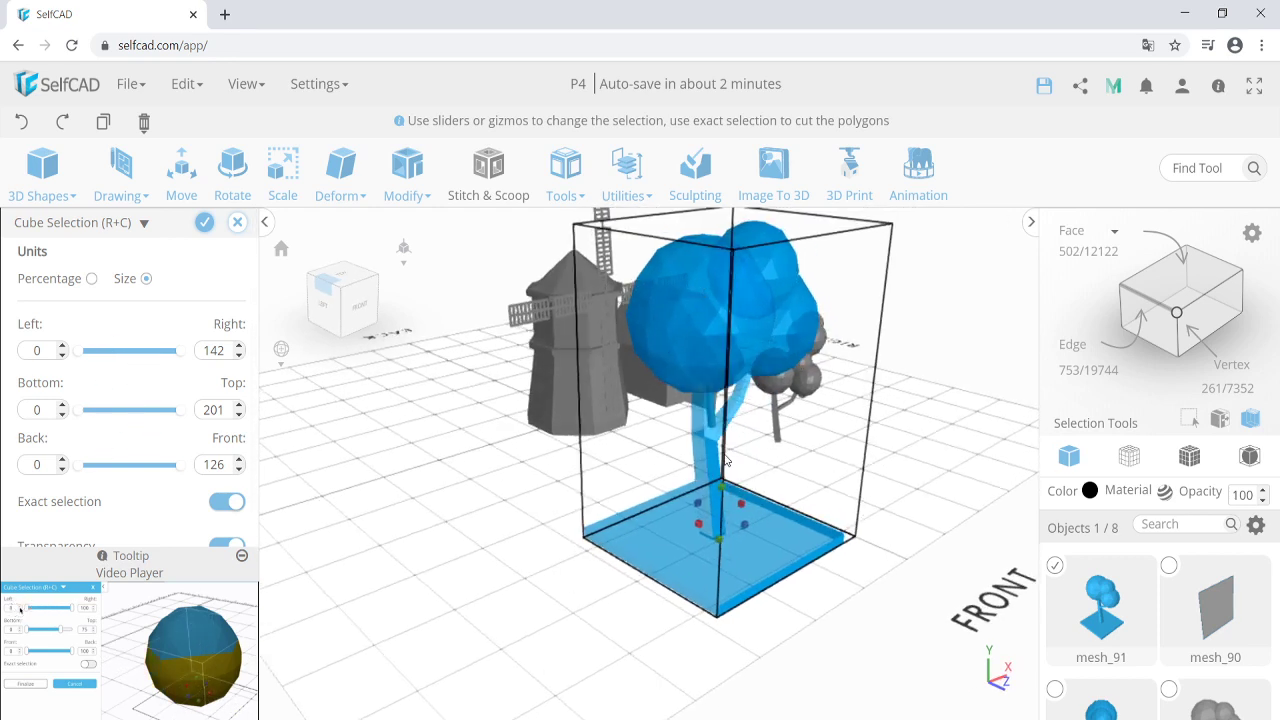
pyautogui.moveTo(724, 492); pyautogui.dragTo(707, 633)
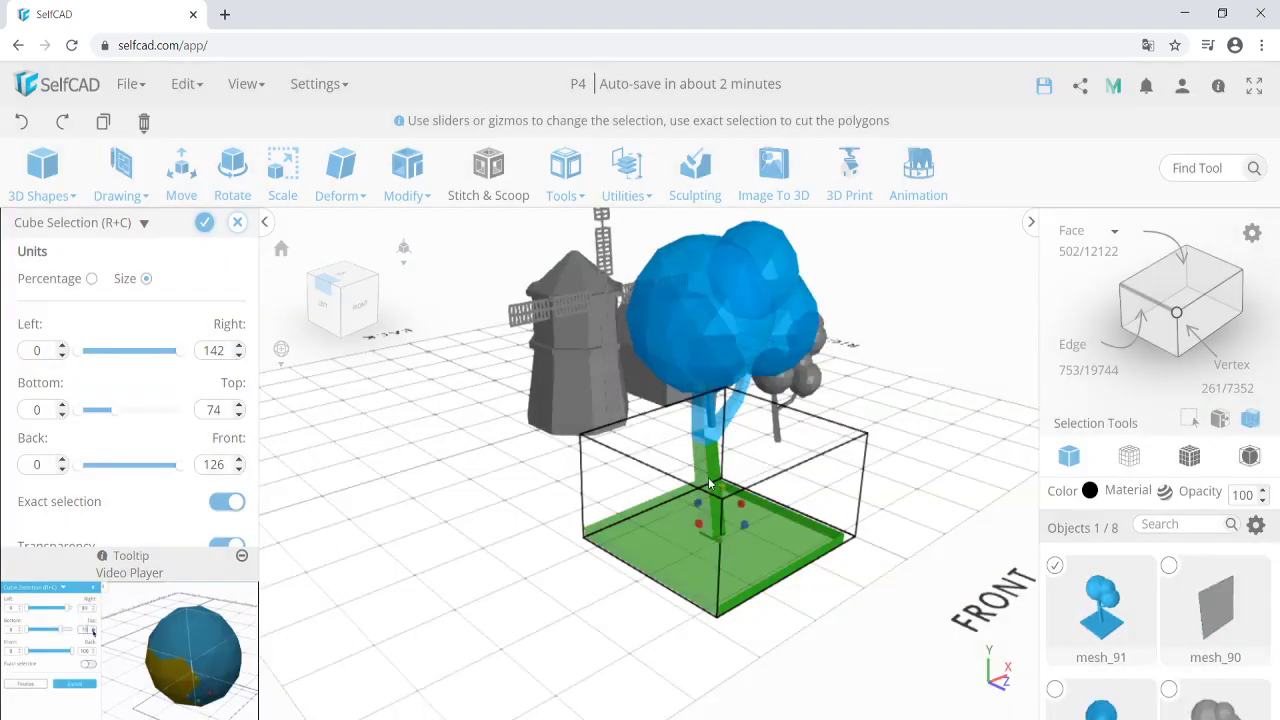
pyautogui.moveTo(722, 490); pyautogui.dragTo(722, 560)
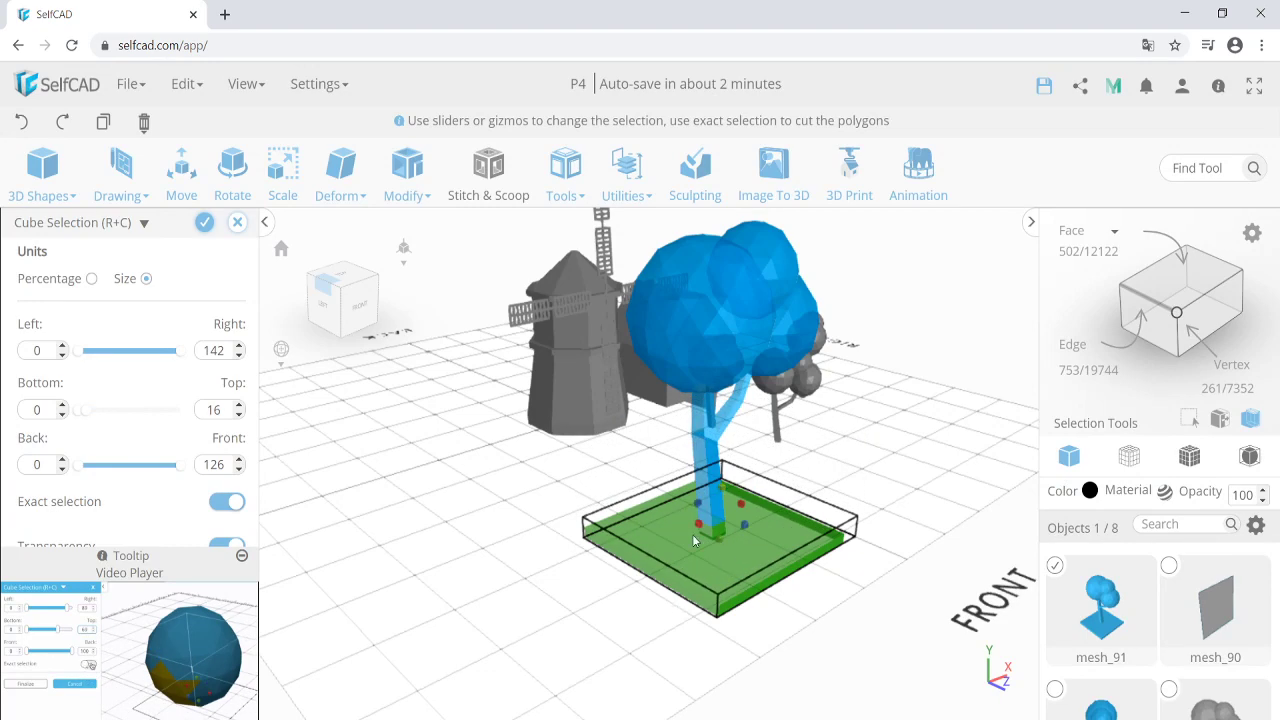
pyautogui.moveTo(721, 489); pyautogui.dragTo(721, 498)
pyautogui.moveTo(639, 586); pyautogui.dragTo(625, 578, button='right')
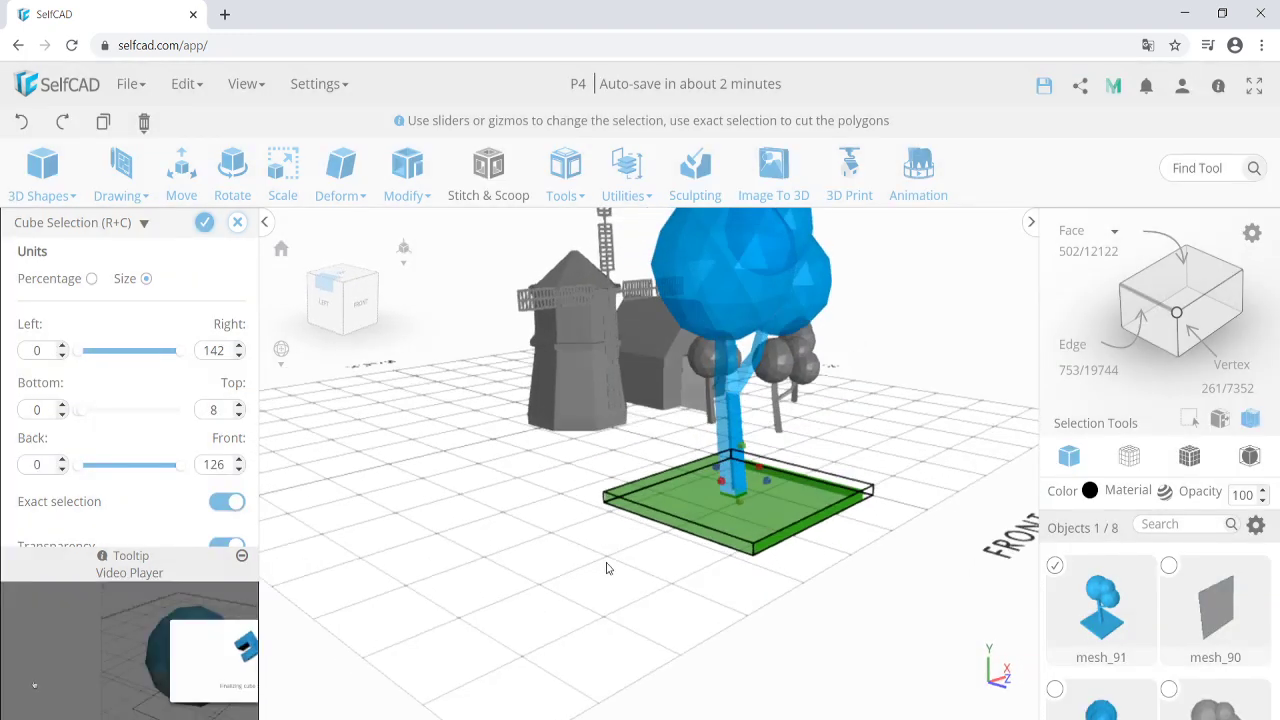
pyautogui.click(203, 221)
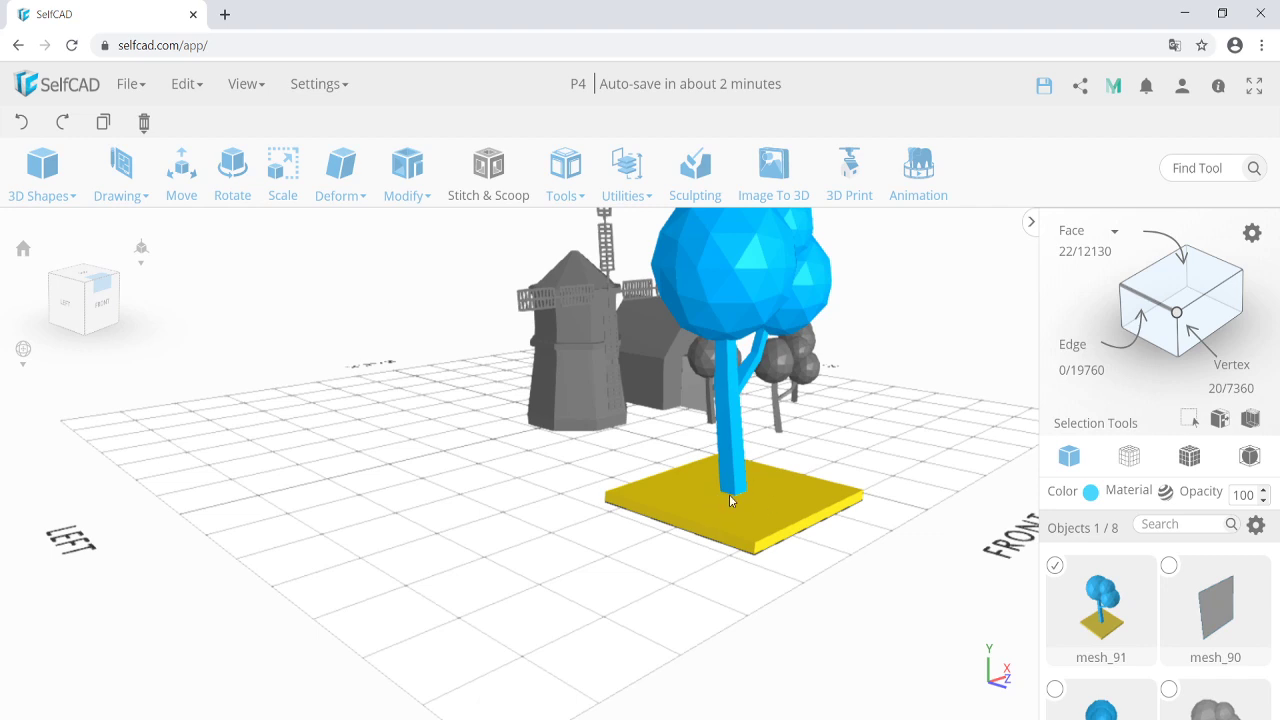
# Delete the selected base plate and confirm the deletion.
pyautogui.moveTo(673, 541); pyautogui.dragTo(647, 549, button='right')
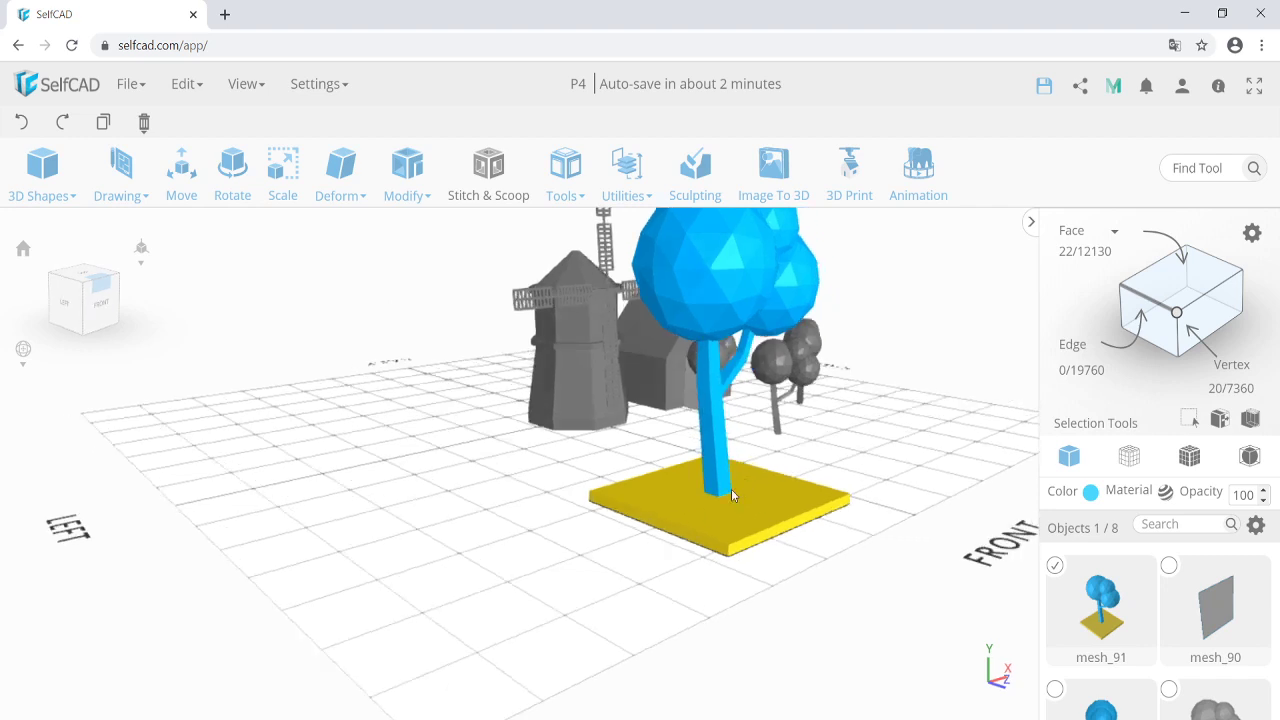
pyautogui.press('Delete')
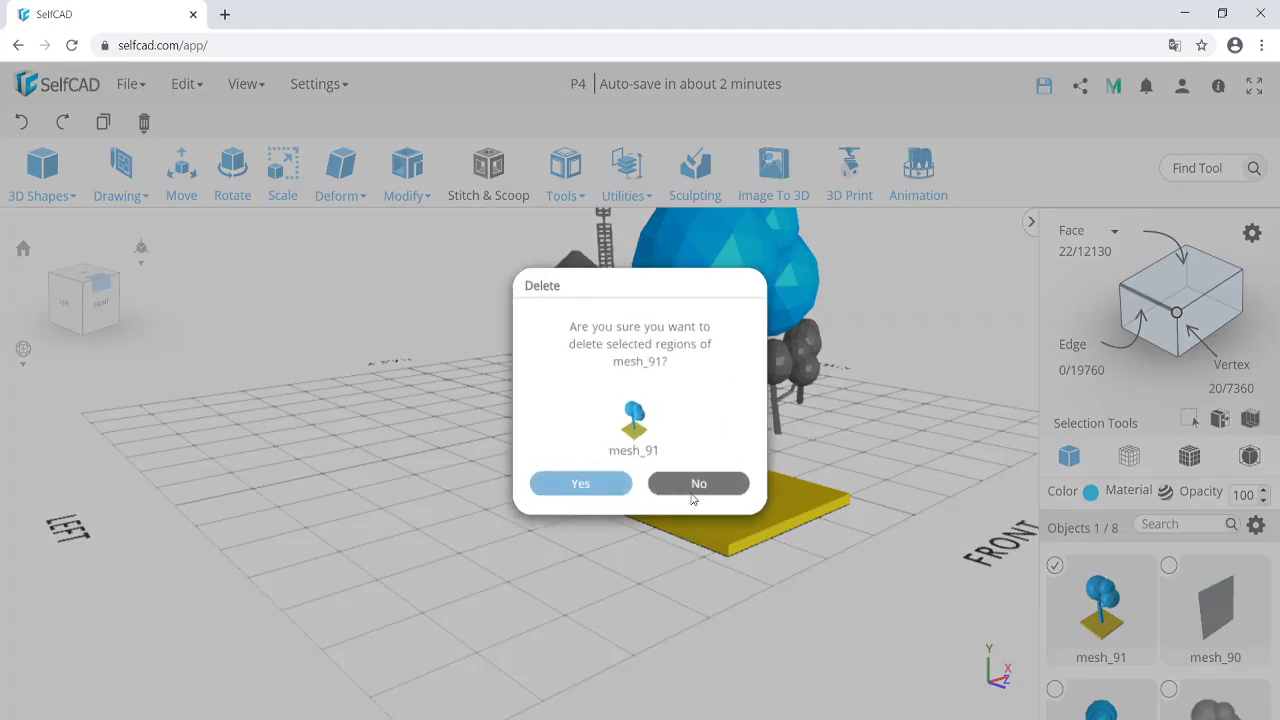
pyautogui.press('Return')
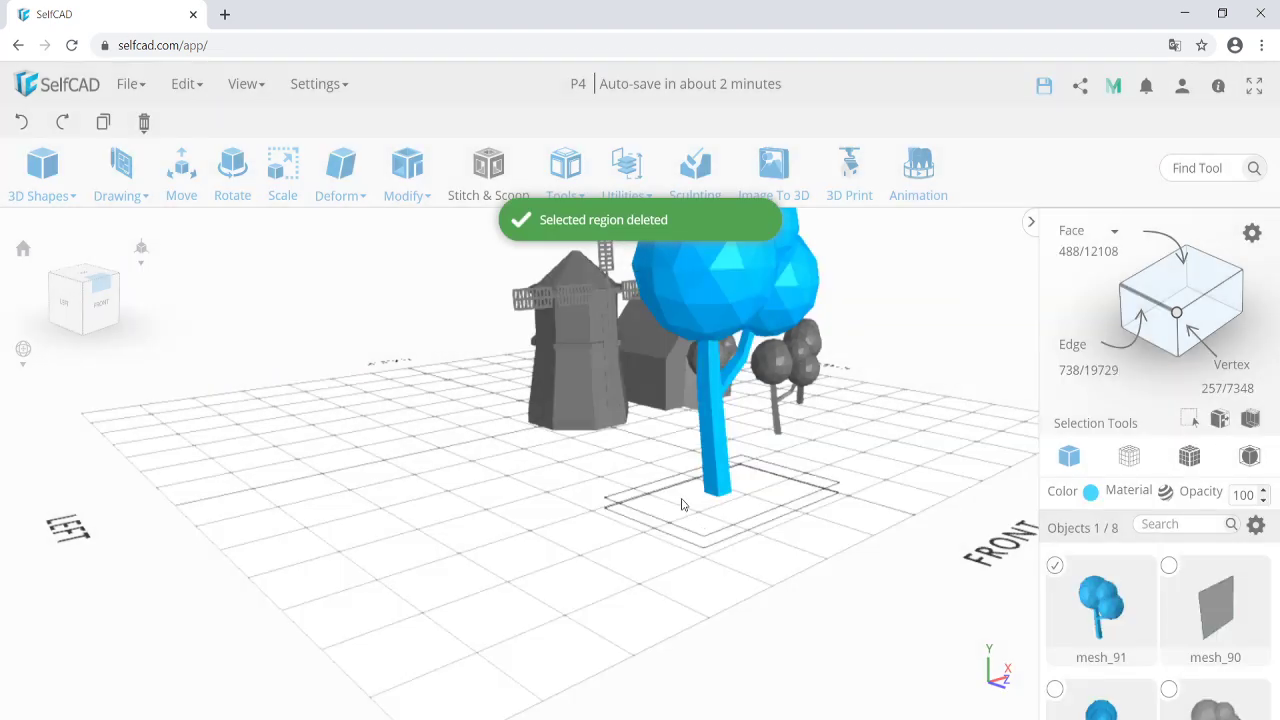
# Delete the entire imported tree mesh_91, confirming with Yes.
pyautogui.moveTo(677, 500); pyautogui.dragTo(619, 517, button='right')
pyautogui.press('Delete')
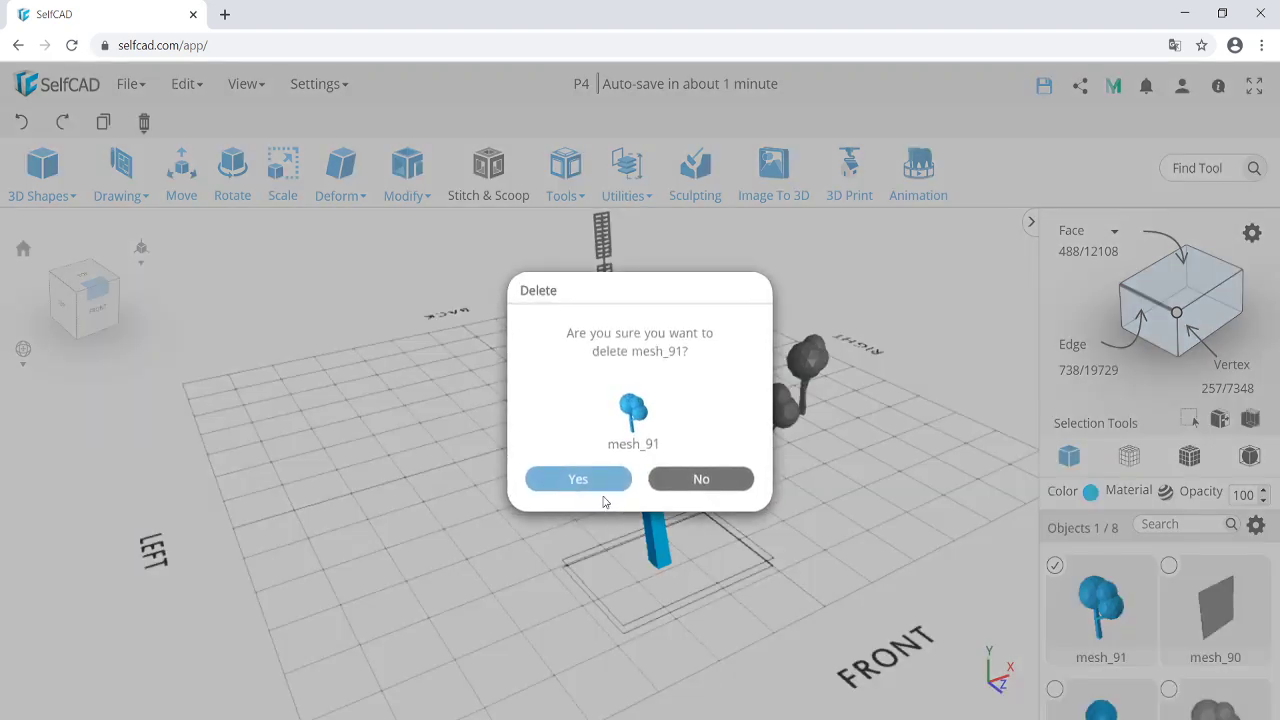
pyautogui.click(603, 497)
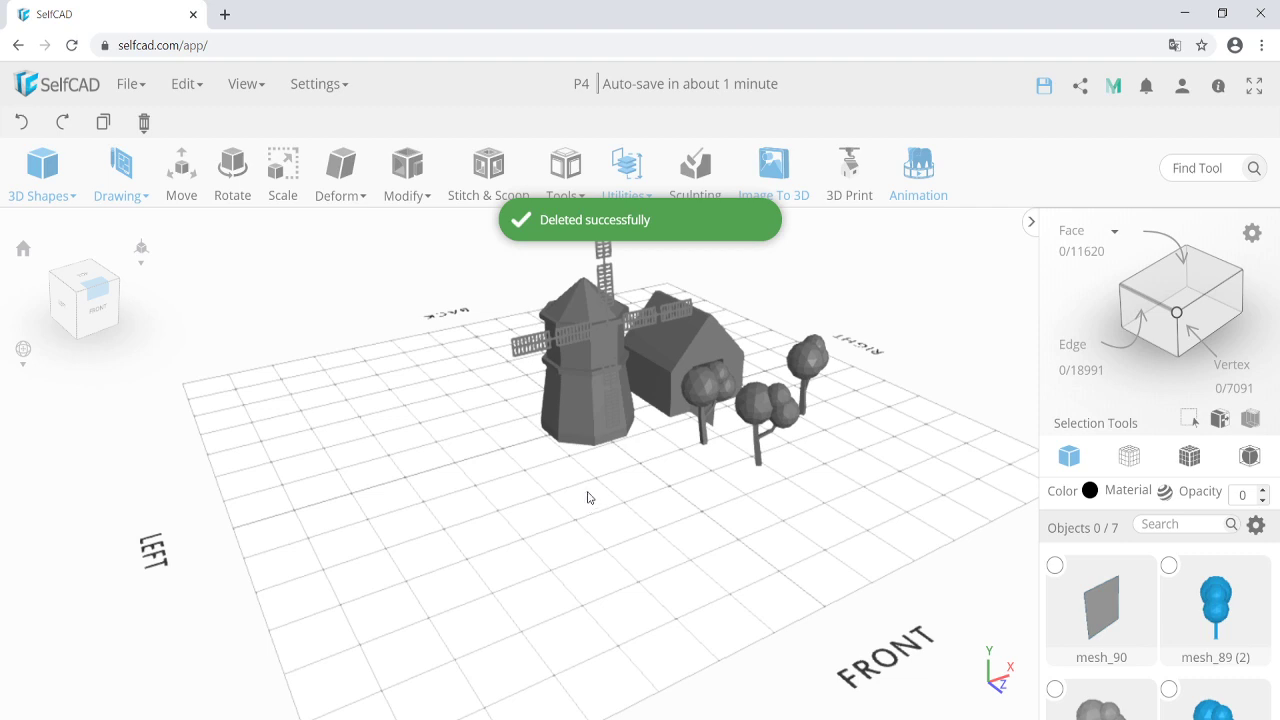
pyautogui.click(42, 165)
pyautogui.moveTo(51, 229); pyautogui.dragTo(614, 506)
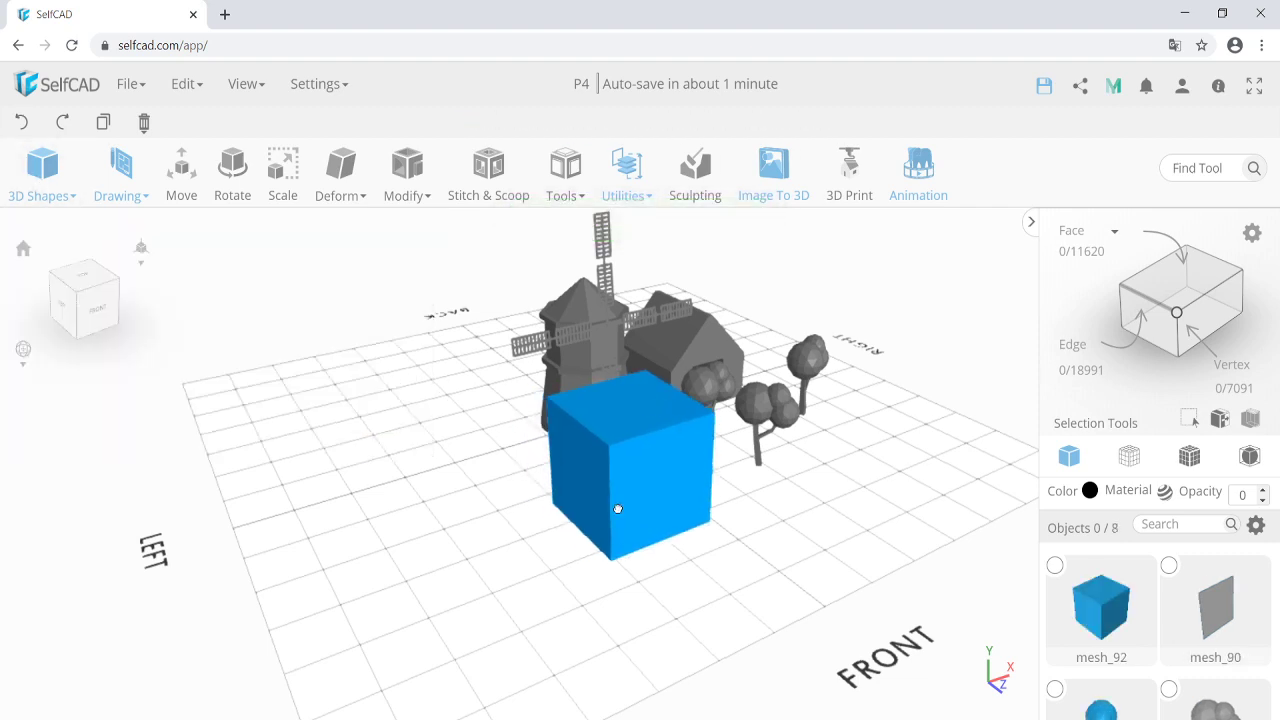
pyautogui.click(250, 190)
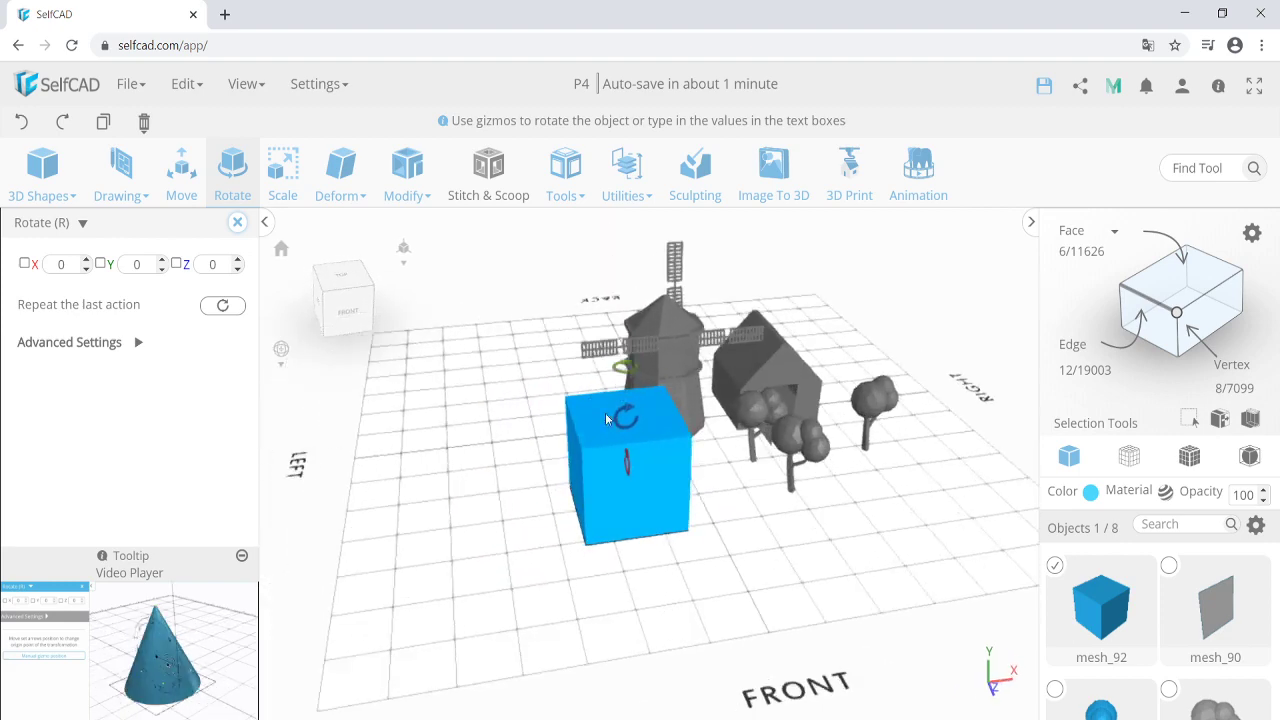
pyautogui.click(619, 418)
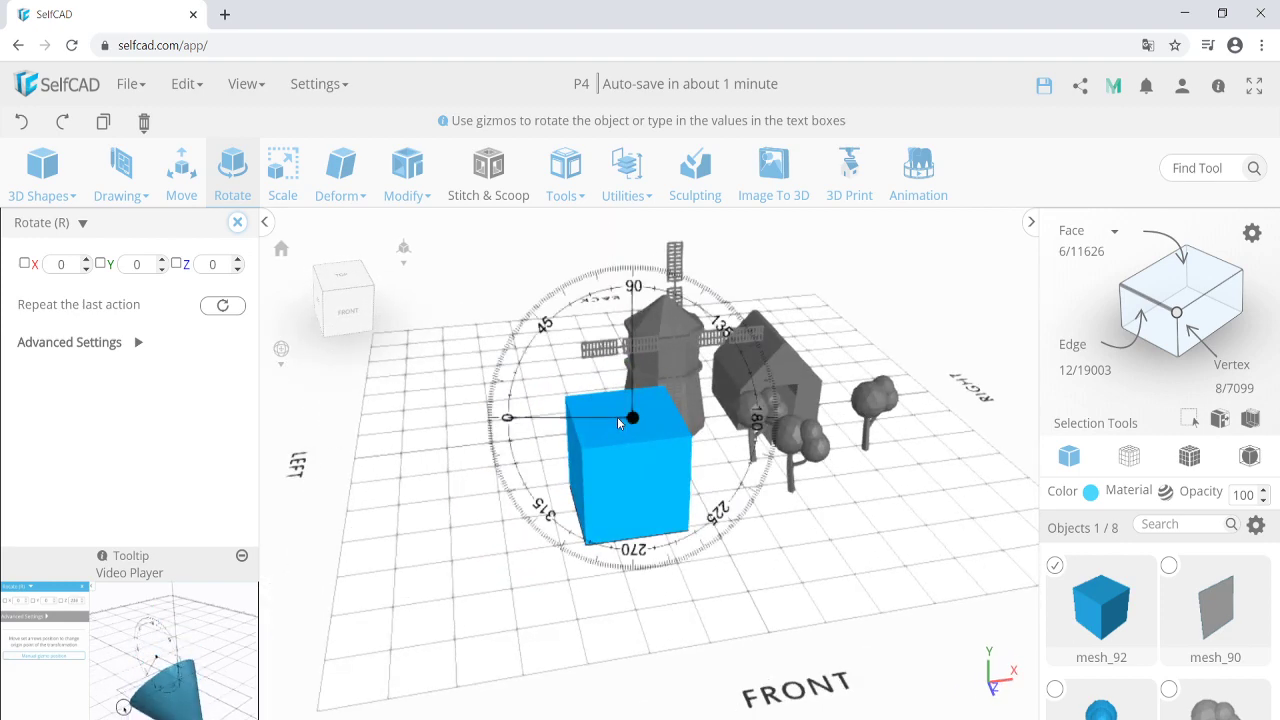
pyautogui.moveTo(617, 418); pyautogui.dragTo(563, 427)
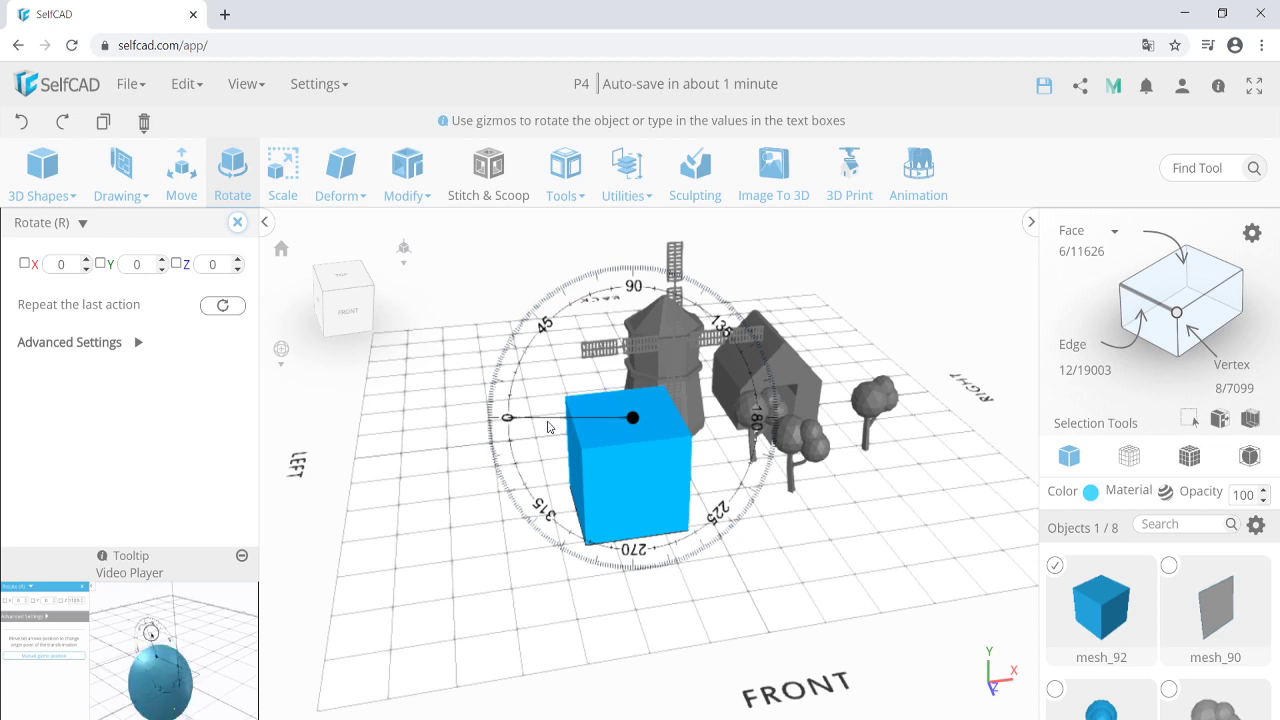
pyautogui.moveTo(547, 427); pyautogui.dragTo(518, 395)
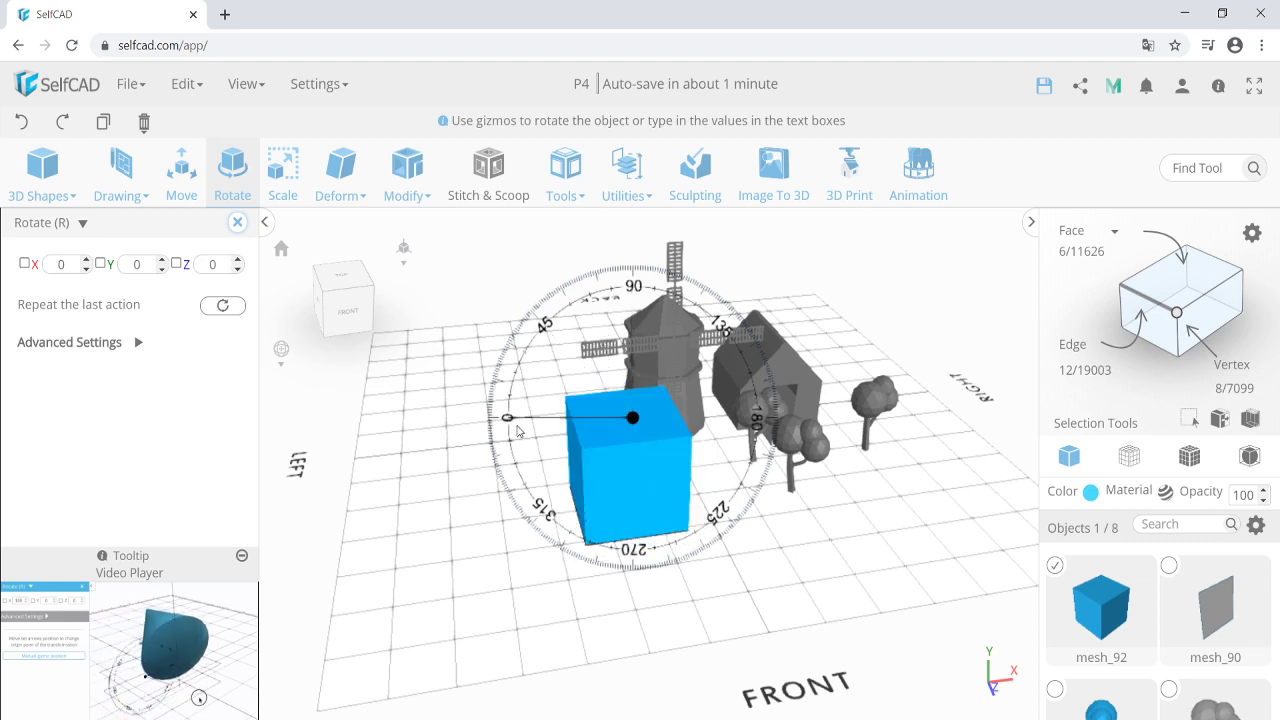
pyautogui.moveTo(522, 396); pyautogui.dragTo(525, 430)
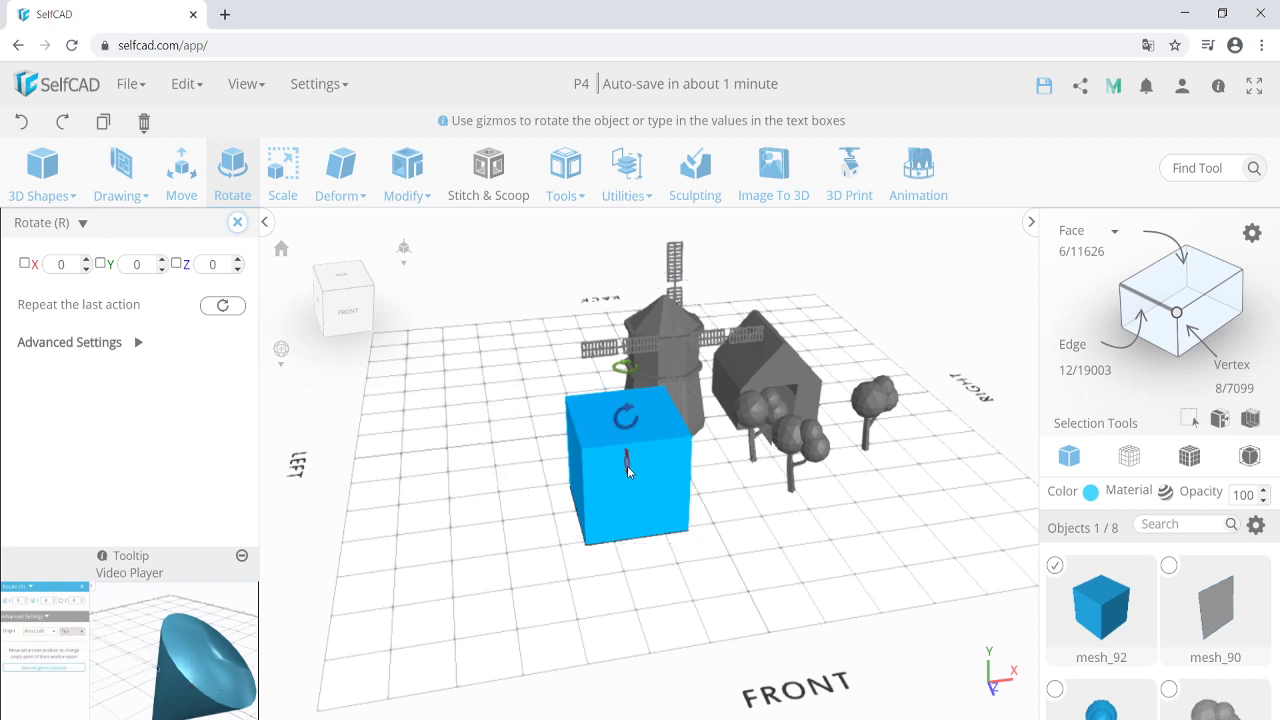
pyautogui.press('Delete')
pyautogui.press('Return')
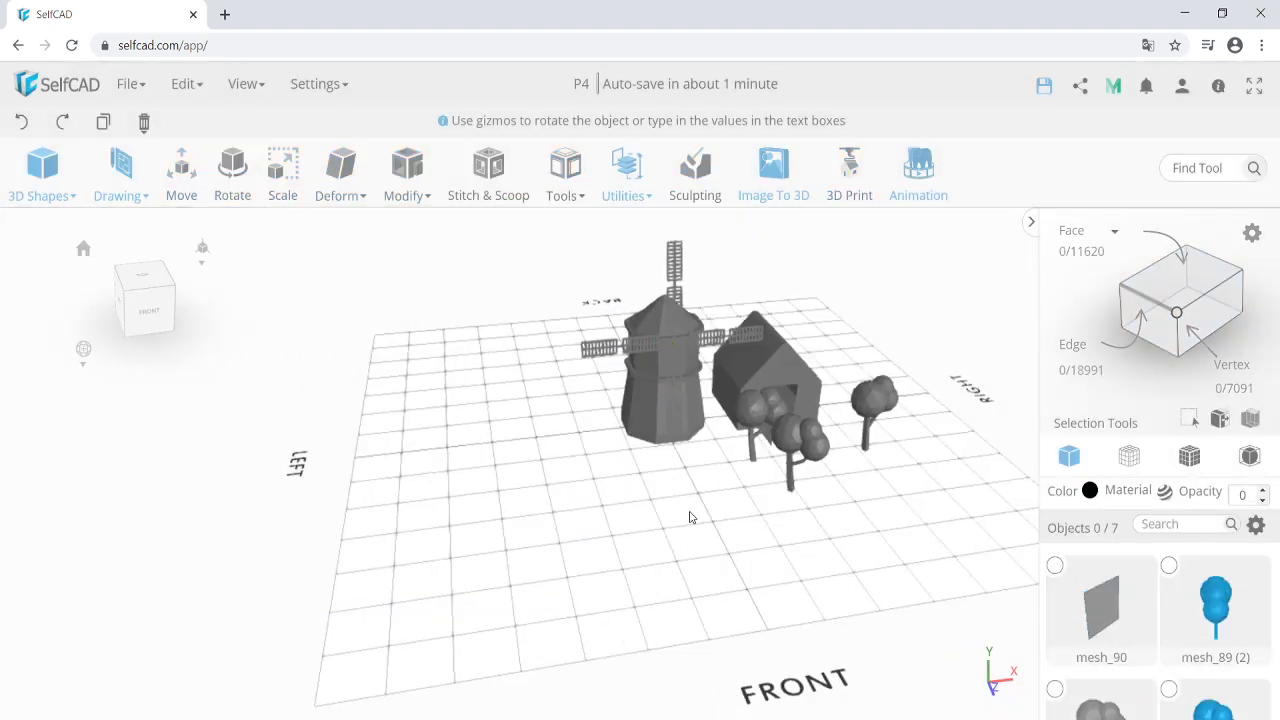
pyautogui.moveTo(689, 517); pyautogui.dragTo(567, 425)
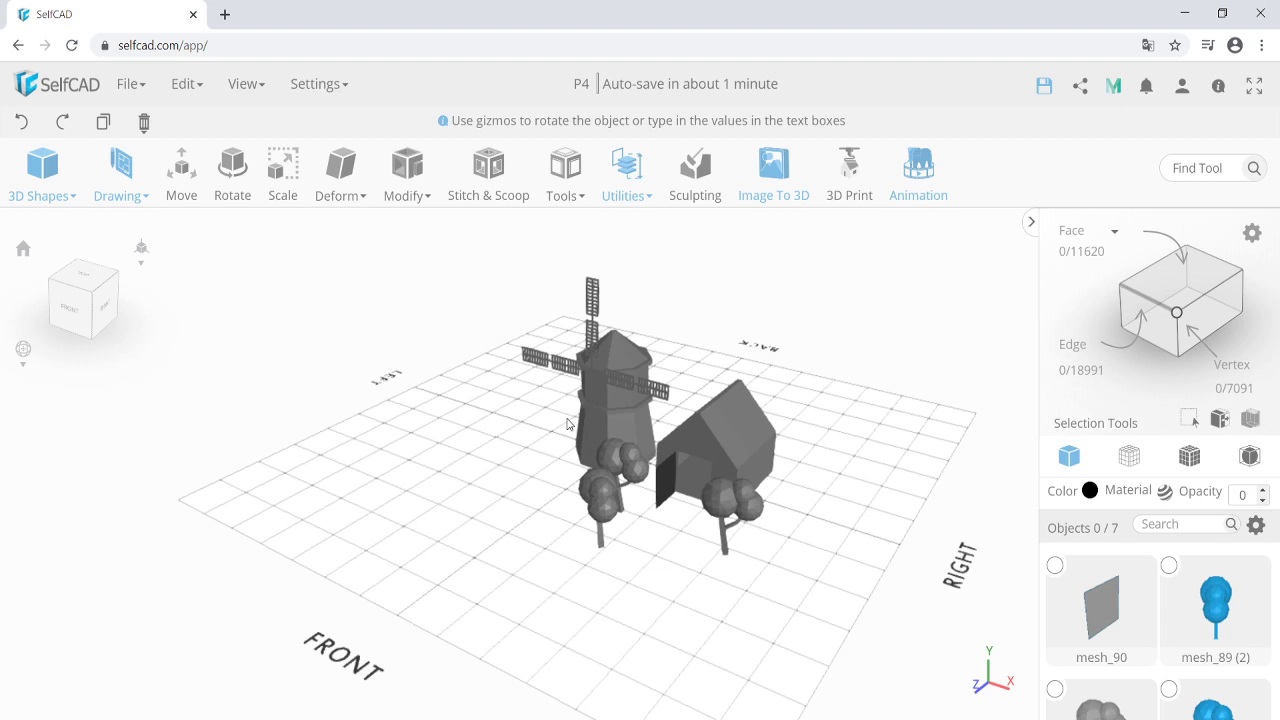
pyautogui.scroll(3, 719, 404)
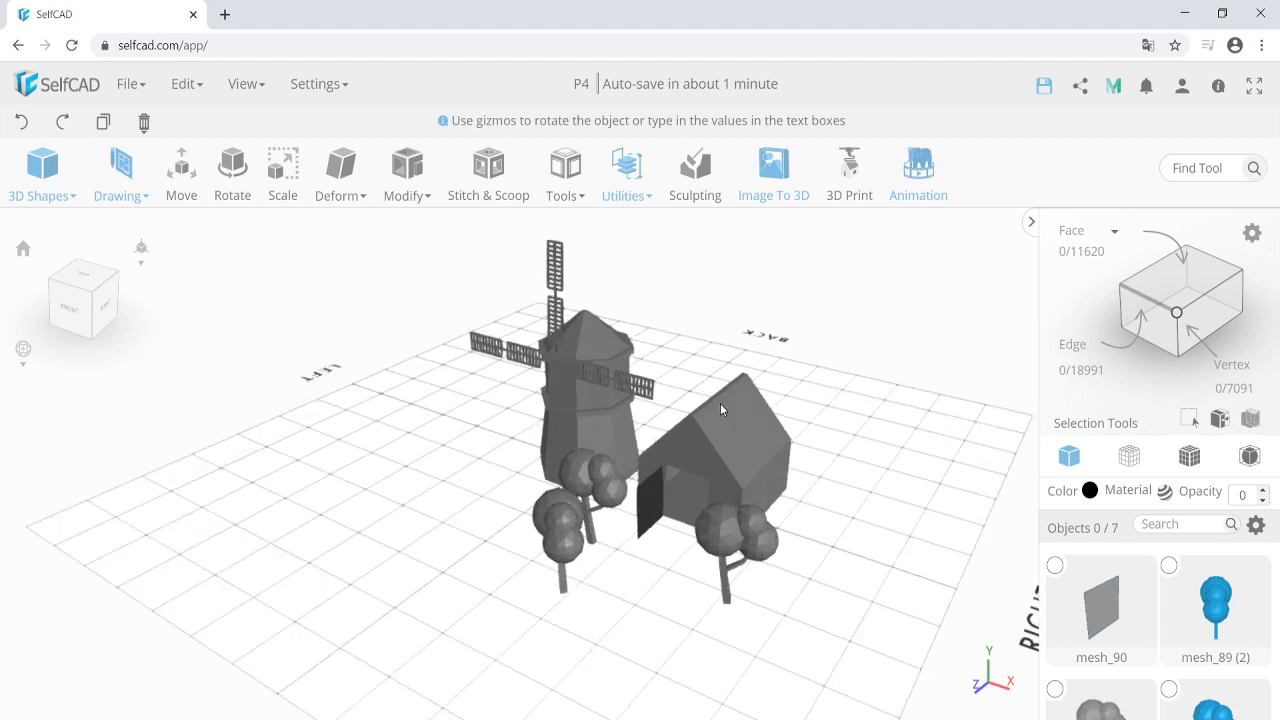
pyautogui.scroll(-2, 559, 471)
pyautogui.moveTo(557, 469); pyautogui.dragTo(565, 466)
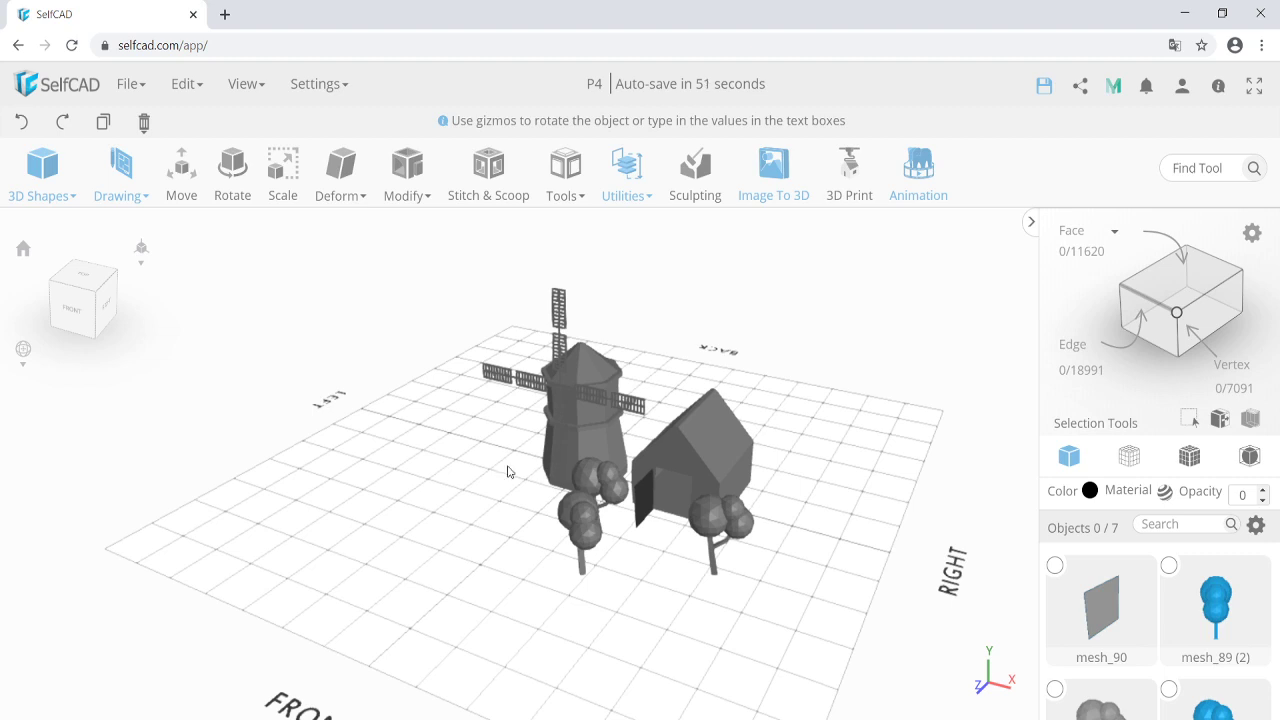
pyautogui.scroll(2, 513, 474)
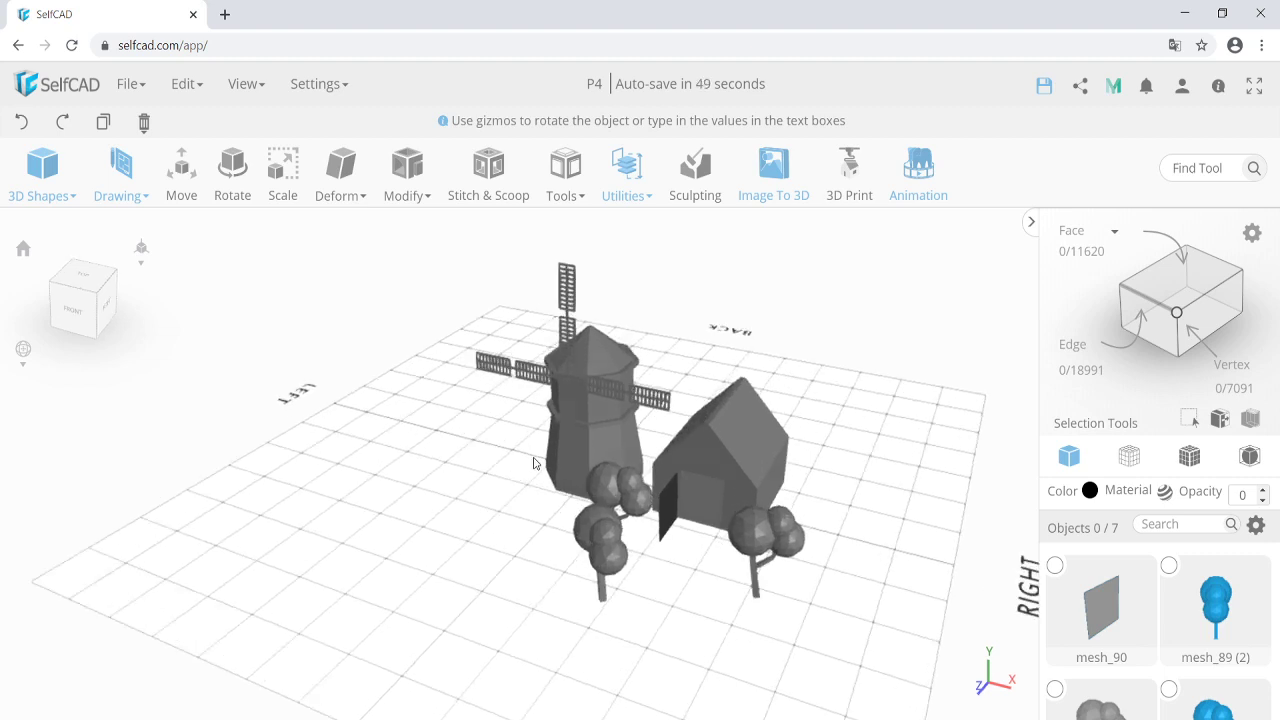
pyautogui.scroll(-2, 503, 486)
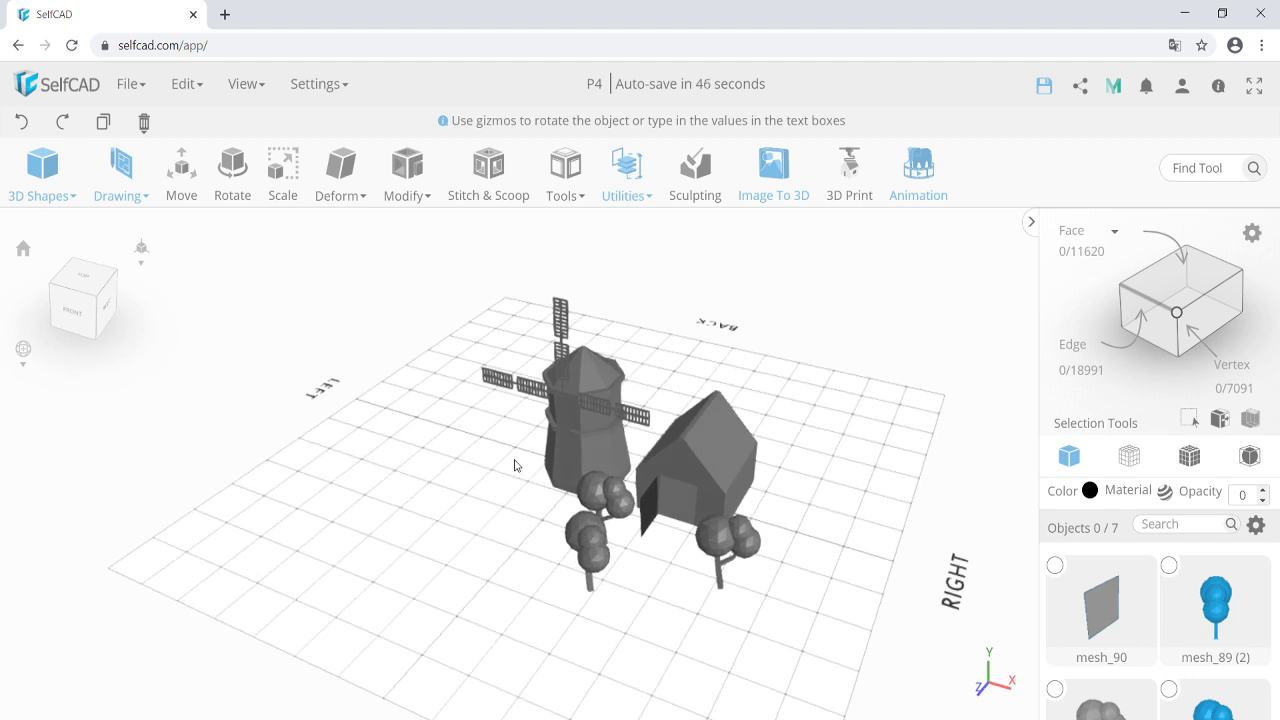